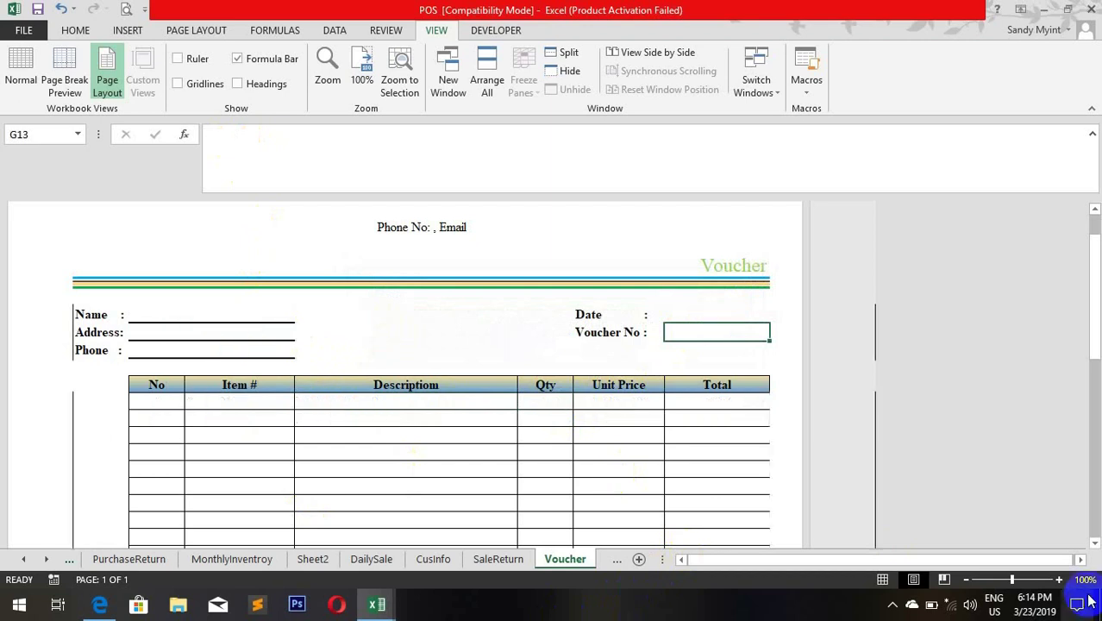
# Step: Set the Voucher No field to 1001 on the Voucher sheet and review the filled-in customer and item details
pyautogui.scroll(-8, 516, 387)
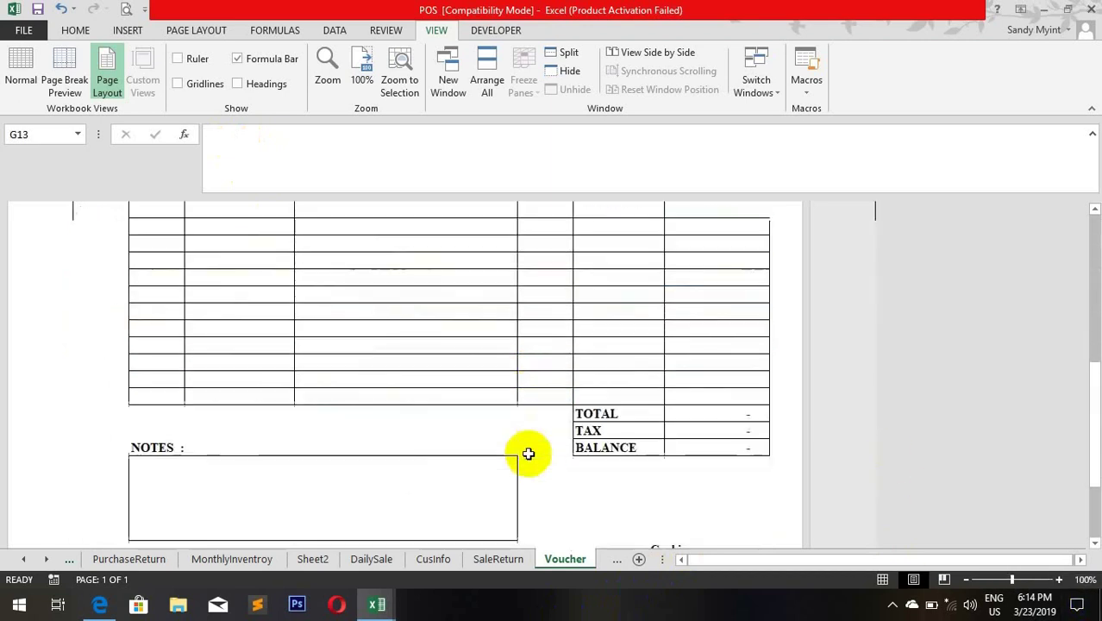
pyautogui.scroll(7, 527, 451)
pyautogui.scroll(-2, 543, 427)
pyautogui.scroll(6, 544, 426)
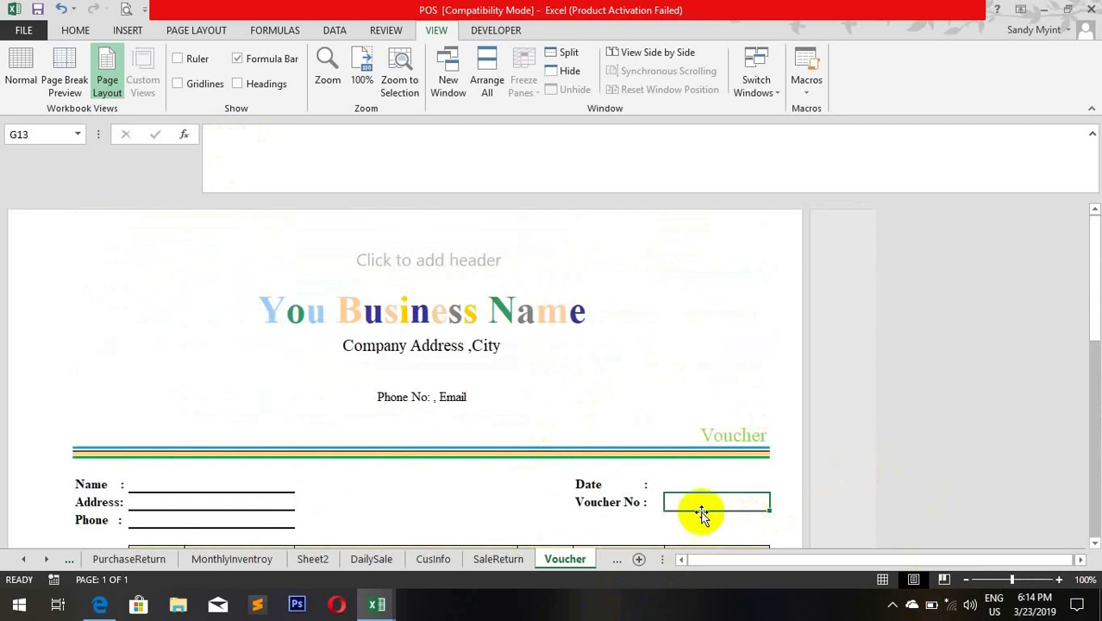
pyautogui.write('1001')
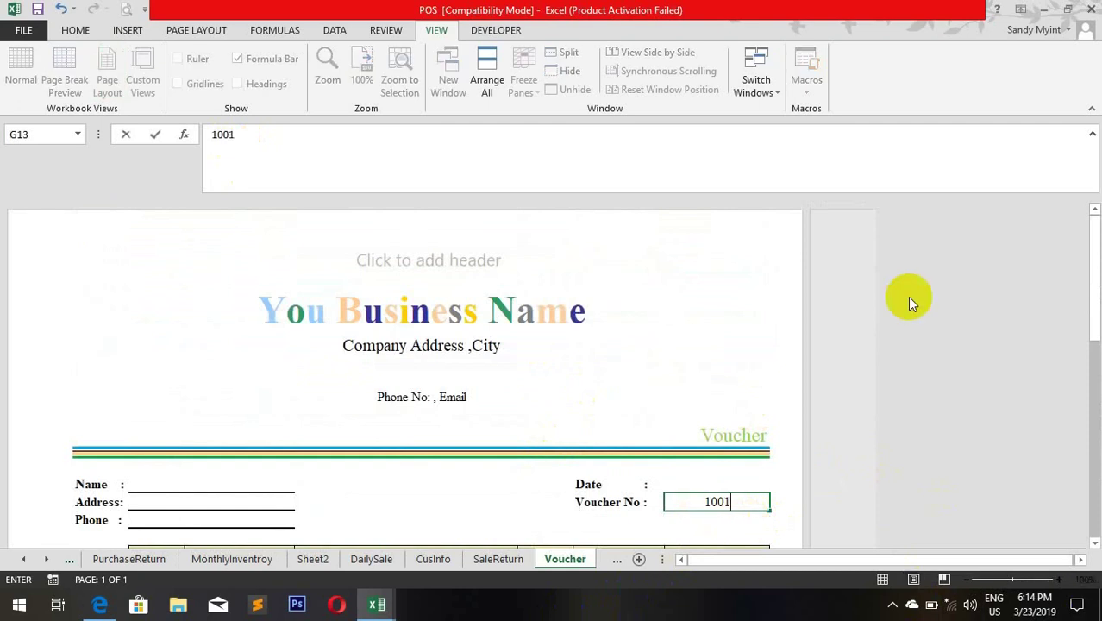
pyautogui.press('Return')
pyautogui.scroll(-5, 479, 421)
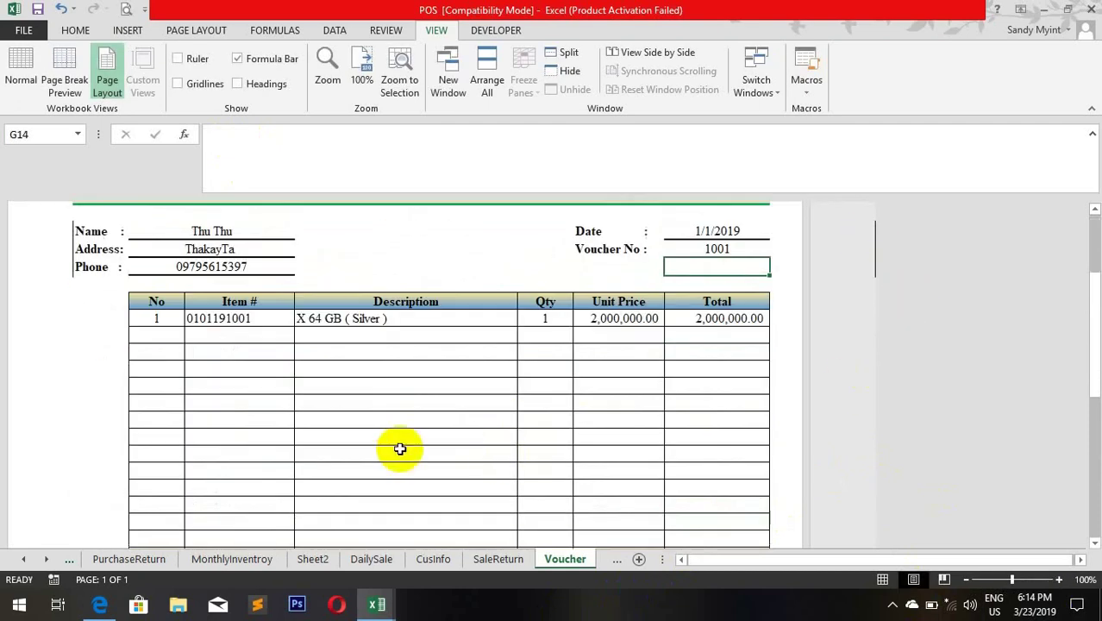
pyautogui.scroll(-3, 681, 406)
pyautogui.scroll(3, 539, 477)
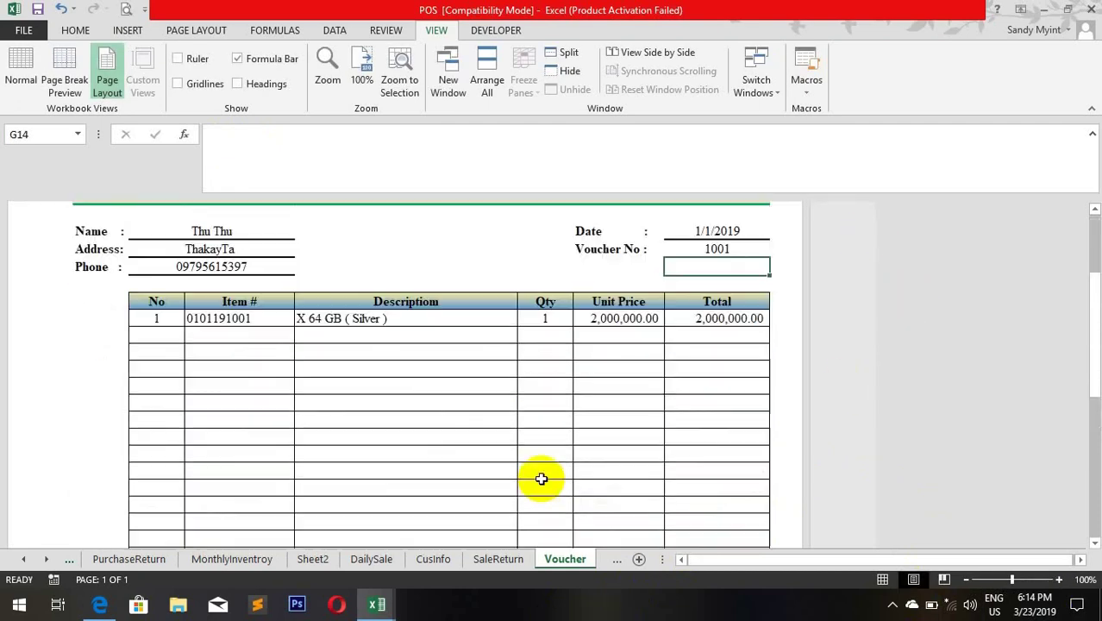
pyautogui.scroll(5, 542, 456)
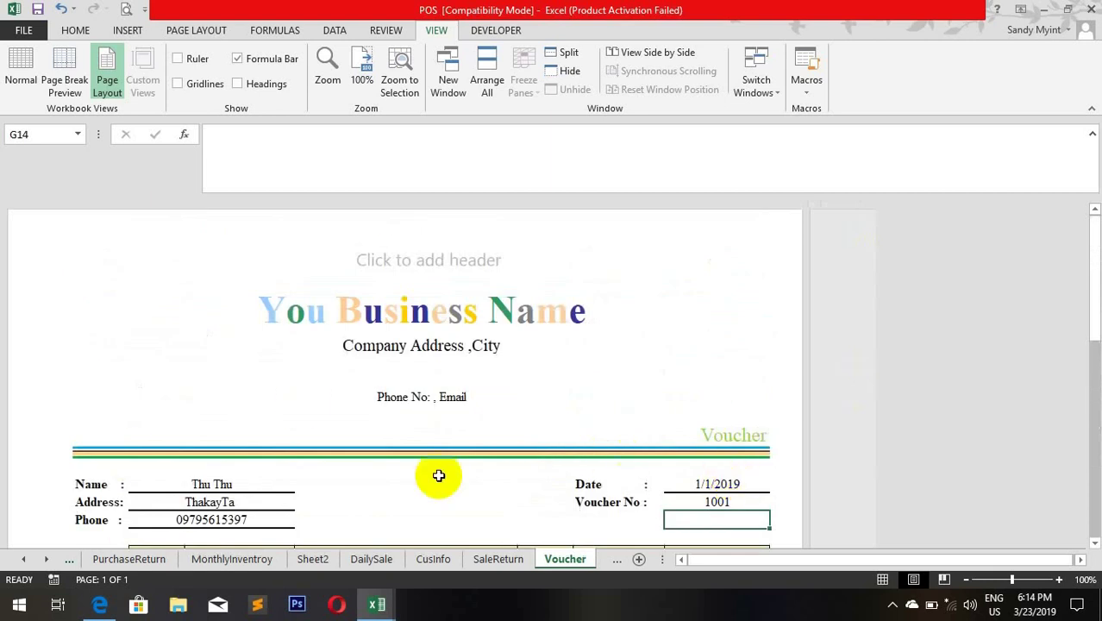
pyautogui.scroll(-3, 529, 500)
pyautogui.click(711, 332)
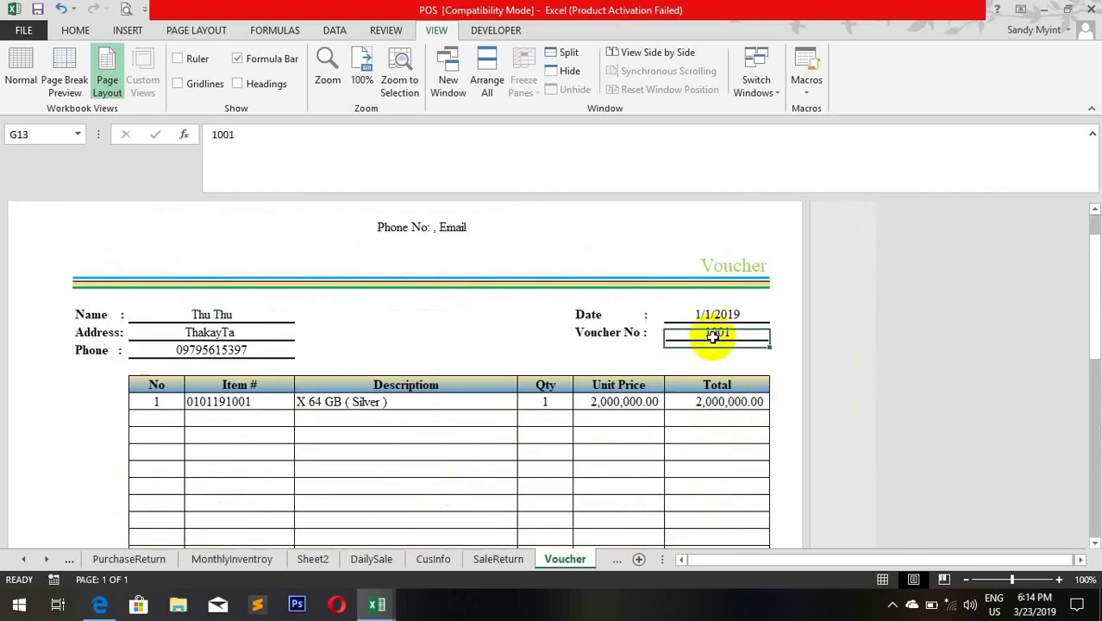
# Step: Unprotect the Voucher sheet by entering the sheet password
pyautogui.click(755, 400)
pyautogui.doubleClick(756, 400)
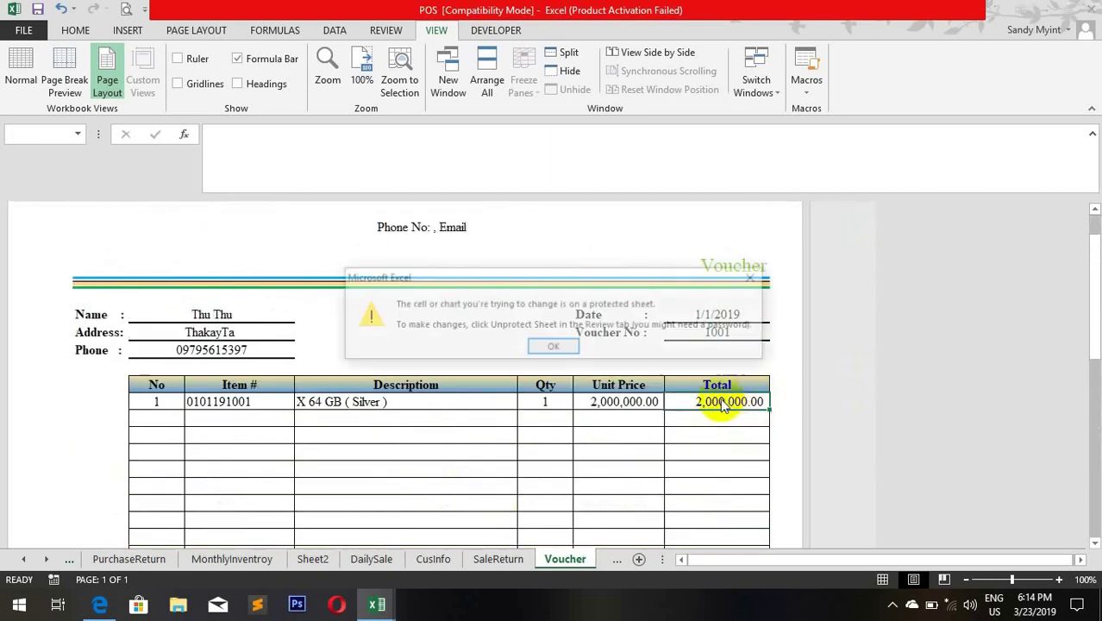
pyautogui.click(552, 349)
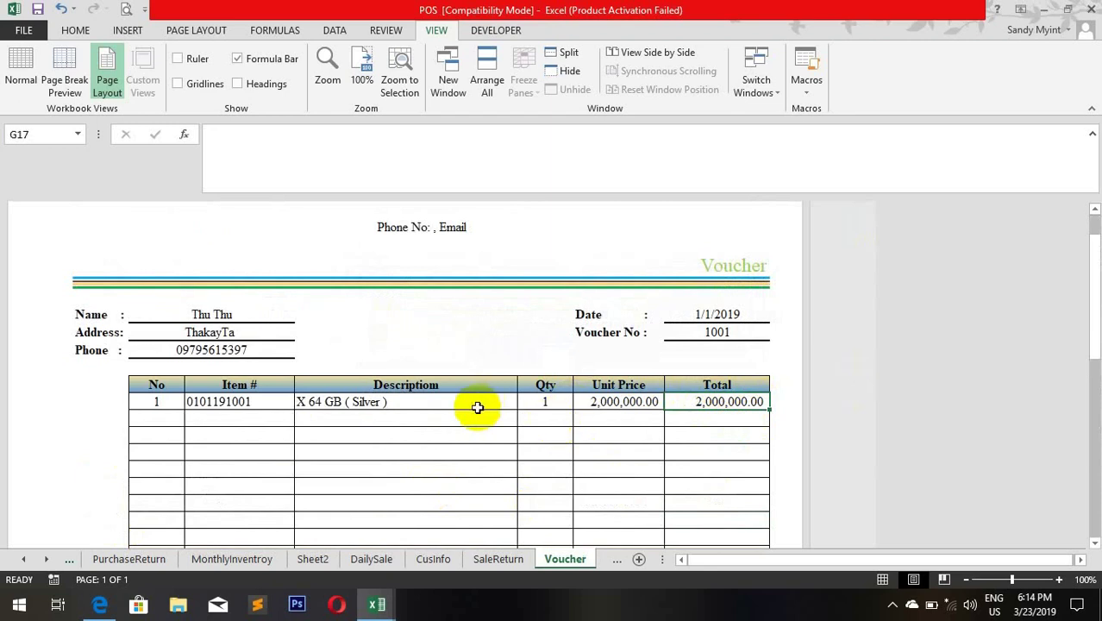
pyautogui.click(395, 33)
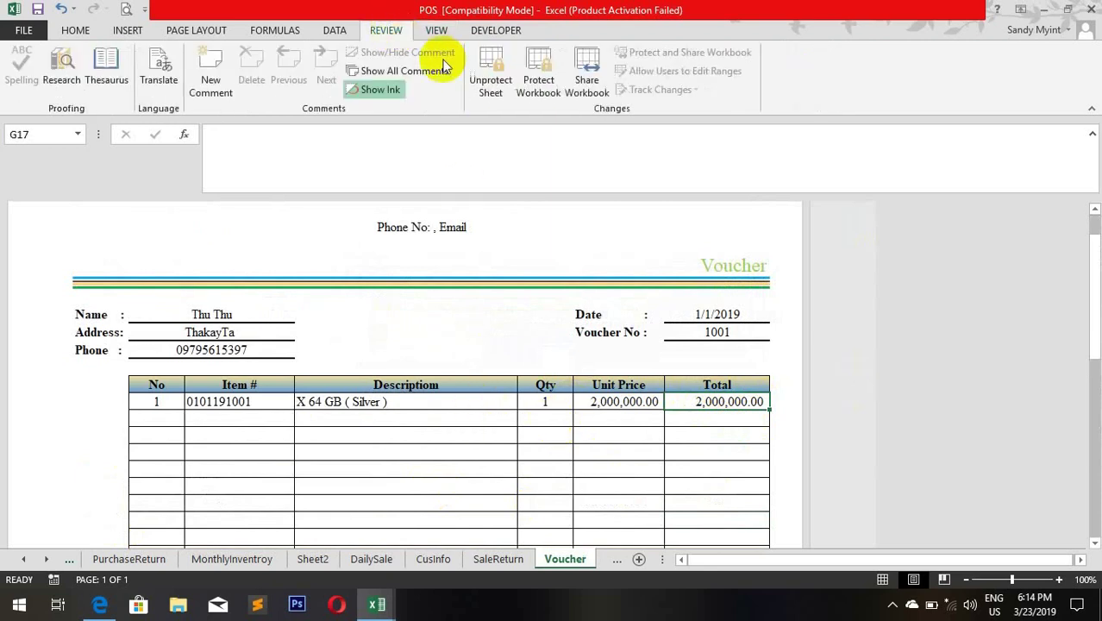
pyautogui.click(489, 79)
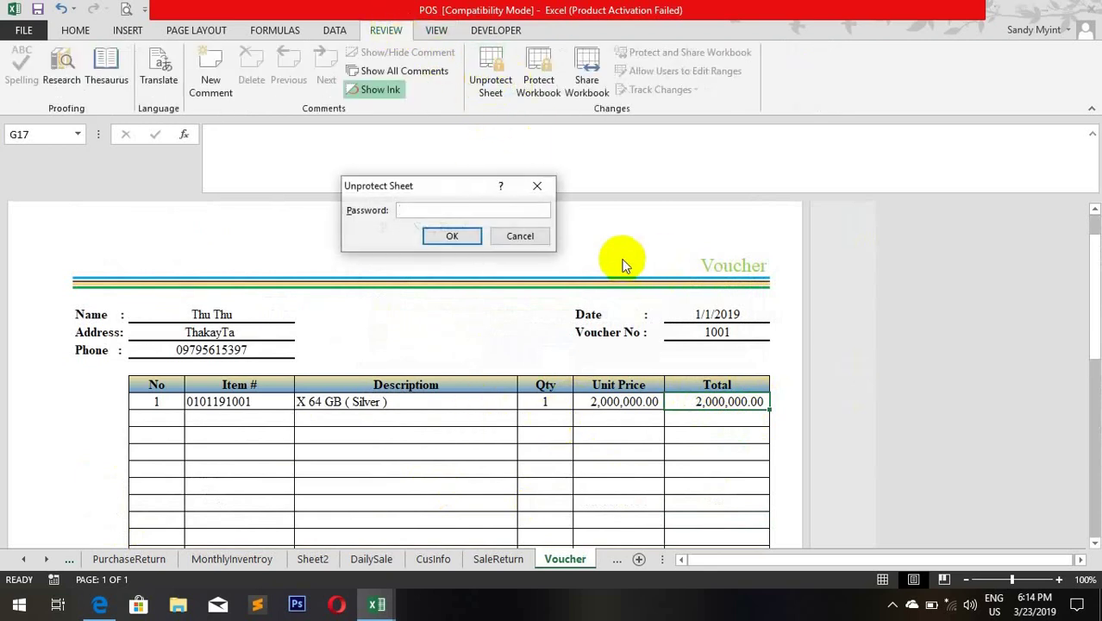
pyautogui.press('Return')
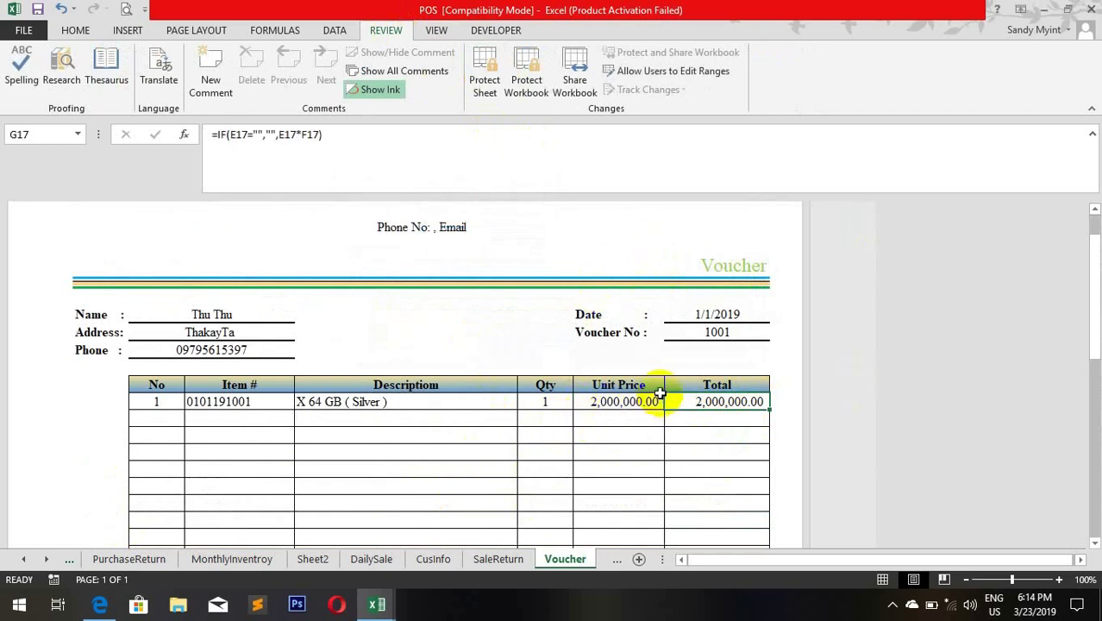
# Step: Examine the formulas behind the voucher's customer phone, customer name and first item description
pyautogui.scroll(-2, 444, 424)
pyautogui.scroll(1, 302, 450)
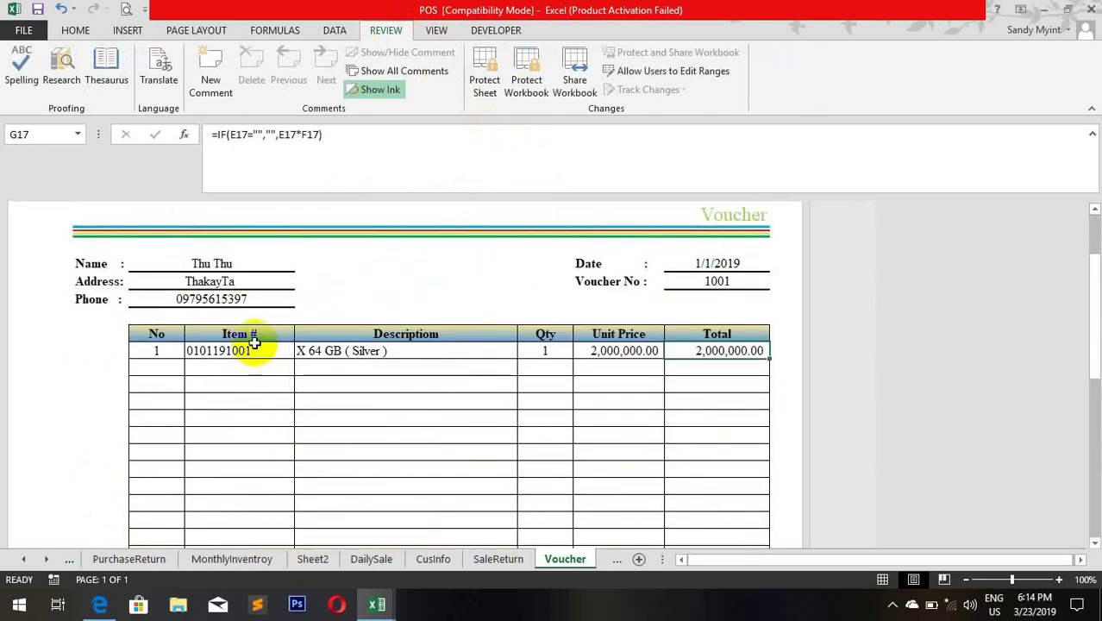
pyautogui.click(195, 300)
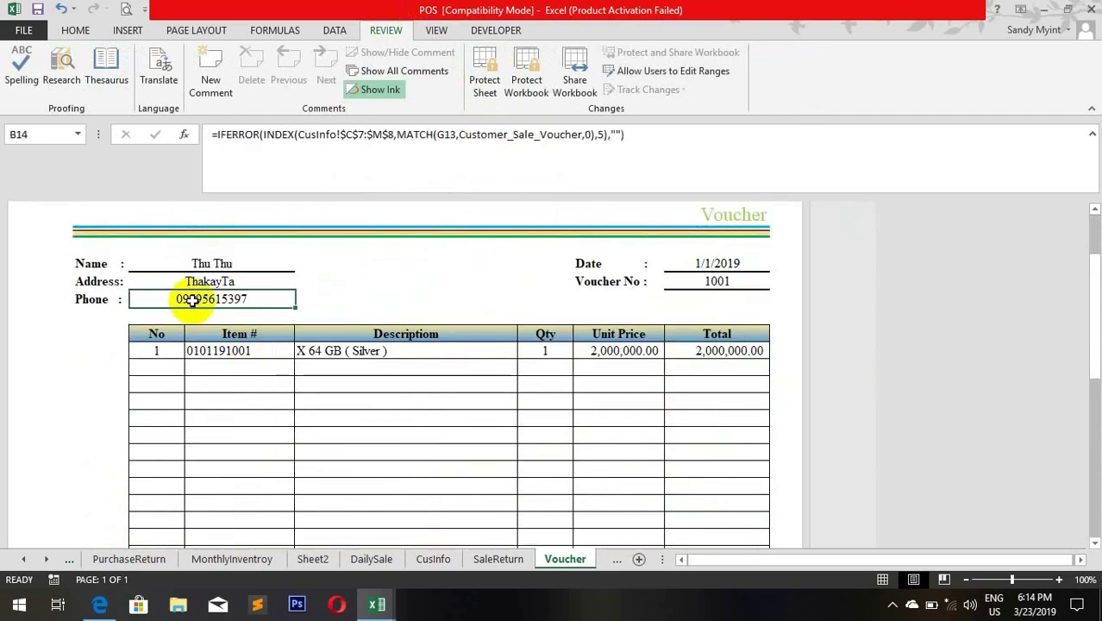
pyautogui.click(217, 260)
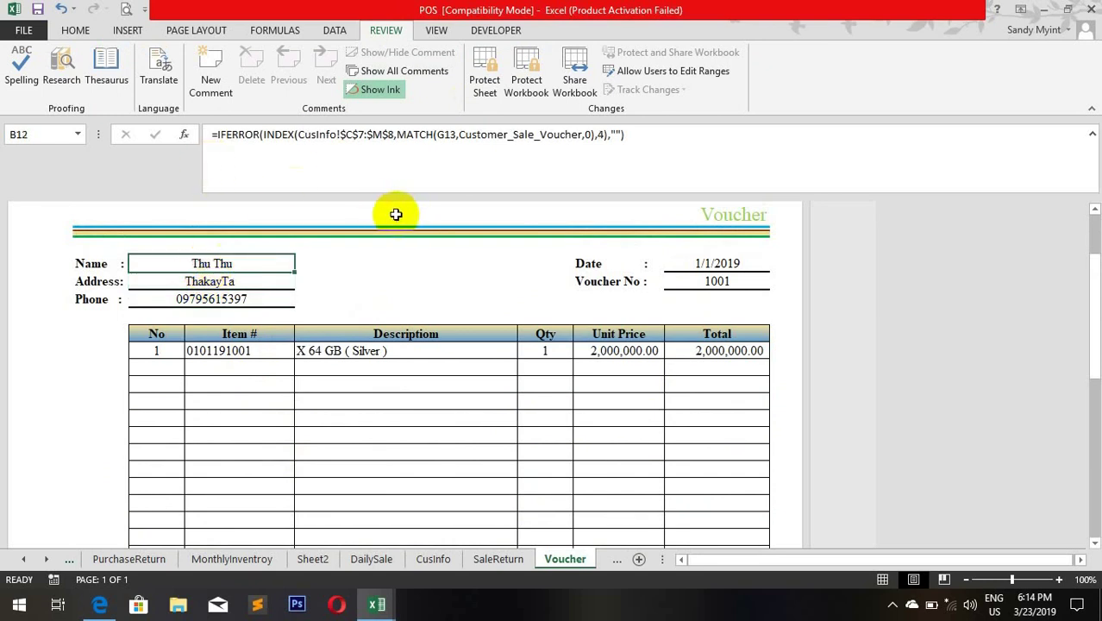
pyautogui.scroll(1, 707, 402)
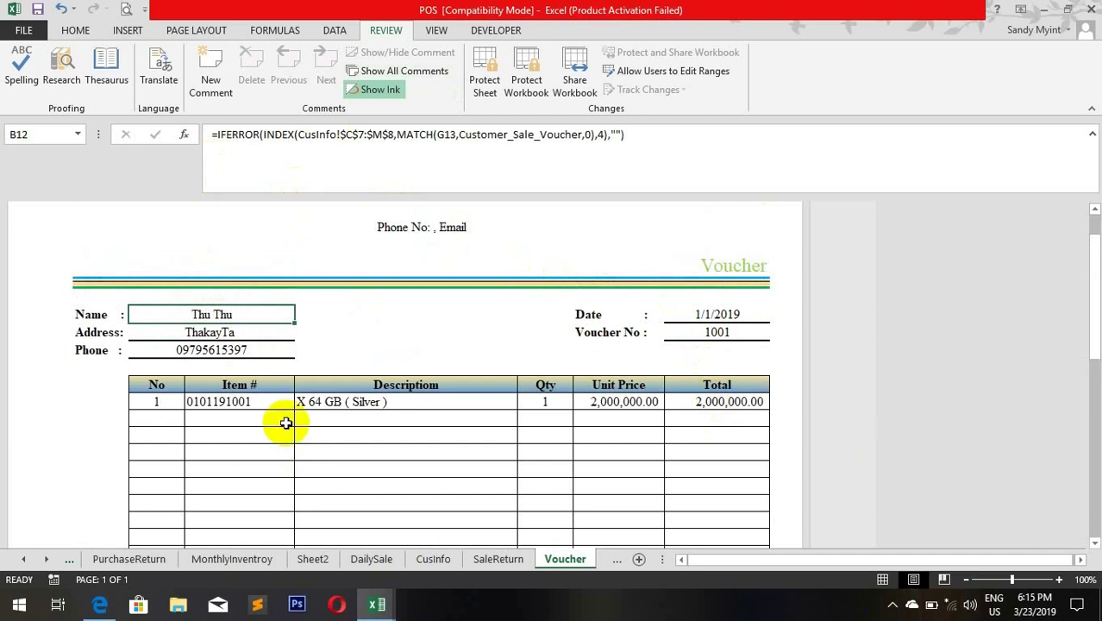
pyautogui.click(320, 405)
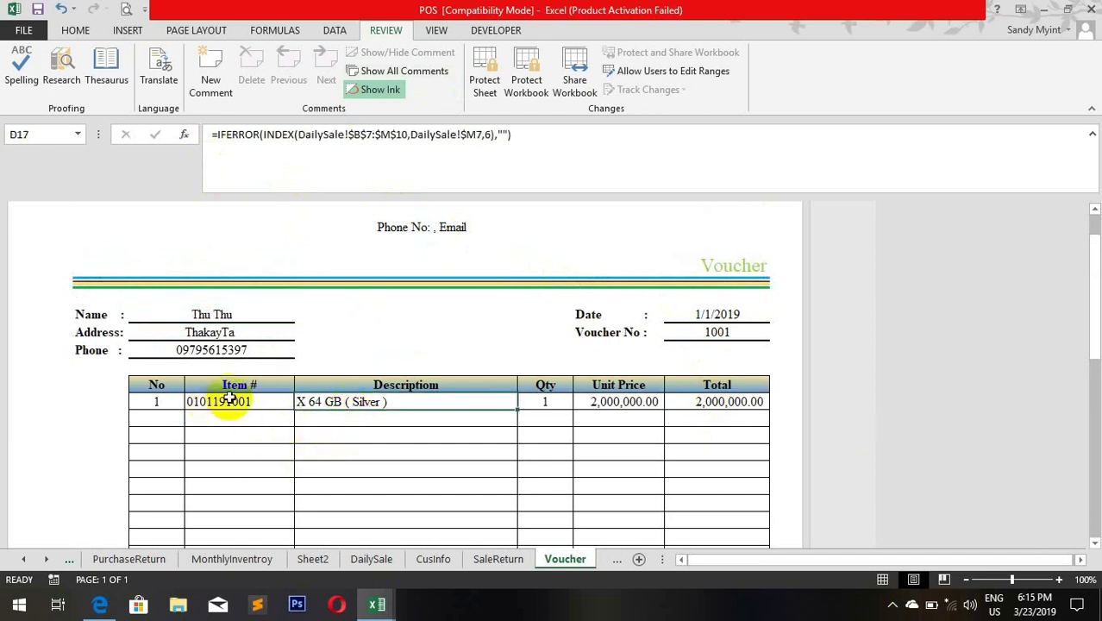
# Step: Open the DailySale sheet and go through the header cells of its sales table
pyautogui.click(371, 561)
pyautogui.click(825, 455)
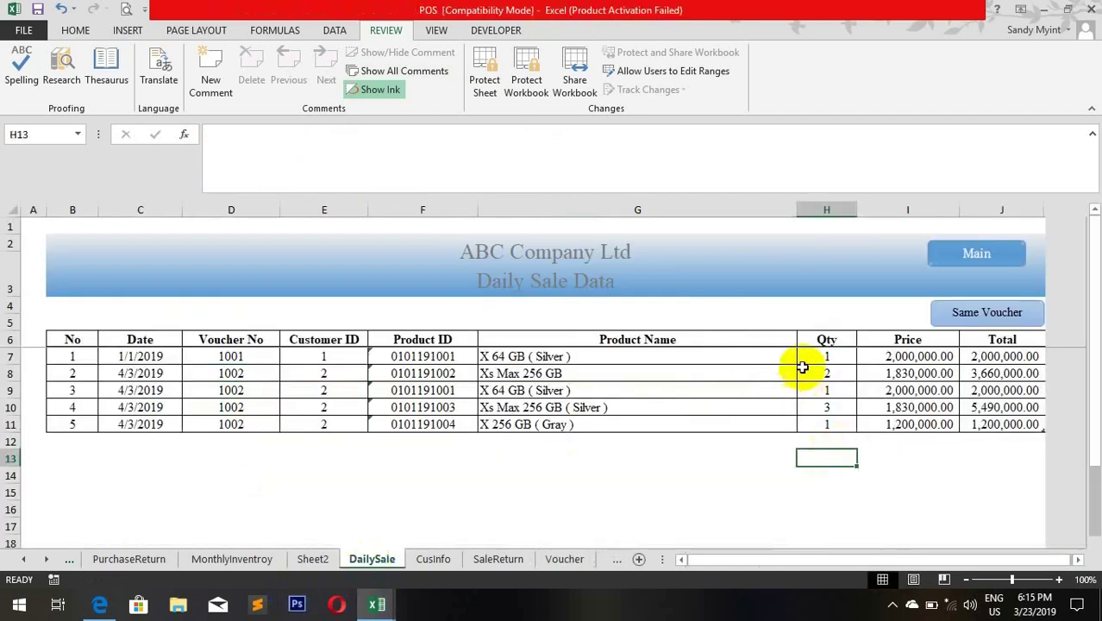
pyautogui.click(808, 340)
pyautogui.press('Left')
pyautogui.press('Left')
pyautogui.press('Left')
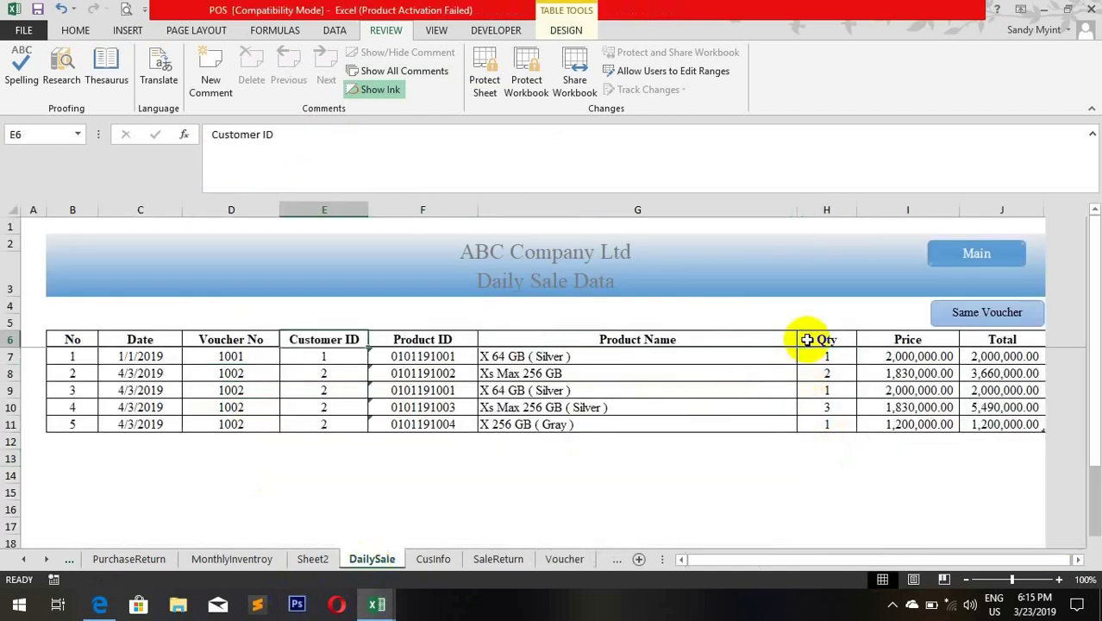
# Step: Try to unhide the columns beyond Total by selecting from the Price column to the sheet's edge
pyautogui.moveTo(1069, 560); pyautogui.dragTo(1074, 562)
pyautogui.moveTo(901, 207); pyautogui.dragTo(1011, 197)
pyautogui.rightClick(1010, 207)
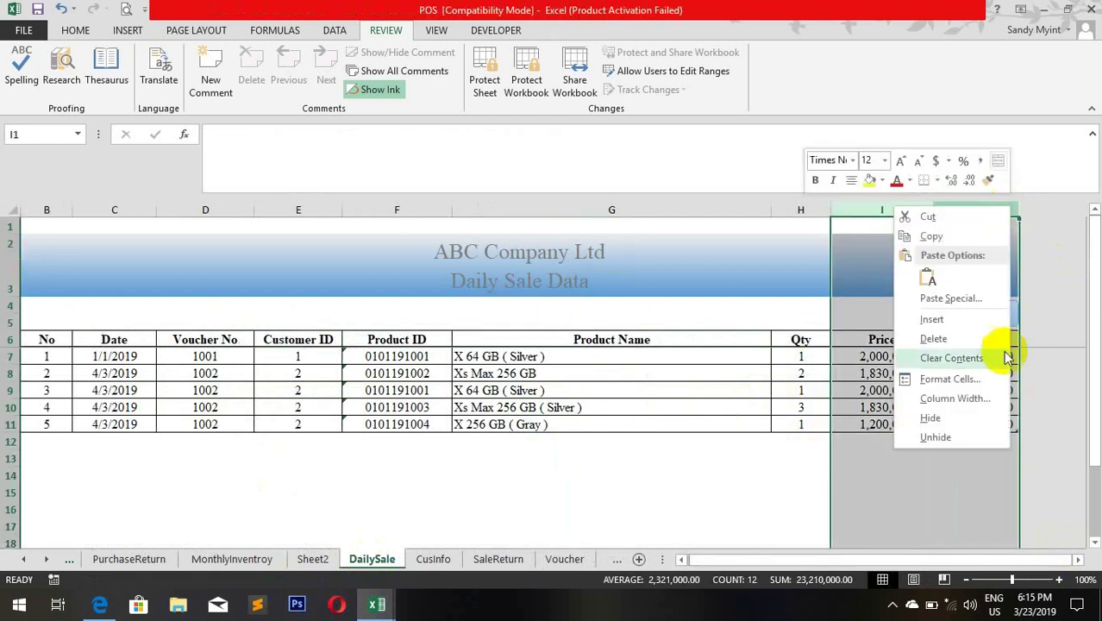
pyautogui.click(936, 438)
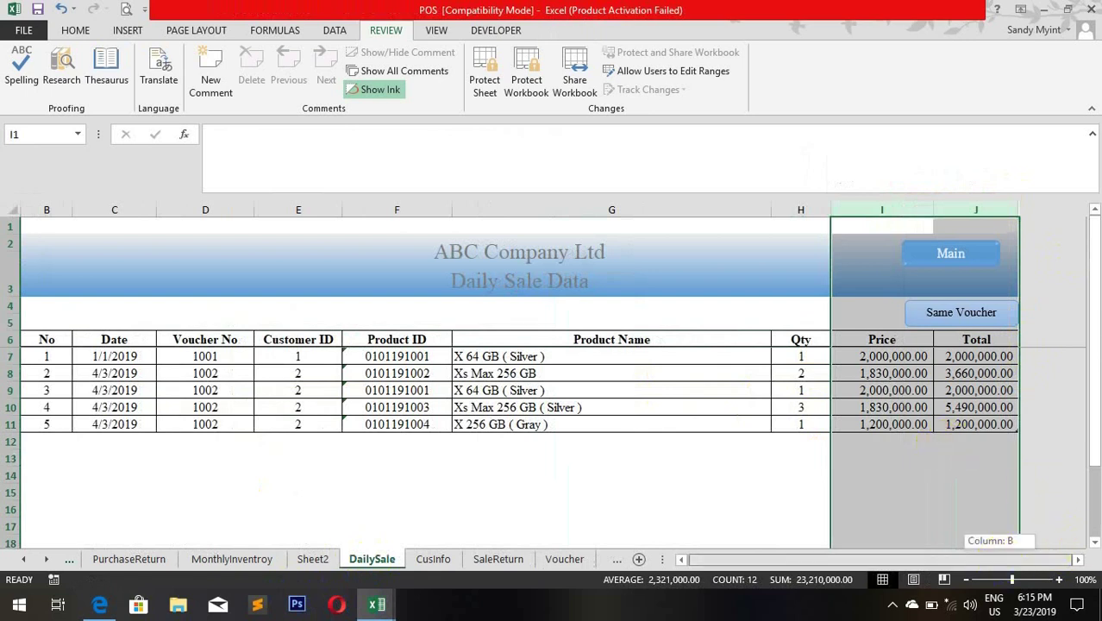
pyautogui.moveTo(892, 215); pyautogui.dragTo(1091, 210)
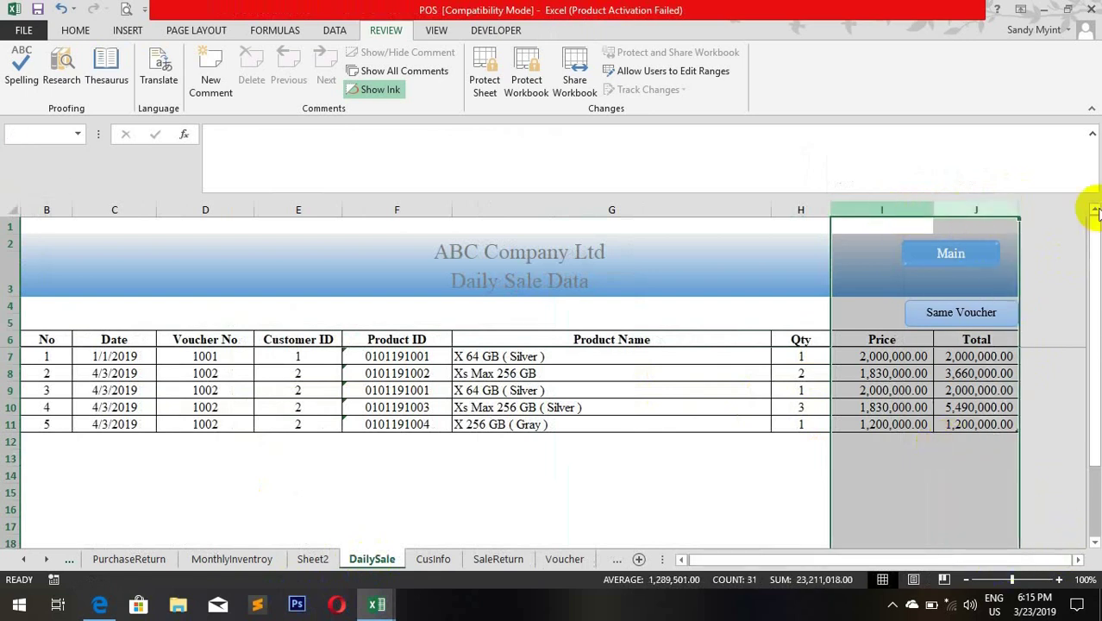
pyautogui.rightClick(1012, 207)
pyautogui.click(943, 421)
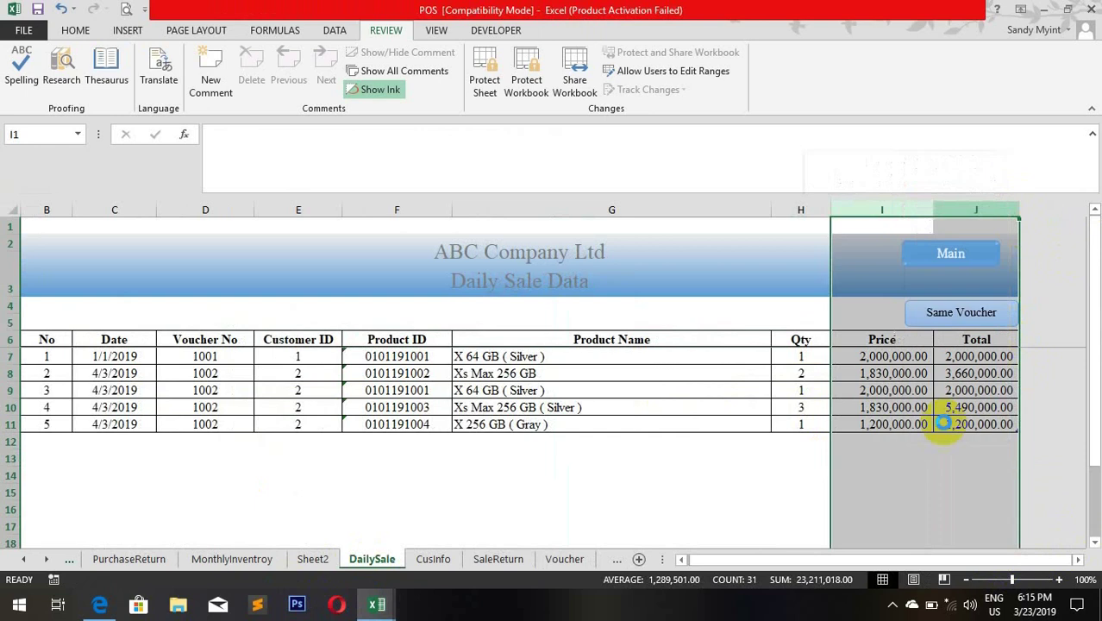
pyautogui.click(815, 476)
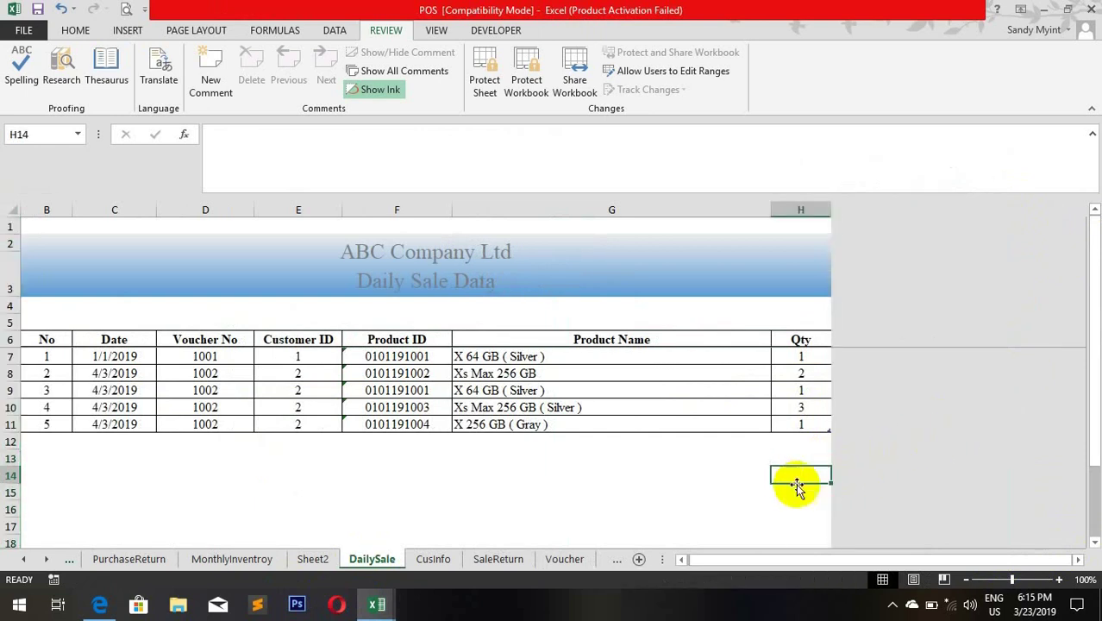
# Step: Unhide the columns after Qty and bring the Help1 and Help2 columns into view
pyautogui.click(791, 200)
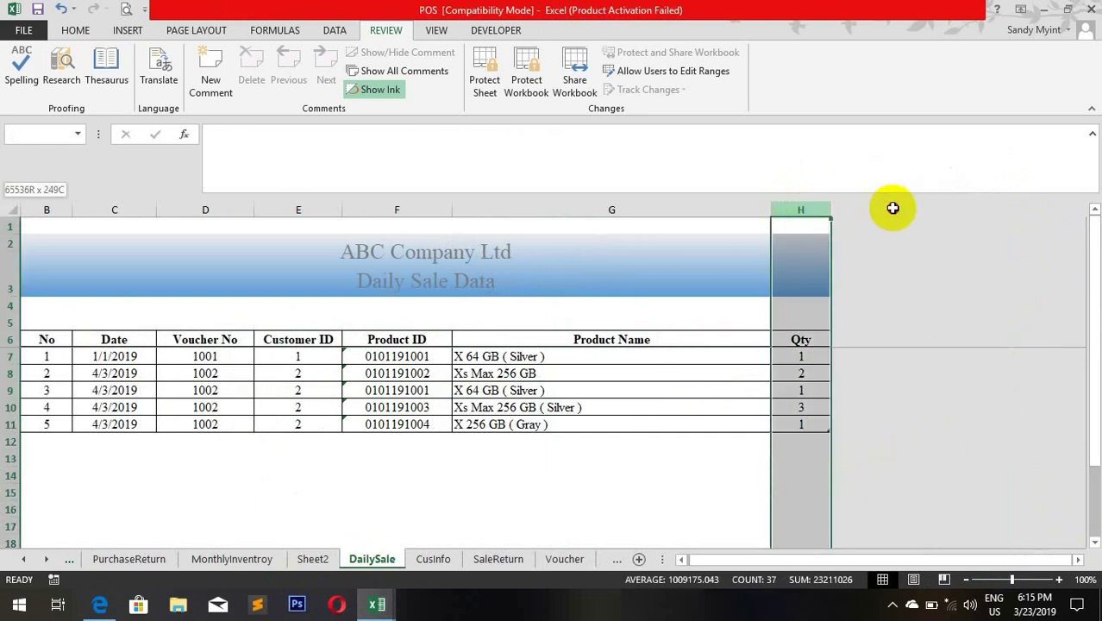
pyautogui.rightClick(828, 207)
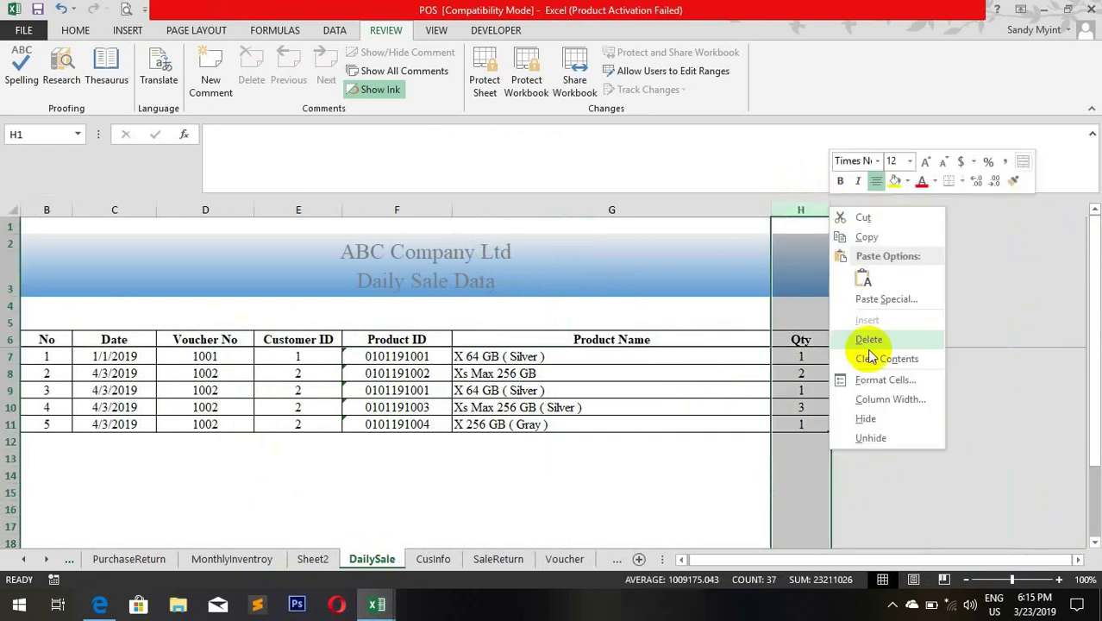
pyautogui.click(873, 438)
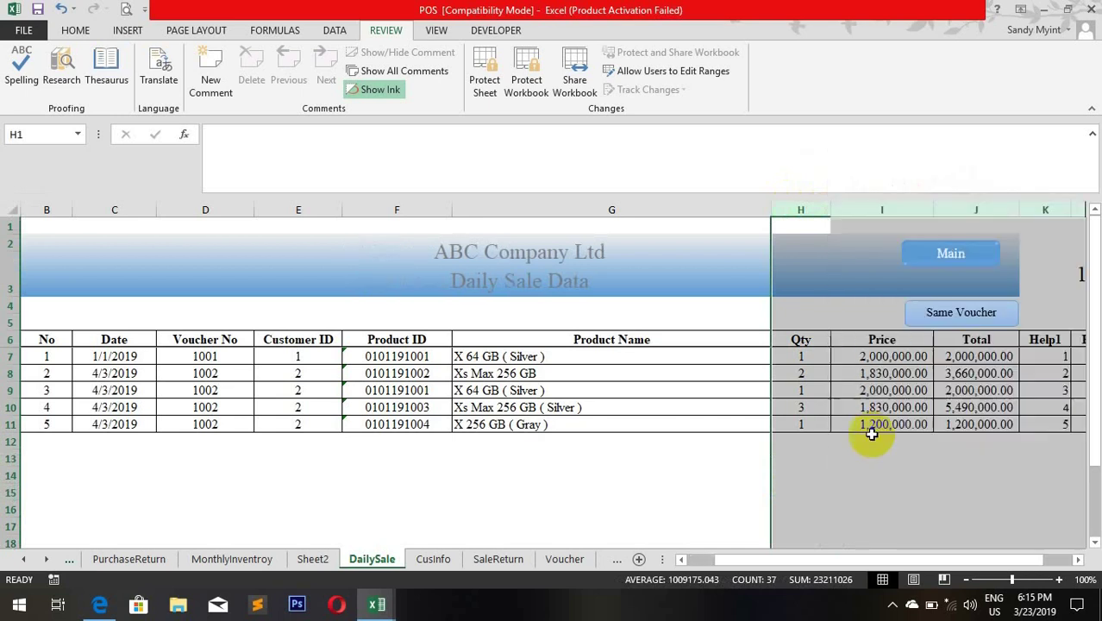
pyautogui.click(902, 480)
pyautogui.click(868, 315)
pyautogui.press('Right')
pyautogui.press('Right')
pyautogui.press('Right')
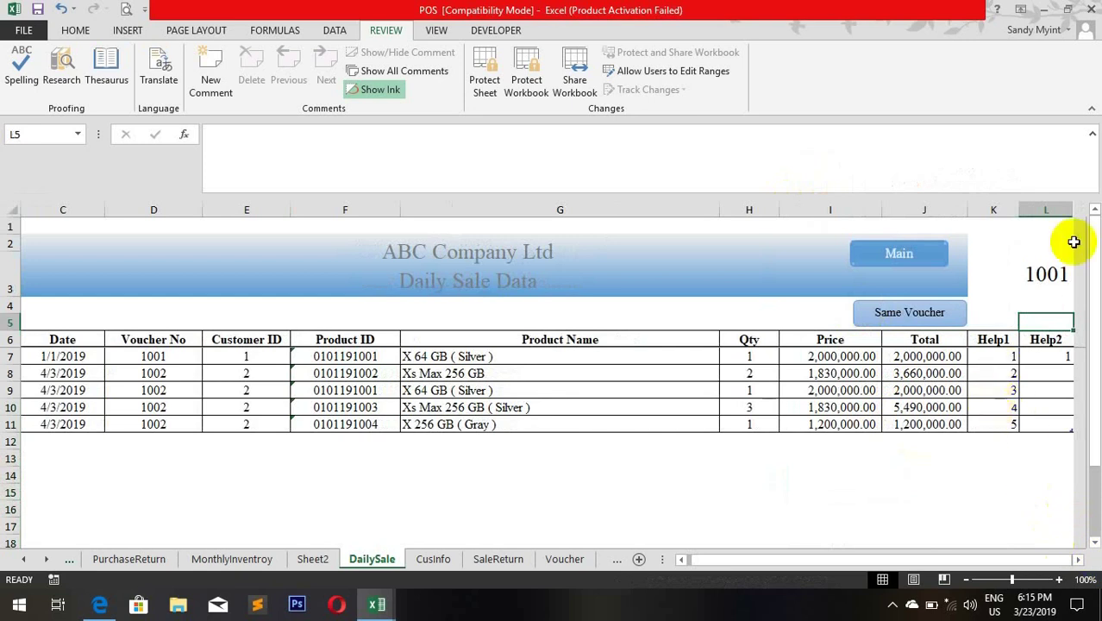
# Step: Try to unhide the columns beyond Help2 with columns K and L selected
pyautogui.moveTo(994, 210); pyautogui.dragTo(1076, 209)
pyautogui.rightClick(1072, 208)
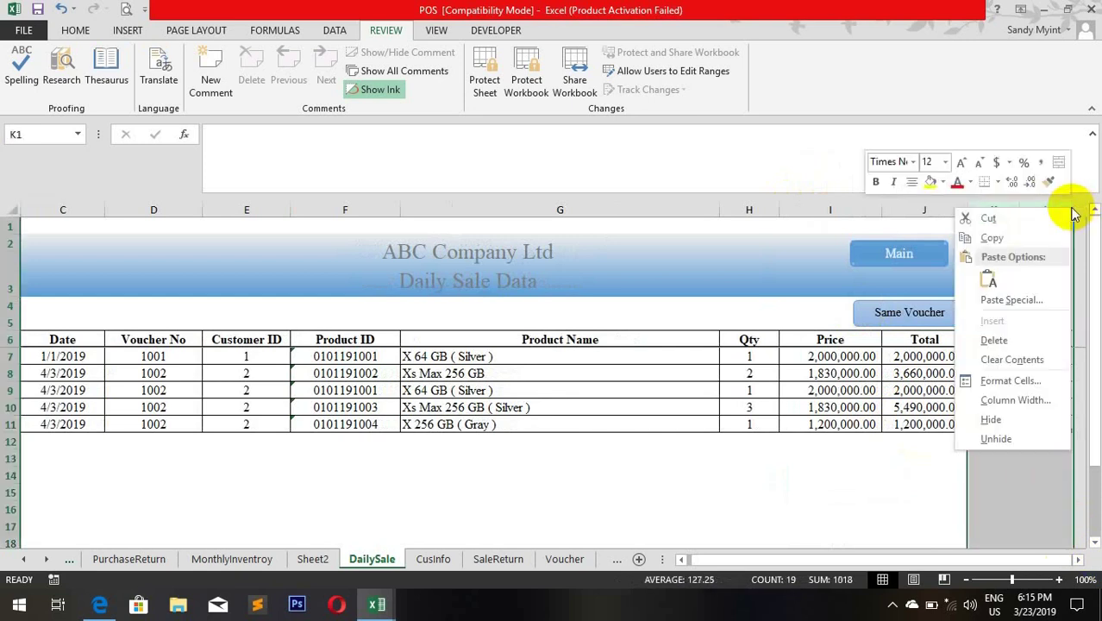
pyautogui.click(1008, 440)
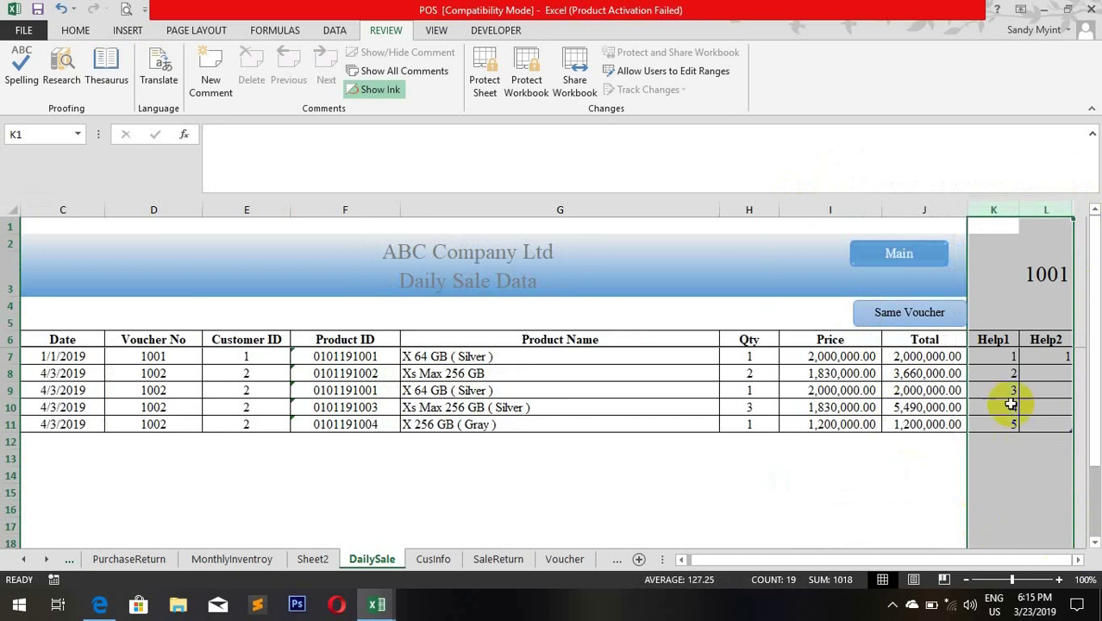
# Step: Check the first Help2 formula, widen hidden column IV, and unhide the columns between L and IV
pyautogui.click(1011, 355)
pyautogui.press('Right')
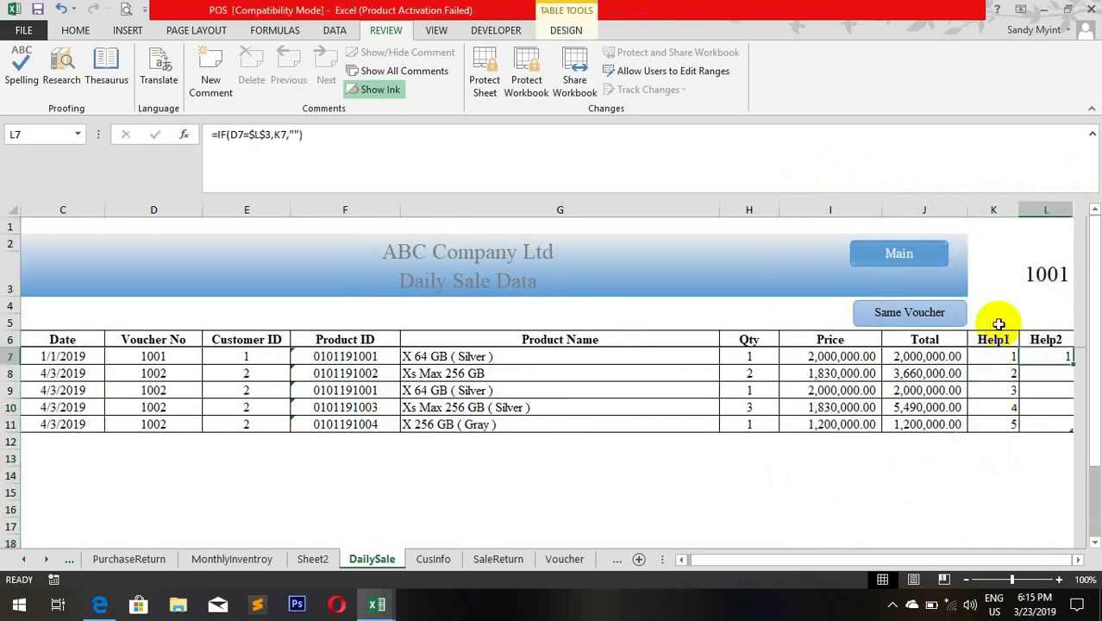
pyautogui.moveTo(1074, 208); pyautogui.dragTo(1086, 208)
pyautogui.click(1073, 305)
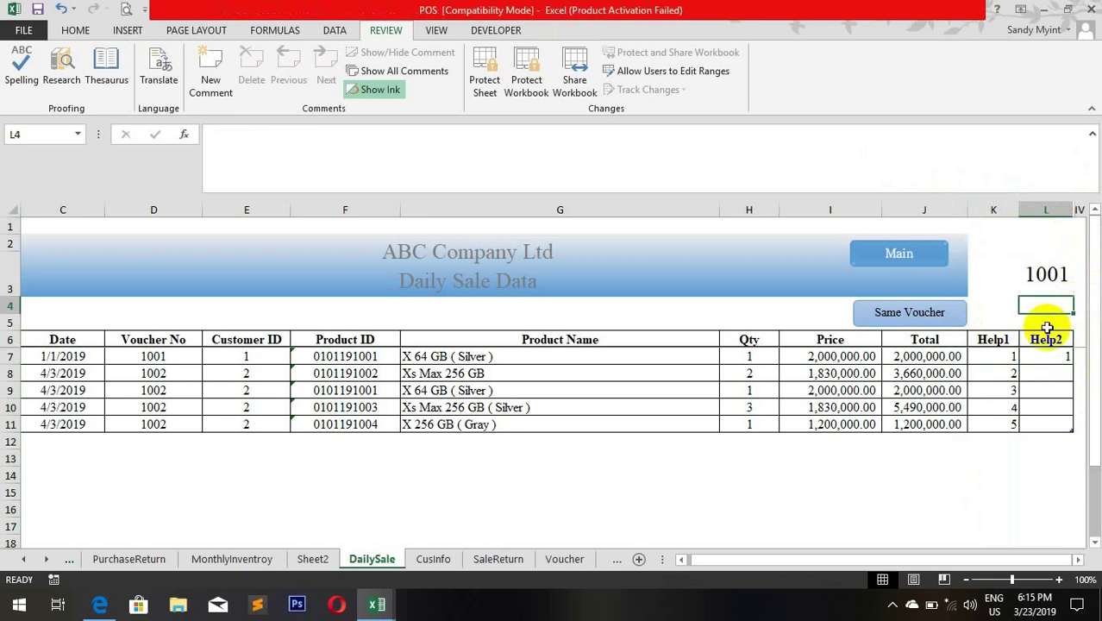
pyautogui.press('Right')
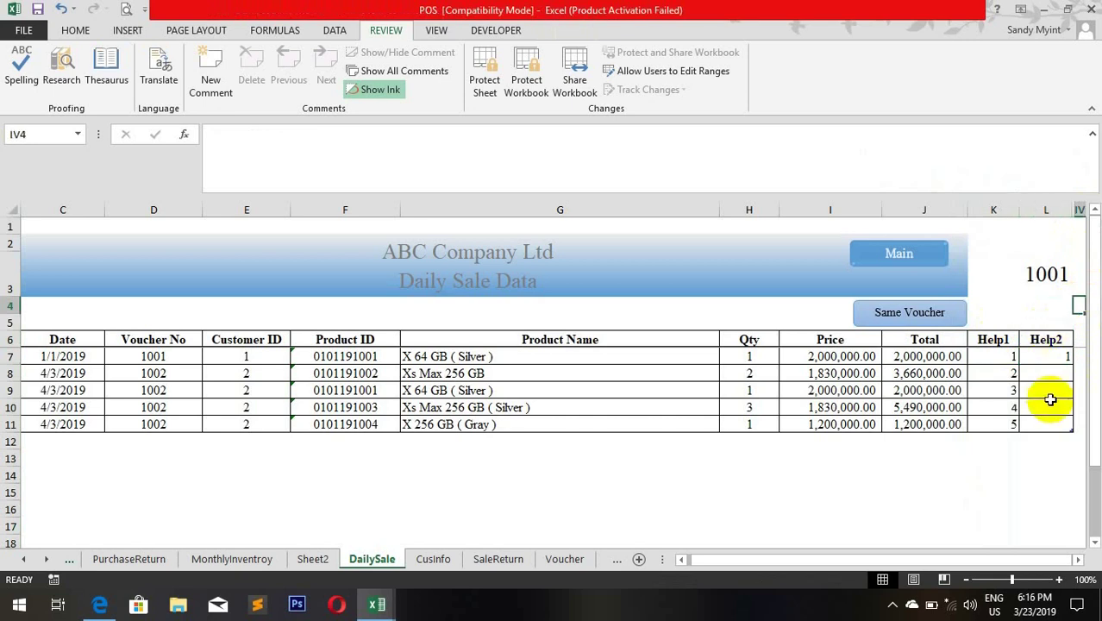
pyautogui.click(1066, 211)
pyautogui.rightClick(1084, 209)
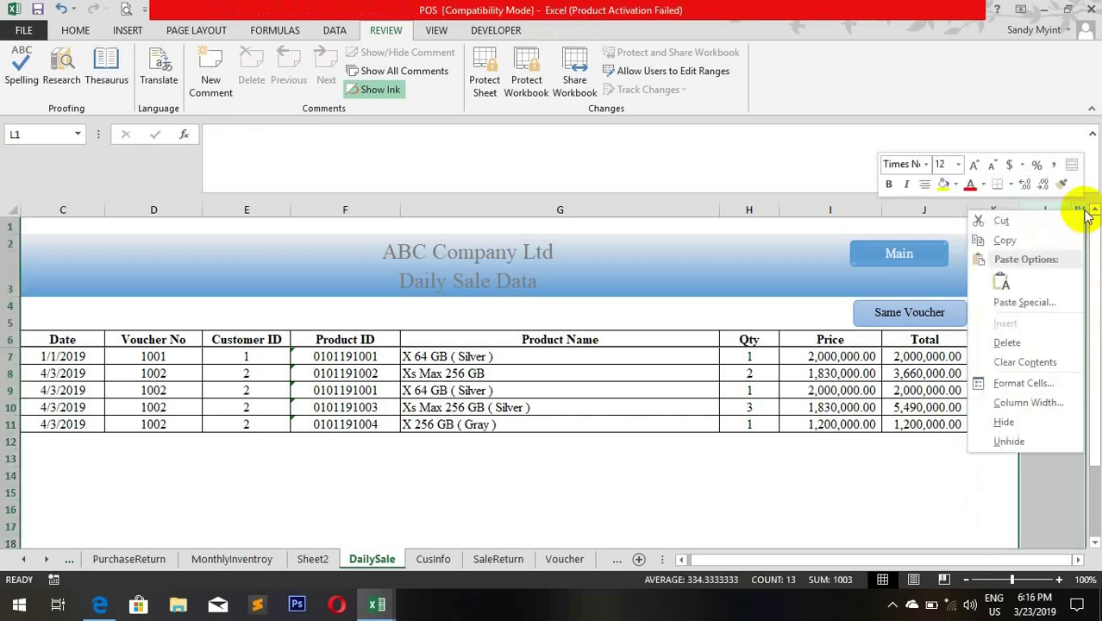
pyautogui.click(1016, 434)
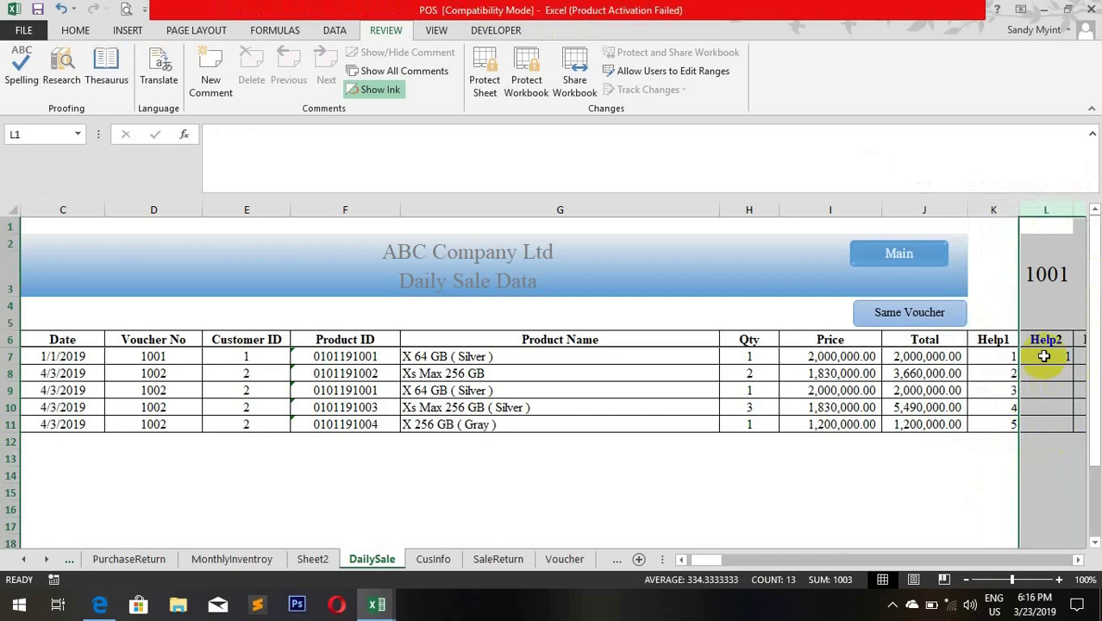
# Step: Inspect the Help1, Help2 and Help3 headers and the formula in cell L3 on the DailySale sheet
pyautogui.click(983, 356)
pyautogui.click(983, 338)
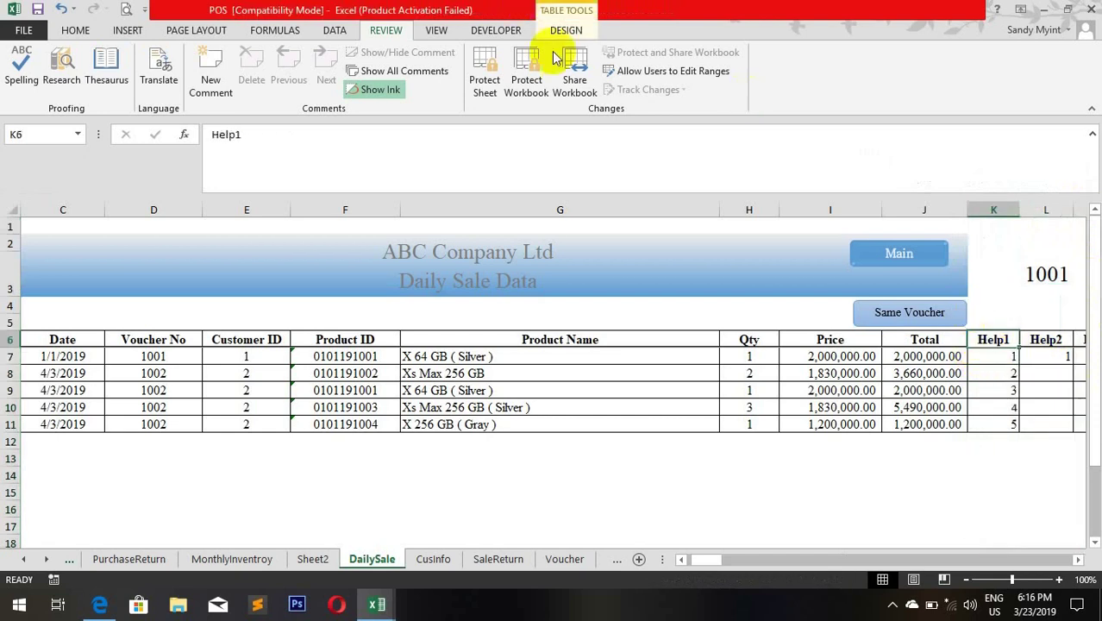
pyautogui.press('Right')
pyautogui.press('Right')
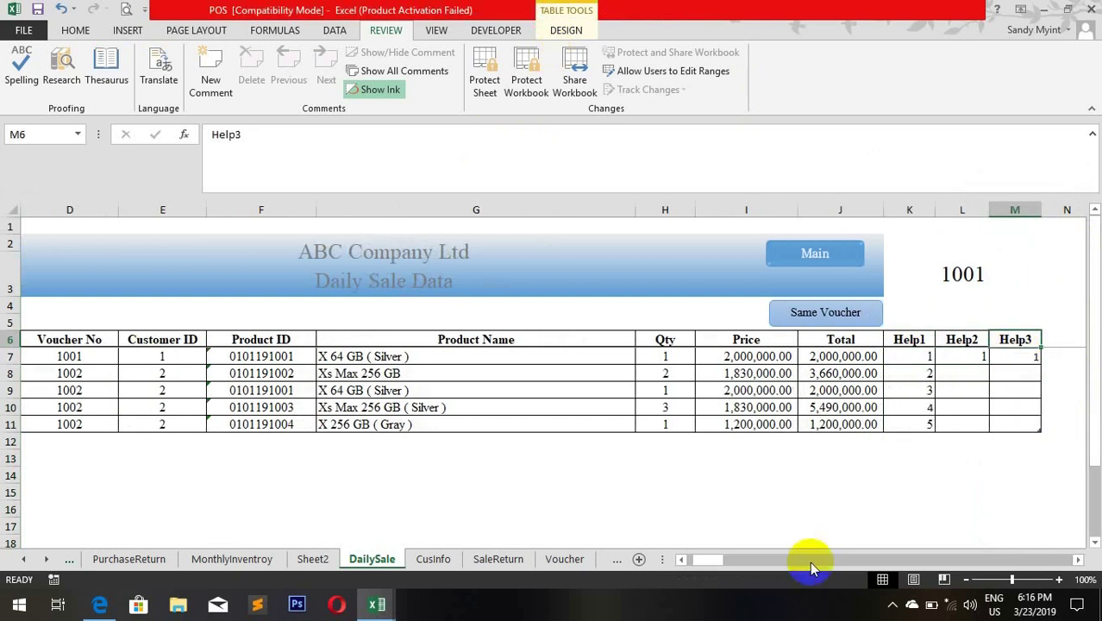
pyautogui.click(966, 275)
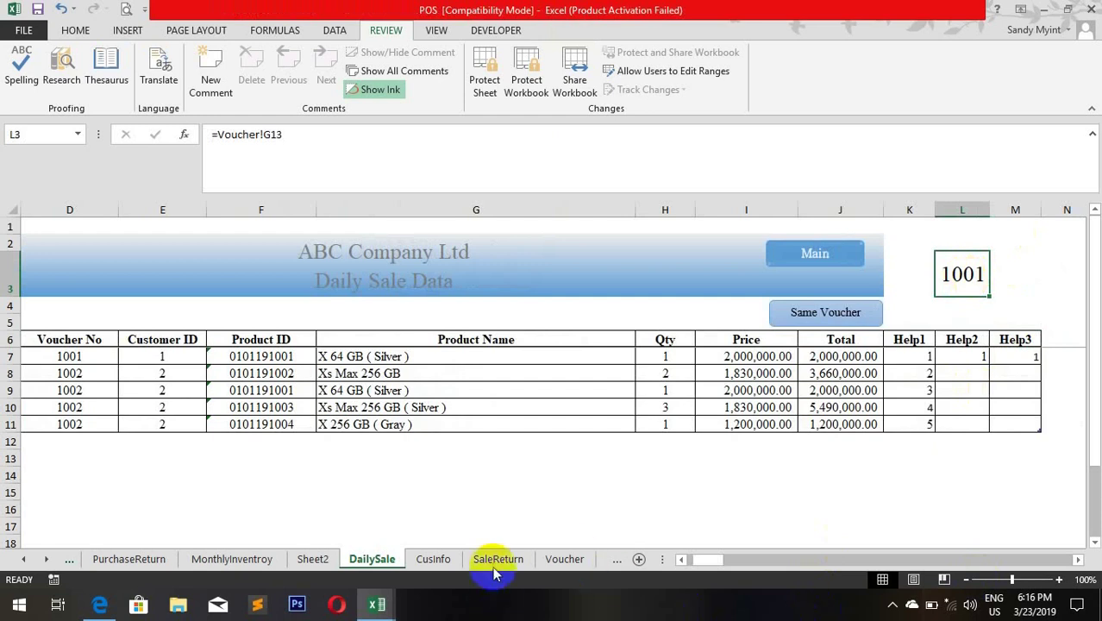
# Step: Set the voucher number in G13 of the Voucher sheet to 1002
pyautogui.click(564, 557)
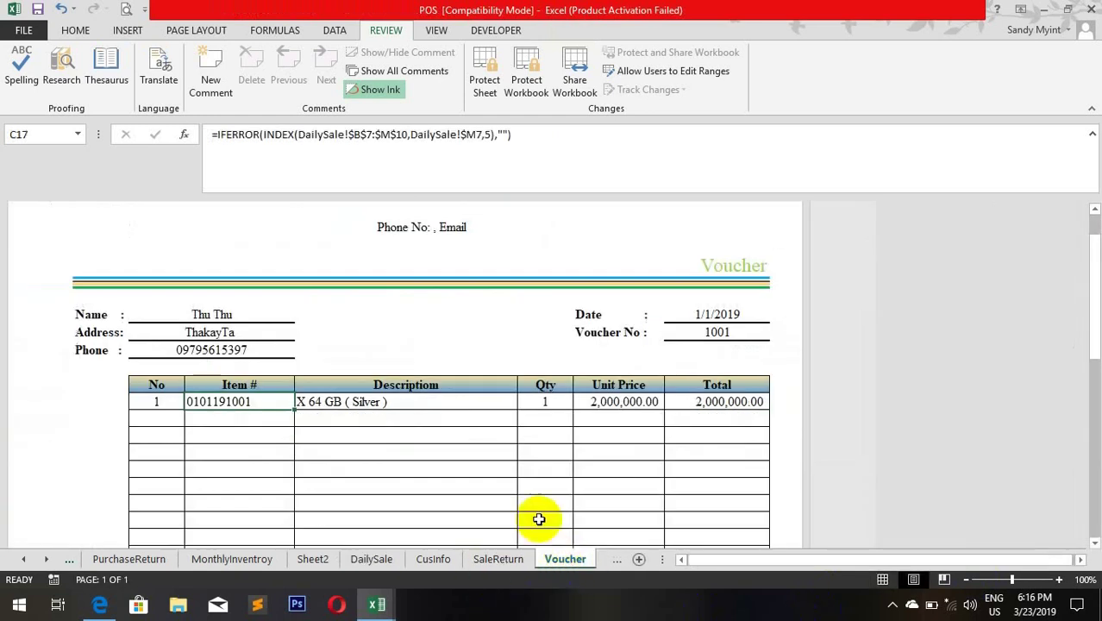
pyautogui.click(694, 331)
pyautogui.write('100')
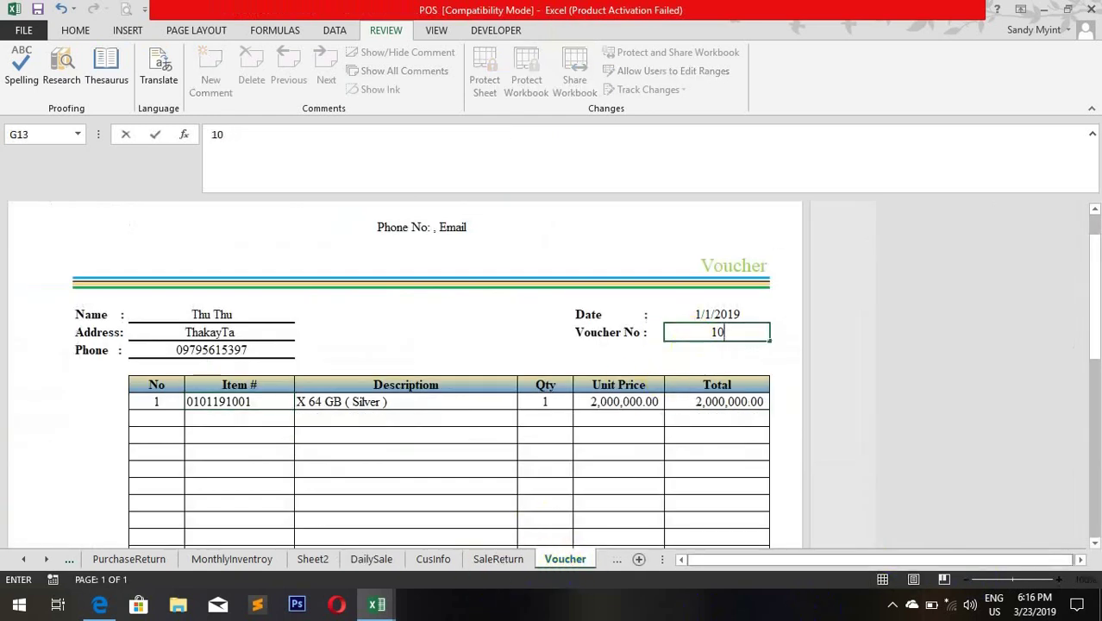
pyautogui.press('Return')
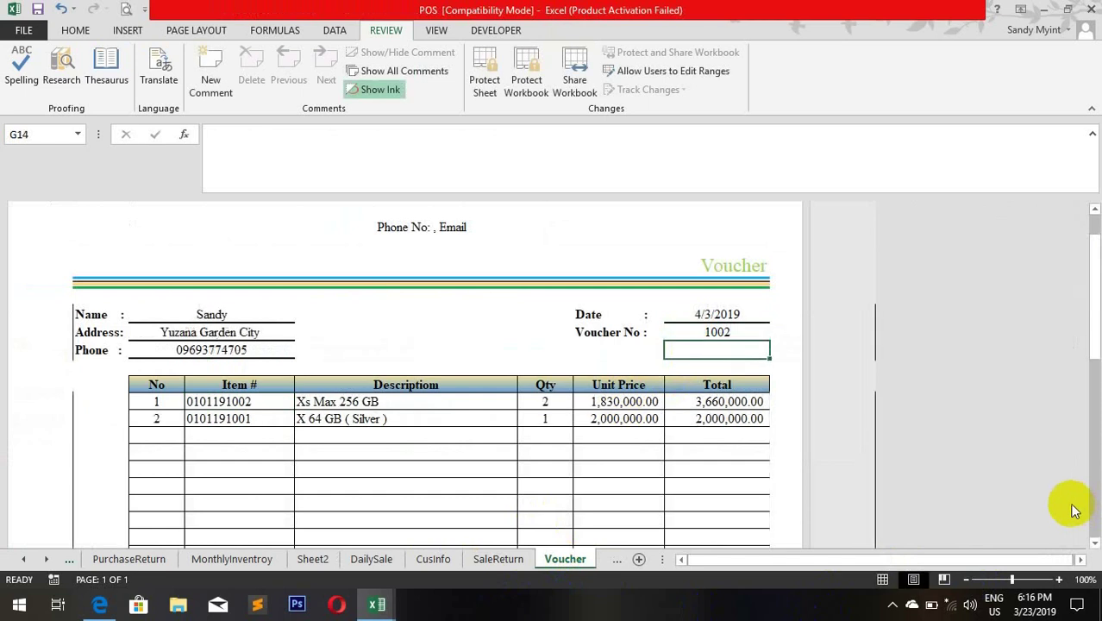
# Step: Return to the DailySale sheet and examine the row 7 formulas of the Help1, Help2 and Help3 columns
pyautogui.click(395, 559)
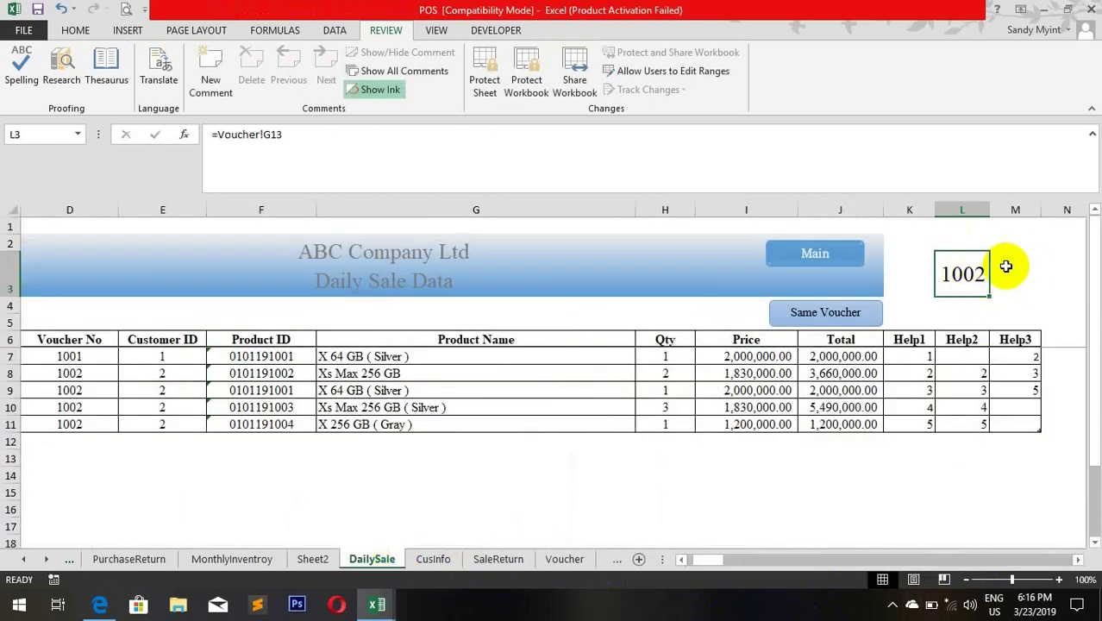
pyautogui.click(915, 354)
pyautogui.click(975, 356)
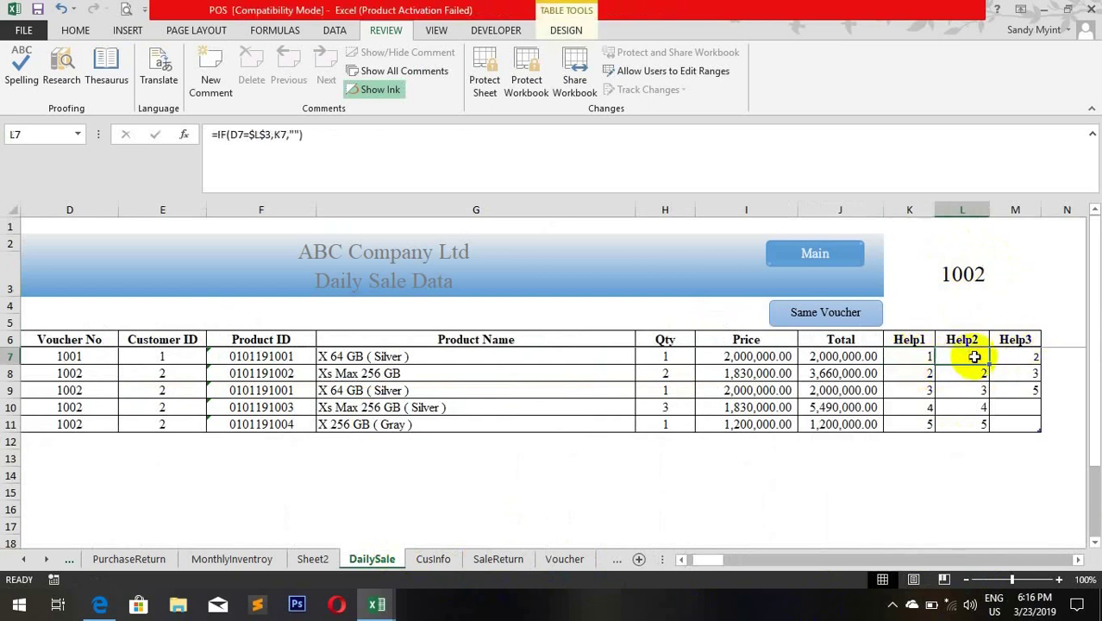
pyautogui.click(1011, 355)
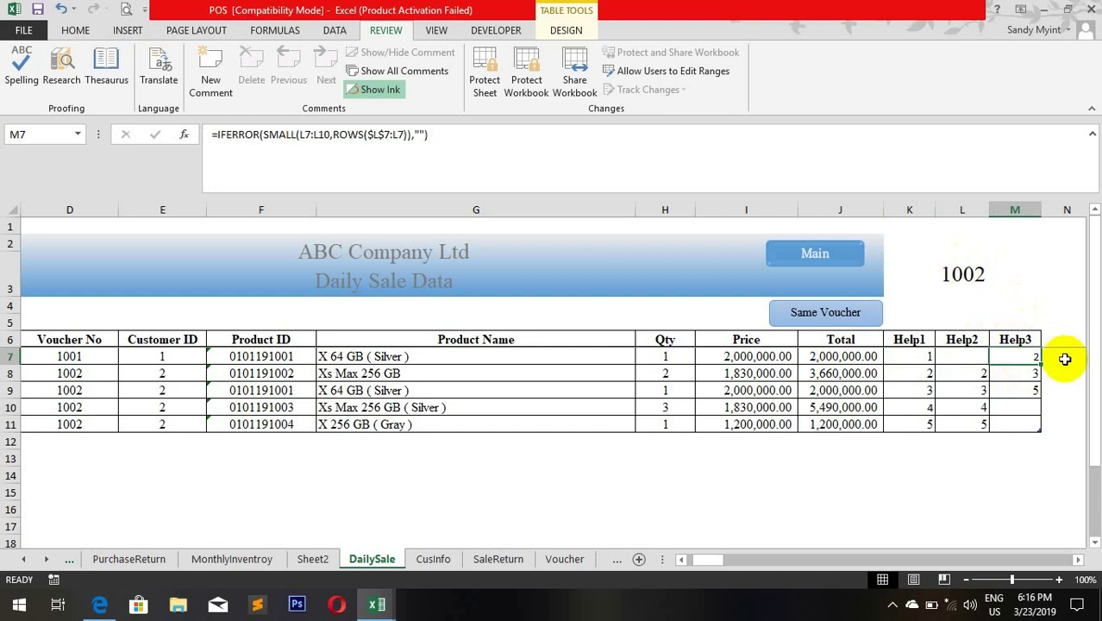
pyautogui.press('Left')
pyautogui.press('Left')
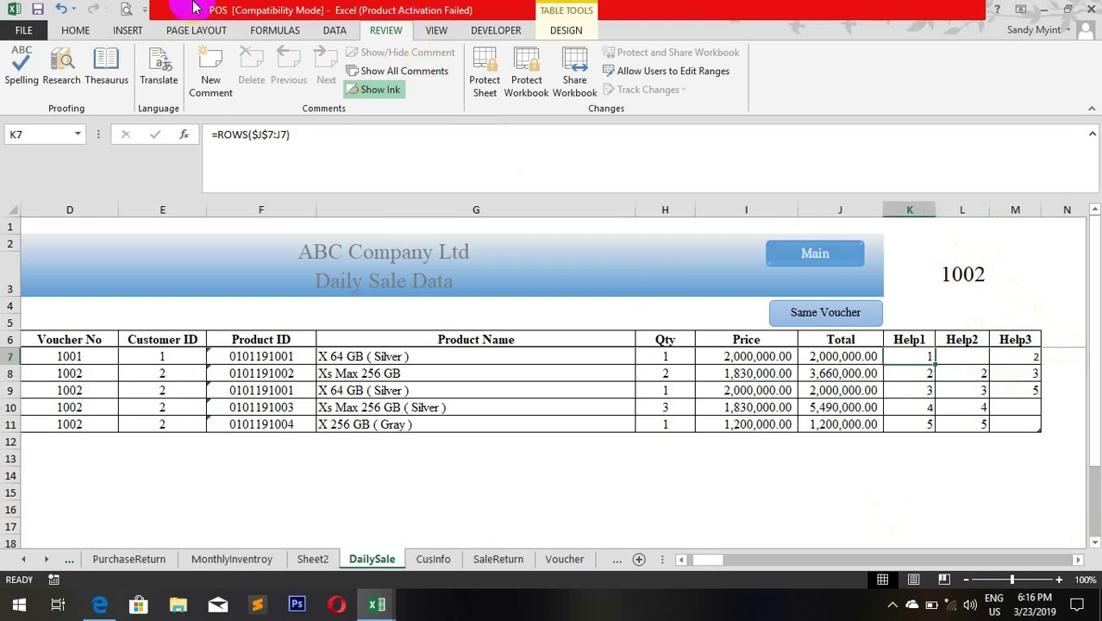
# Step: Trace the row 7 formulas from Total through Help3, including the voucher number cell L3 that Help2 refers to
pyautogui.click(863, 353)
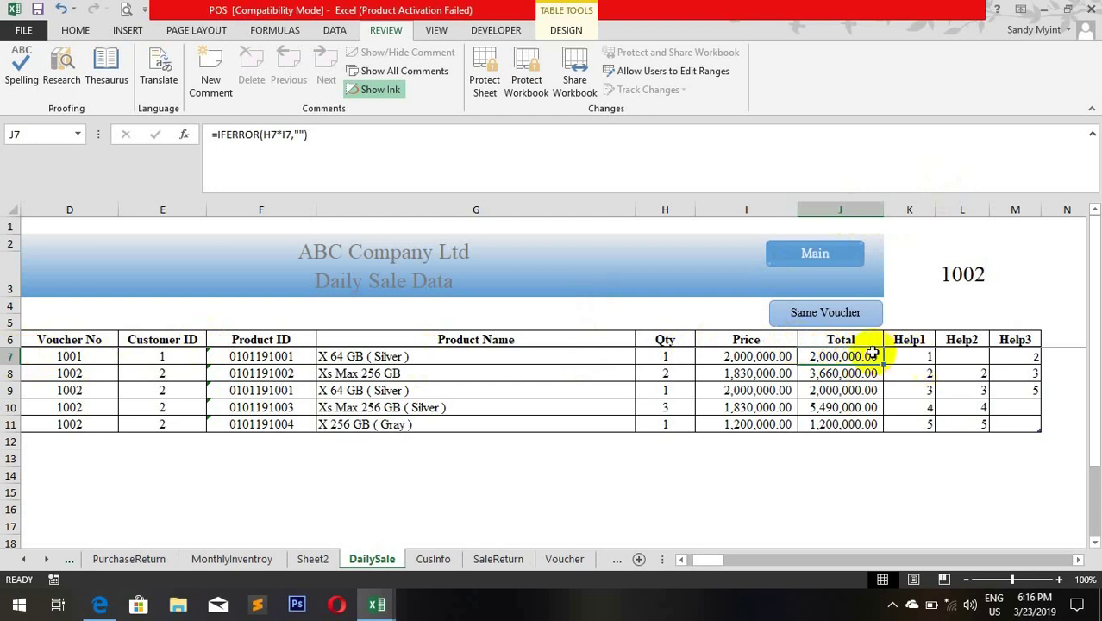
pyautogui.click(921, 359)
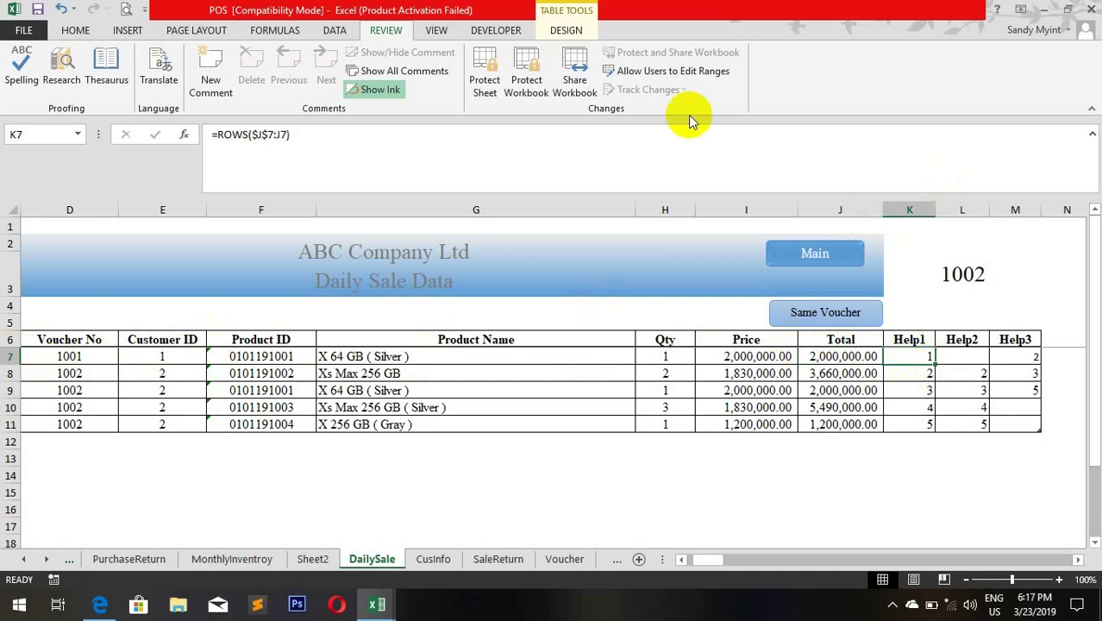
pyautogui.press('Right')
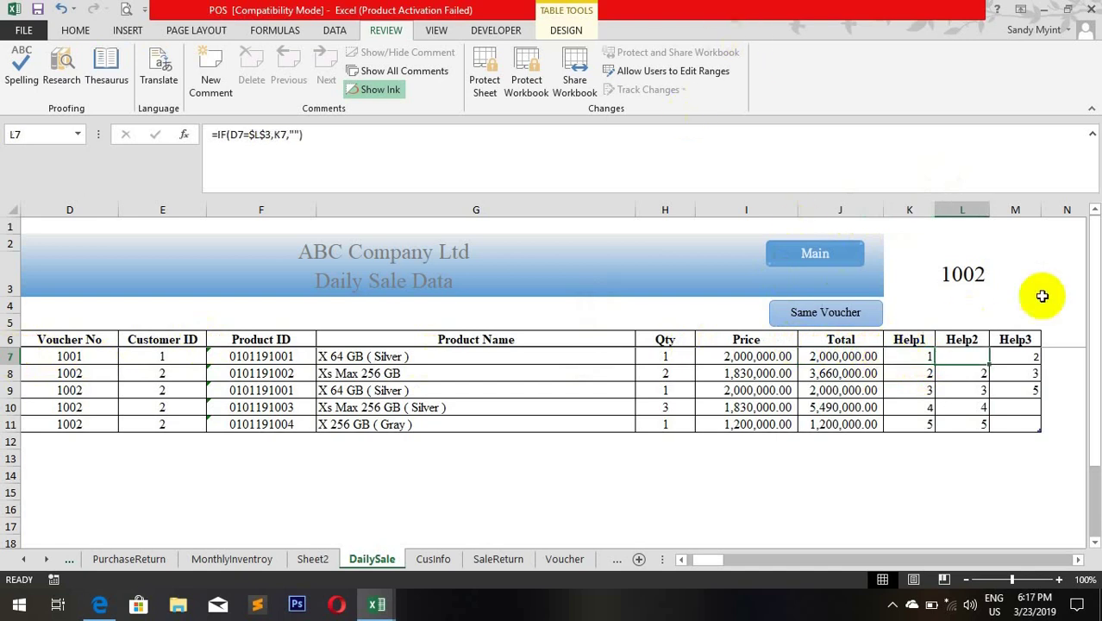
pyautogui.click(966, 274)
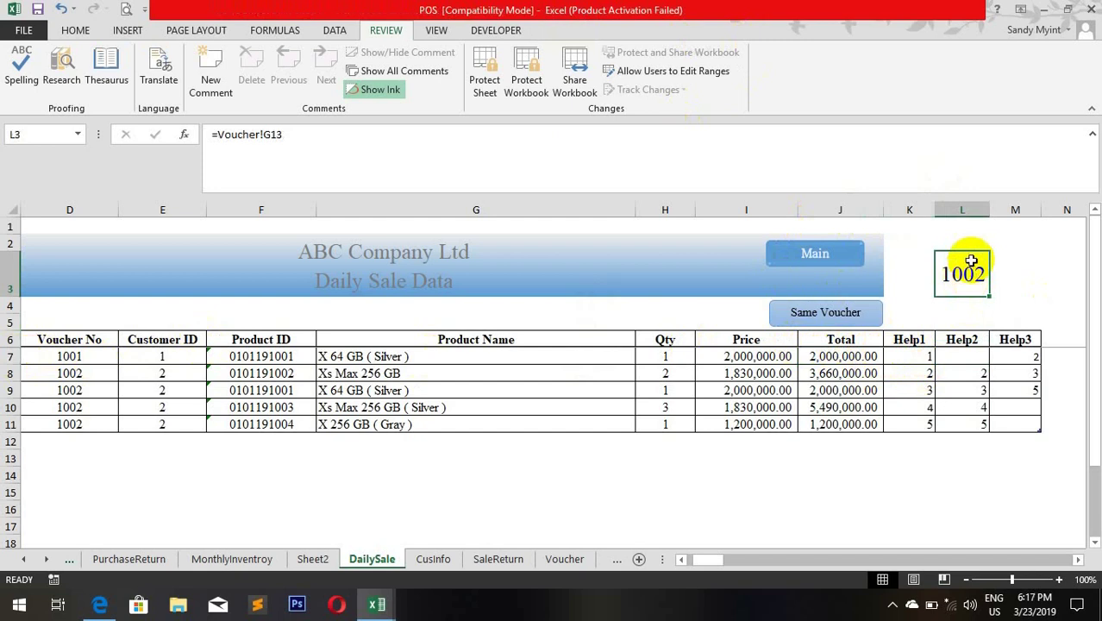
pyautogui.click(972, 356)
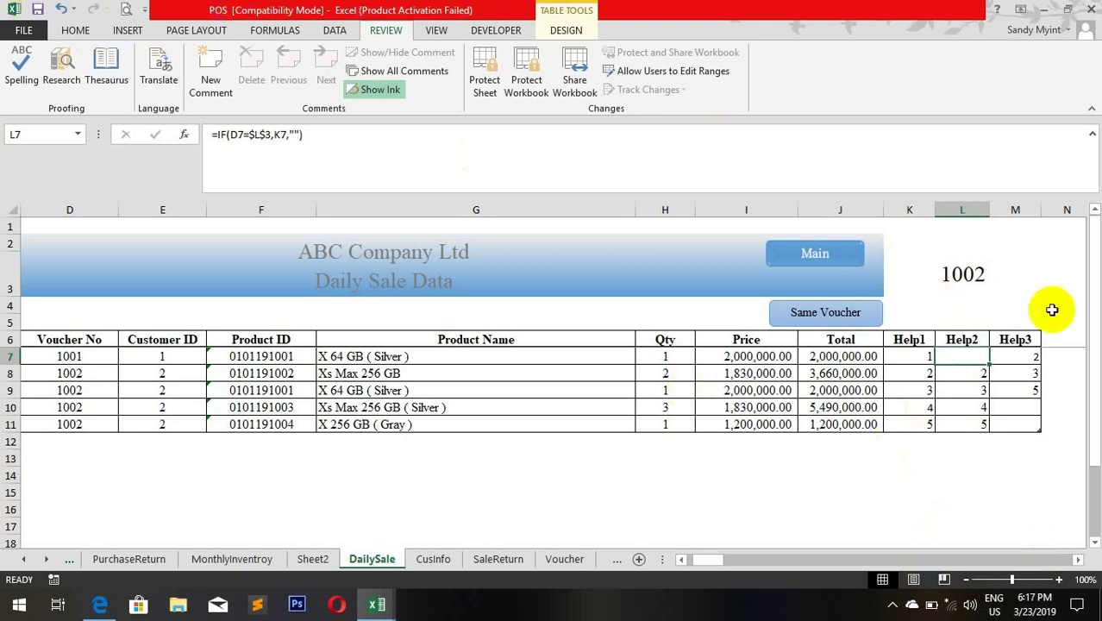
pyautogui.click(1028, 358)
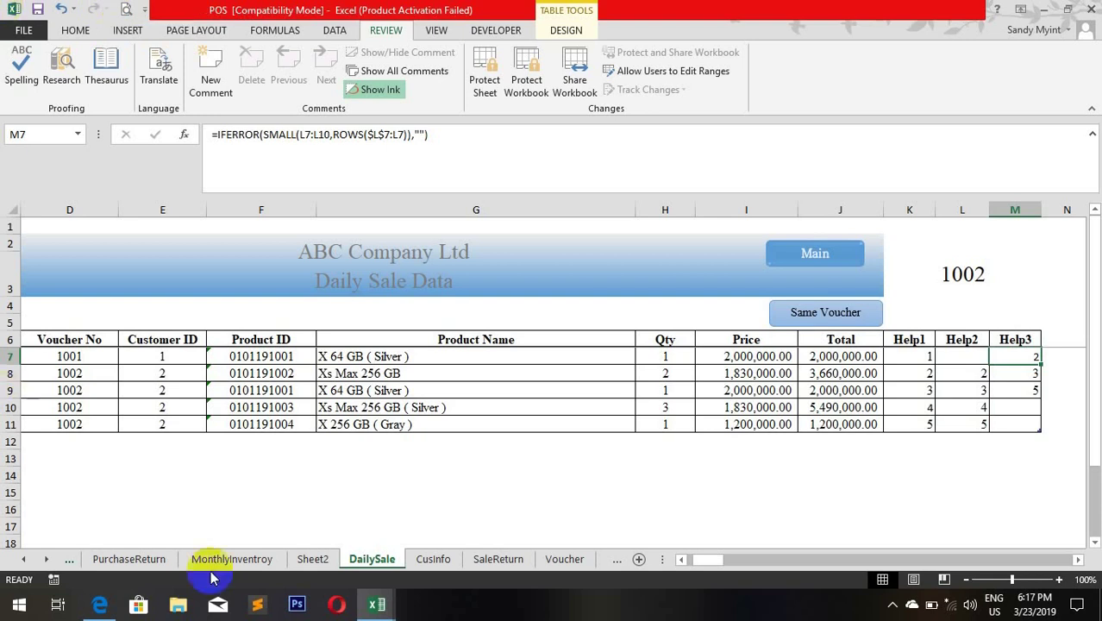
# Step: Switch to the POS Learning workbook and add a new blank sheet after SaleReturn
pyautogui.click(390, 607)
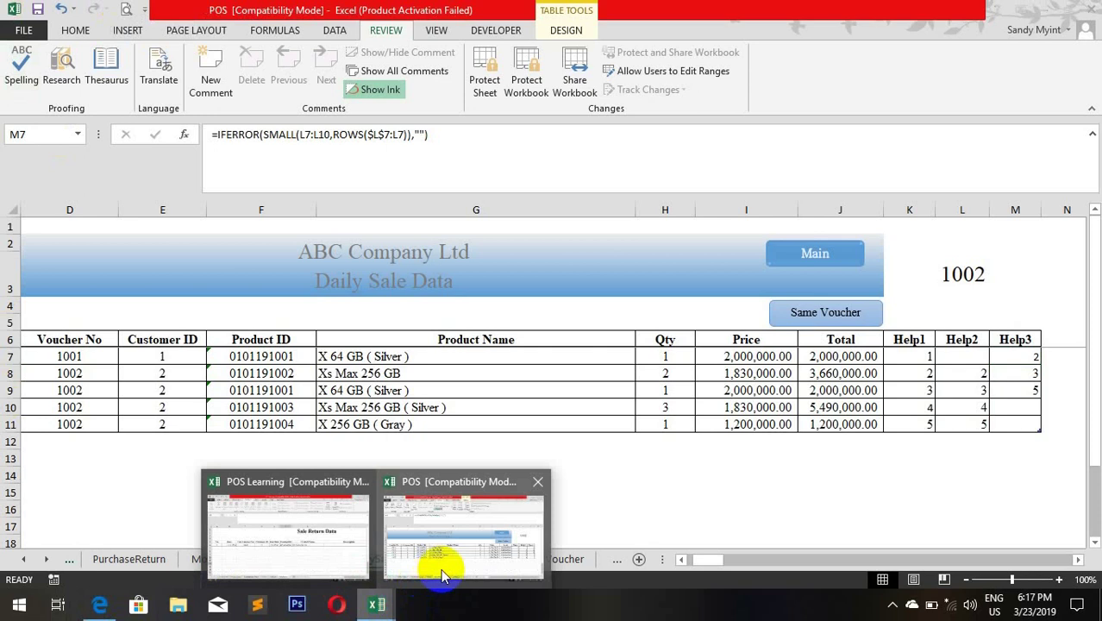
pyautogui.click(441, 568)
pyautogui.click(337, 535)
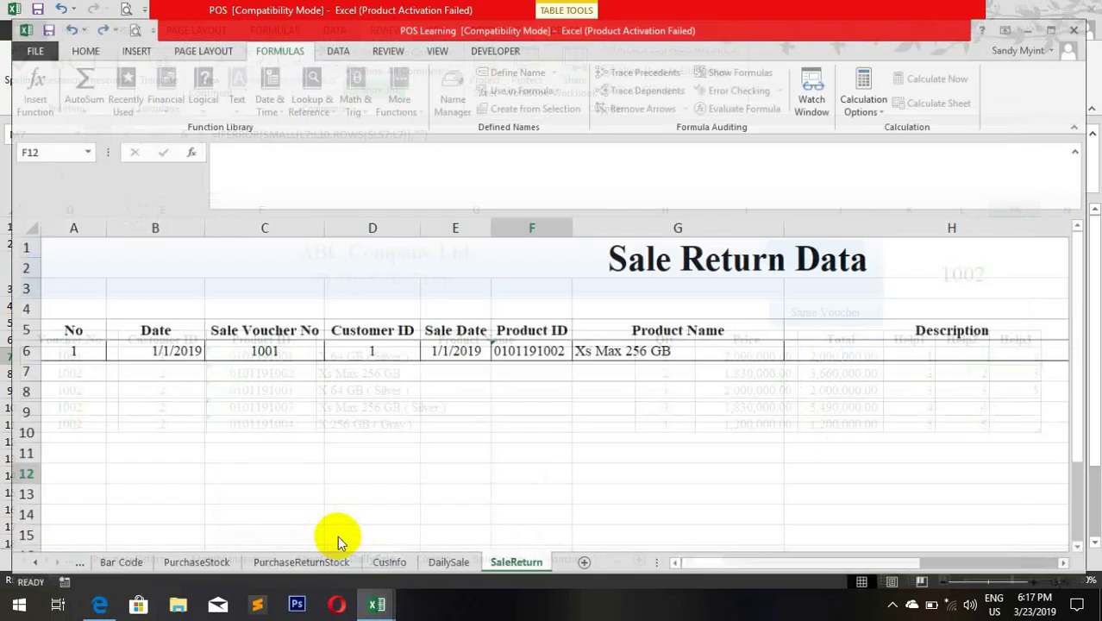
pyautogui.click(586, 556)
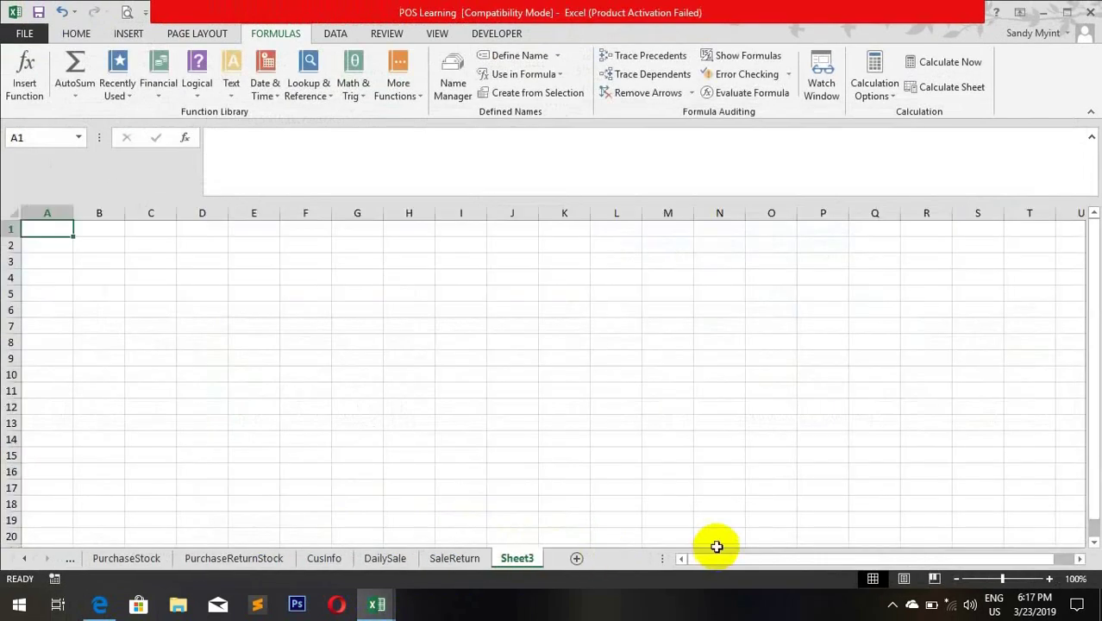
# Step: Enter a ROW formula without a reference in cell G5 of the new sheet
pyautogui.click(364, 293)
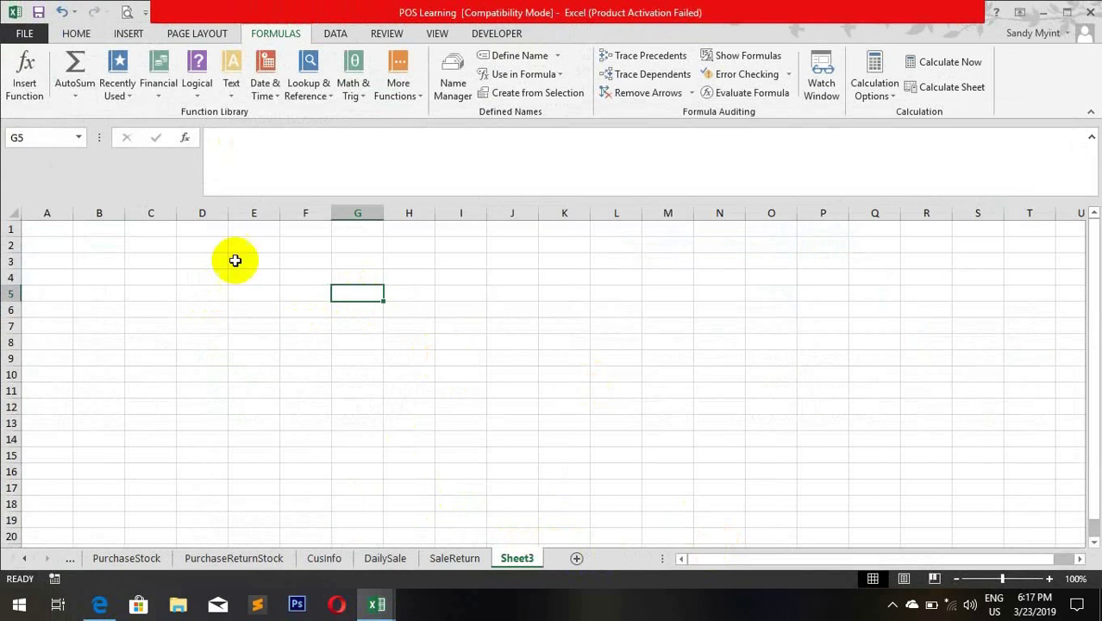
pyautogui.click(7, 294)
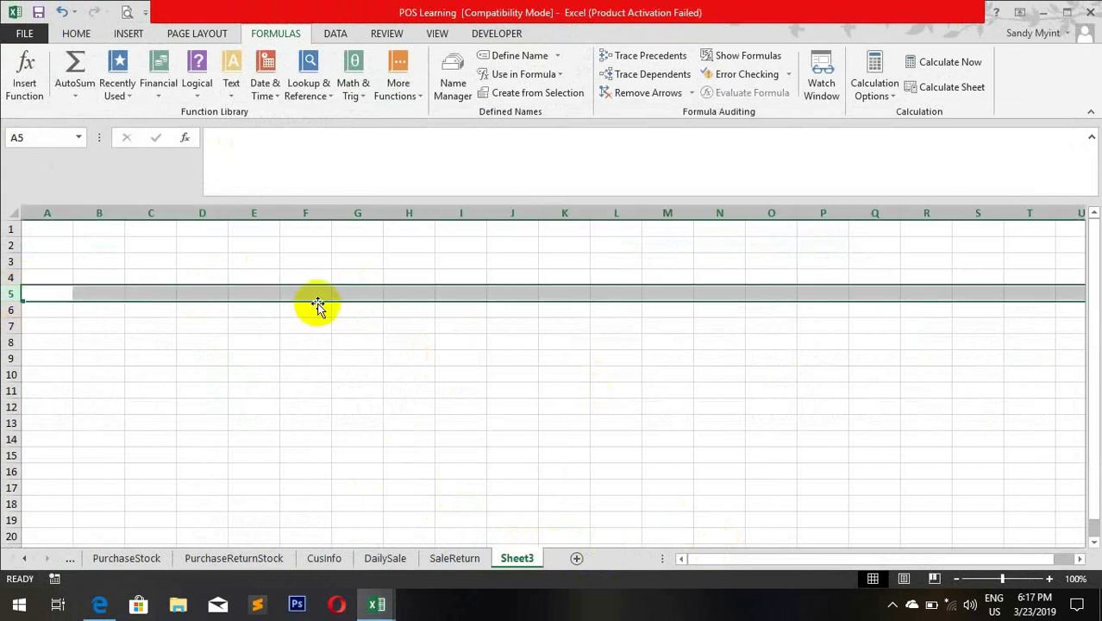
pyautogui.click(341, 291)
pyautogui.write('=')
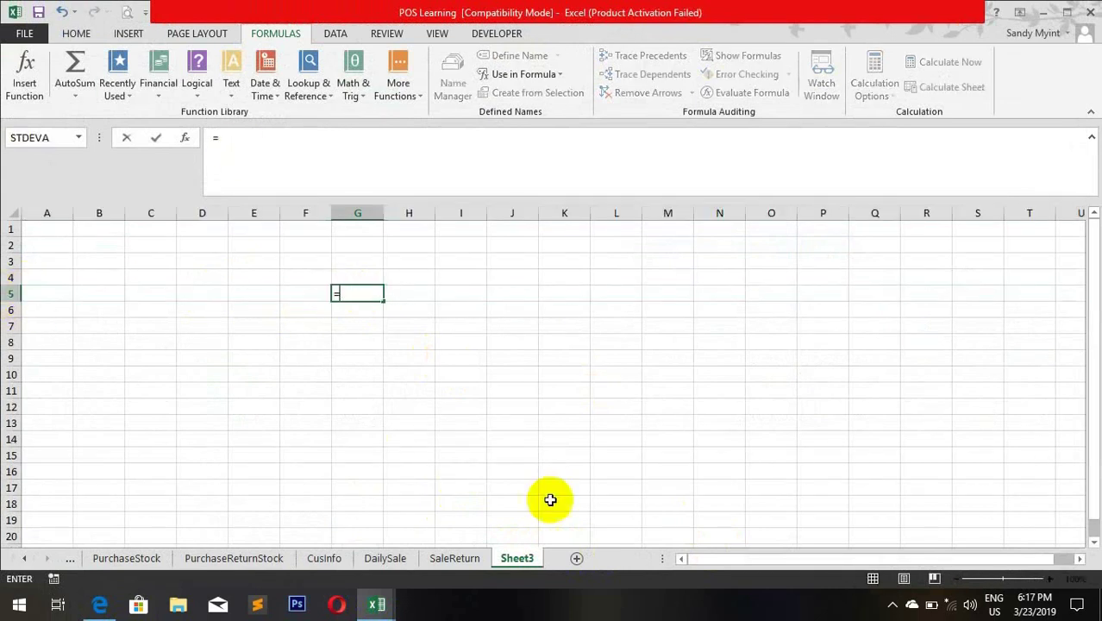
pyautogui.write('rpow')
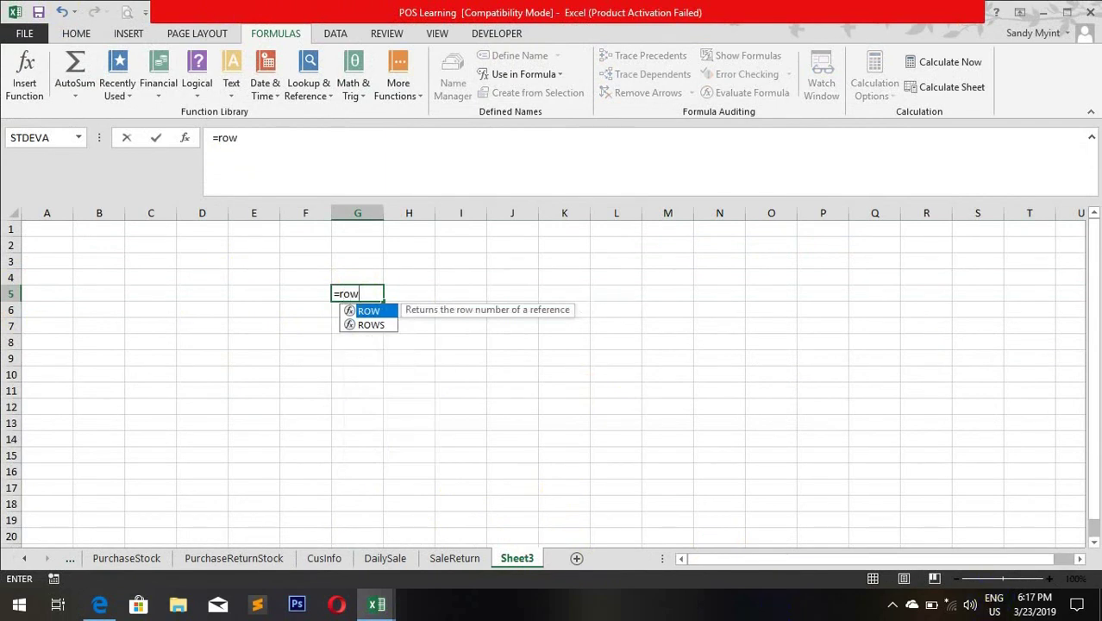
pyautogui.press('Tab')
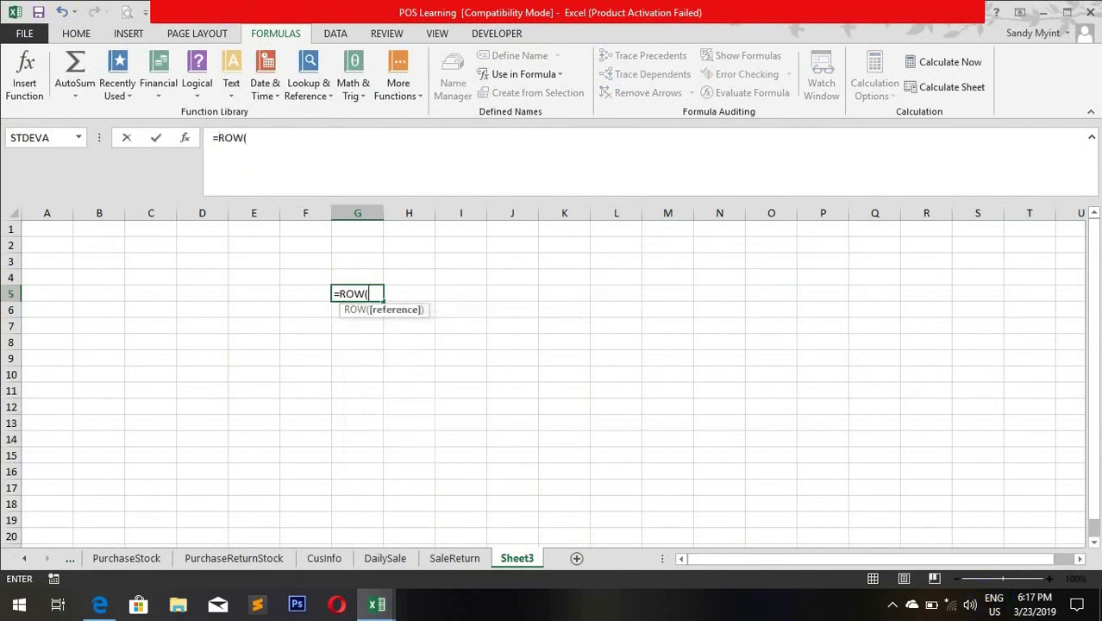
pyautogui.press('Return')
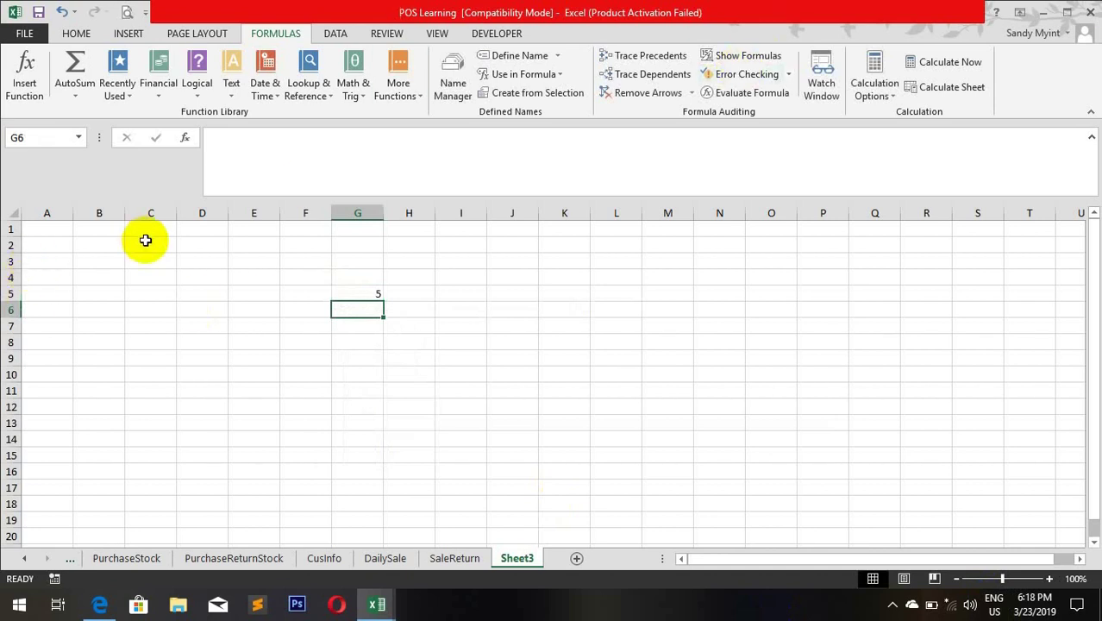
# Step: Fill cells B2 to B6 with the sample values 1, 3, 4, 5 and 6
pyautogui.click(99, 245)
pyautogui.write('1')
pyautogui.press('Return')
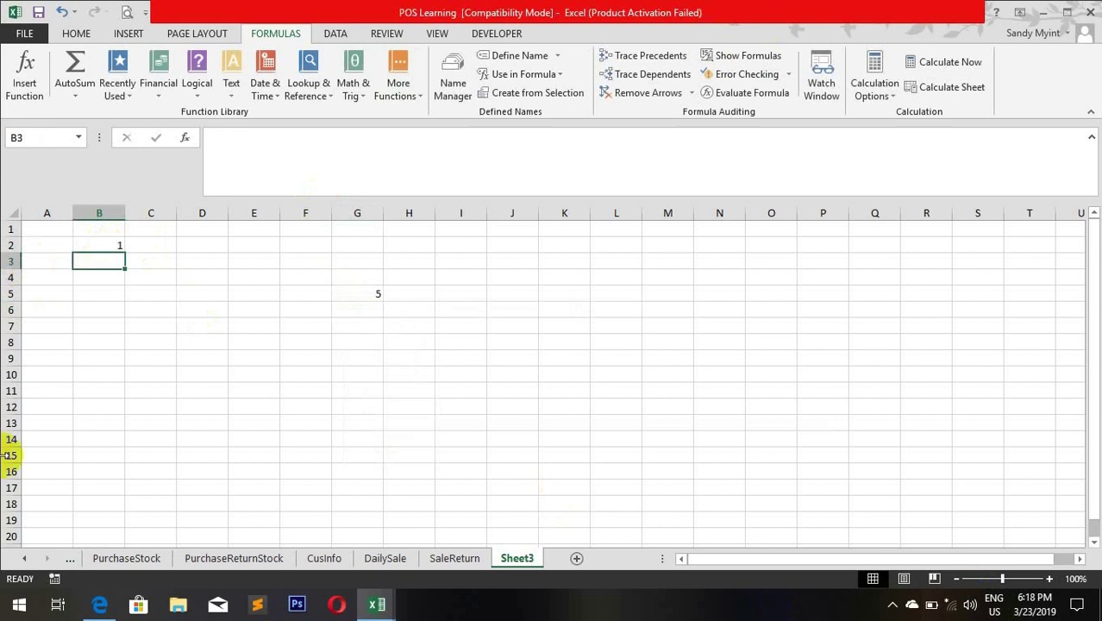
pyautogui.write('3')
pyautogui.press('Return')
pyautogui.write('4')
pyautogui.press('Return')
pyautogui.write('5')
pyautogui.press('Return')
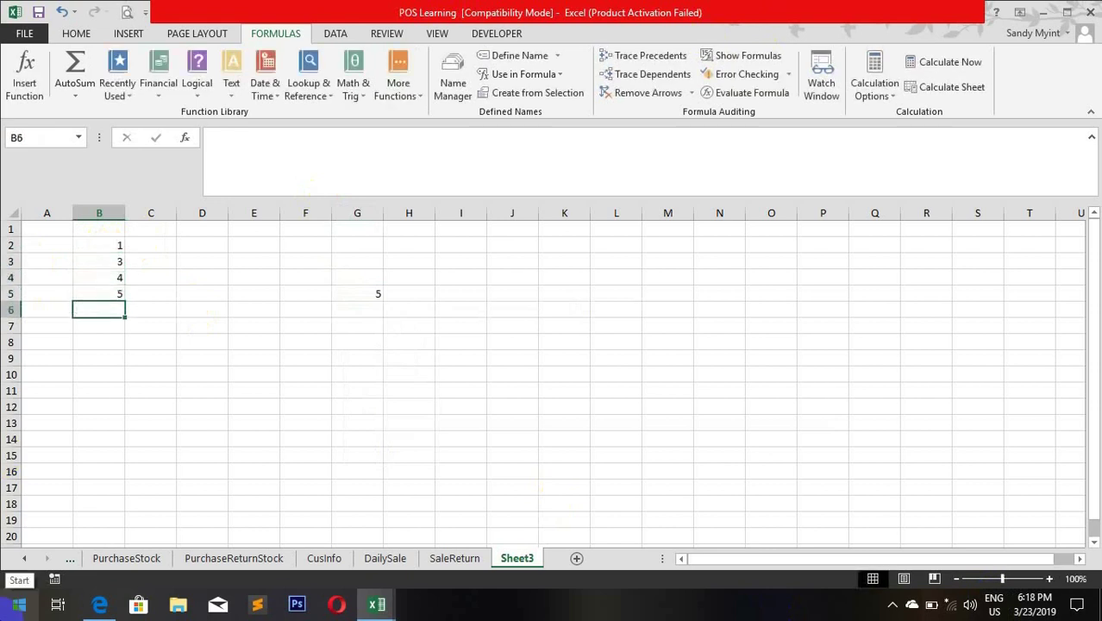
pyautogui.write('6')
pyautogui.press('Return')
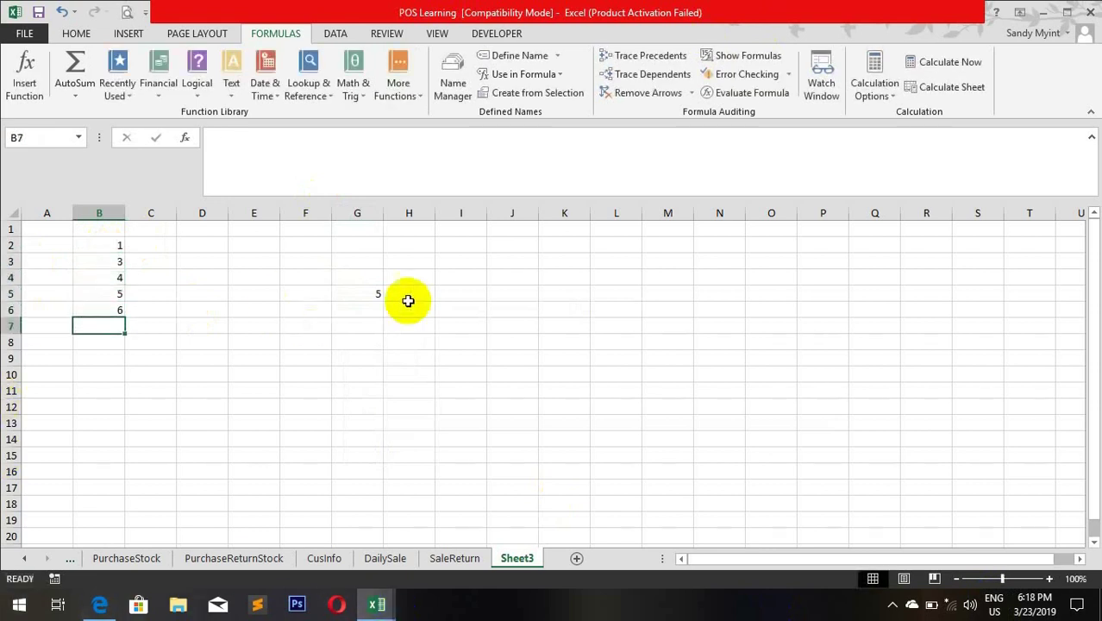
# Step: Clear the ROW formula from G5 and enter =ROWS(B2:B6) in cell F5
pyautogui.click(363, 292)
pyautogui.press('Delete')
pyautogui.click(319, 296)
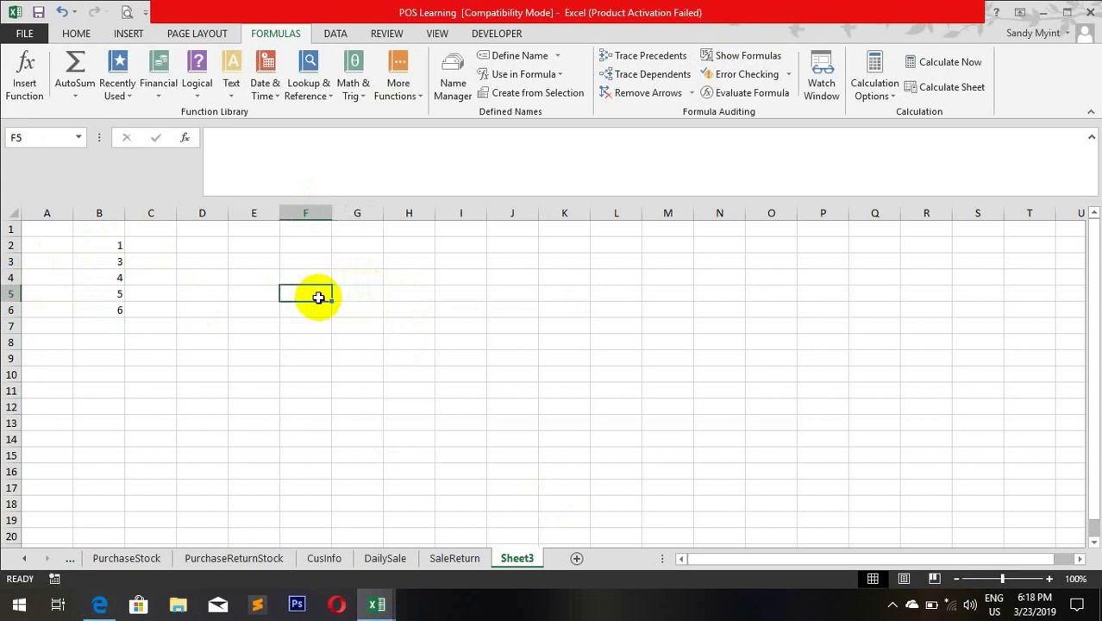
pyautogui.write('=rows')
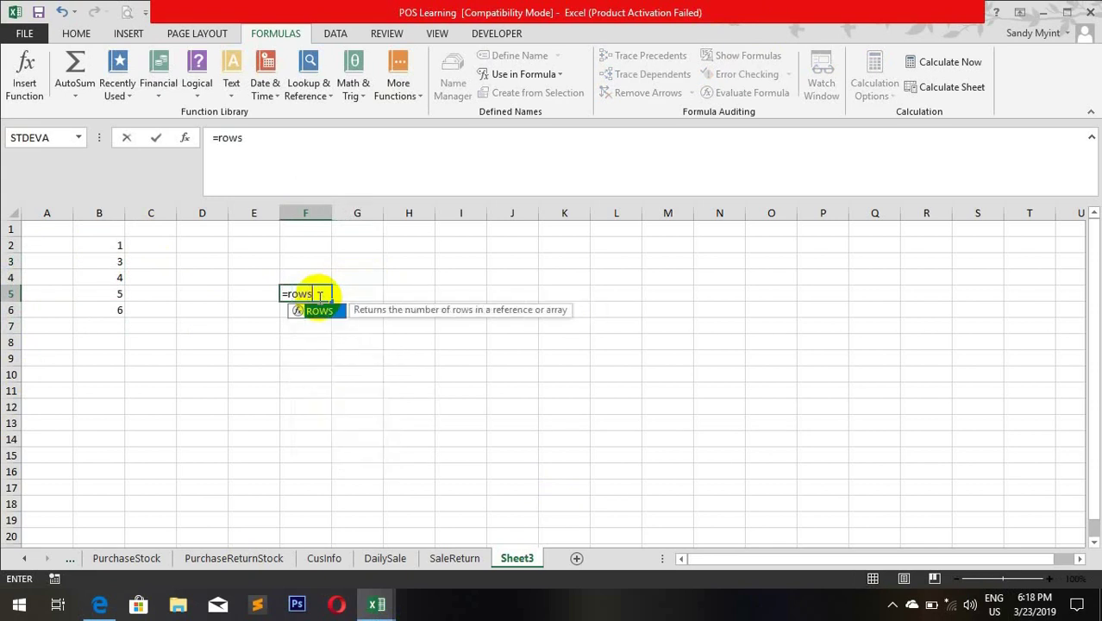
pyautogui.press('Tab')
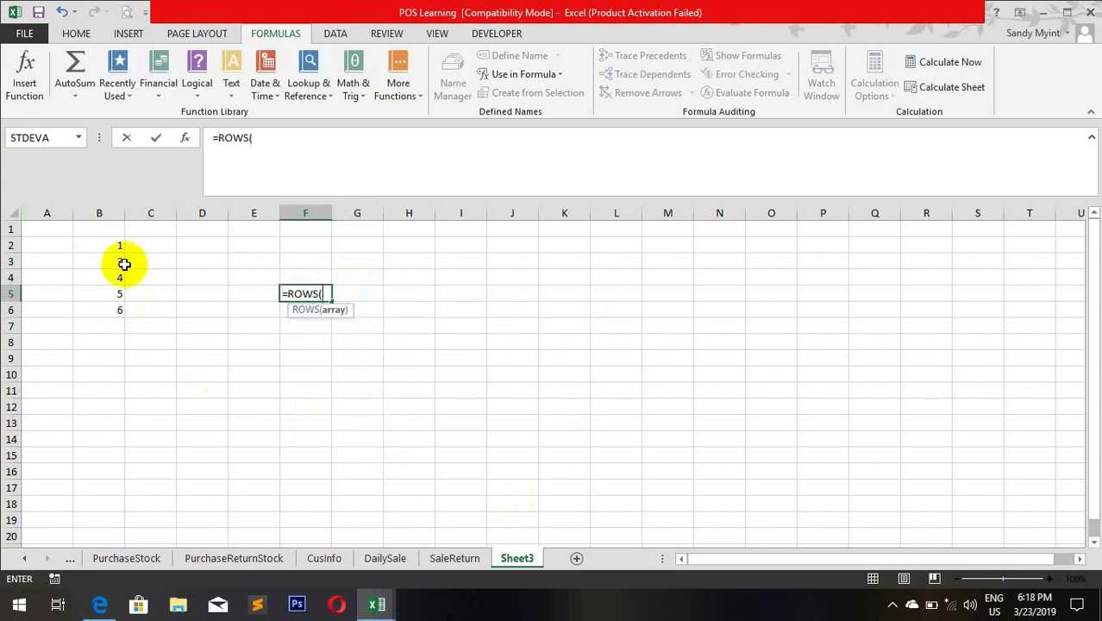
pyautogui.moveTo(108, 245); pyautogui.dragTo(114, 308)
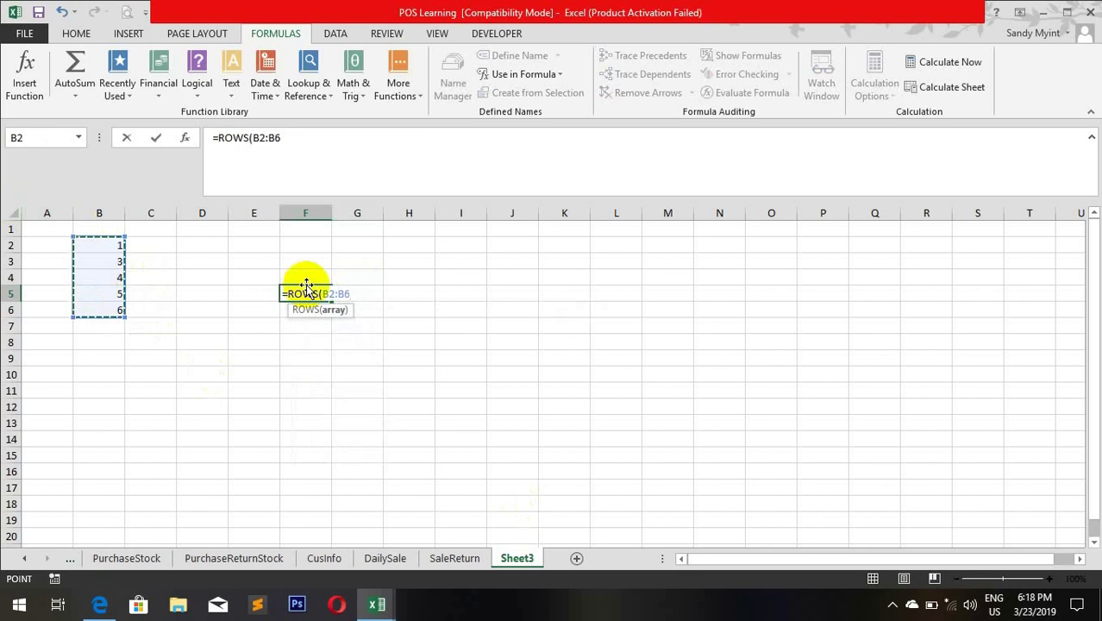
pyautogui.press('Return')
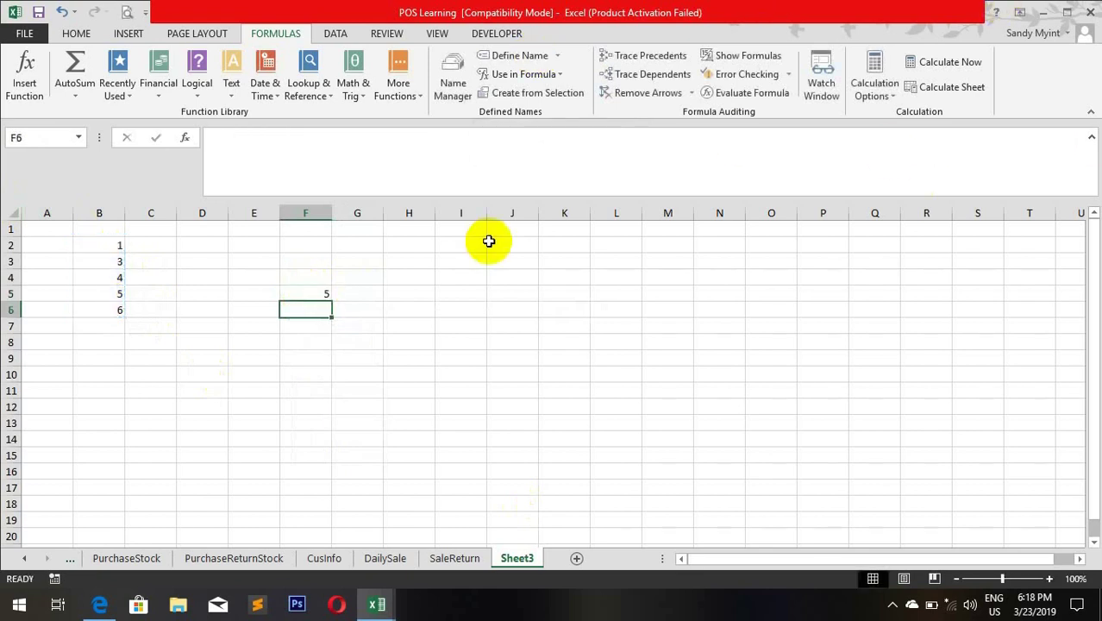
# Step: Replace the ROWS formula in F5 with =ROWS($B$2:B2) in cell D2, filled down through D6
pyautogui.click(319, 292)
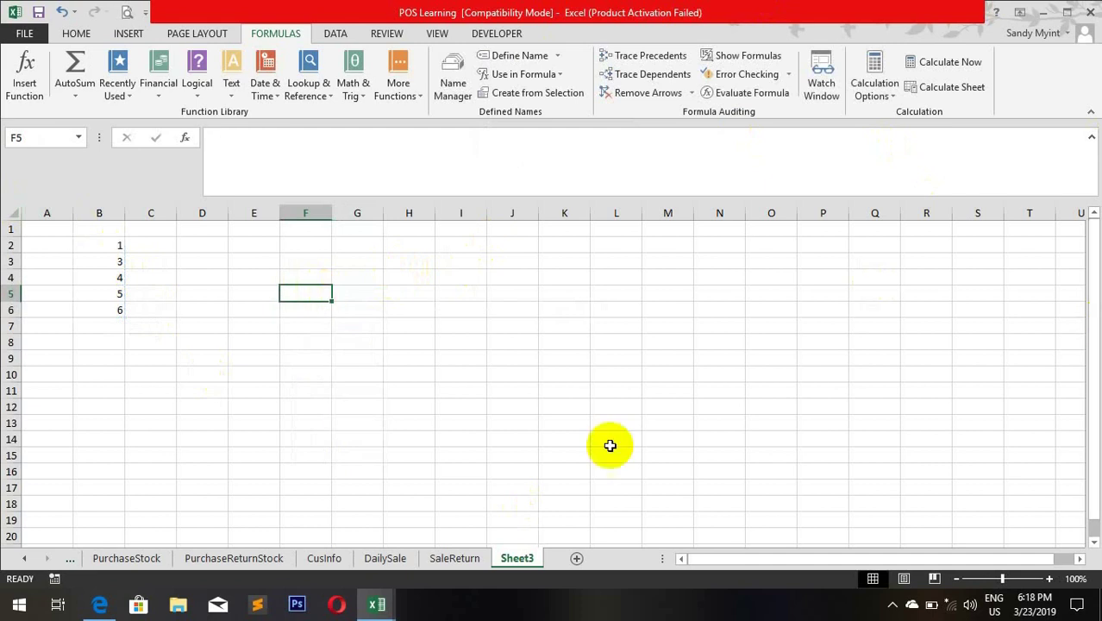
pyautogui.click(193, 244)
pyautogui.write('=rows')
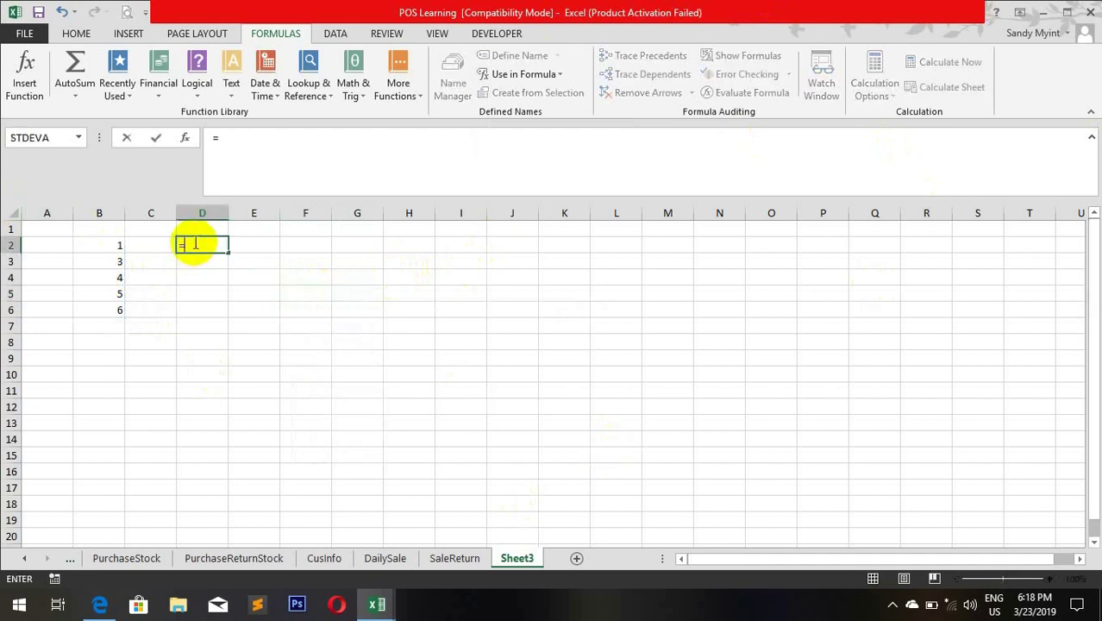
pyautogui.press('Tab')
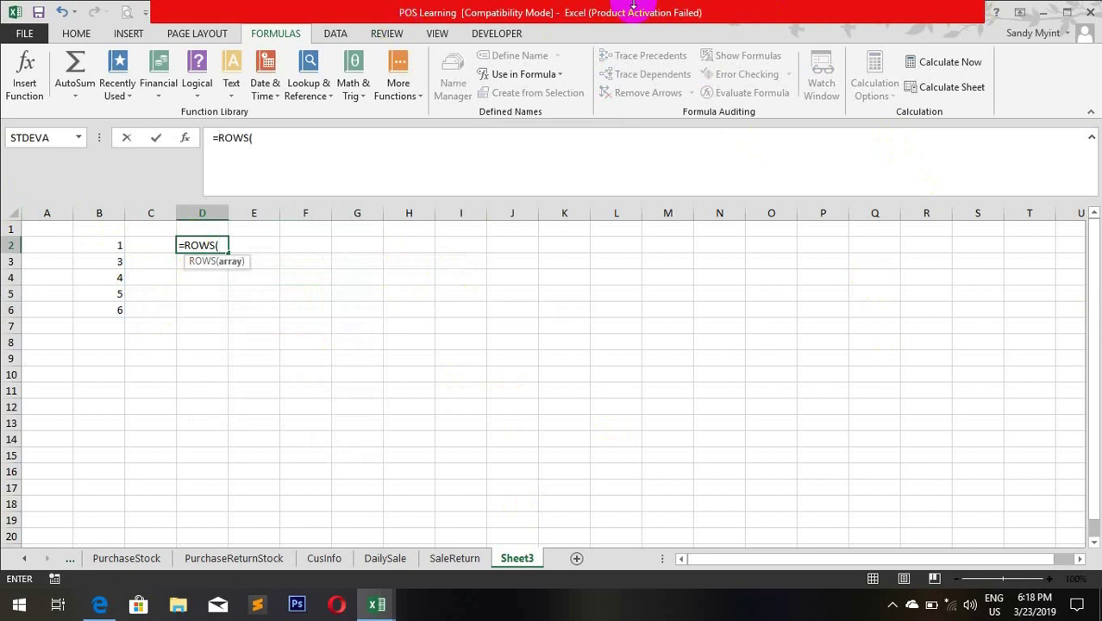
pyautogui.click(111, 251)
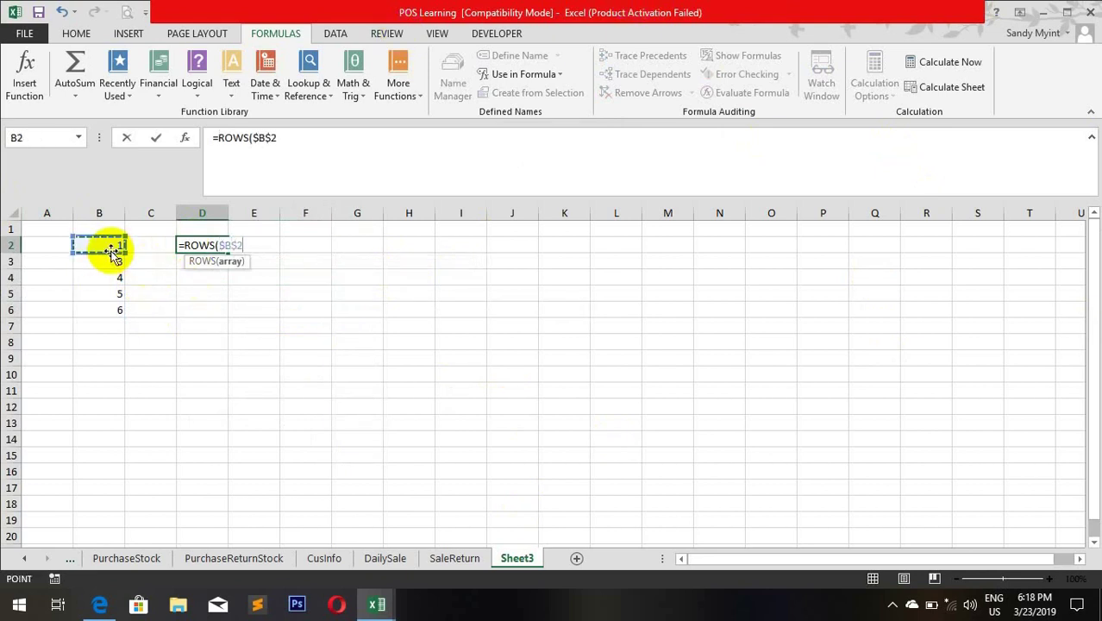
pyautogui.press('F8')
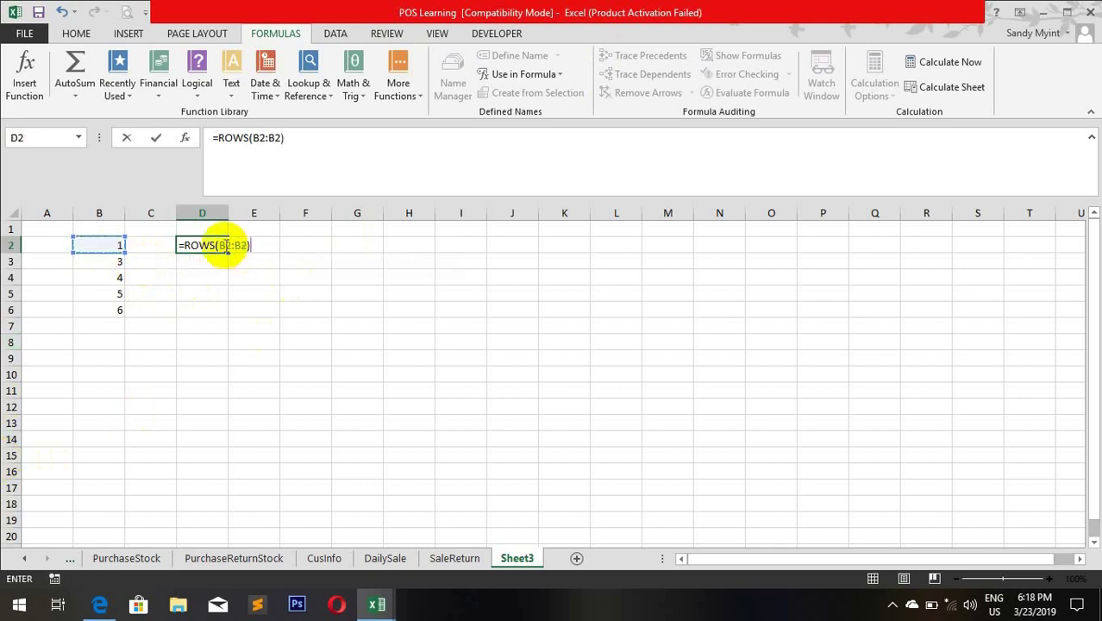
pyautogui.click(226, 248)
pyautogui.press('F4')
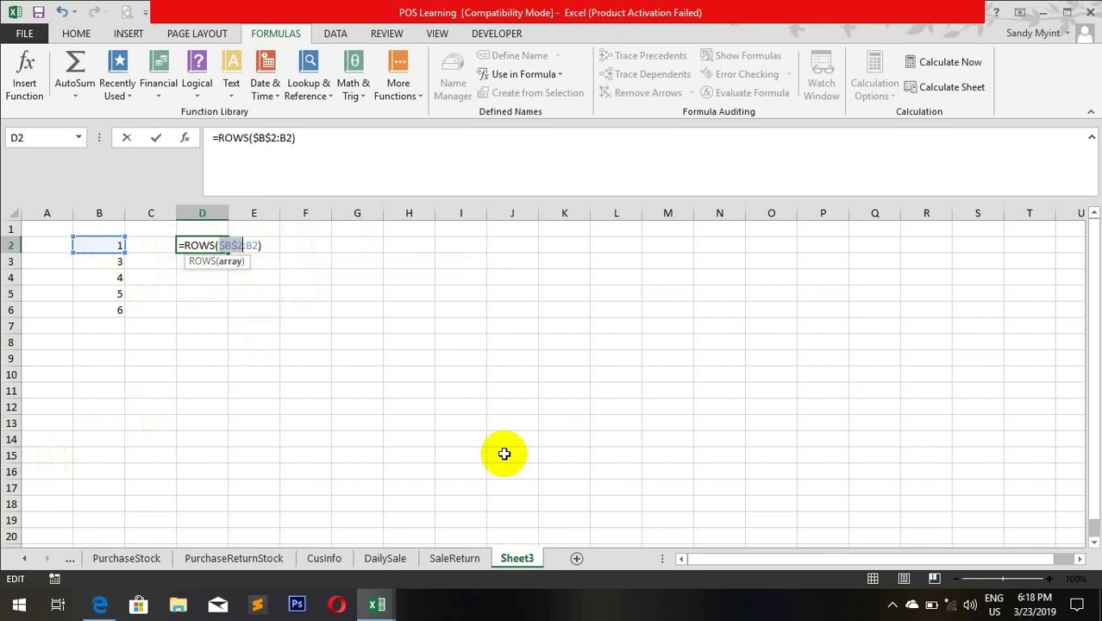
pyautogui.press('Return')
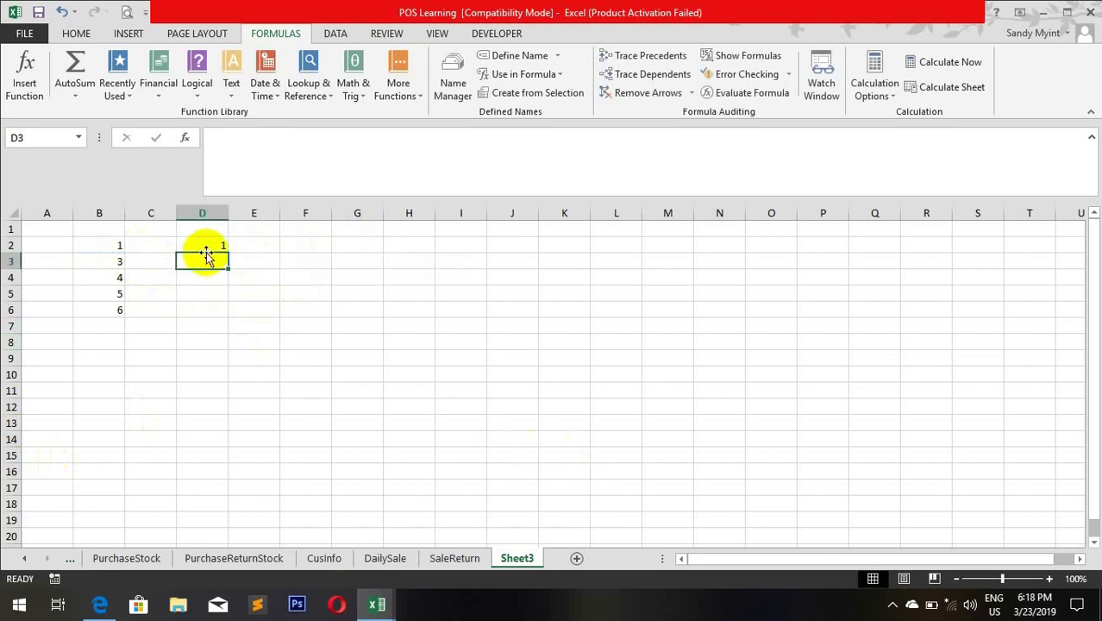
pyautogui.moveTo(203, 245); pyautogui.dragTo(210, 307)
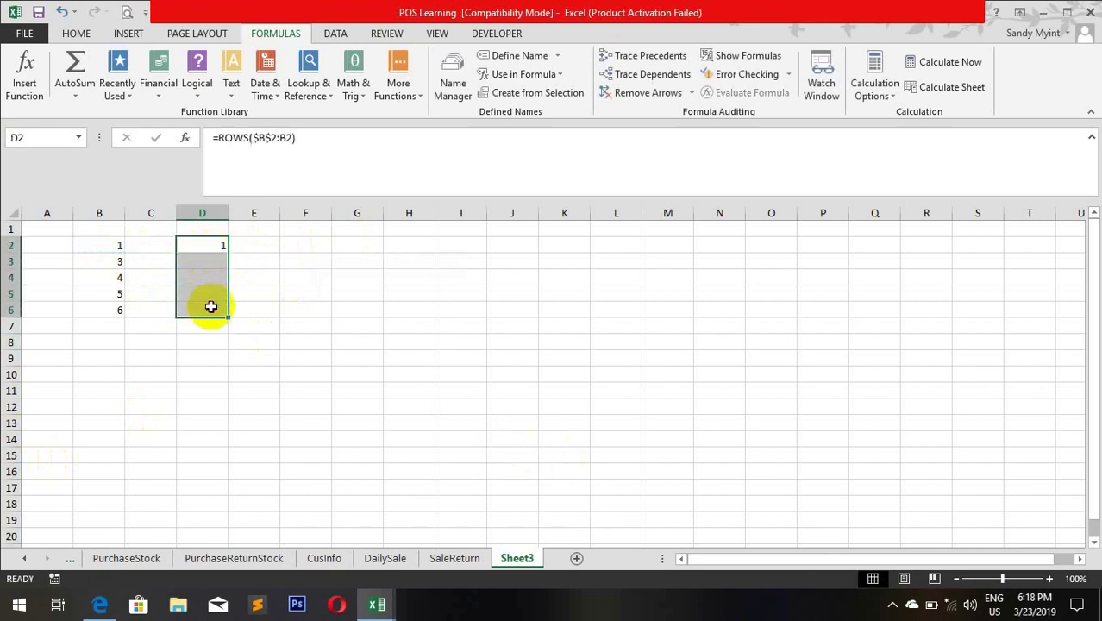
pyautogui.hotkey('ctrl', 'd')
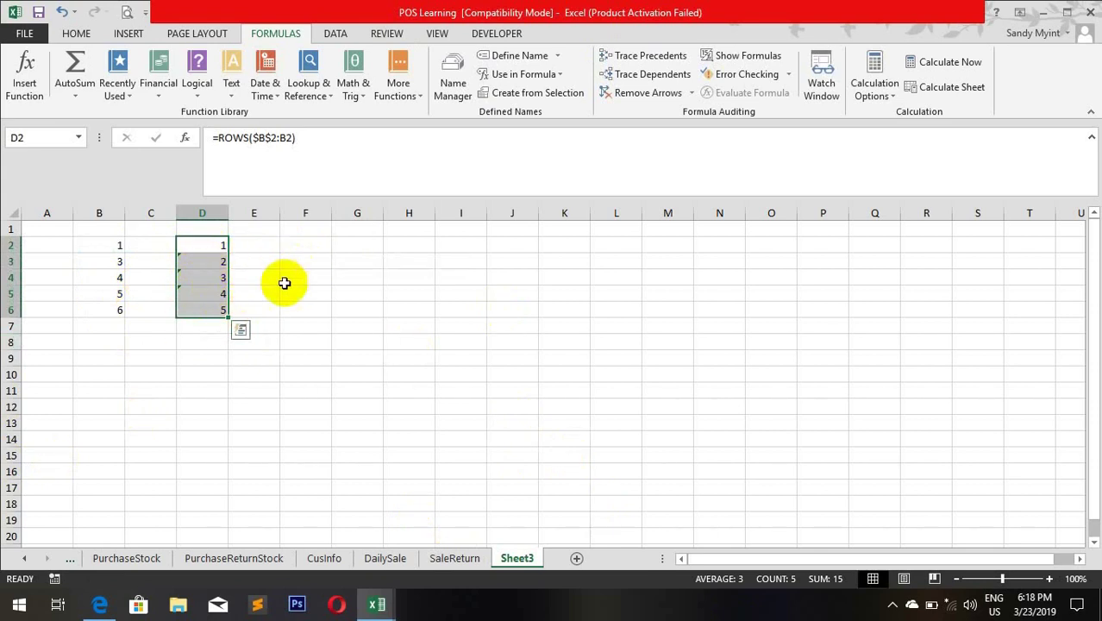
# Step: Enter =MIN(B2:B6) in cell F2 to get the smallest of the sample values
pyautogui.click(313, 245)
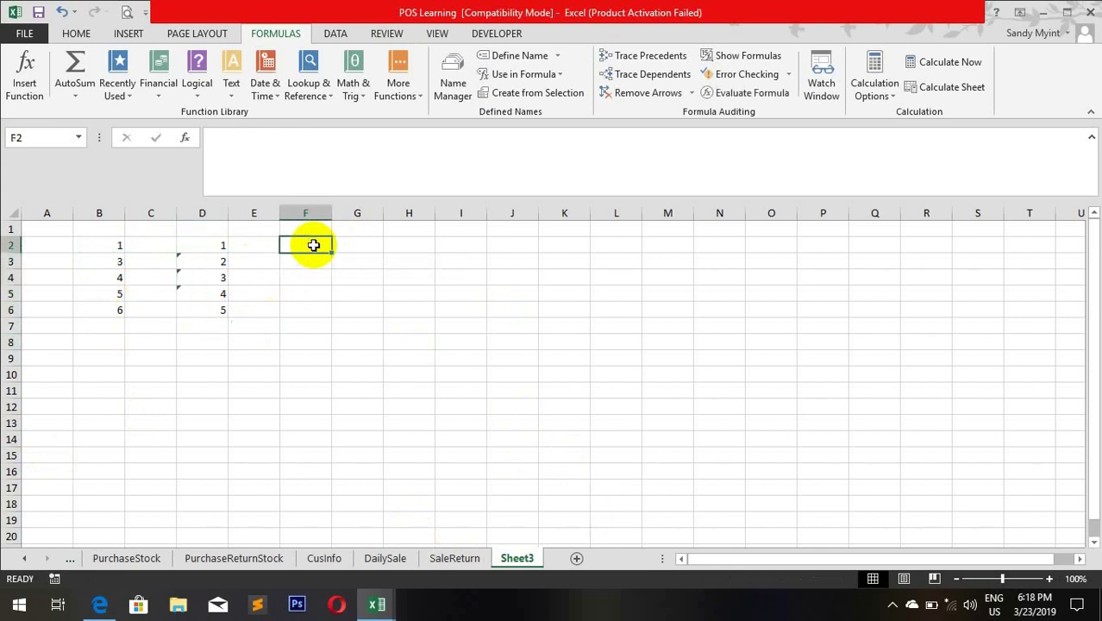
pyautogui.write('=')
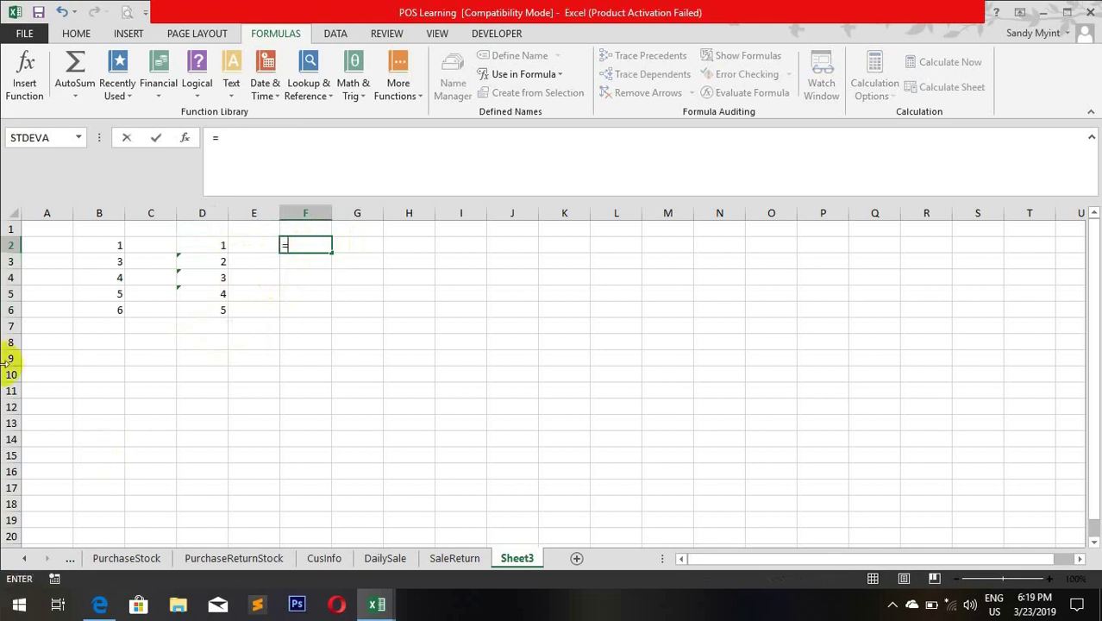
pyautogui.write('min')
pyautogui.press('Tab')
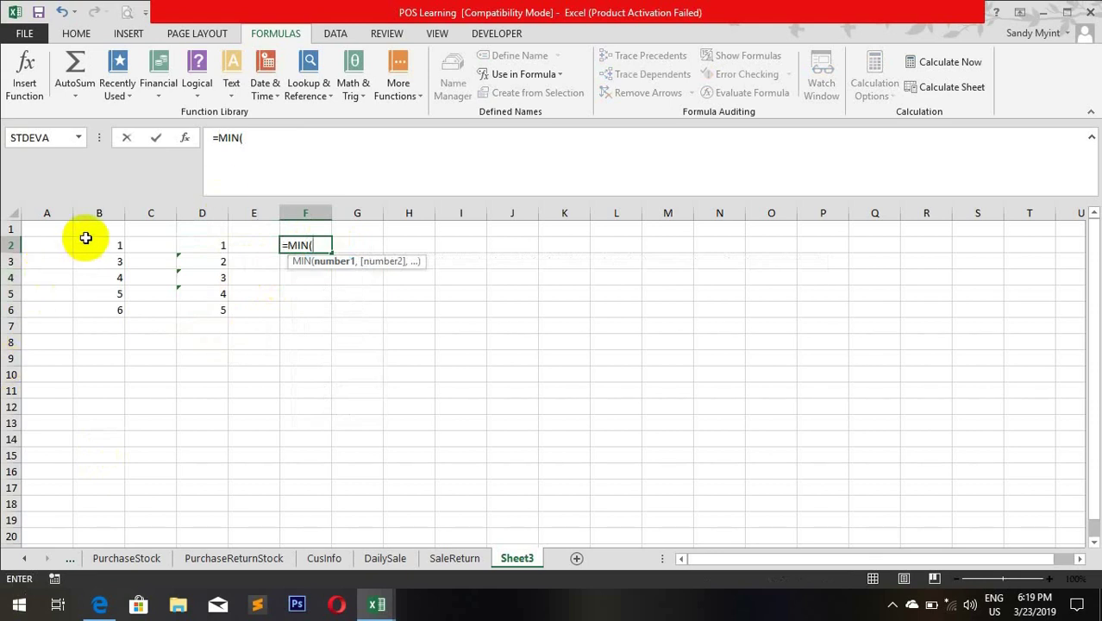
pyautogui.moveTo(85, 239); pyautogui.dragTo(90, 325)
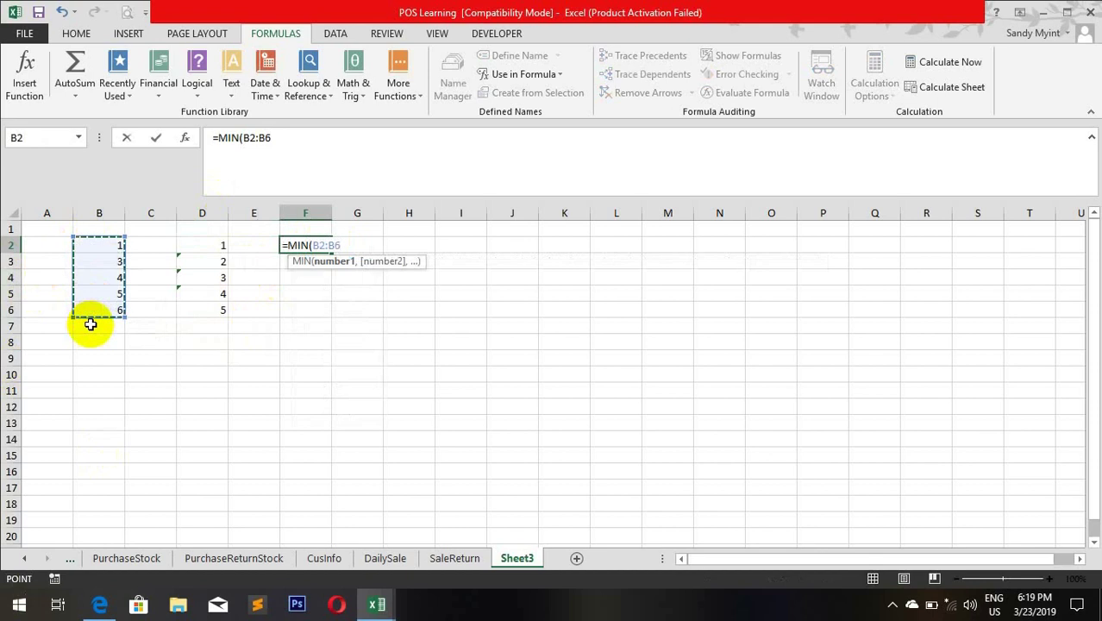
pyautogui.press('Return')
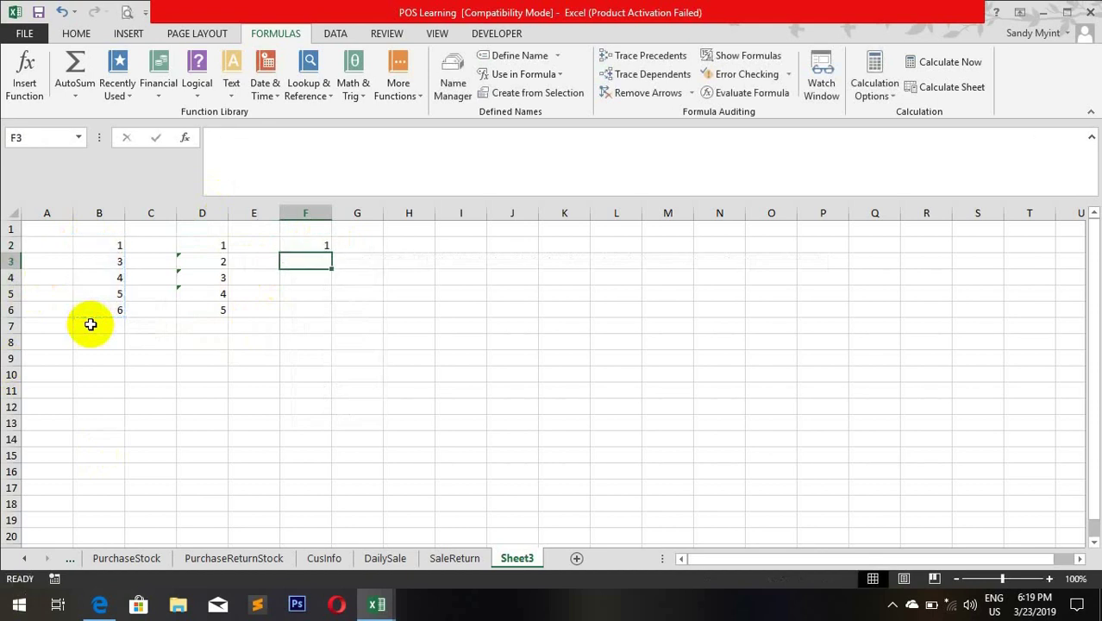
# Step: Change the sample value in B2 to 0 and check the MIN formula in F2 against the list
pyautogui.click(326, 246)
pyautogui.click(86, 248)
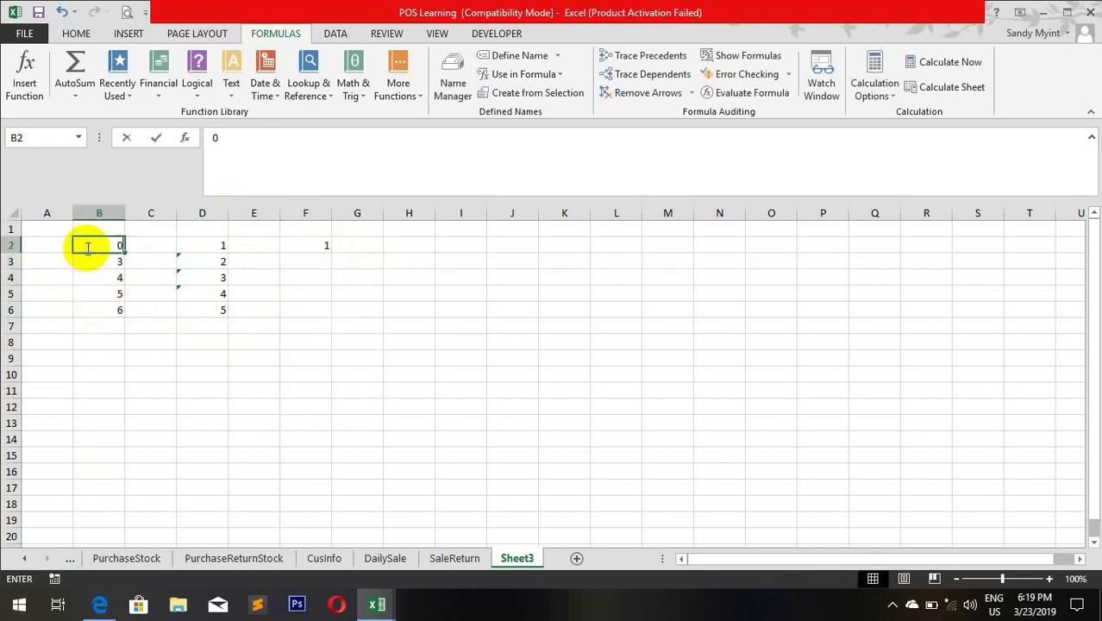
pyautogui.press('Return')
pyautogui.click(87, 246)
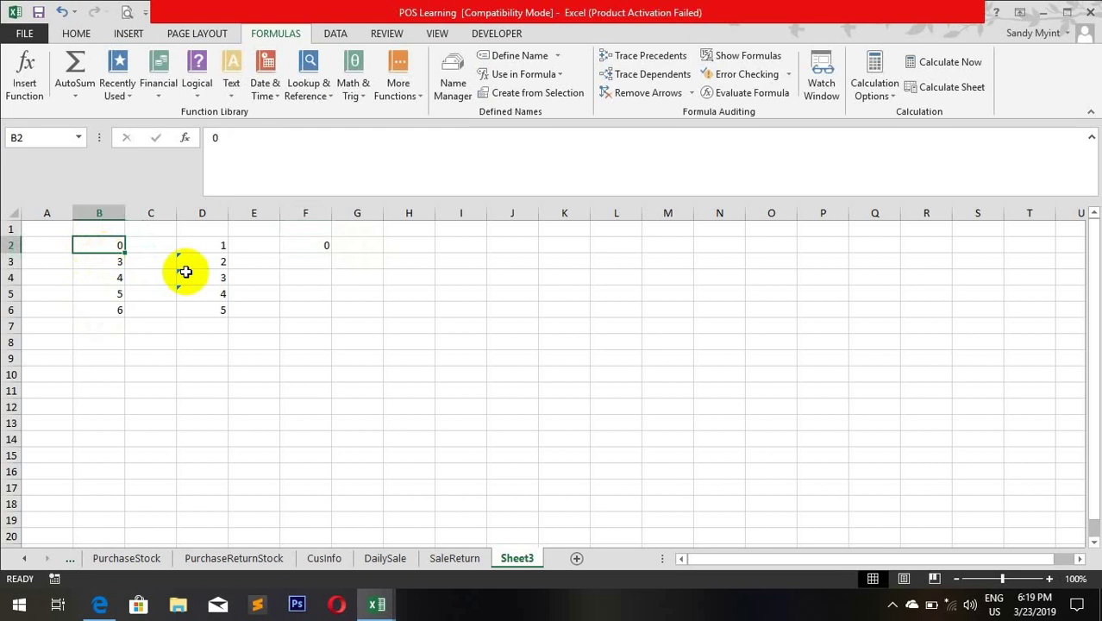
pyautogui.click(318, 248)
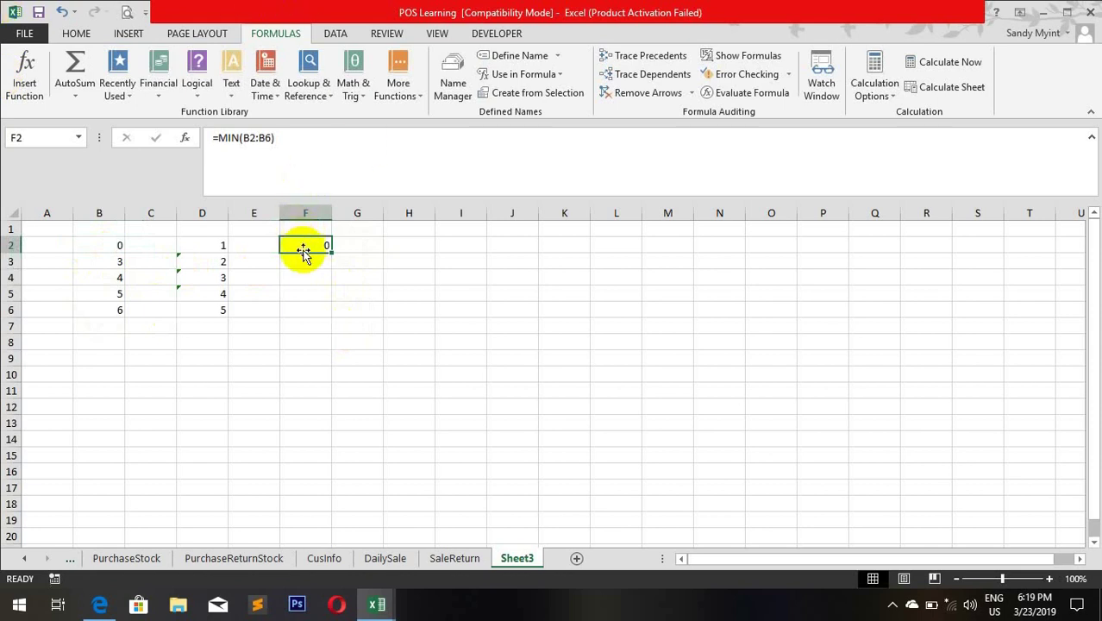
pyautogui.click(95, 275)
pyautogui.click(94, 260)
pyautogui.click(312, 246)
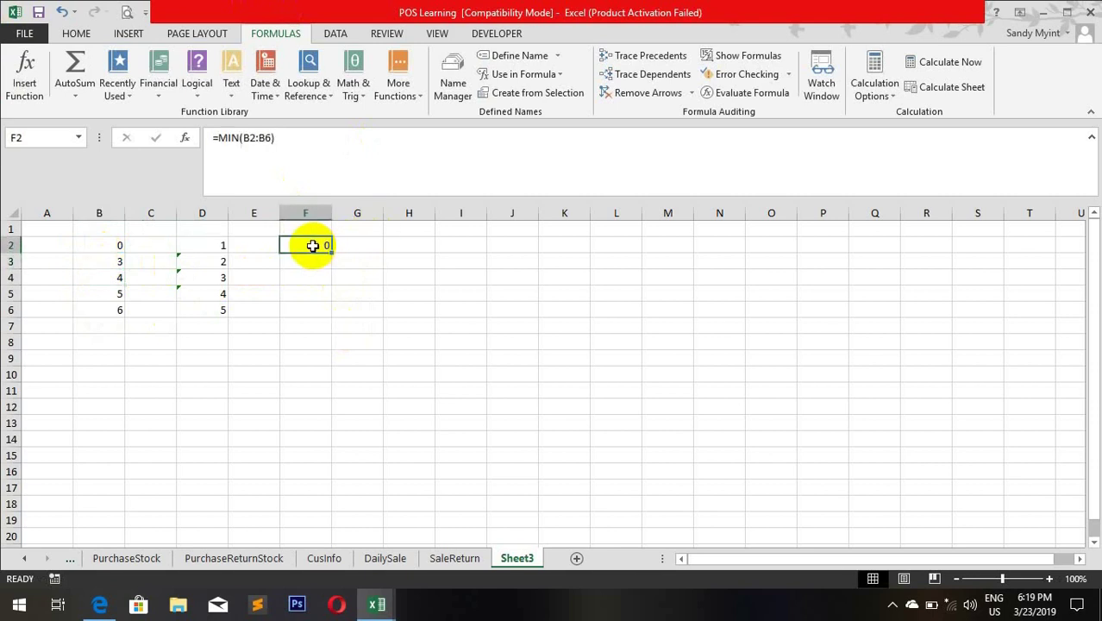
pyautogui.write('=')
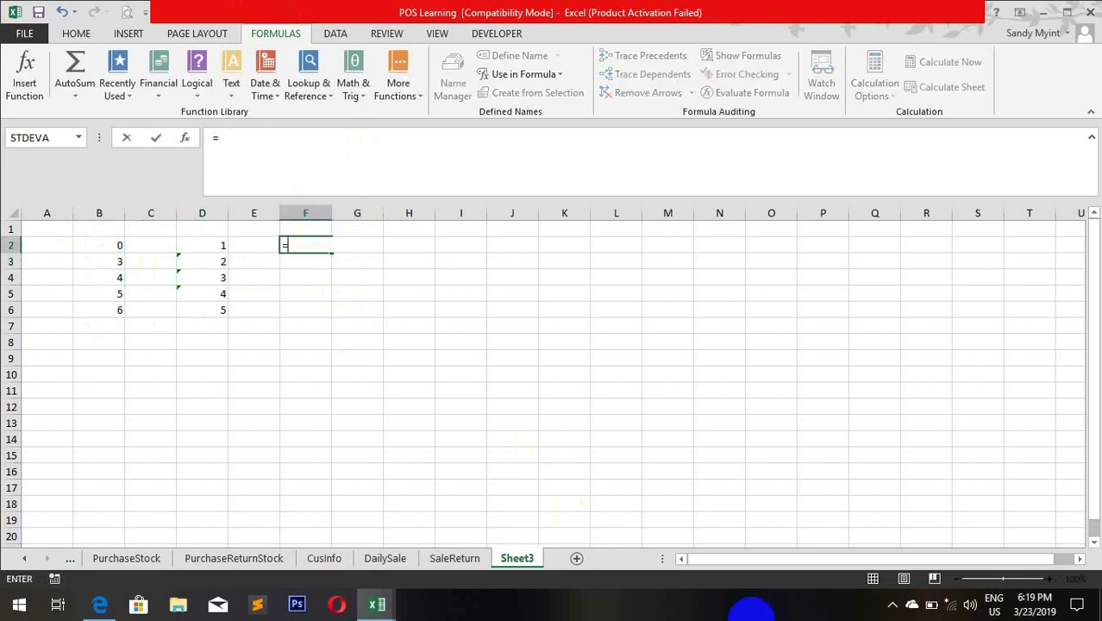
pyautogui.write('sam')
pyautogui.press('Tab')
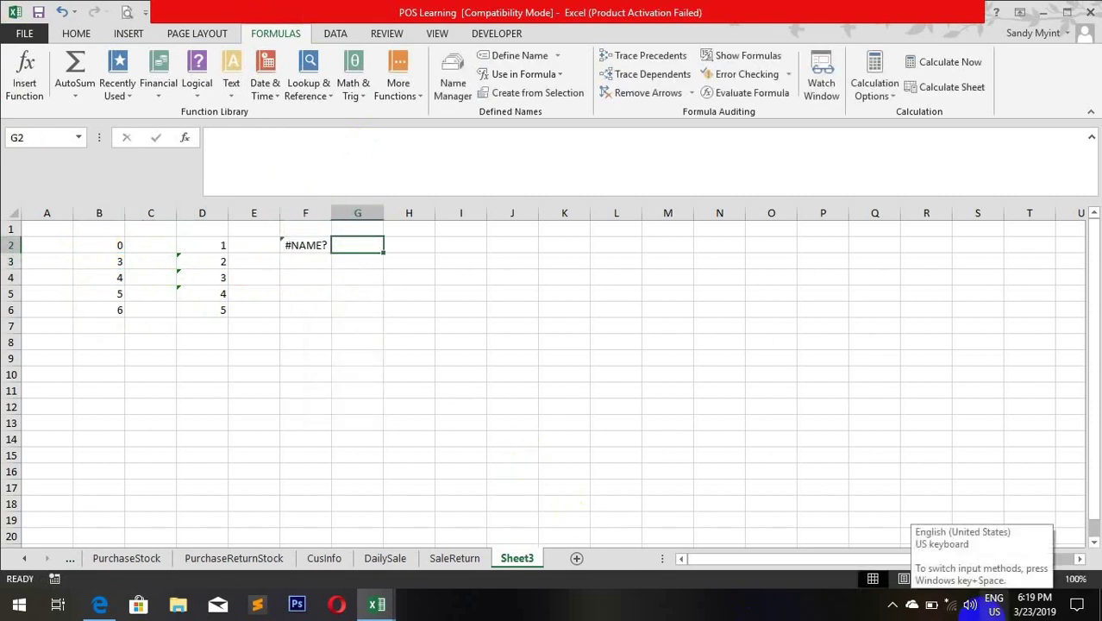
# Step: Enter =SMALL(B2:B6,1) in cell F2
pyautogui.press('Left')
pyautogui.write('=')
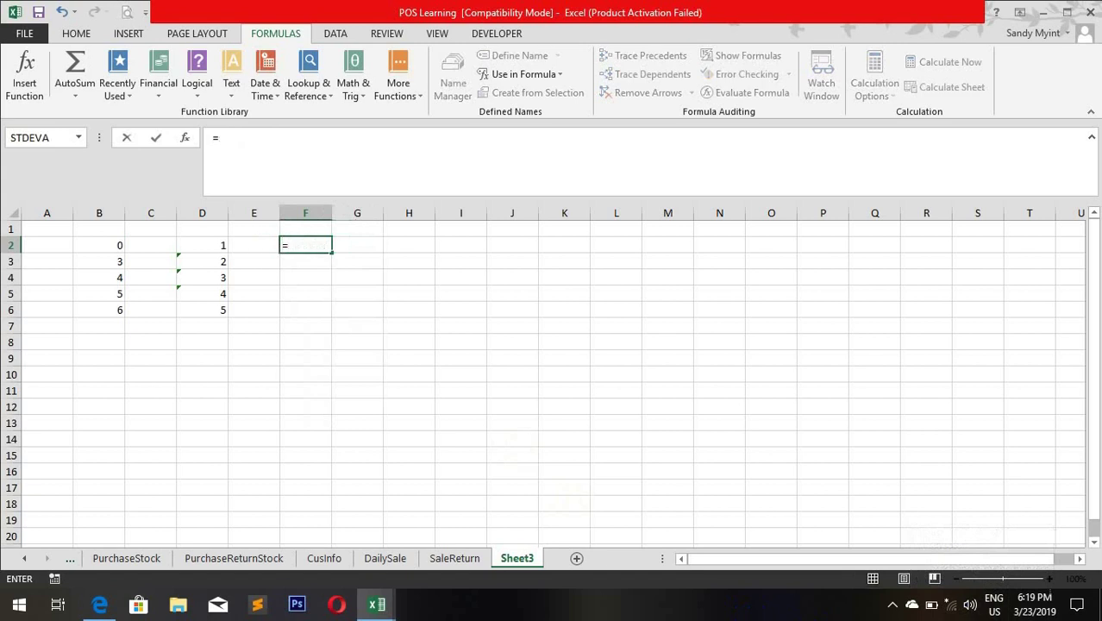
pyautogui.write('sma')
pyautogui.press('Tab')
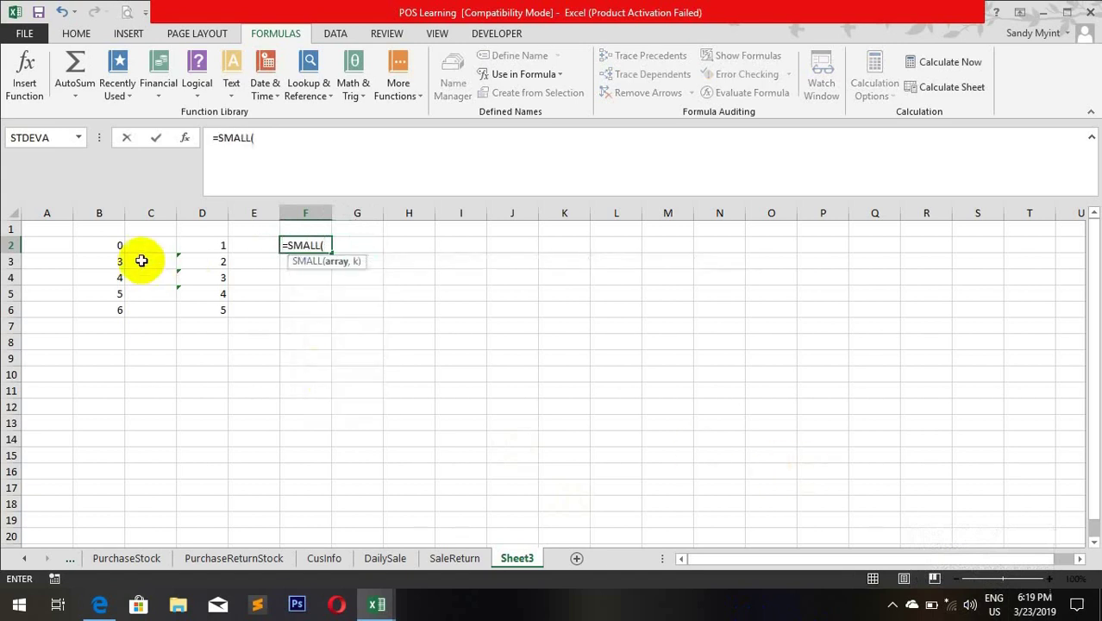
pyautogui.moveTo(101, 245); pyautogui.dragTo(110, 315)
pyautogui.write(',')
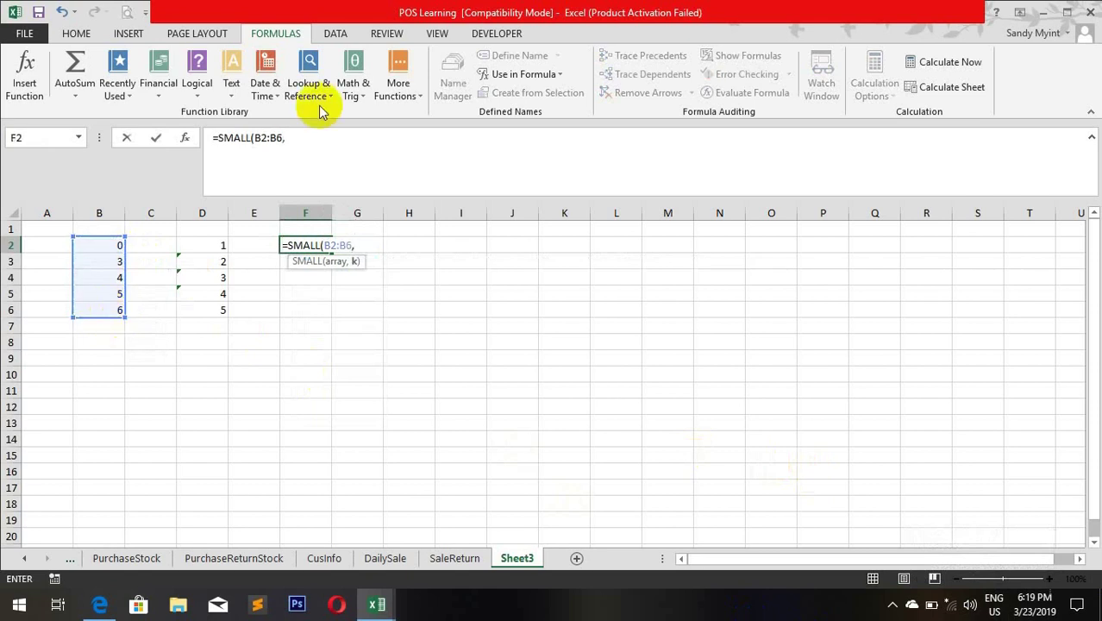
pyautogui.write('1')
pyautogui.press('Return')
# Step: Change the k argument of the SMALL formula in F2 to 2
pyautogui.press('Up')
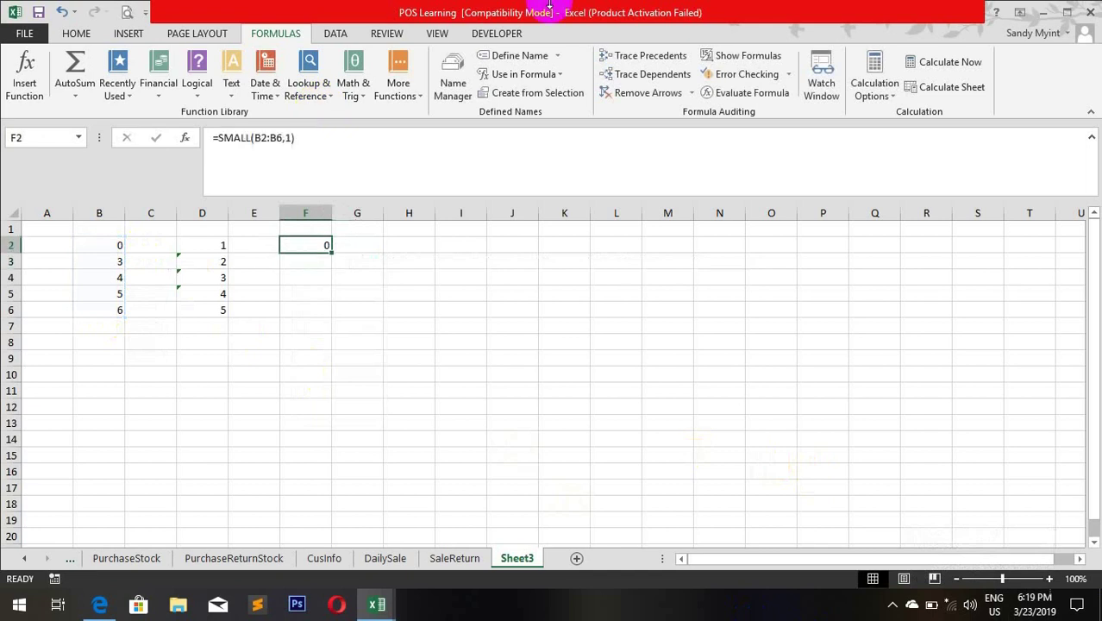
pyautogui.press('F2')
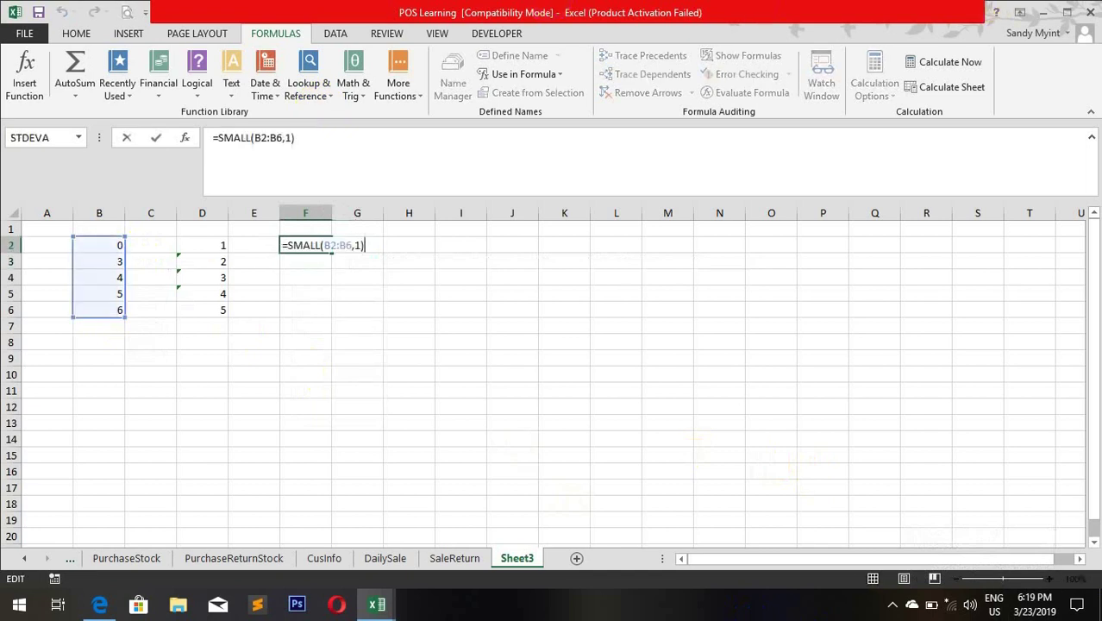
pyautogui.press('Left')
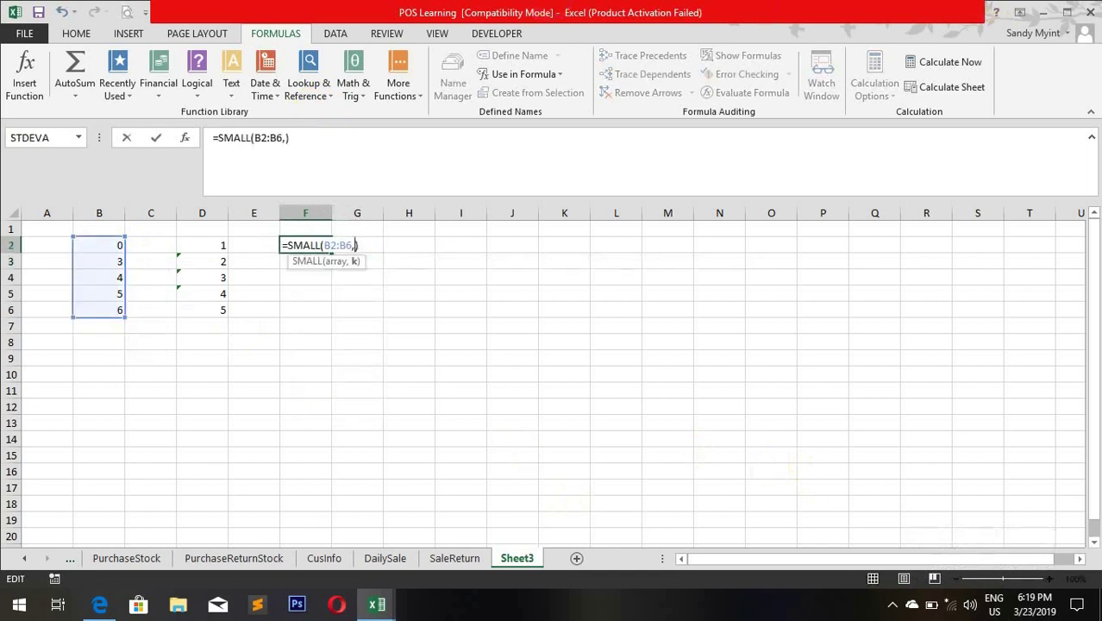
pyautogui.press('Return')
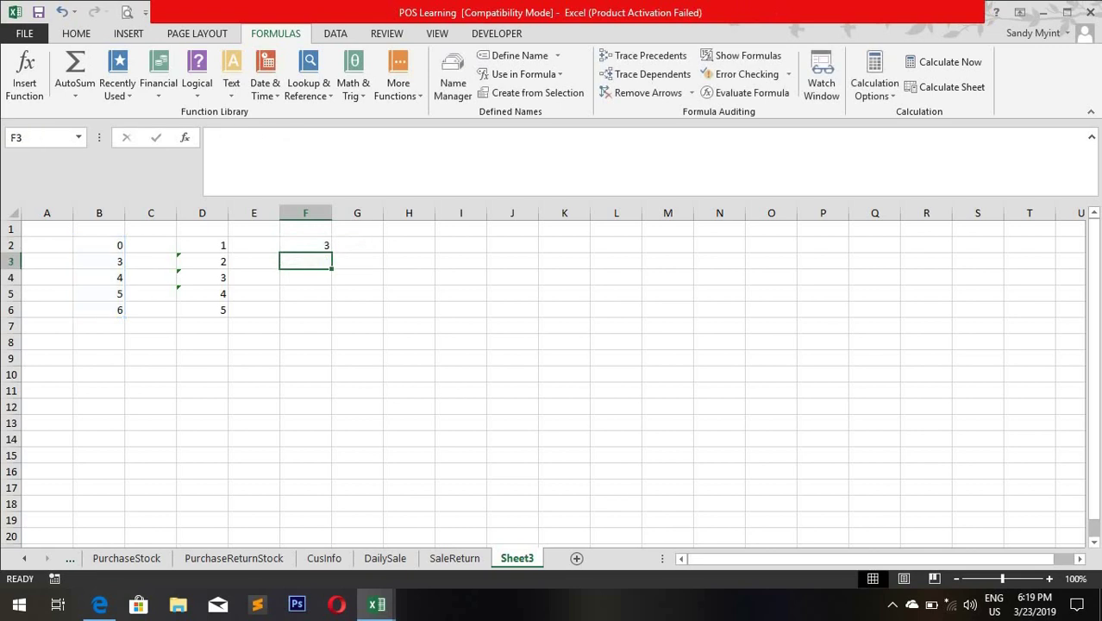
pyautogui.press('Up')
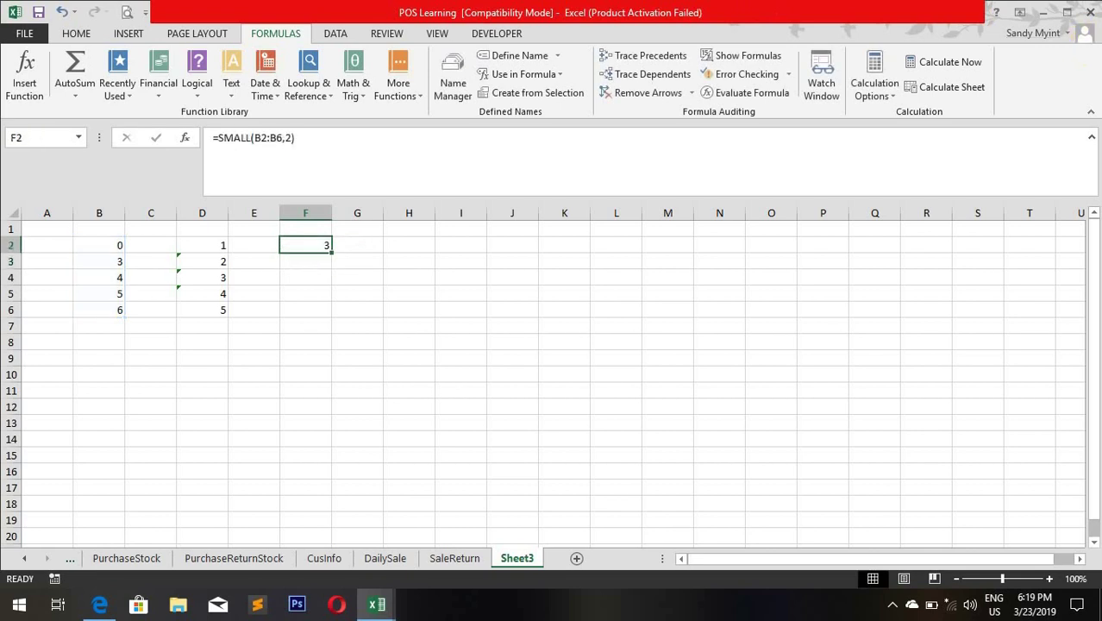
# Step: Clear the contents of the whole column F on the practice sheet
pyautogui.click(311, 294)
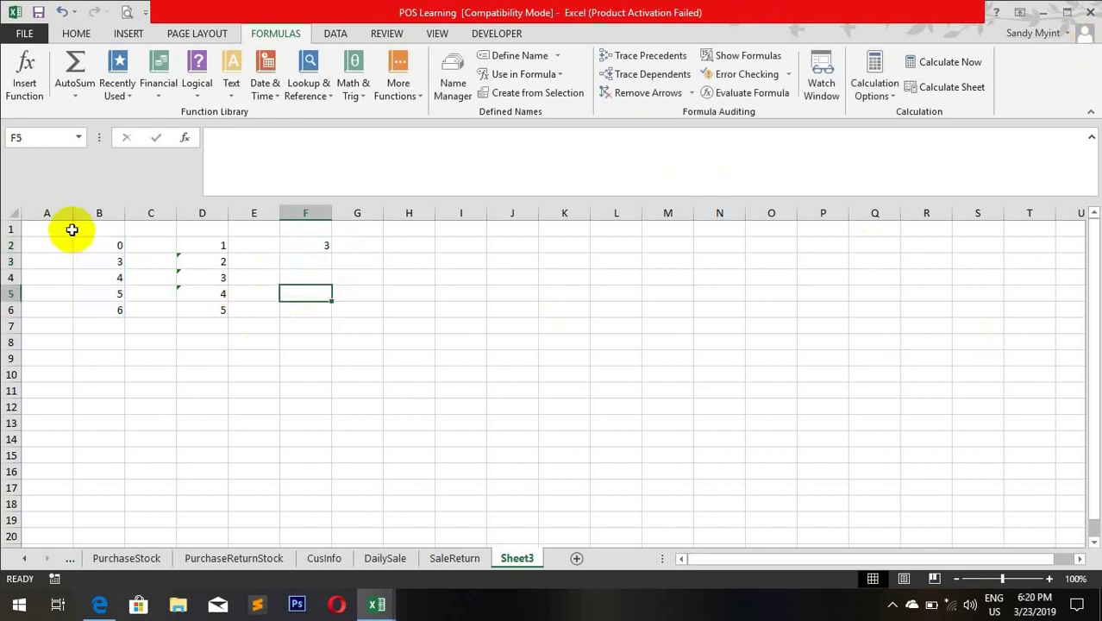
pyautogui.moveTo(85, 216); pyautogui.dragTo(276, 207)
pyautogui.click(295, 213)
pyautogui.press('Delete')
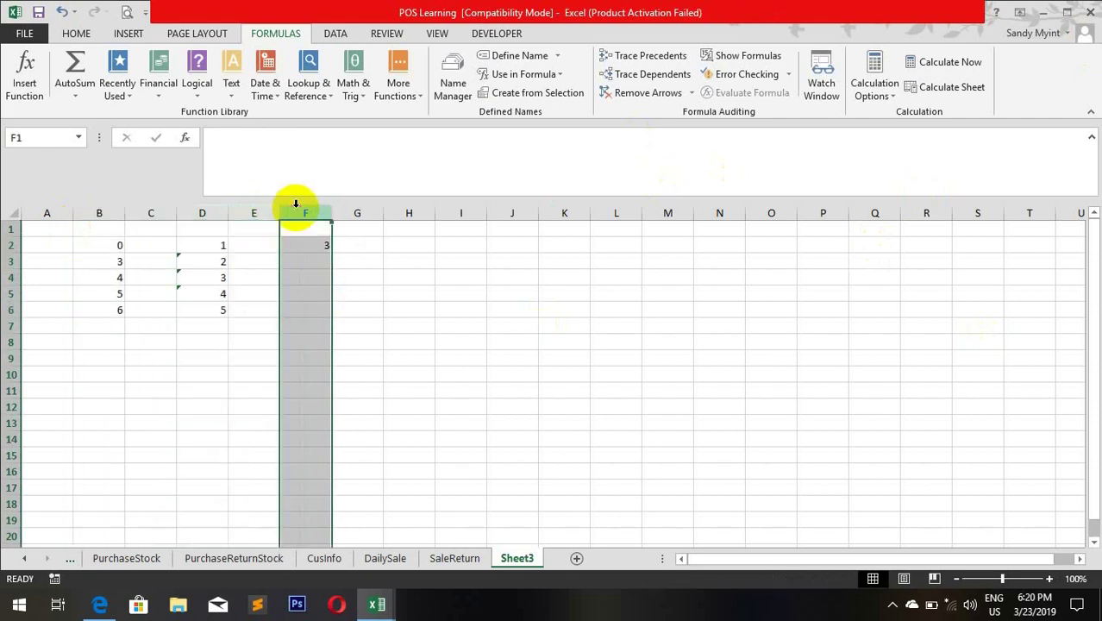
pyautogui.click(357, 437)
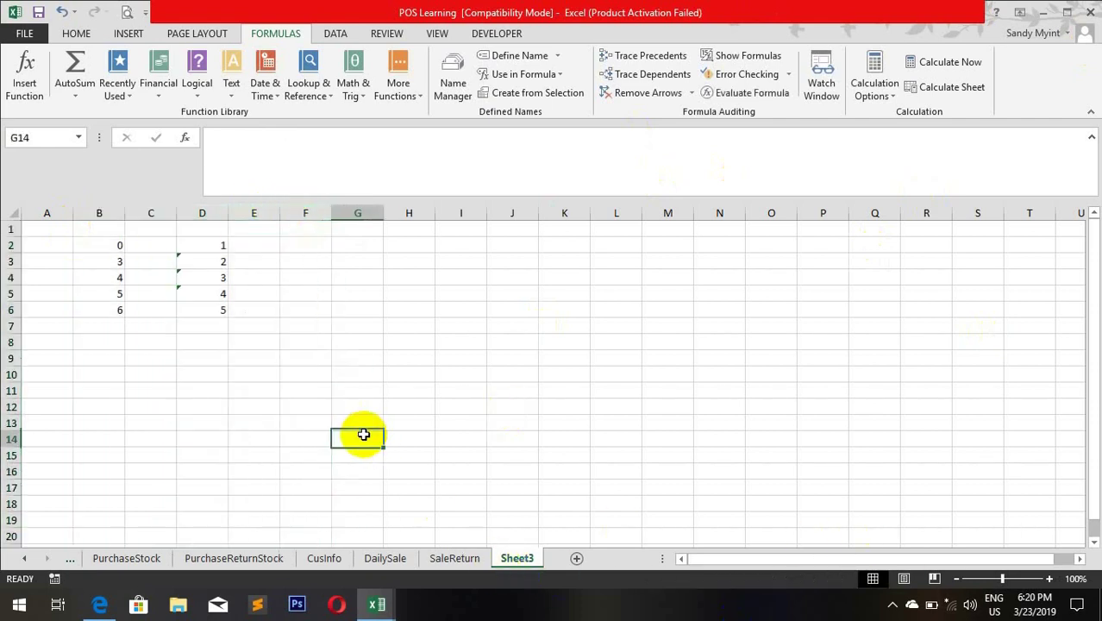
# Step: Add a Help1 column header in K6, directly after the Total column of the DailySale table
pyautogui.click(386, 558)
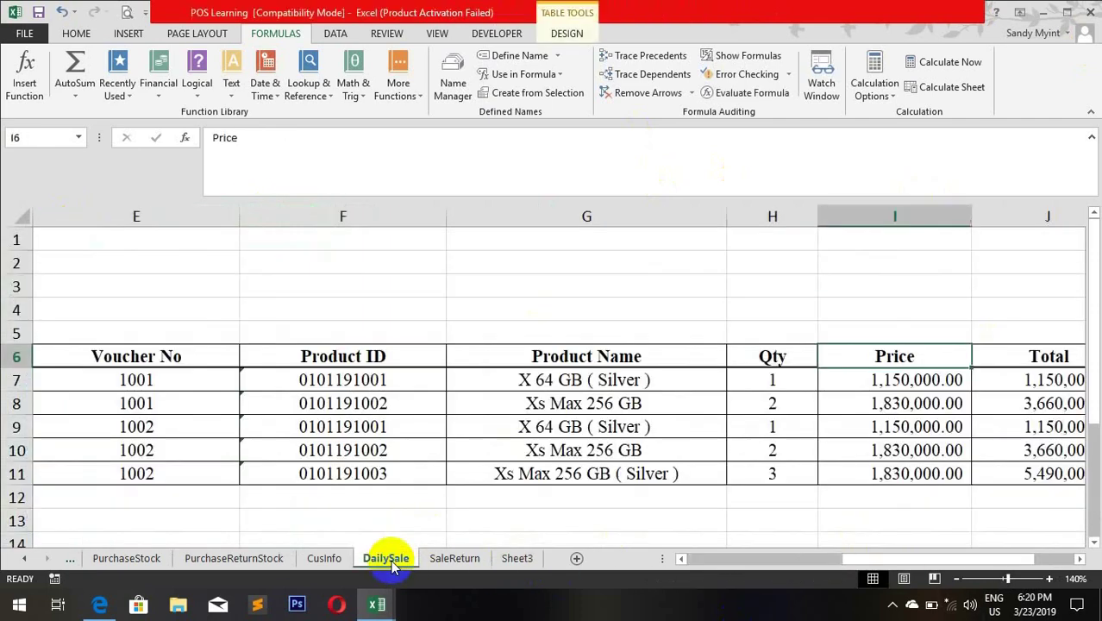
pyautogui.click(620, 404)
pyautogui.press('Right')
pyautogui.press('Right')
pyautogui.press('Right')
pyautogui.press('Right')
pyautogui.press('Right')
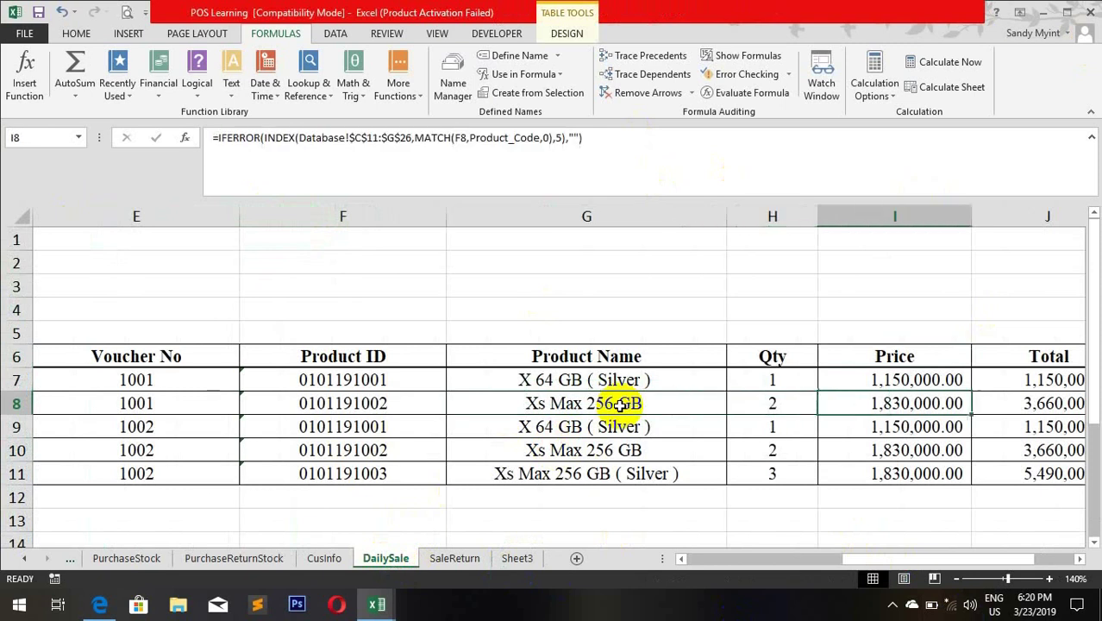
pyautogui.press('Left')
pyautogui.press('Up')
pyautogui.press('Up')
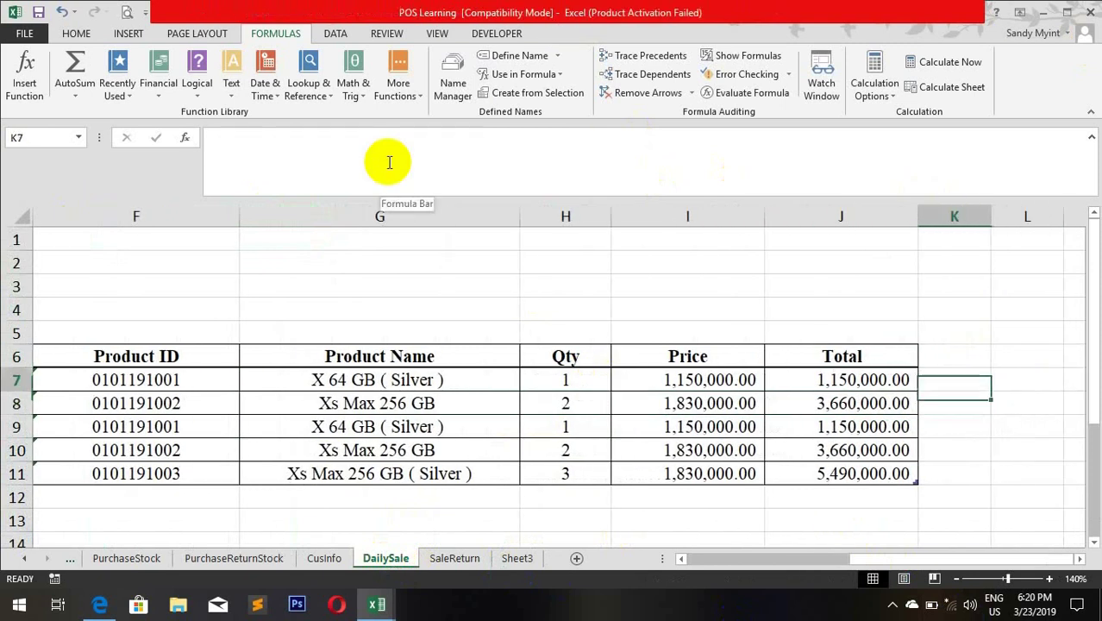
pyautogui.write('Hel')
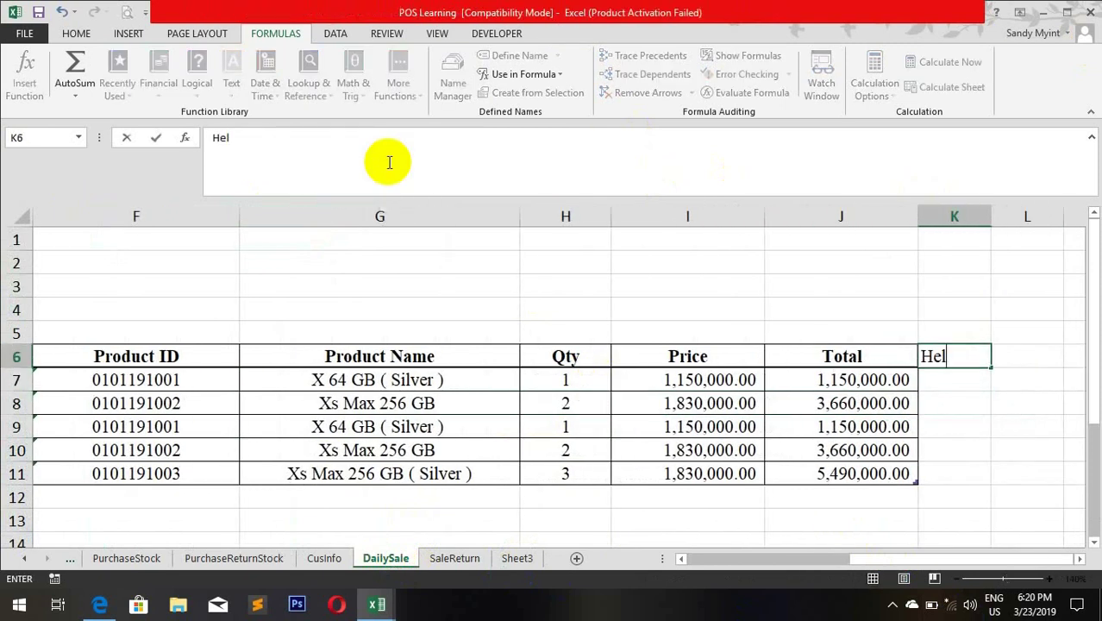
pyautogui.write('p1')
pyautogui.press('Tab')
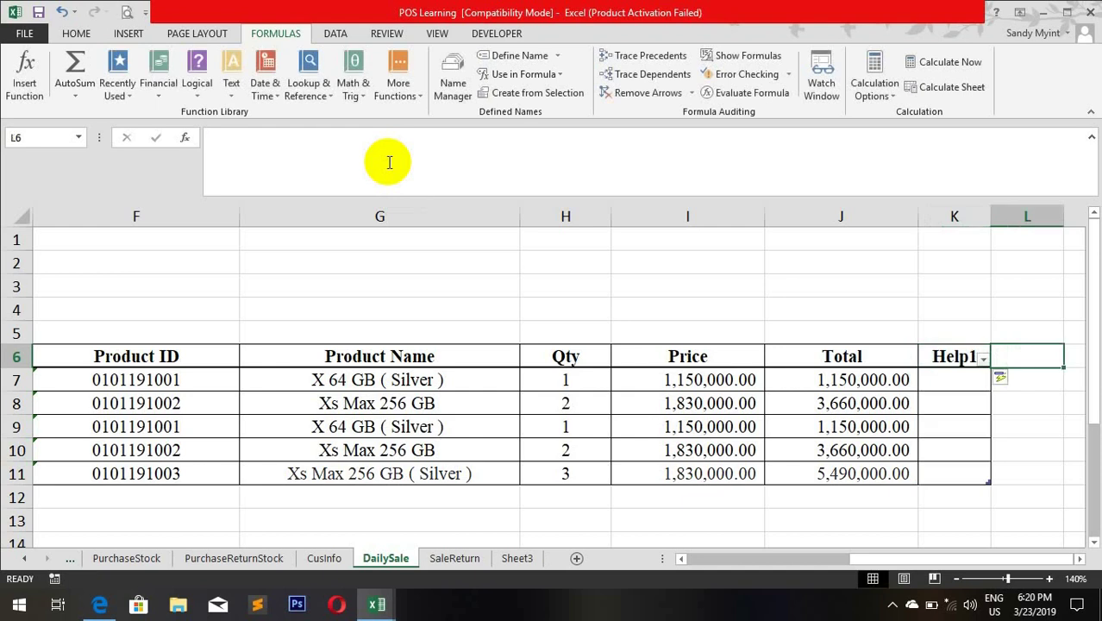
# Step: Add a second helper column headed Help2 in cell L6 of the DailySale table
pyautogui.write('Help')
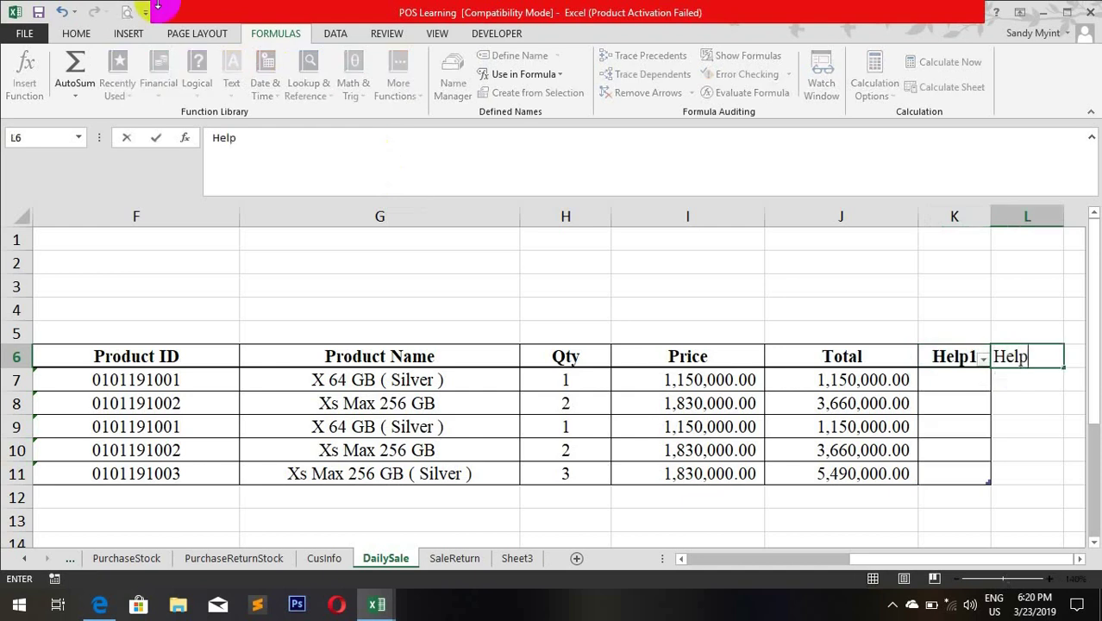
pyautogui.press('Tab')
pyautogui.press('Left')
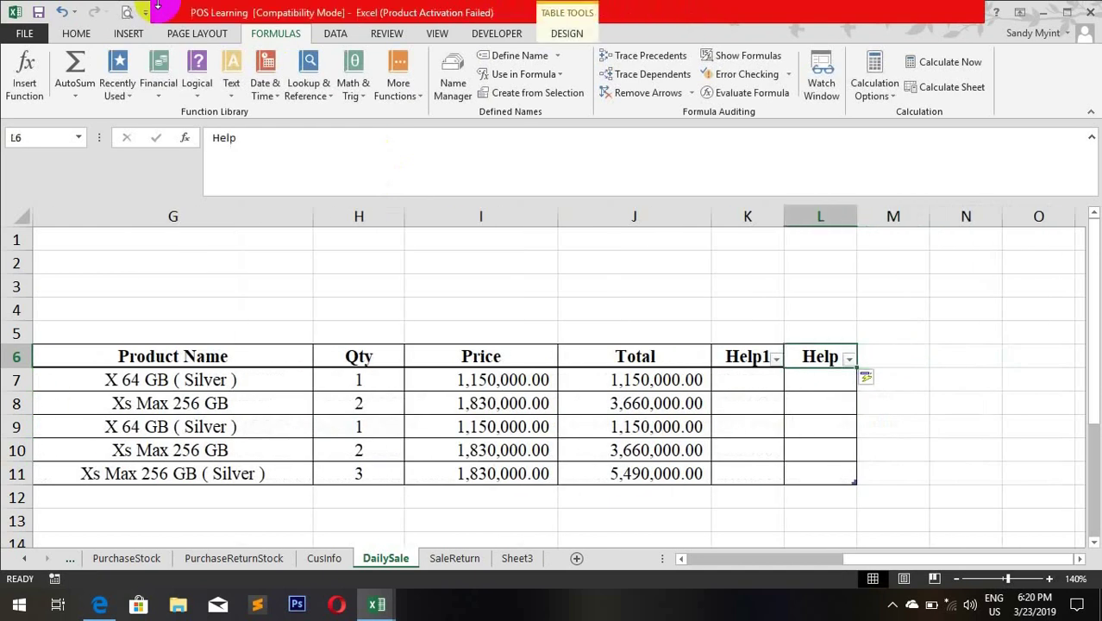
pyautogui.press('F2')
pyautogui.write('2')
pyautogui.press('Tab')
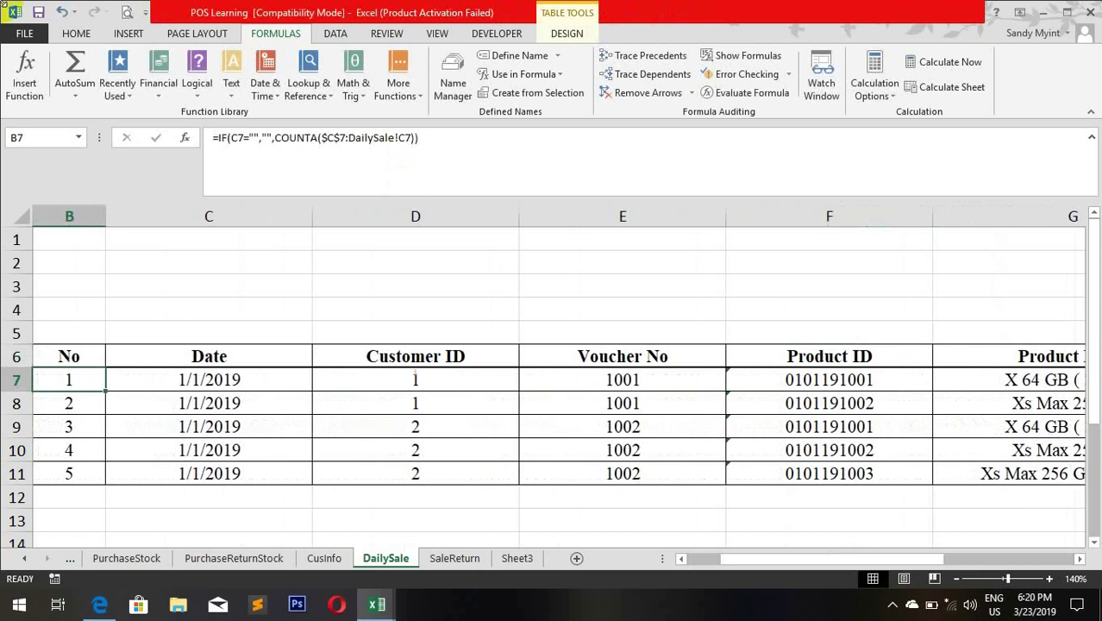
# Step: Add a third helper column headed Help3 in cell M6 of the DailySale table
pyautogui.press('Right')
pyautogui.press('Right')
pyautogui.press('Right')
pyautogui.press('Right')
pyautogui.press('Right')
pyautogui.press('Right')
pyautogui.press('Right')
pyautogui.press('Right')
pyautogui.press('Right')
pyautogui.press('Right')
pyautogui.press('Right')
pyautogui.press('Right')
pyautogui.press('Right')
pyautogui.press('Right')
pyautogui.press('Right')
pyautogui.press('Right')
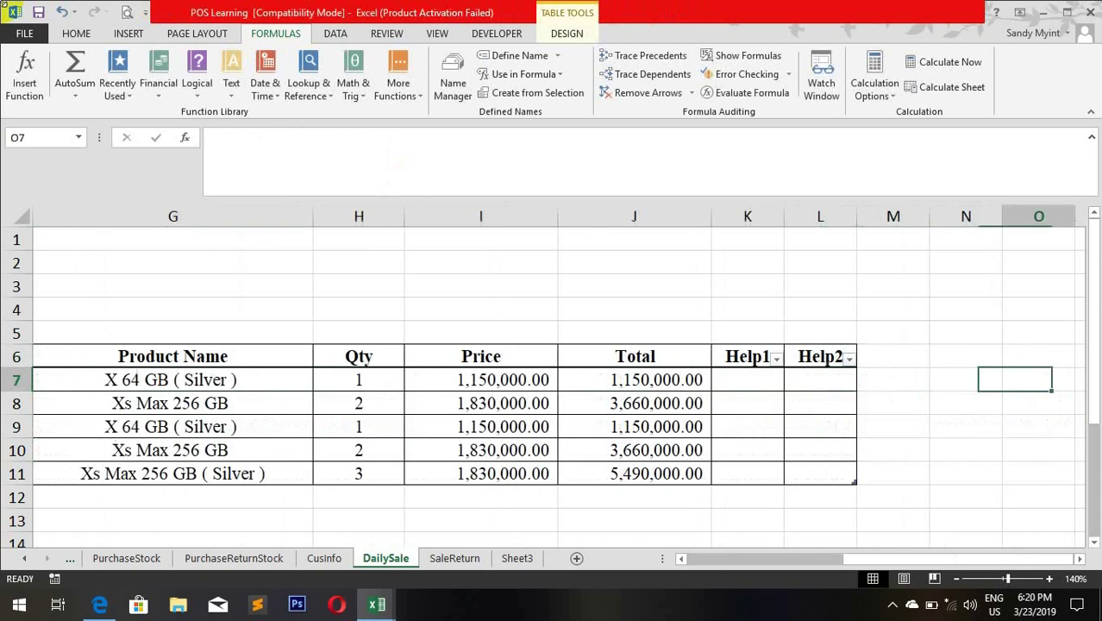
pyautogui.press('Left')
pyautogui.press('Left')
pyautogui.press('Left')
pyautogui.press('Left')
pyautogui.press('Left')
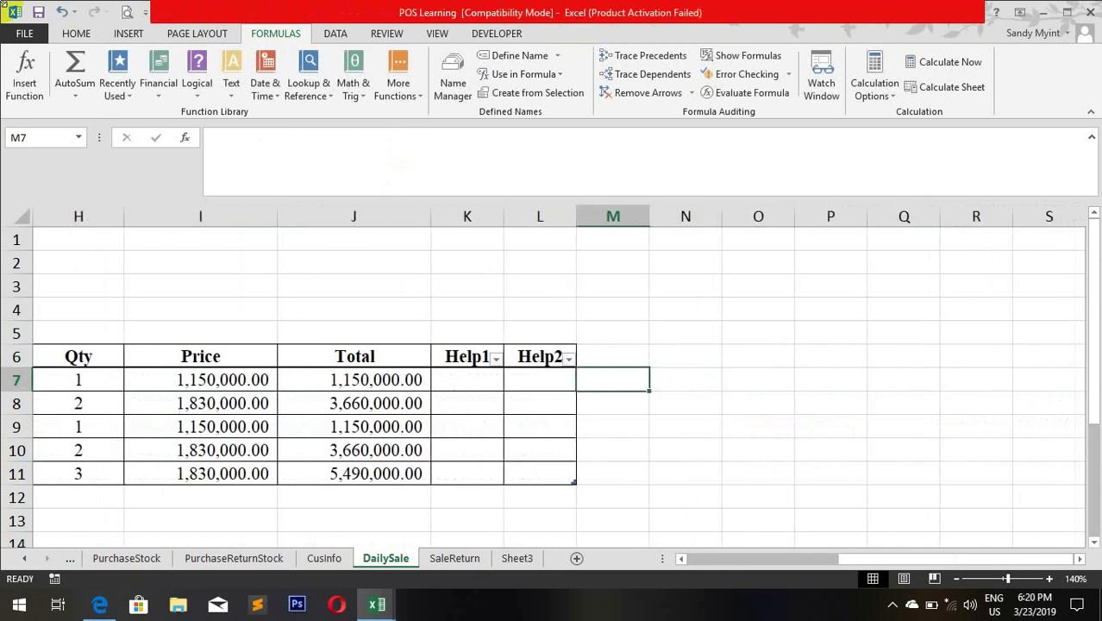
pyautogui.press('Up')
pyautogui.write('H')
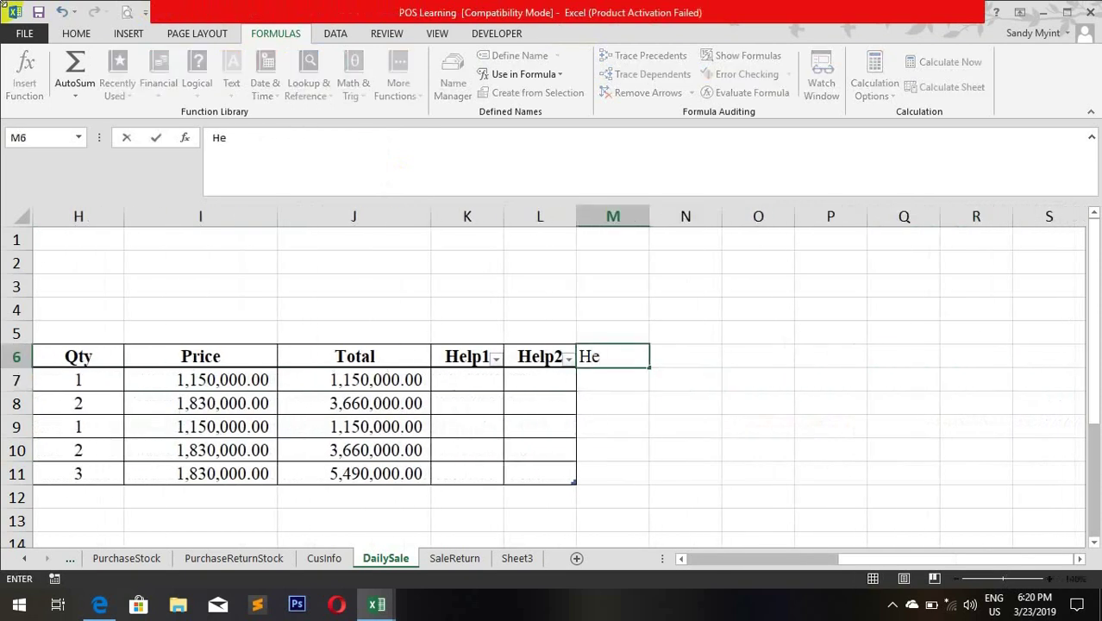
pyautogui.press('Return')
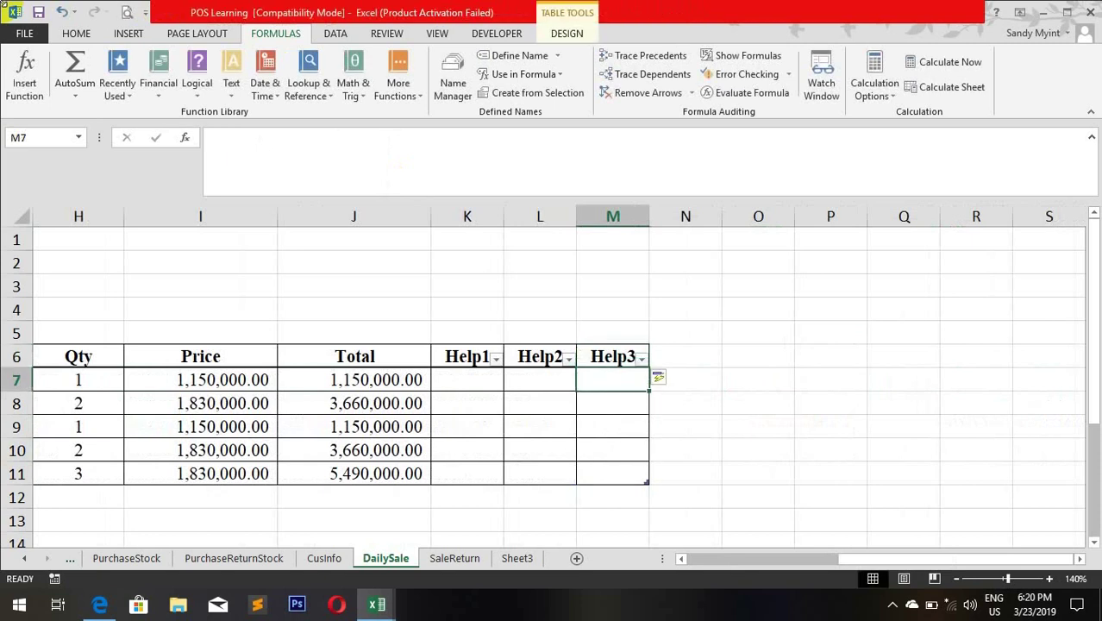
# Step: Enter 1001 in cell K2 above the helper columns as the voucher lookup value
pyautogui.click(463, 263)
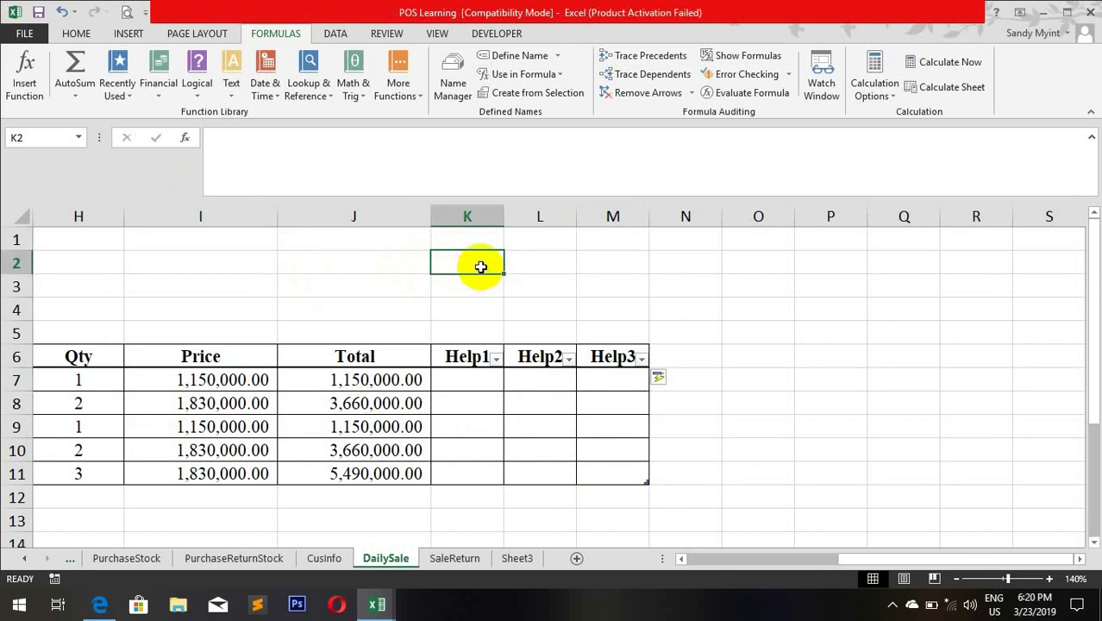
pyautogui.write('1')
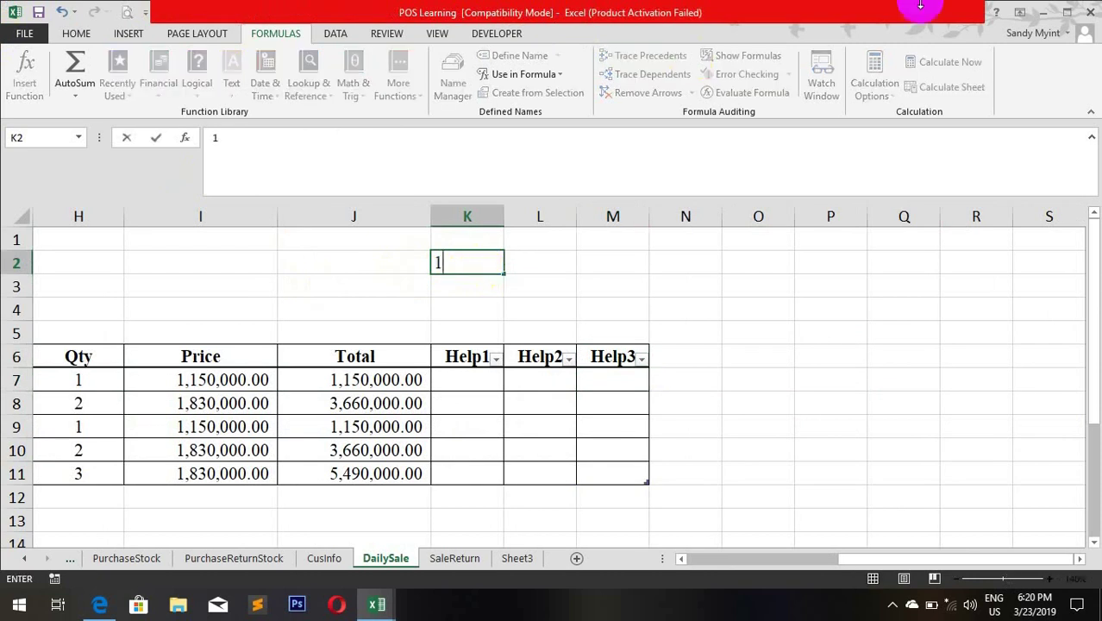
pyautogui.write('001')
pyautogui.press('Return')
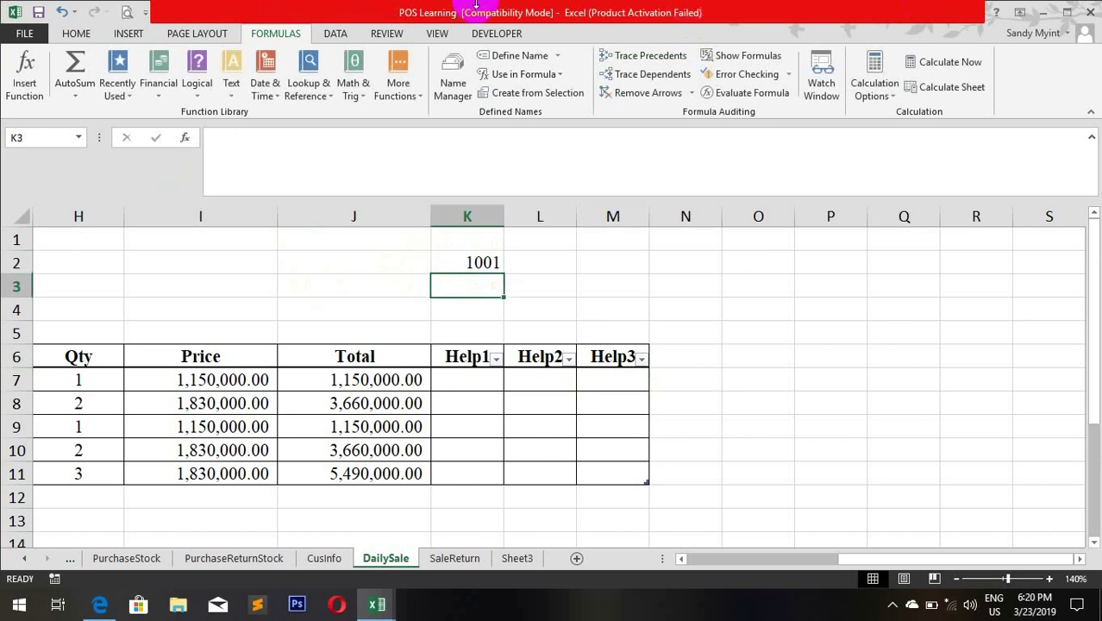
# Step: Fill the Help1 column with a running row number by entering =ROWS($J$7:J7) in K7
pyautogui.click(478, 381)
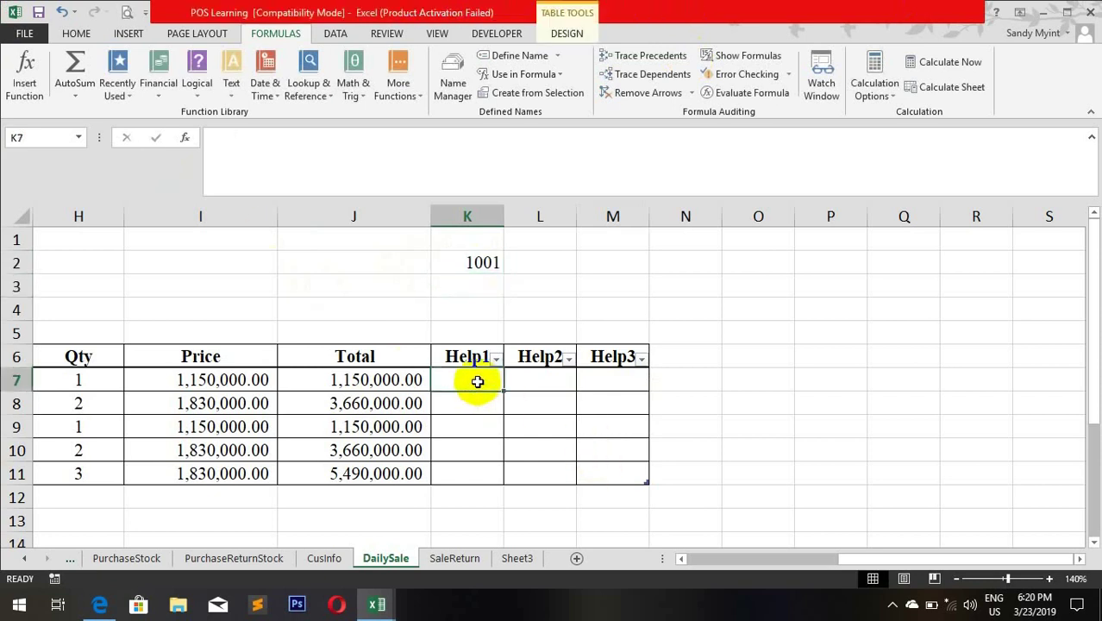
pyautogui.write('=r')
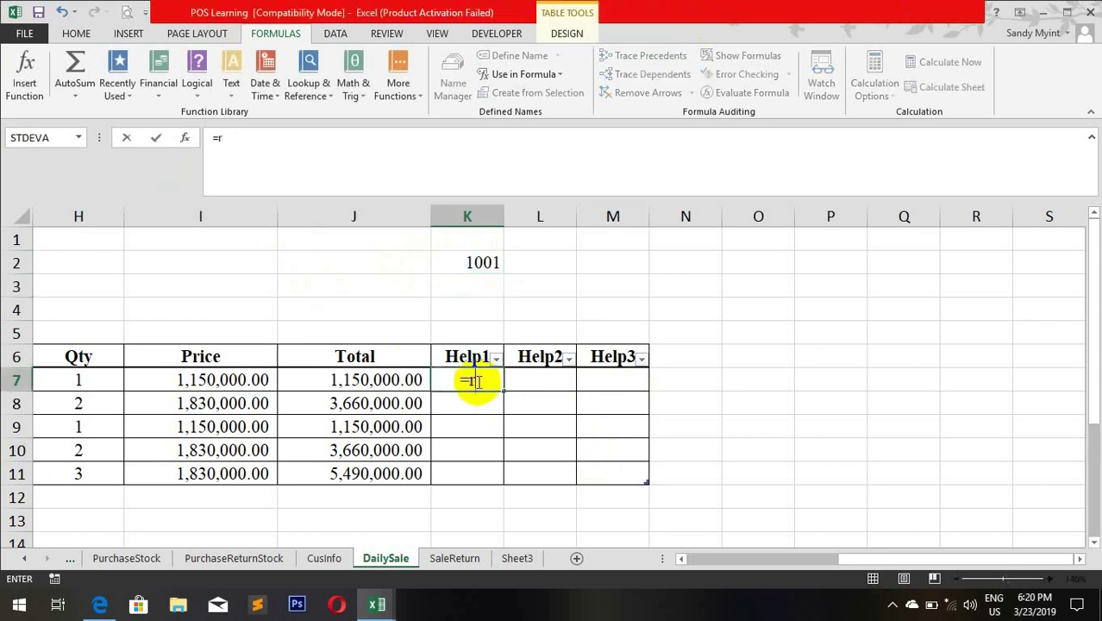
pyautogui.write('ows')
pyautogui.press('Tab')
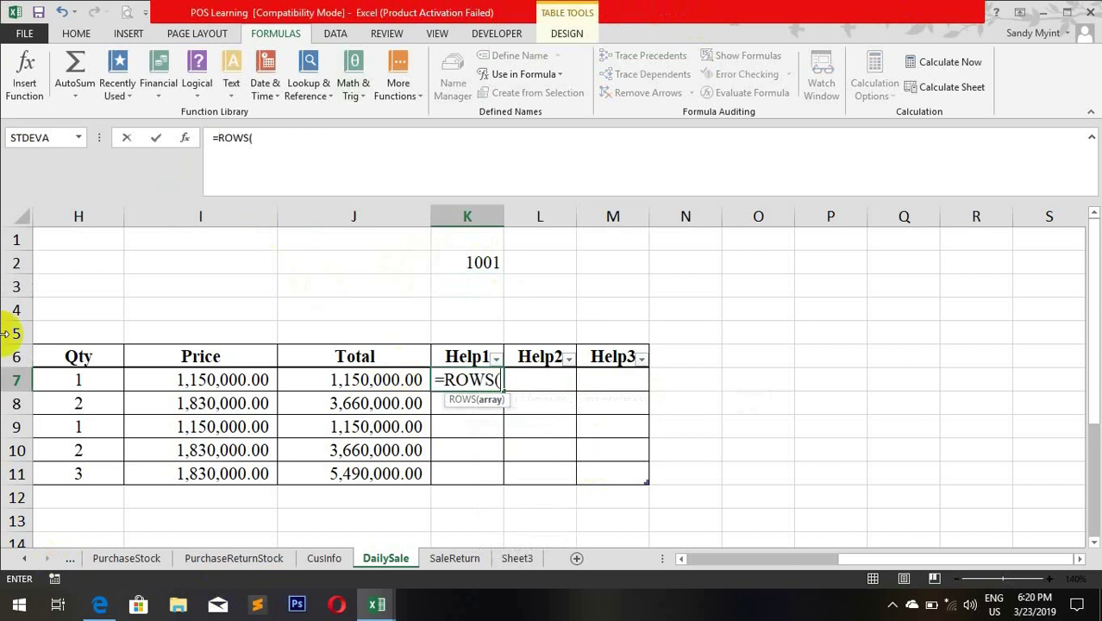
pyautogui.click(342, 380)
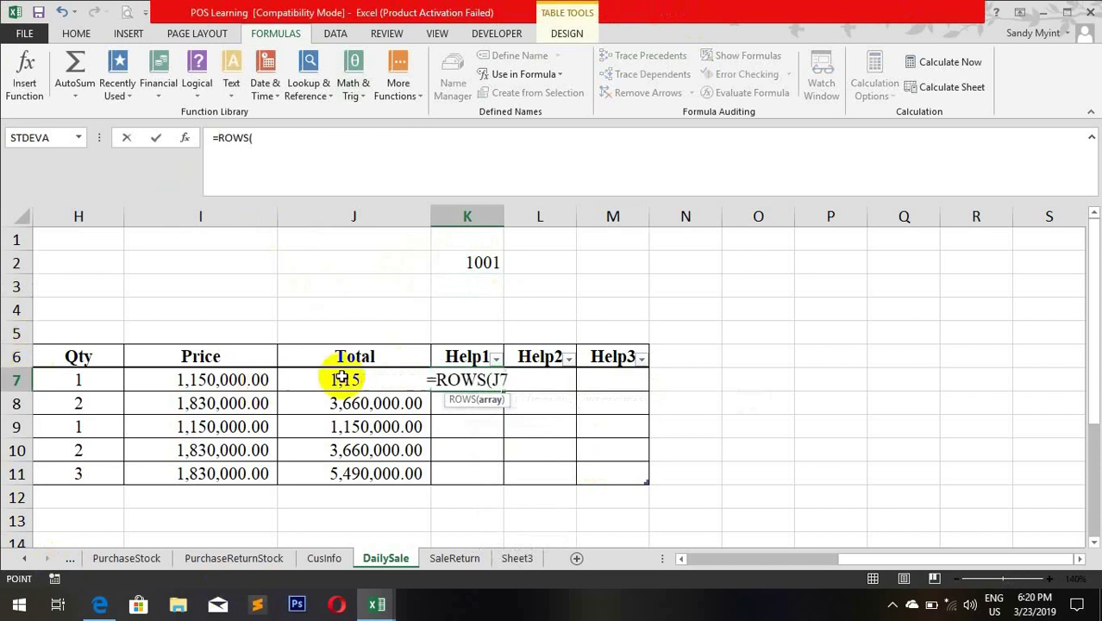
pyautogui.press('F8')
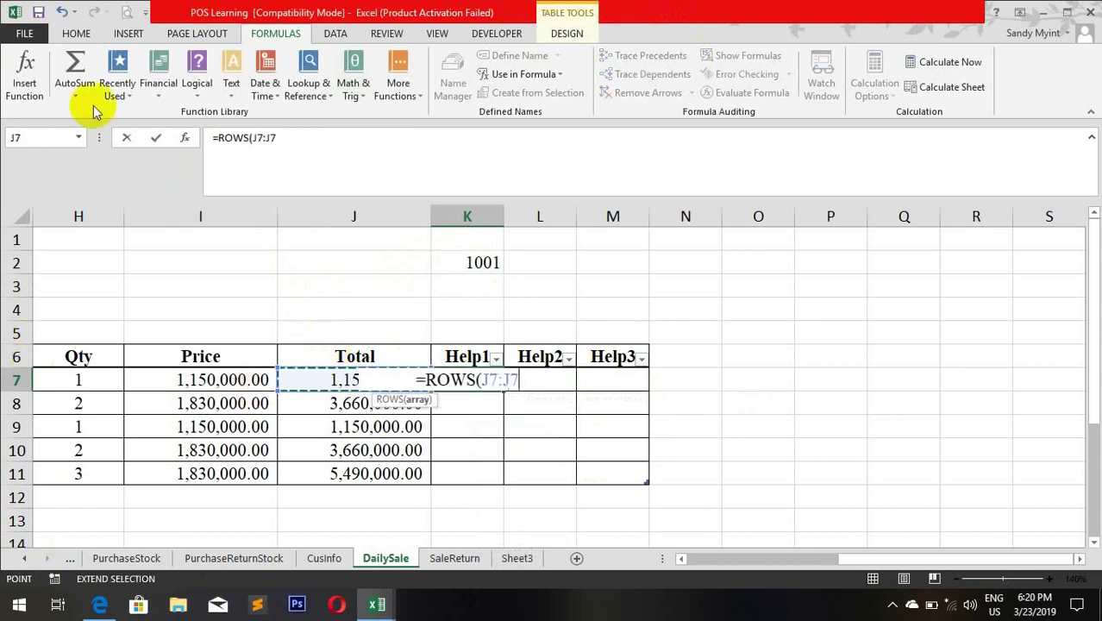
pyautogui.write(')')
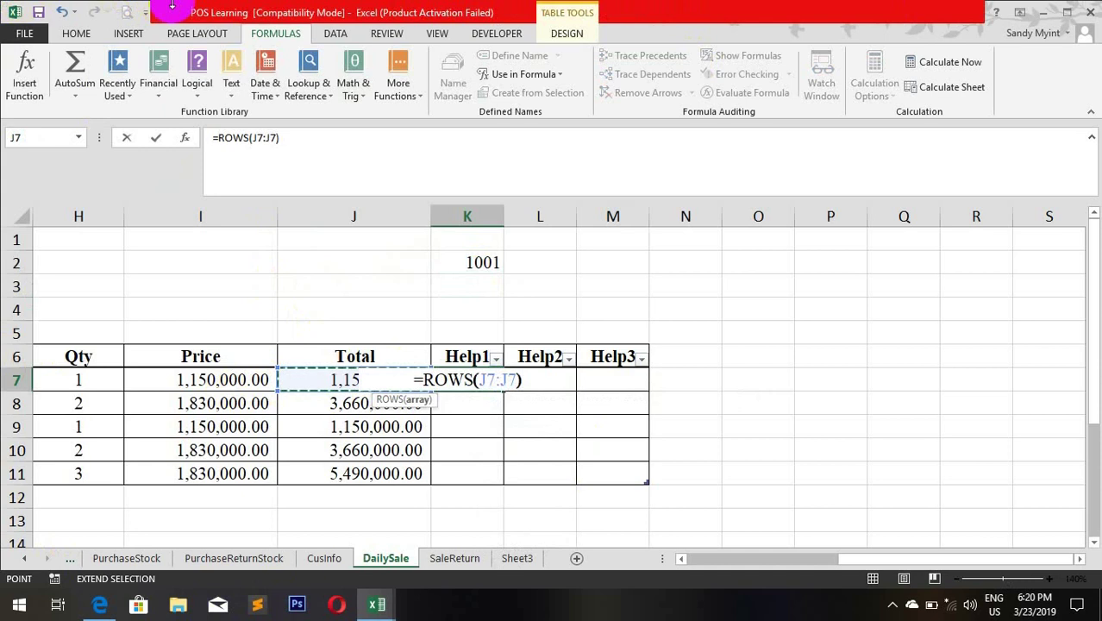
pyautogui.click(257, 137)
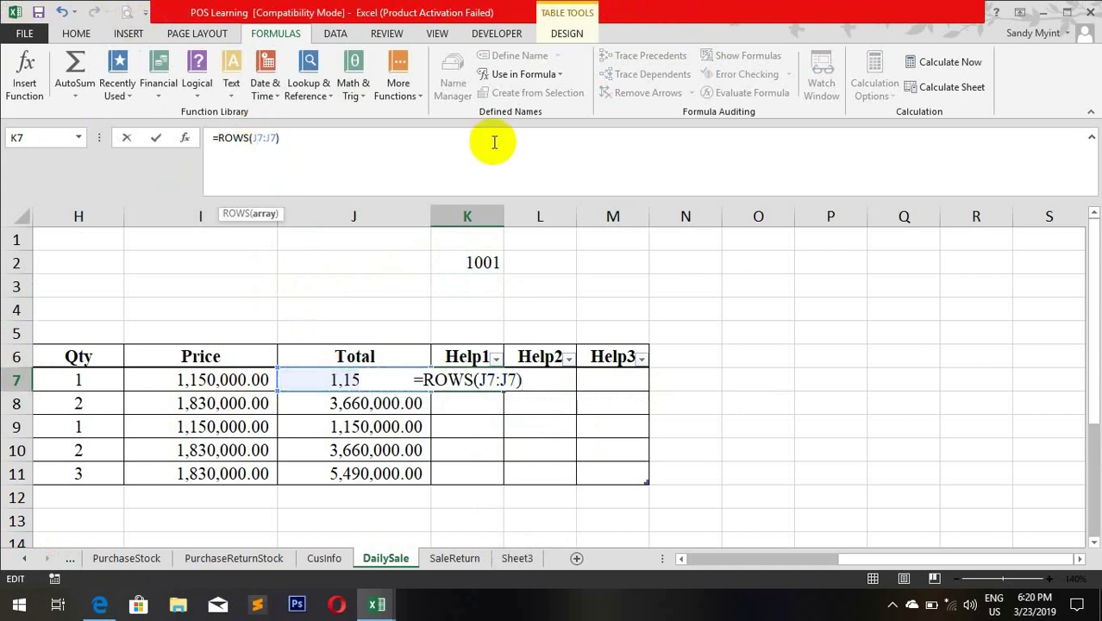
pyautogui.press('F4')
pyautogui.press('Return')
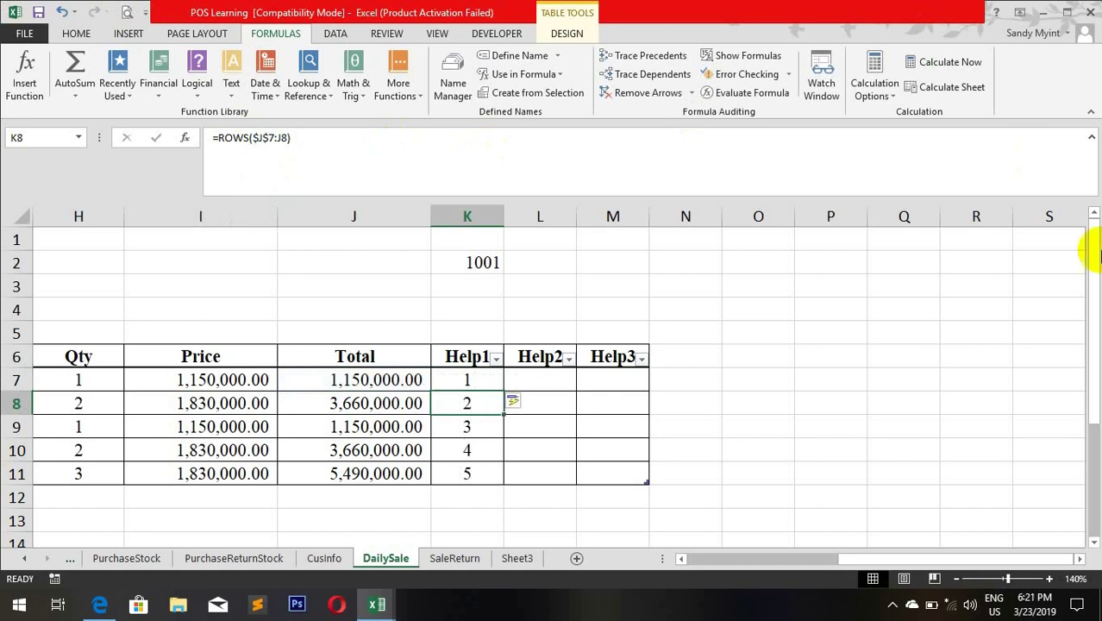
# Step: Begin an IF formula in L7 under Help2 with the voucher number cell E7 in its logical test
pyautogui.click(562, 373)
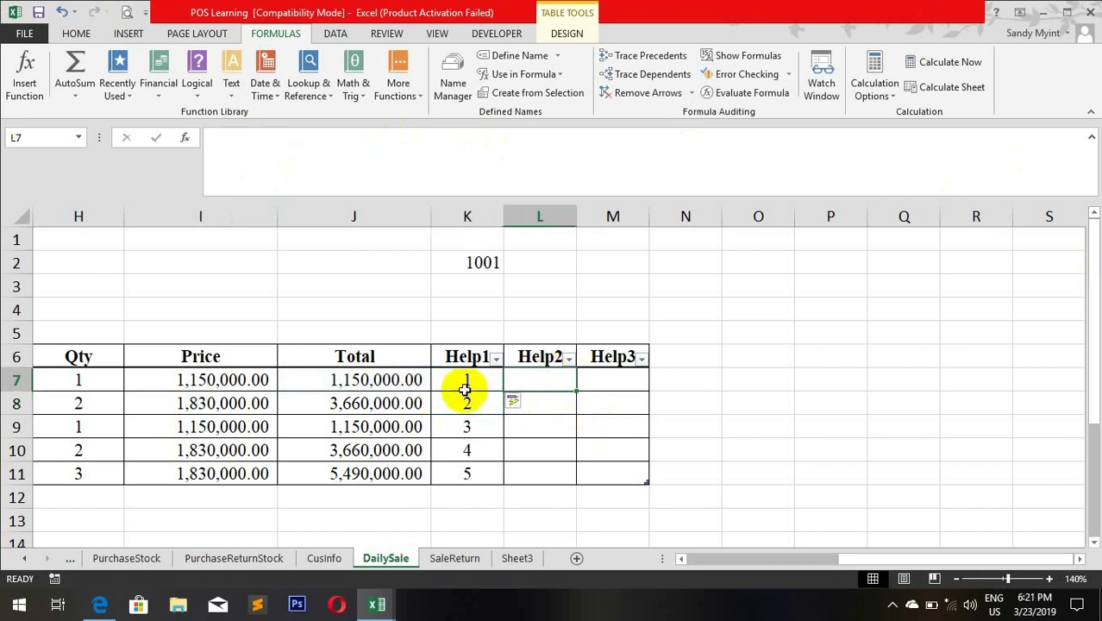
pyautogui.click(472, 378)
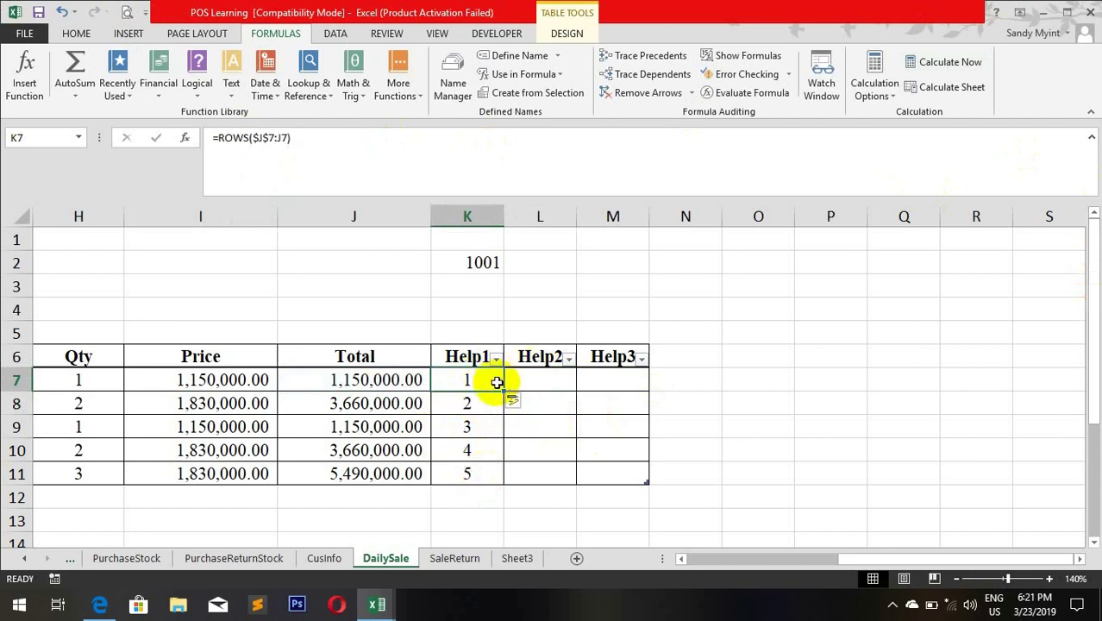
pyautogui.click(477, 263)
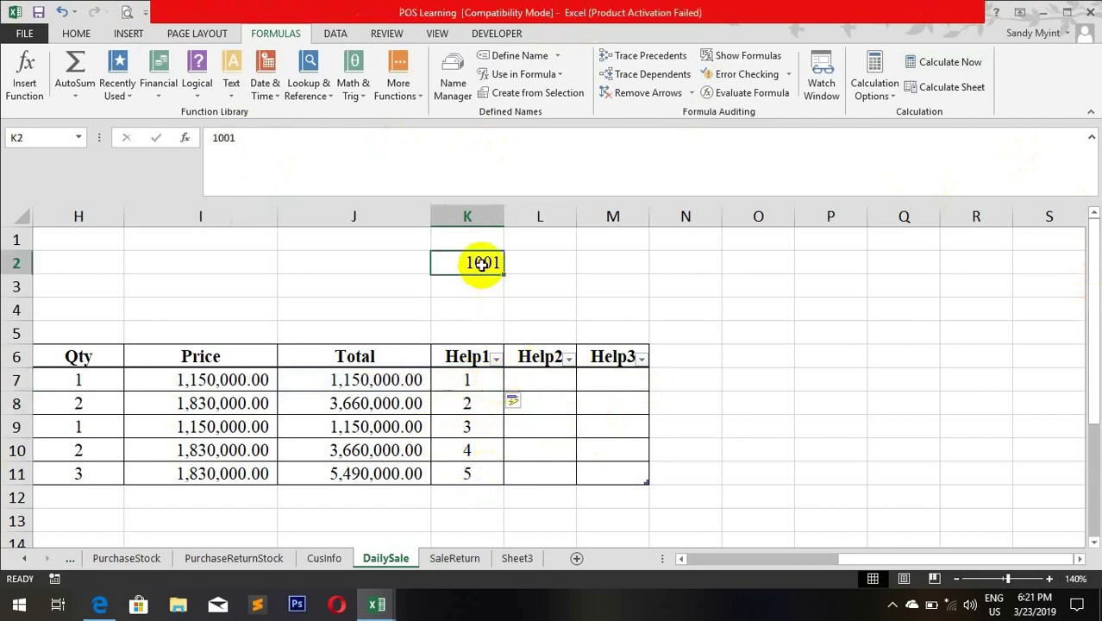
pyautogui.click(547, 388)
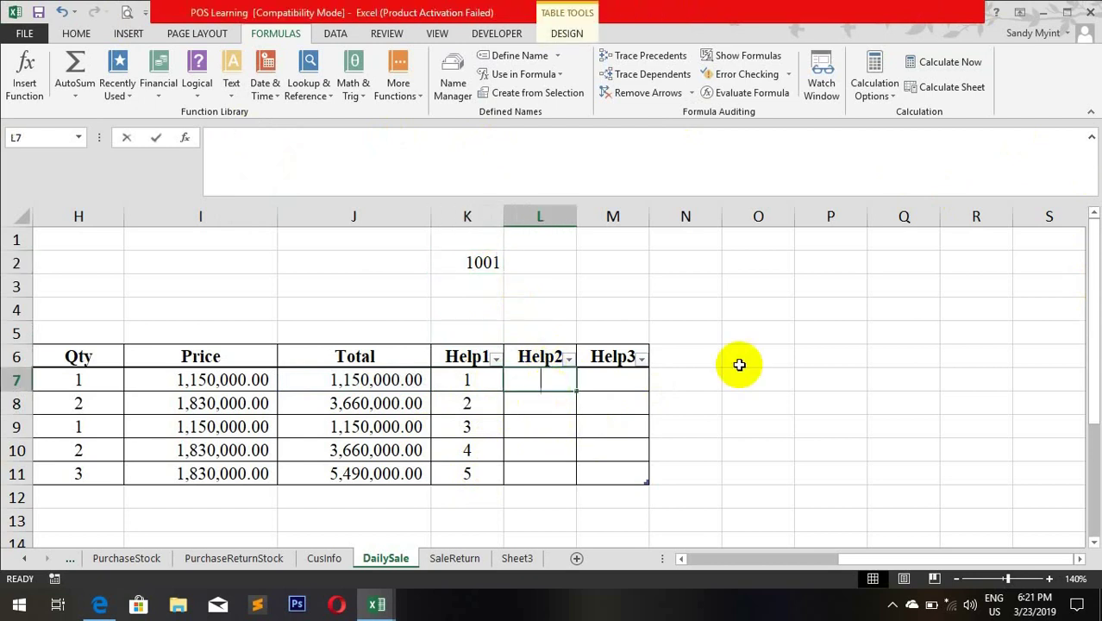
pyautogui.write('=IF(')
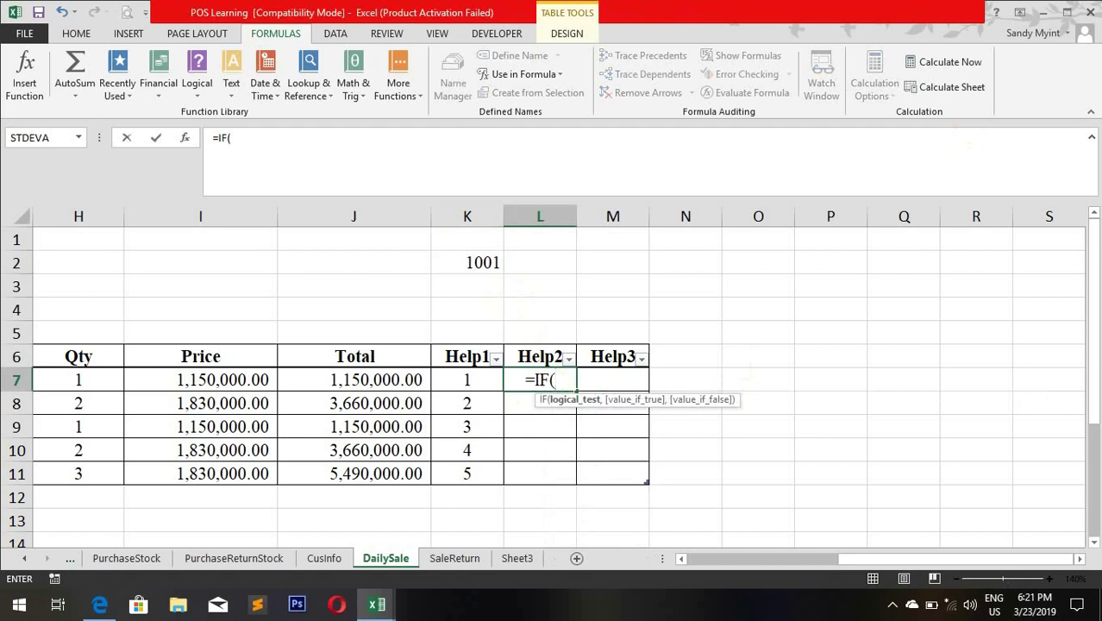
pyautogui.press('Left')
pyautogui.press('Left')
pyautogui.press('Left')
pyautogui.press('Left')
pyautogui.press('Left')
pyautogui.press('Left')
pyautogui.press('Left')
pyautogui.press('Left')
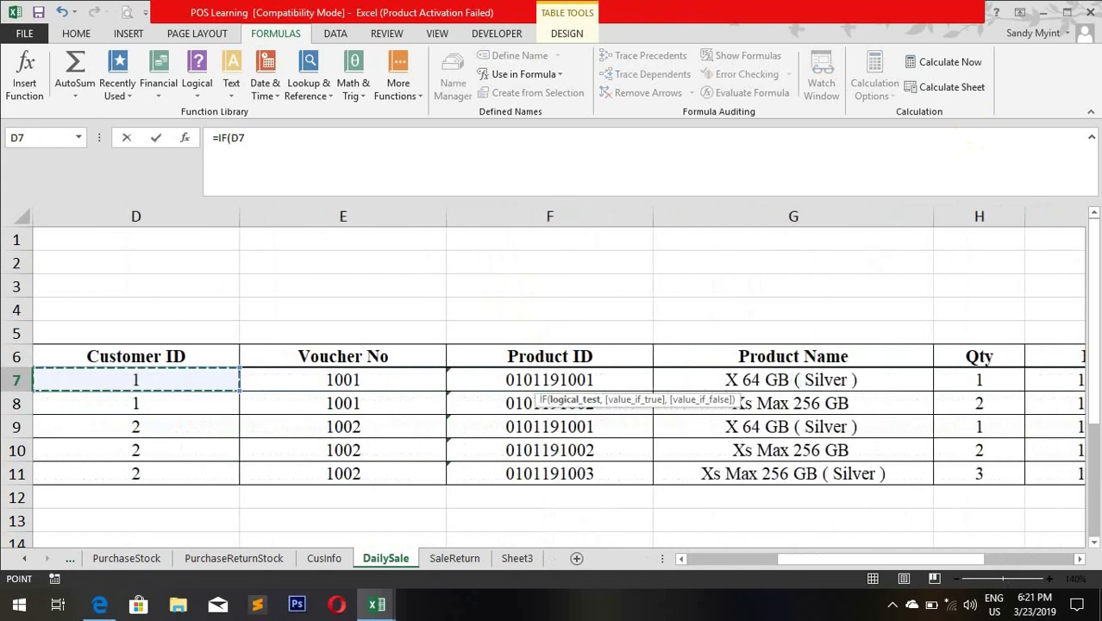
pyautogui.press('Right')
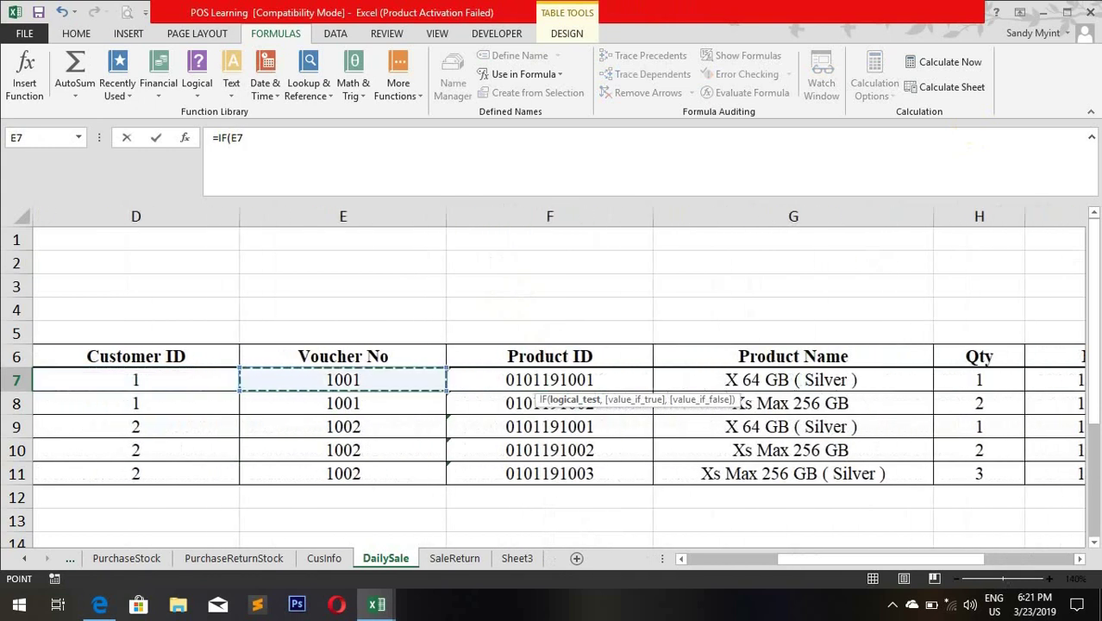
# Step: Complete the IF logical test in L7 by comparing E7 with the lookup voucher cell as the absolute reference $K$2
pyautogui.write('+')
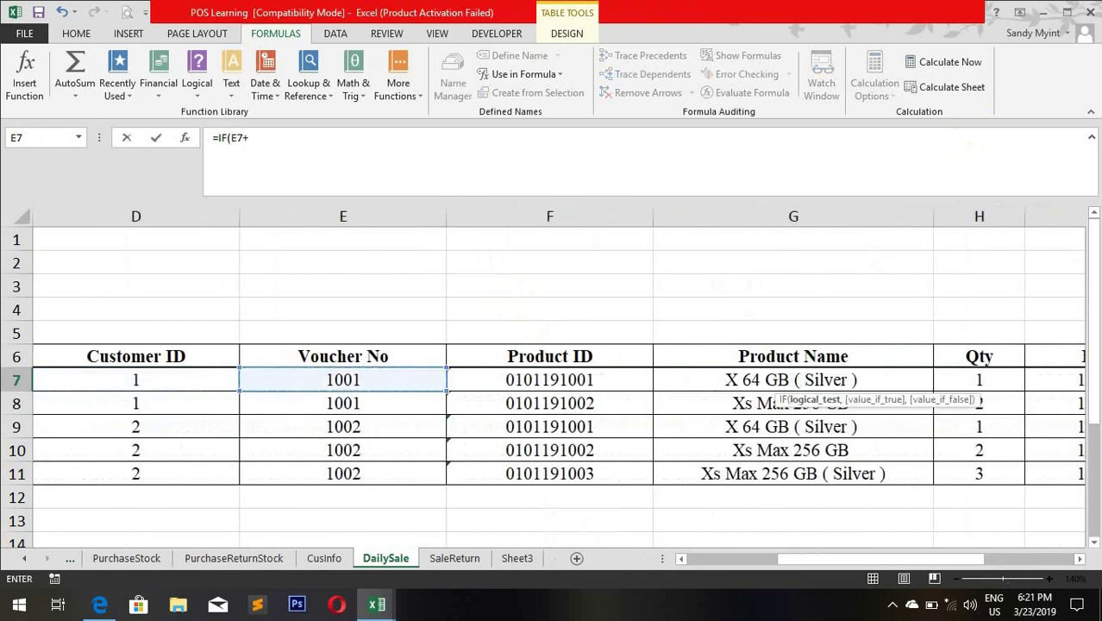
pyautogui.press('BackSpace')
pyautogui.write('=')
pyautogui.press('Right')
pyautogui.press('Right')
pyautogui.press('Up')
pyautogui.press('Up')
pyautogui.press('Up')
pyautogui.press('Up')
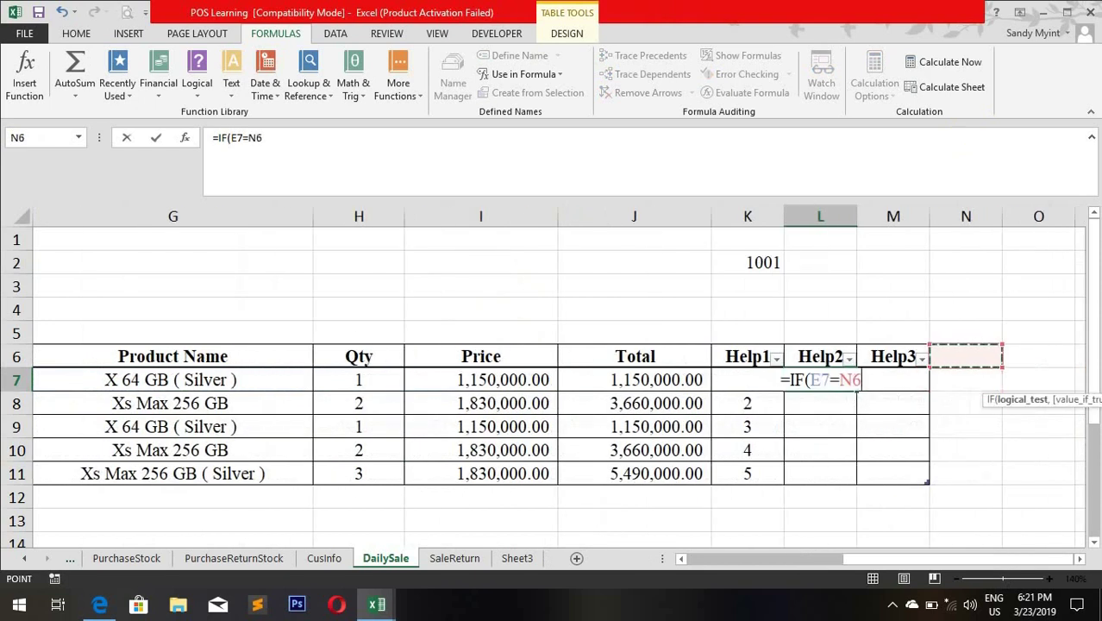
pyautogui.press('Left')
pyautogui.press('Left')
pyautogui.press('Left')
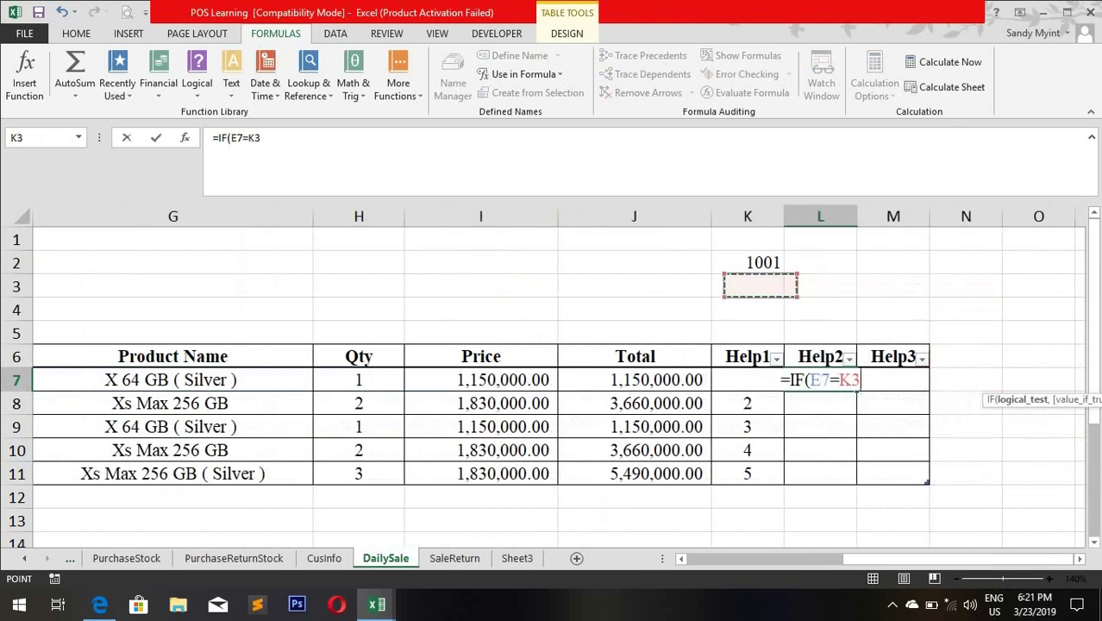
pyautogui.press('Up')
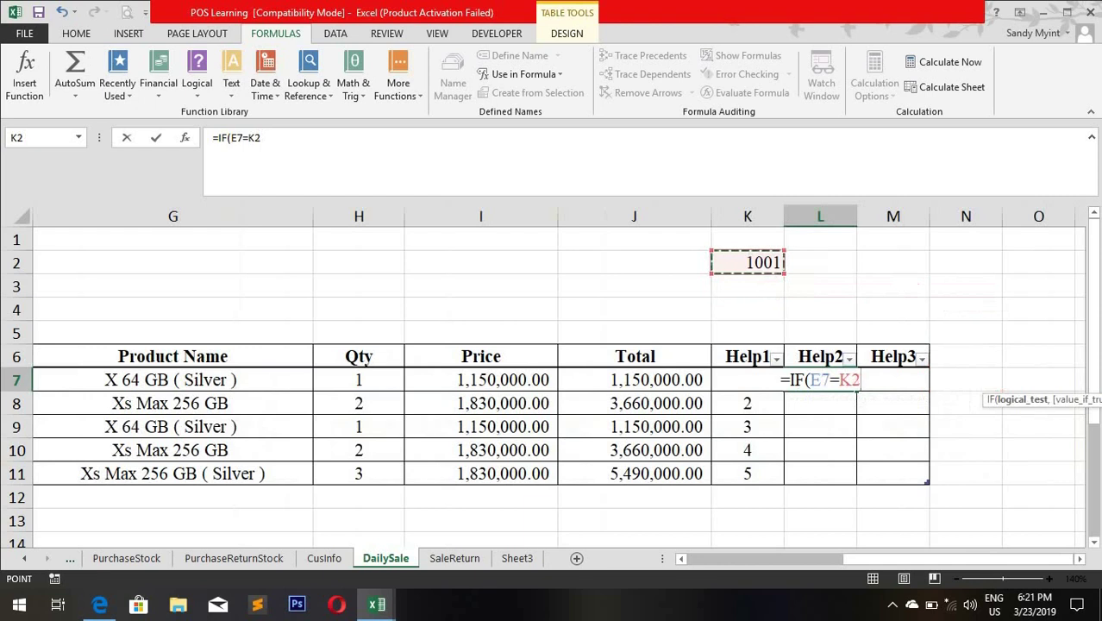
pyautogui.press('F4')
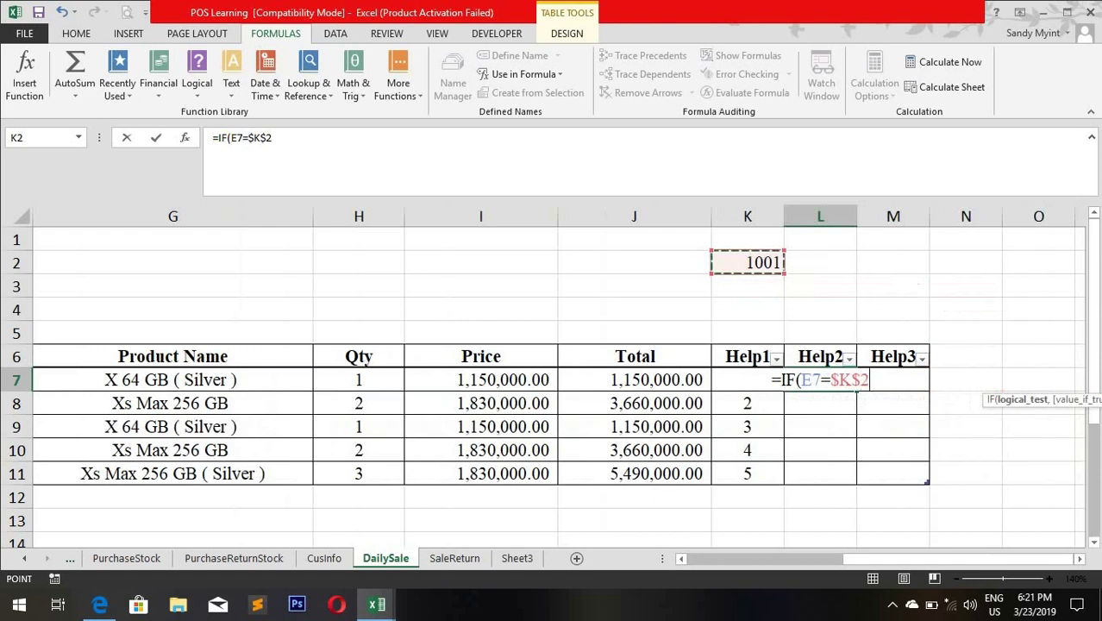
# Step: Finish the Help2 formula as =IF(E7=$K$2,K7,"") so matching rows return their Help1 number and others stay blank
pyautogui.write(',')
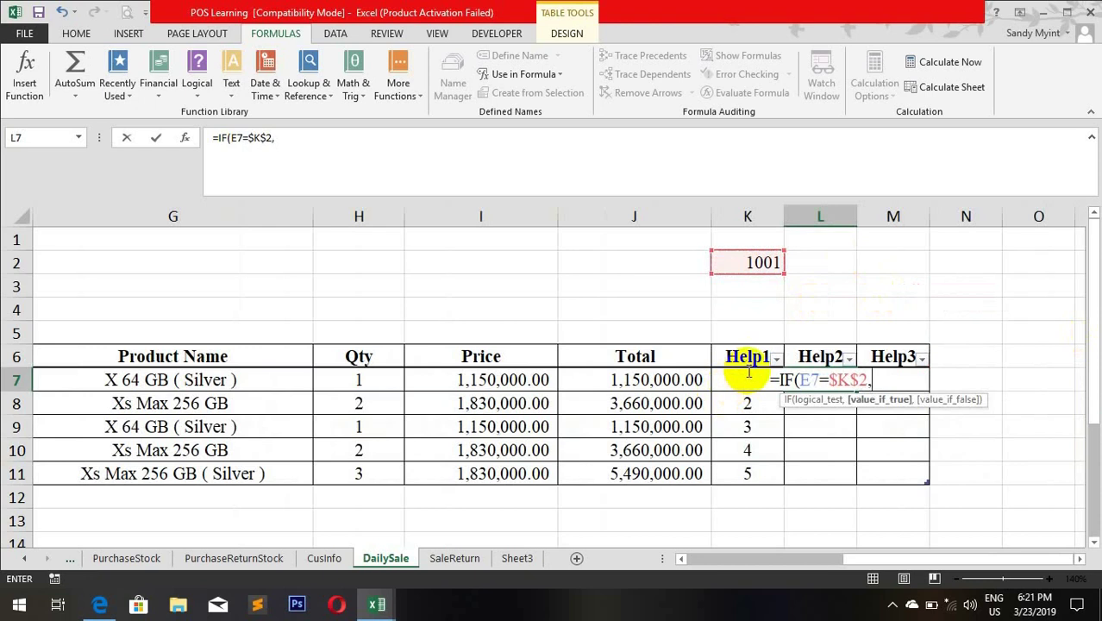
pyautogui.write('k7')
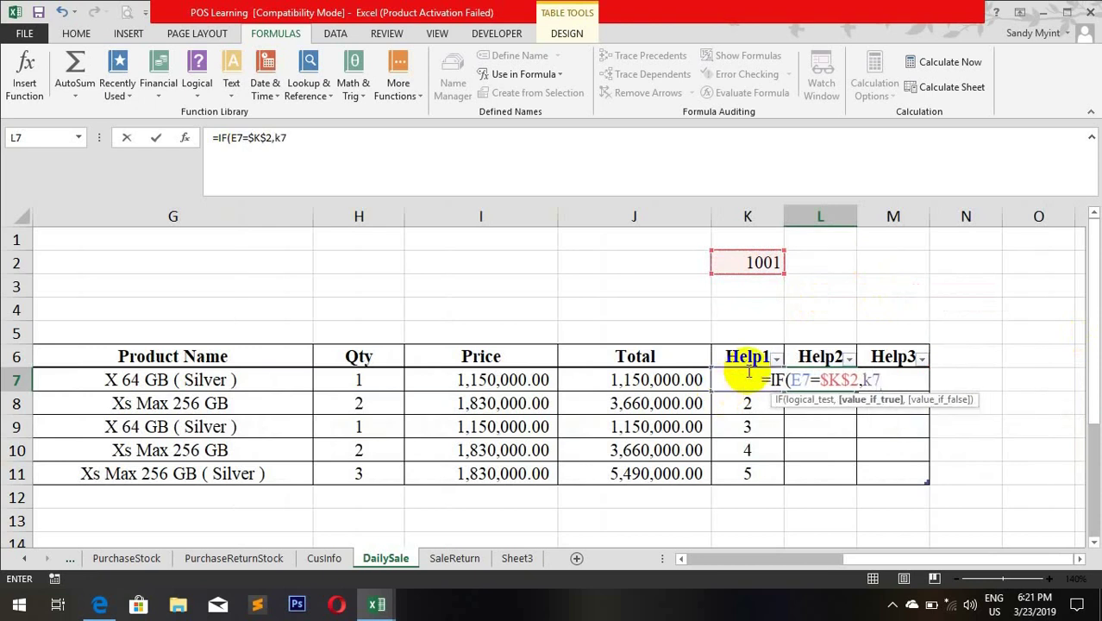
pyautogui.write(',"")')
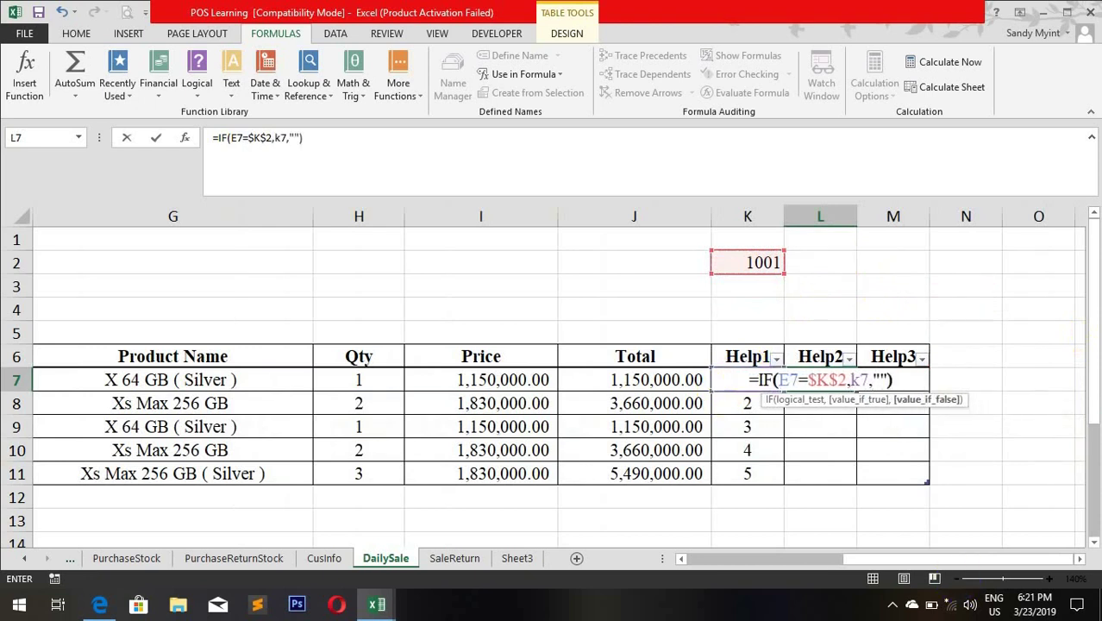
pyautogui.press('Return')
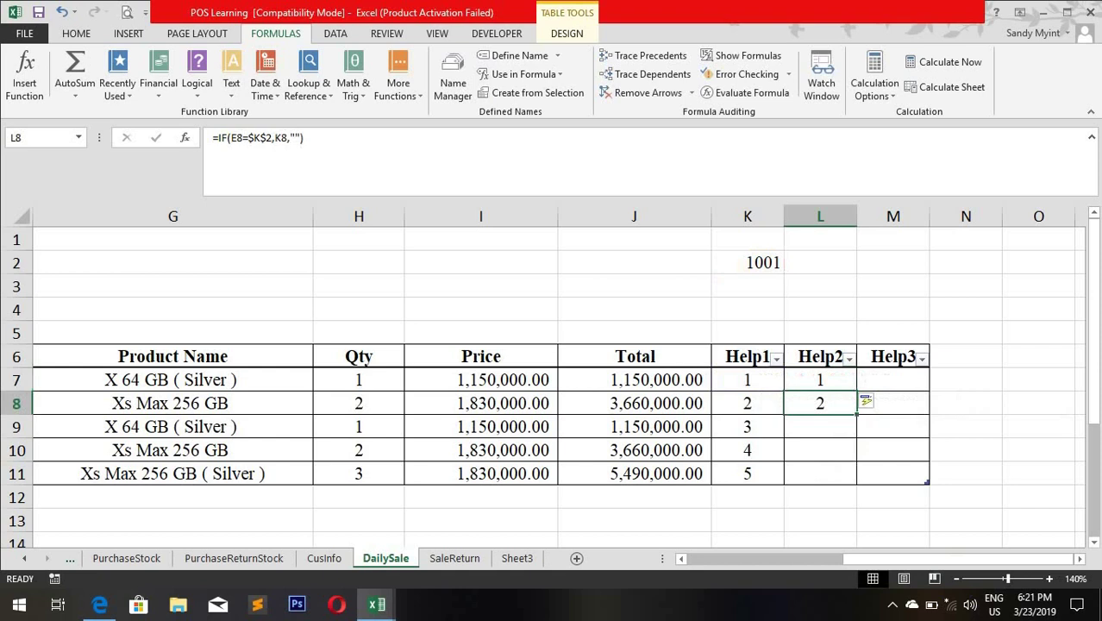
# Step: Set the lookup voucher number in K2 to 1002 and check the Help2 results in L10 and L11
pyautogui.click(730, 262)
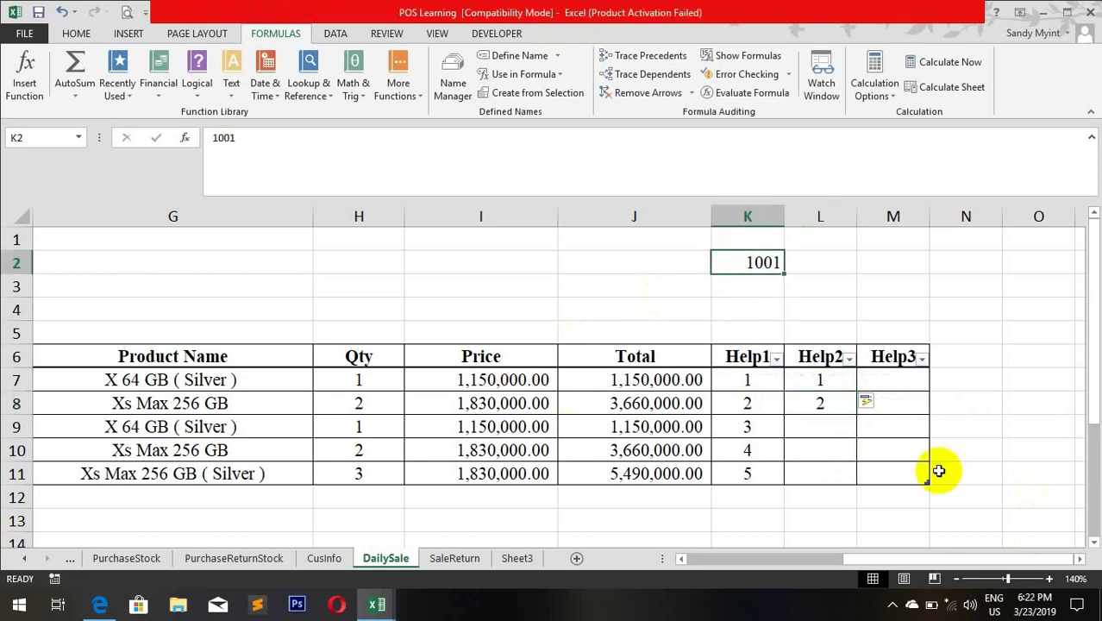
pyautogui.write('10')
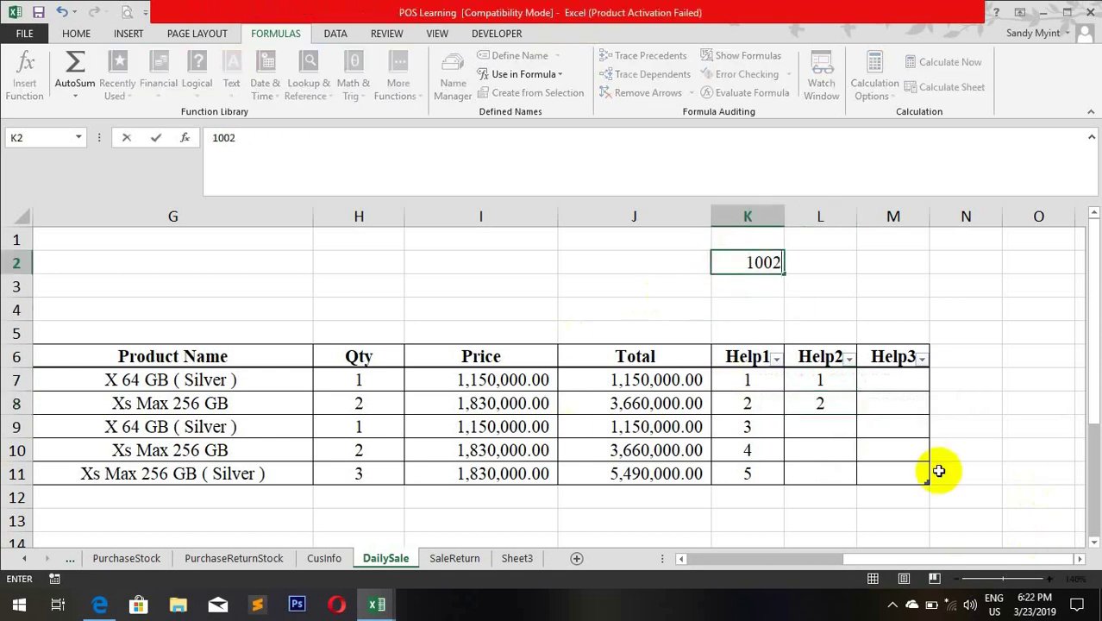
pyautogui.press('Return')
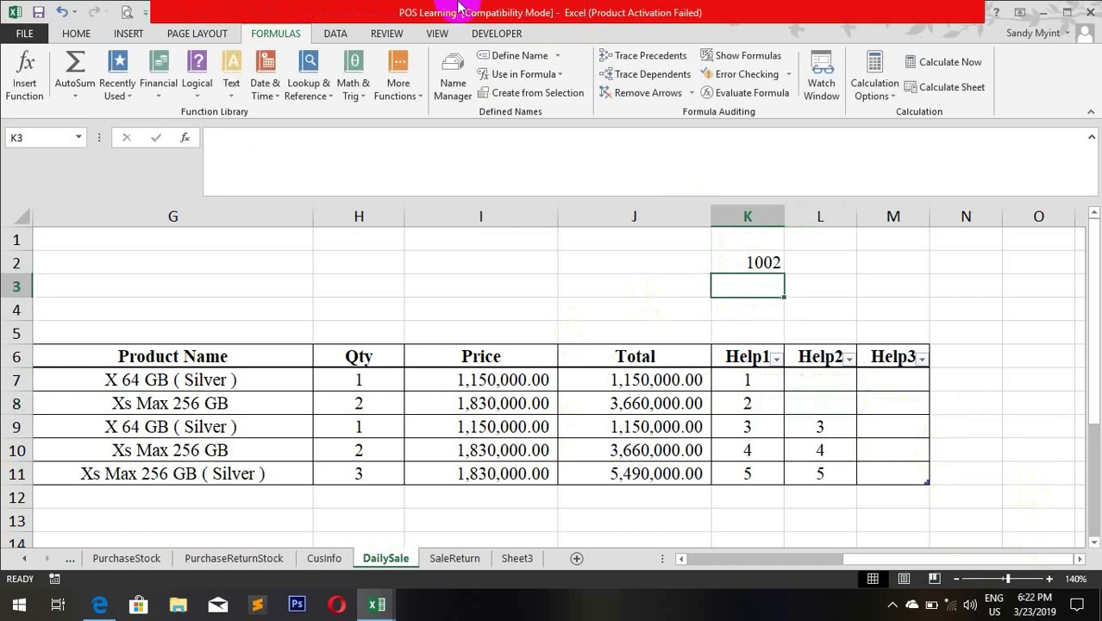
pyautogui.click(835, 447)
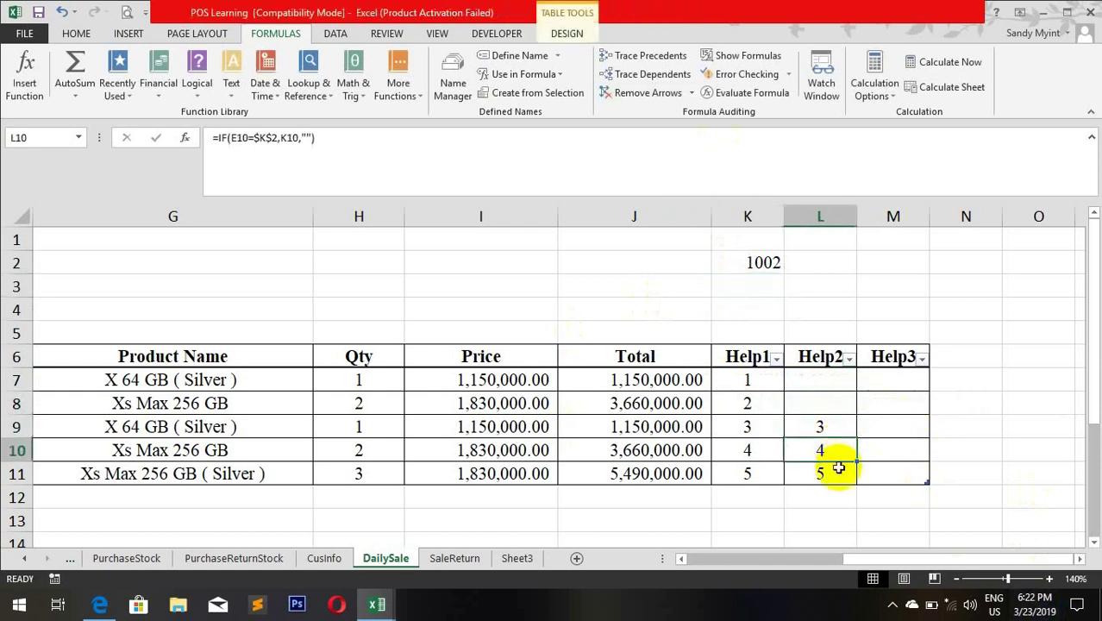
pyautogui.click(837, 472)
# Step: Select M7 under Help3, and examine the Help2 and Help3 formulas on the DailySale sheet of the POS workbook for reference
pyautogui.click(897, 370)
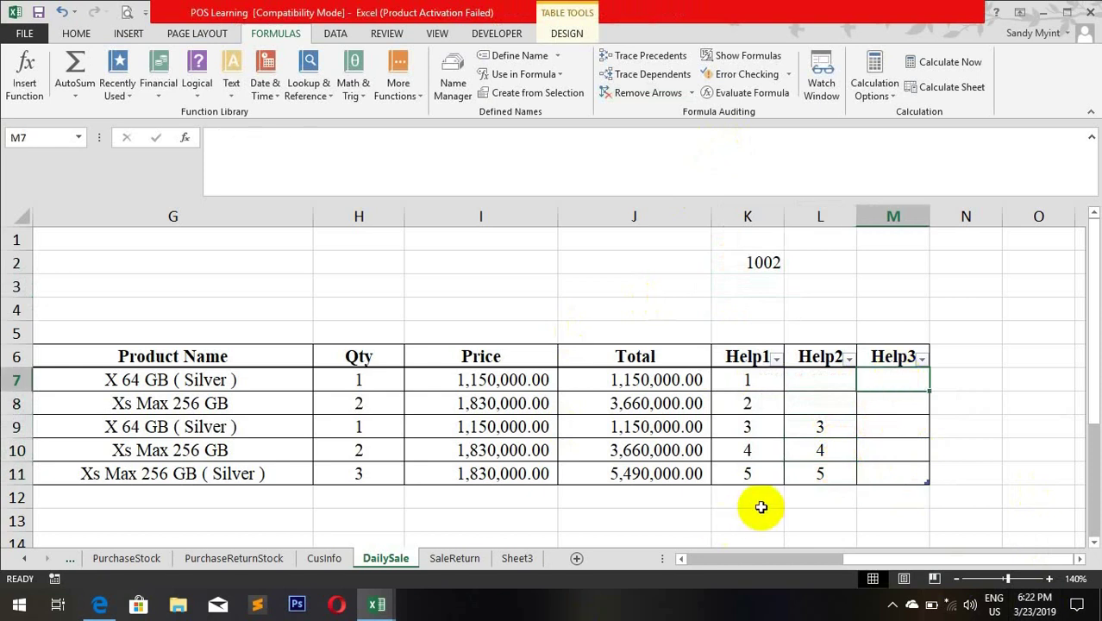
pyautogui.moveTo(376, 604)
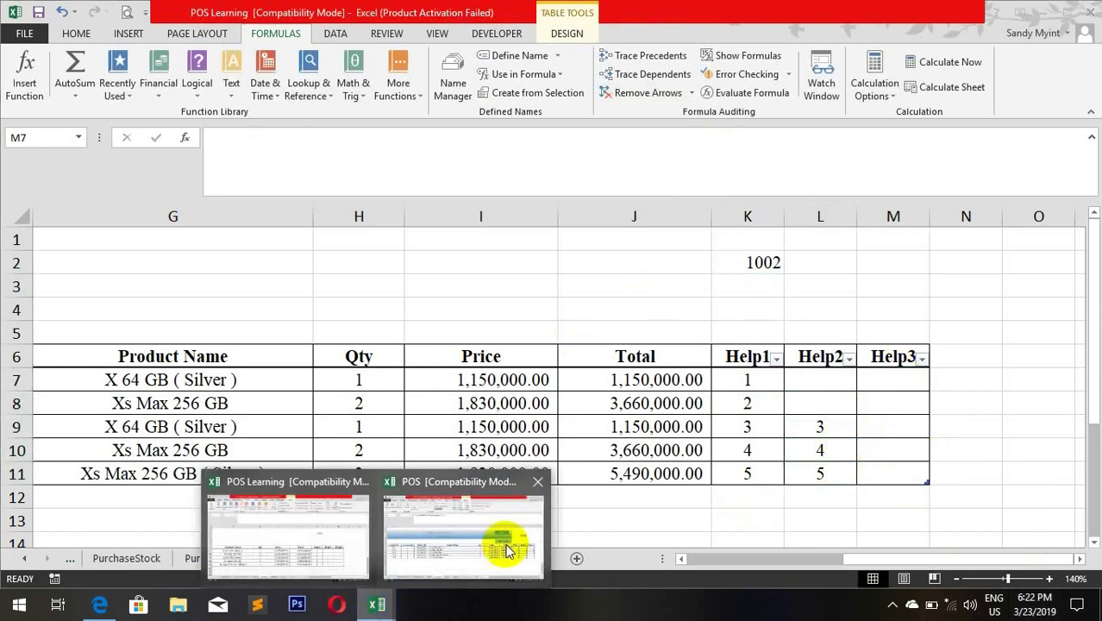
pyautogui.click(502, 573)
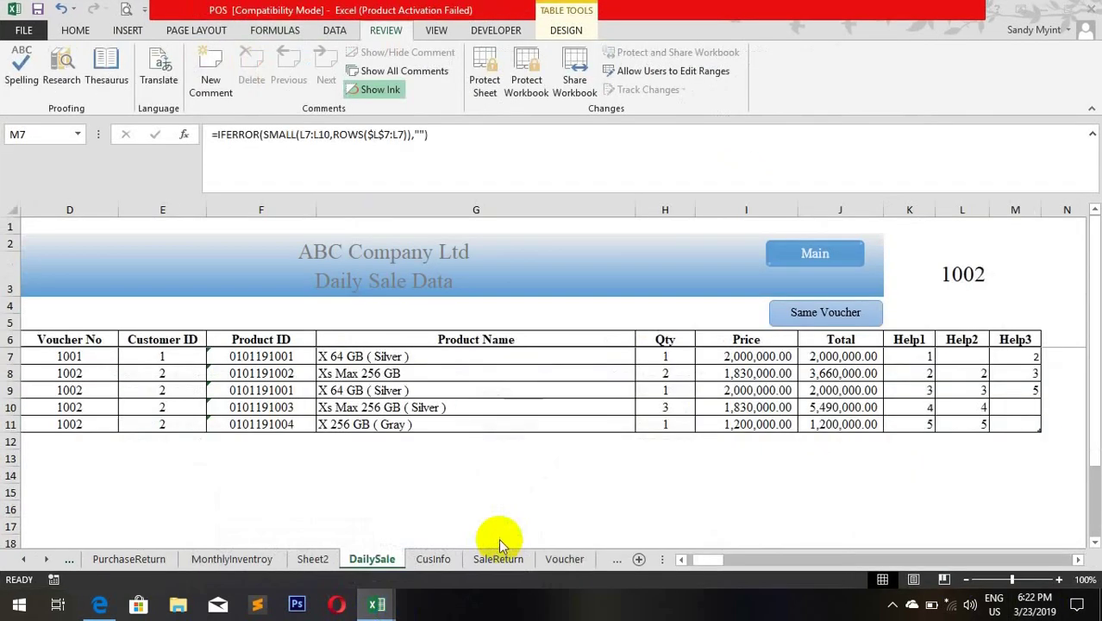
pyautogui.doubleClick(1027, 358)
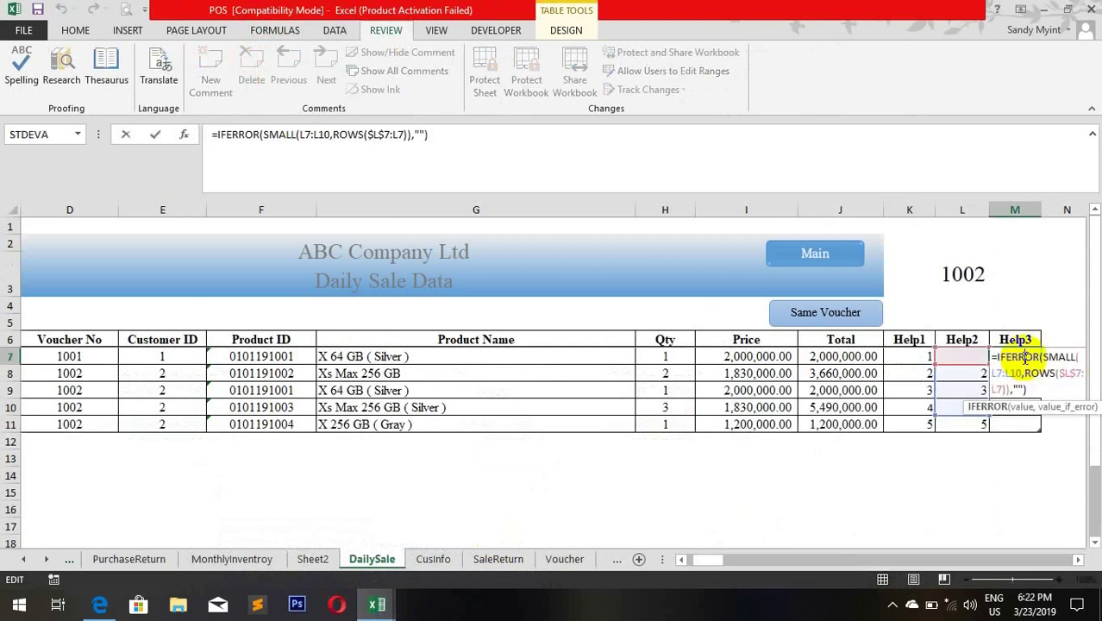
pyautogui.press('Return')
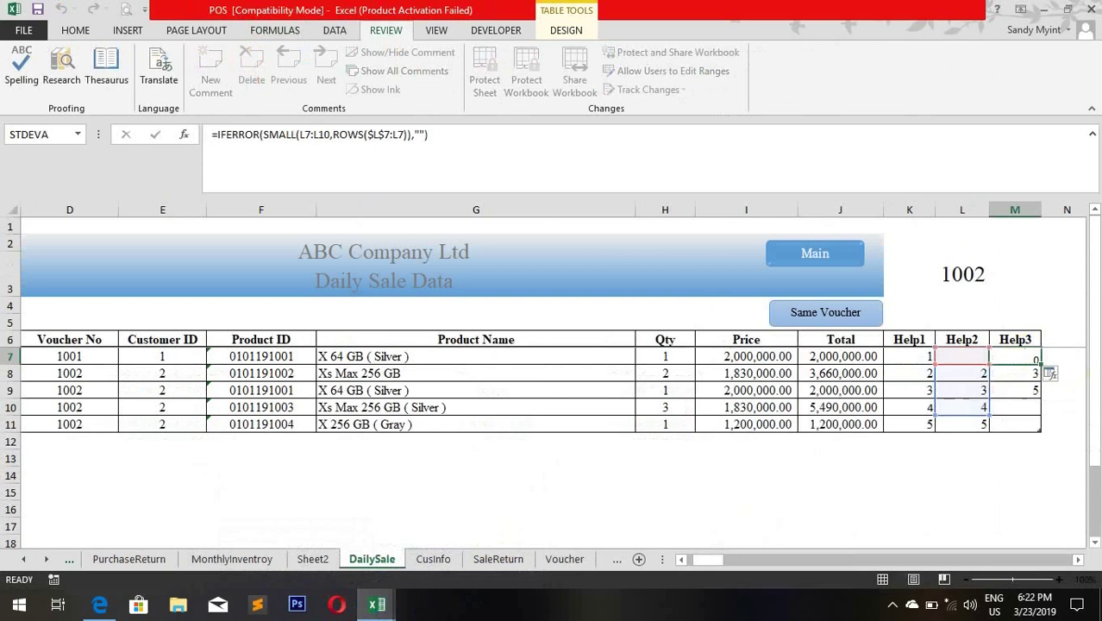
pyautogui.click(1032, 355)
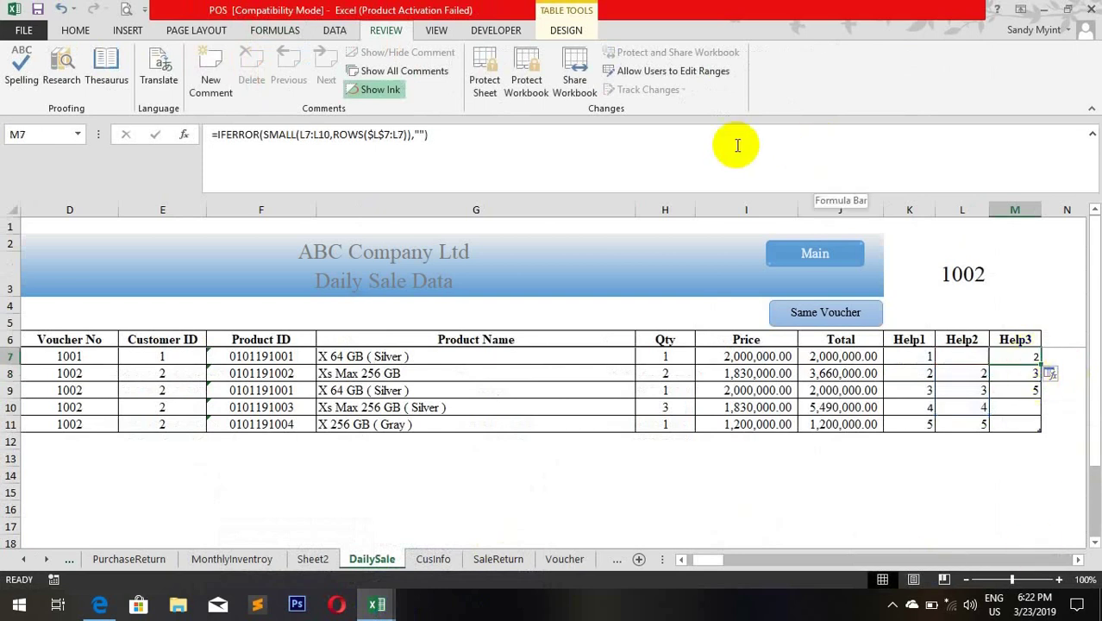
pyautogui.click(983, 371)
pyautogui.click(973, 355)
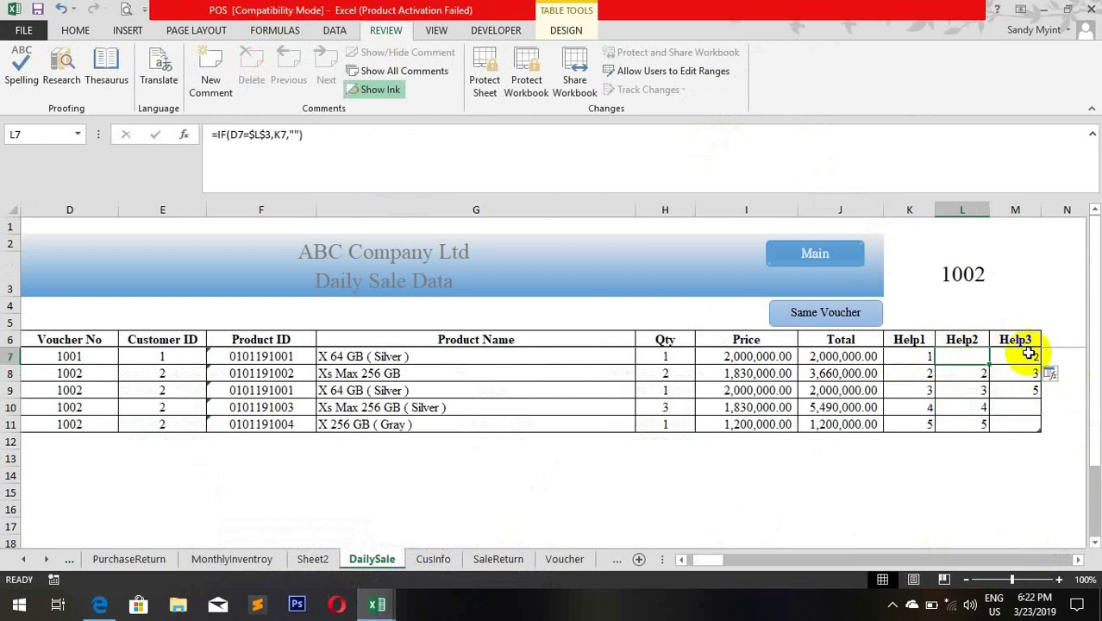
pyautogui.click(999, 356)
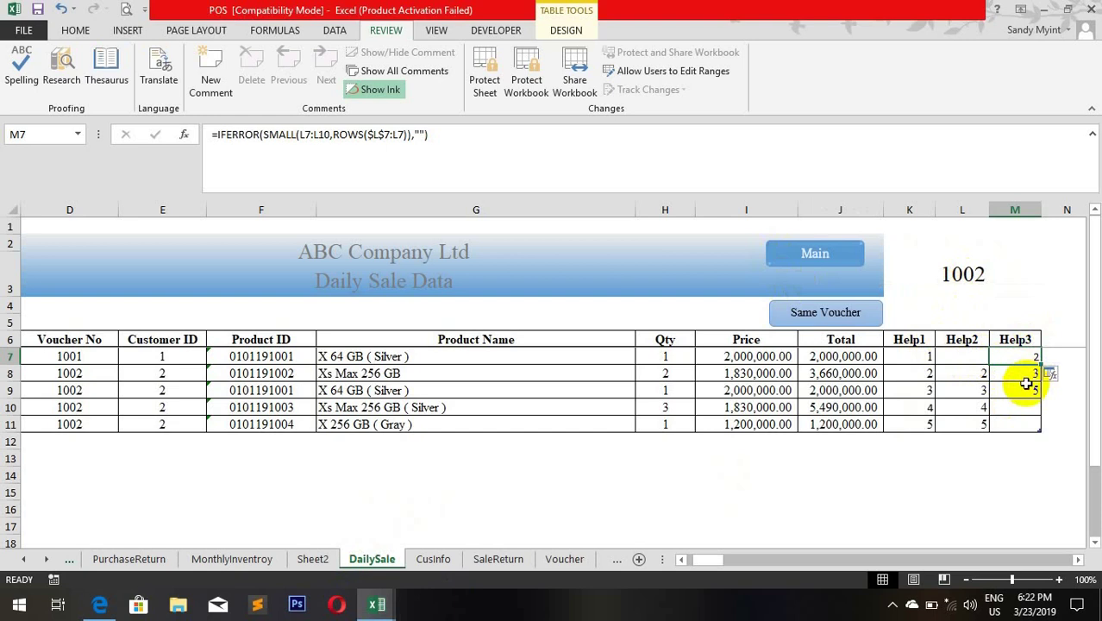
# Step: Return to the POS Learning workbook and begin a SMALL formula in M7 with the Help2 range L7:L11 as its array
pyautogui.moveTo(377, 604)
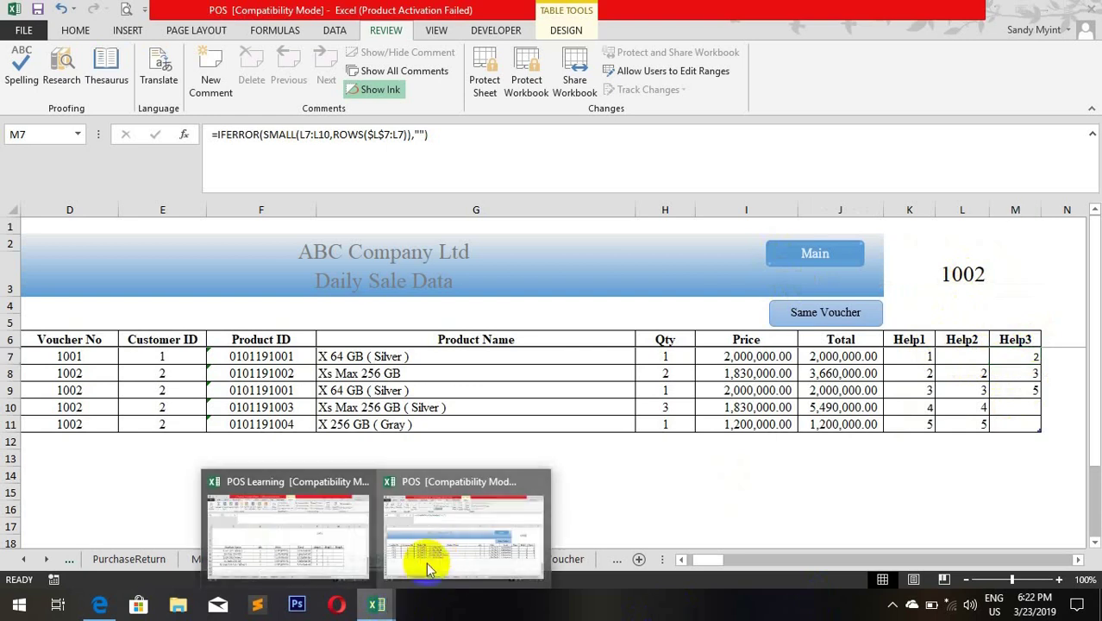
pyautogui.click(318, 521)
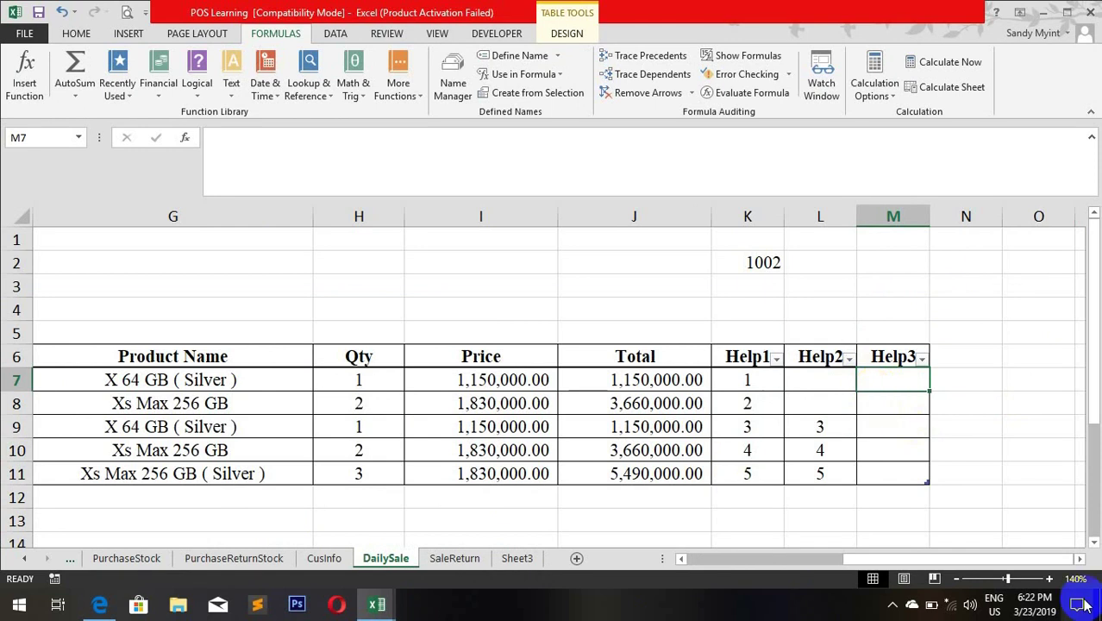
pyautogui.write('=ife')
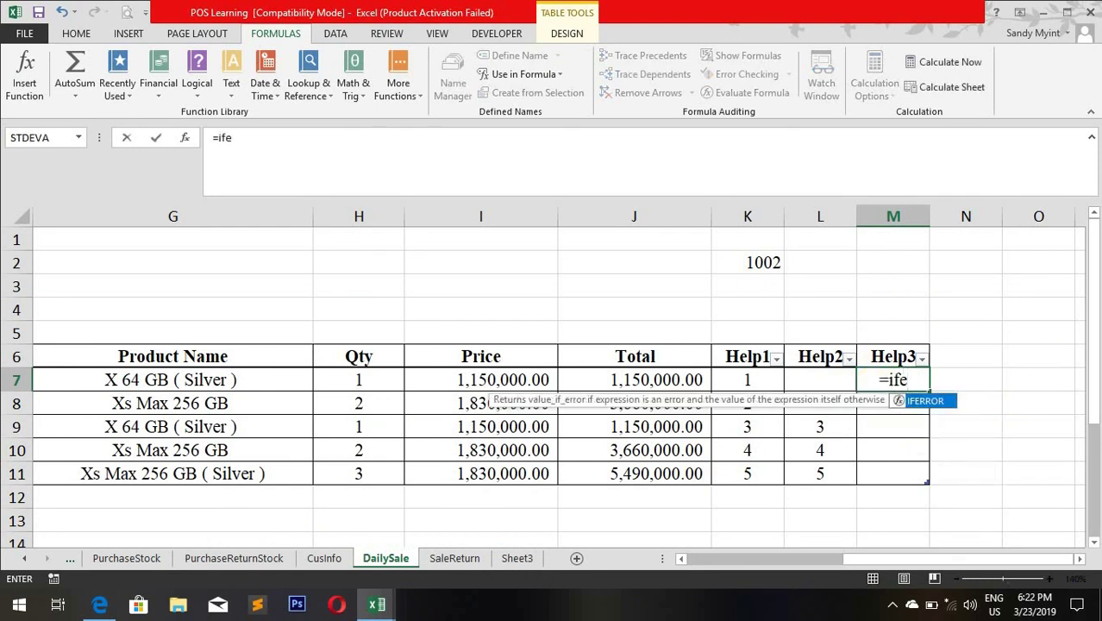
pyautogui.press('BackSpace')
pyautogui.press('BackSpace')
pyautogui.press('BackSpace')
pyautogui.write('sma')
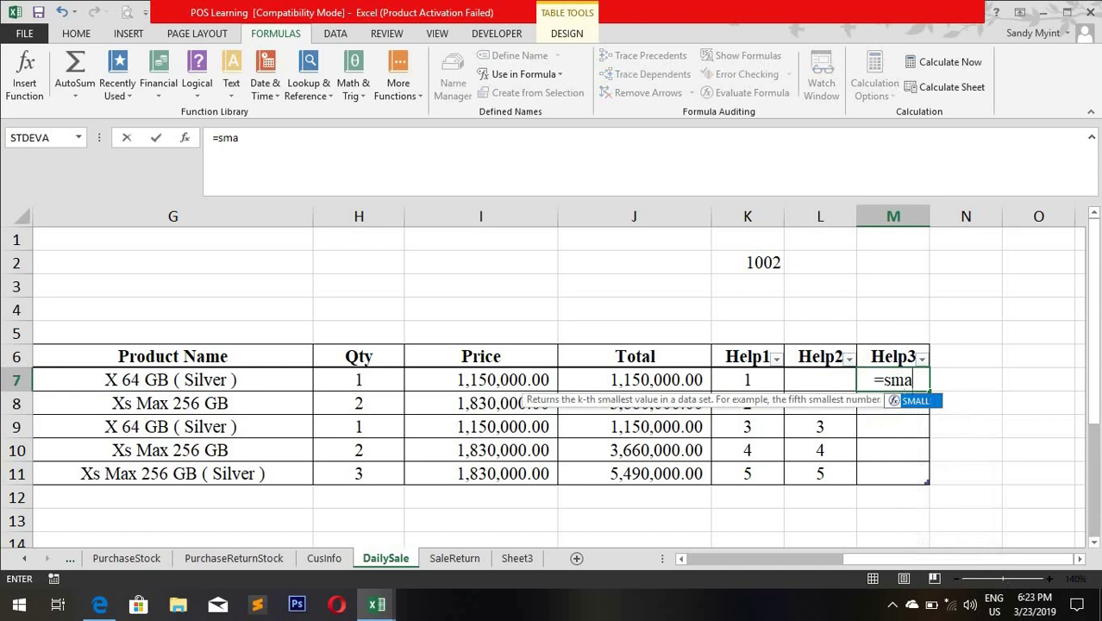
pyautogui.press('Tab')
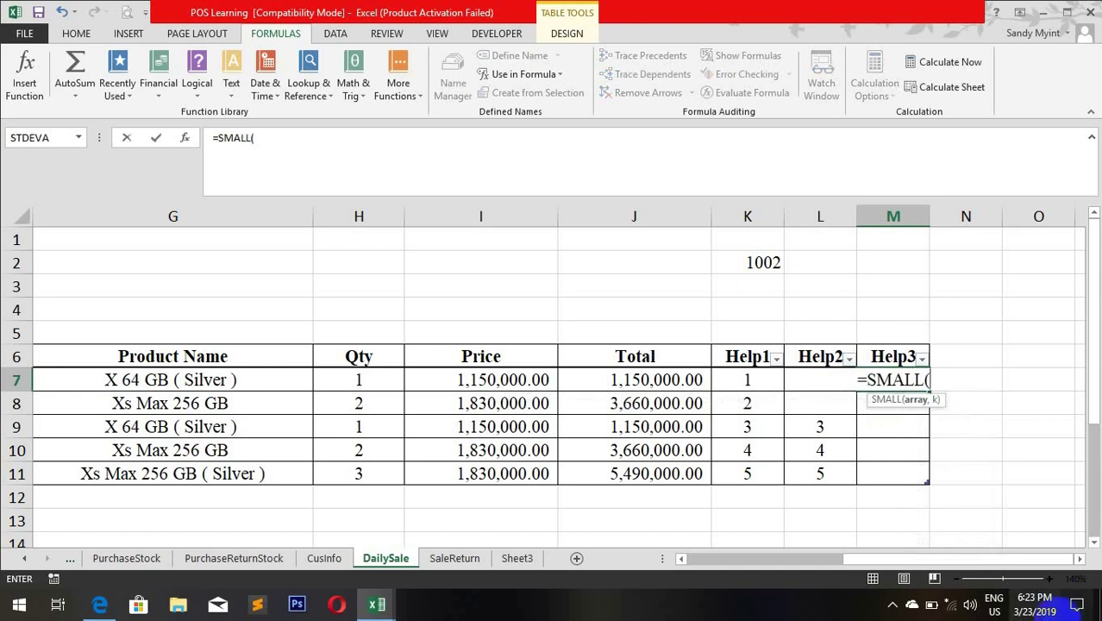
pyautogui.click(818, 348)
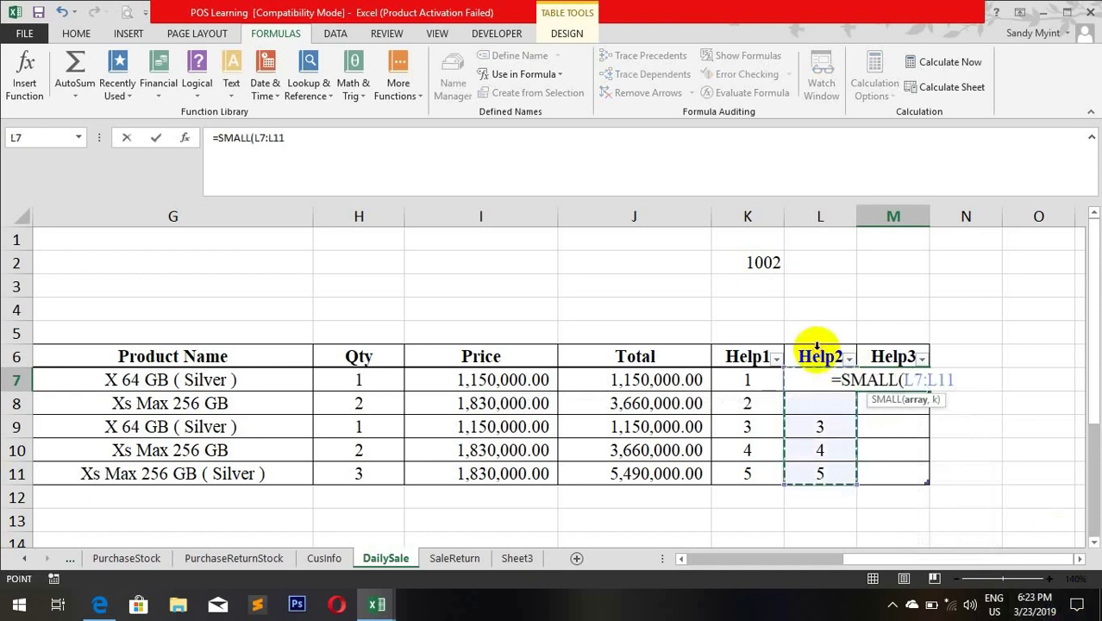
pyautogui.write(',')
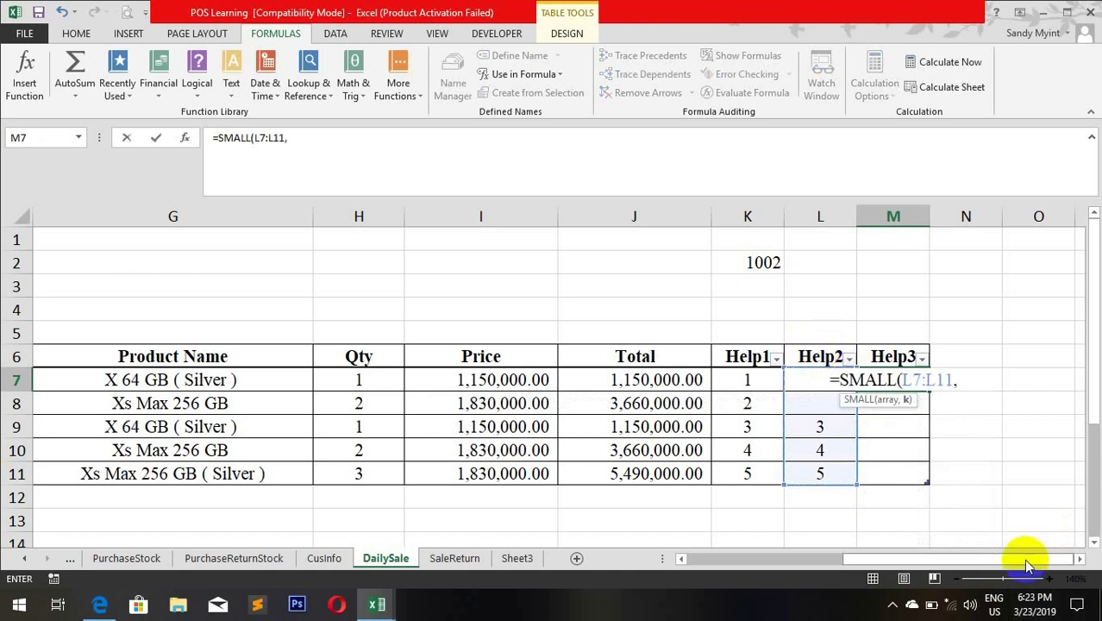
# Step: Add ROWS(L7:L7) as the k argument of the SMALL formula in M7
pyautogui.write('row')
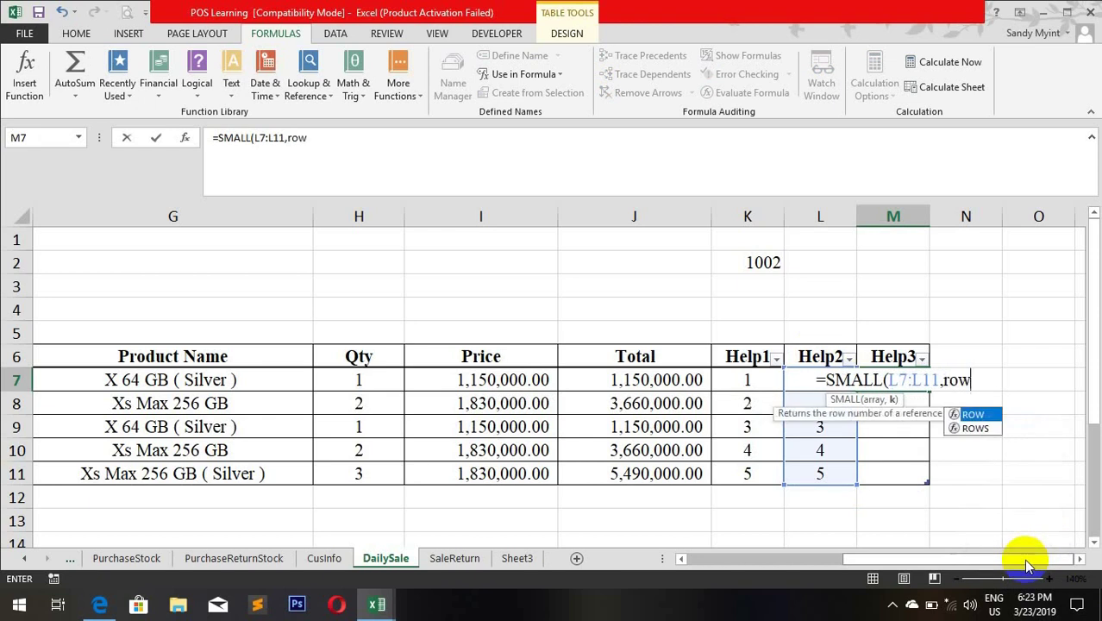
pyautogui.press('Tab')
pyautogui.press('BackSpace')
pyautogui.write('s')
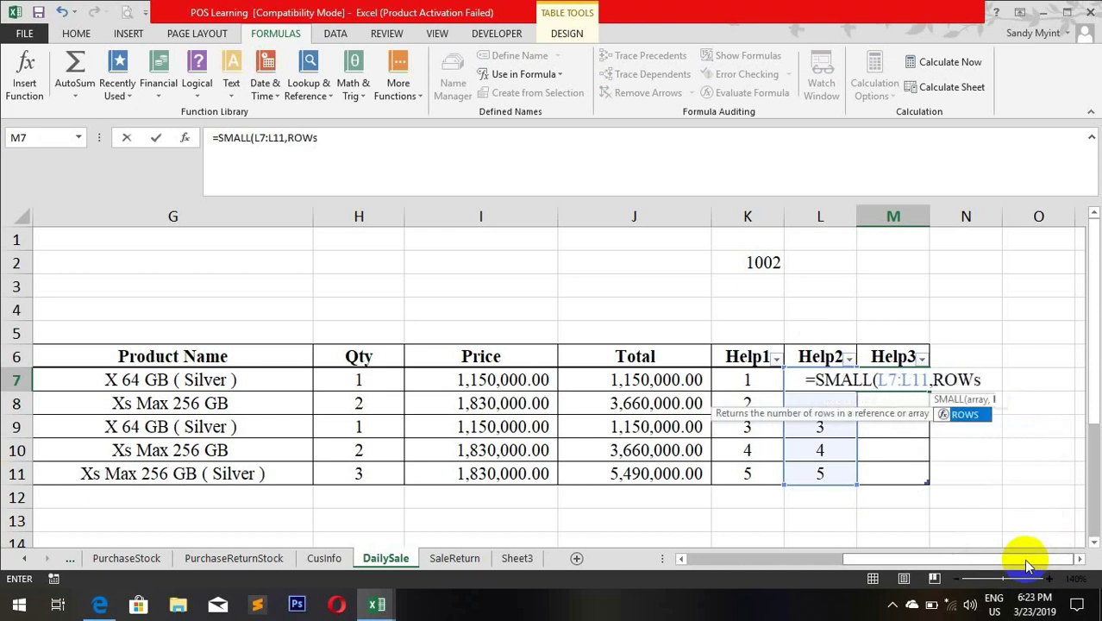
pyautogui.press('Tab')
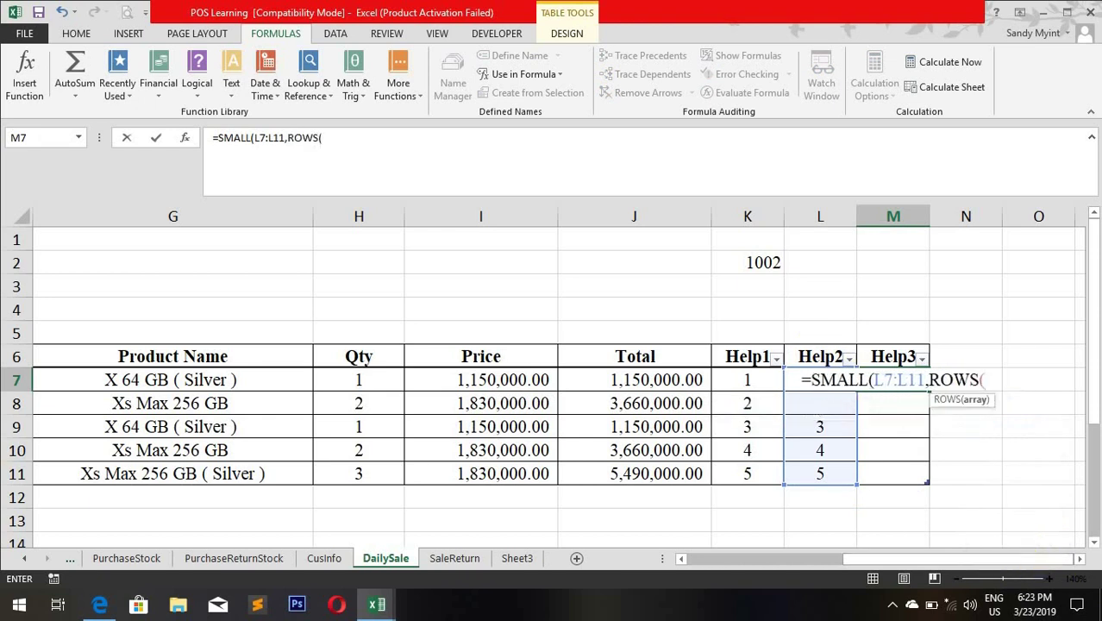
pyautogui.write('K7')
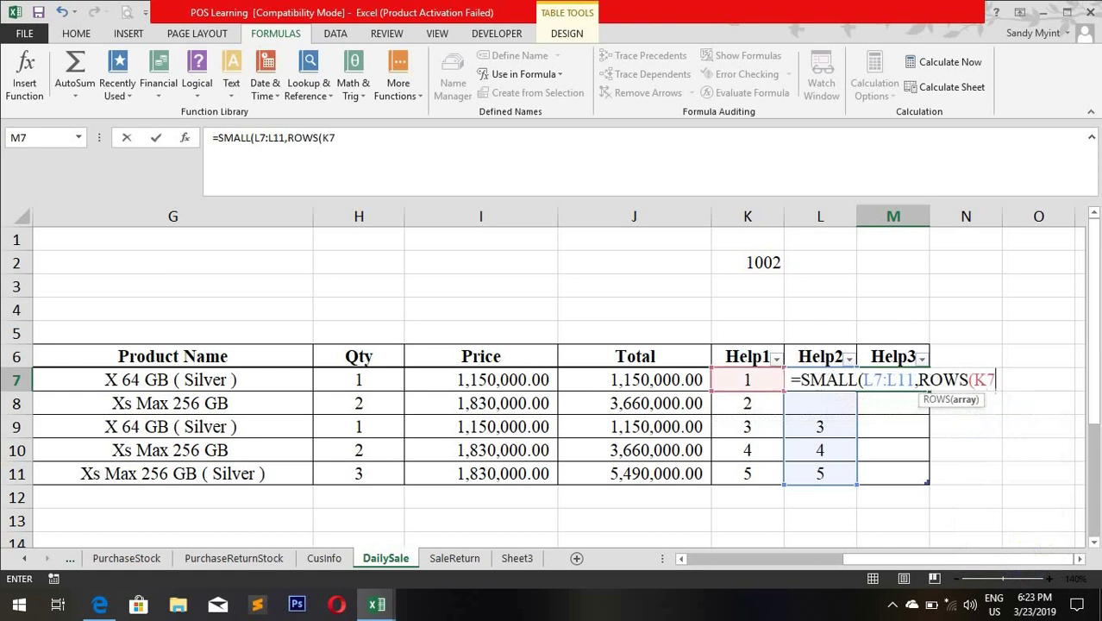
pyautogui.press('BackSpace')
pyautogui.press('BackSpace')
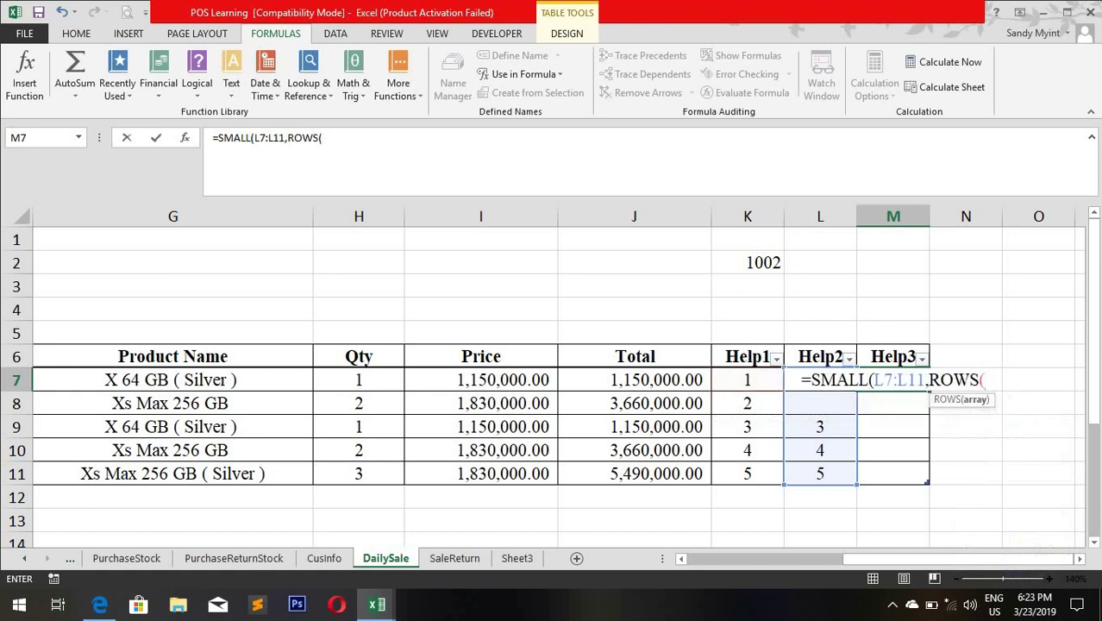
pyautogui.write('k')
pyautogui.press('BackSpace')
pyautogui.write('l')
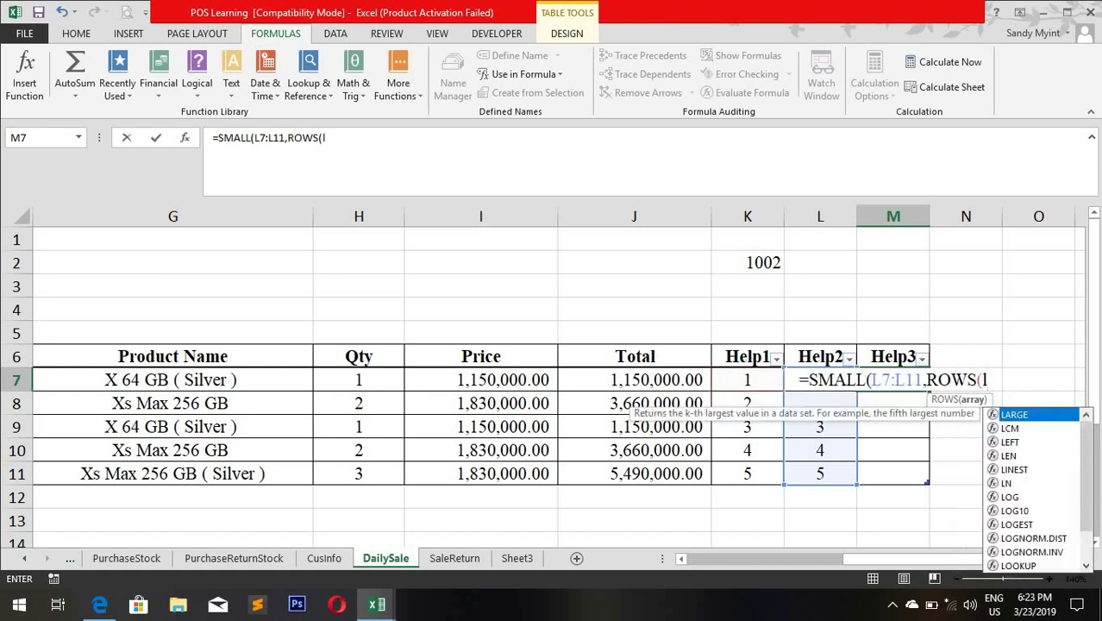
pyautogui.write('7:l7')
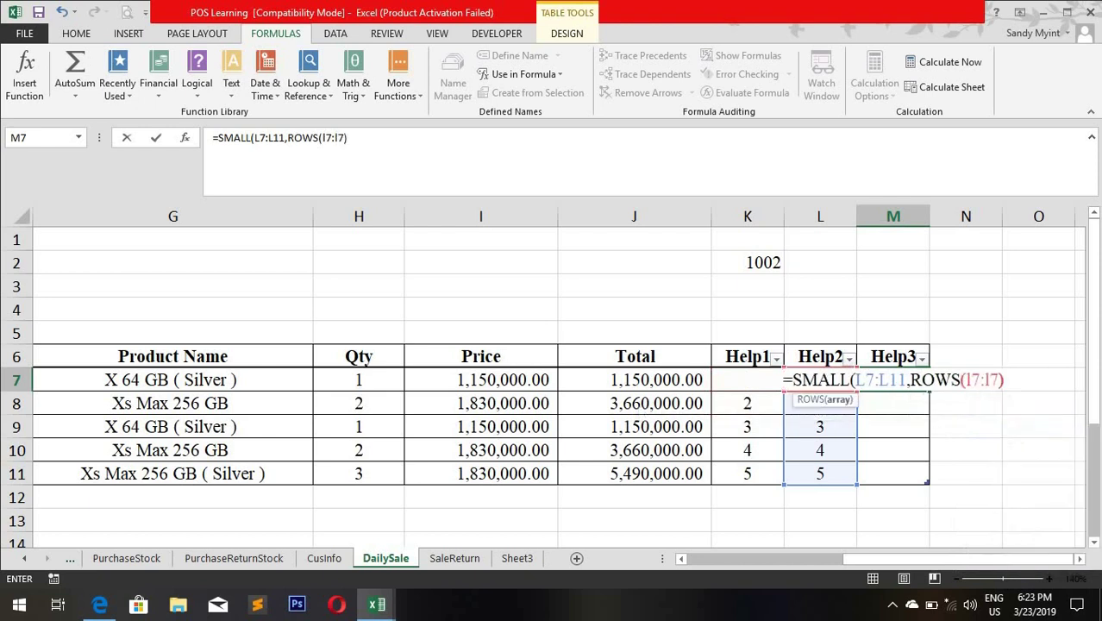
# Step: Make the first L7 reference inside ROWS absolute and enter the Help3 formula as =SMALL(L7:L11,ROWS($L$7:L7)), accepting the closing-bracket correction
pyautogui.click(975, 380)
pyautogui.press('F4')
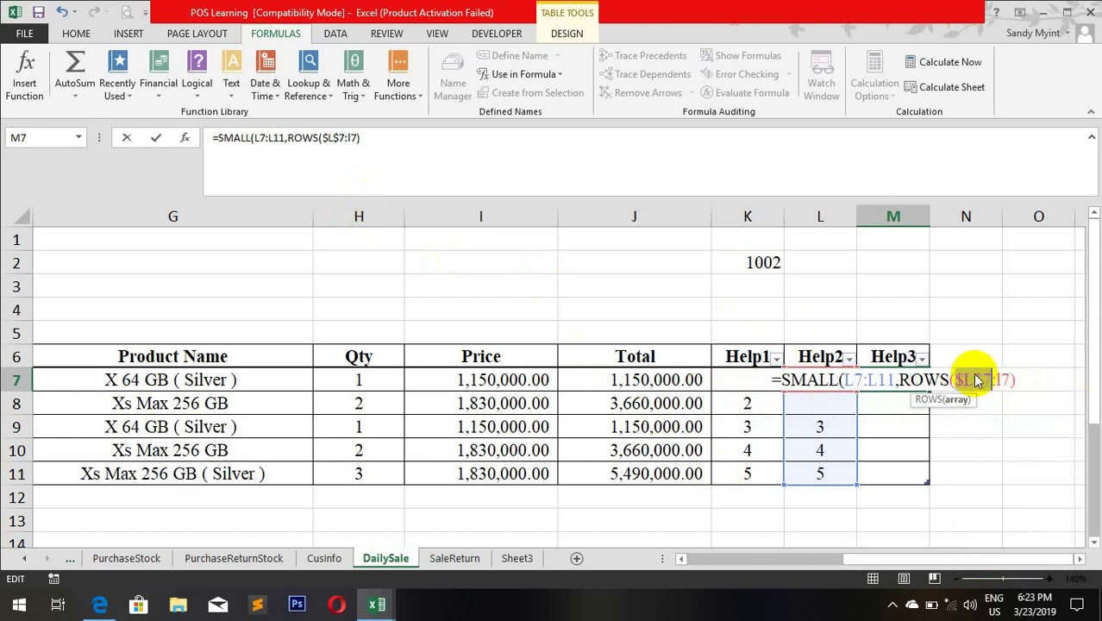
pyautogui.press('Return')
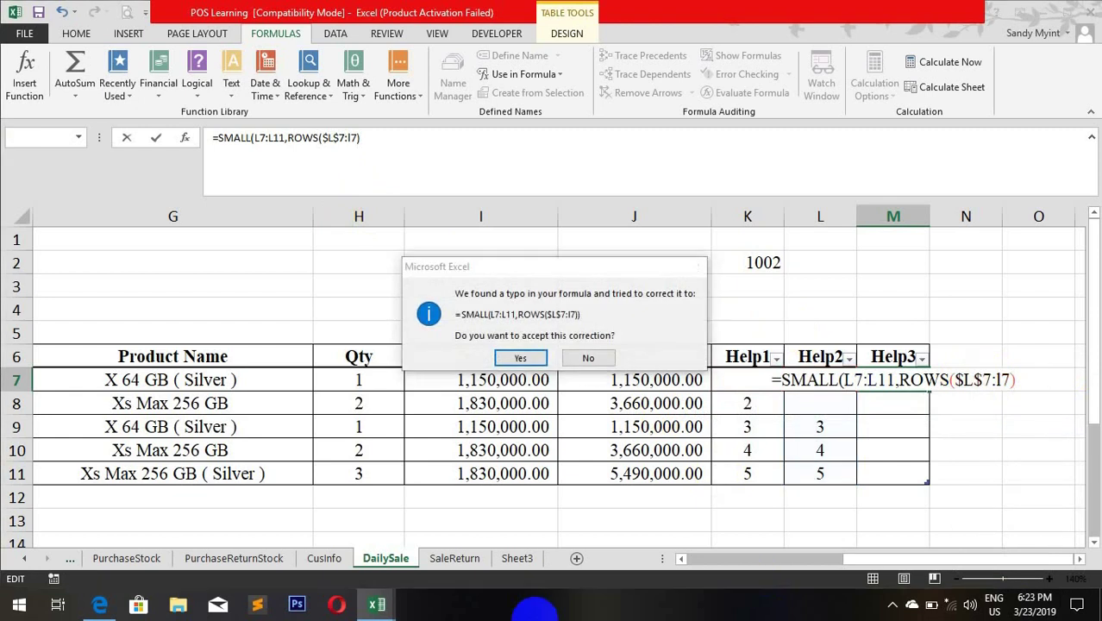
pyautogui.press('Return')
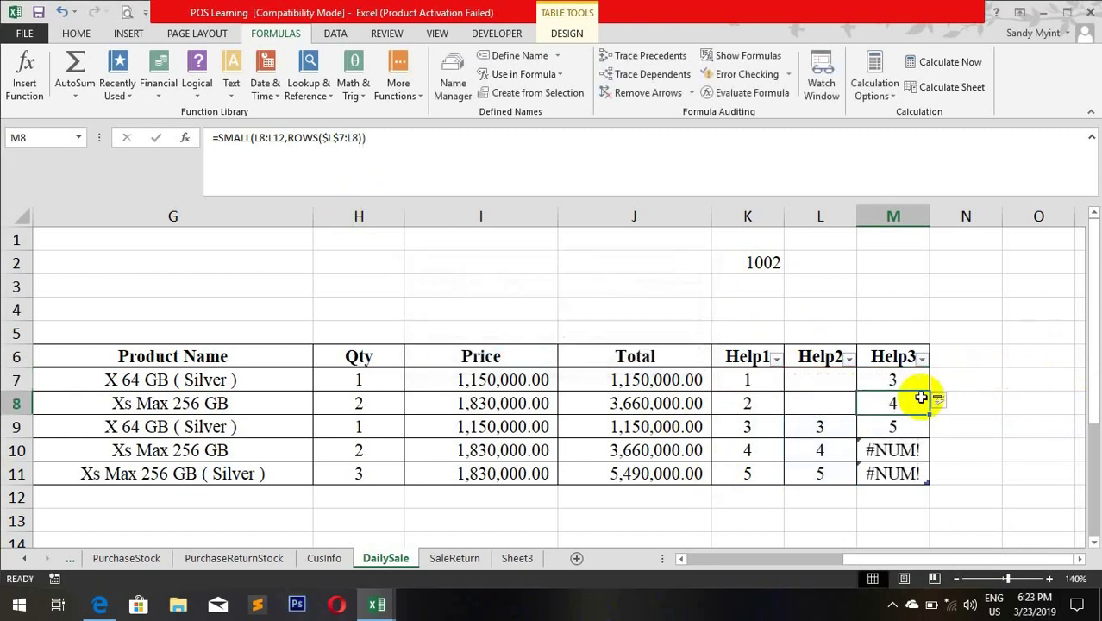
# Step: Compare the Help3 results in M7, M10 and M11 with the Help1 numbers in K9 to K11
pyautogui.click(897, 380)
pyautogui.click(753, 429)
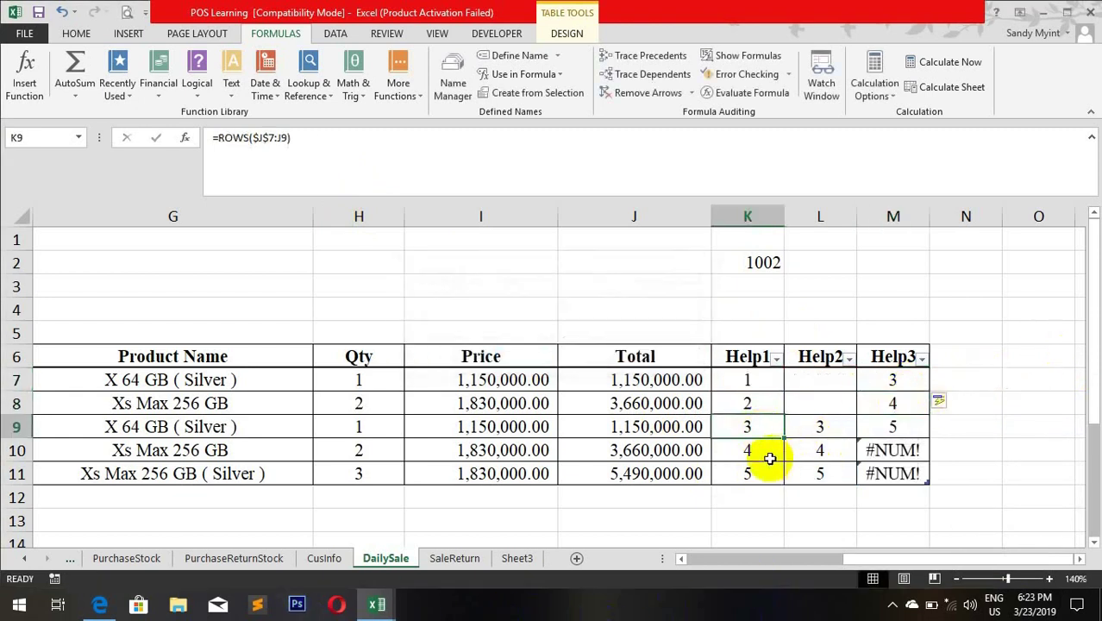
pyautogui.click(767, 452)
pyautogui.click(773, 477)
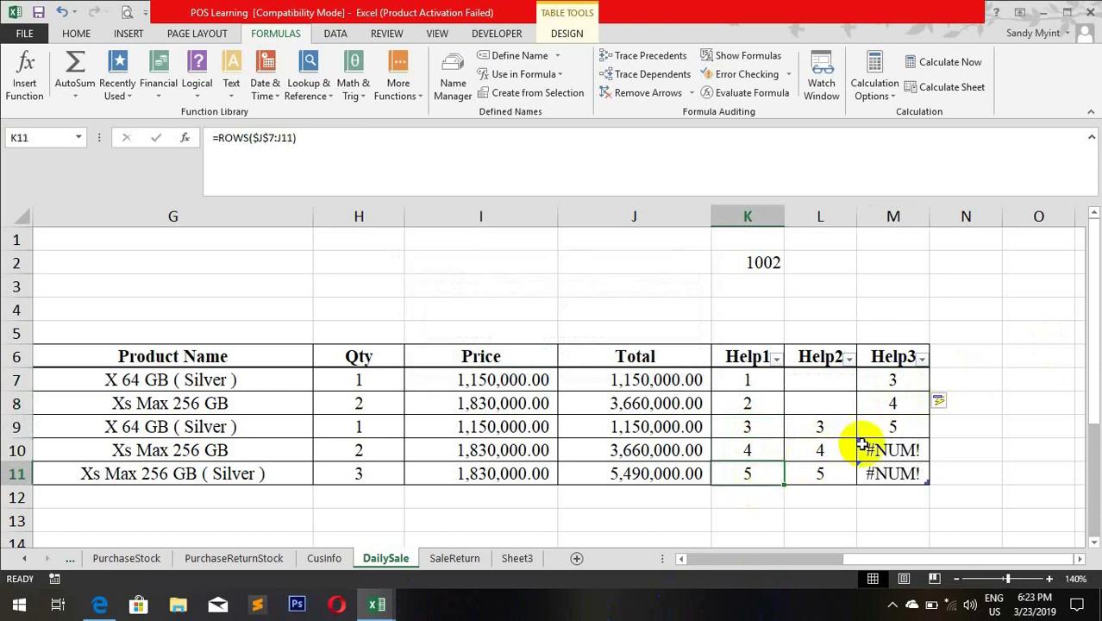
pyautogui.click(889, 449)
pyautogui.click(911, 476)
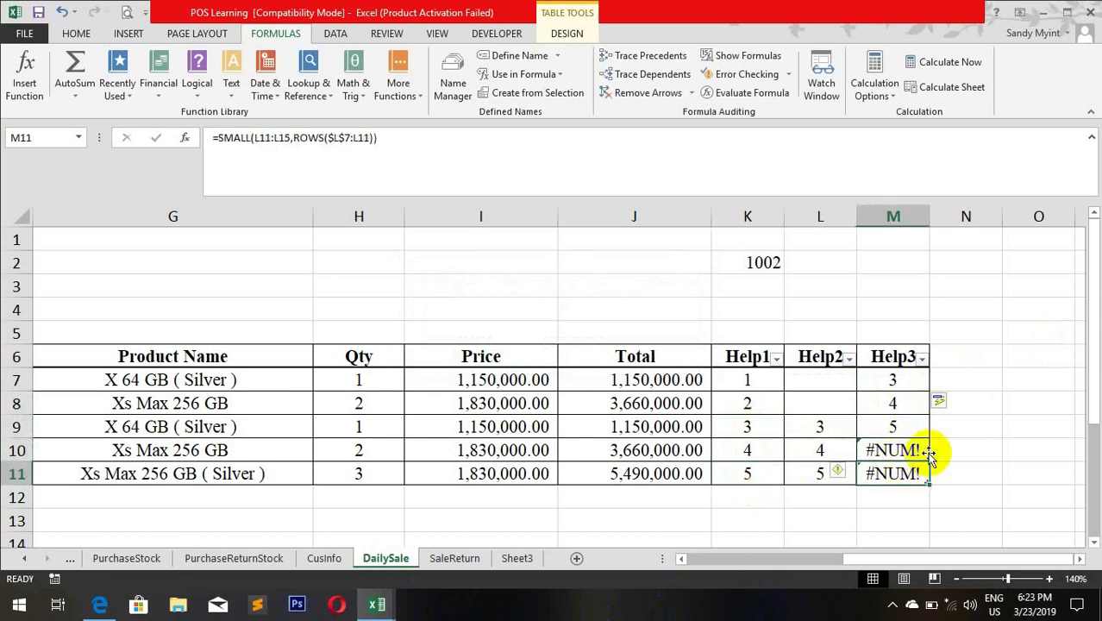
# Step: Wrap the M7 formula in IFERROR with a blank fallback, giving =IFERROR(SMALL(L7:L11,ROWS($L$7:L7)),"")
pyautogui.click(906, 381)
pyautogui.doubleClick(922, 381)
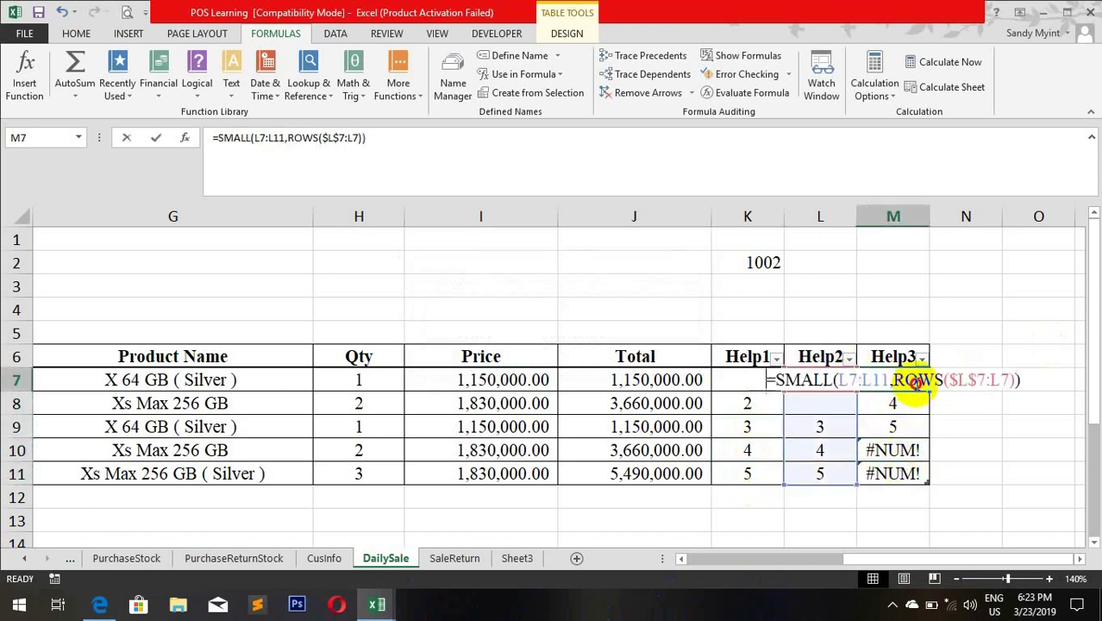
pyautogui.click(774, 381)
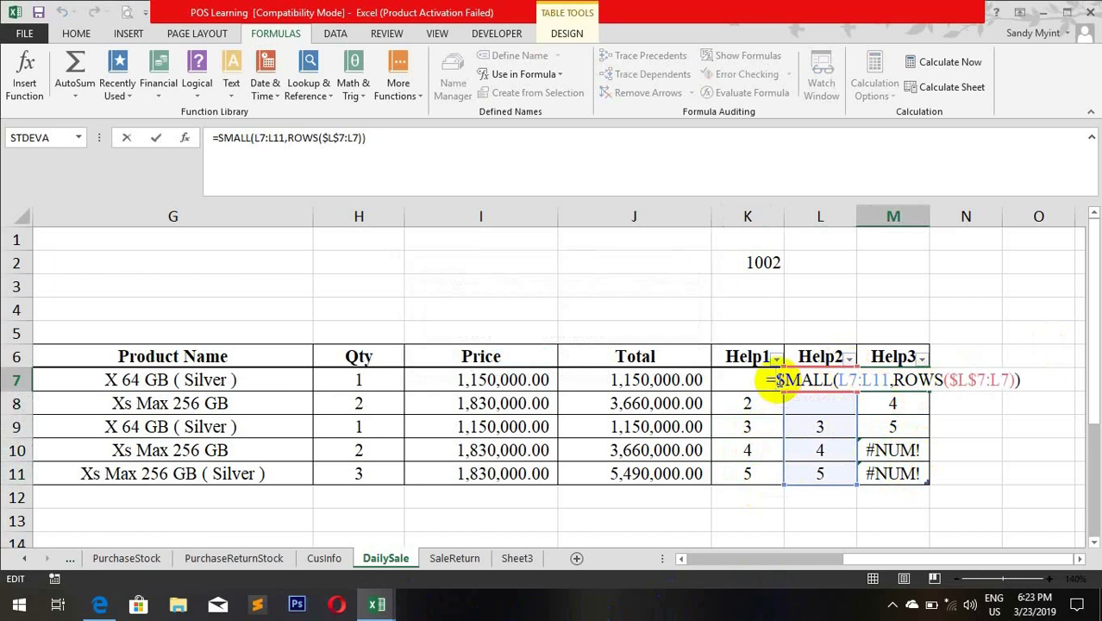
pyautogui.write('if')
pyautogui.press('Down')
pyautogui.press('Tab')
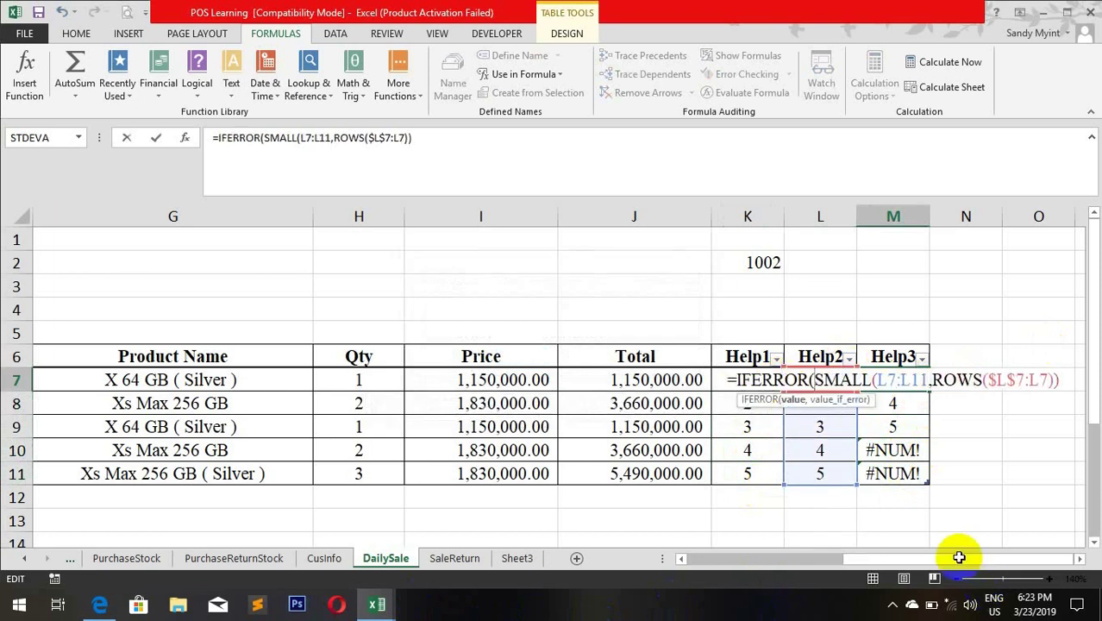
pyautogui.click(1062, 381)
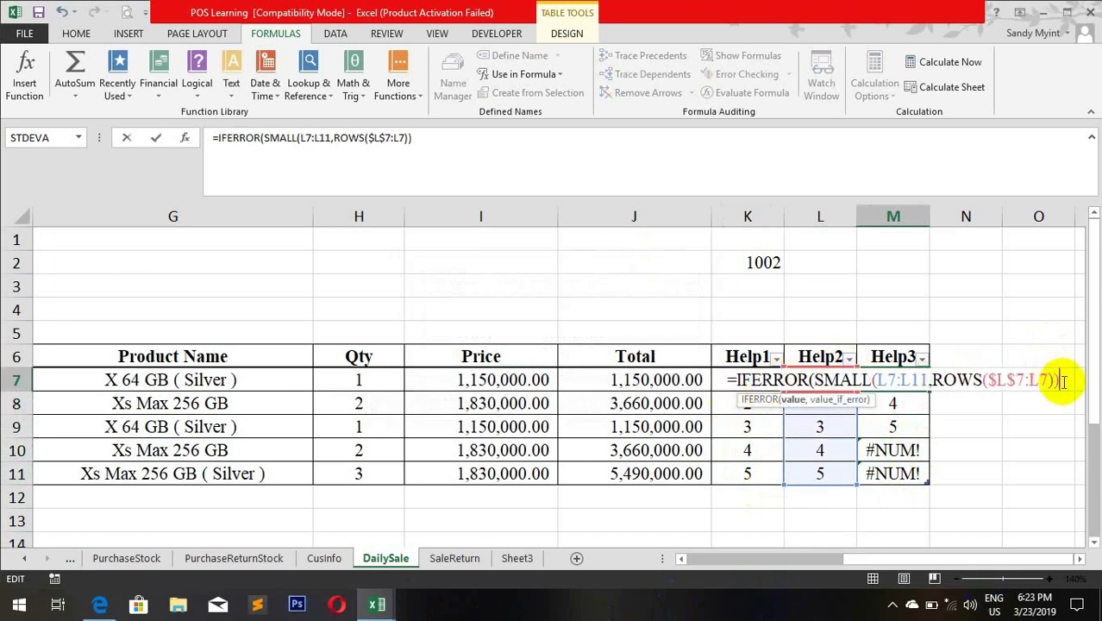
pyautogui.write(',"")')
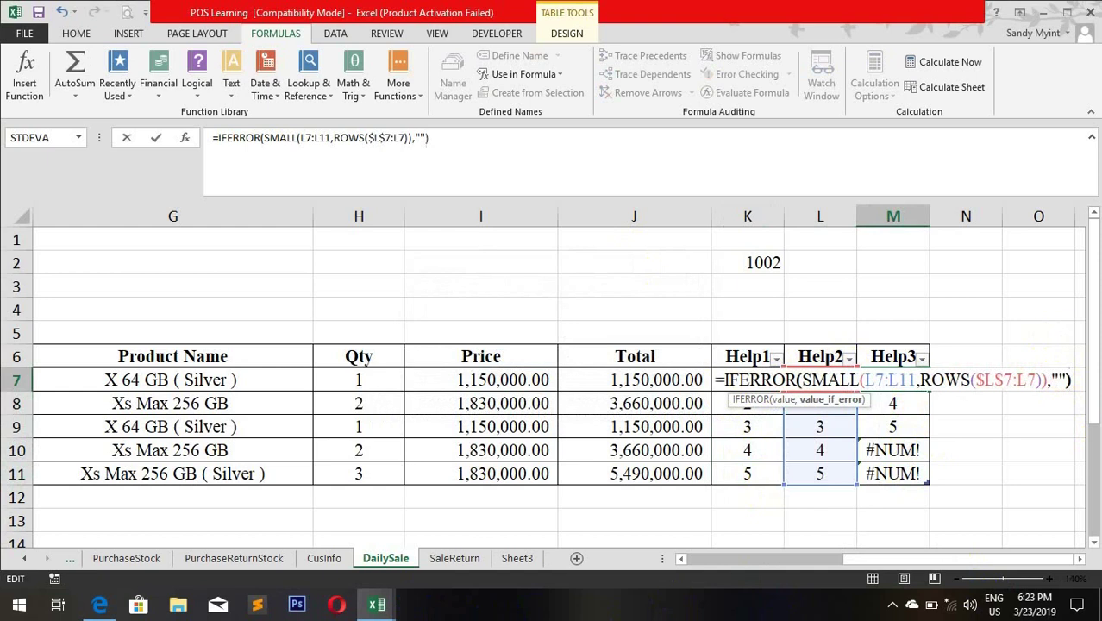
pyautogui.press('Return')
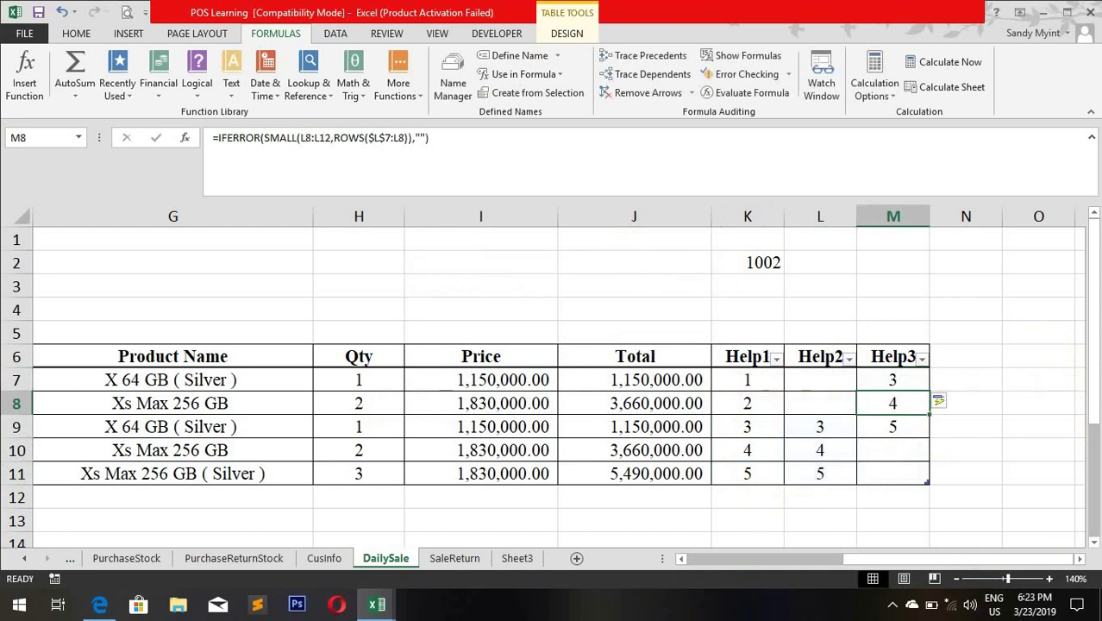
# Step: Set the lookup voucher number in K2 to 1001 and check the Help2 and Help3 columns
pyautogui.click(740, 255)
pyautogui.write('100')
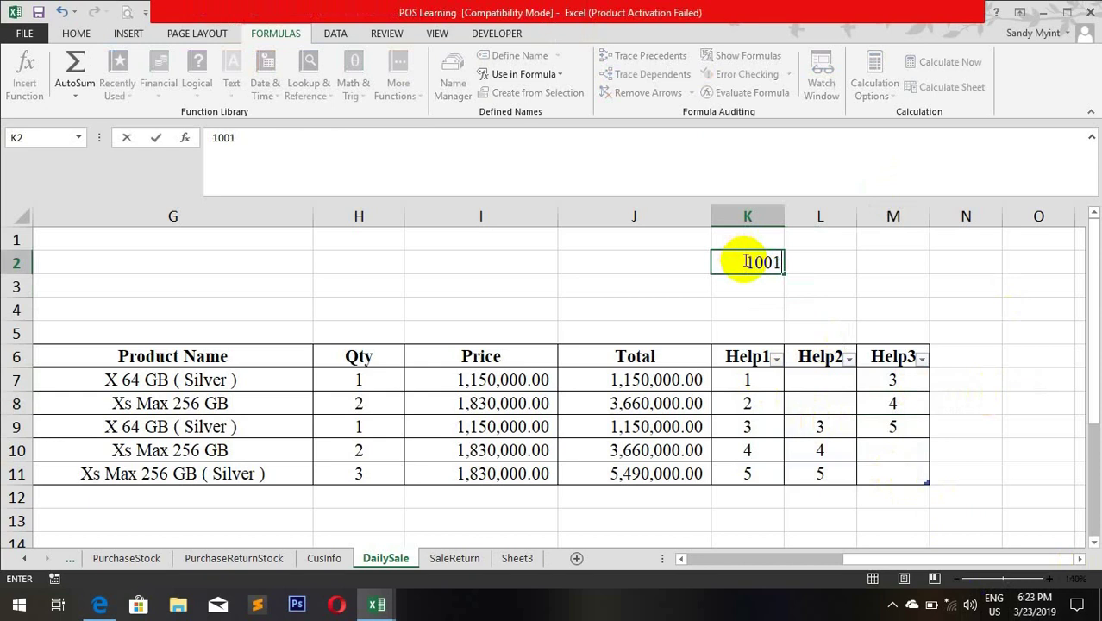
pyautogui.press('Return')
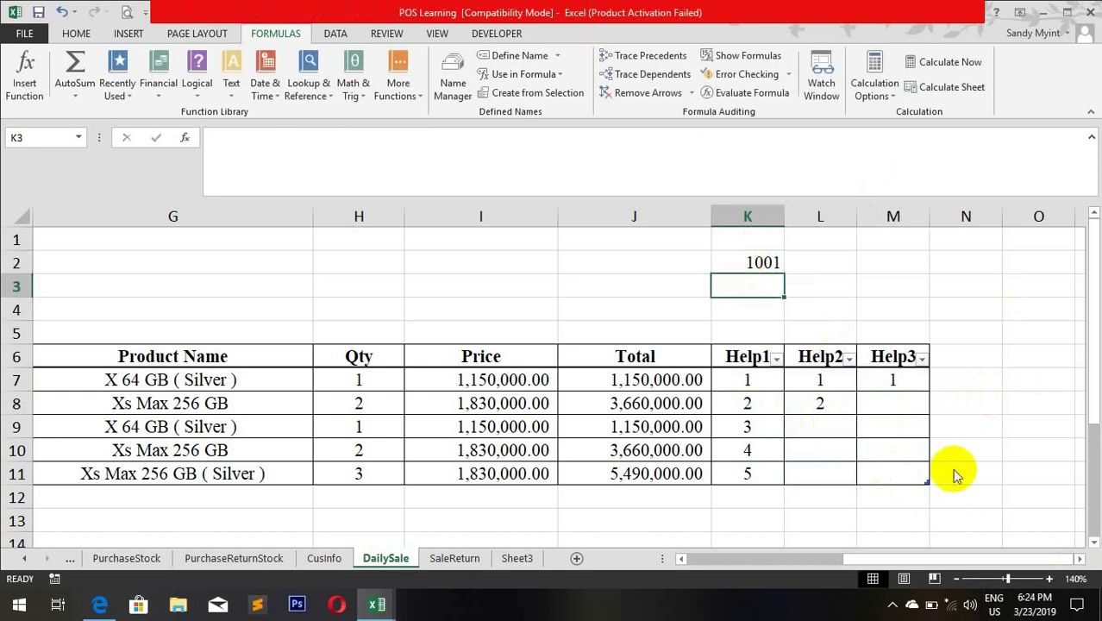
pyautogui.click(1039, 606)
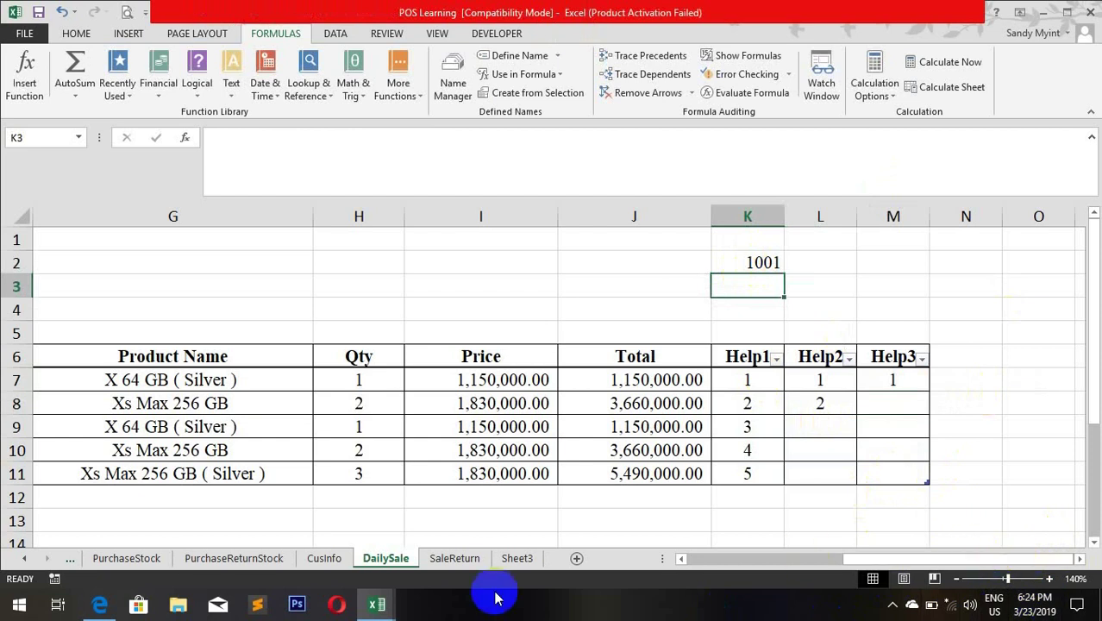
# Step: Rename Sheet3 as Voucher
pyautogui.click(518, 558)
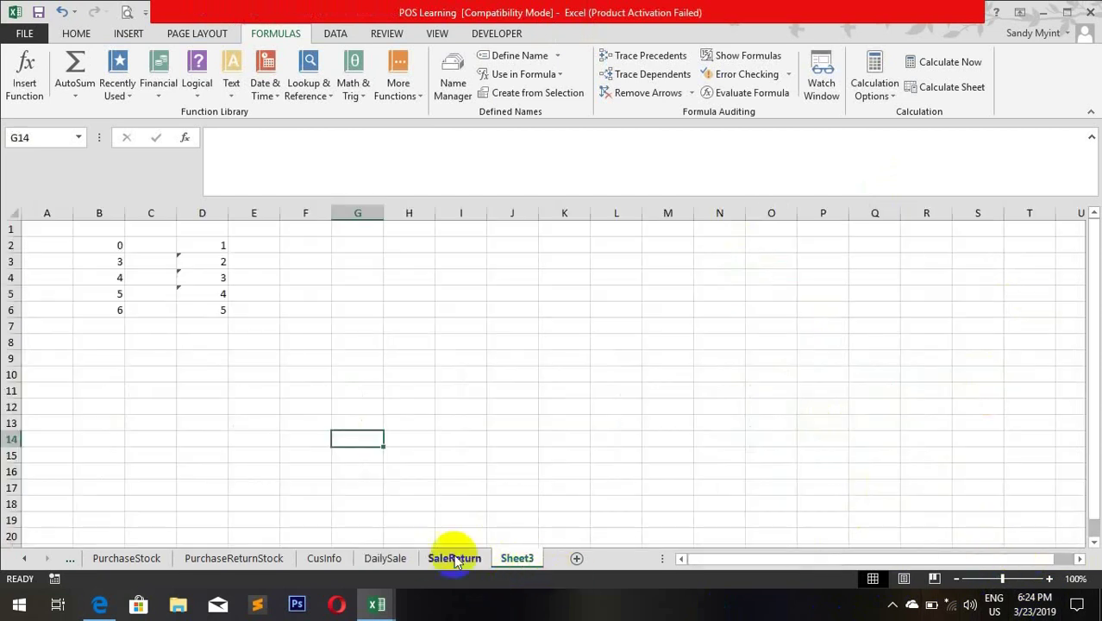
pyautogui.doubleClick(517, 558)
pyautogui.write('C')
pyautogui.press('BackSpace')
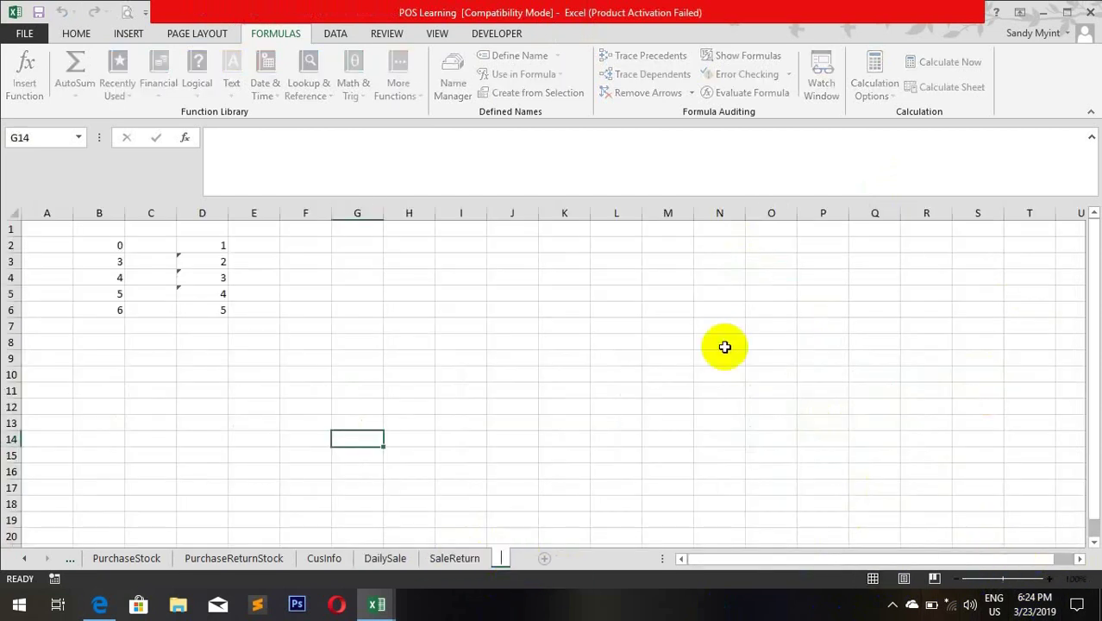
pyautogui.write('Voucher')
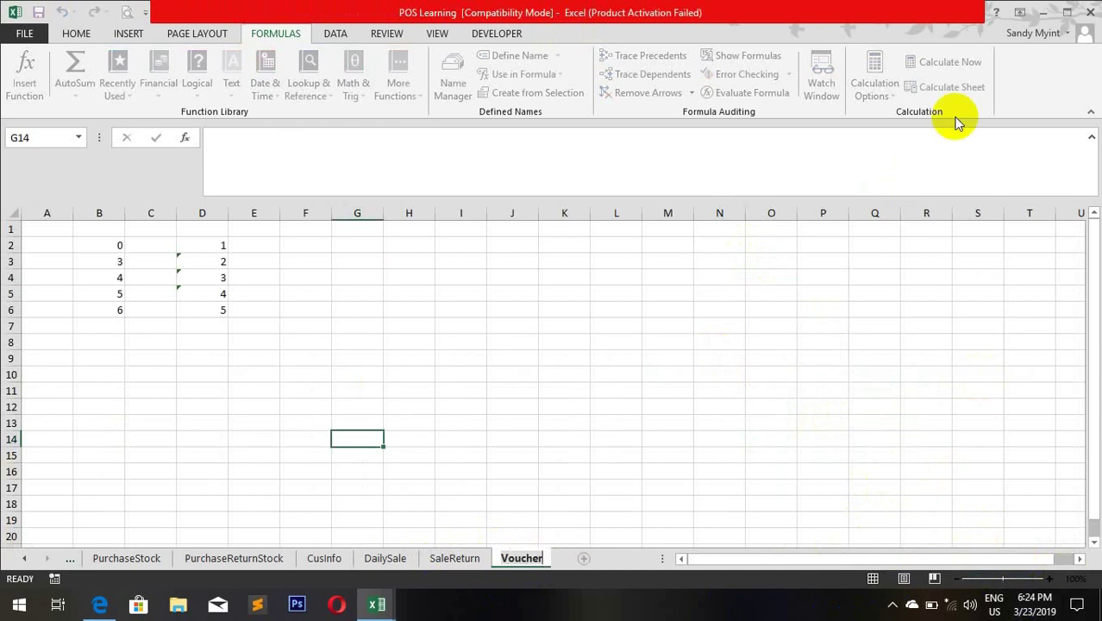
pyautogui.press('Return')
# Step: Clear the leftover numbers in columns B to D of the Voucher sheet
pyautogui.click(467, 272)
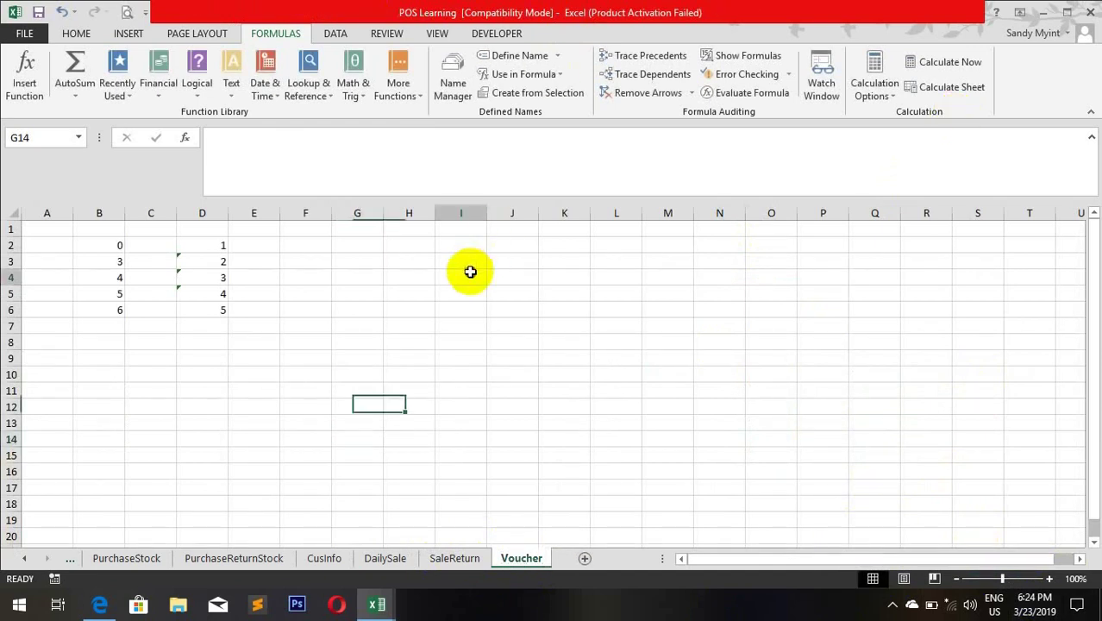
pyautogui.click(118, 249)
pyautogui.moveTo(117, 256); pyautogui.dragTo(220, 325)
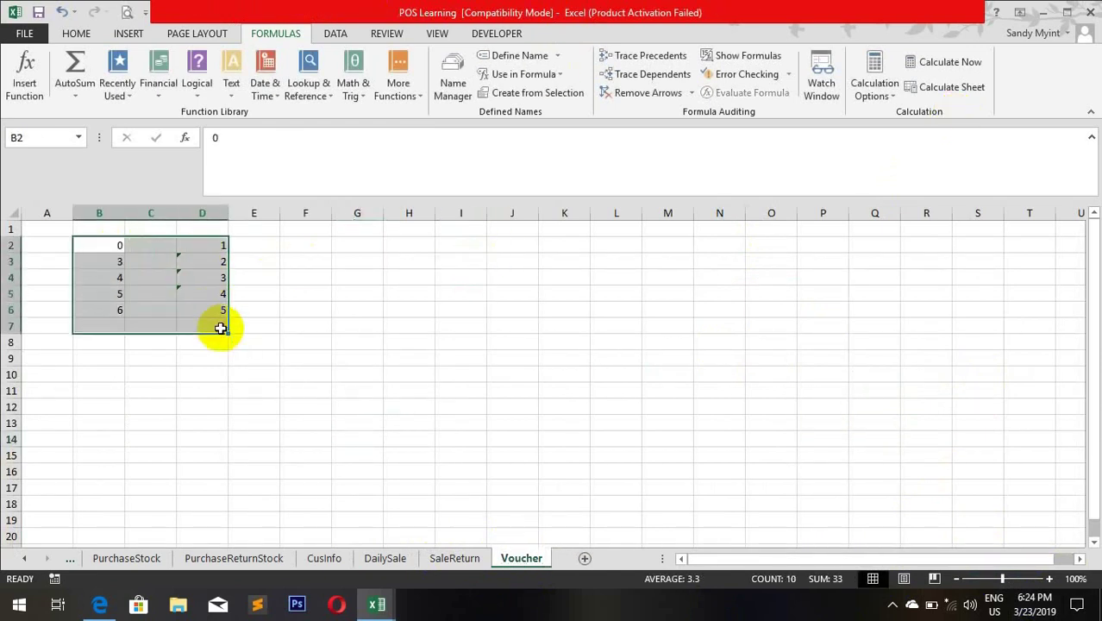
pyautogui.press('Delete')
pyautogui.click(212, 470)
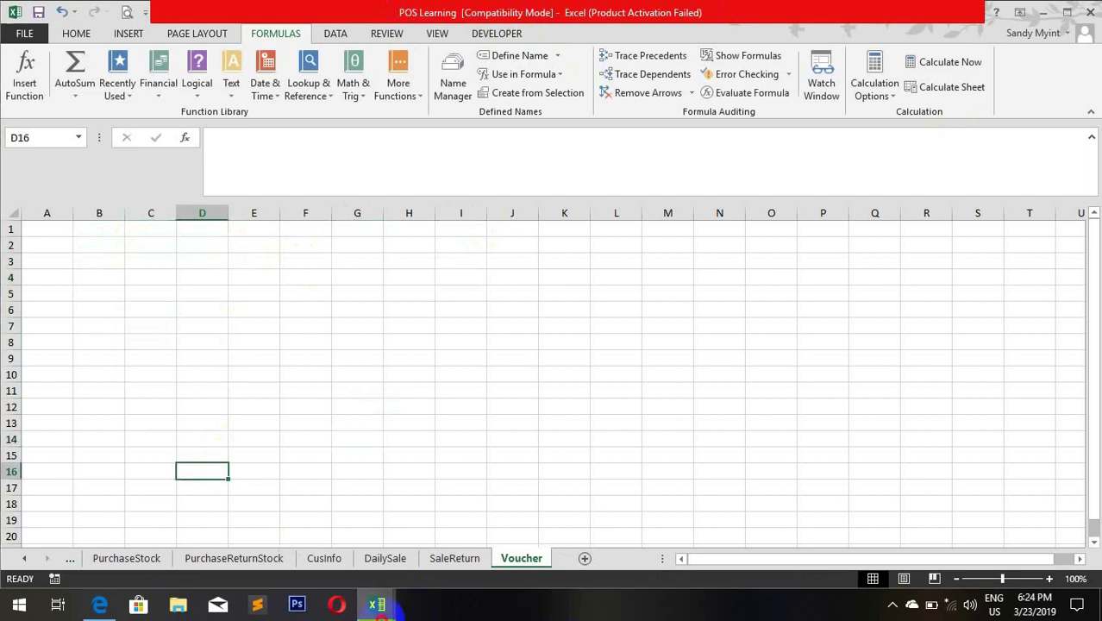
# Step: Switch to the POS workbook and copy the item table's header row, No through Total, from its Voucher sheet
pyautogui.moveTo(377, 604)
pyautogui.click(460, 556)
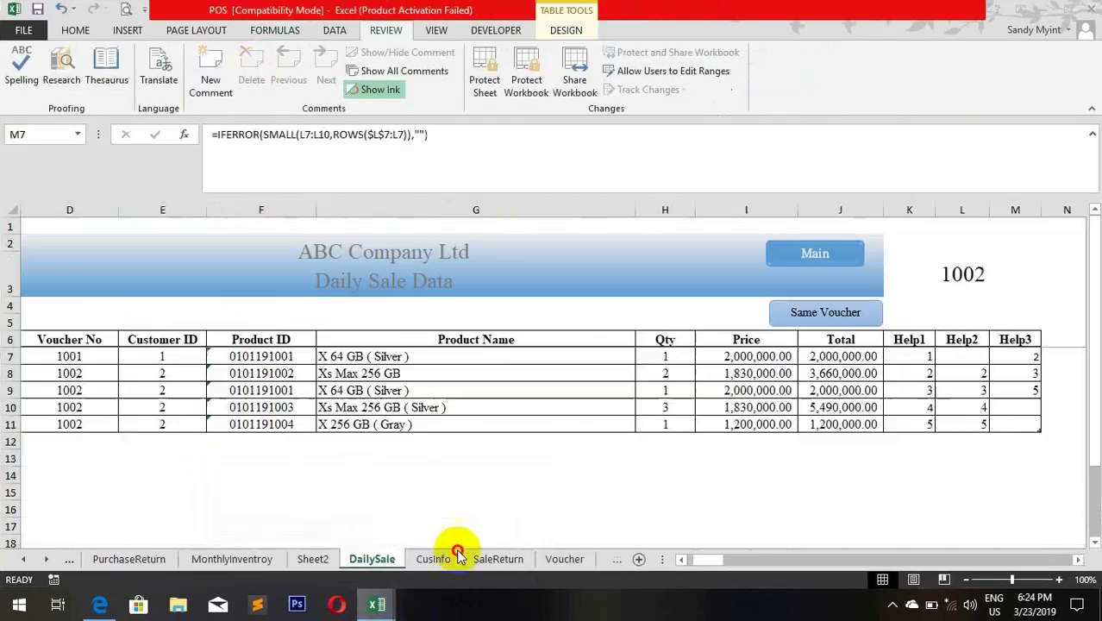
pyautogui.click(565, 559)
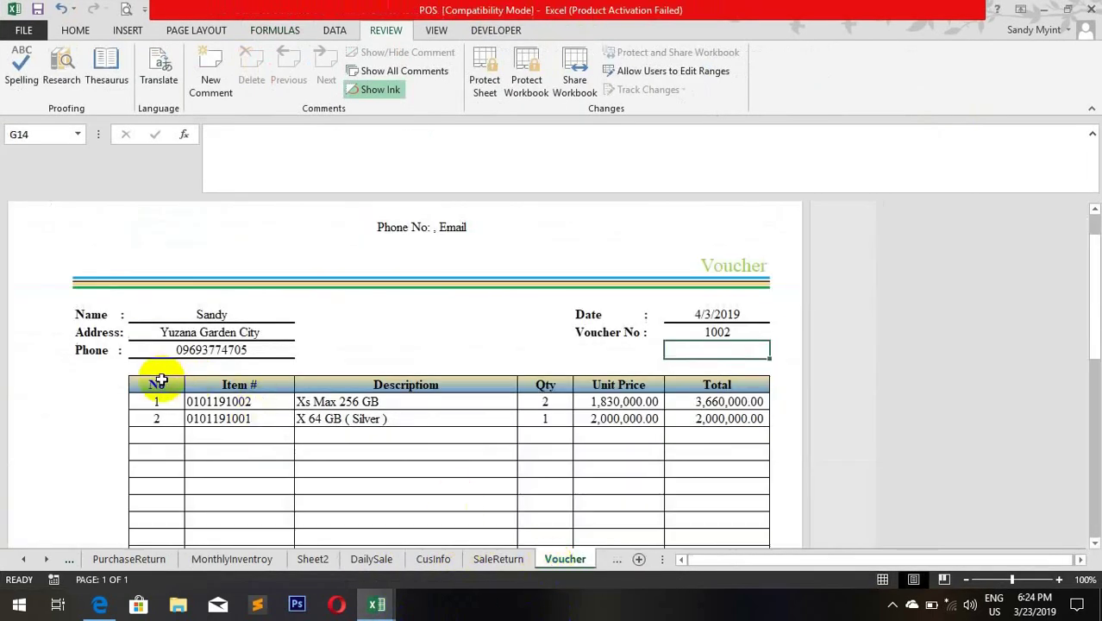
pyautogui.moveTo(160, 382); pyautogui.dragTo(718, 385)
pyautogui.hotkey('ctrl', 'c')
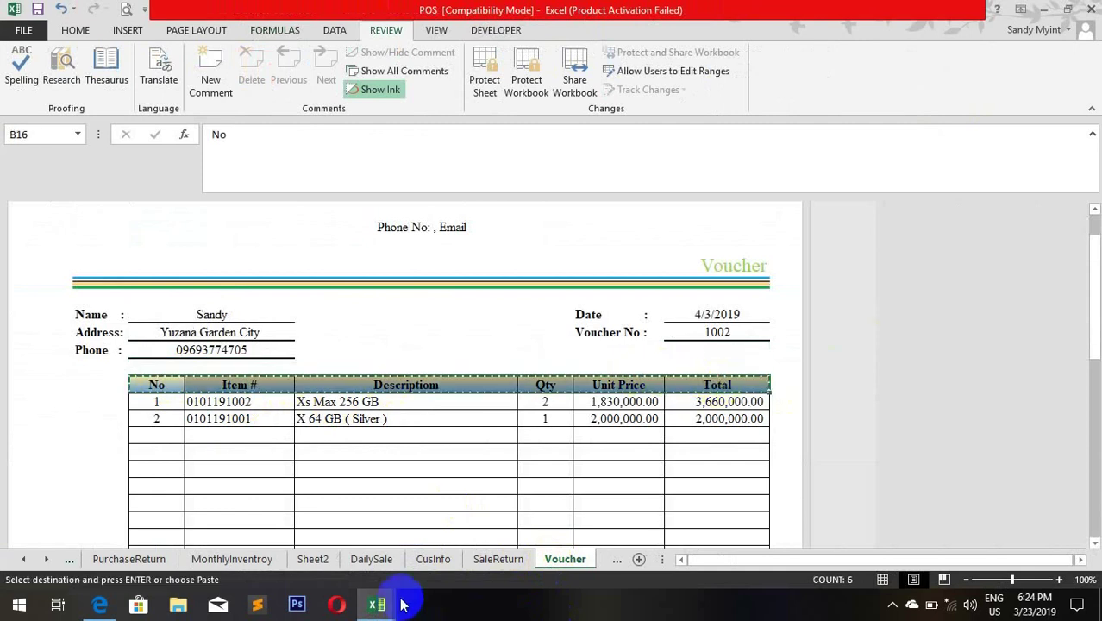
# Step: Return to the POS Learning workbook and paste the copied header row into its Voucher sheet starting at B11
pyautogui.moveTo(374, 599)
pyautogui.click(358, 544)
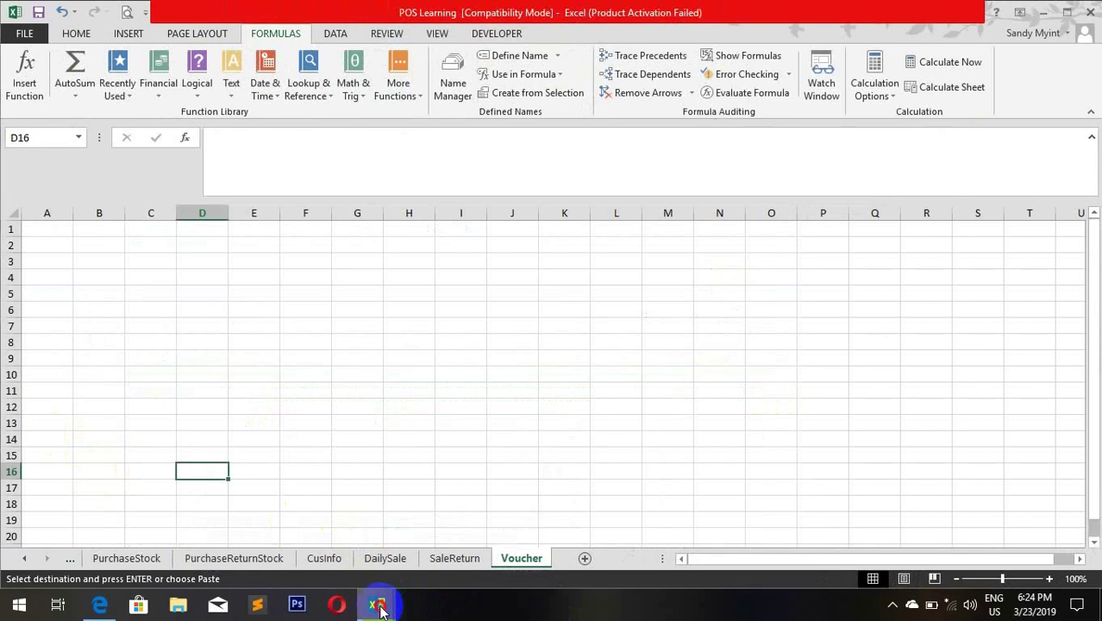
pyautogui.moveTo(374, 598)
pyautogui.click(444, 554)
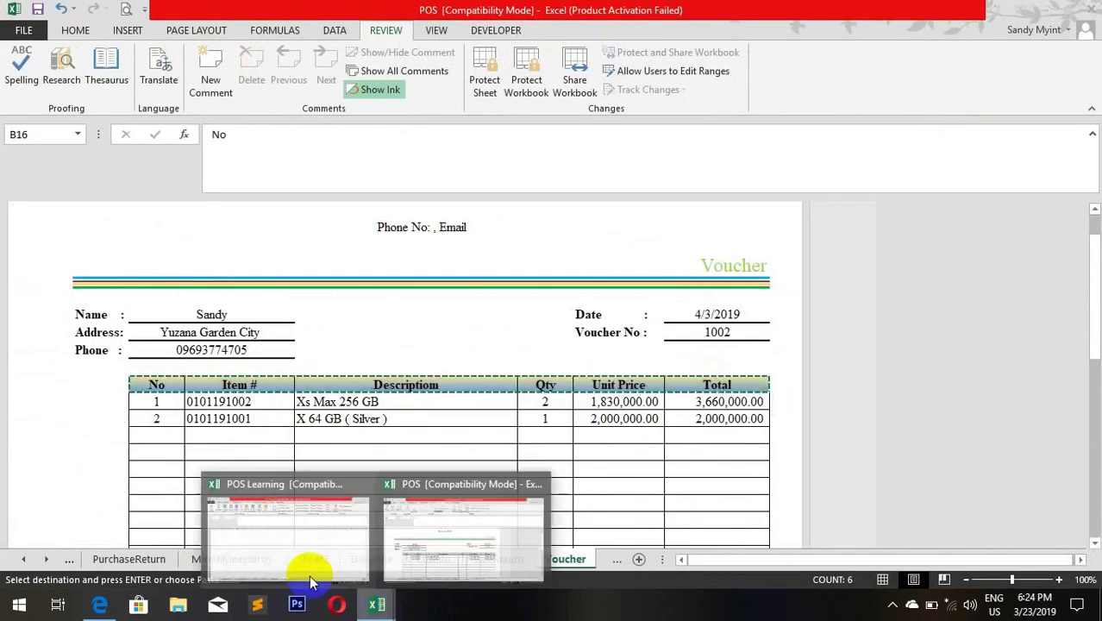
pyautogui.click(307, 565)
pyautogui.click(130, 386)
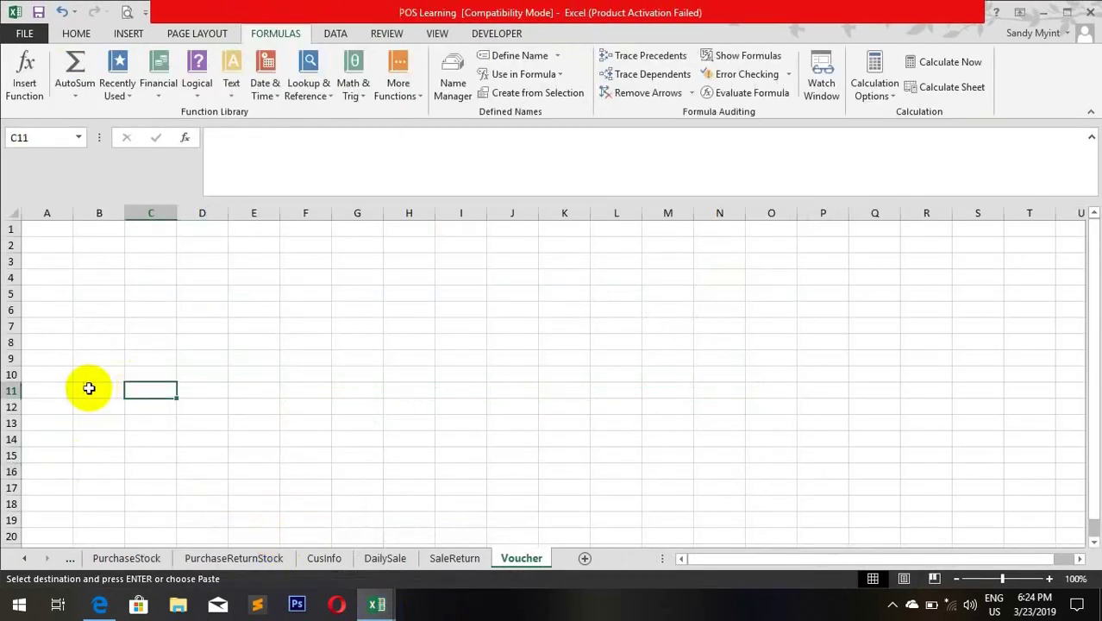
pyautogui.click(88, 388)
pyautogui.hotkey('ctrl', 'v')
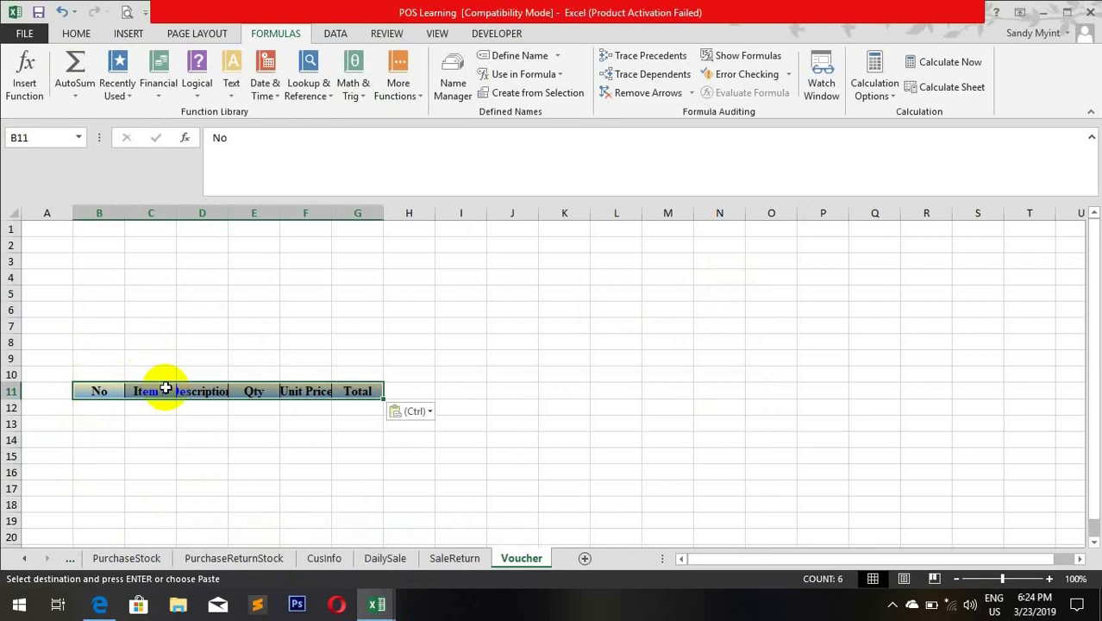
# Step: Undo the formatted header paste and paste the header row at B11 again with Paste Special as values only
pyautogui.hotkey('ctrl', 'z')
pyautogui.rightClick(95, 393)
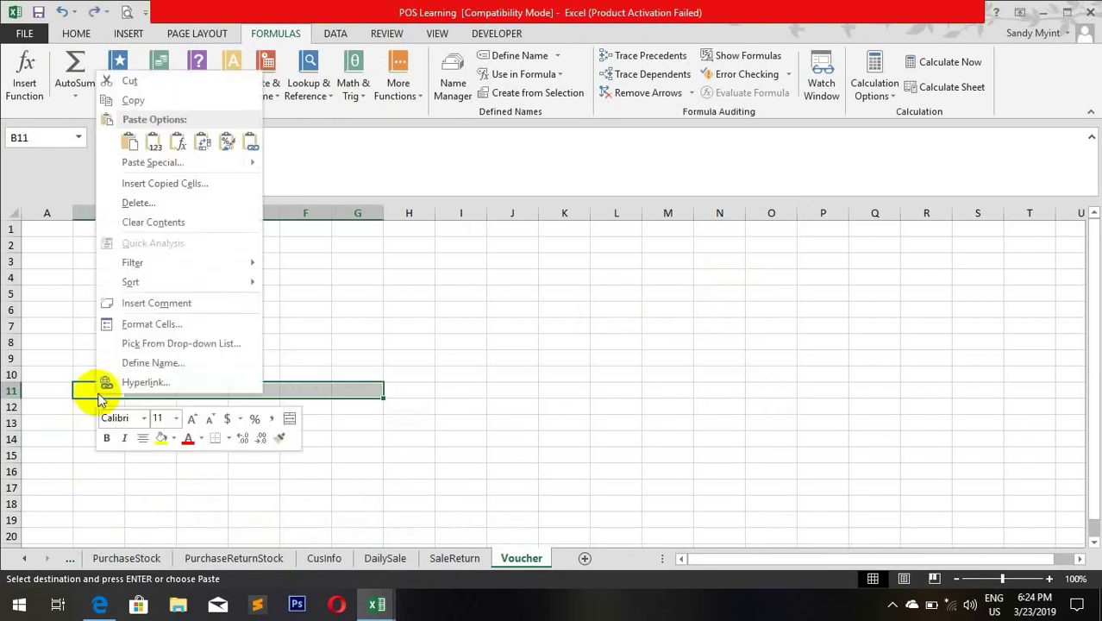
pyautogui.click(173, 166)
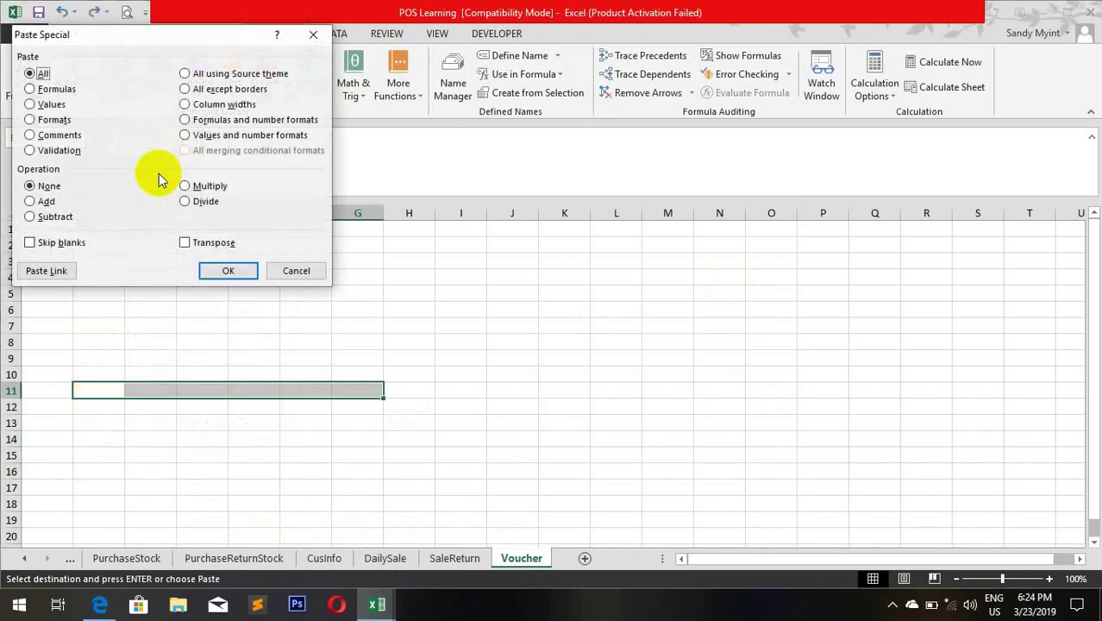
pyautogui.click(50, 104)
pyautogui.click(230, 271)
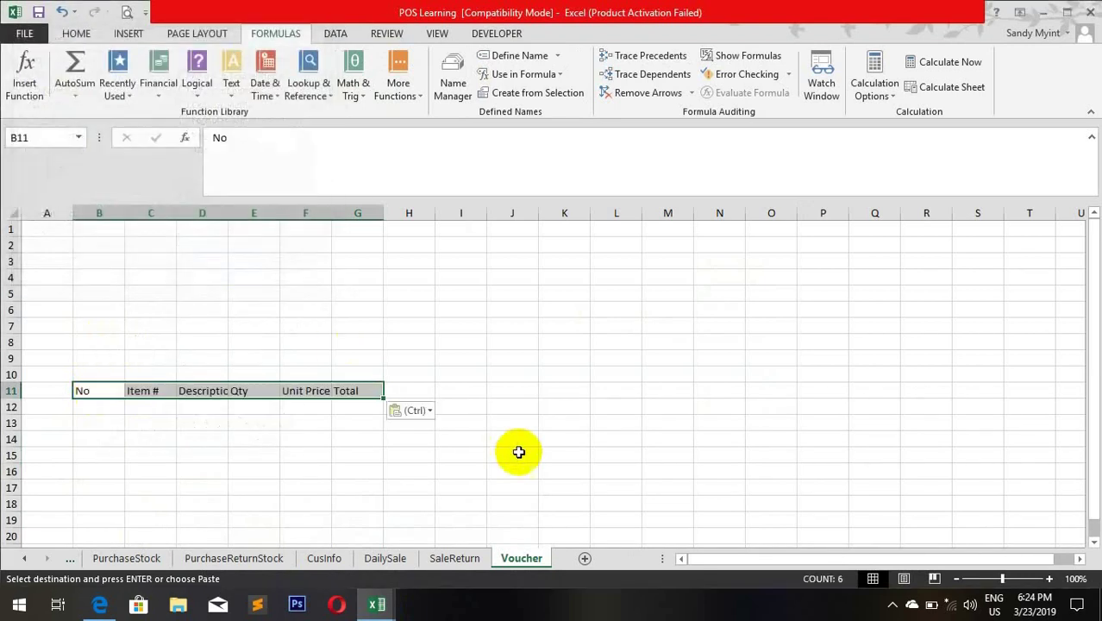
pyautogui.click(520, 449)
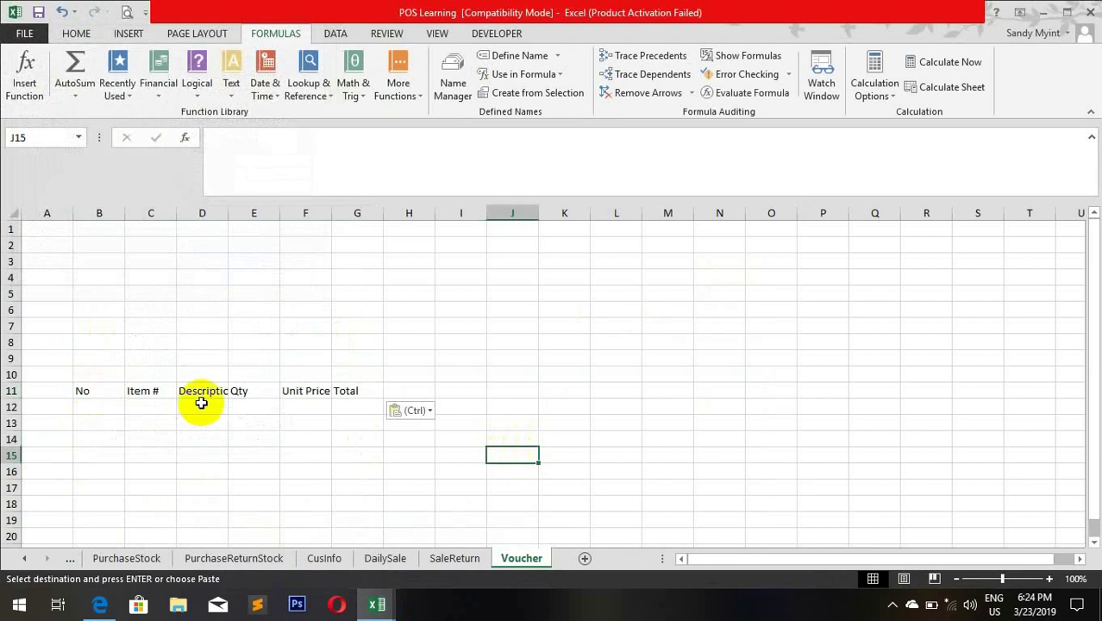
# Step: Widen columns D, F and G of the Voucher sheet to give Description, Unit Price and Total more room
pyautogui.click(99, 392)
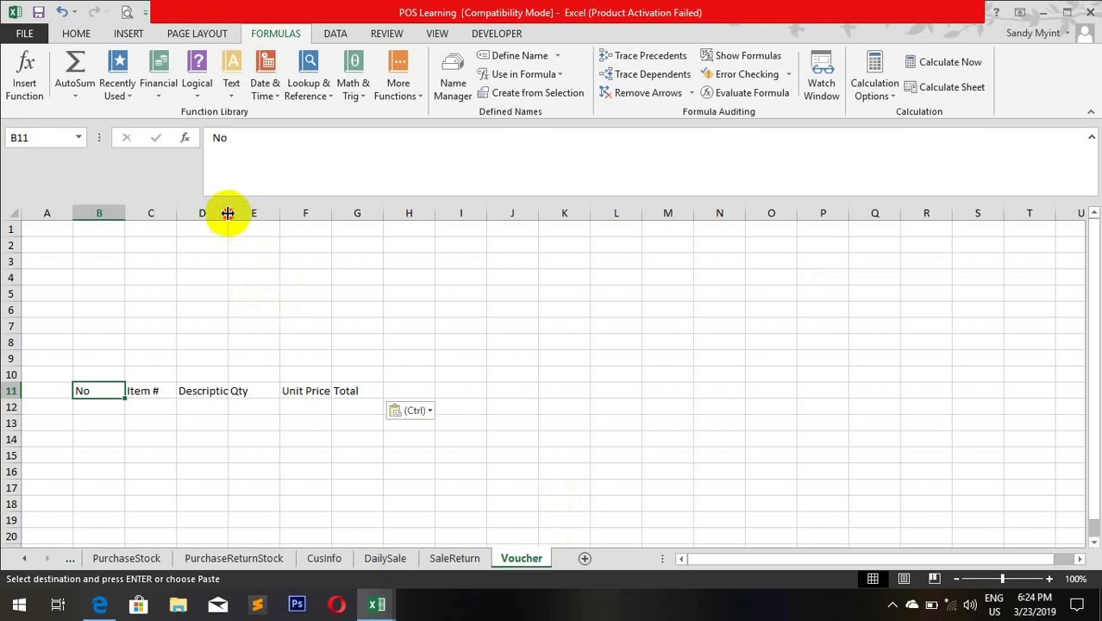
pyautogui.moveTo(228, 214); pyautogui.dragTo(301, 220)
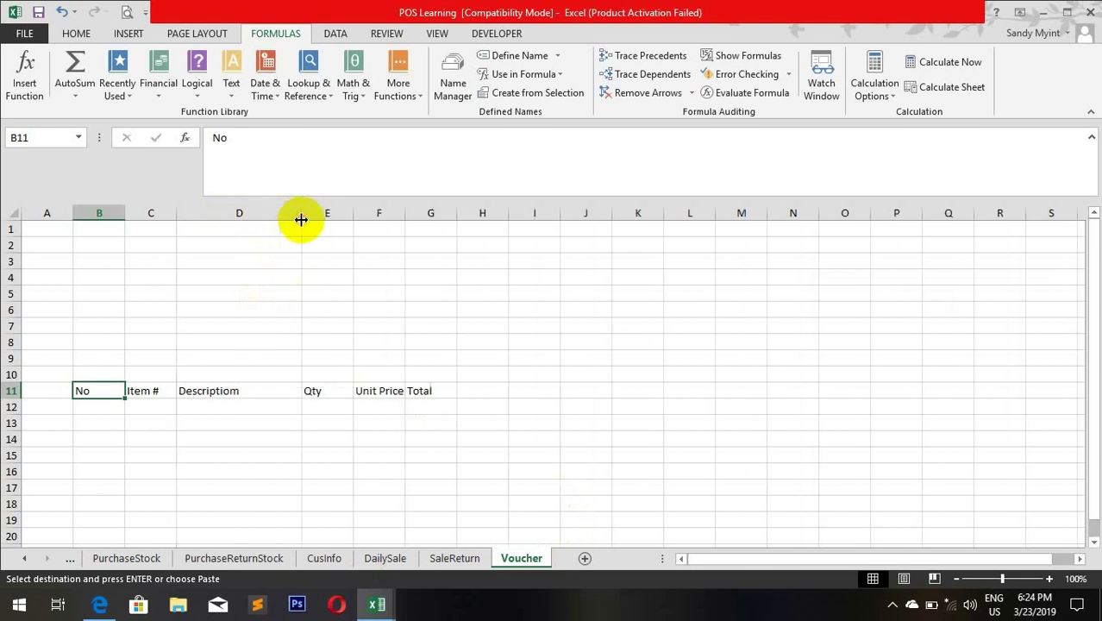
pyautogui.moveTo(302, 213); pyautogui.dragTo(341, 212)
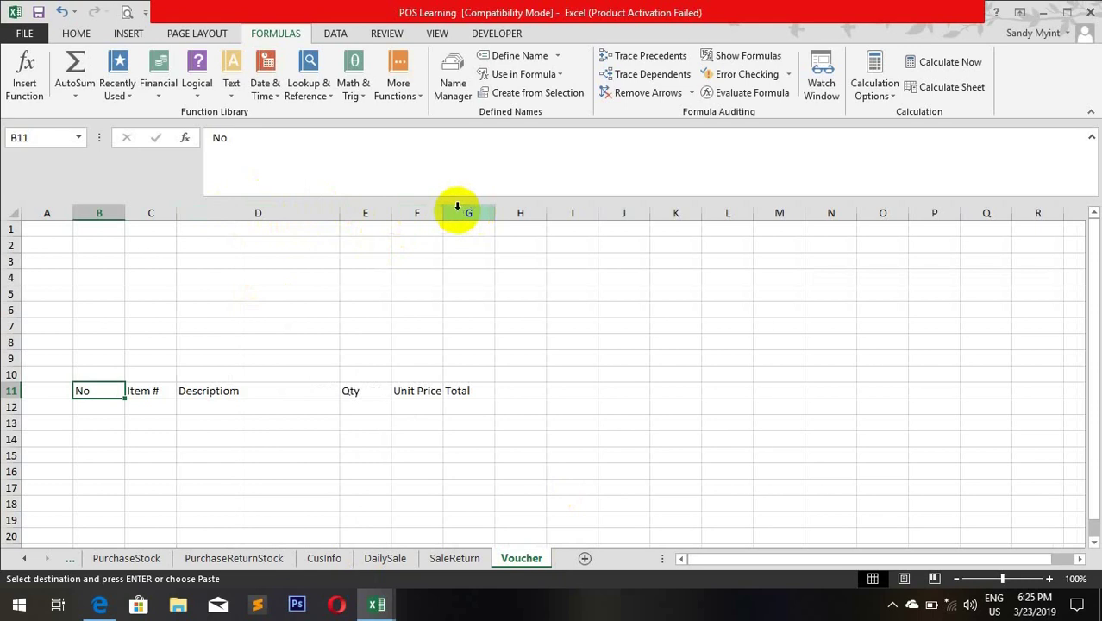
pyautogui.moveTo(441, 211); pyautogui.dragTo(643, 209)
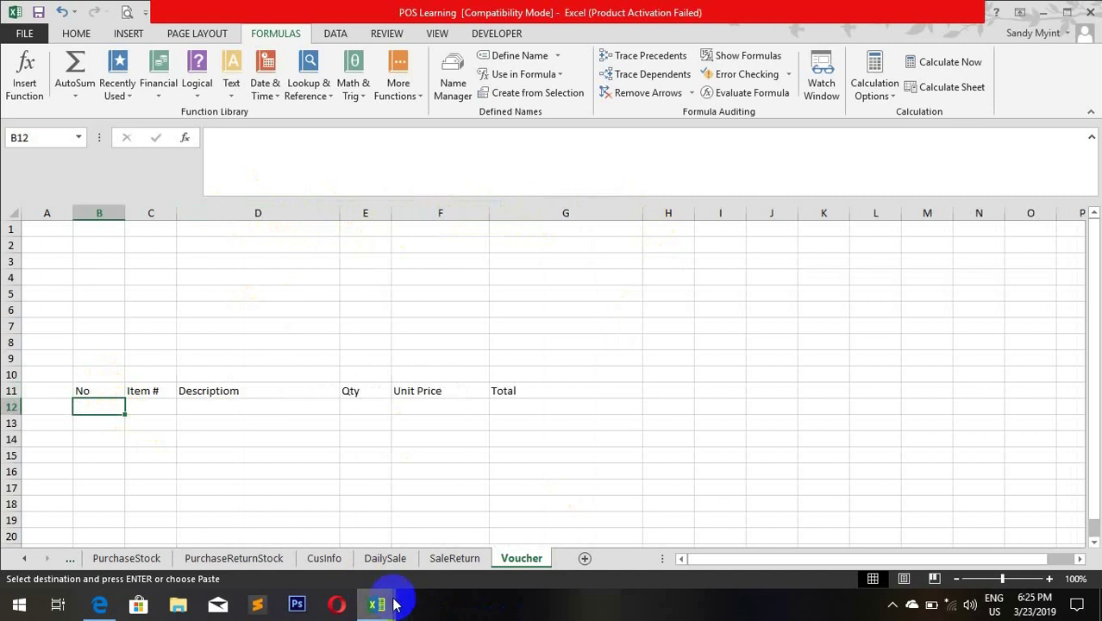
# Step: Switch to the POS workbook, copy its Voucher sheet from the item header row at B16 through the Thank You footer, and return to POS Learning
pyautogui.moveTo(376, 604)
pyautogui.click(419, 507)
pyautogui.moveTo(155, 385); pyautogui.dragTo(728, 539)
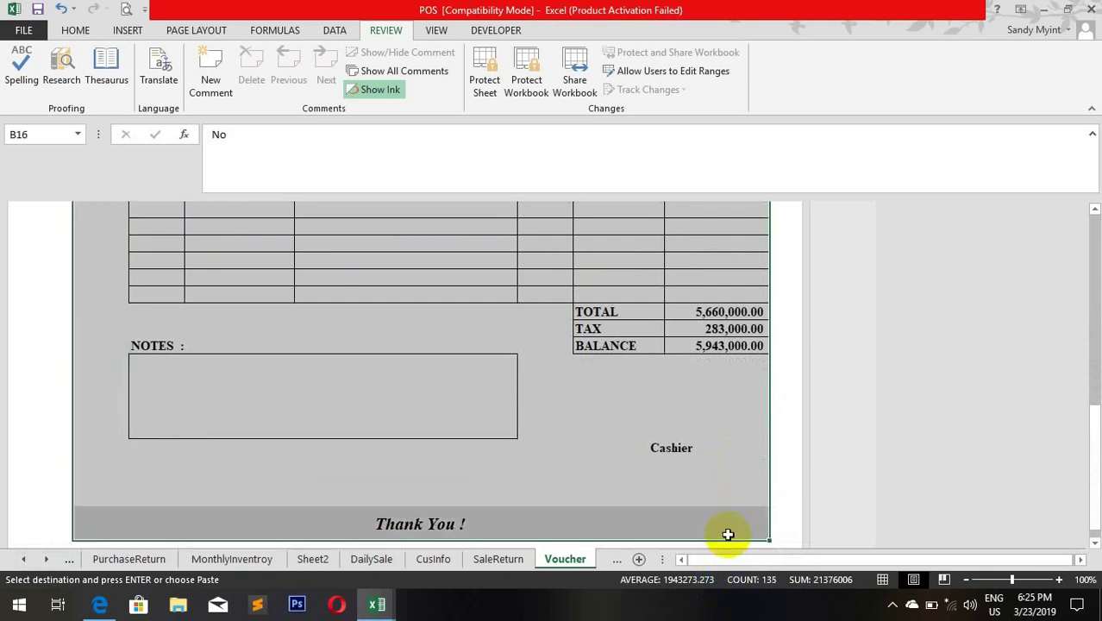
pyautogui.scroll(10, 601, 429)
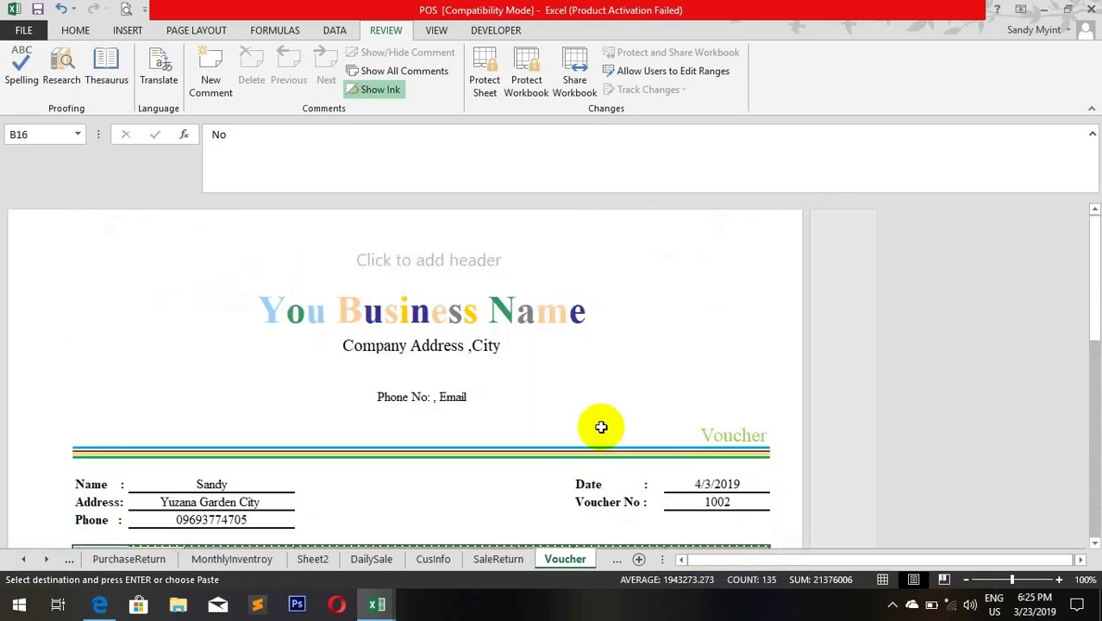
pyautogui.scroll(-10, 601, 429)
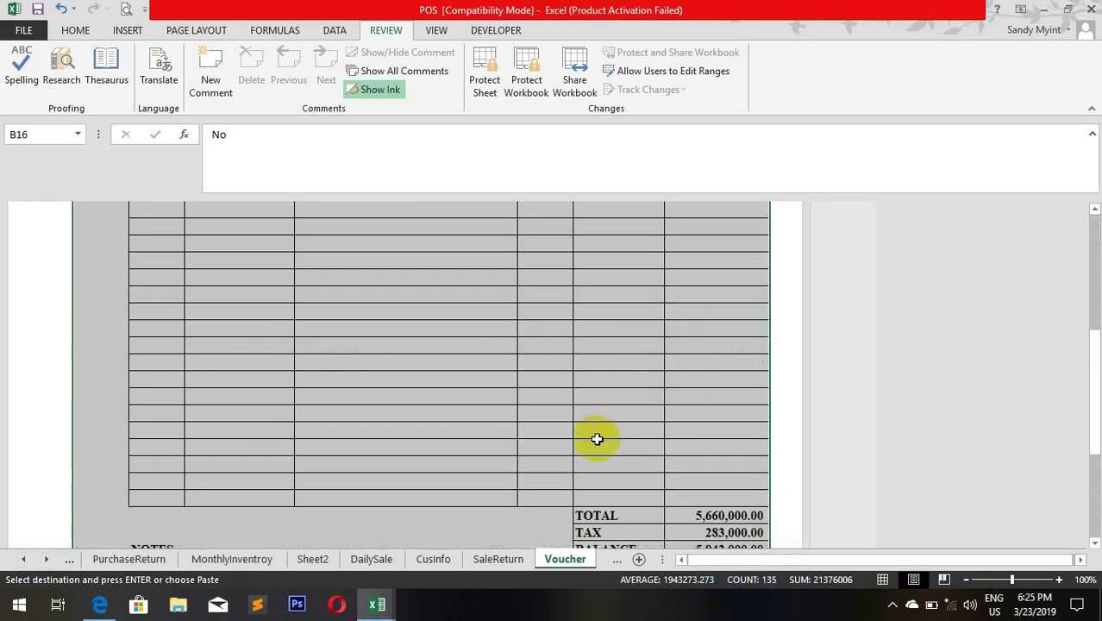
pyautogui.scroll(-3, 597, 439)
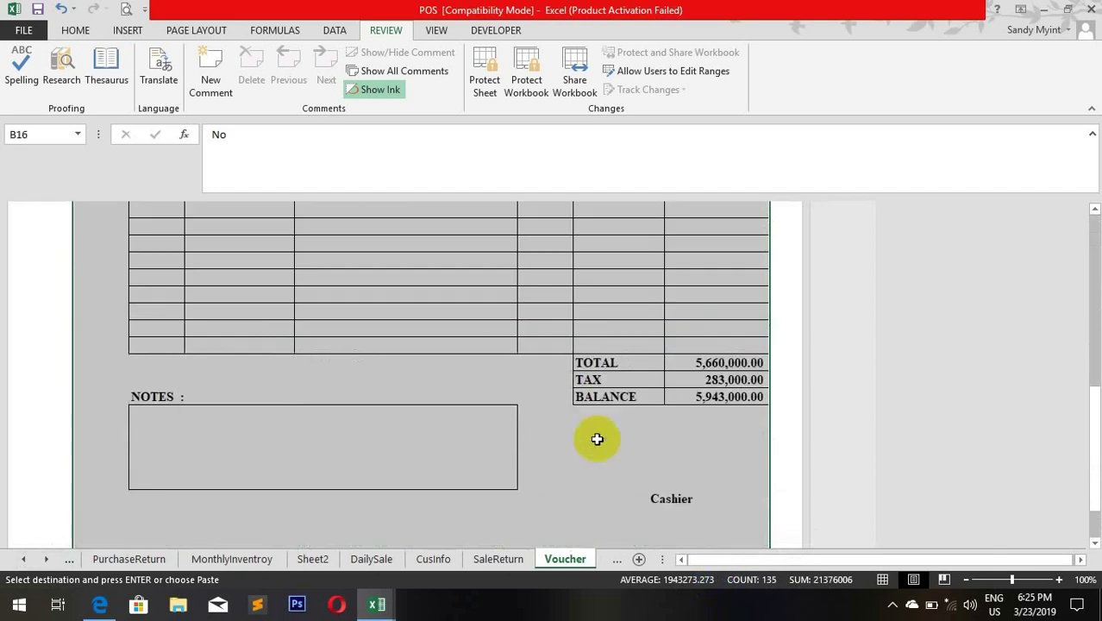
pyautogui.click(398, 608)
pyautogui.click(315, 531)
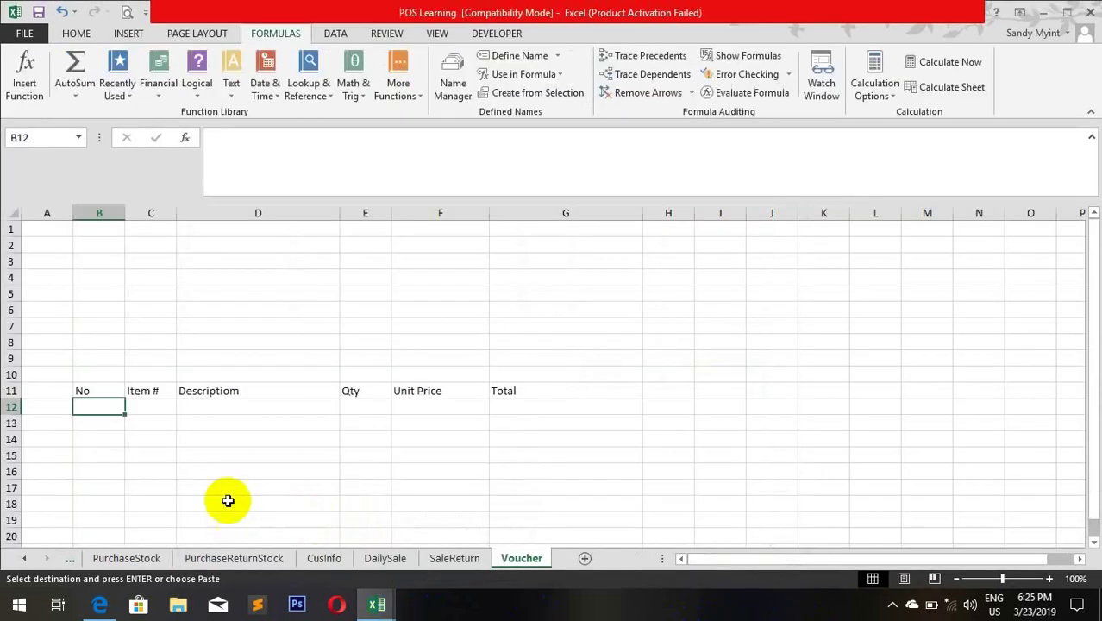
# Step: Clear the header row in B11:G11 of the Voucher sheet
pyautogui.moveTo(86, 407); pyautogui.dragTo(503, 401)
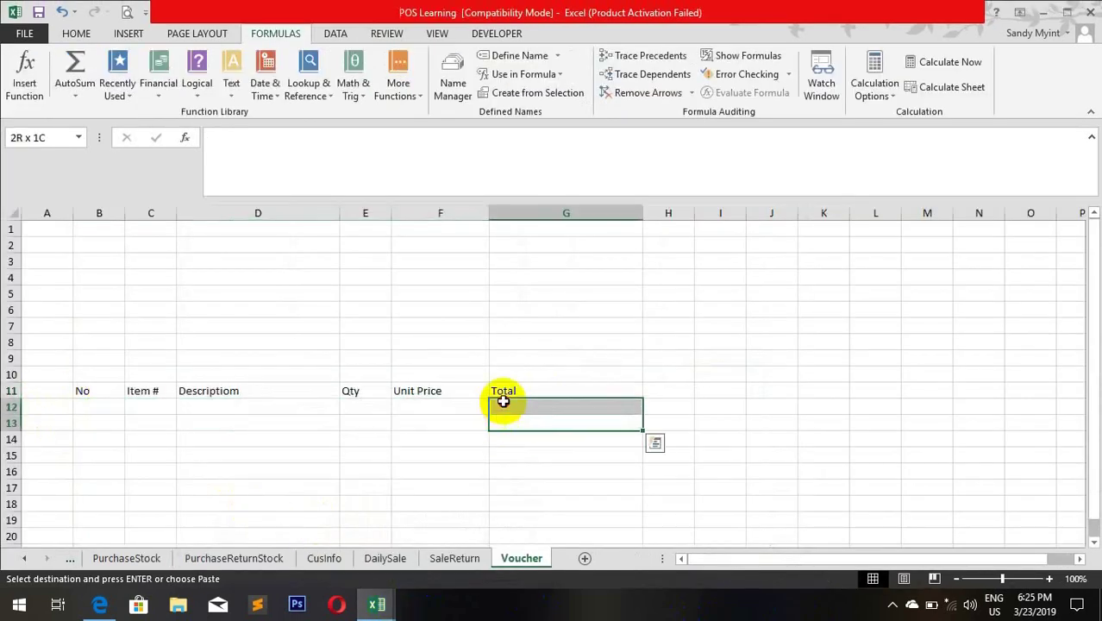
pyautogui.moveTo(93, 391); pyautogui.dragTo(518, 388)
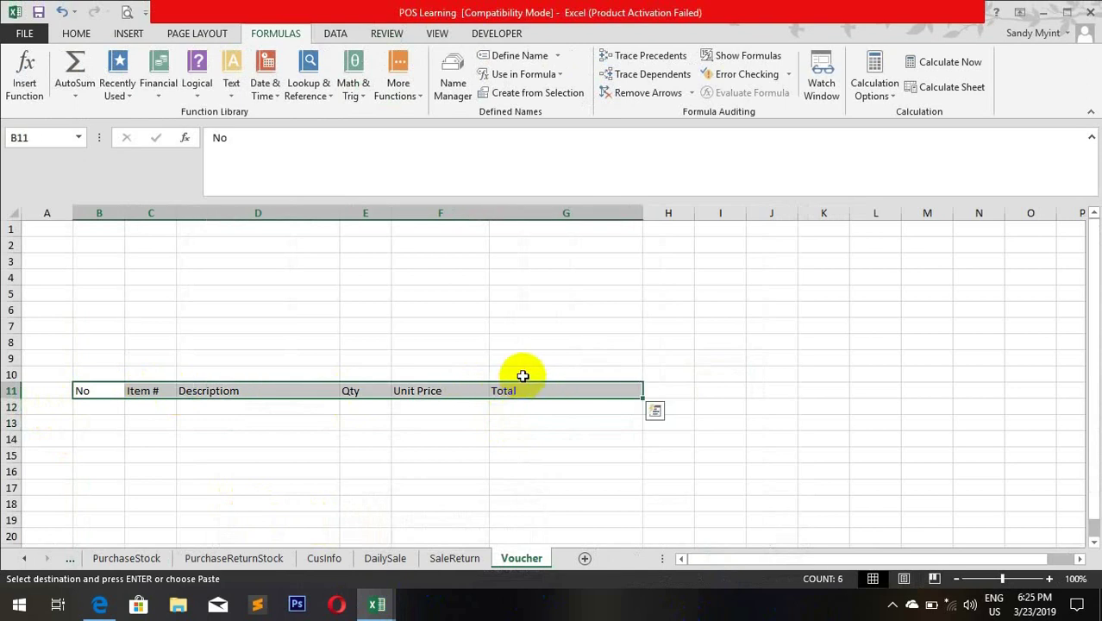
pyautogui.press('Delete')
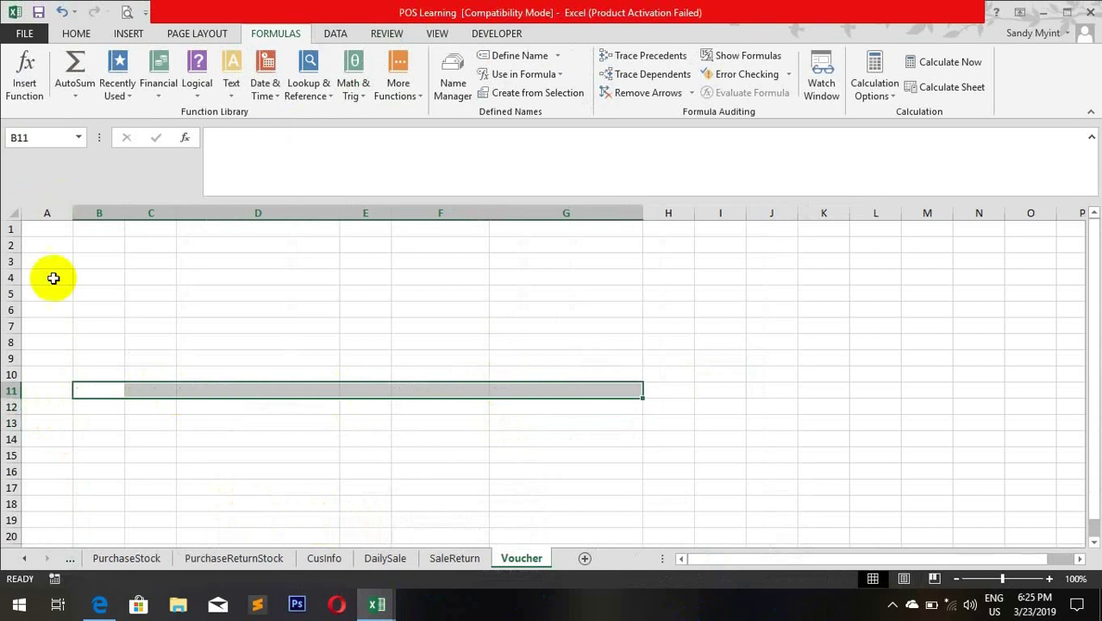
pyautogui.click(96, 388)
pyautogui.rightClick(93, 388)
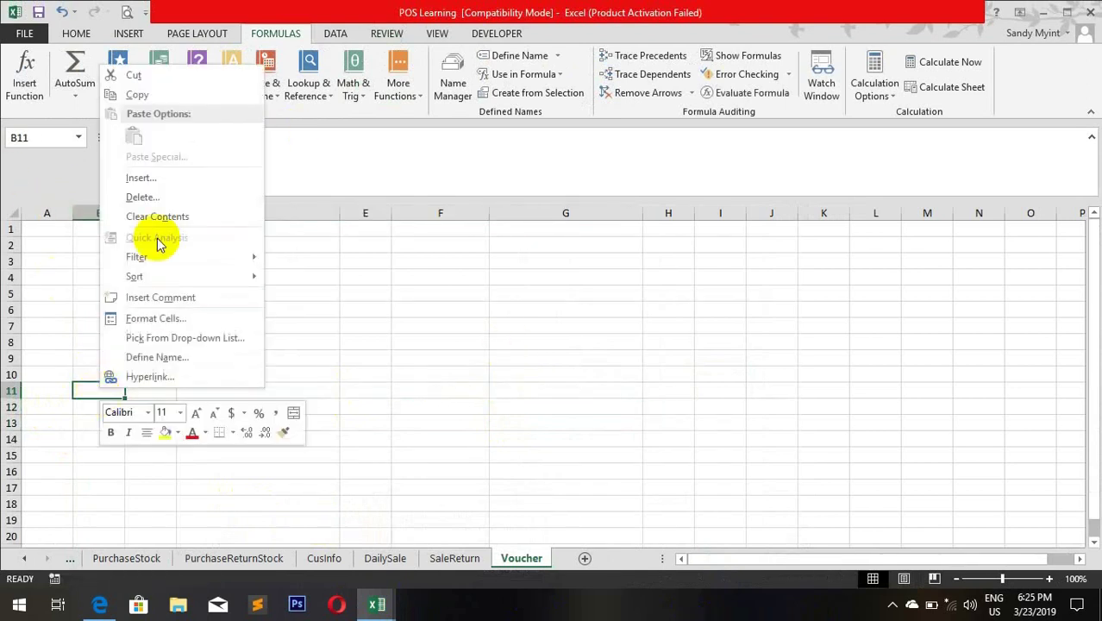
pyautogui.click(130, 386)
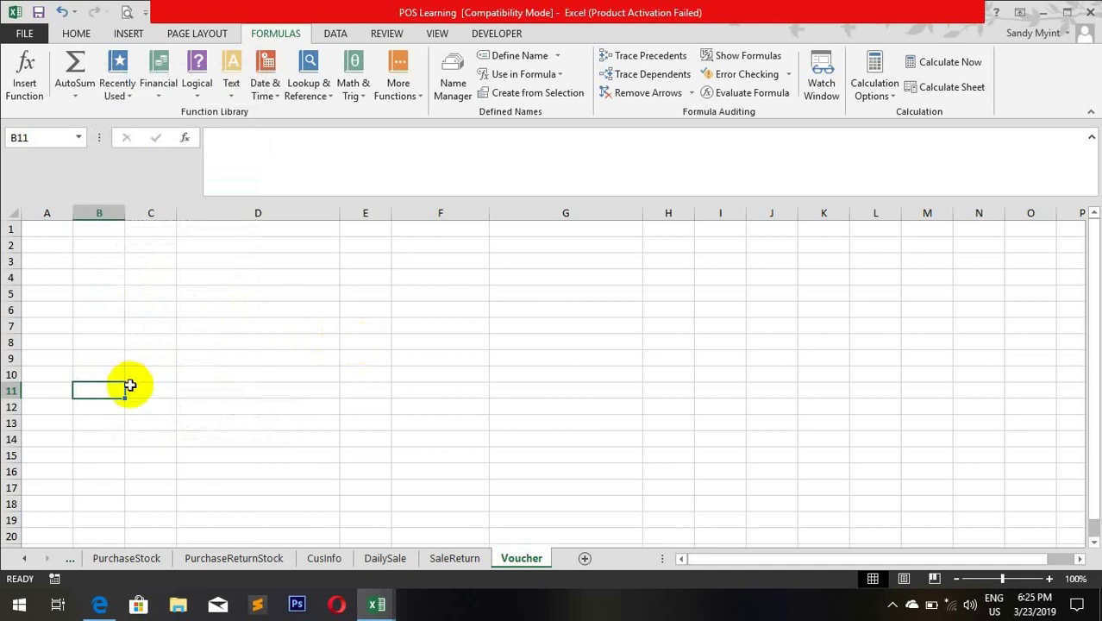
# Step: Copy the selected voucher block in the POS workbook again and paste it as values only at B11 of the POS Learning Voucher sheet
pyautogui.click(376, 604)
pyautogui.click(414, 543)
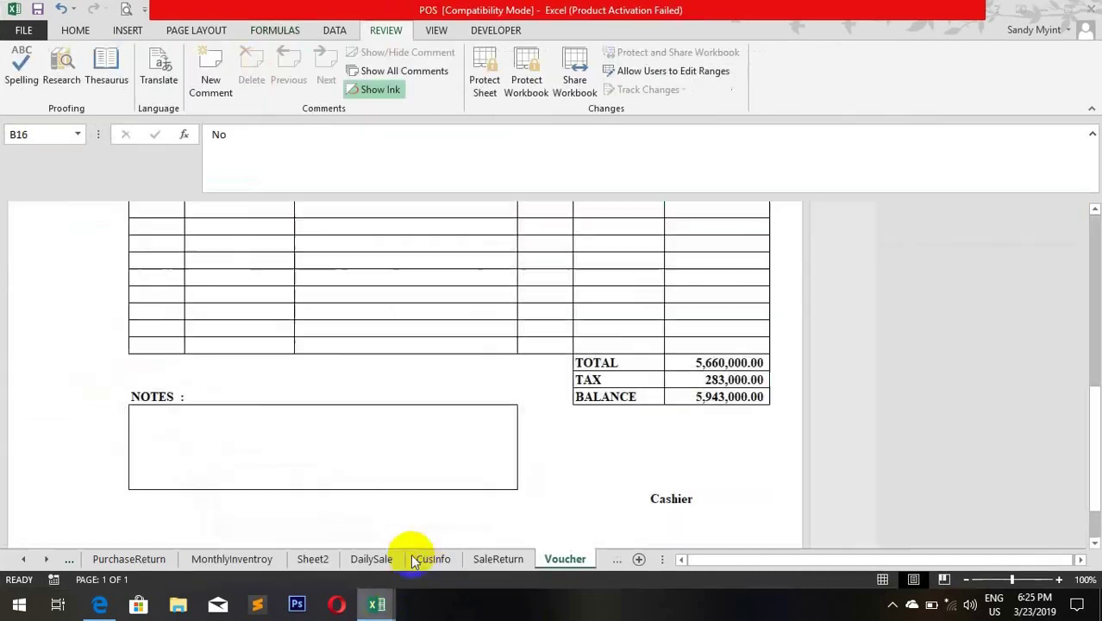
pyautogui.click(376, 603)
pyautogui.click(294, 542)
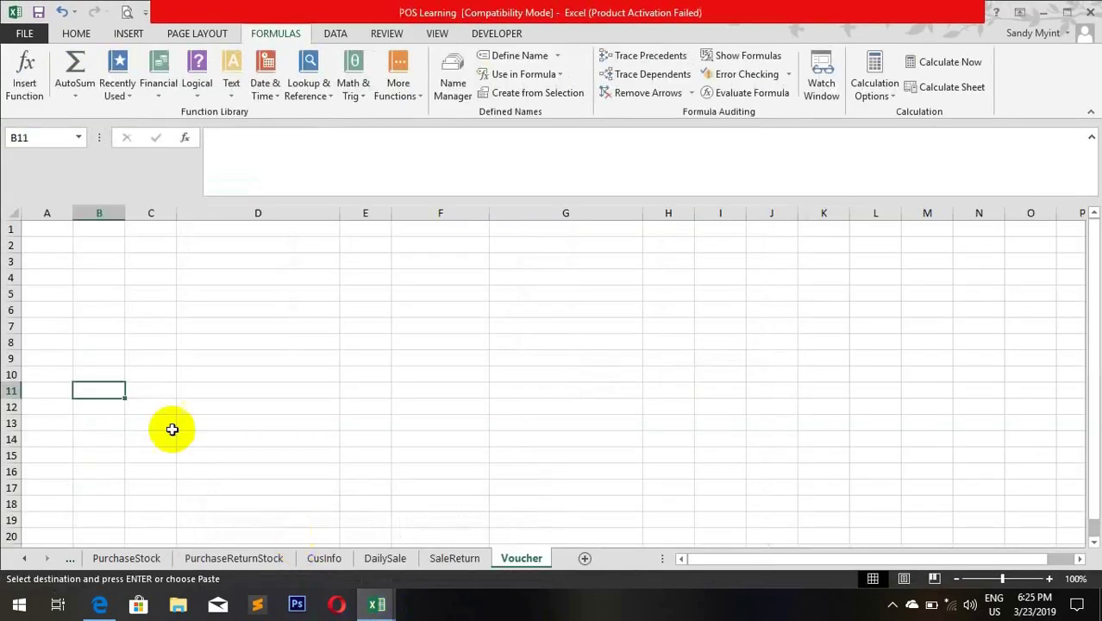
pyautogui.rightClick(100, 389)
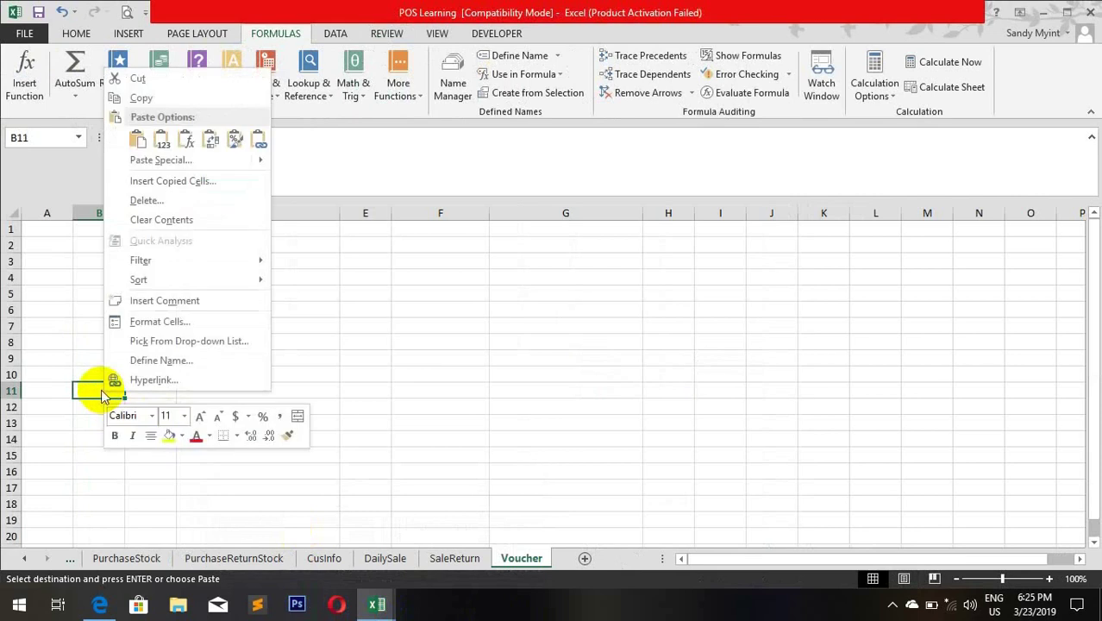
pyautogui.click(154, 157)
pyautogui.click(43, 96)
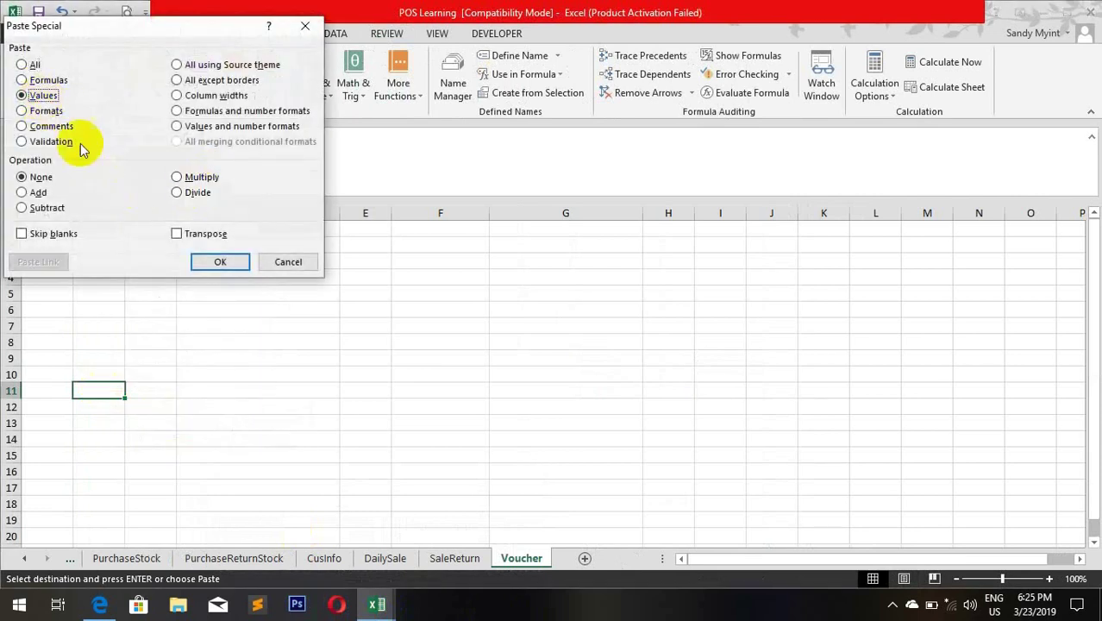
pyautogui.click(221, 262)
pyautogui.click(430, 438)
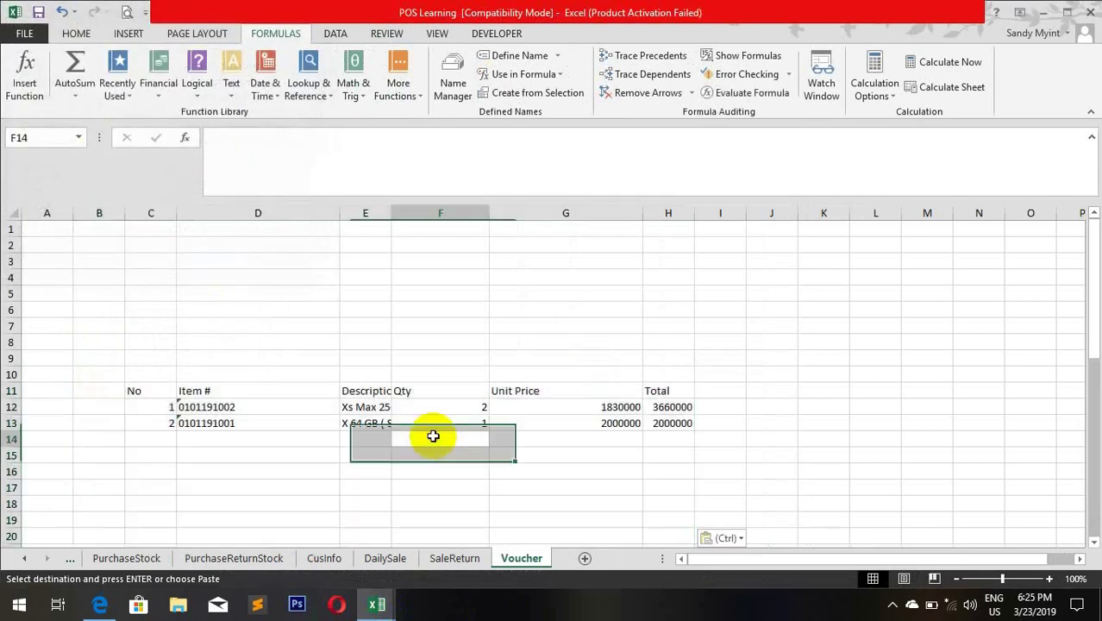
# Step: Check the pasted voucher block down to its footer, and clear the two sample item rows in C12:H13
pyautogui.scroll(-6, 463, 438)
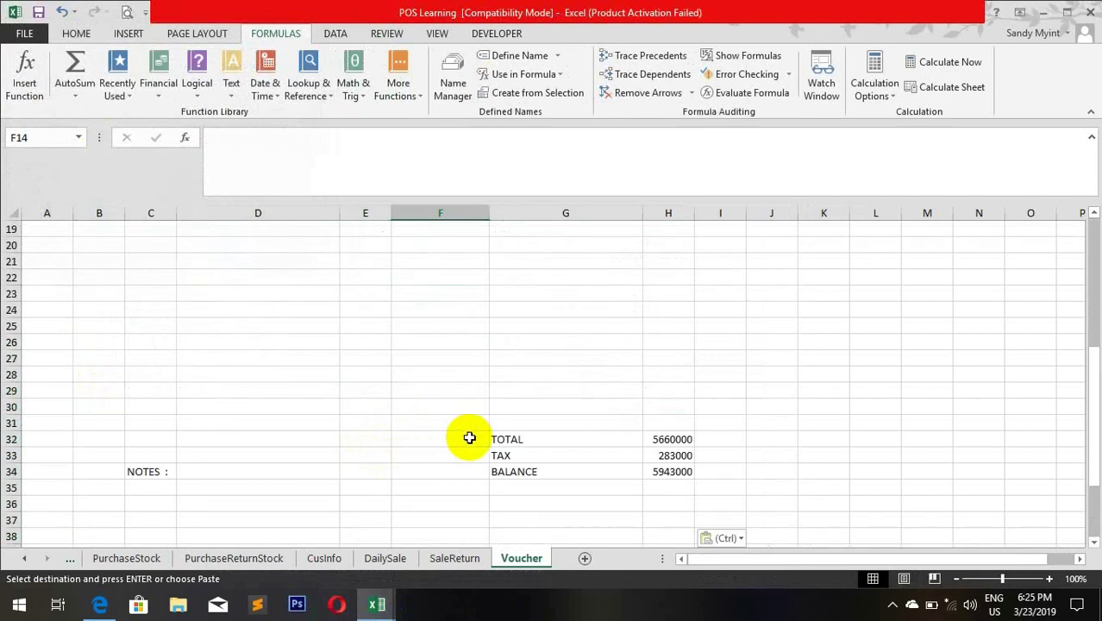
pyautogui.scroll(-3, 469, 438)
pyautogui.scroll(-2, 407, 431)
pyautogui.scroll(2, 408, 432)
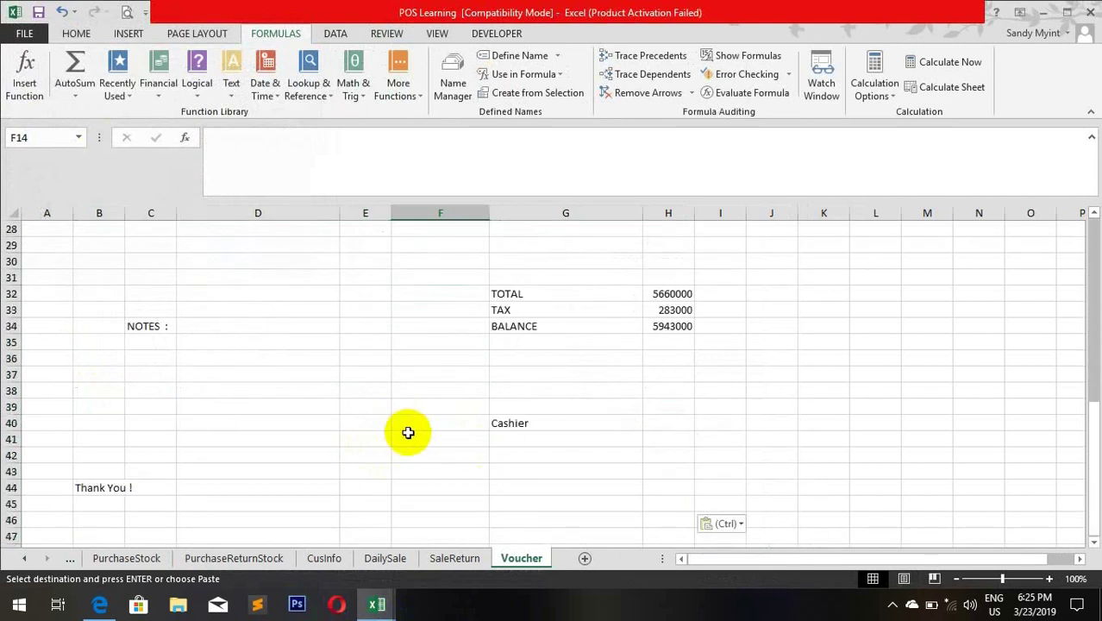
pyautogui.scroll(7, 408, 433)
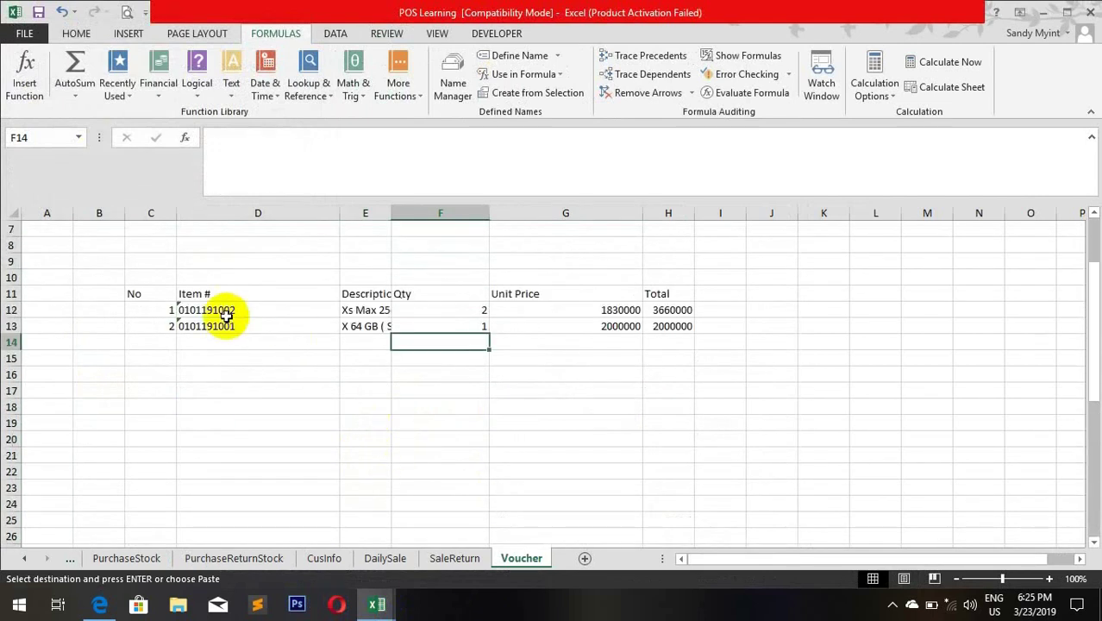
pyautogui.moveTo(157, 312); pyautogui.dragTo(659, 328)
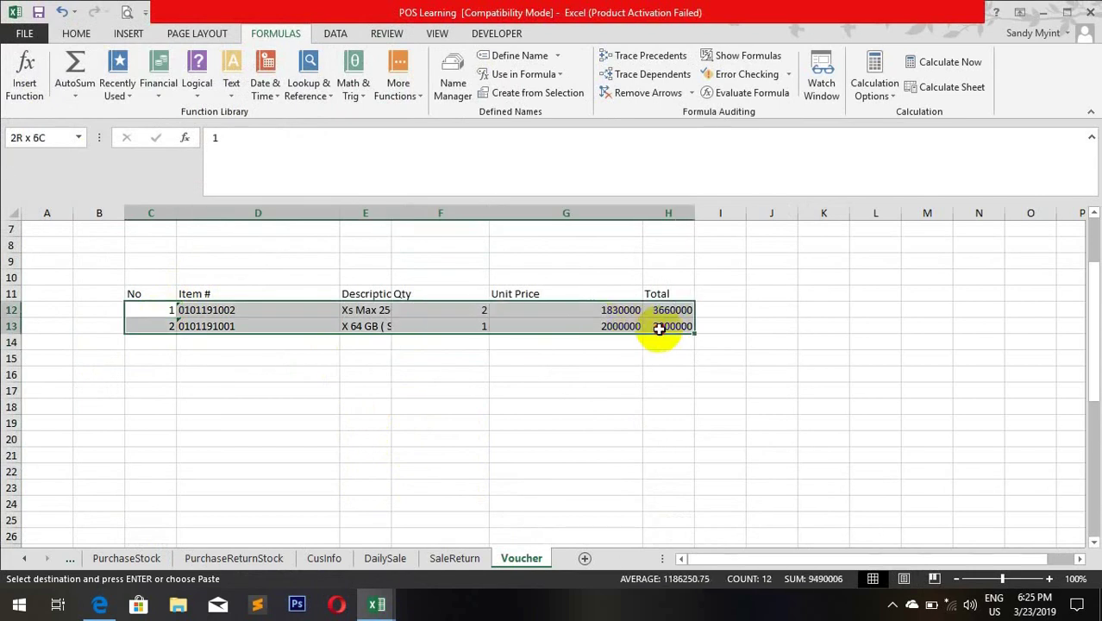
pyautogui.press('Delete')
pyautogui.click(566, 341)
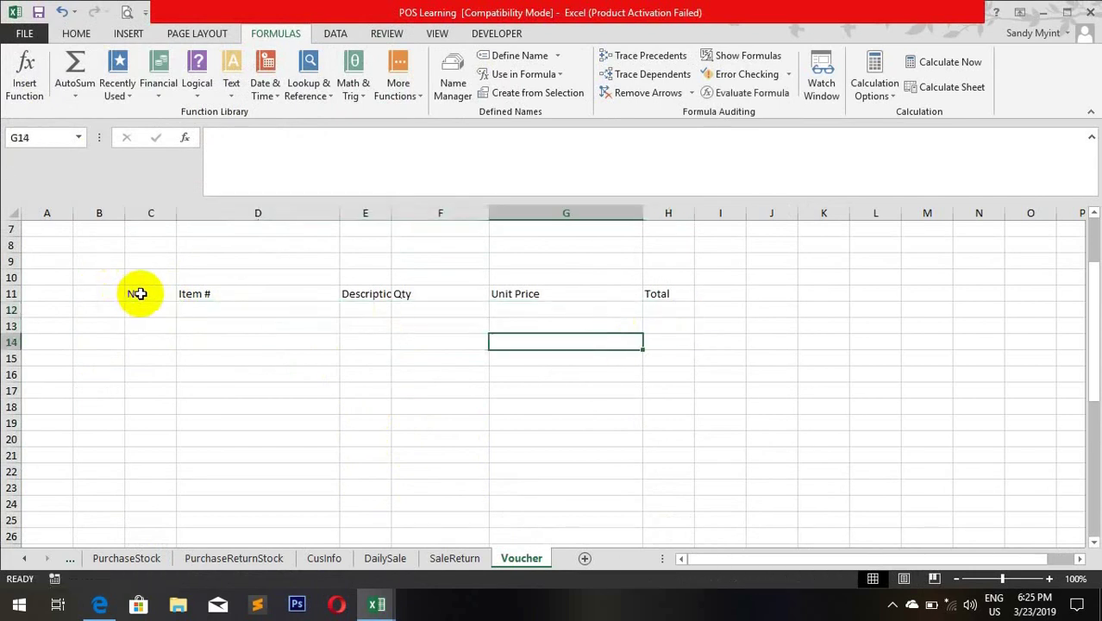
# Step: Apply All Borders to the item table range C11:H31
pyautogui.moveTo(141, 294); pyautogui.dragTo(658, 520)
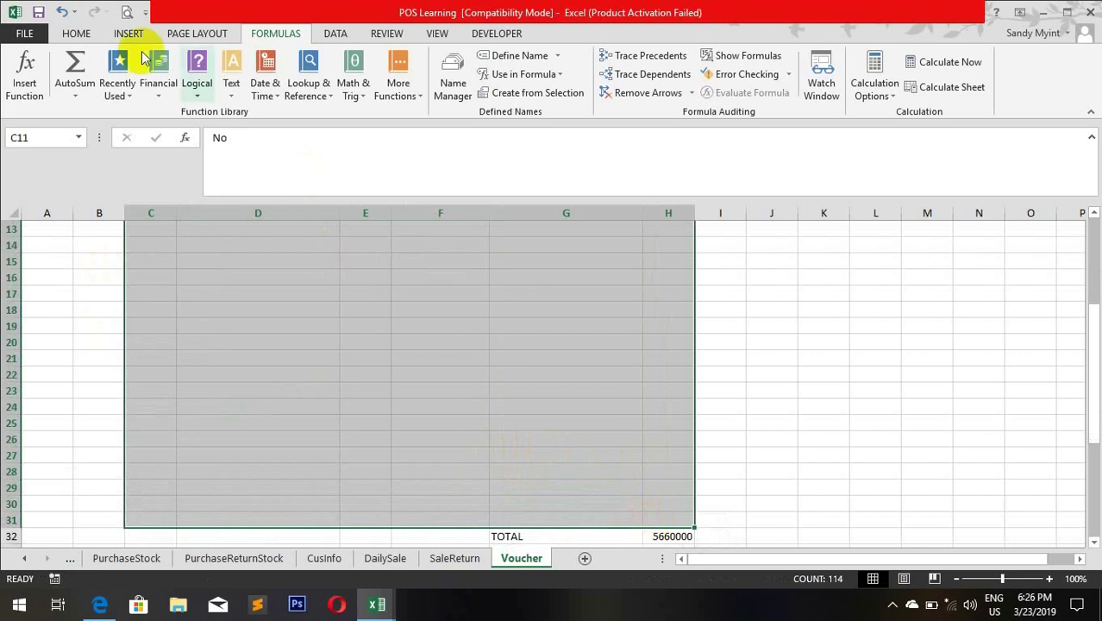
pyautogui.click(68, 33)
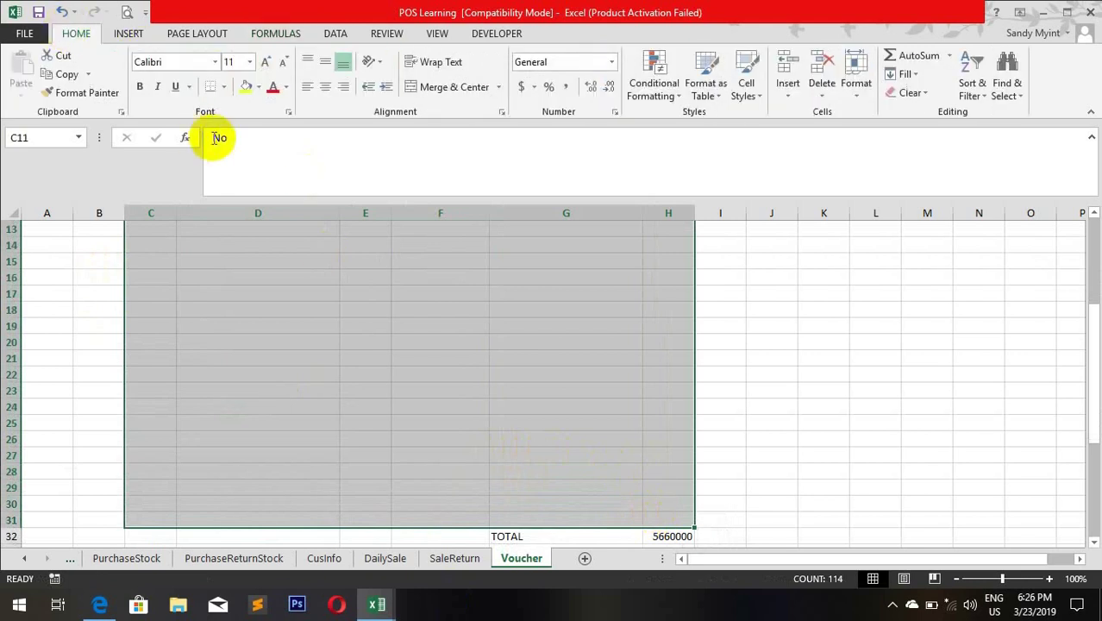
pyautogui.click(222, 89)
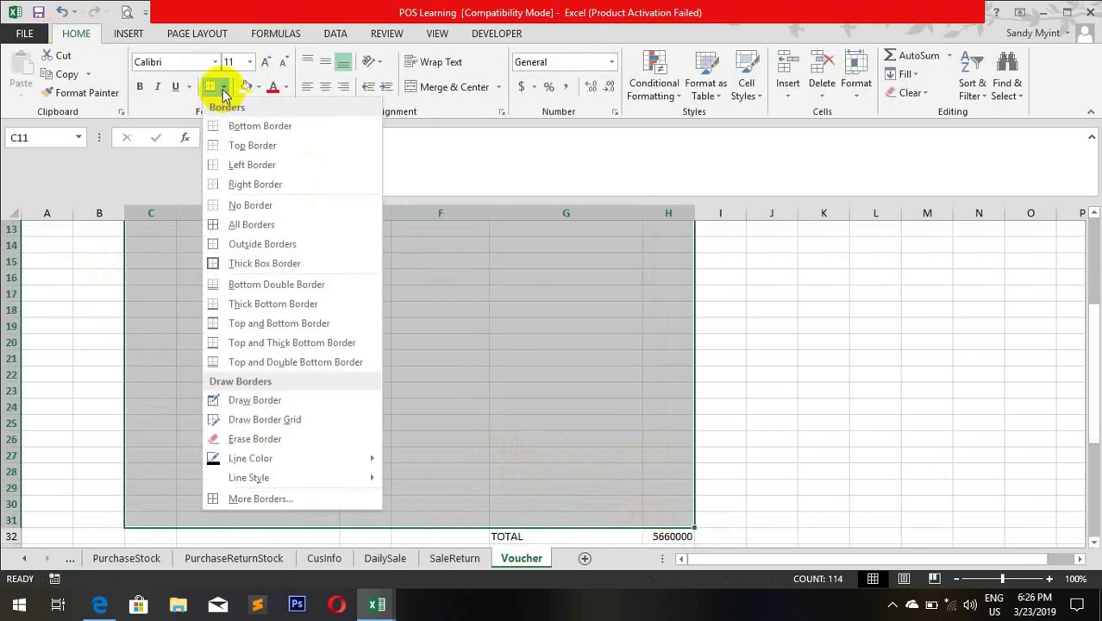
pyautogui.click(252, 224)
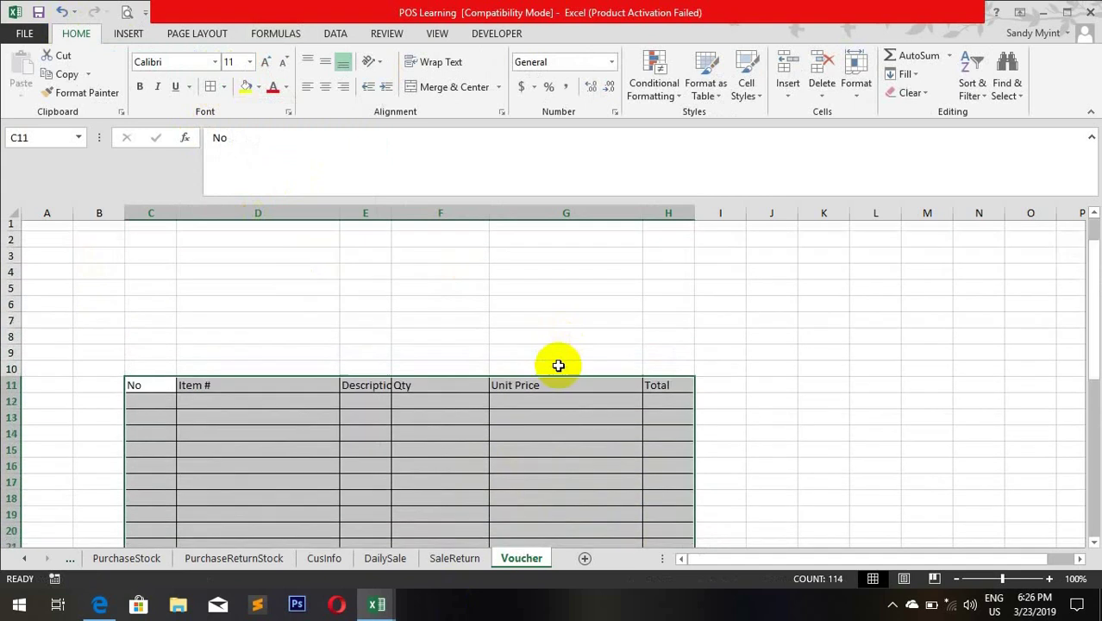
# Step: Apply All Borders to the TOTAL, TAX and BALANCE block in G32:H34
pyautogui.scroll(-8, 559, 364)
pyautogui.moveTo(501, 343); pyautogui.dragTo(669, 374)
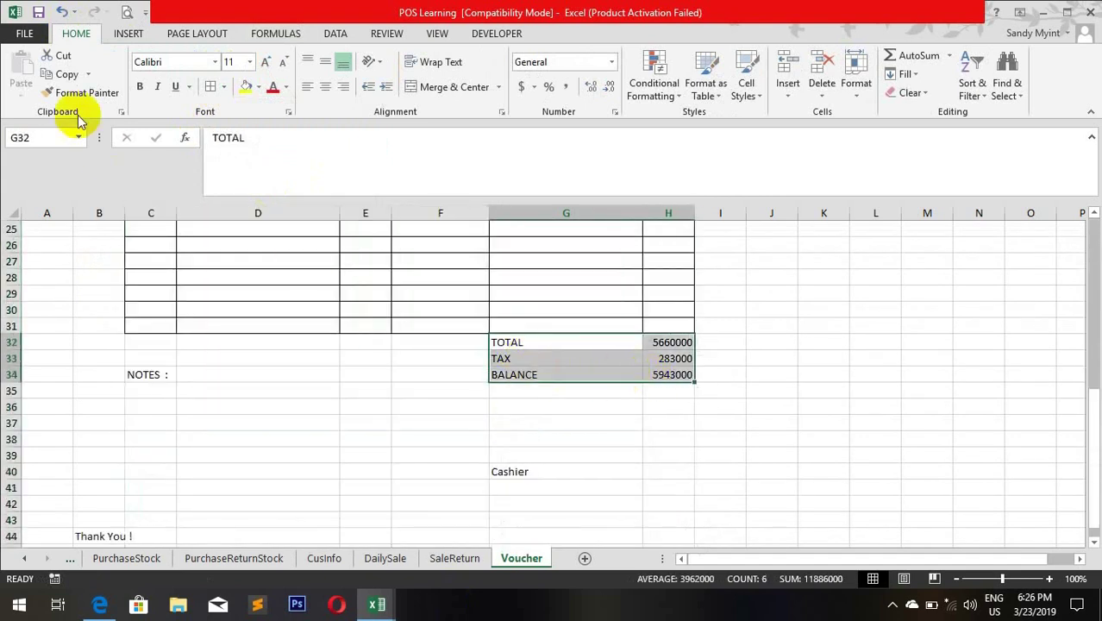
pyautogui.click(212, 87)
pyautogui.click(375, 390)
# Step: Clear the TOTAL, TAX and BALANCE amounts in H32:H34
pyautogui.click(683, 345)
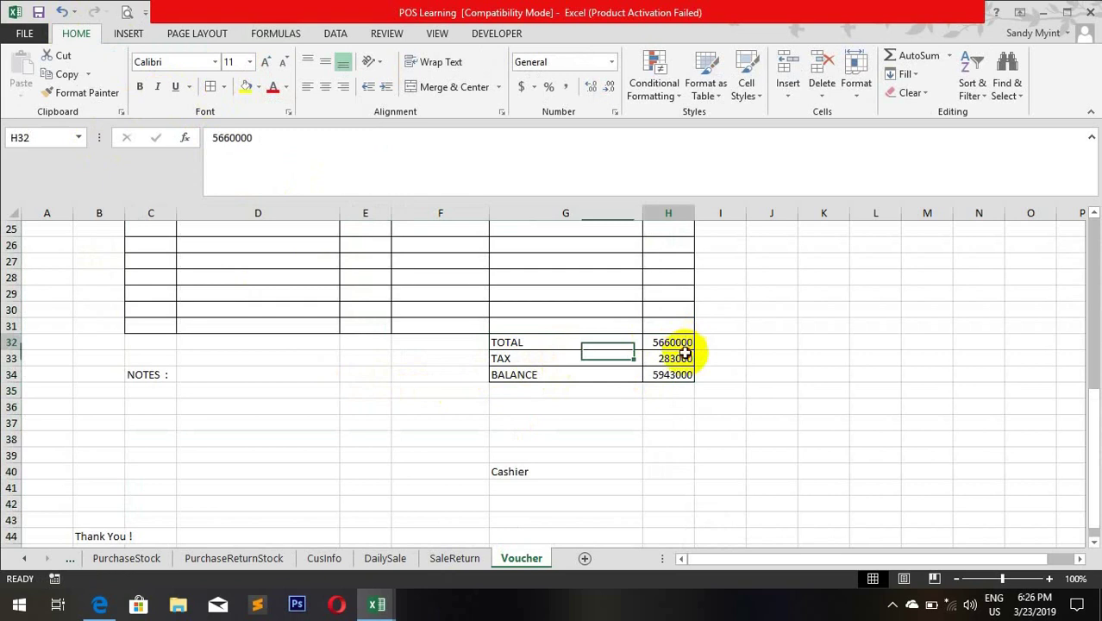
pyautogui.moveTo(684, 353); pyautogui.dragTo(691, 369)
pyautogui.press('Delete')
# Step: Make the TOTAL, TAX and BALANCE block in G32:H34 bold, and centre the item table's header row C11:H11
pyautogui.moveTo(570, 341); pyautogui.dragTo(649, 373)
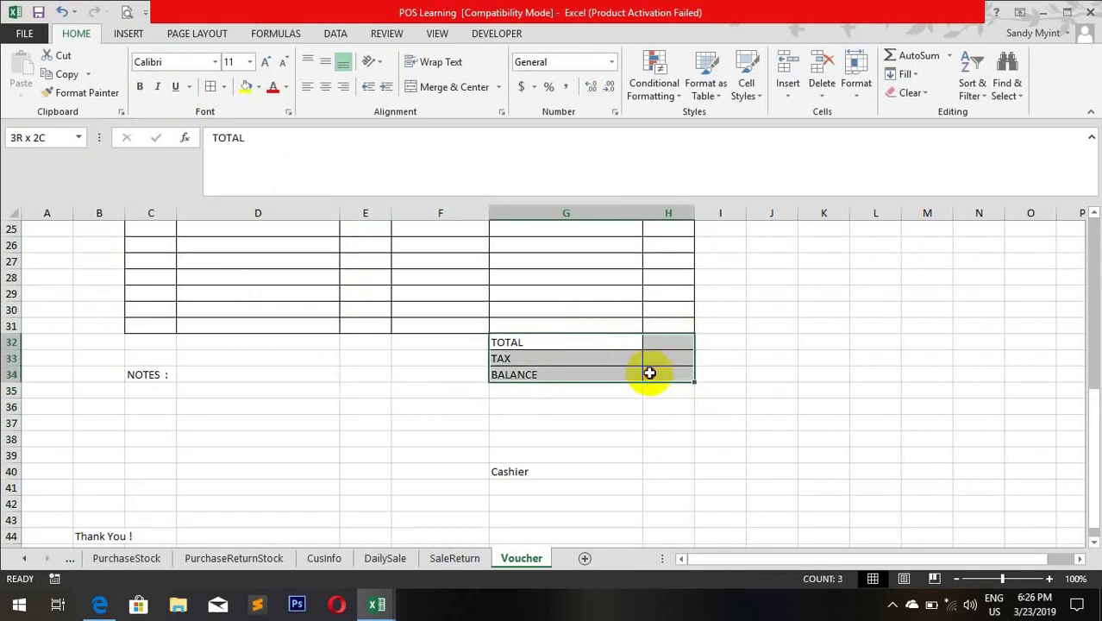
pyautogui.hotkey('ctrl', 'b')
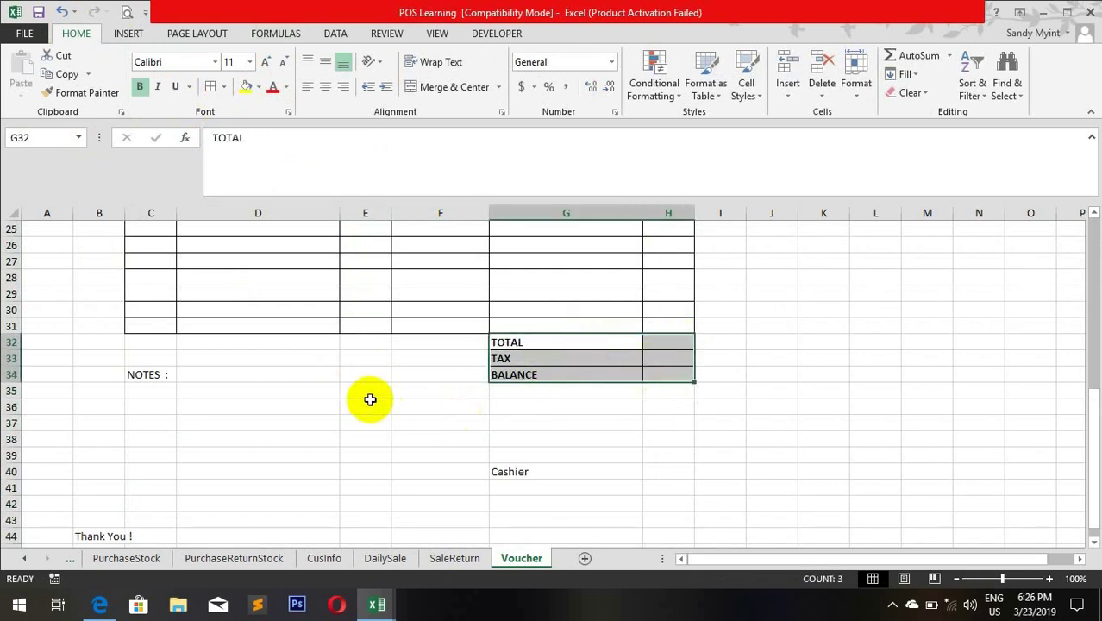
pyautogui.scroll(8, 367, 396)
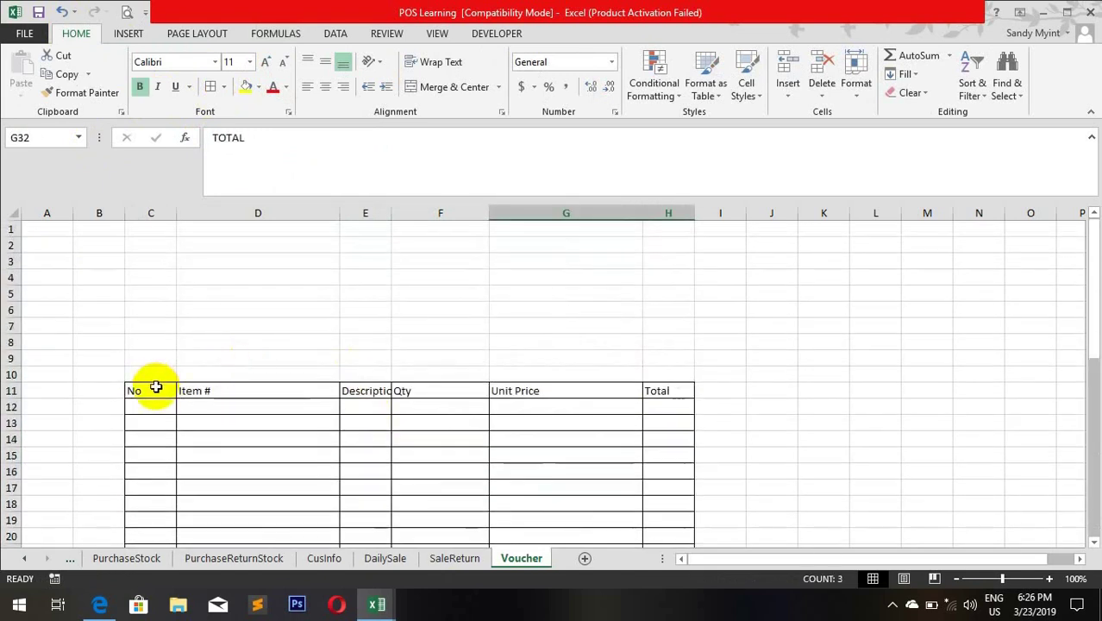
pyautogui.moveTo(156, 387); pyautogui.dragTo(660, 387)
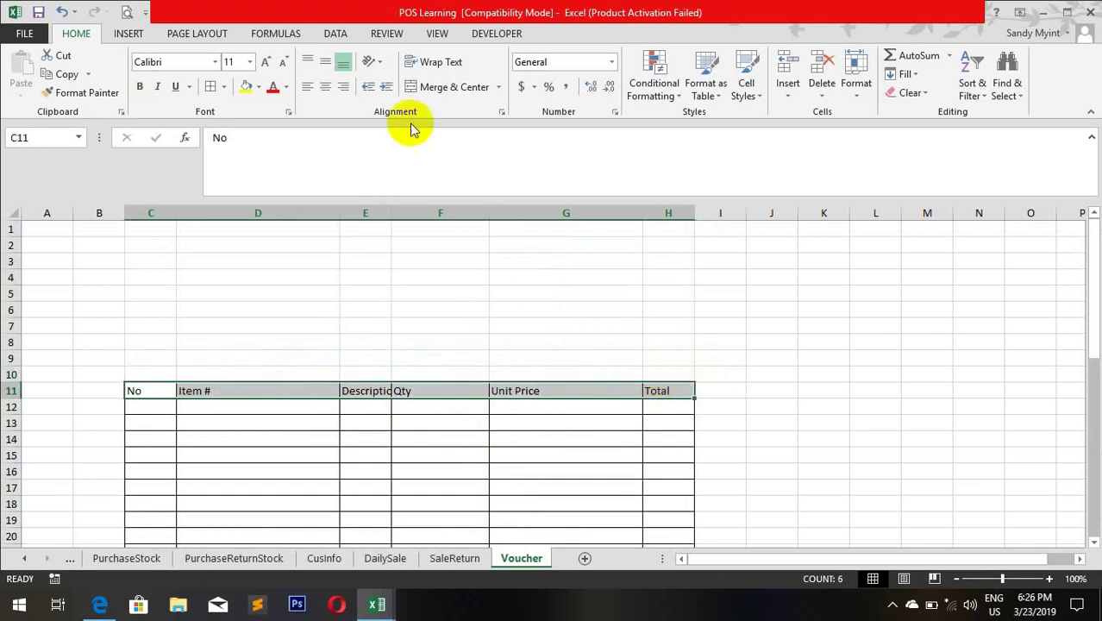
pyautogui.click(327, 67)
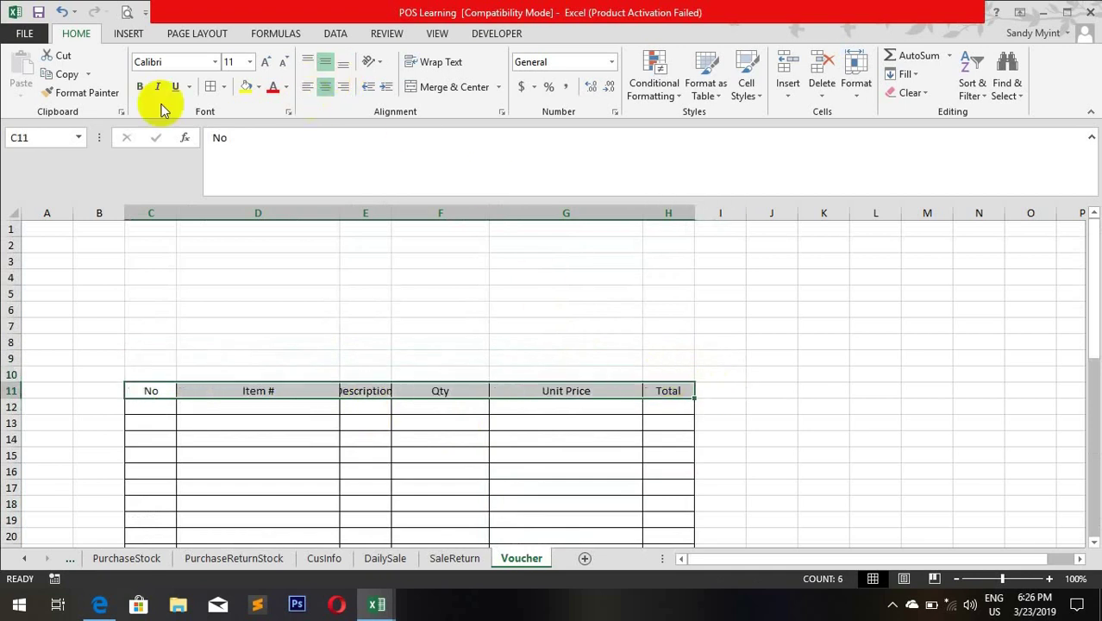
# Step: Make the header row C11:H11 bold and give it a horizontal two-colour gradient fill from light orange to blue
pyautogui.click(290, 113)
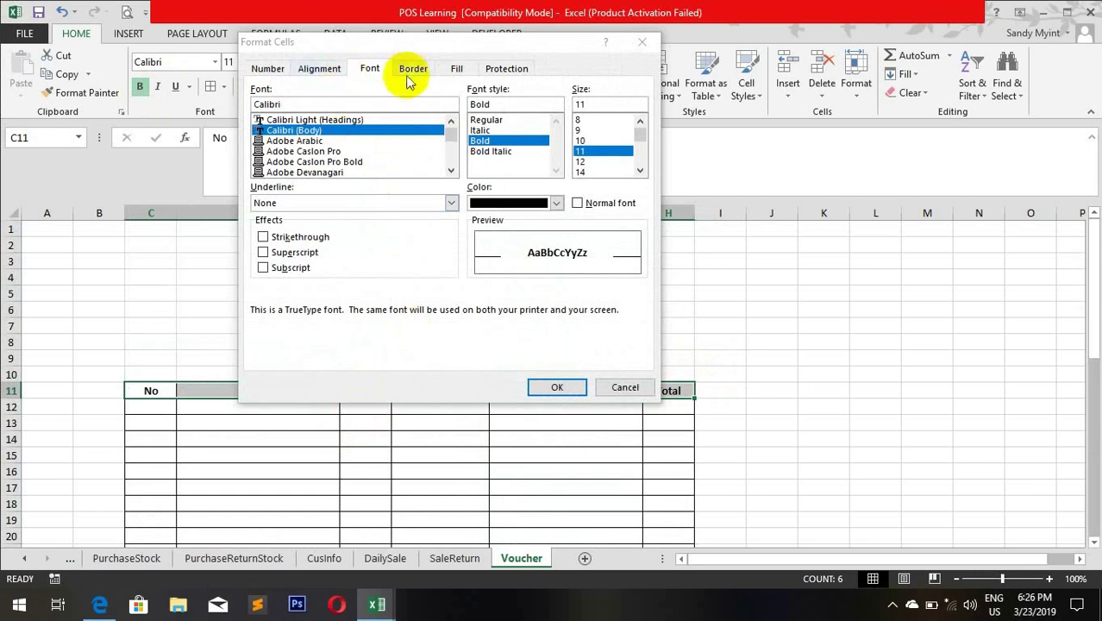
pyautogui.click(412, 71)
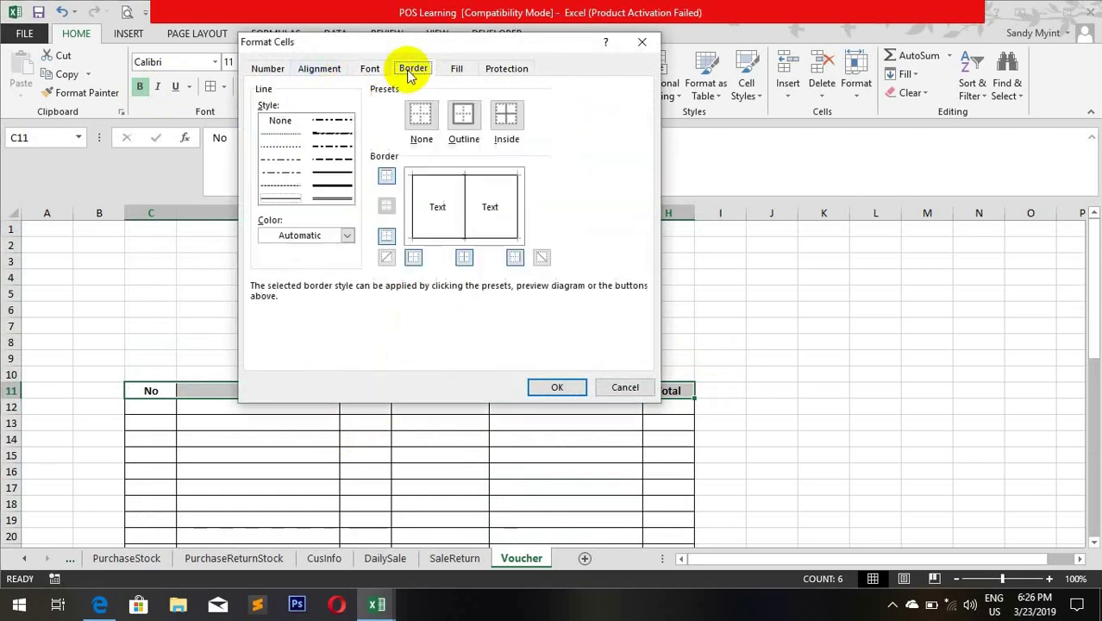
pyautogui.click(454, 74)
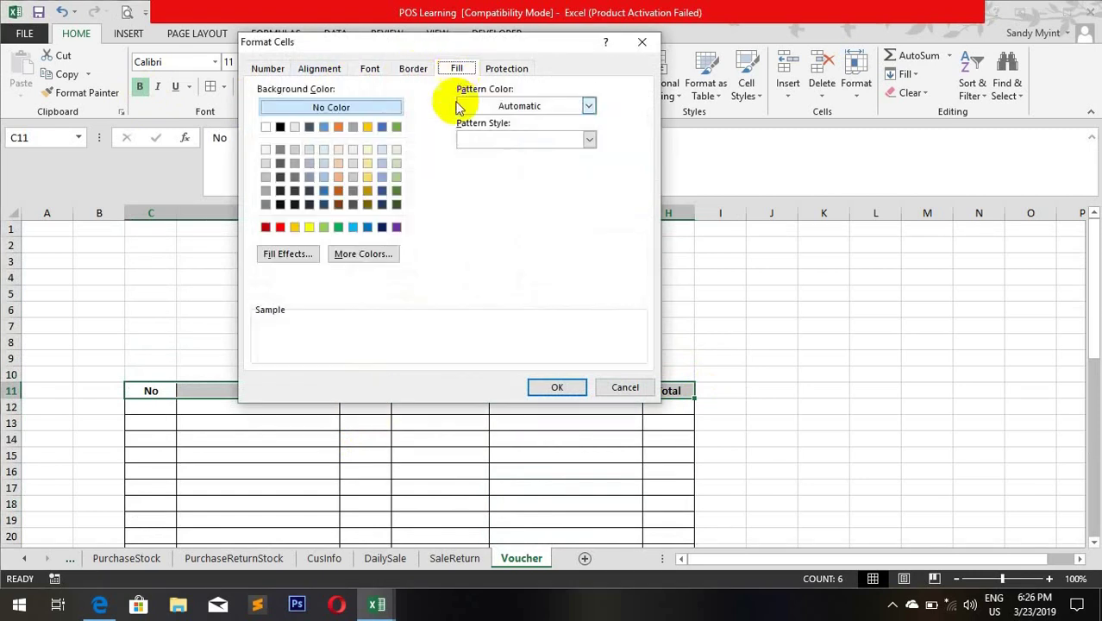
pyautogui.click(287, 257)
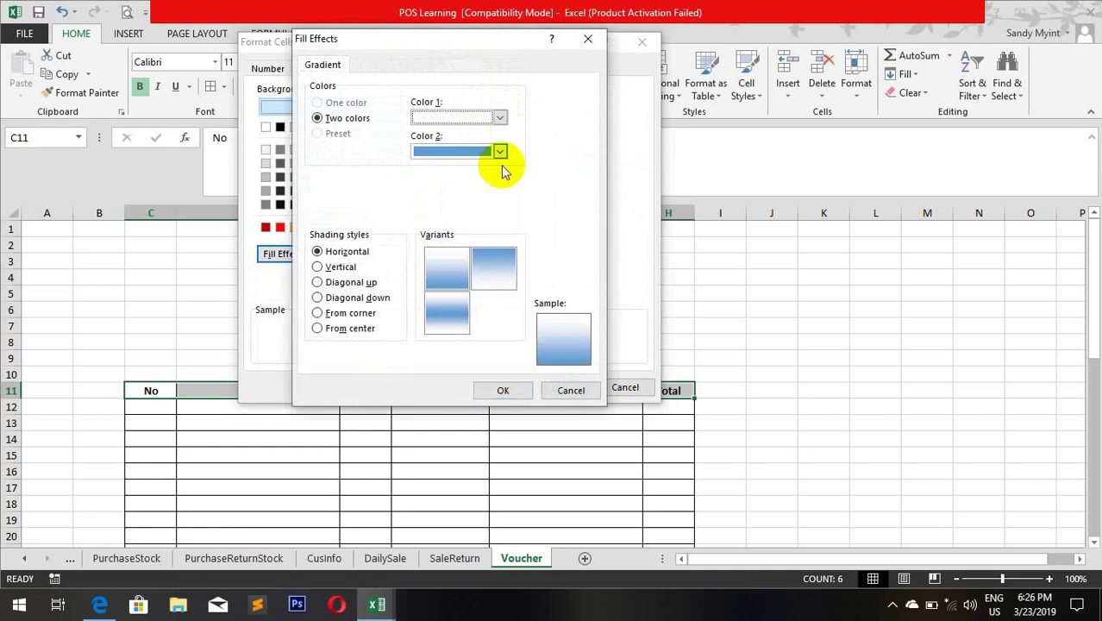
pyautogui.click(500, 117)
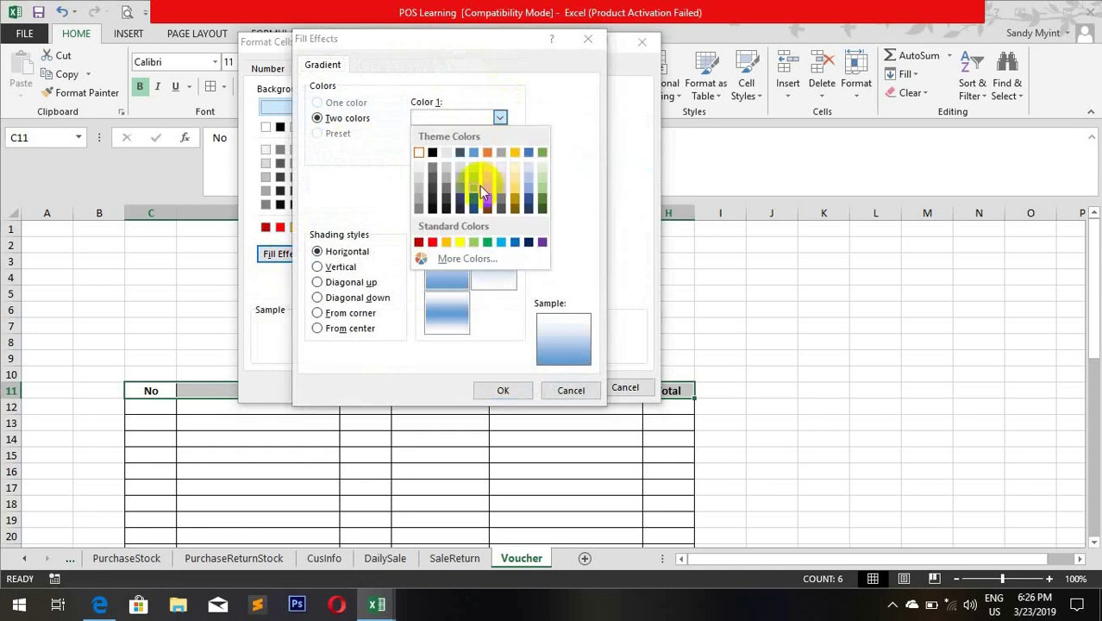
pyautogui.click(481, 188)
pyautogui.click(514, 390)
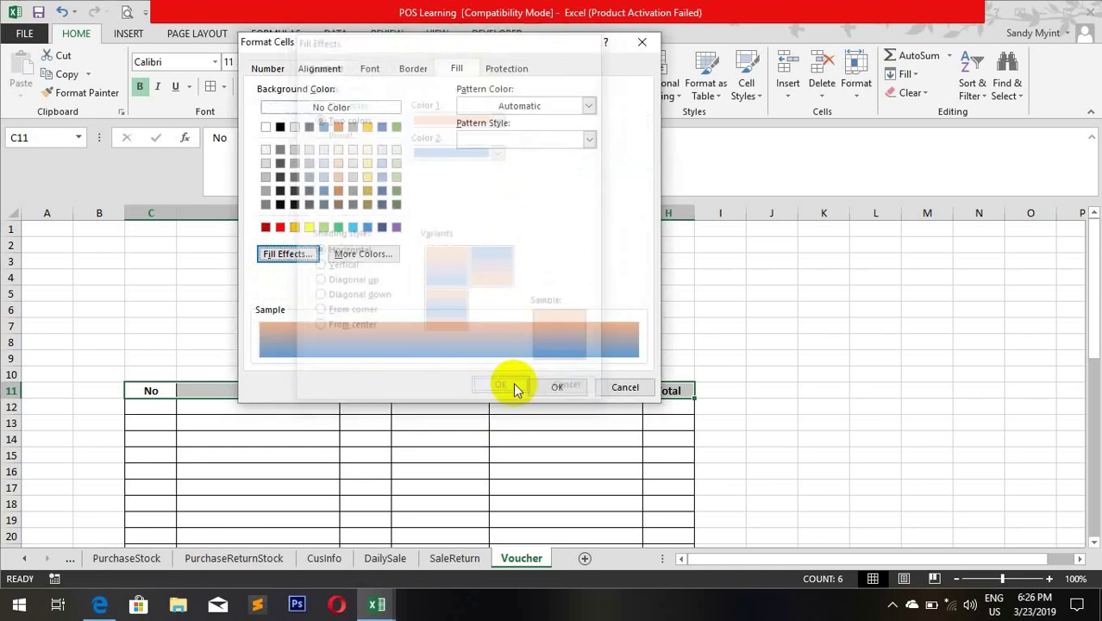
pyautogui.click(570, 386)
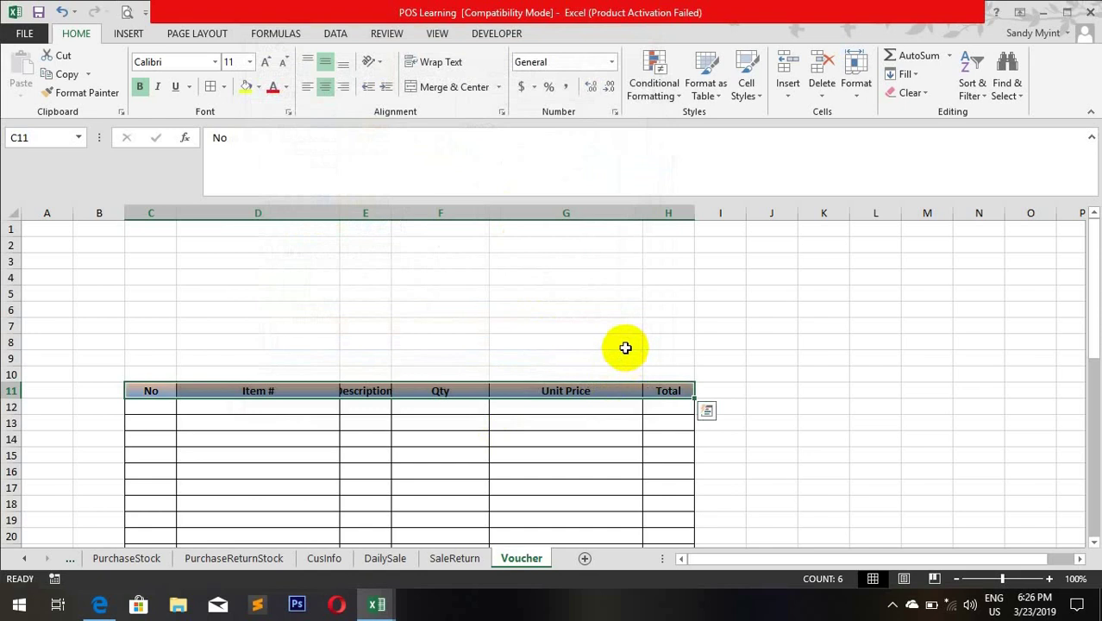
# Step: Widen the description column E considerably, narrow the Qty column F, and slightly widen the Item # column D
pyautogui.doubleClick(389, 207)
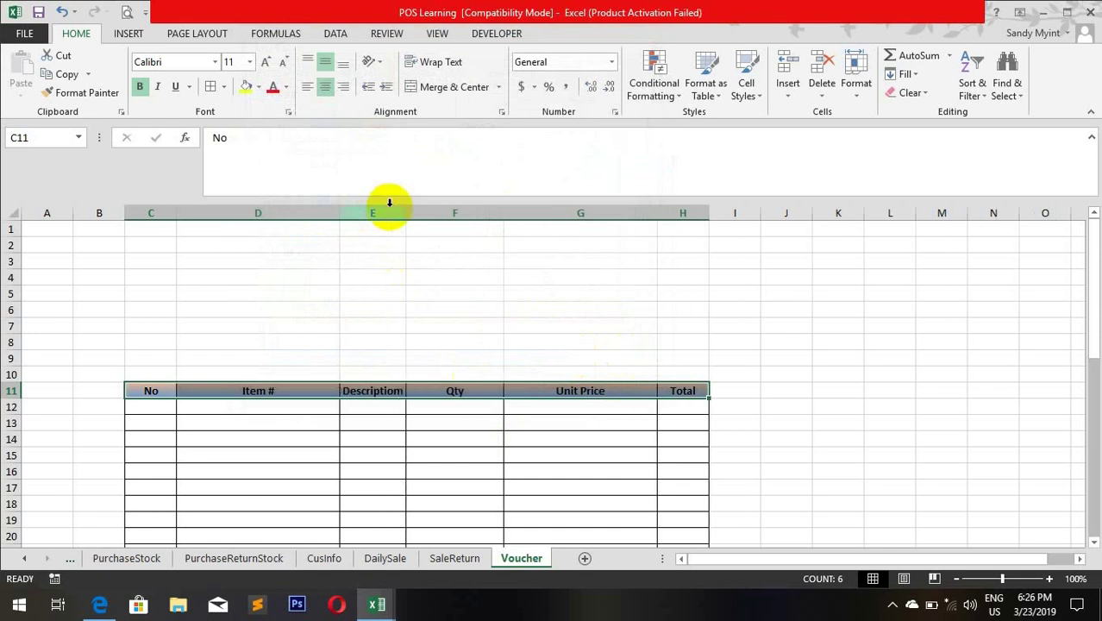
pyautogui.moveTo(401, 213); pyautogui.dragTo(627, 235)
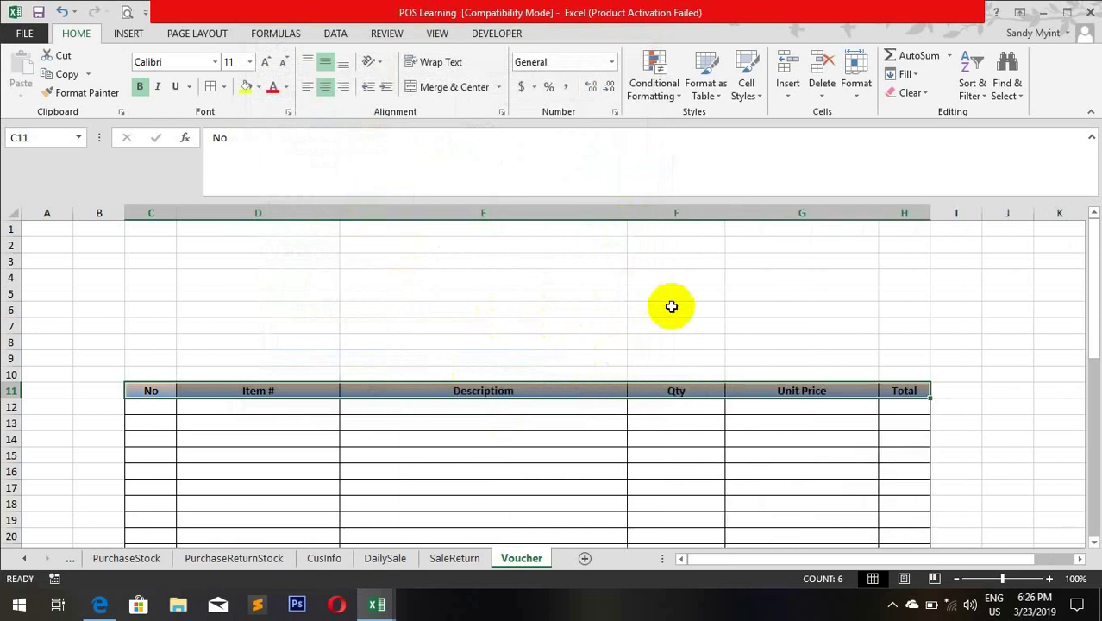
pyautogui.moveTo(726, 211); pyautogui.dragTo(681, 216)
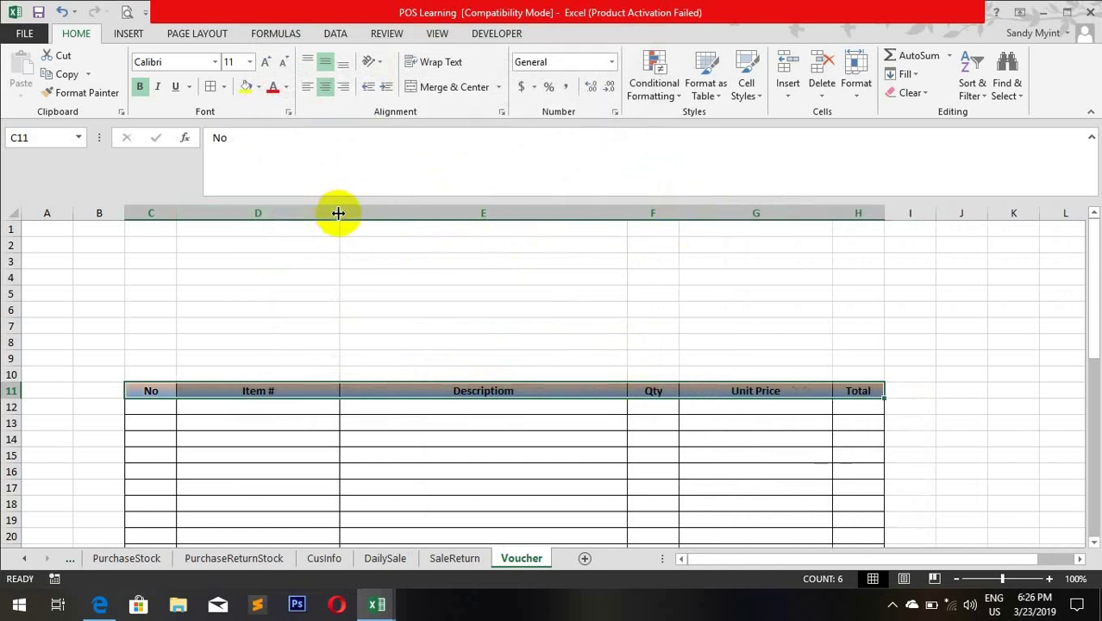
pyautogui.moveTo(338, 213); pyautogui.dragTo(345, 214)
pyautogui.scroll(-2, 393, 380)
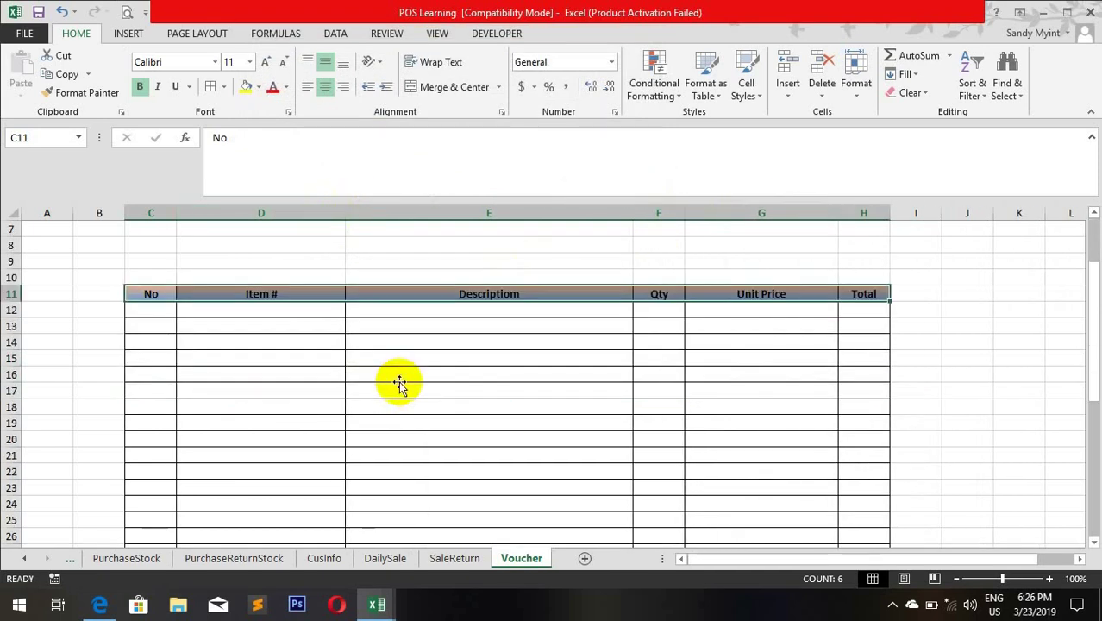
pyautogui.scroll(2, 400, 383)
# Step: Review the Voucher sheet's page setup options and check in the print preview how the table falls on the pages
pyautogui.click(198, 34)
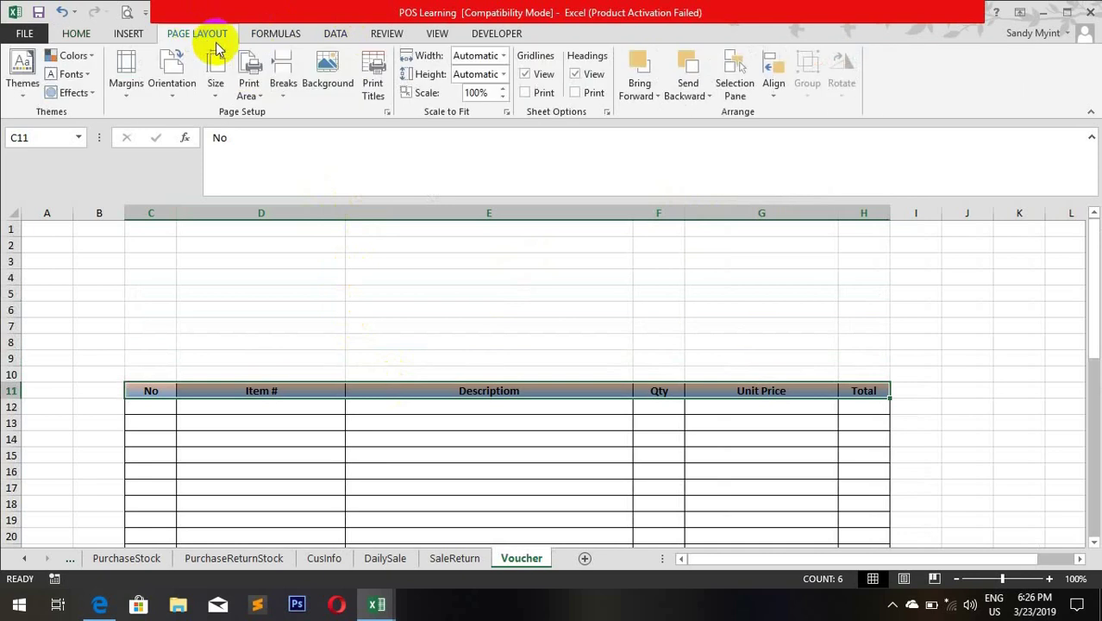
pyautogui.click(390, 113)
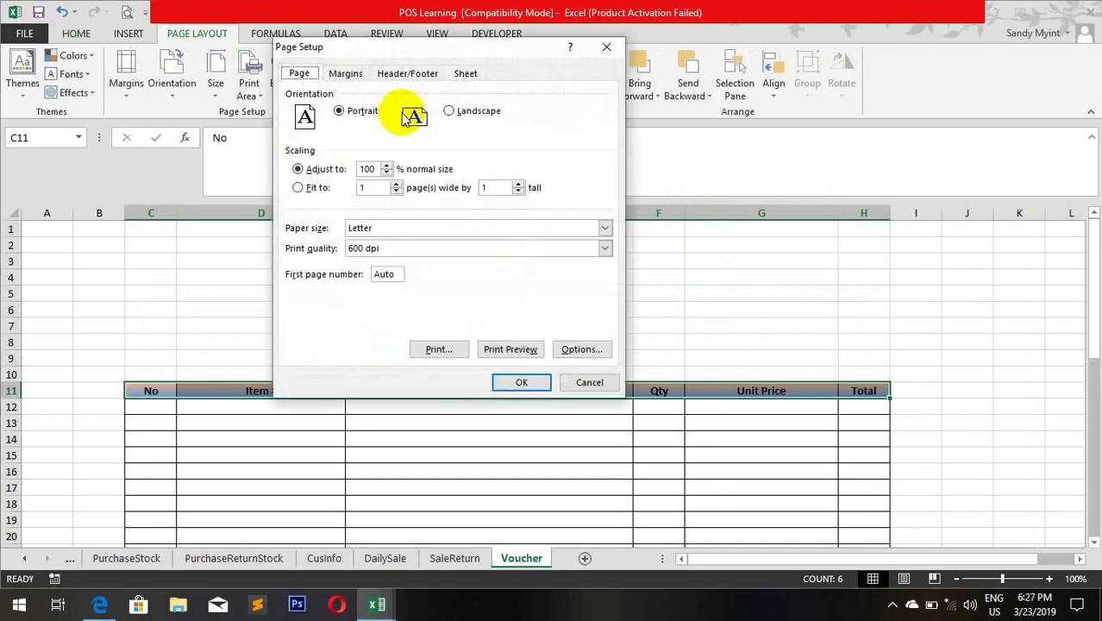
pyautogui.click(343, 76)
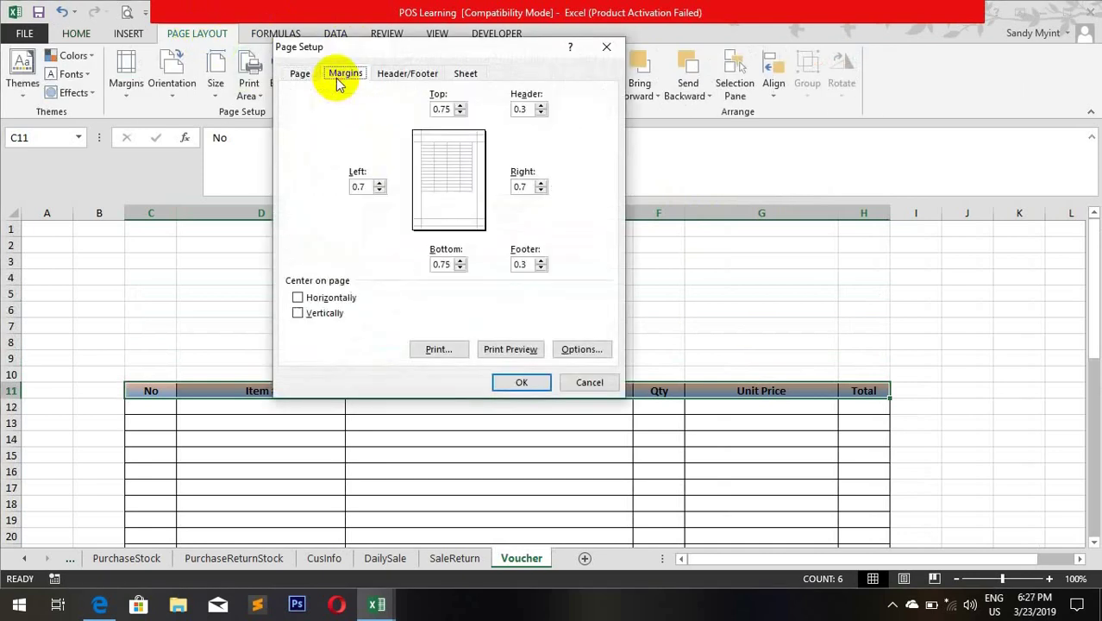
pyautogui.click(387, 75)
pyautogui.click(483, 74)
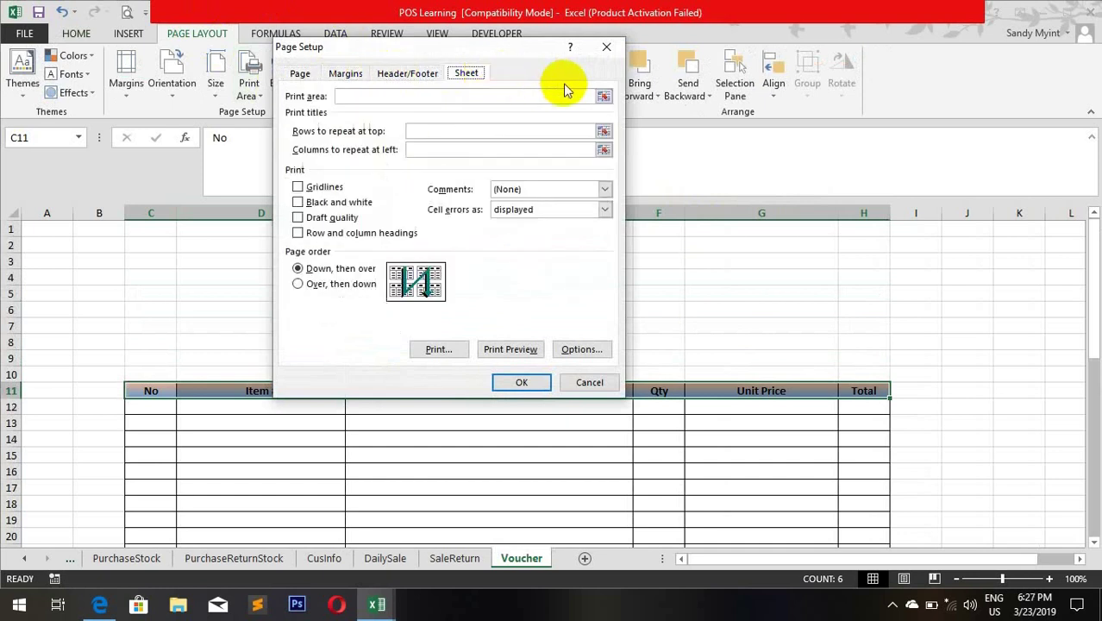
pyautogui.click(522, 350)
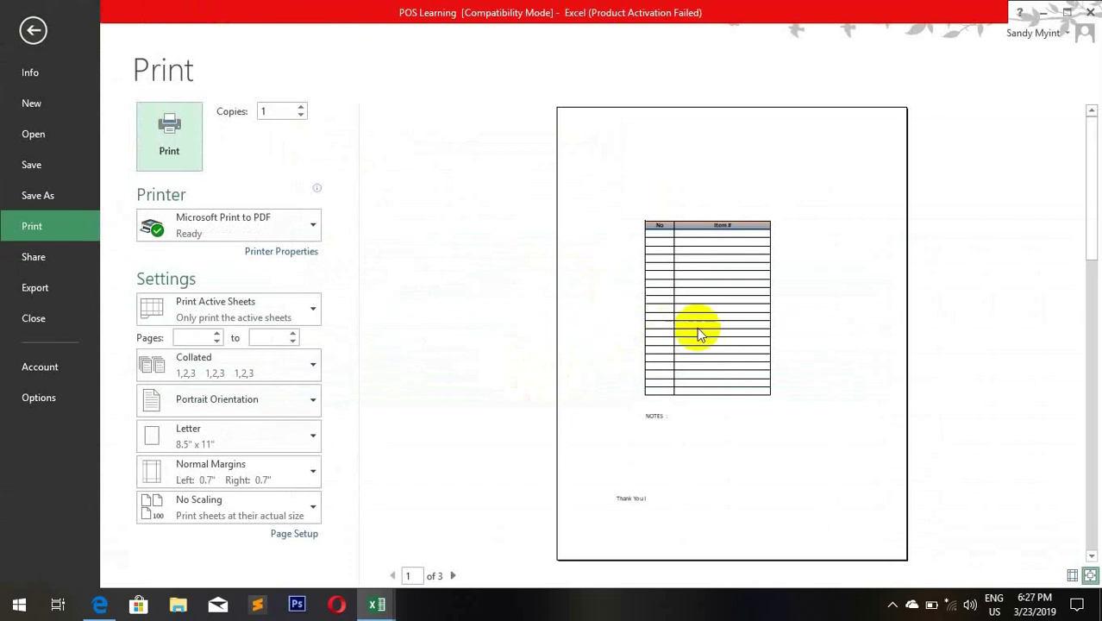
pyautogui.click(31, 31)
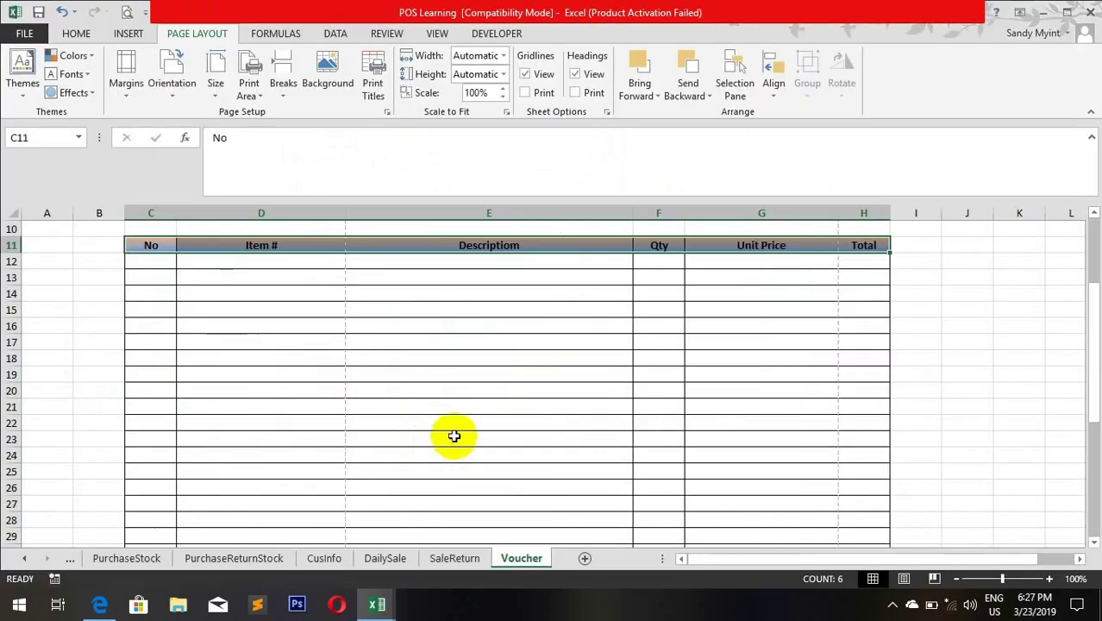
pyautogui.scroll(3, 458, 413)
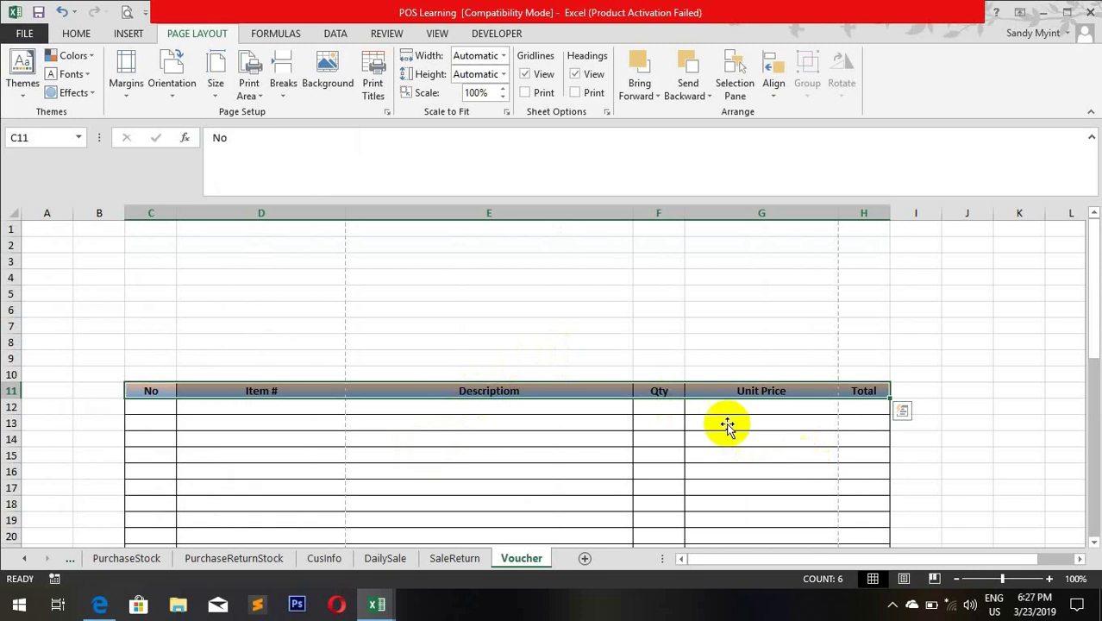
# Step: Adjust the page breaks in Page Break Preview so all voucher columns fit on one page, and return to Normal view
pyautogui.click(934, 579)
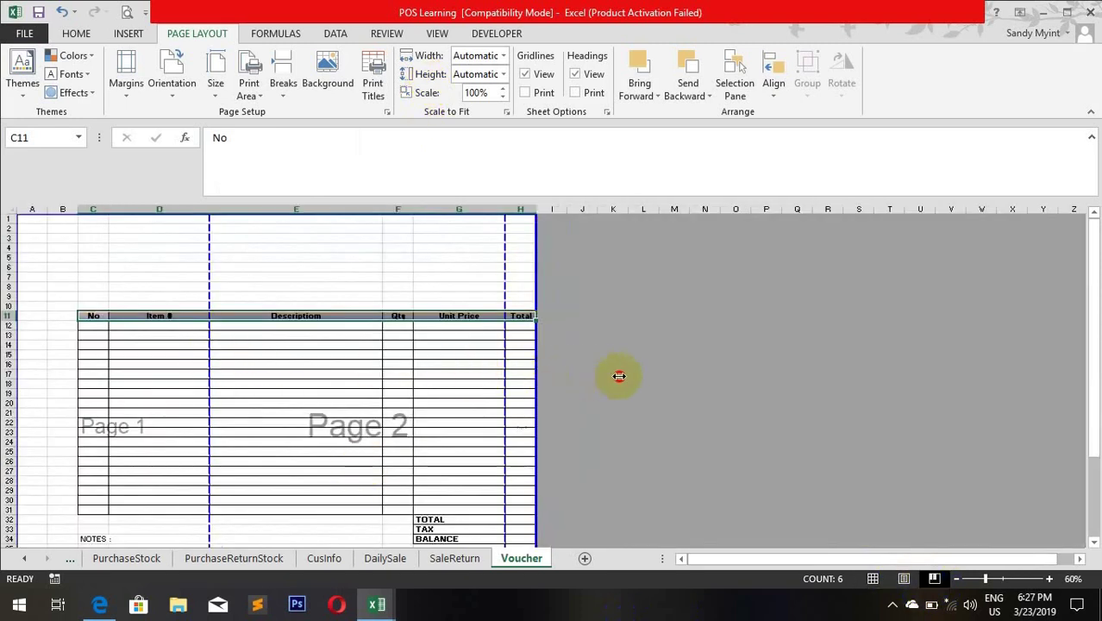
pyautogui.moveTo(655, 380); pyautogui.dragTo(598, 393)
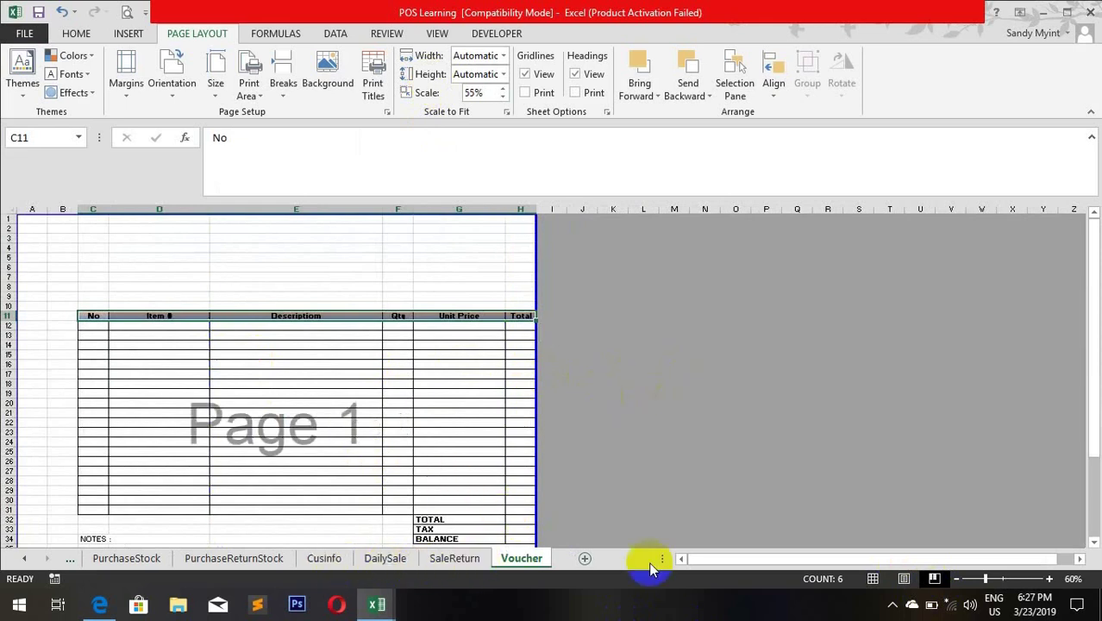
pyautogui.click(874, 579)
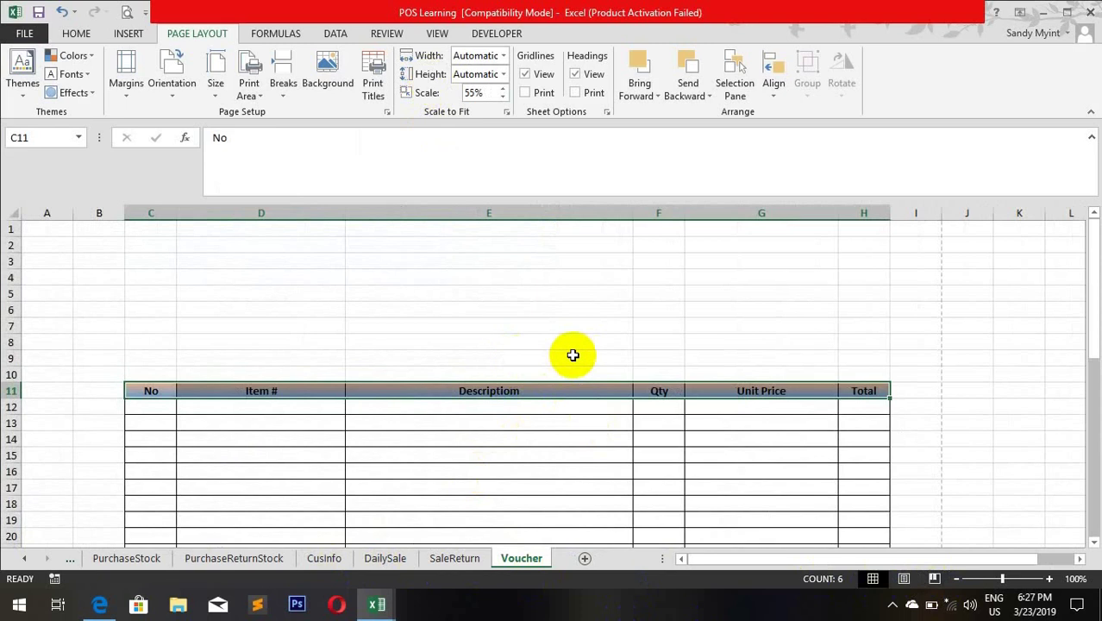
# Step: Delete the spare column B to the left of the item table
pyautogui.rightClick(100, 215)
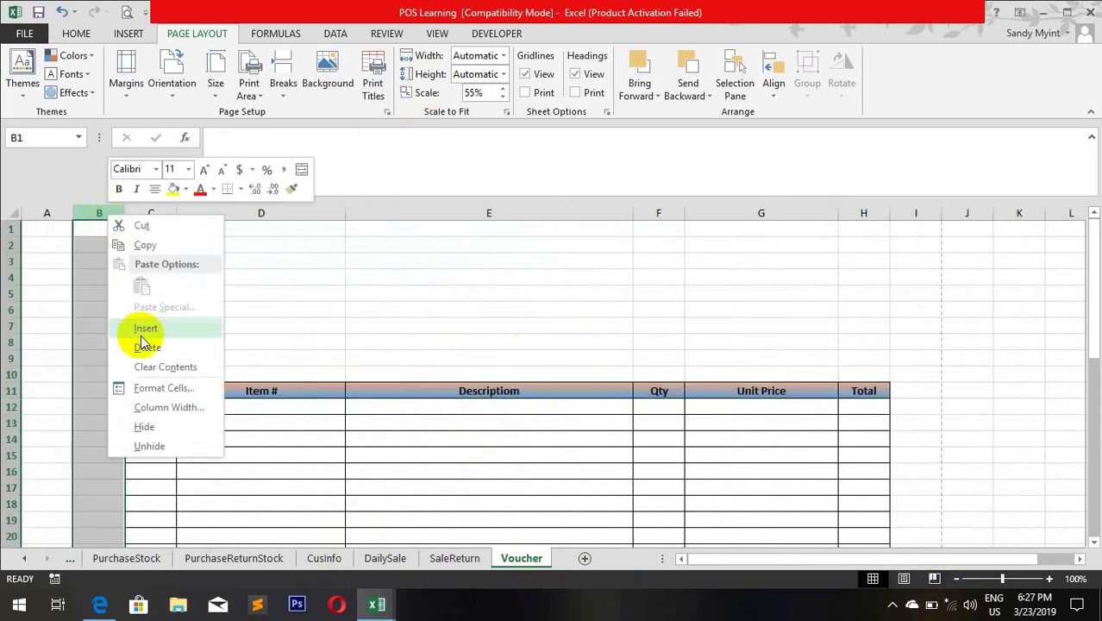
pyautogui.click(145, 347)
pyautogui.click(767, 357)
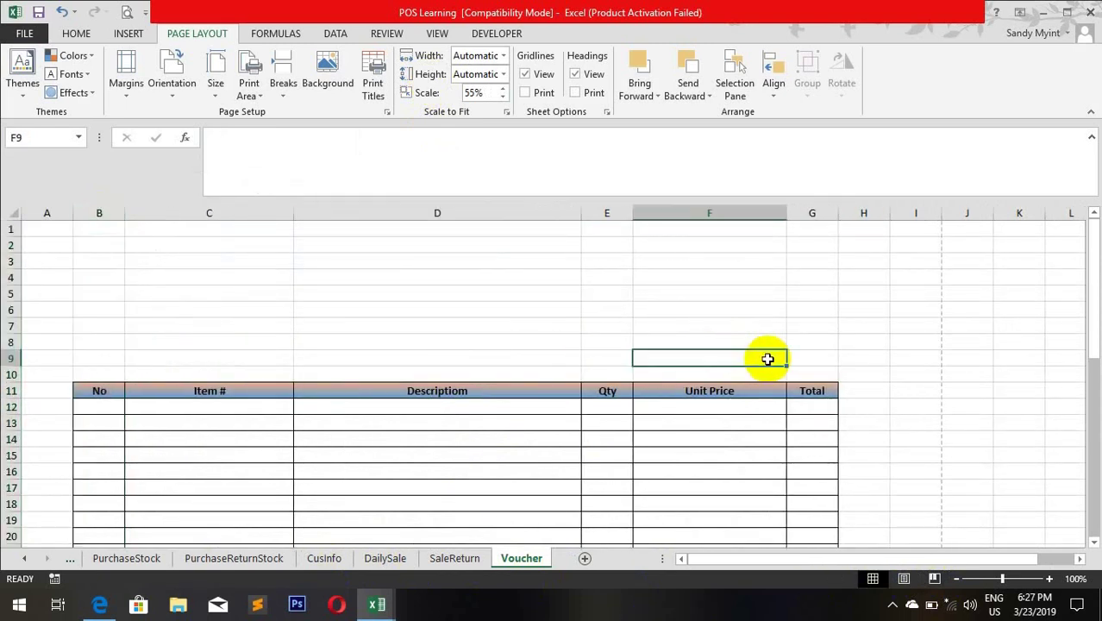
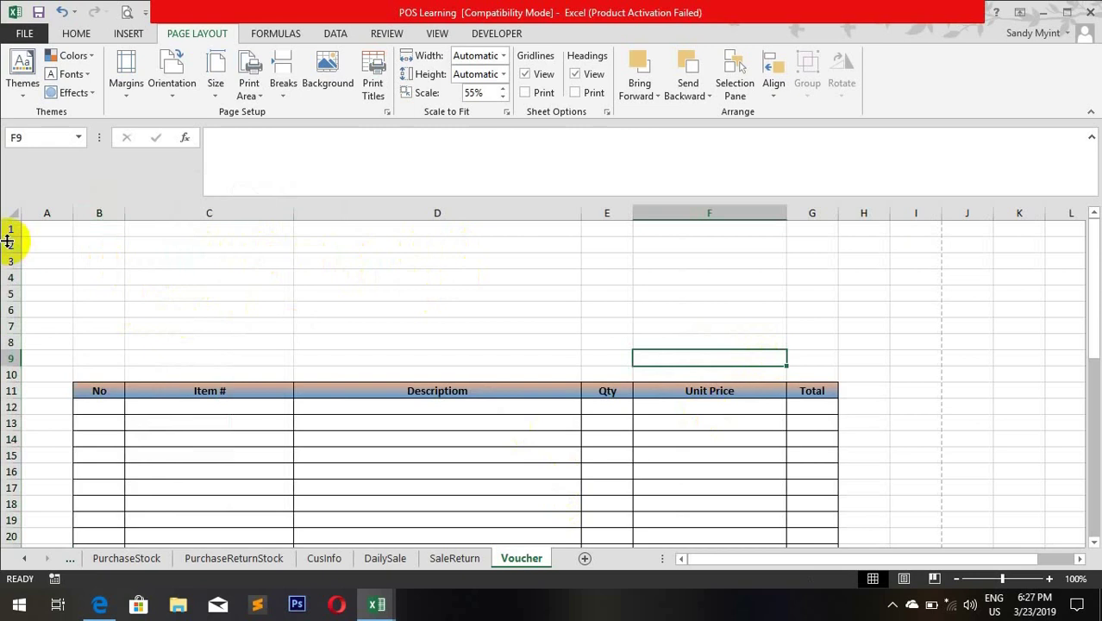
# Step: Make row 1 taller and add the title "Business Name" in B1:G1, merged and centred
pyautogui.moveTo(9, 235); pyautogui.dragTo(10, 295)
pyautogui.moveTo(110, 261); pyautogui.dragTo(810, 241)
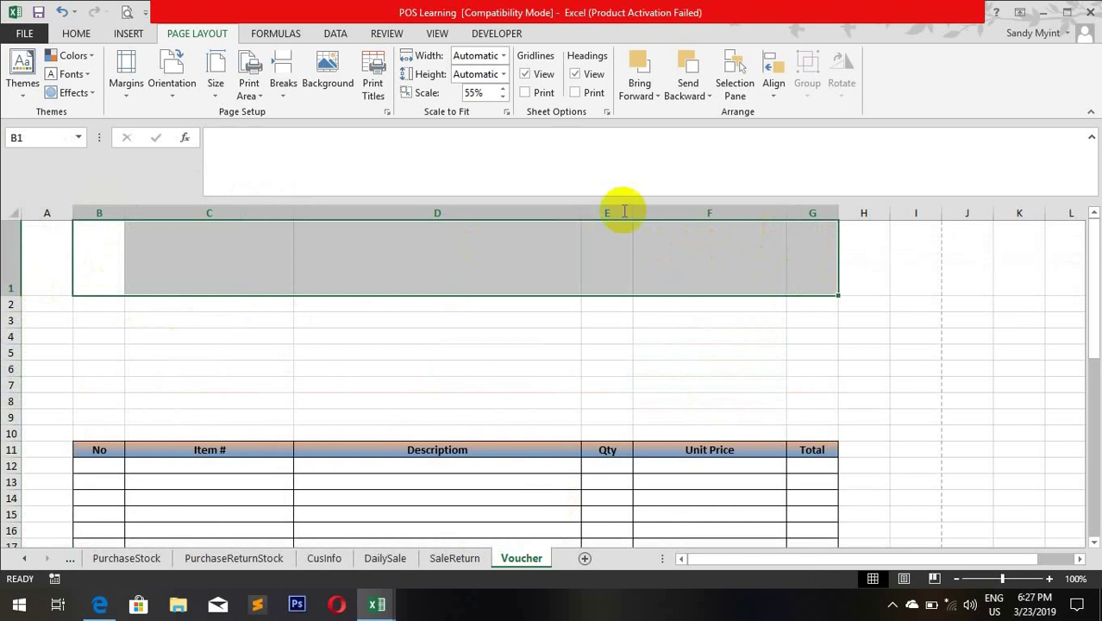
pyautogui.click(76, 33)
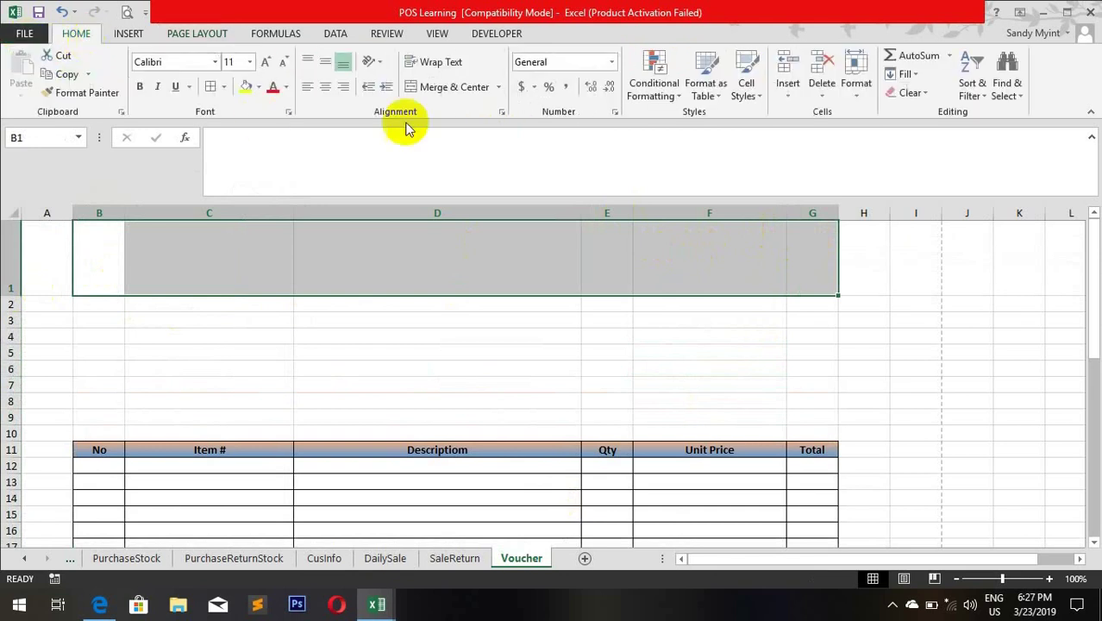
pyautogui.click(454, 88)
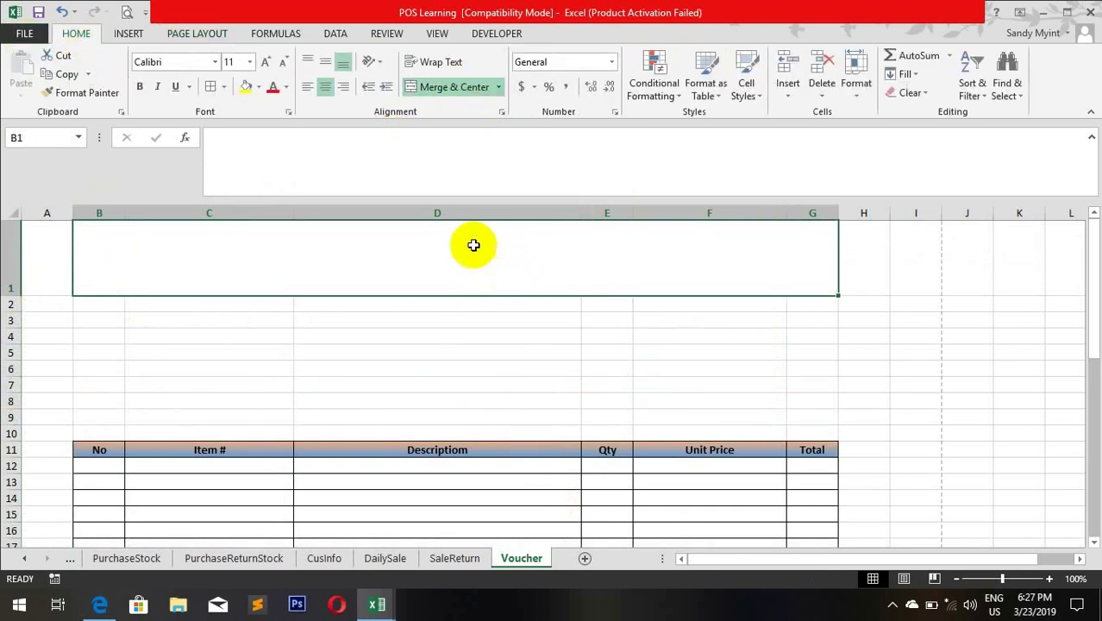
pyautogui.write('Business Name')
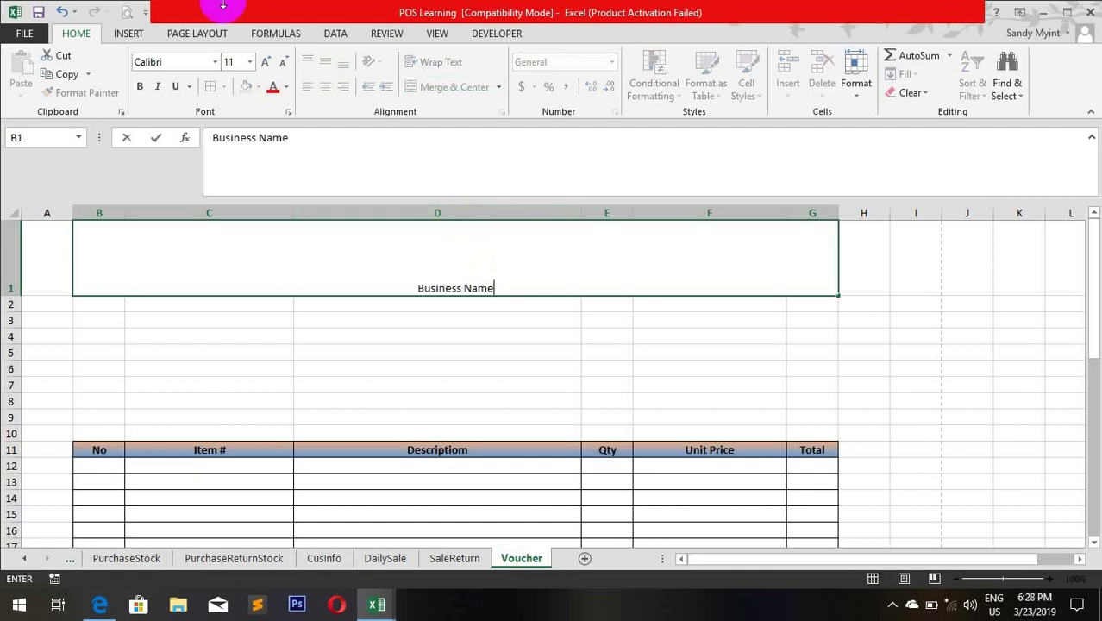
pyautogui.press('Return')
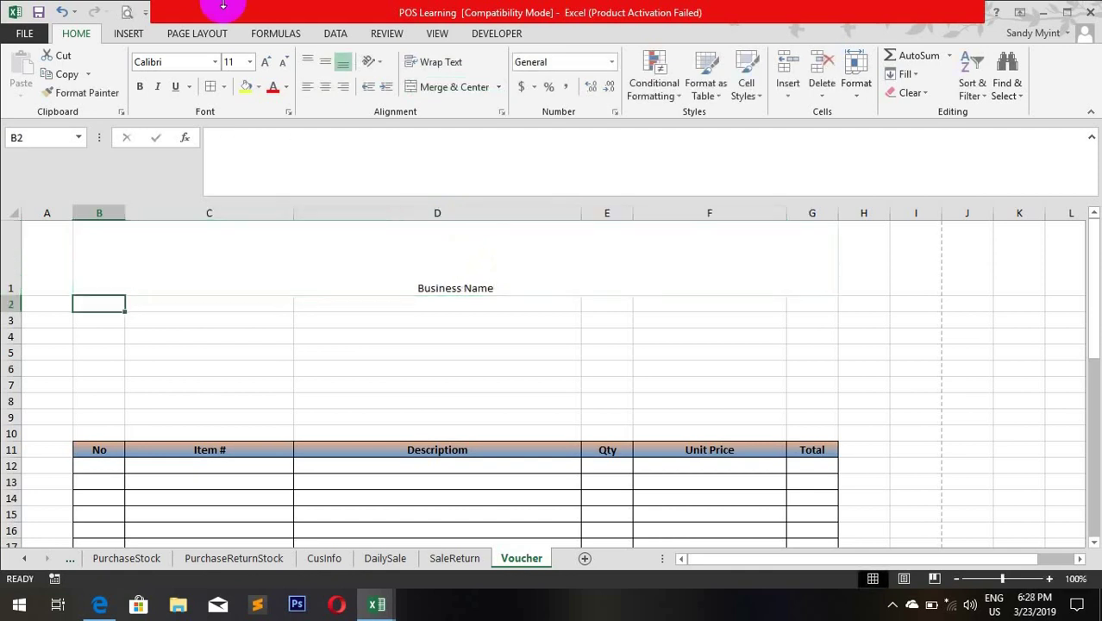
# Step: Set the font of the whole Voucher sheet to Times New Roman, size 12
pyautogui.click(7, 214)
pyautogui.click(167, 66)
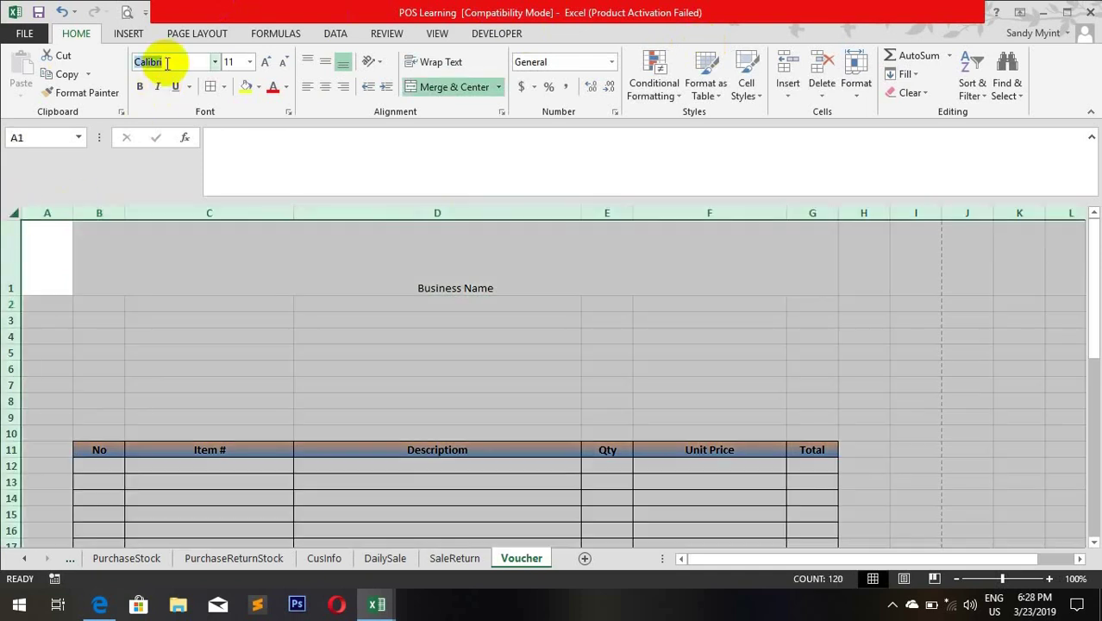
pyautogui.press('Tab')
pyautogui.click(360, 43)
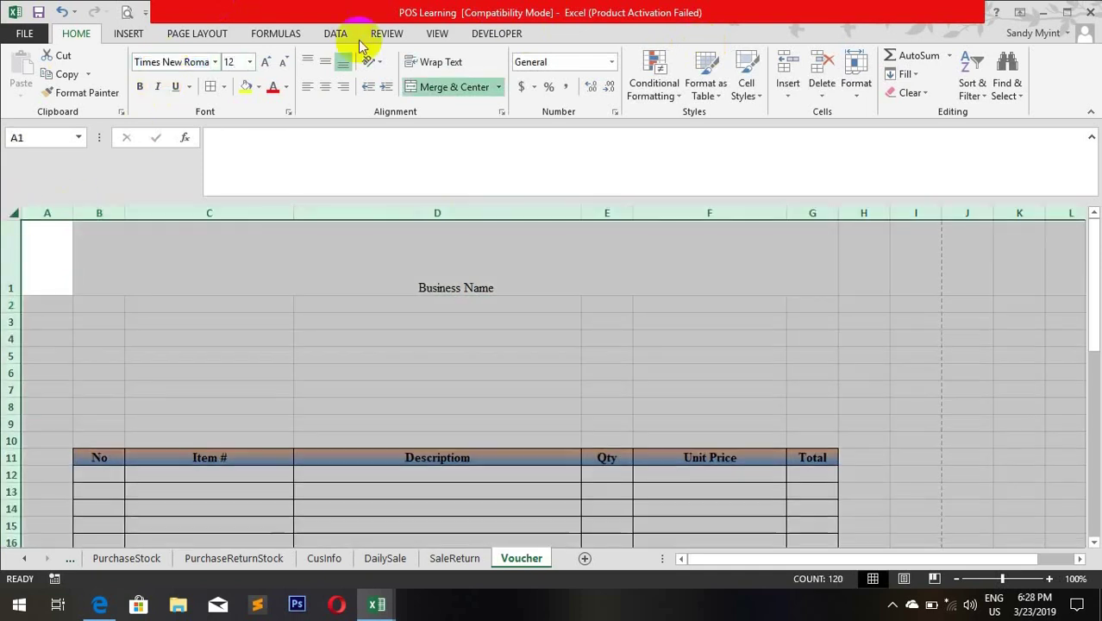
# Step: Centre the Business Name title vertically in its row and enlarge it, trying font size 25 before choosing 48
pyautogui.click(511, 246)
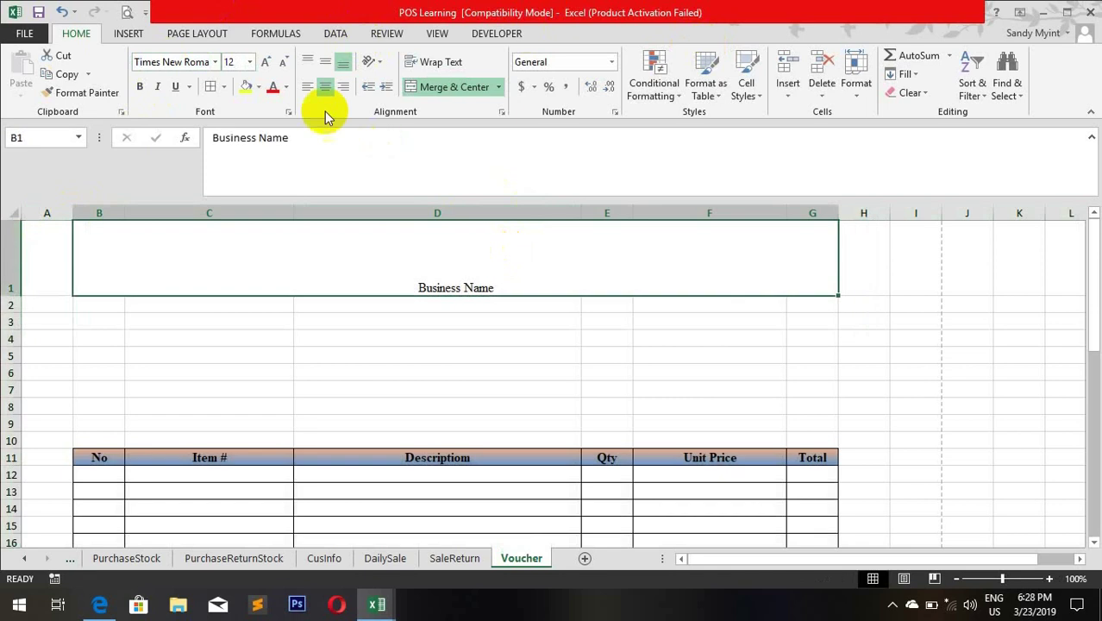
pyautogui.click(244, 62)
pyautogui.write('25')
pyautogui.press('Return')
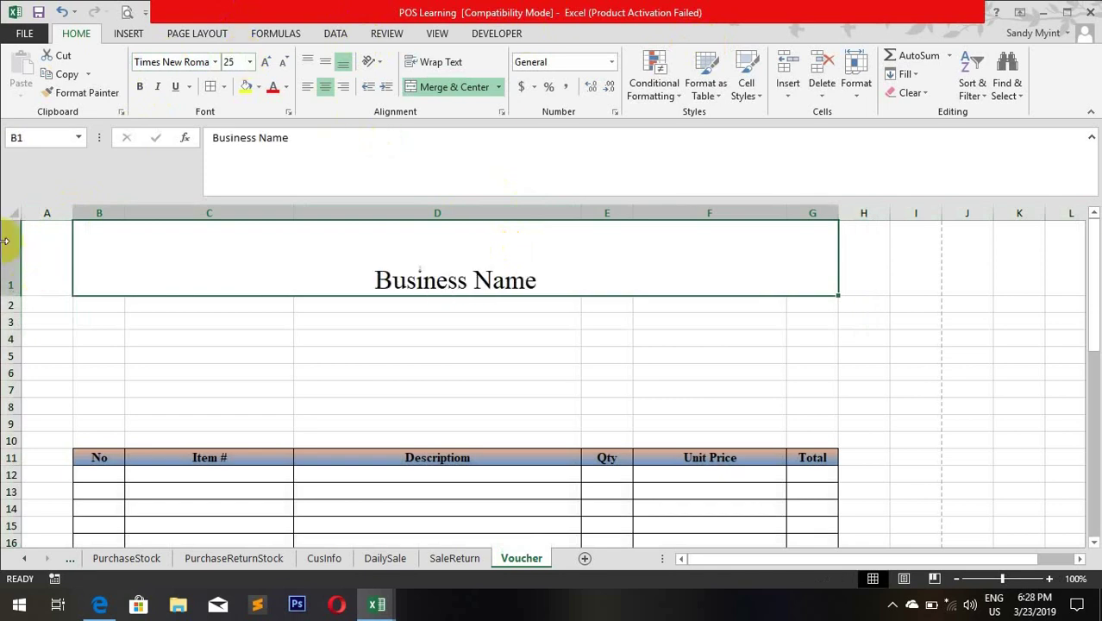
pyautogui.click(323, 62)
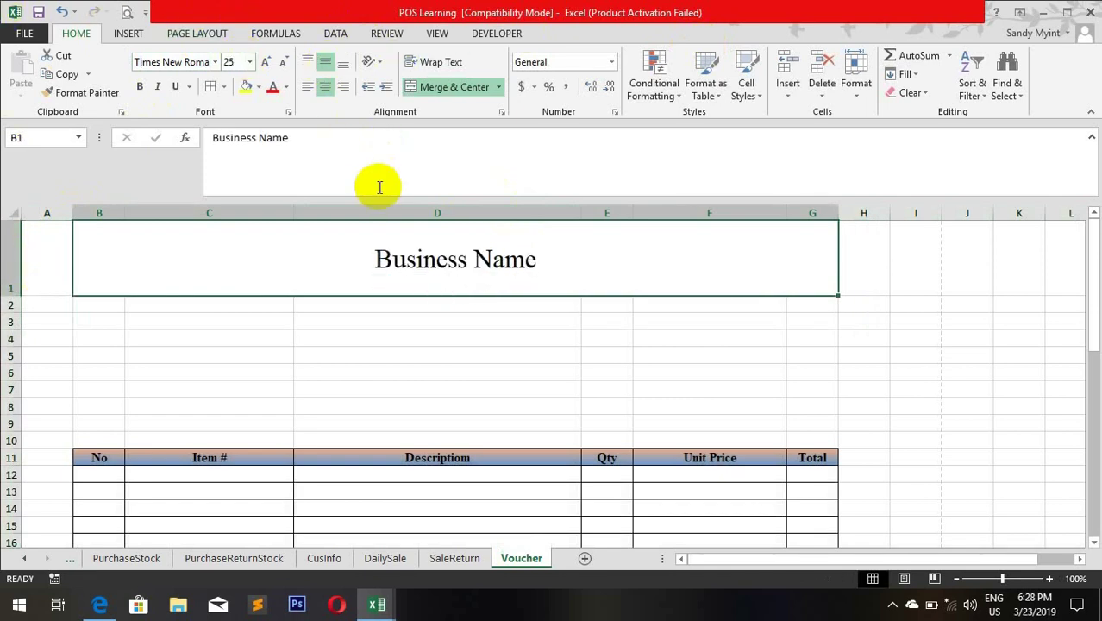
pyautogui.click(250, 64)
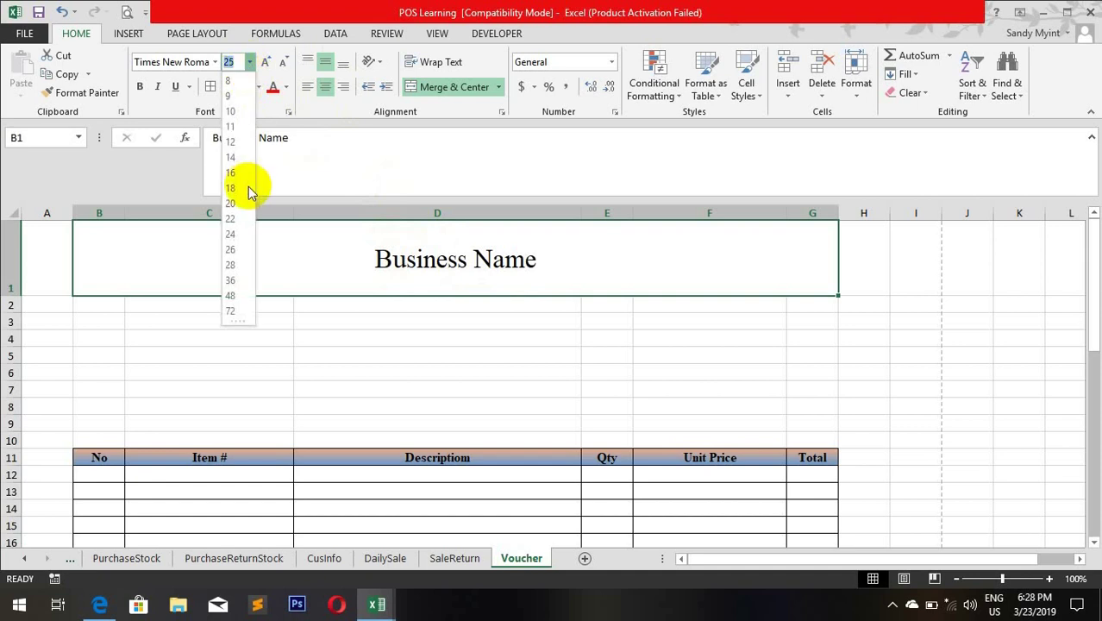
pyautogui.click(231, 296)
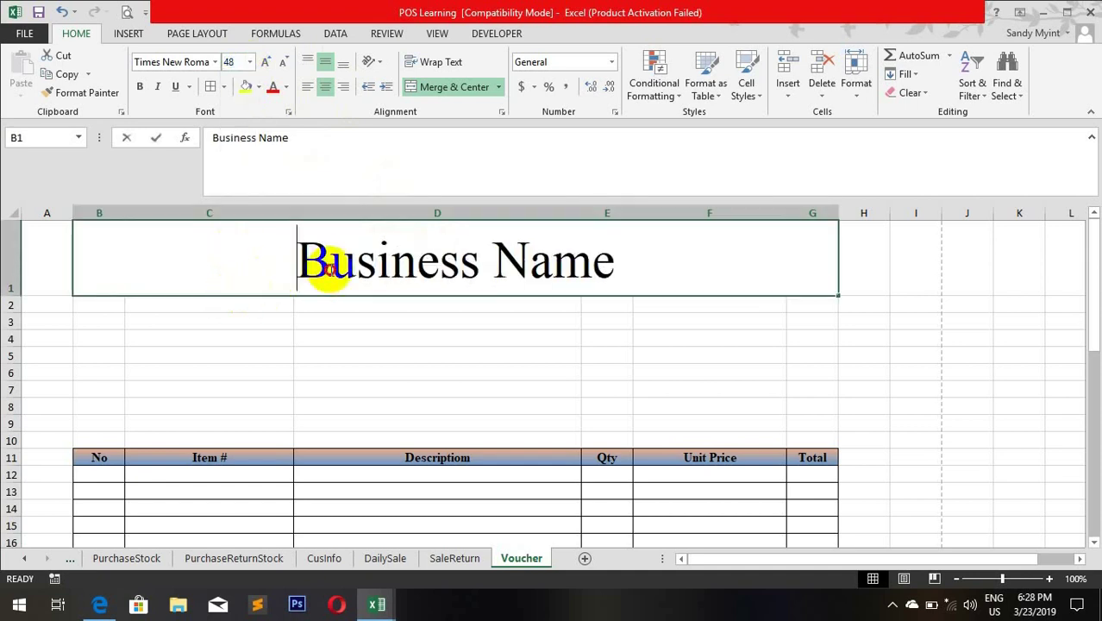
pyautogui.click(516, 390)
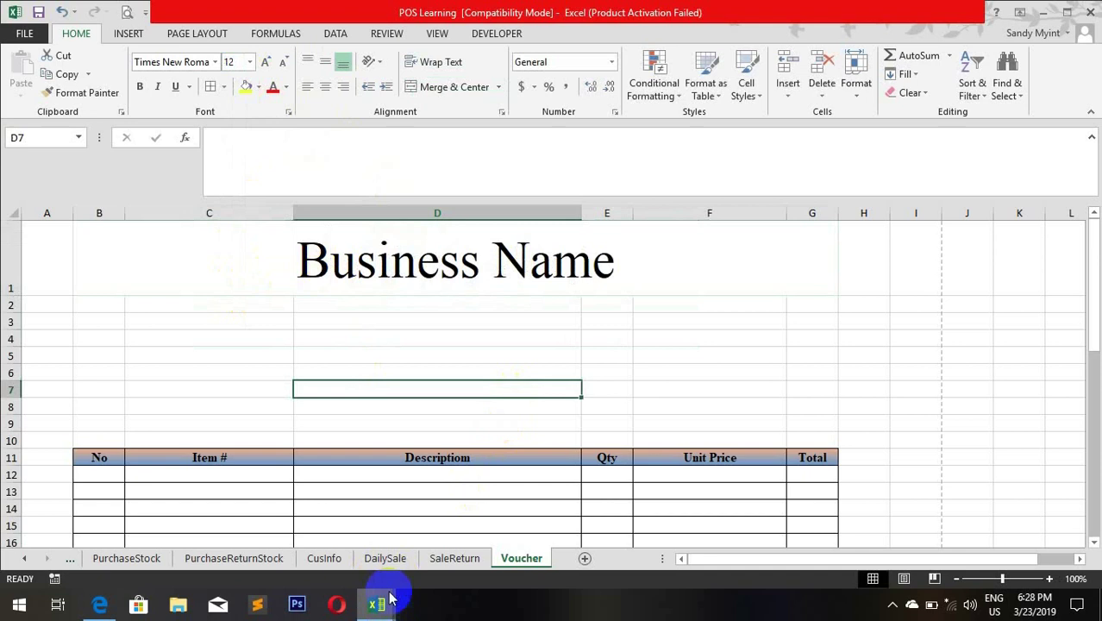
# Step: Switch to the finished POS workbook to examine its voucher header layout, and return to the POS Learning workbook
pyautogui.click(390, 597)
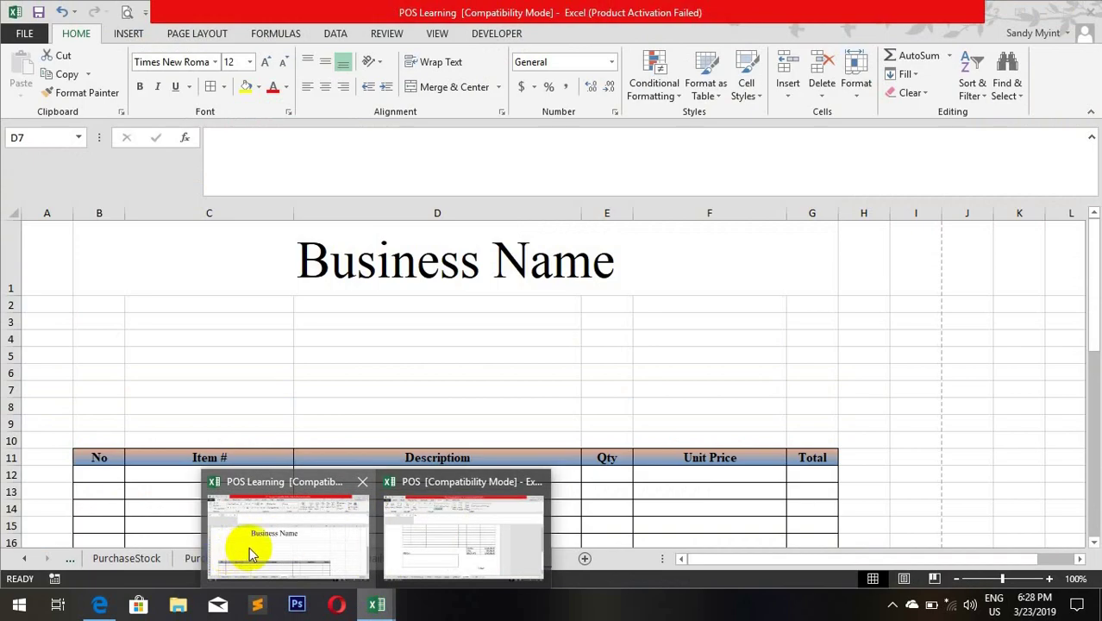
pyautogui.click(249, 547)
pyautogui.click(374, 602)
pyautogui.click(487, 524)
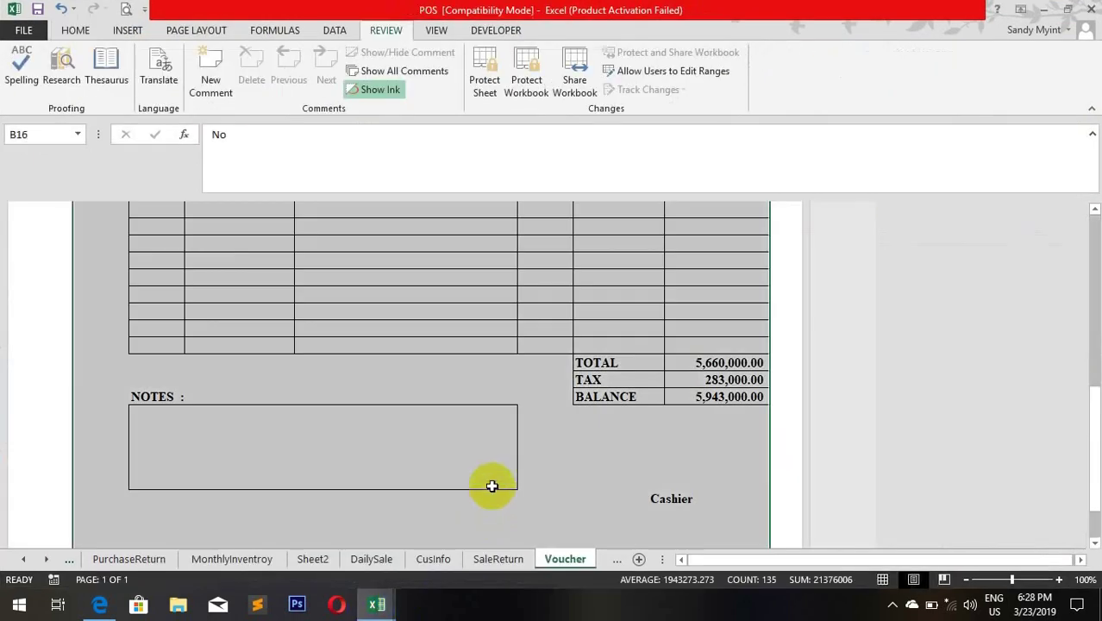
pyautogui.click(413, 326)
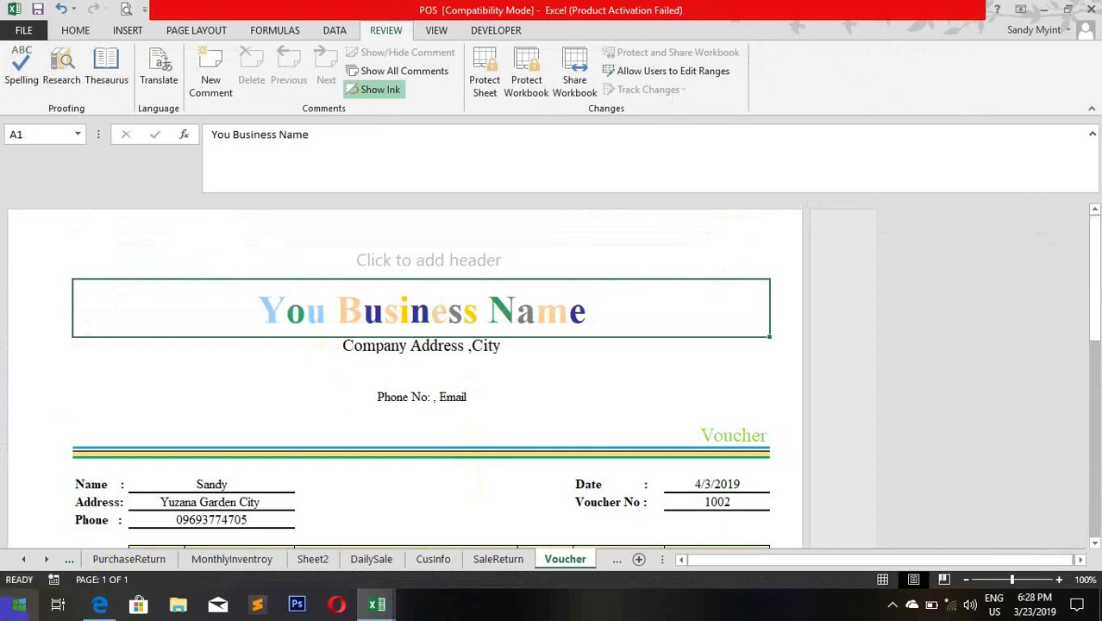
pyautogui.click(390, 608)
pyautogui.click(443, 546)
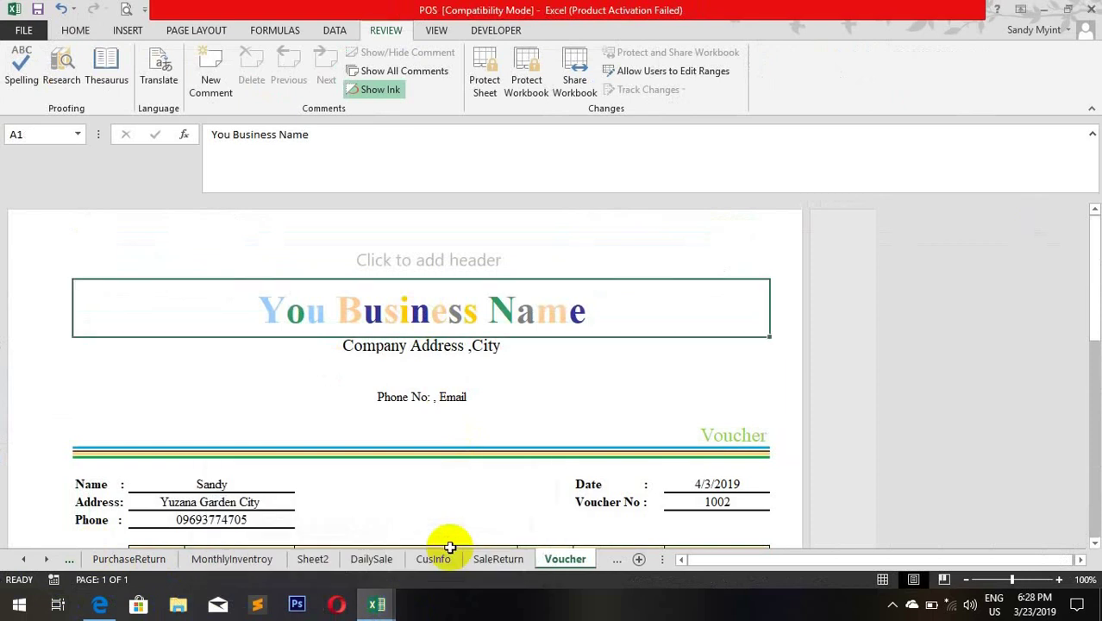
pyautogui.click(380, 606)
pyautogui.click(348, 574)
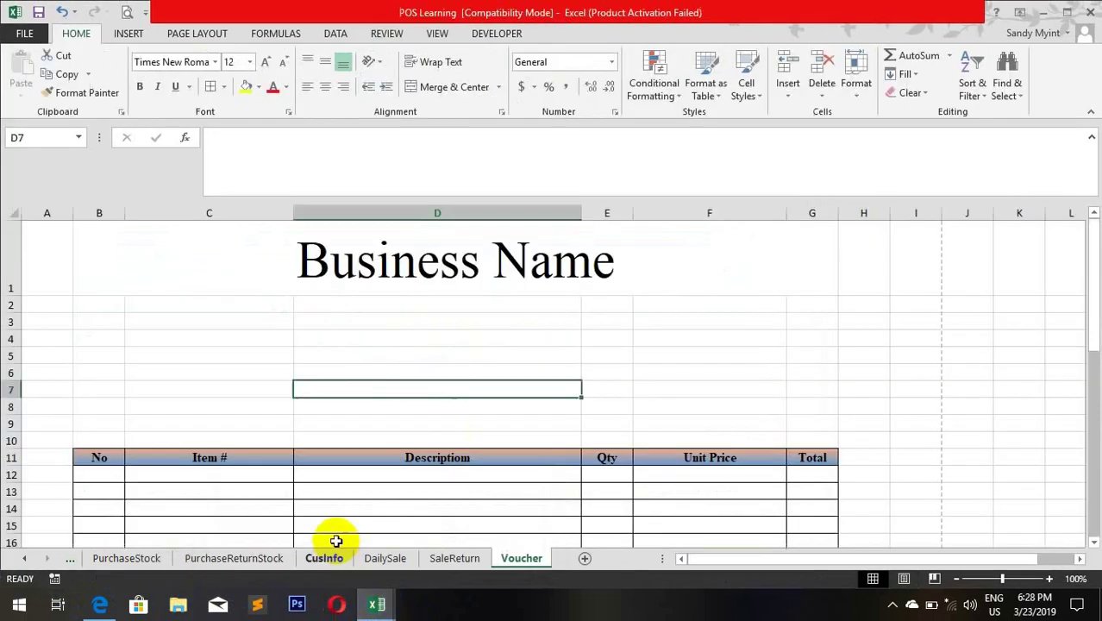
# Step: In the Business Name title, colour the letters "Bu" light grey and "si" light blue
pyautogui.click(345, 271)
pyautogui.doubleClick(332, 270)
pyautogui.moveTo(316, 270); pyautogui.dragTo(295, 266)
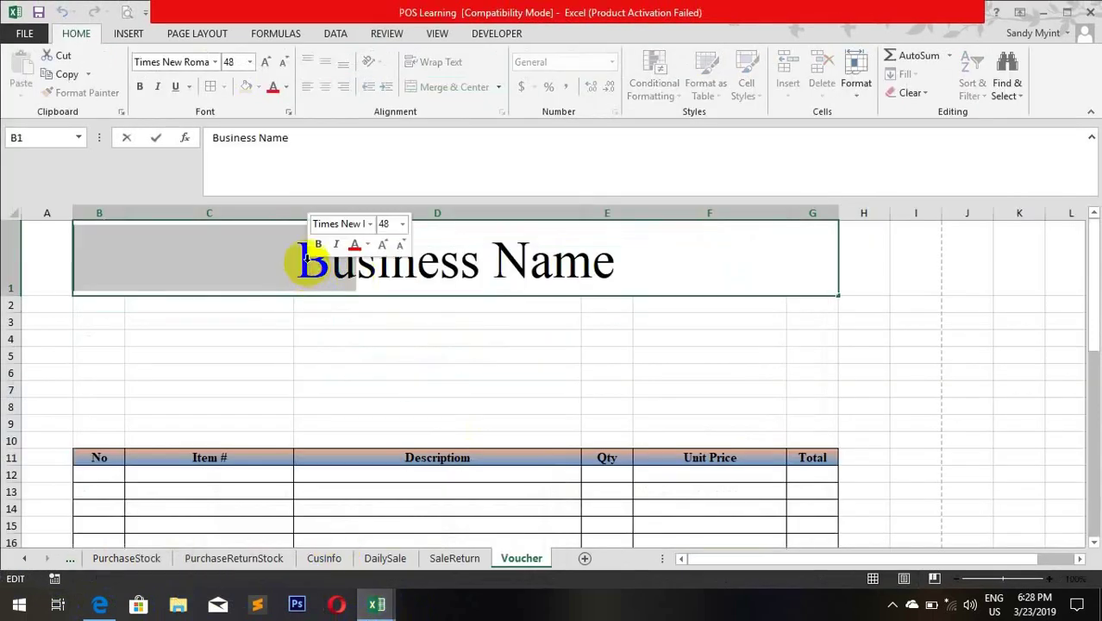
pyautogui.click(286, 90)
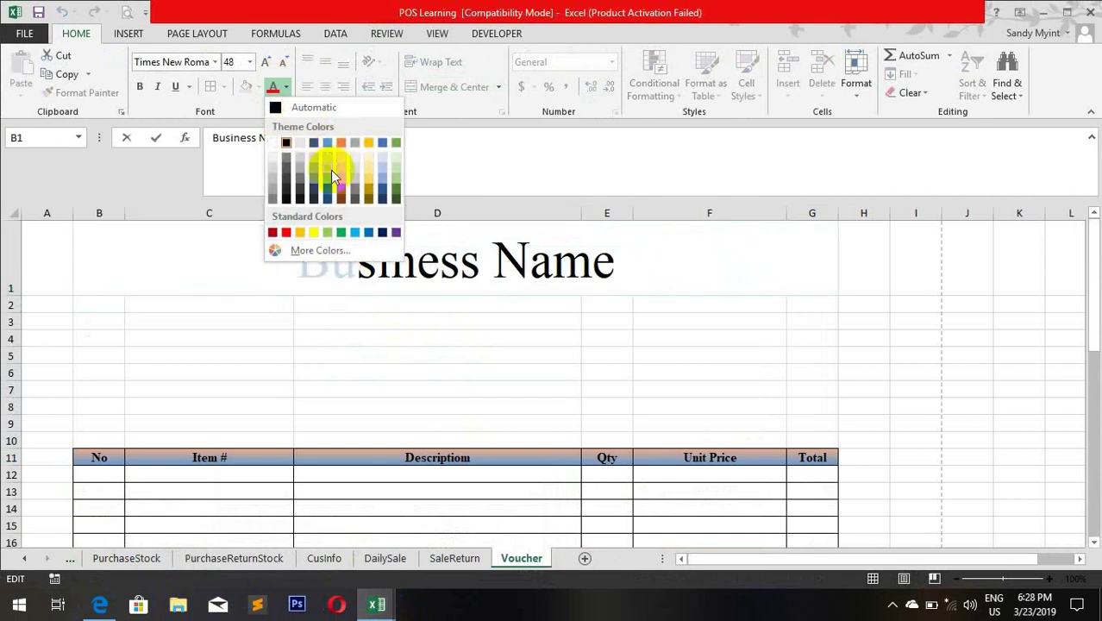
pyautogui.click(359, 175)
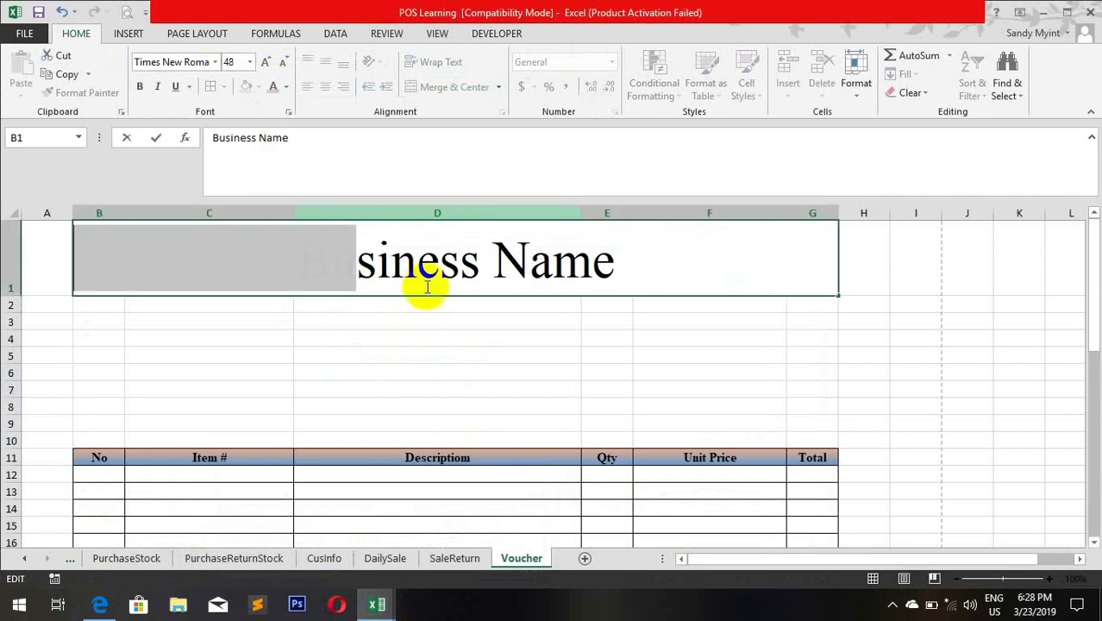
pyautogui.click(374, 267)
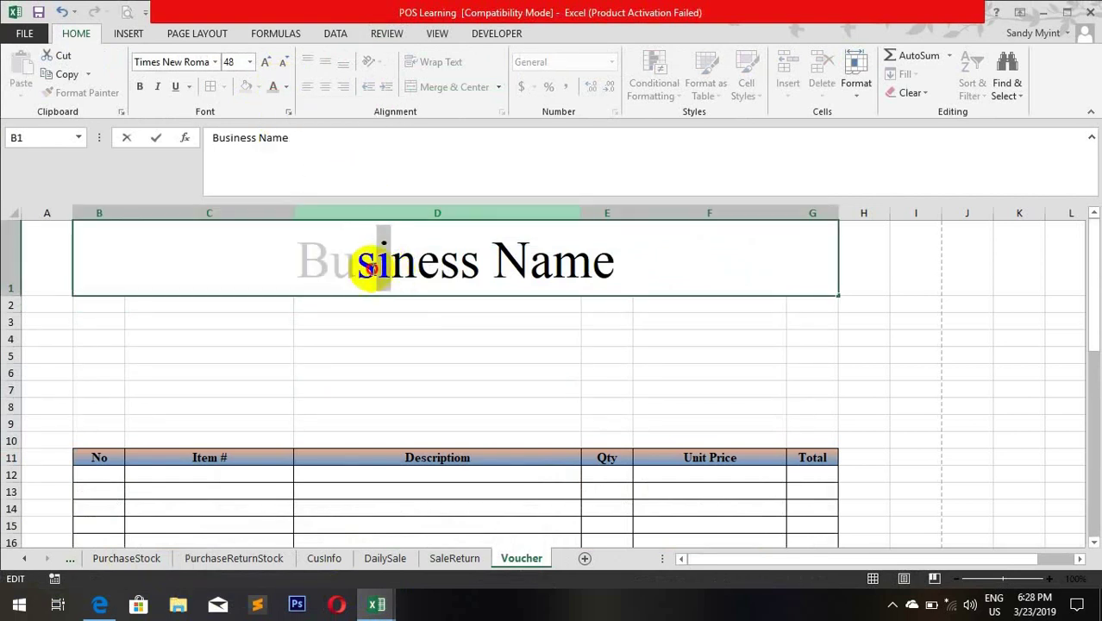
pyautogui.click(285, 89)
pyautogui.click(333, 181)
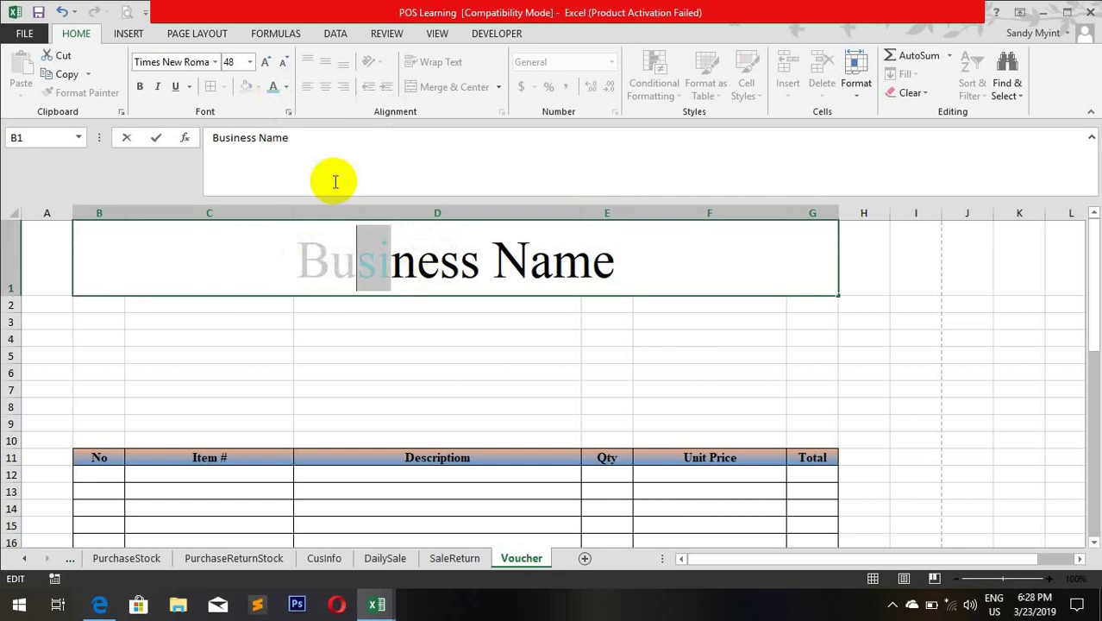
# Step: Colour the title letters "ne" standard blue and "ss" dark green
pyautogui.moveTo(437, 266); pyautogui.dragTo(391, 261)
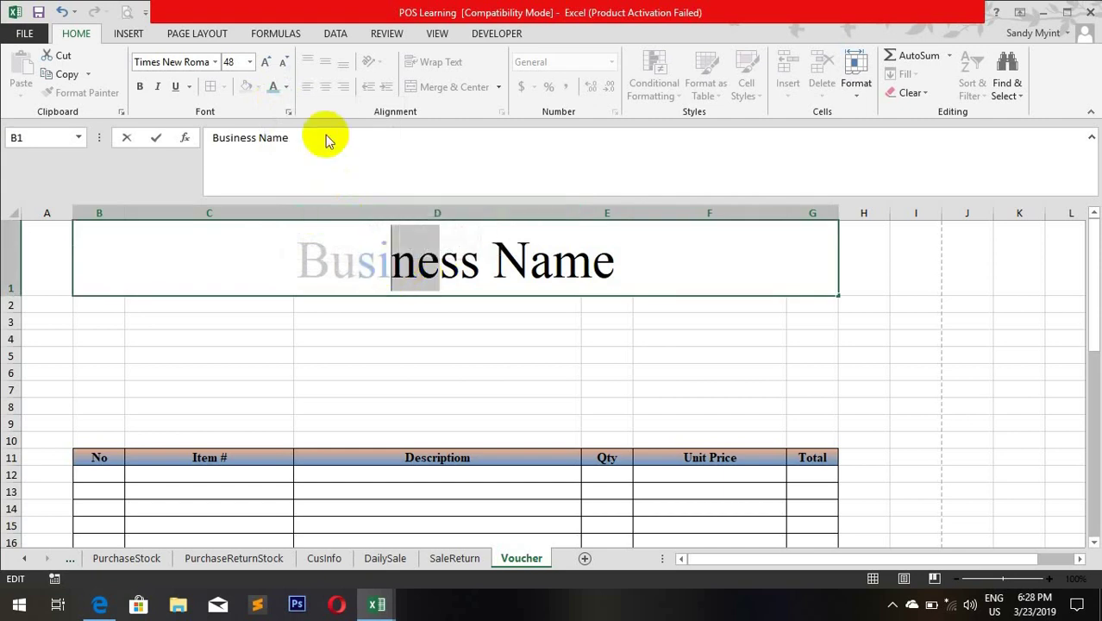
pyautogui.click(288, 87)
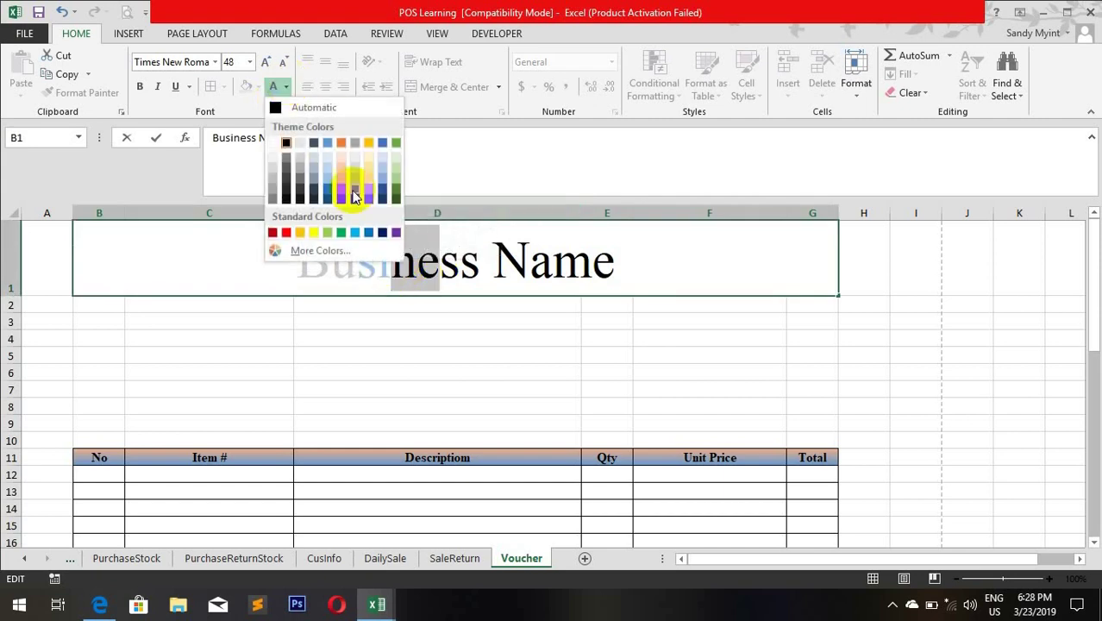
pyautogui.click(369, 233)
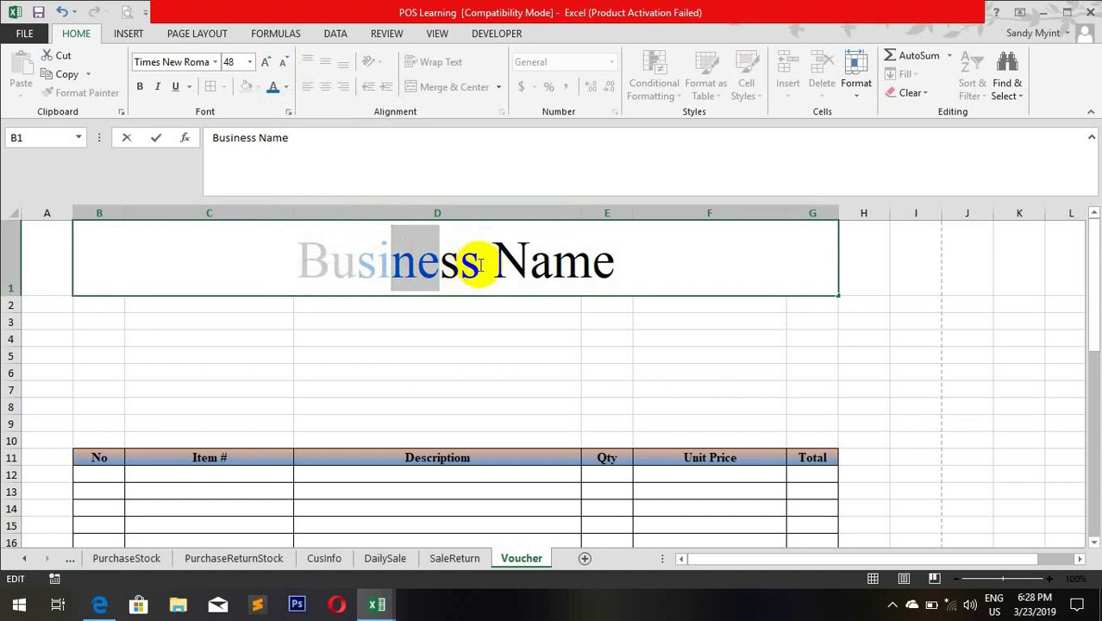
pyautogui.moveTo(481, 265); pyautogui.dragTo(440, 263)
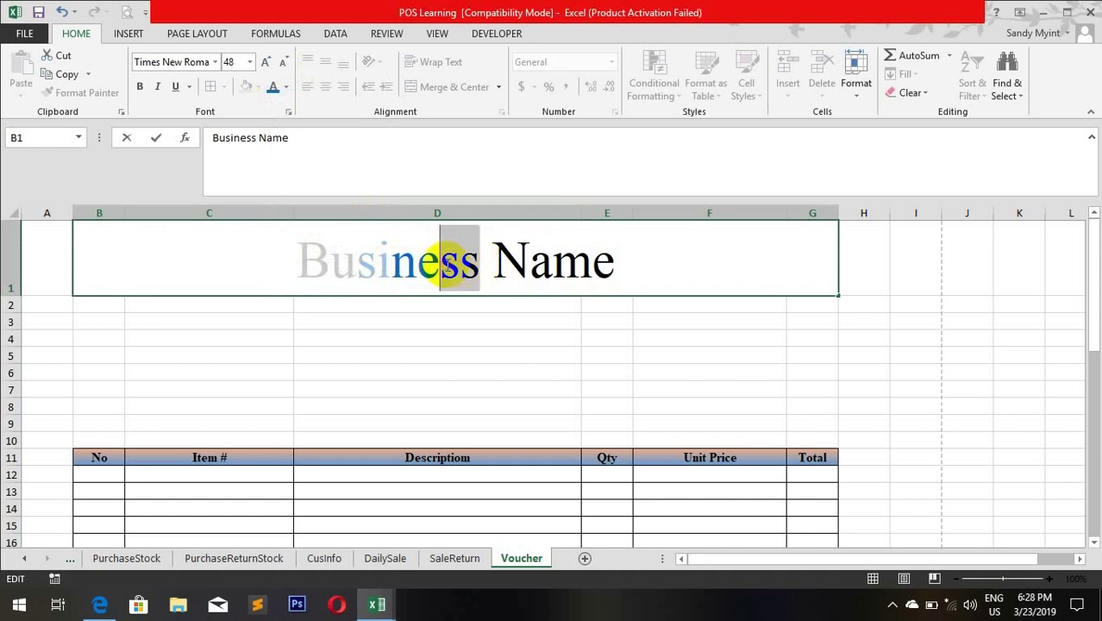
pyautogui.click(287, 88)
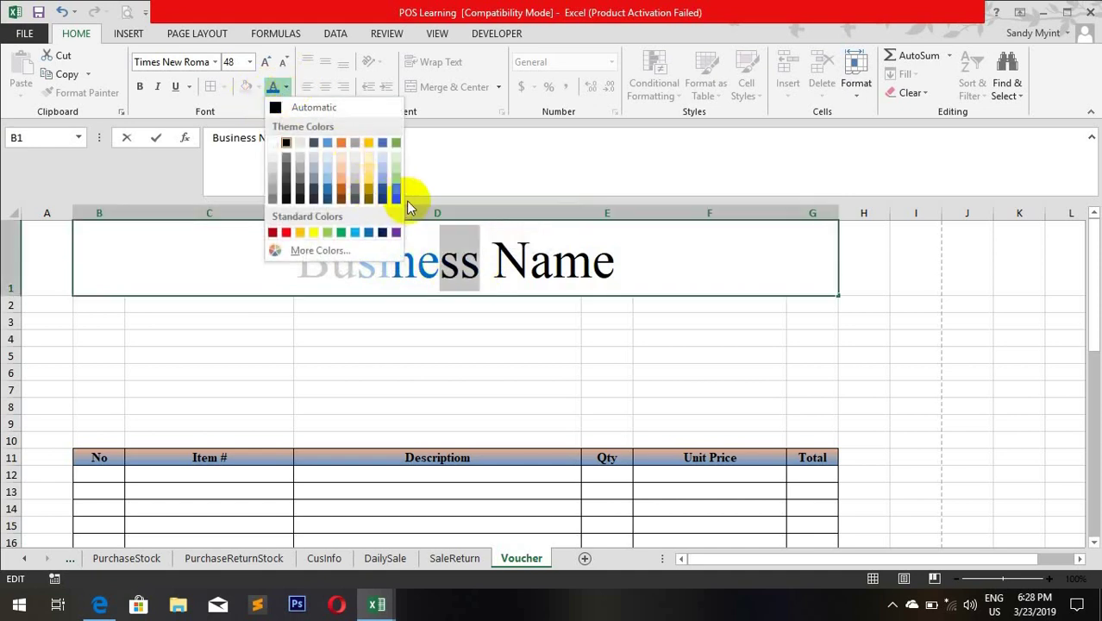
pyautogui.click(395, 198)
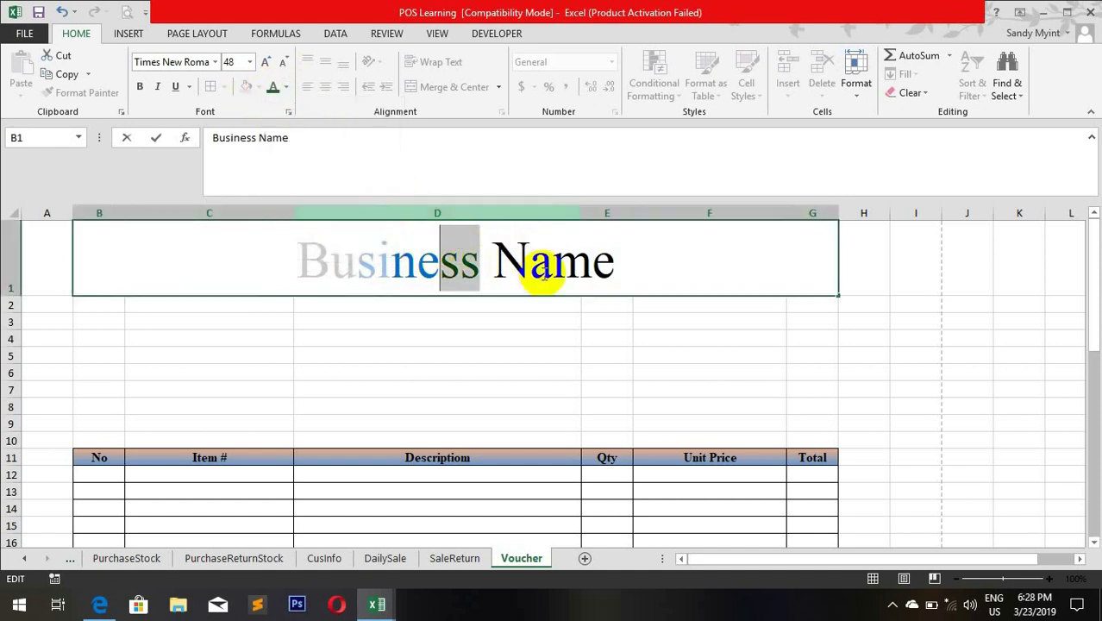
# Step: Colour the title letters "Na" in the standard orange-gold and "me" in a light blue accent shade
pyautogui.moveTo(543, 274); pyautogui.dragTo(496, 265)
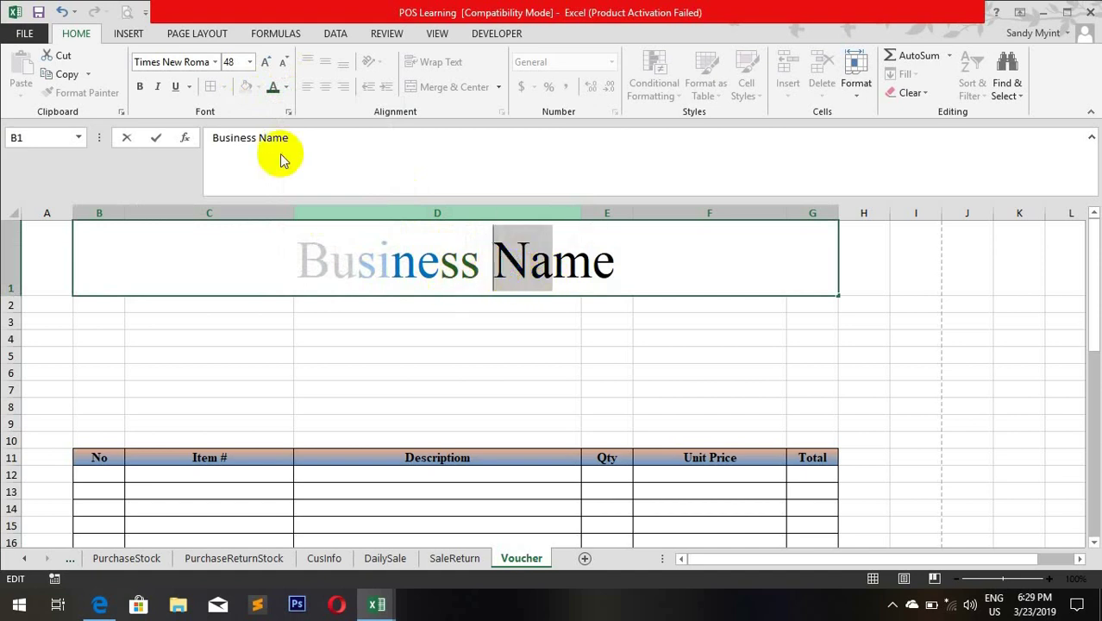
pyautogui.click(287, 88)
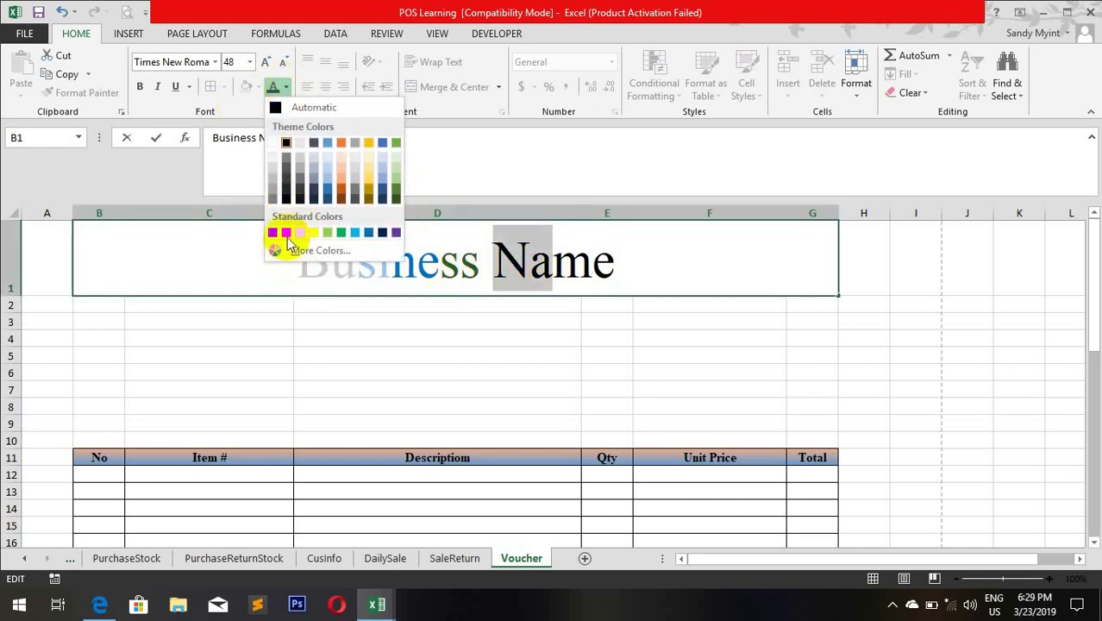
pyautogui.click(301, 233)
pyautogui.moveTo(627, 259); pyautogui.dragTo(553, 263)
pyautogui.click(289, 88)
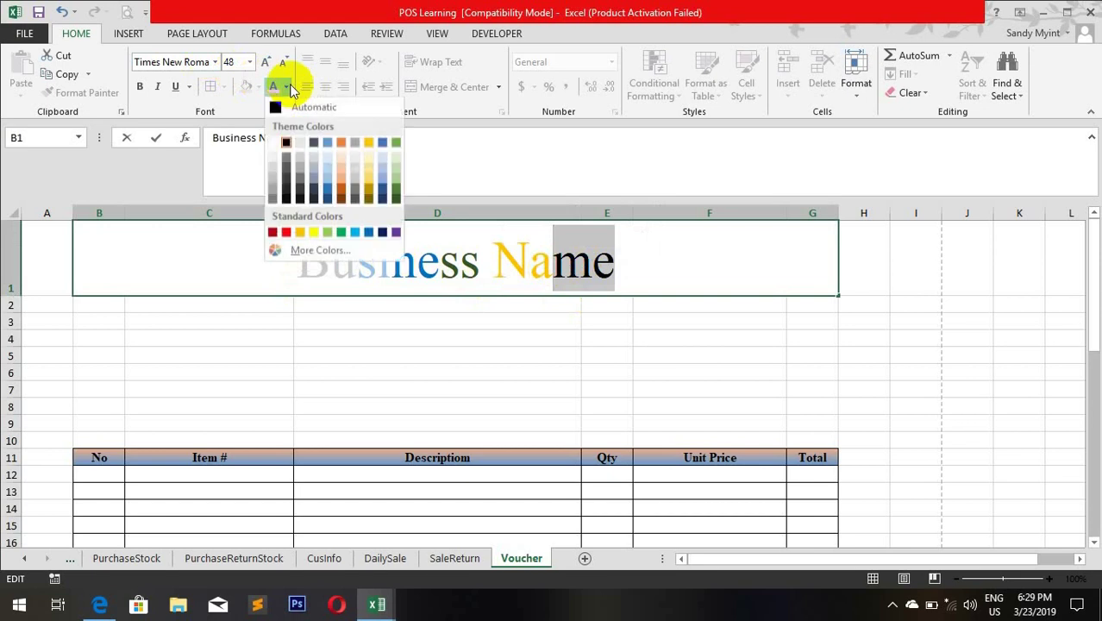
pyautogui.click(382, 175)
pyautogui.click(613, 306)
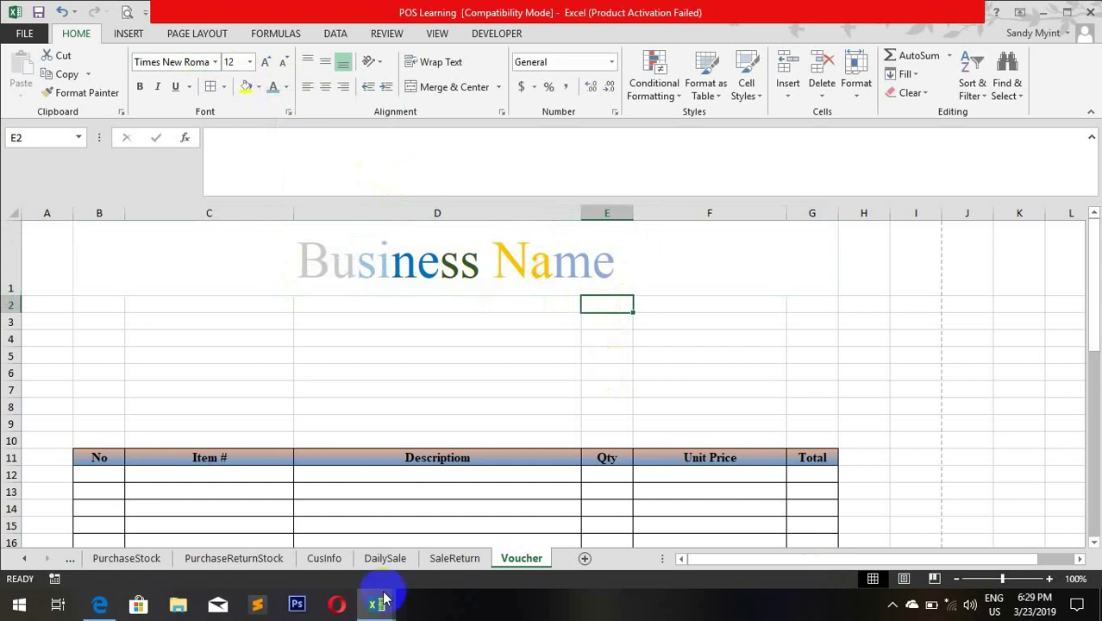
# Step: Make row 2 taller, merge and centre B2:G2, and enter "Address" in it
pyautogui.moveTo(11, 297); pyautogui.dragTo(25, 367)
pyautogui.click(189, 333)
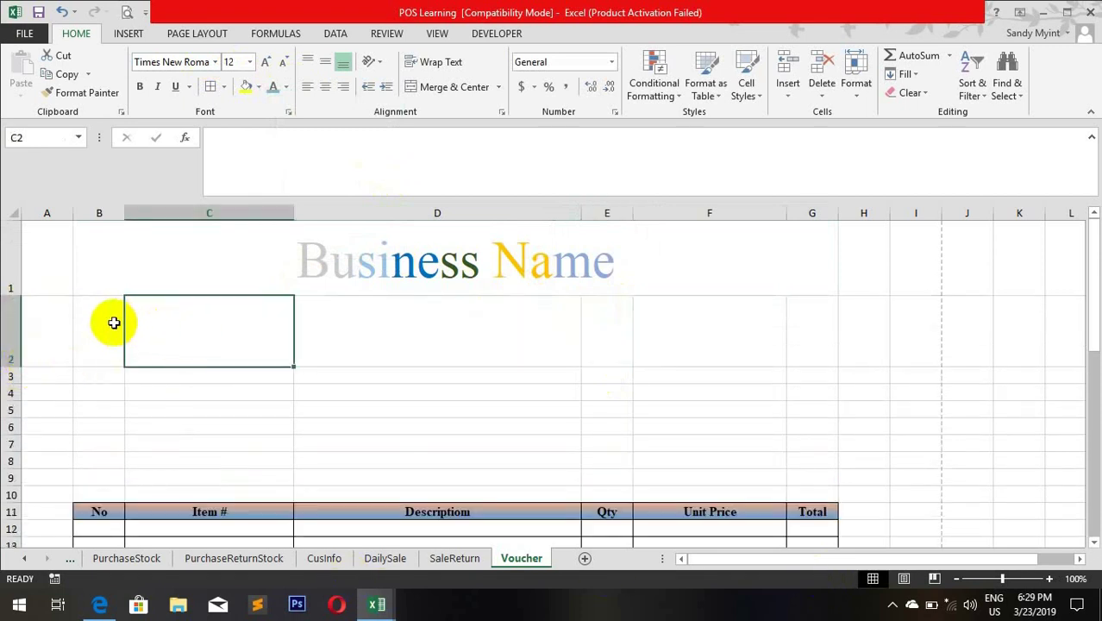
pyautogui.moveTo(114, 323); pyautogui.dragTo(789, 329)
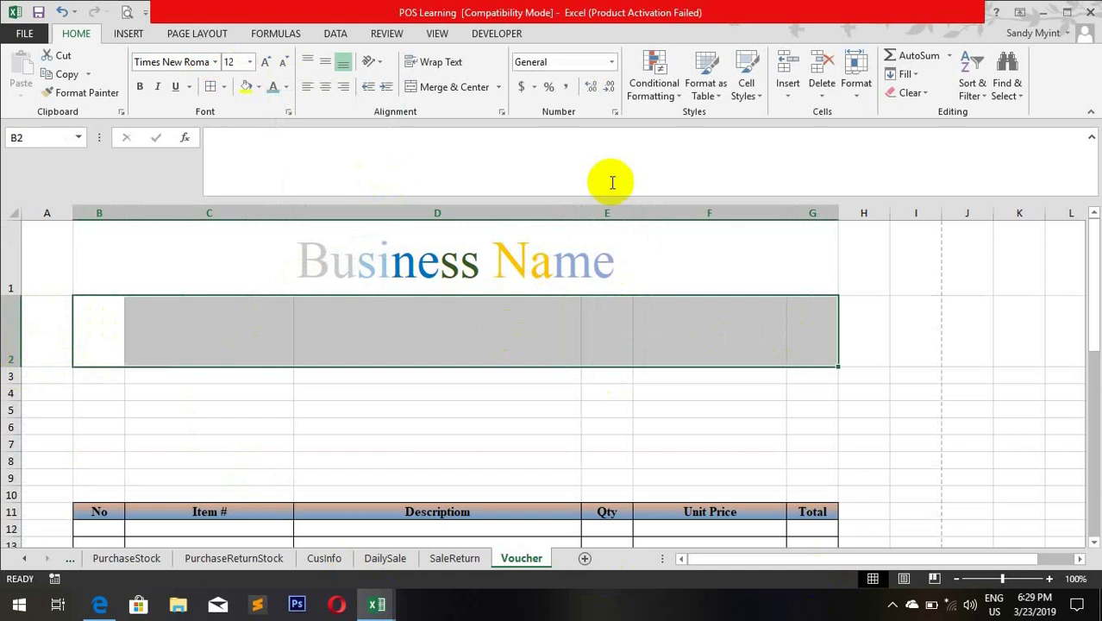
pyautogui.click(455, 88)
pyautogui.write('A')
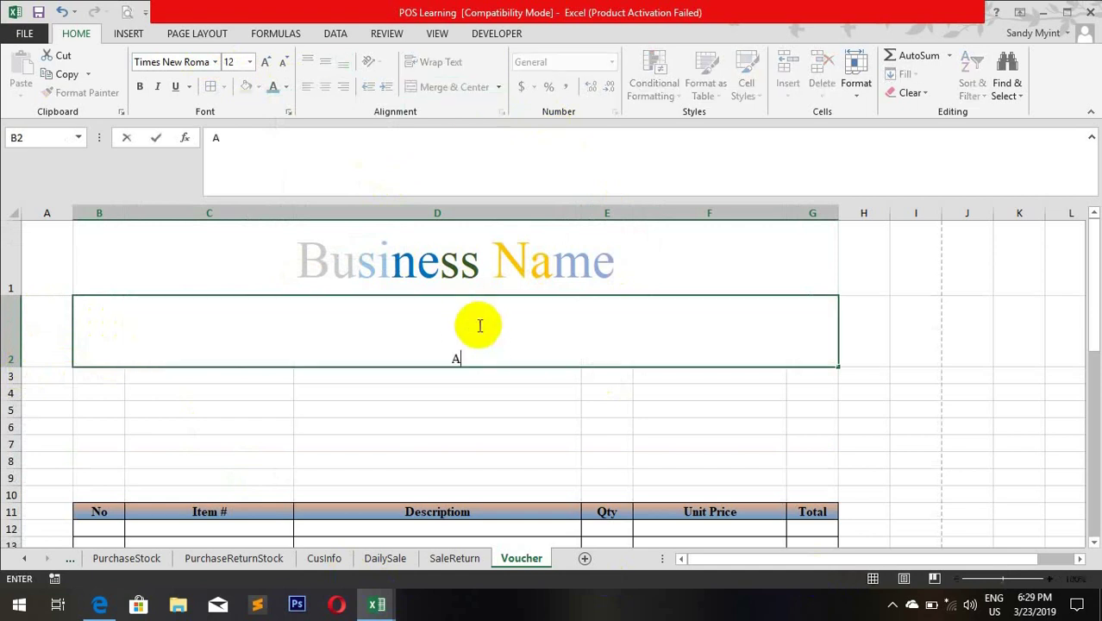
pyautogui.write('ddress')
pyautogui.press('Return')
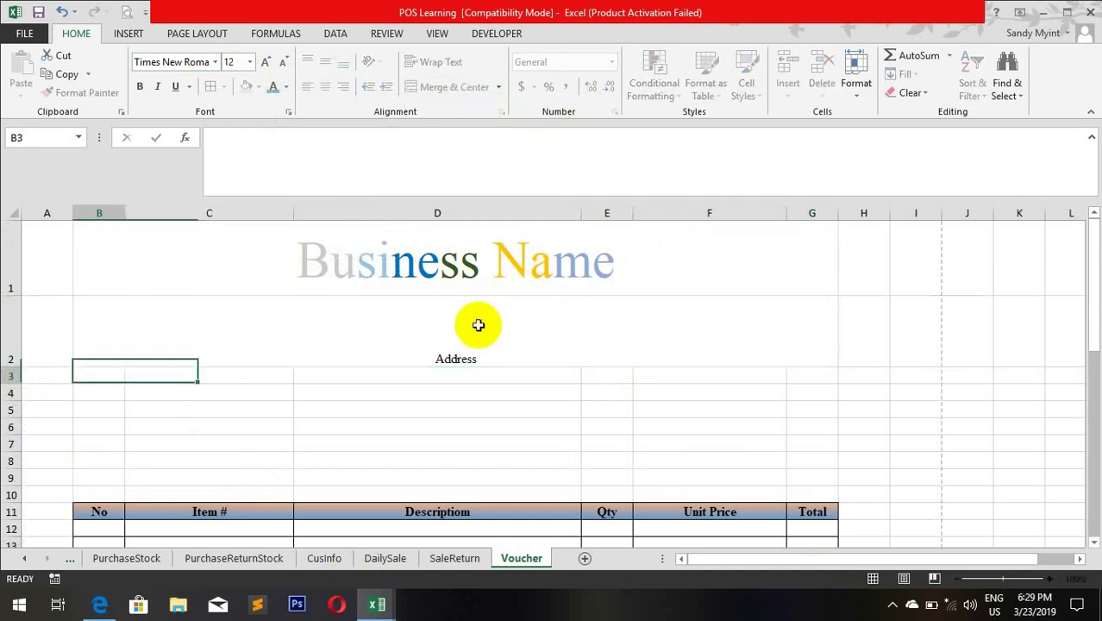
# Step: Turn on text wrapping for the merged Address cell and centre its text vertically
pyautogui.click(439, 318)
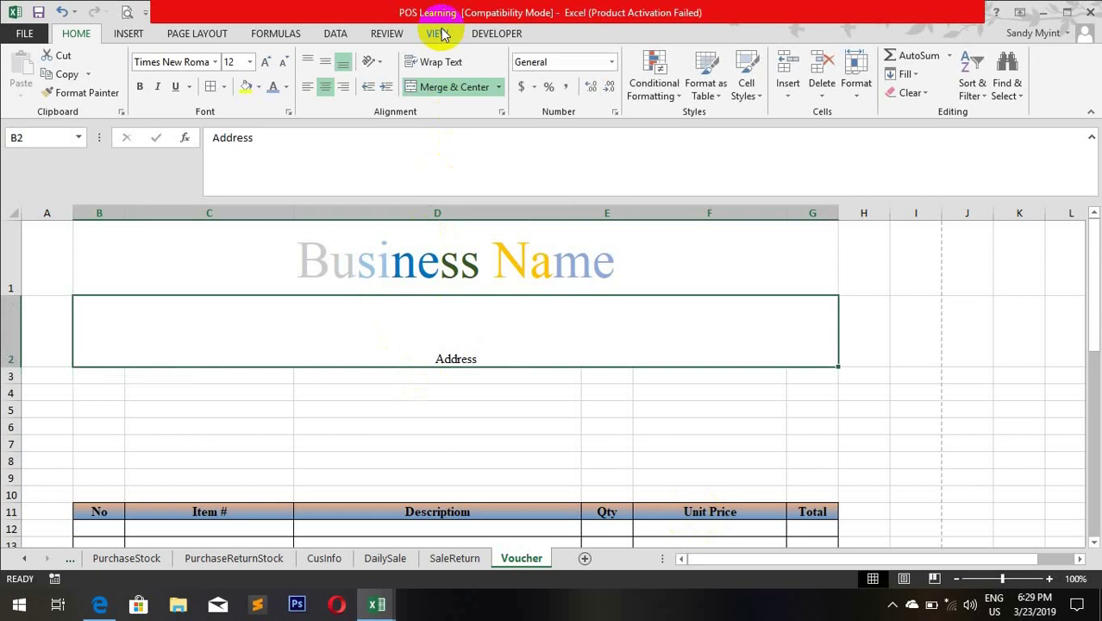
pyautogui.click(442, 62)
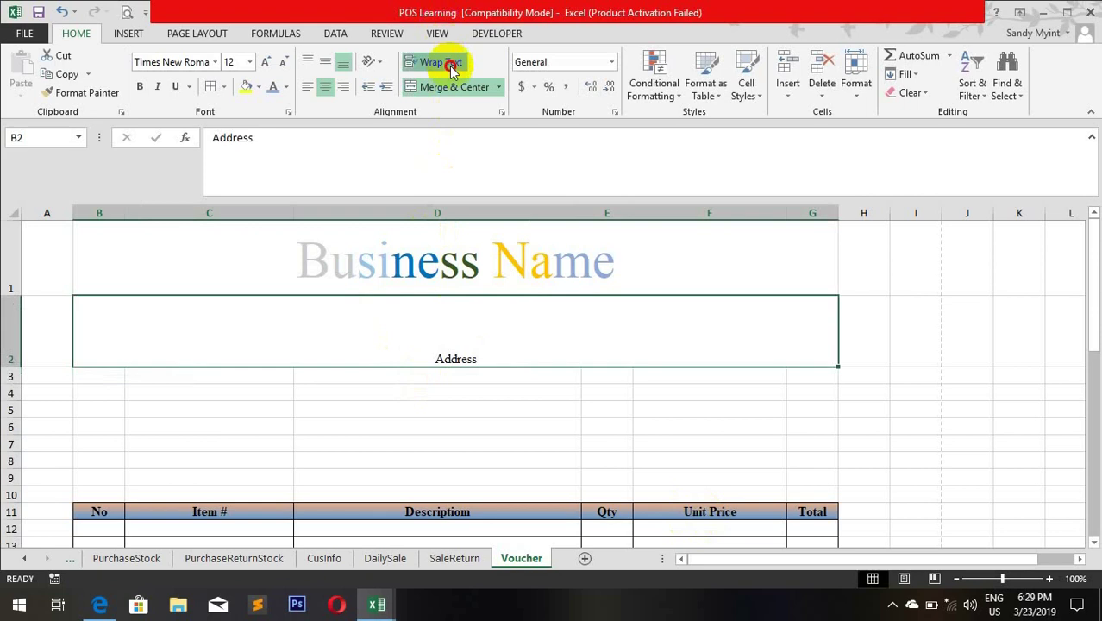
pyautogui.click(328, 62)
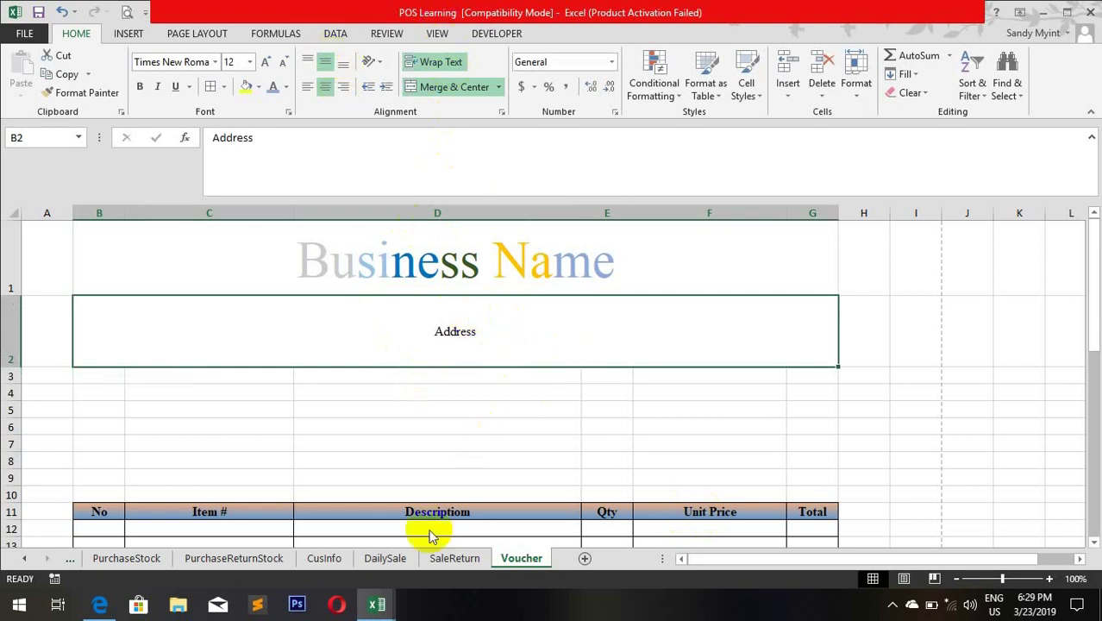
# Step: Switch to the POS workbook and copy the text "Company Address ,City" from cell A2 of its Voucher sheet
pyautogui.moveTo(369, 611)
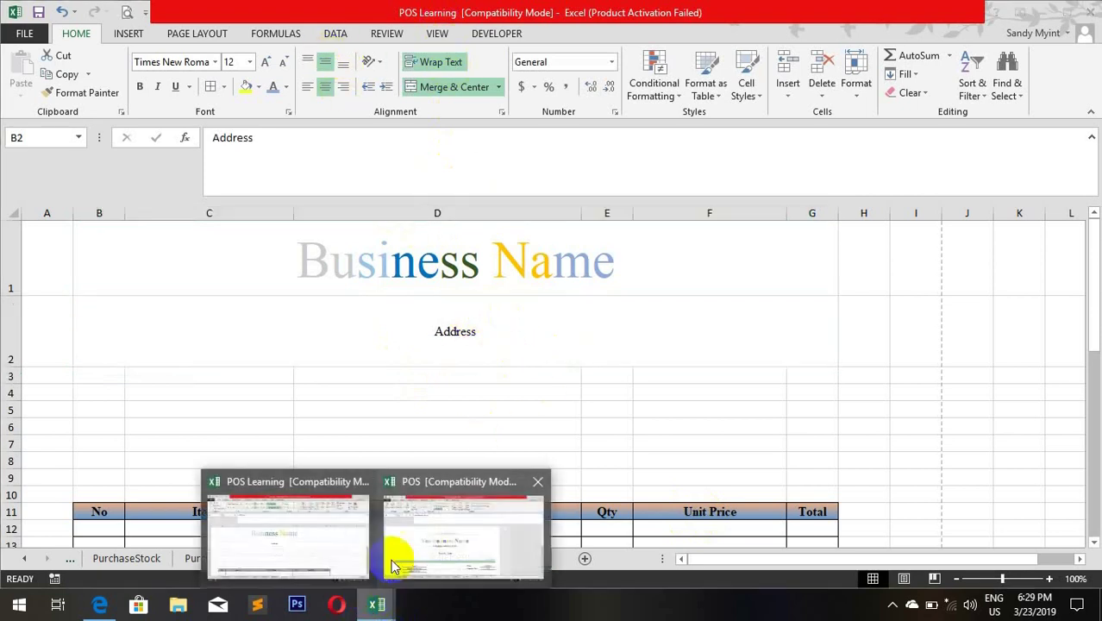
pyautogui.click(341, 531)
pyautogui.click(450, 514)
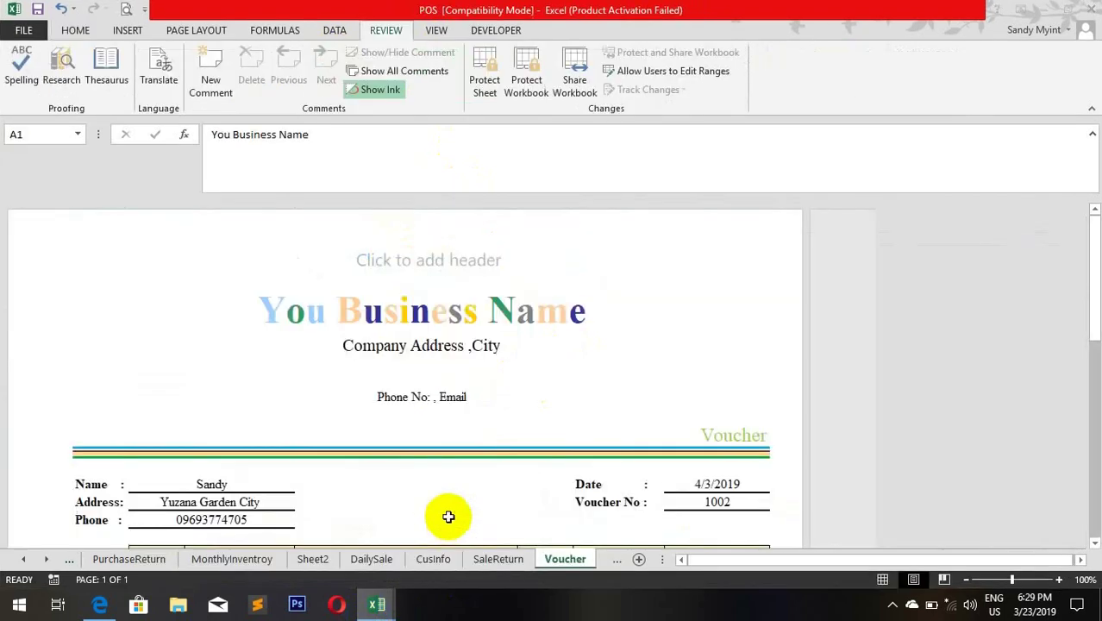
pyautogui.click(420, 344)
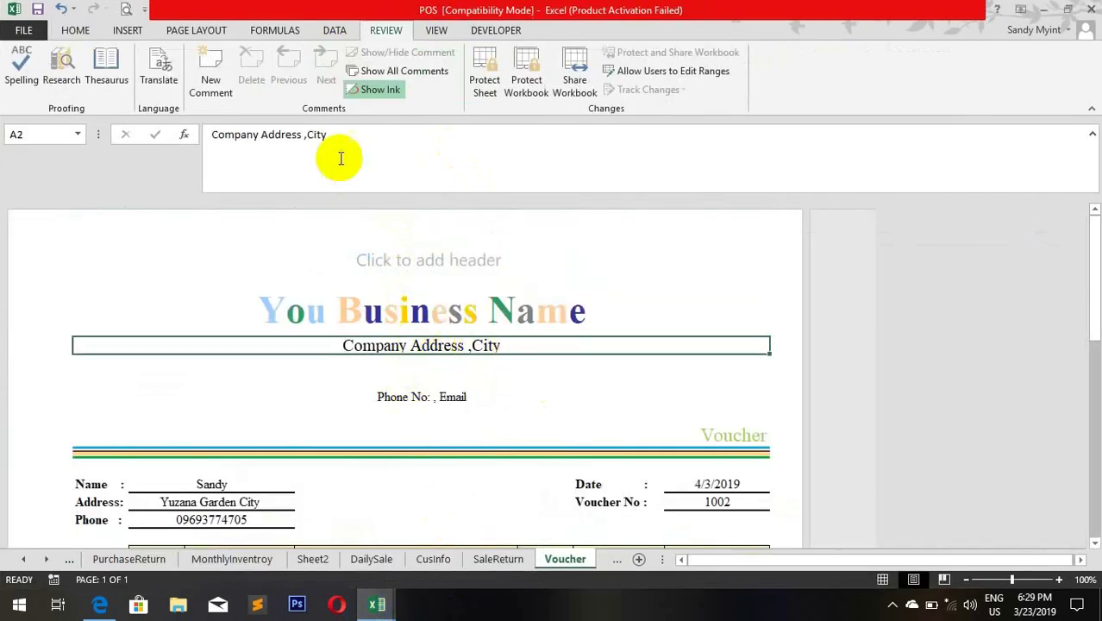
pyautogui.moveTo(369, 138); pyautogui.dragTo(116, 133)
pyautogui.hotkey('ctrl', 'c')
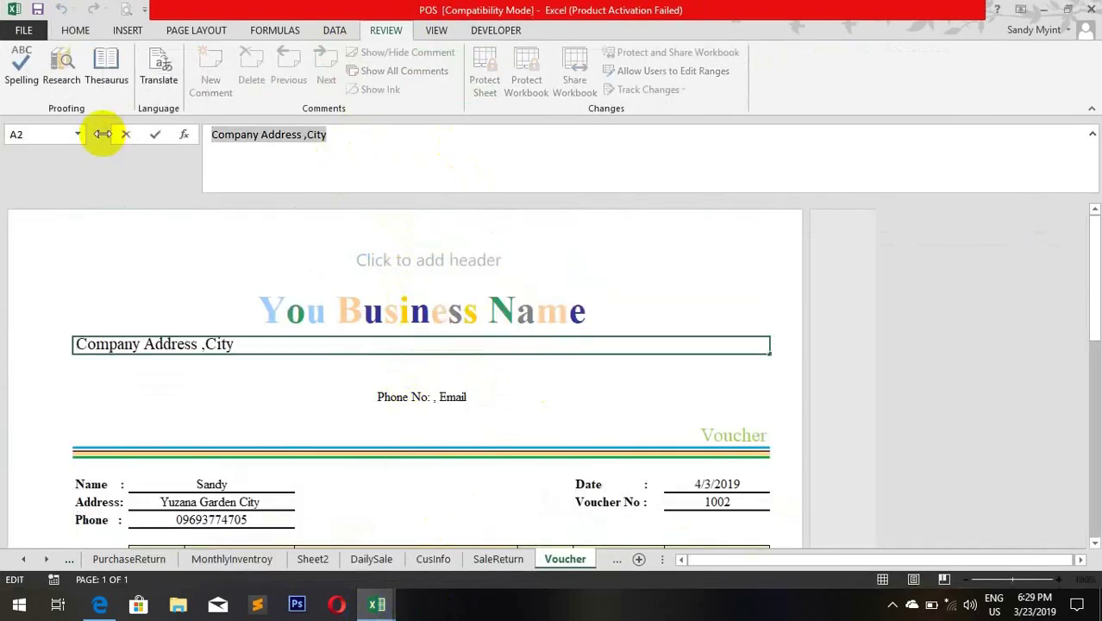
pyautogui.press('Return')
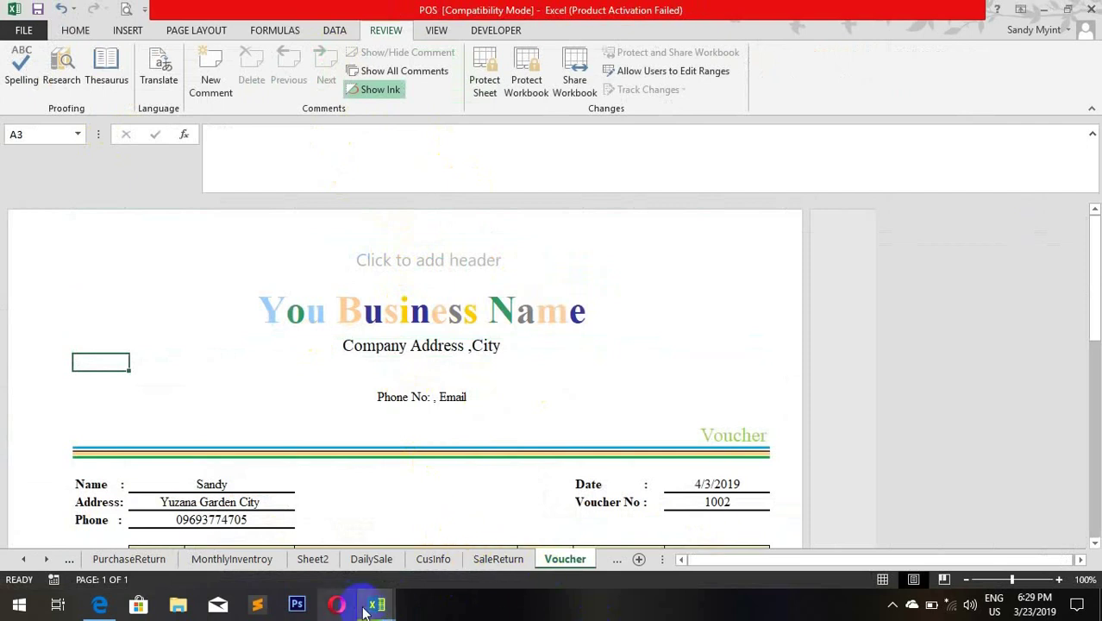
# Step: Return to the POS Learning workbook and replace the text in merged cell B2 with the copied "Company Address ,City"
pyautogui.moveTo(376, 604)
pyautogui.click(326, 540)
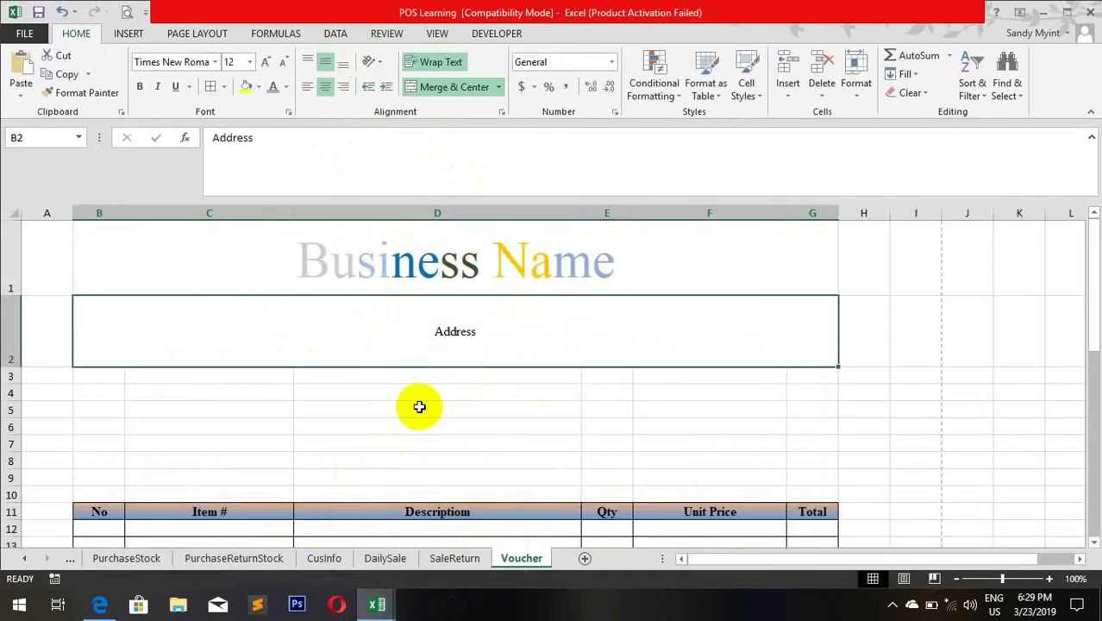
pyautogui.hotkey('ctrl', 'v')
pyautogui.click(521, 343)
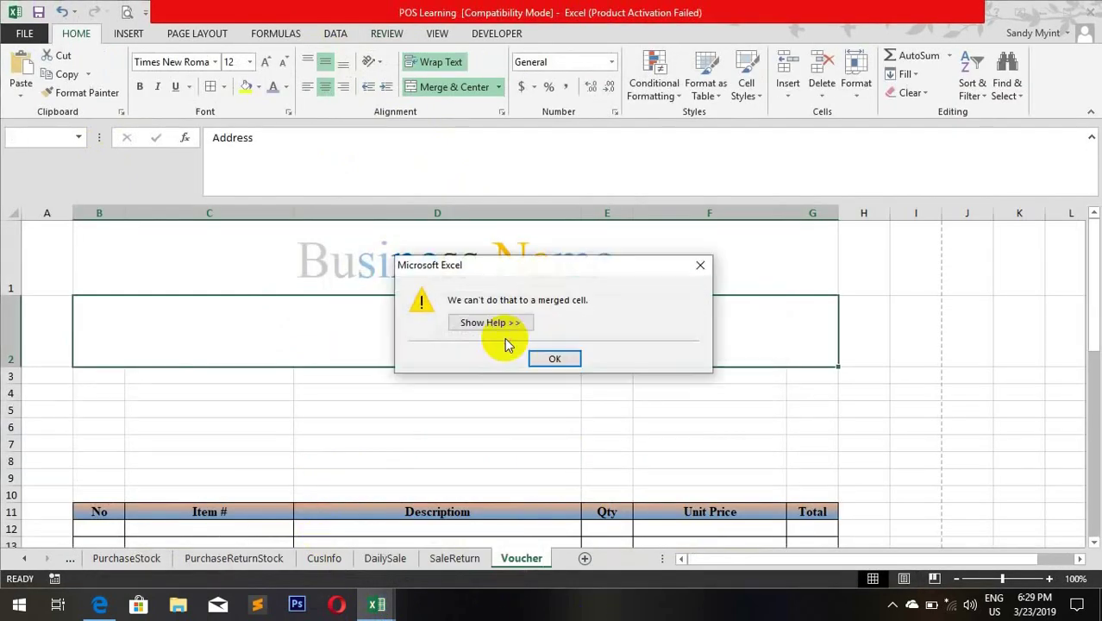
pyautogui.click(568, 366)
pyautogui.doubleClick(524, 330)
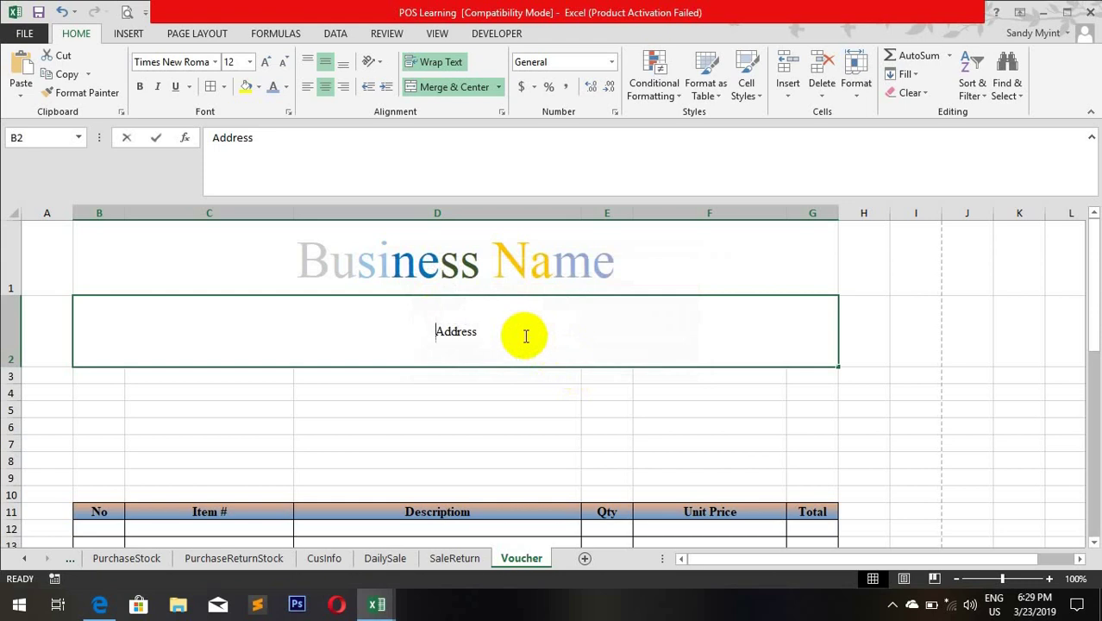
pyautogui.doubleClick(417, 328)
pyautogui.hotkey('ctrl', 'v')
pyautogui.click(537, 438)
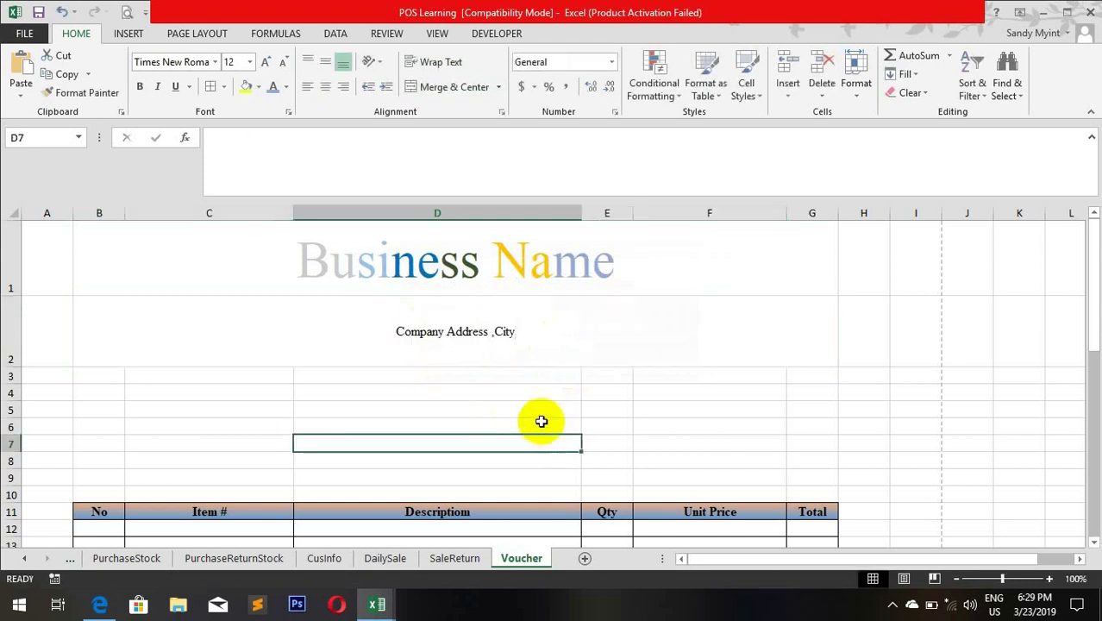
# Step: Merge and centre B3:G3 and enter "Phone No, Email Address" in it
pyautogui.moveTo(89, 374); pyautogui.dragTo(811, 376)
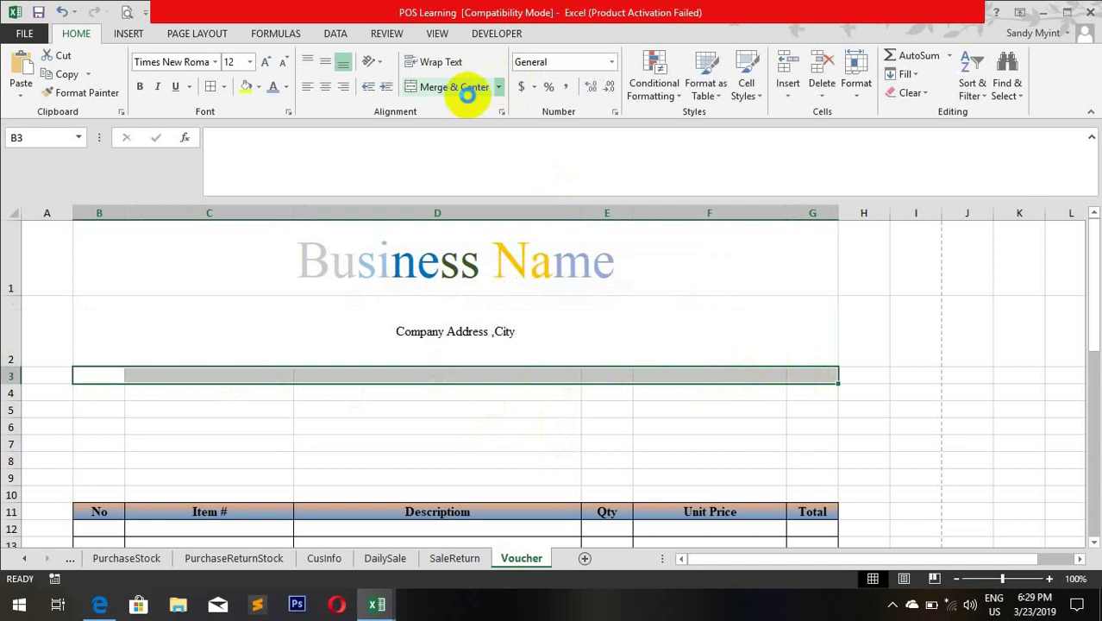
pyautogui.click(468, 90)
pyautogui.write('P')
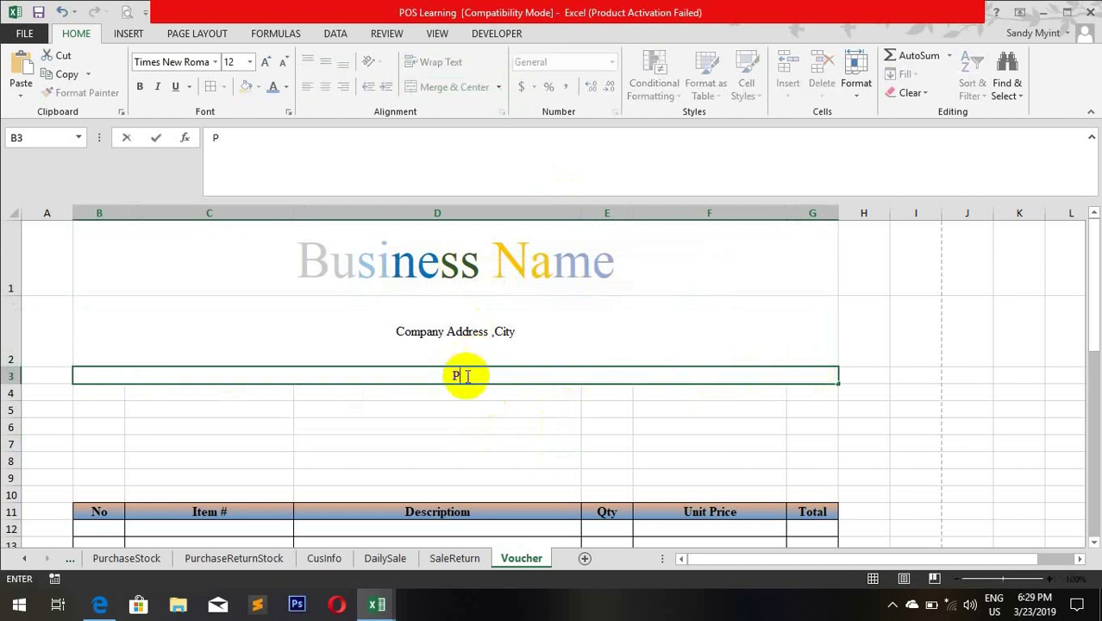
pyautogui.write('hone')
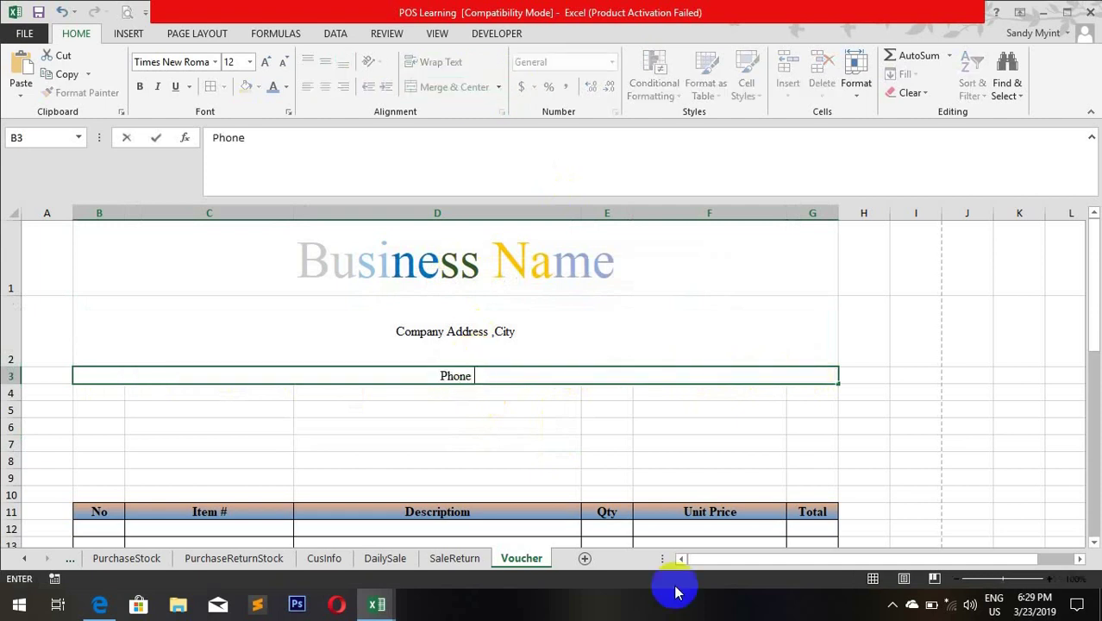
pyautogui.write(' No, E')
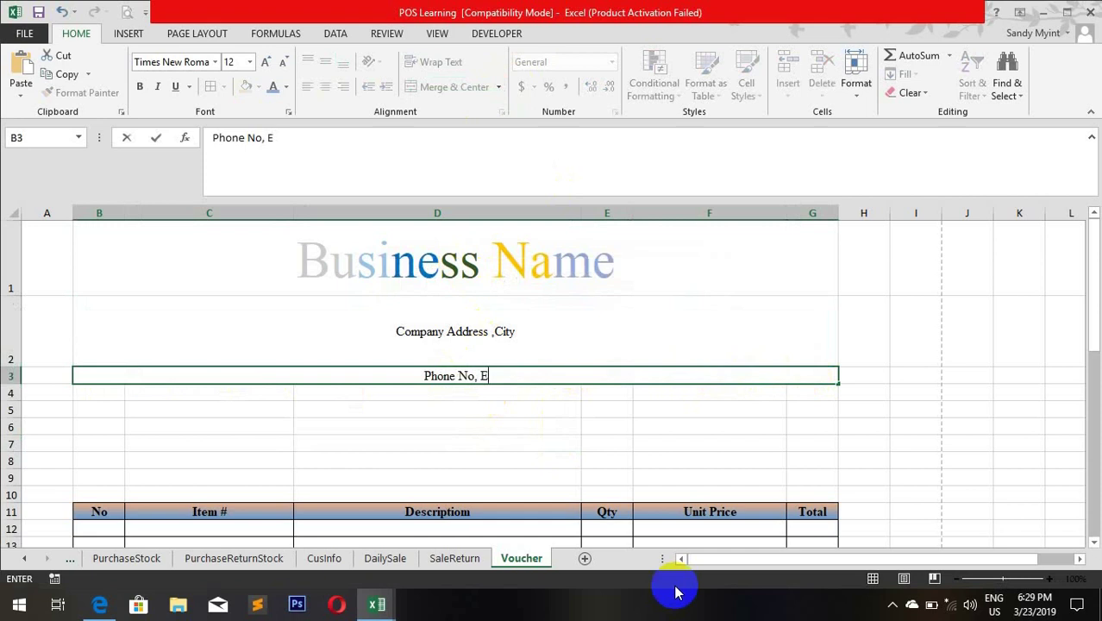
pyautogui.write('mail')
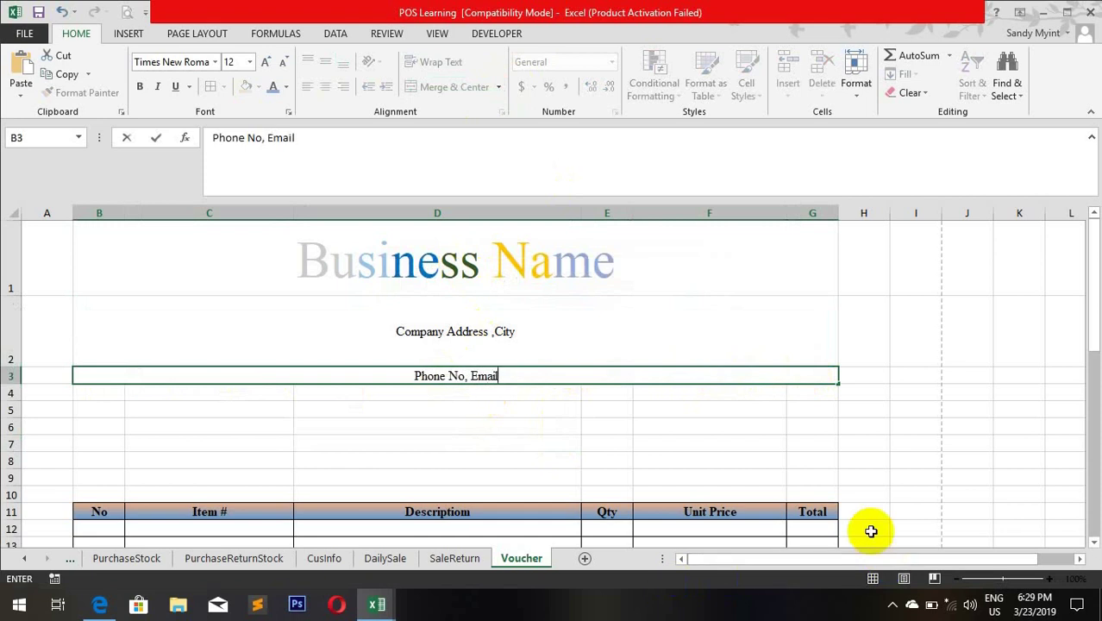
pyautogui.write(' Addre')
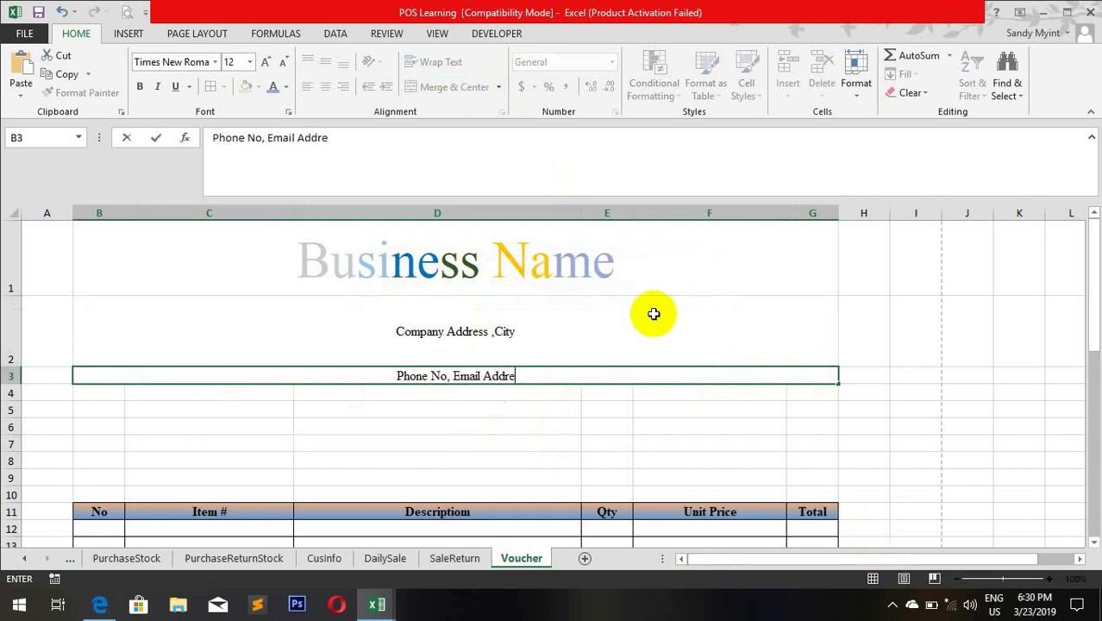
pyautogui.write('ss')
pyautogui.press('Return')
pyautogui.click(697, 448)
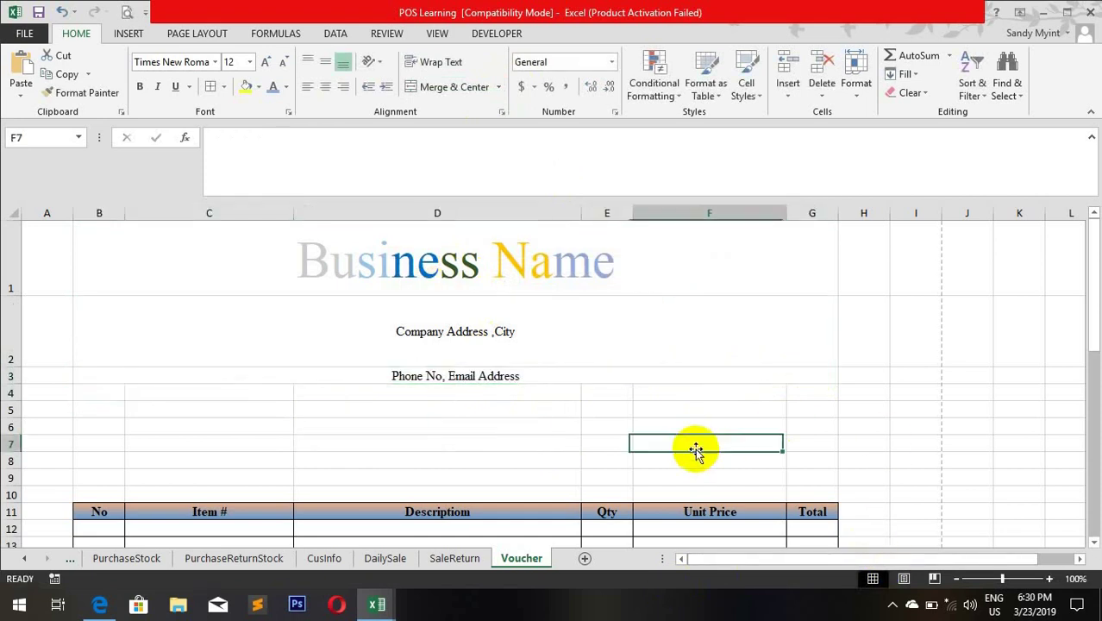
# Step: Merge and centre F5:G5 and enter "Voucher" in it
pyautogui.moveTo(688, 411); pyautogui.dragTo(790, 411)
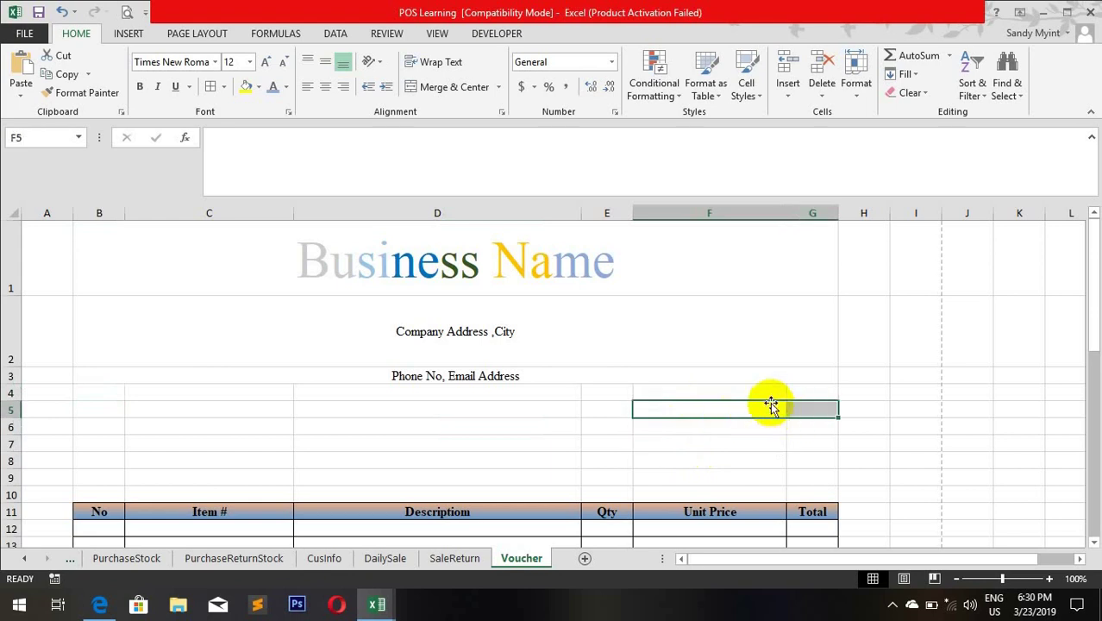
pyautogui.click(446, 88)
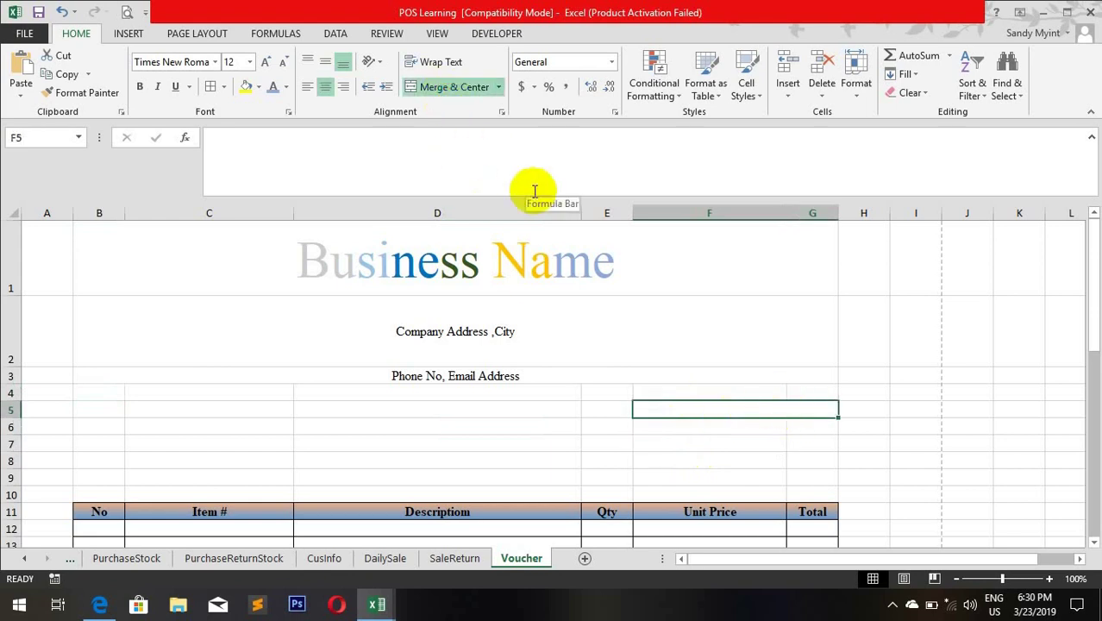
pyautogui.write('Voucher')
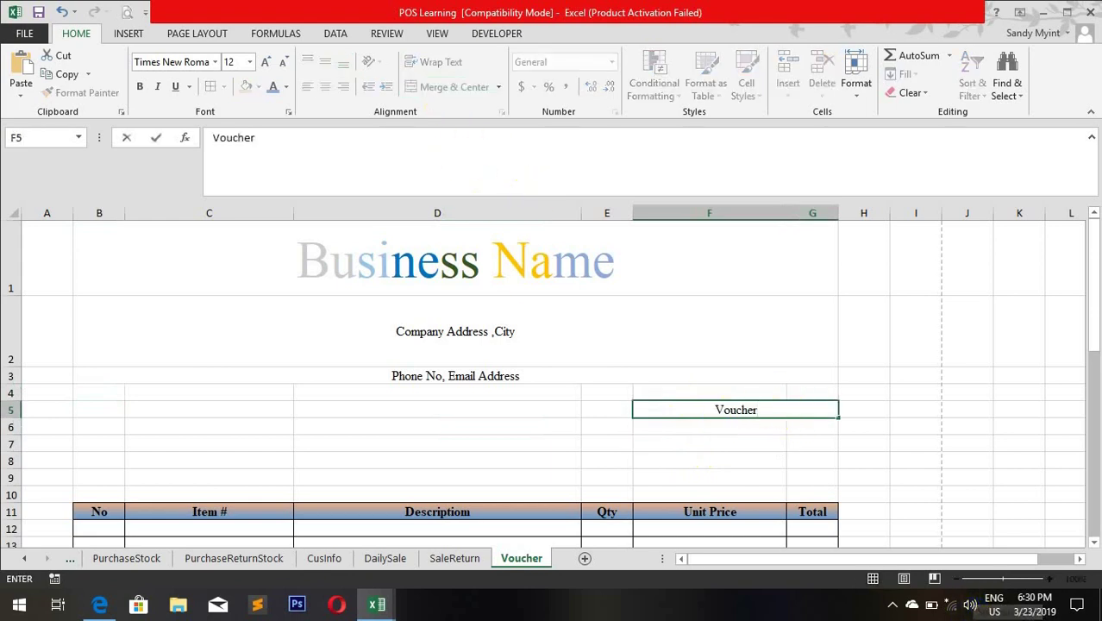
pyautogui.press('Return')
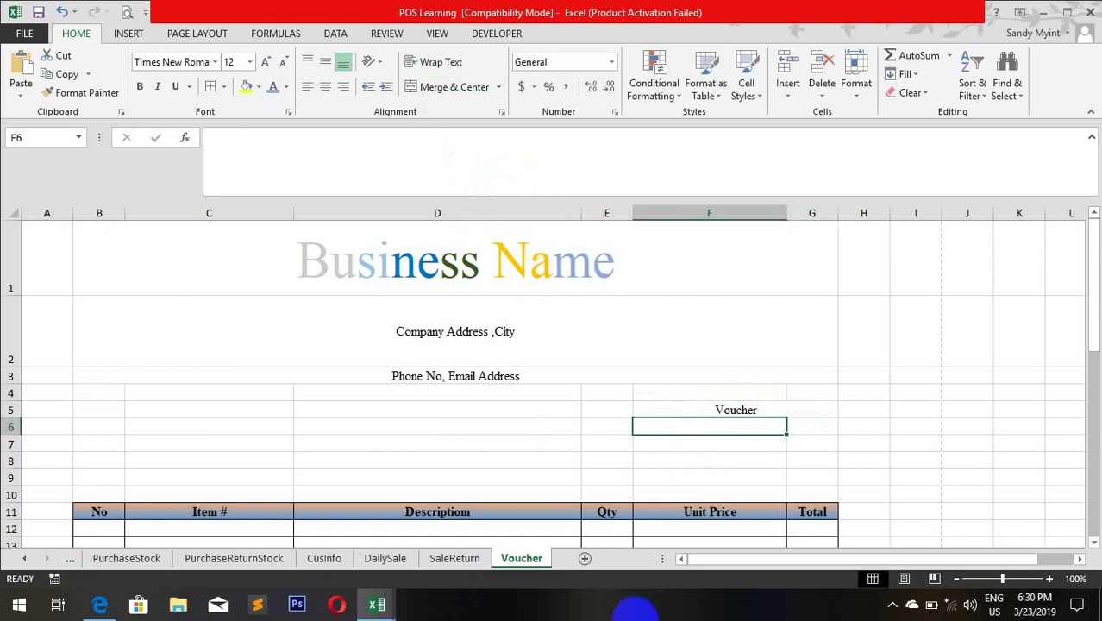
# Step: Check the header in the POS workbook, then set POS Learning's "Voucher" label in F5 to font size 16 and light blue
pyautogui.click(380, 606)
pyautogui.click(407, 543)
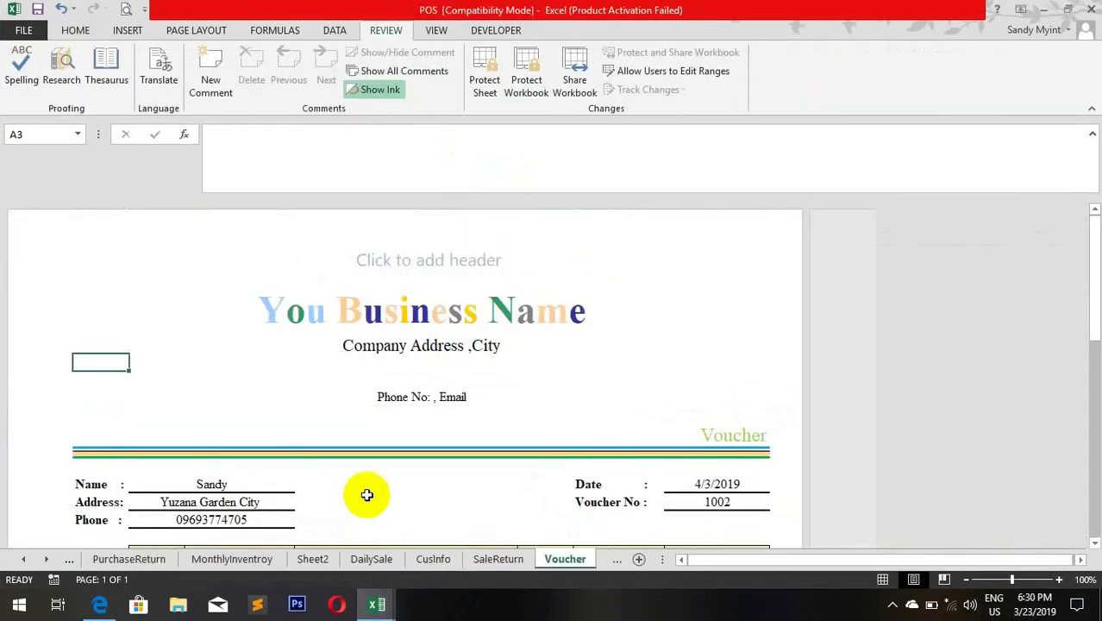
pyautogui.click(407, 449)
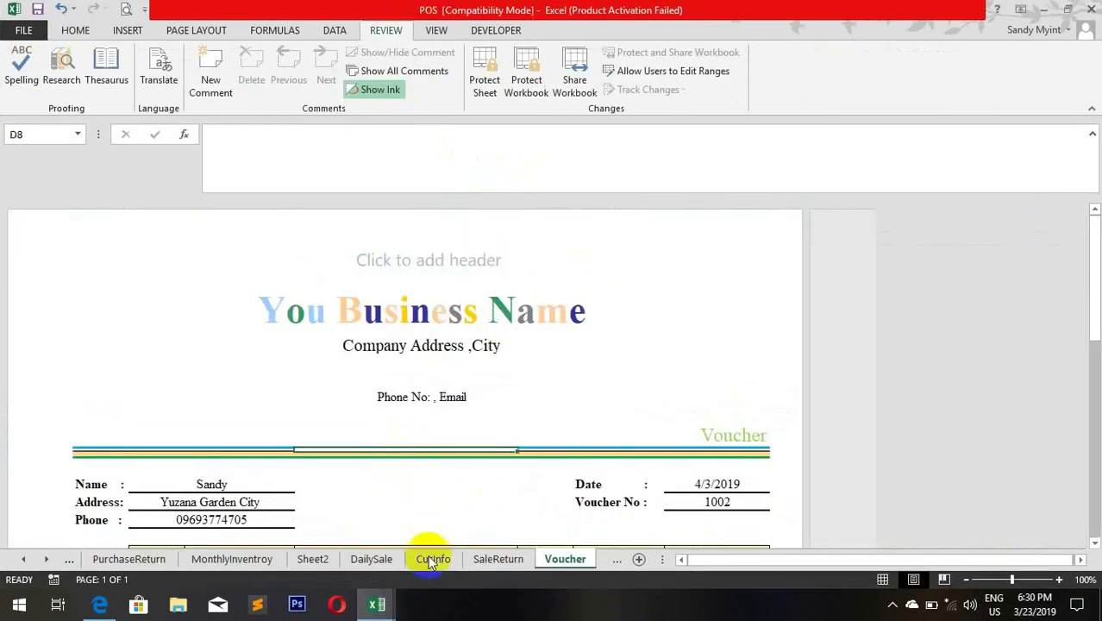
pyautogui.click(377, 606)
pyautogui.click(352, 539)
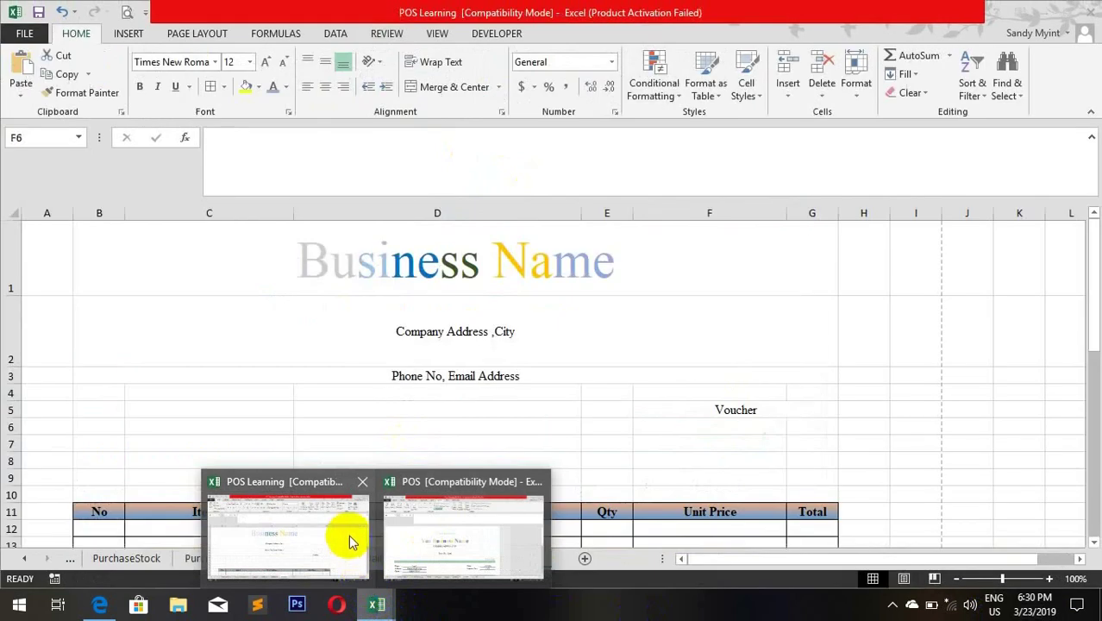
pyautogui.click(704, 407)
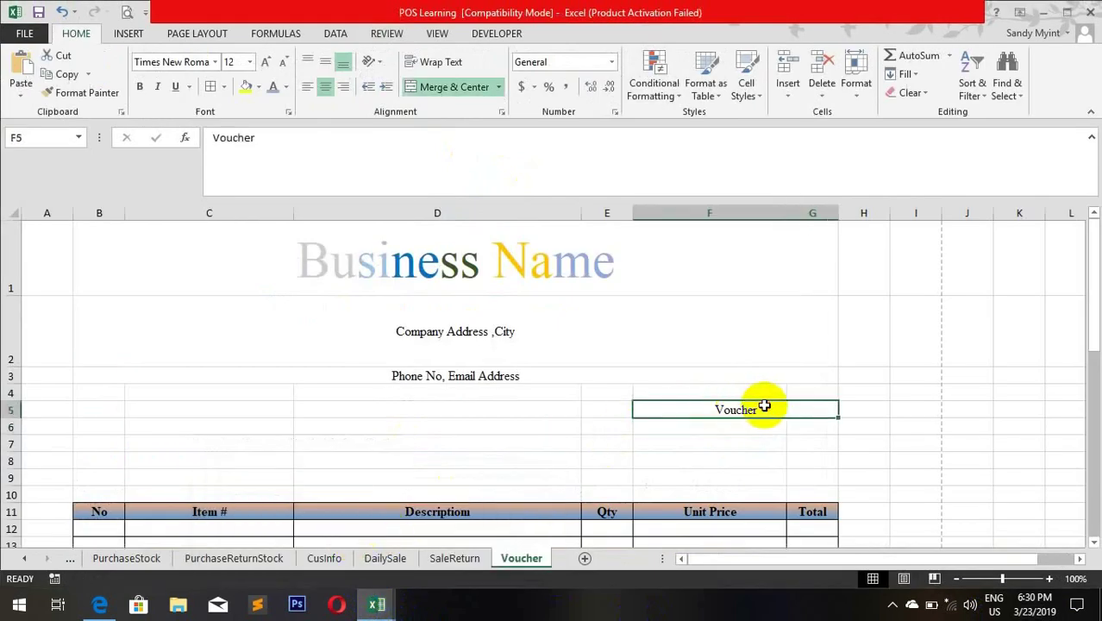
pyautogui.click(248, 63)
pyautogui.click(229, 174)
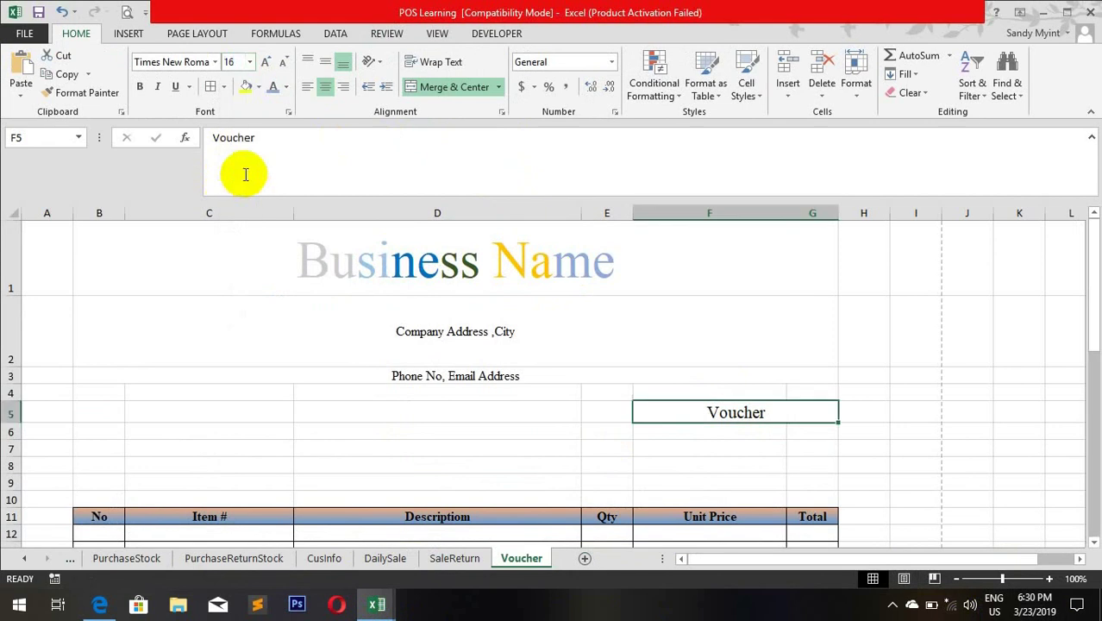
pyautogui.click(271, 89)
pyautogui.click(569, 406)
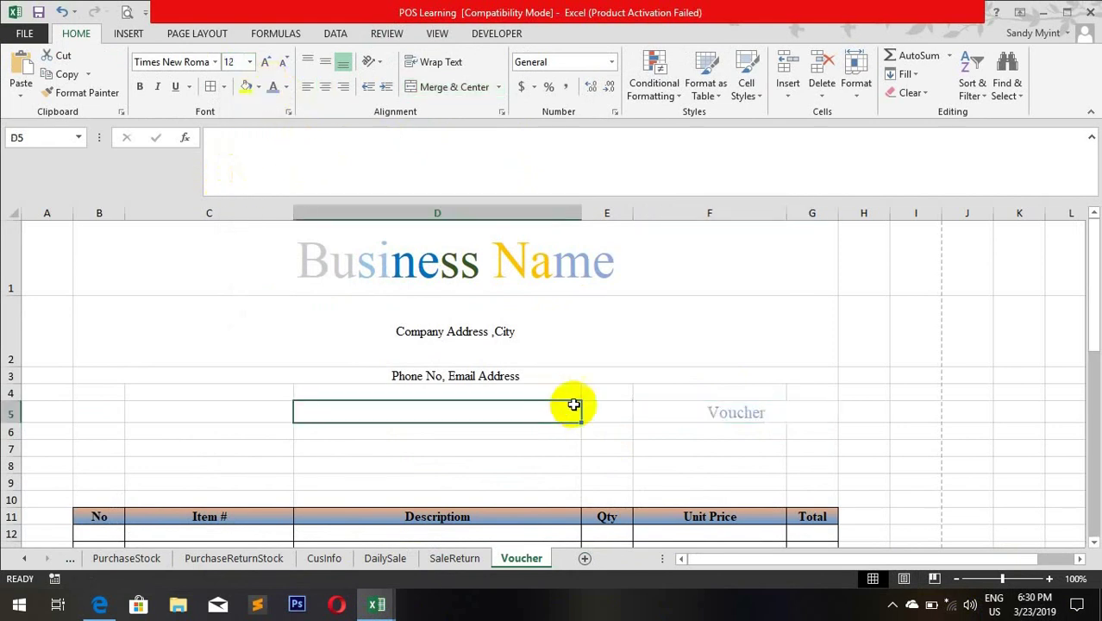
# Step: Add a bottom border to each of rows 6, 7 and 8 across columns B to G
pyautogui.click(125, 433)
pyautogui.moveTo(125, 433); pyautogui.dragTo(799, 432)
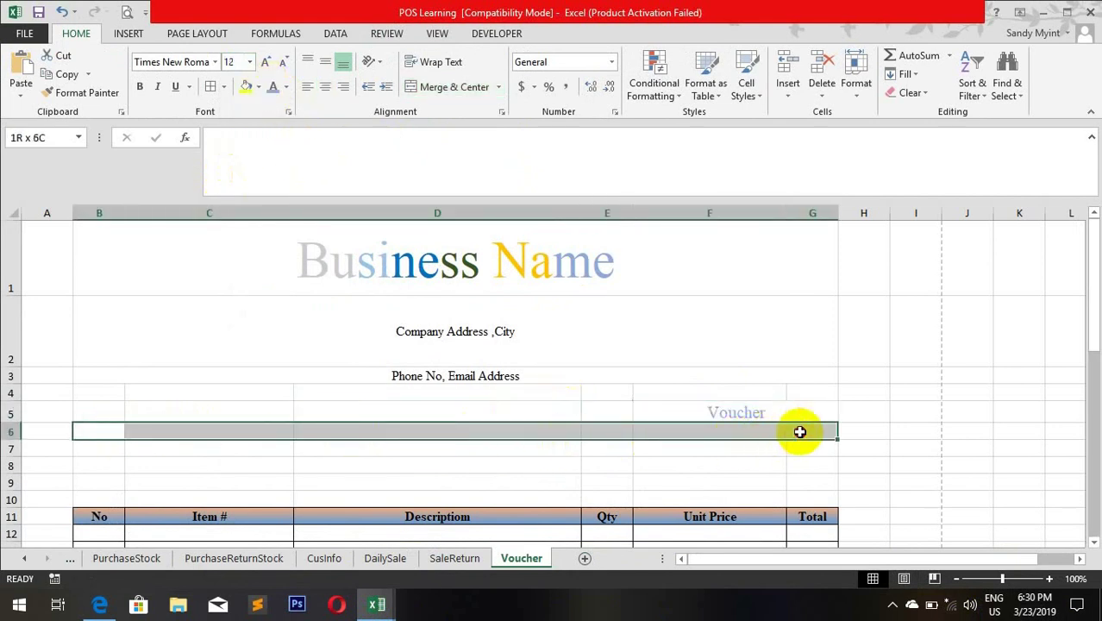
pyautogui.click(224, 88)
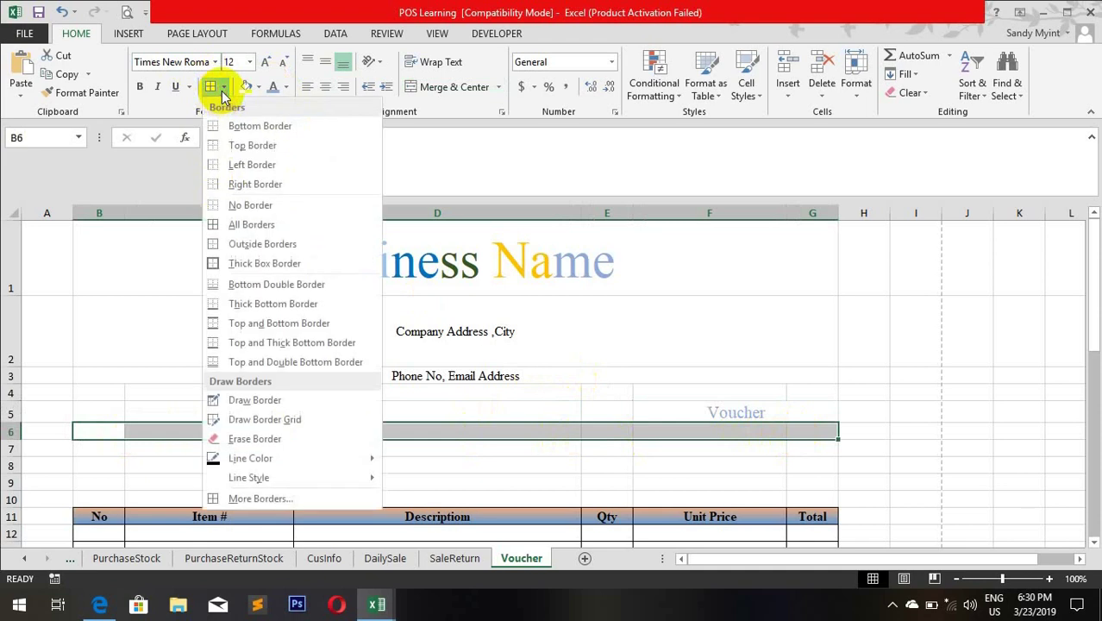
pyautogui.click(250, 127)
pyautogui.moveTo(104, 448); pyautogui.dragTo(801, 447)
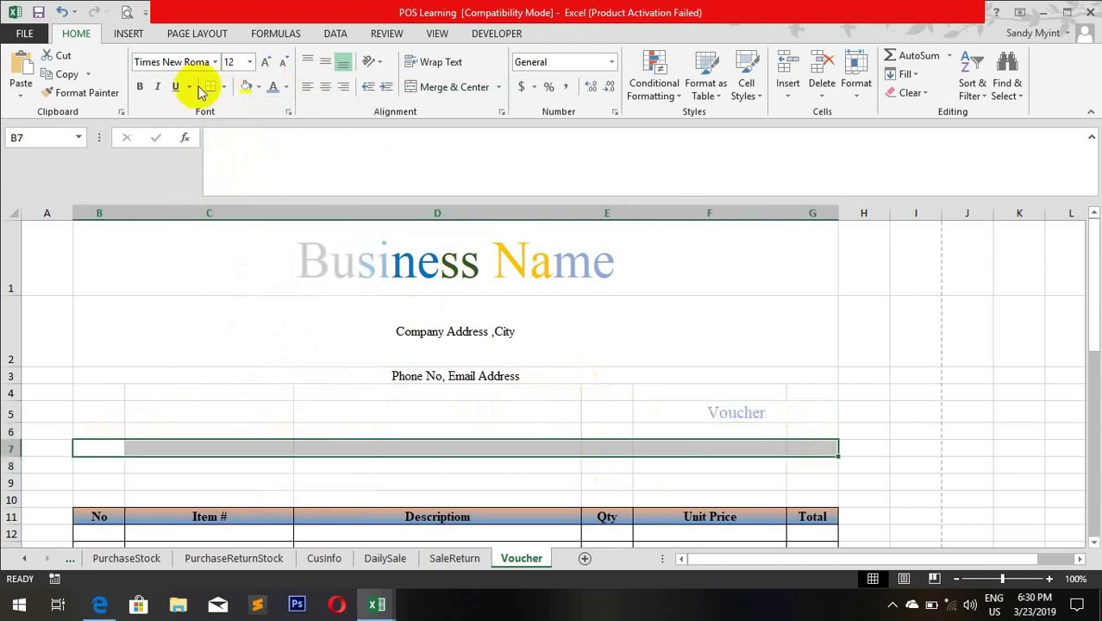
pyautogui.moveTo(95, 466); pyautogui.dragTo(819, 458)
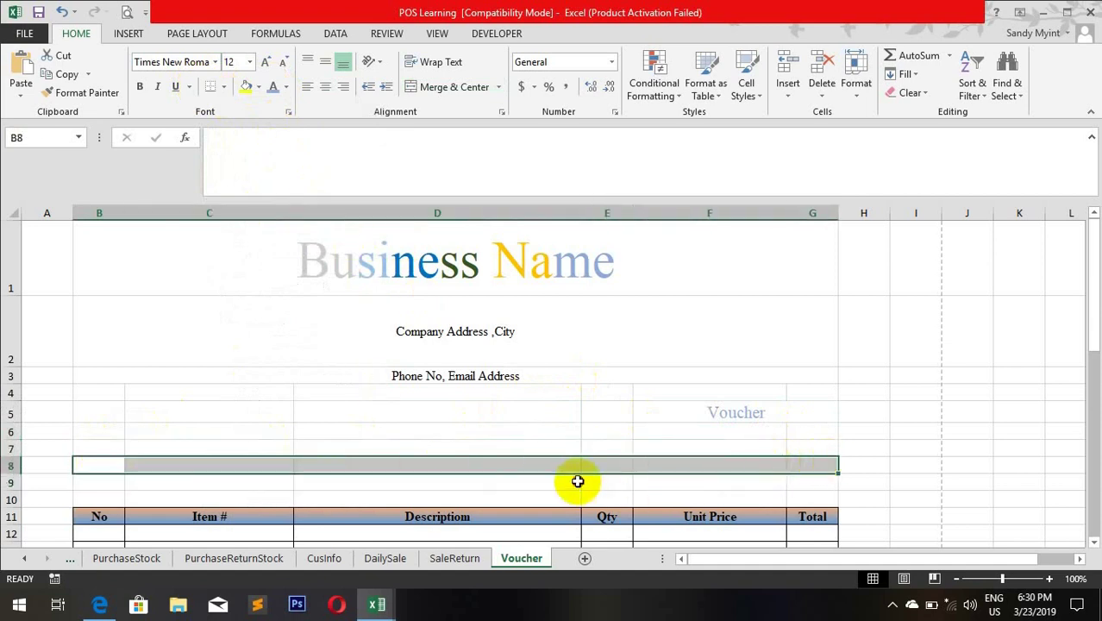
pyautogui.click(533, 482)
pyautogui.moveTo(97, 449); pyautogui.dragTo(805, 459)
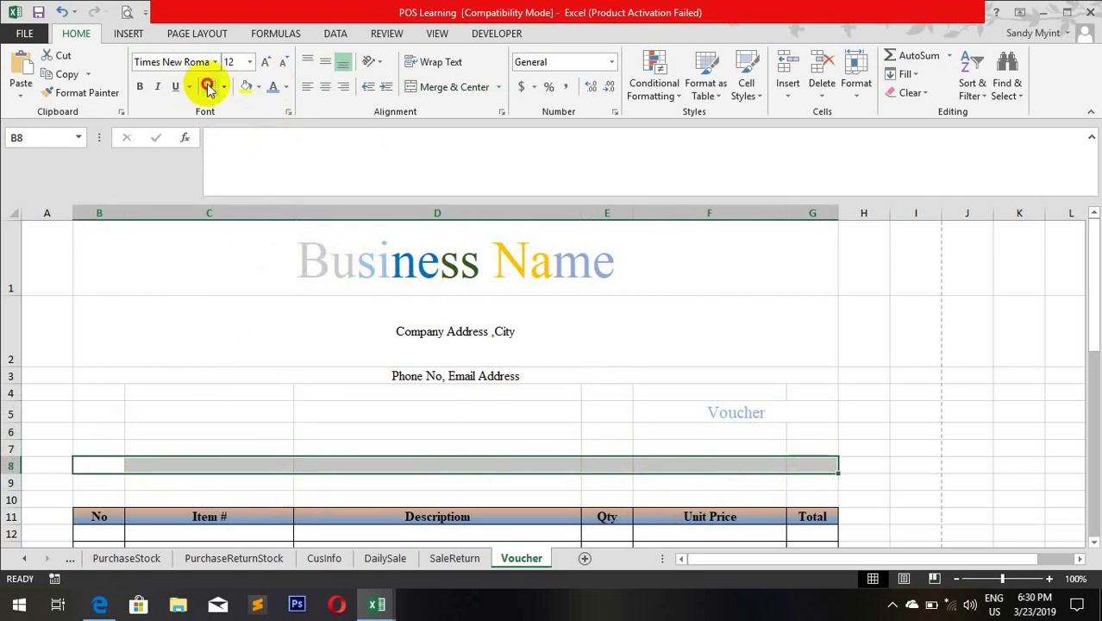
pyautogui.moveTo(121, 443); pyautogui.dragTo(808, 448)
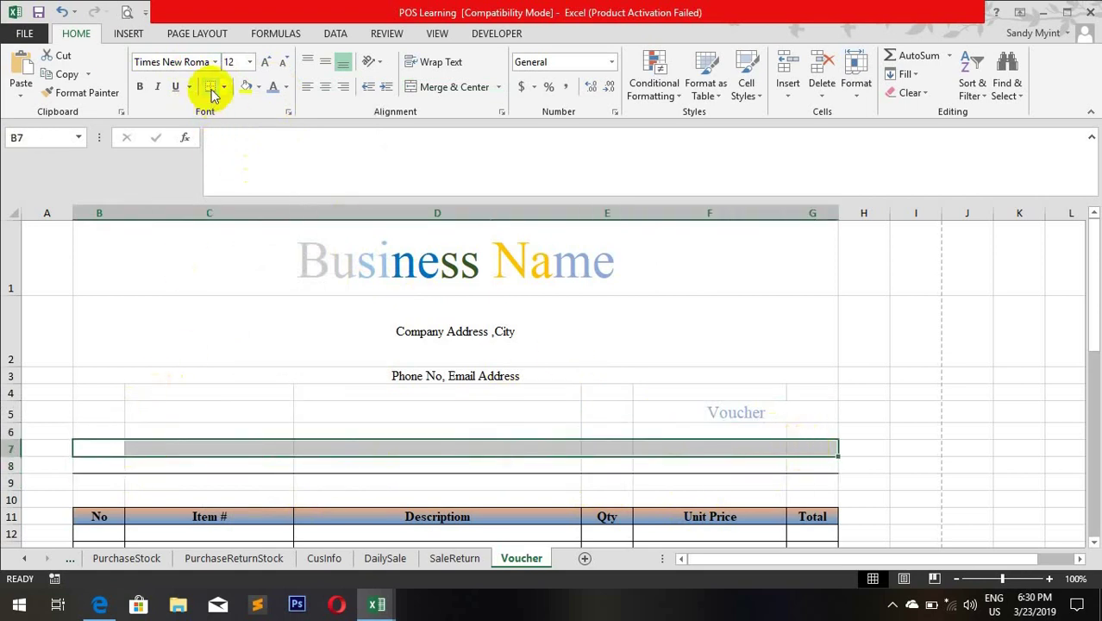
pyautogui.click(244, 419)
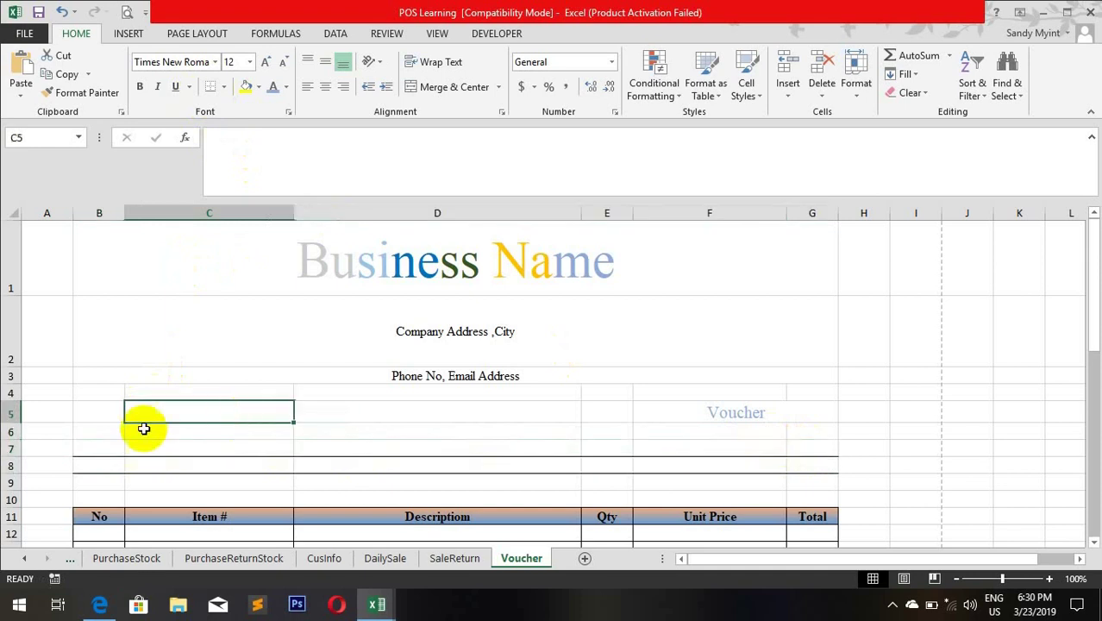
pyautogui.moveTo(101, 429); pyautogui.dragTo(800, 434)
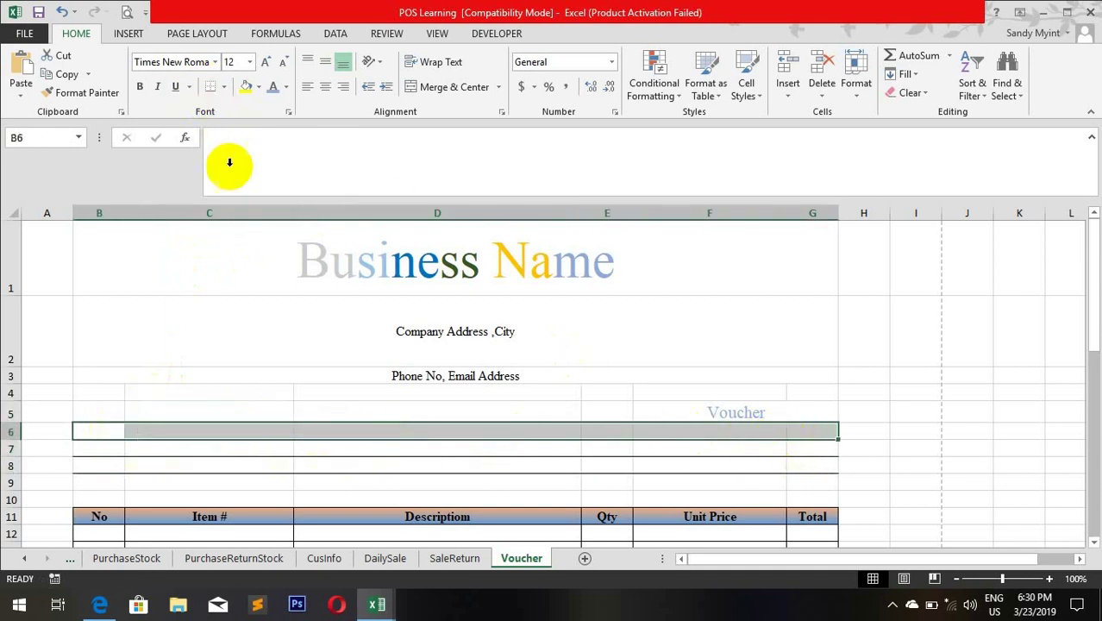
# Step: Insert six blank rows at row 9, between the divider lines and the item table's header
pyautogui.click(8, 483)
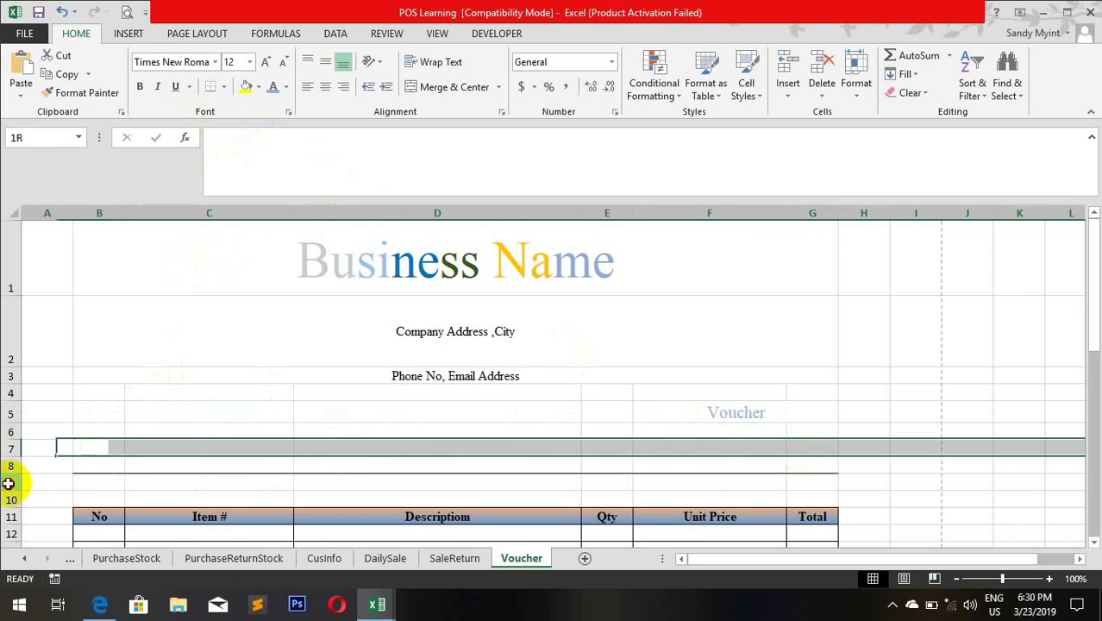
pyautogui.moveTo(8, 484); pyautogui.dragTo(9, 496)
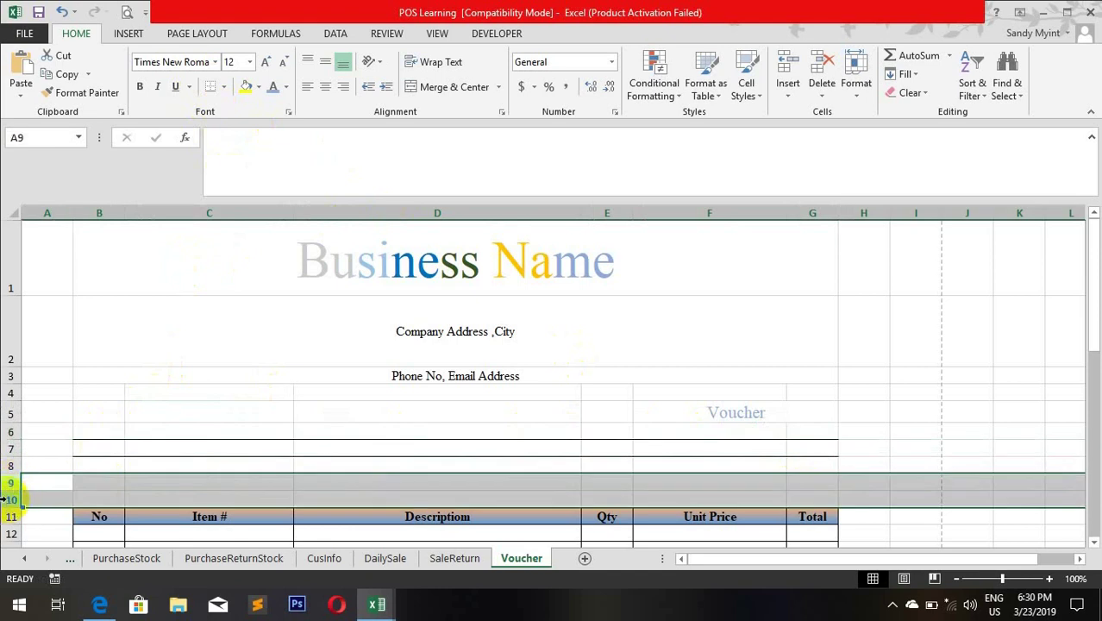
pyautogui.rightClick(8, 499)
pyautogui.click(52, 369)
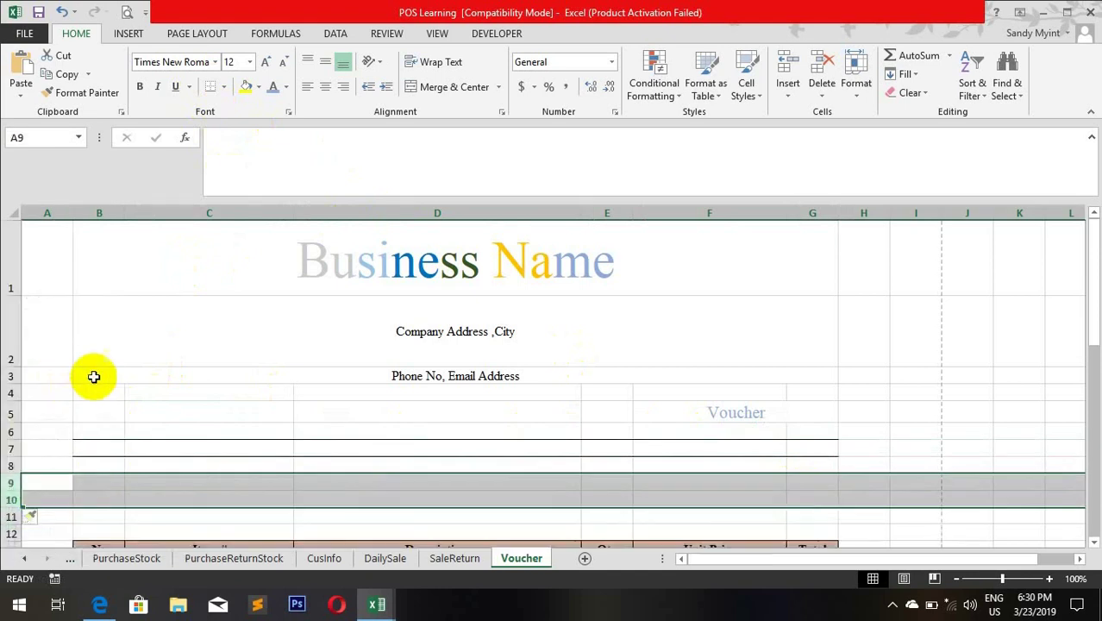
pyautogui.moveTo(10, 483); pyautogui.dragTo(13, 527)
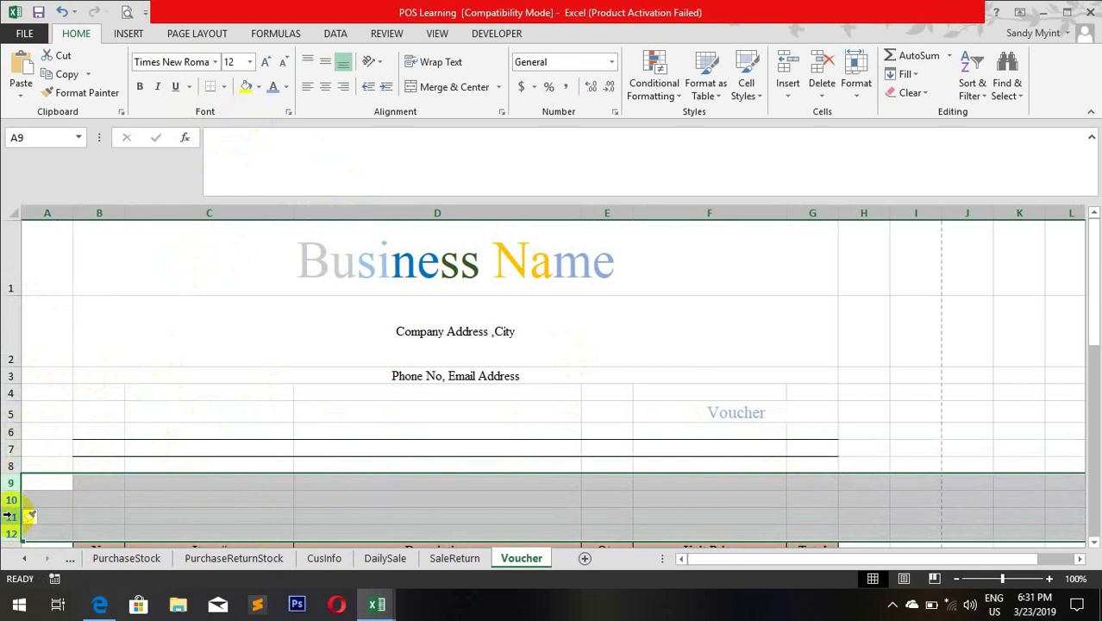
pyautogui.rightClick(12, 515)
pyautogui.click(52, 389)
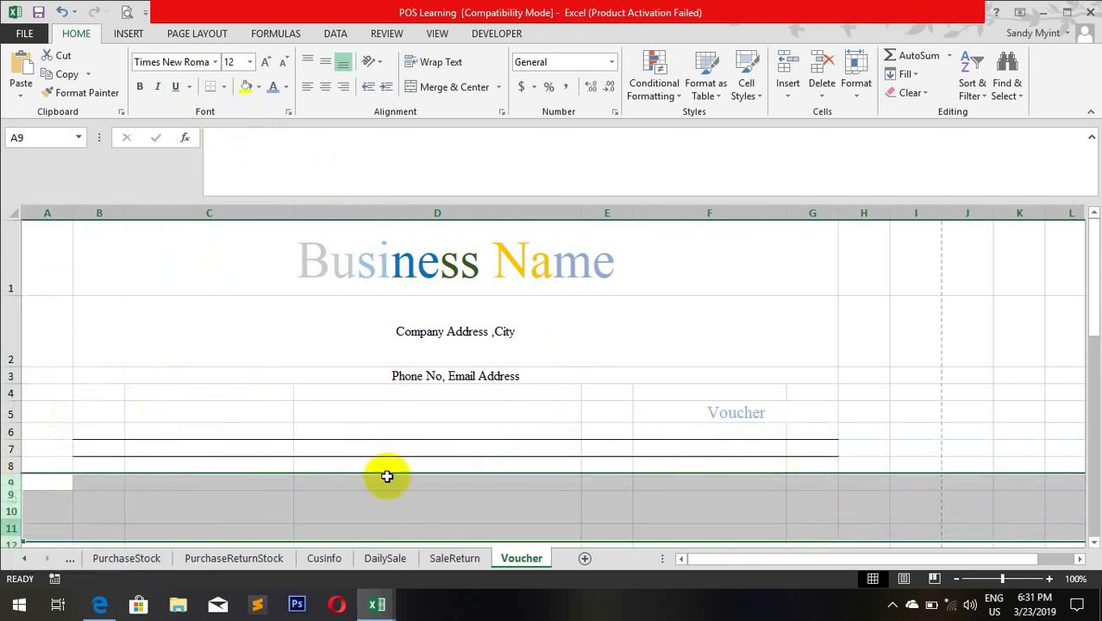
pyautogui.click(414, 478)
pyautogui.scroll(-2, 99, 401)
pyautogui.scroll(1, 123, 350)
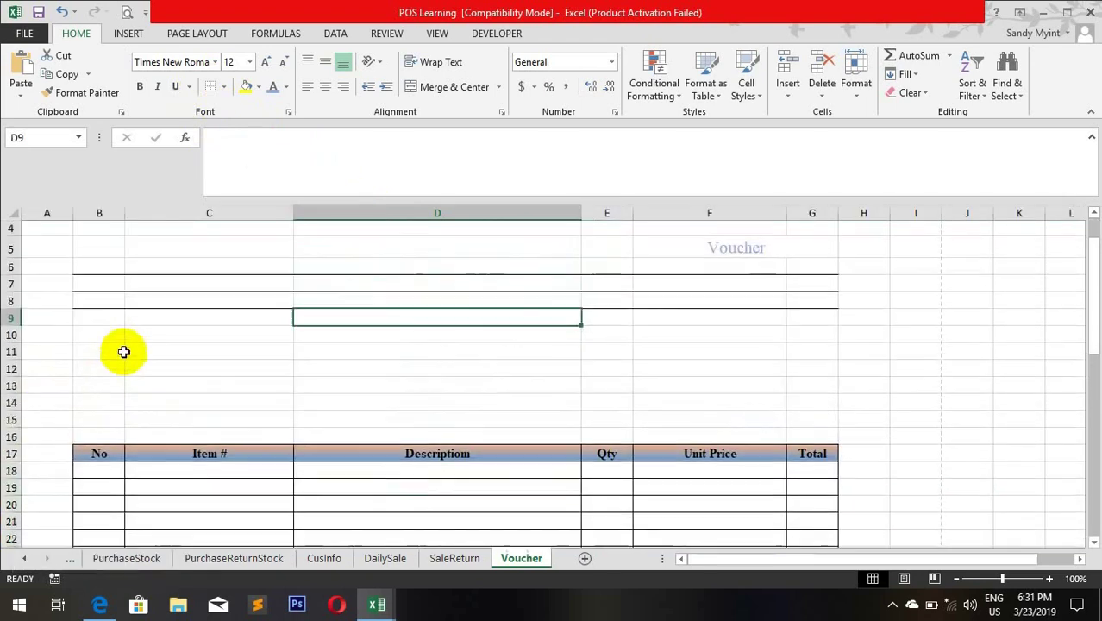
# Step: Add a bottom border to B9:G9 as a fourth divider line
pyautogui.moveTo(92, 316); pyautogui.dragTo(819, 316)
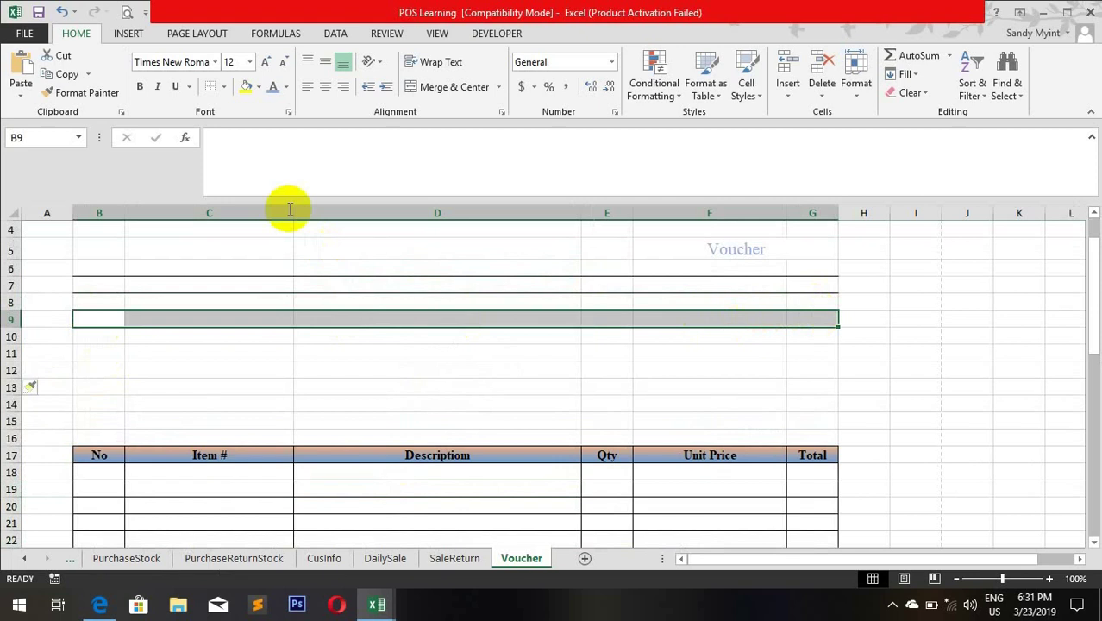
pyautogui.click(209, 86)
pyautogui.click(297, 370)
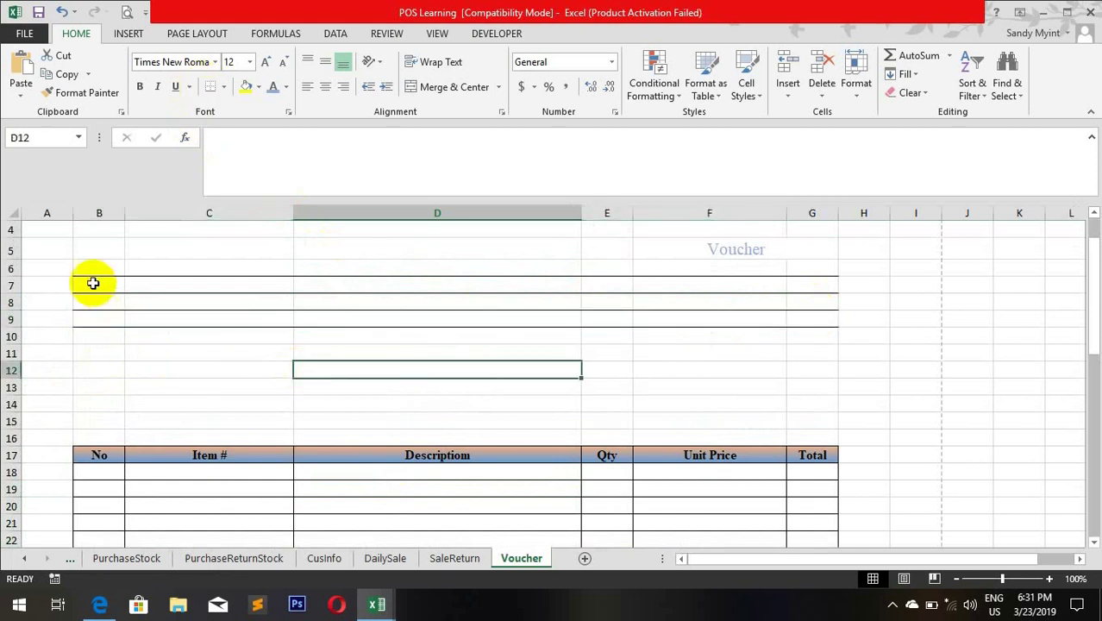
# Step: Change the bottom border of B6:G6 to a thick light gold line
pyautogui.moveTo(90, 274); pyautogui.dragTo(447, 281)
pyautogui.click(447, 280)
pyautogui.moveTo(86, 271); pyautogui.dragTo(810, 275)
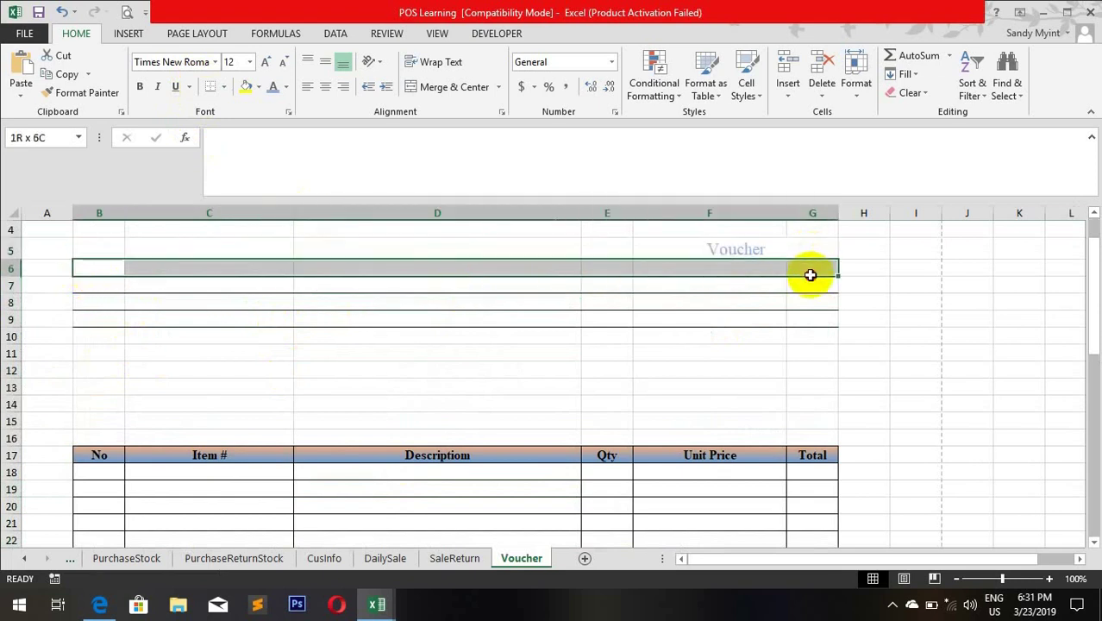
pyautogui.click(288, 111)
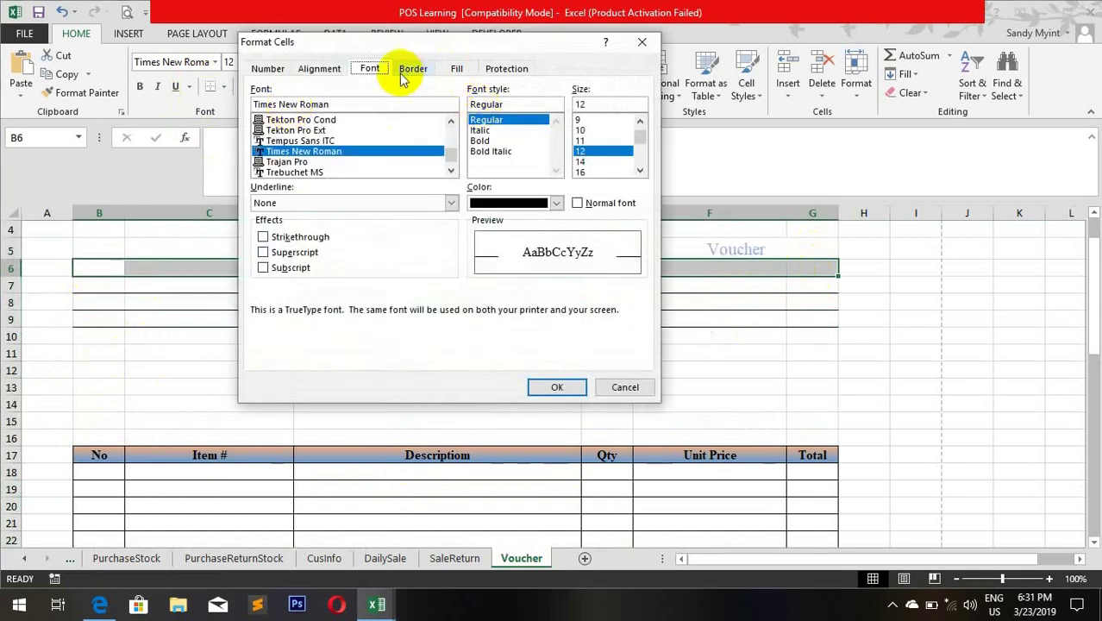
pyautogui.click(412, 71)
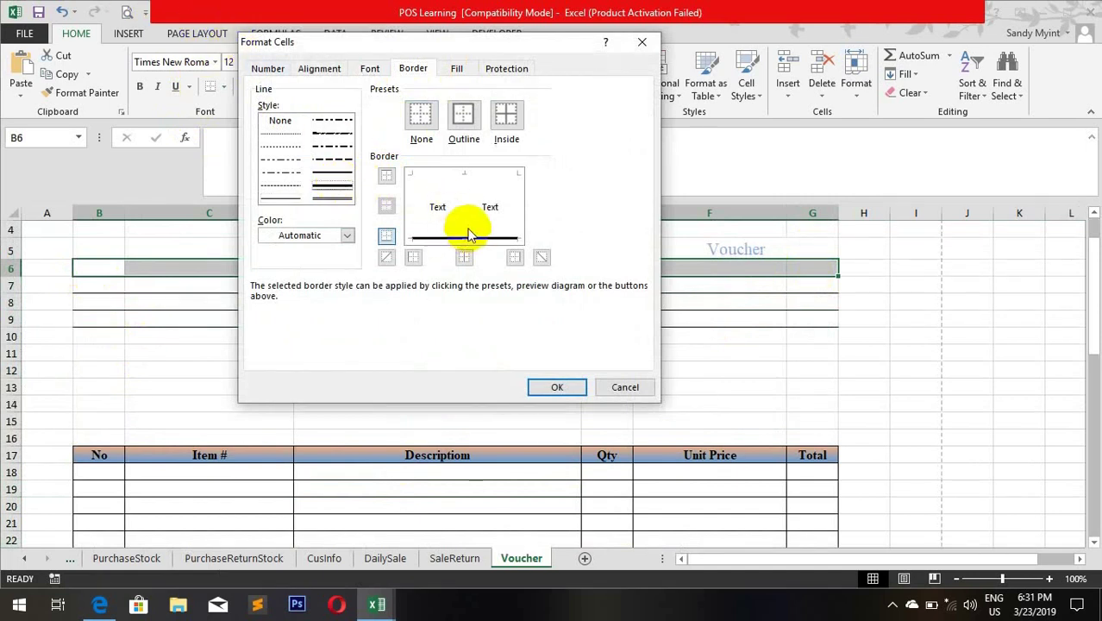
pyautogui.click(350, 236)
pyautogui.click(357, 326)
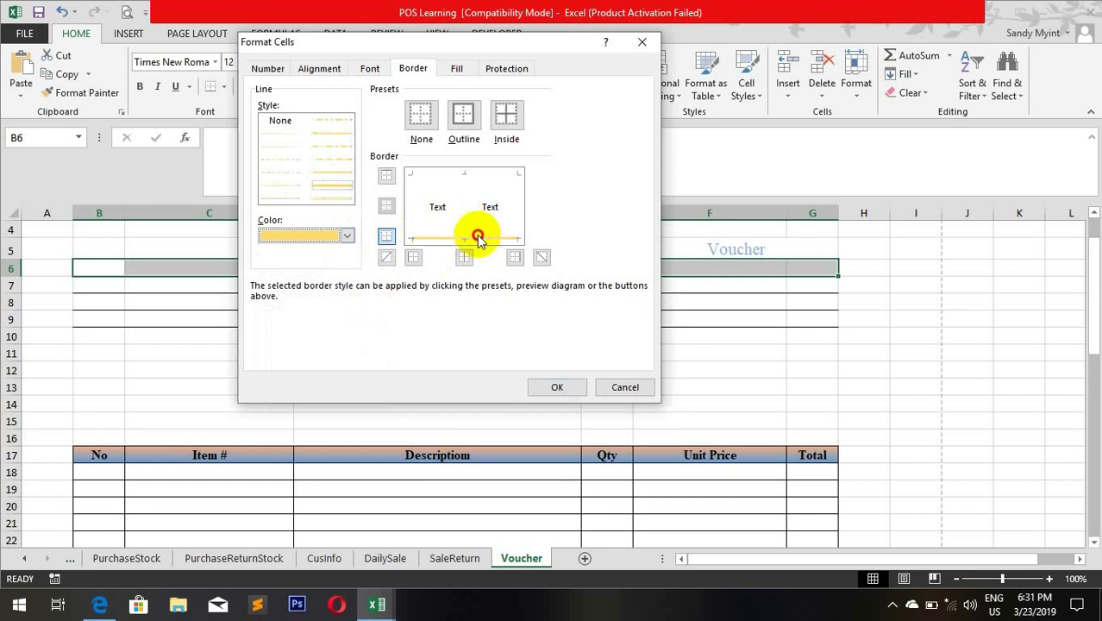
pyautogui.click(556, 384)
pyautogui.click(559, 285)
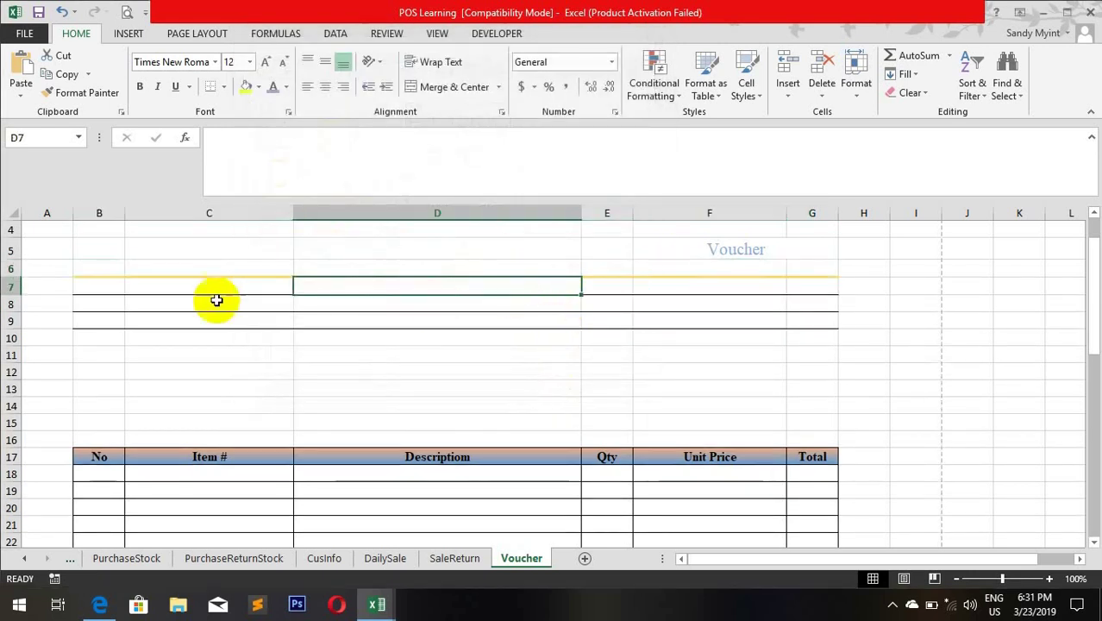
# Step: Change the bottom border of B7:G7 to a thick dark blue line
pyautogui.moveTo(74, 288); pyautogui.dragTo(787, 286)
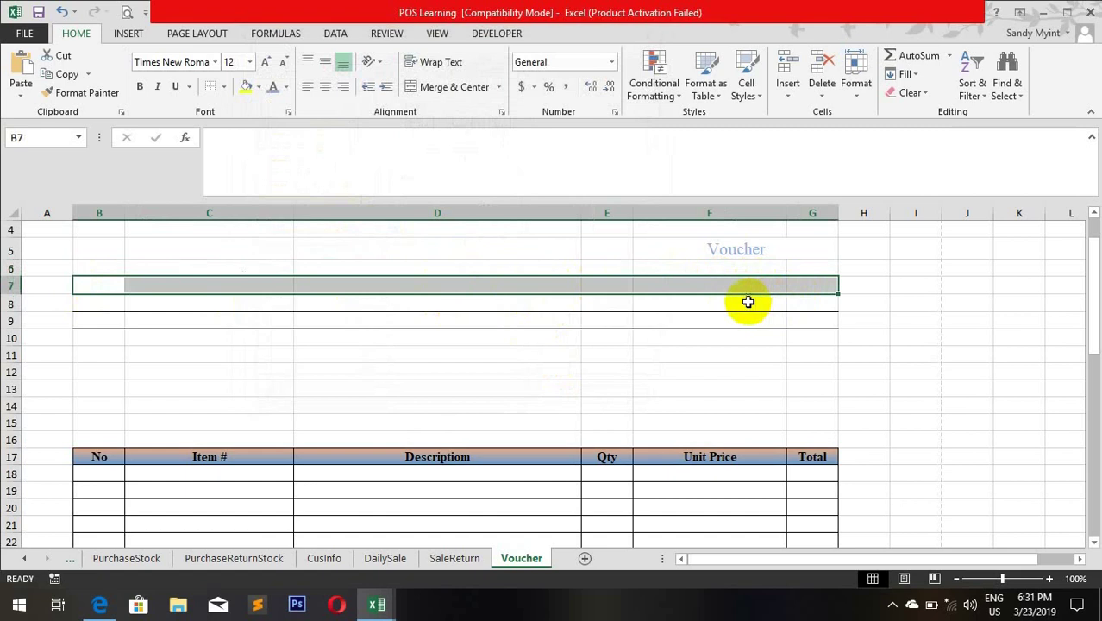
pyautogui.click(643, 333)
pyautogui.hotkey('ctrl', 'z')
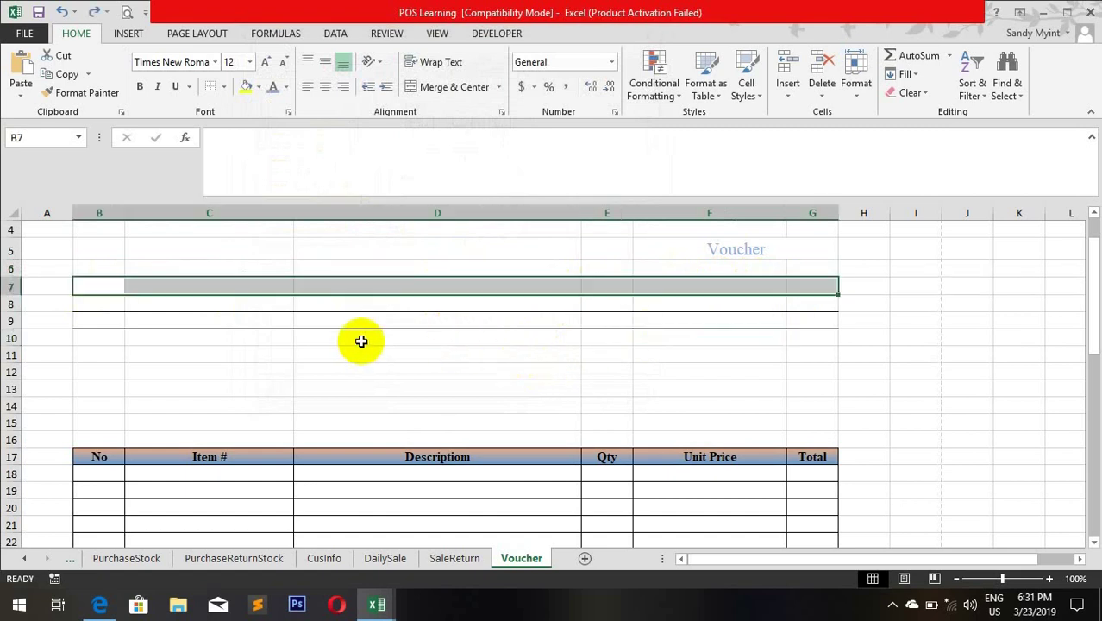
pyautogui.click(288, 112)
pyautogui.click(413, 69)
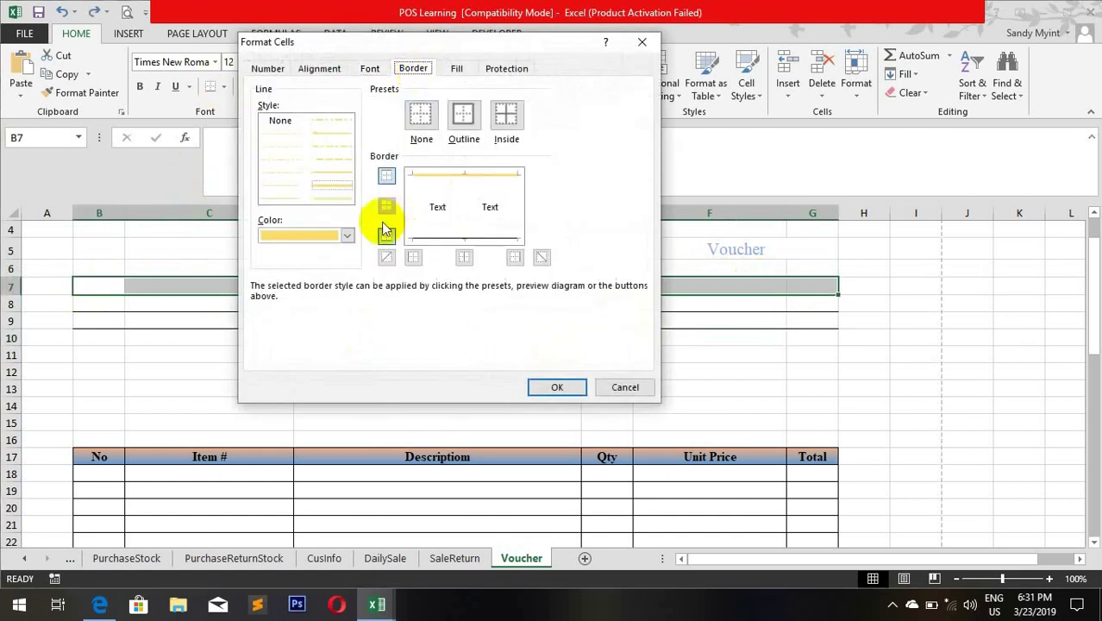
pyautogui.click(477, 240)
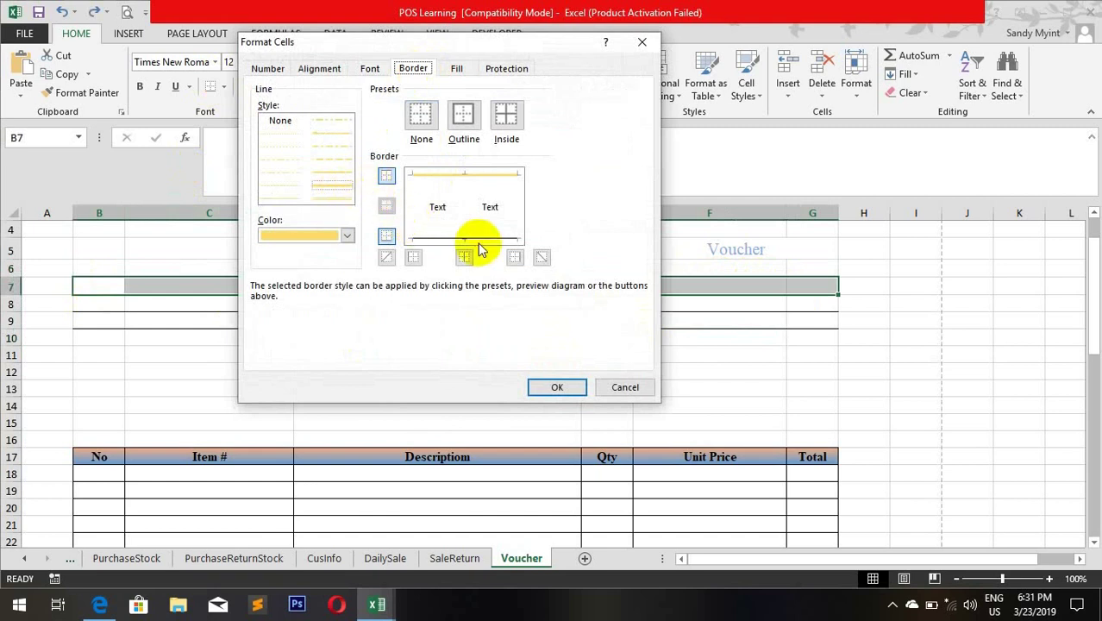
pyautogui.click(347, 236)
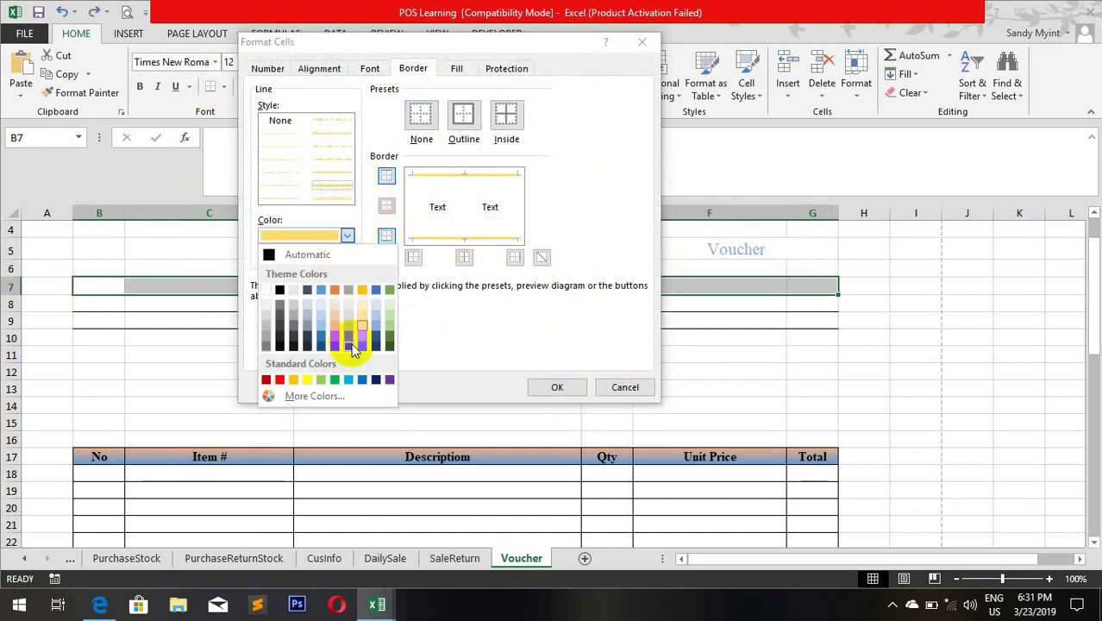
pyautogui.click(377, 349)
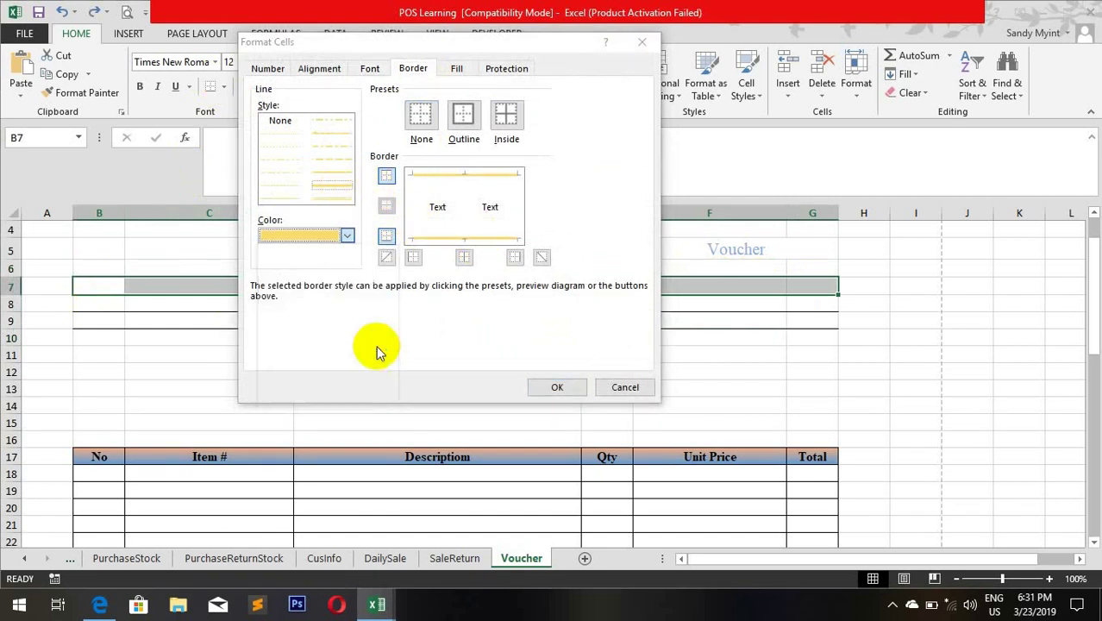
pyautogui.click(450, 239)
pyautogui.click(555, 387)
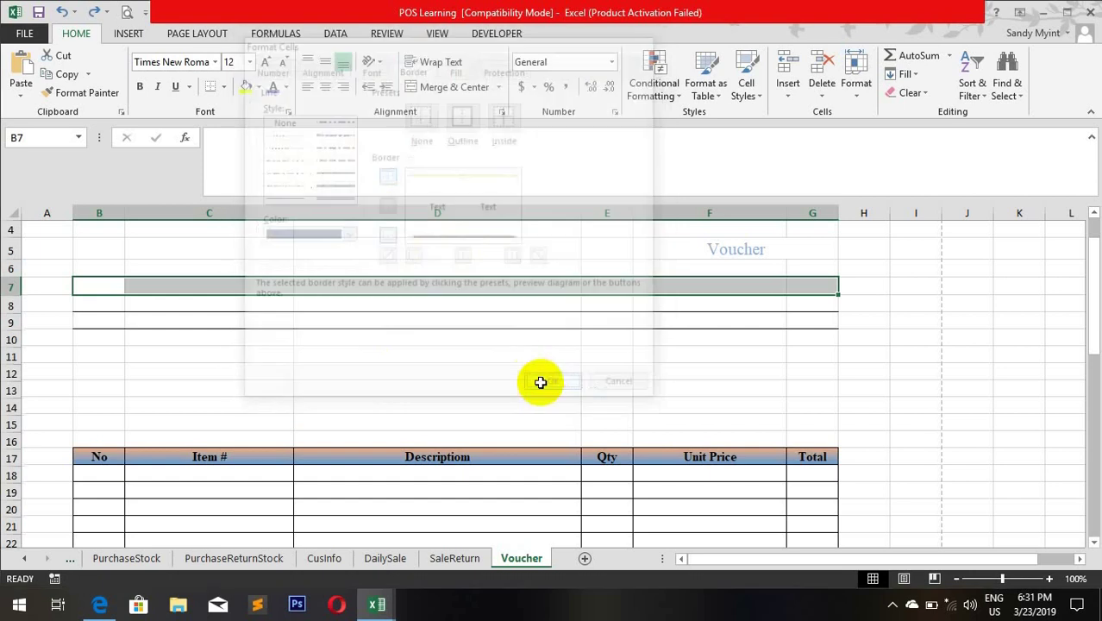
pyautogui.click(466, 388)
# Step: Change the bottom border of B8:G8 to a thick, very dark blue-gray line
pyautogui.moveTo(92, 304); pyautogui.dragTo(819, 306)
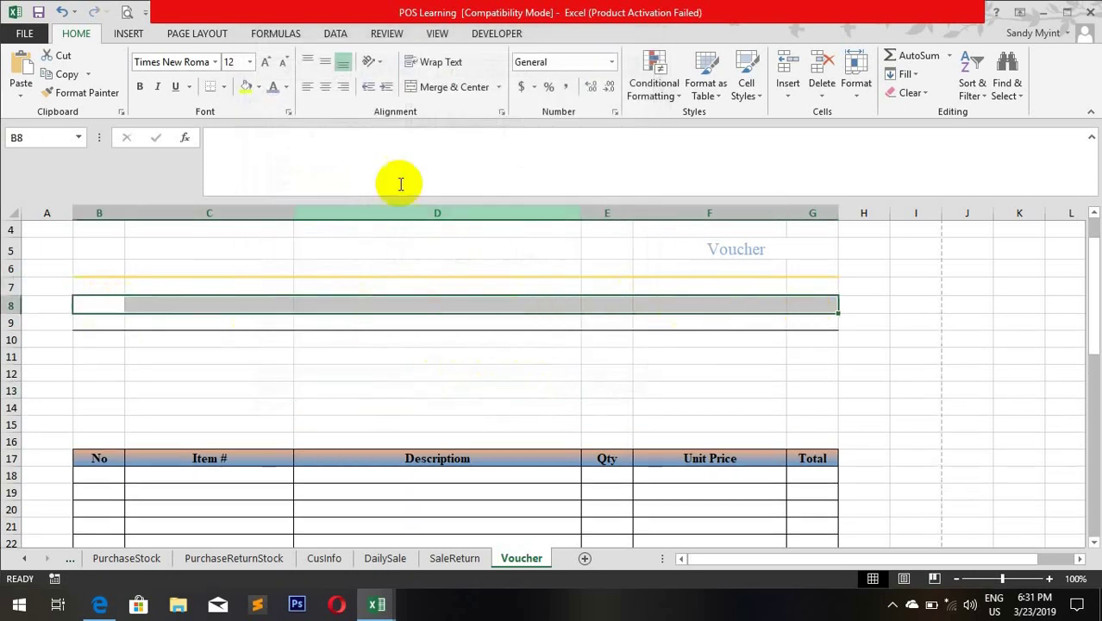
pyautogui.click(288, 118)
pyautogui.click(413, 68)
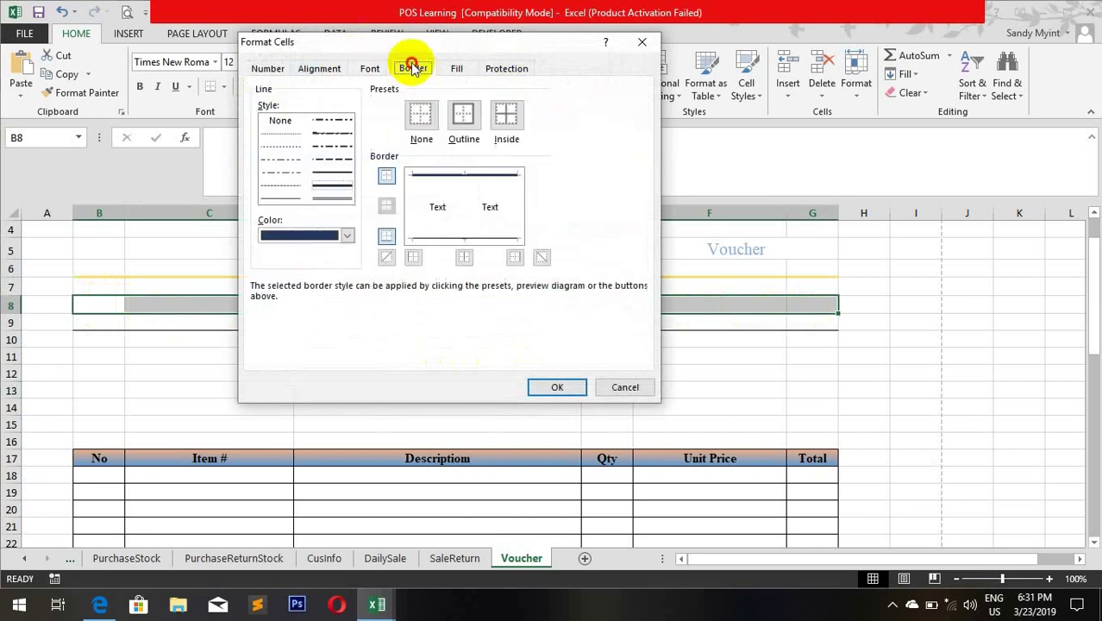
pyautogui.click(445, 239)
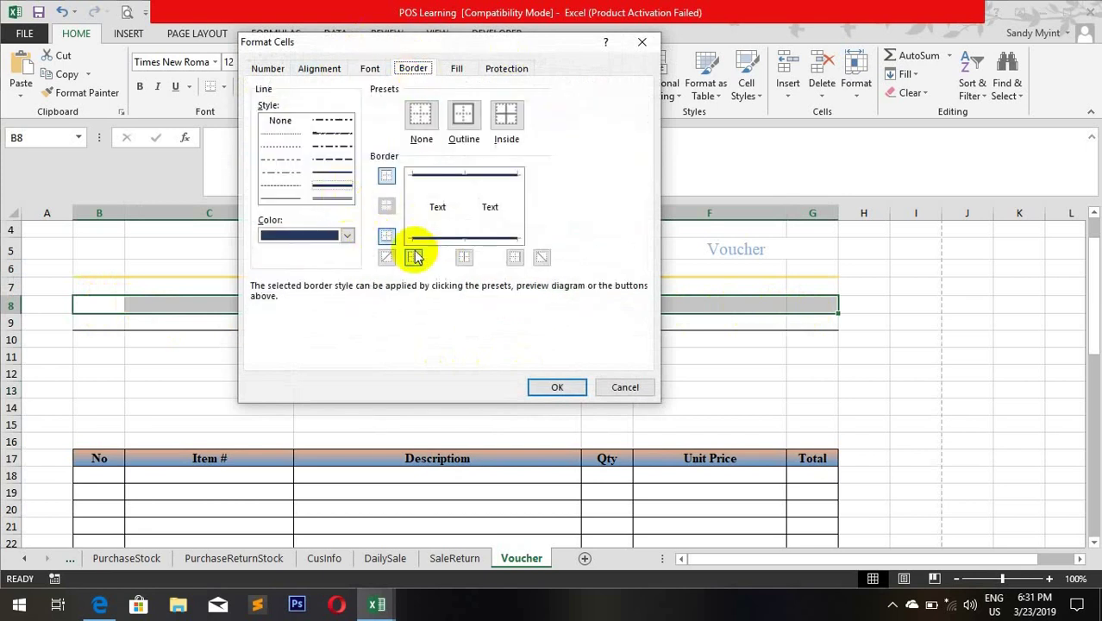
pyautogui.click(348, 234)
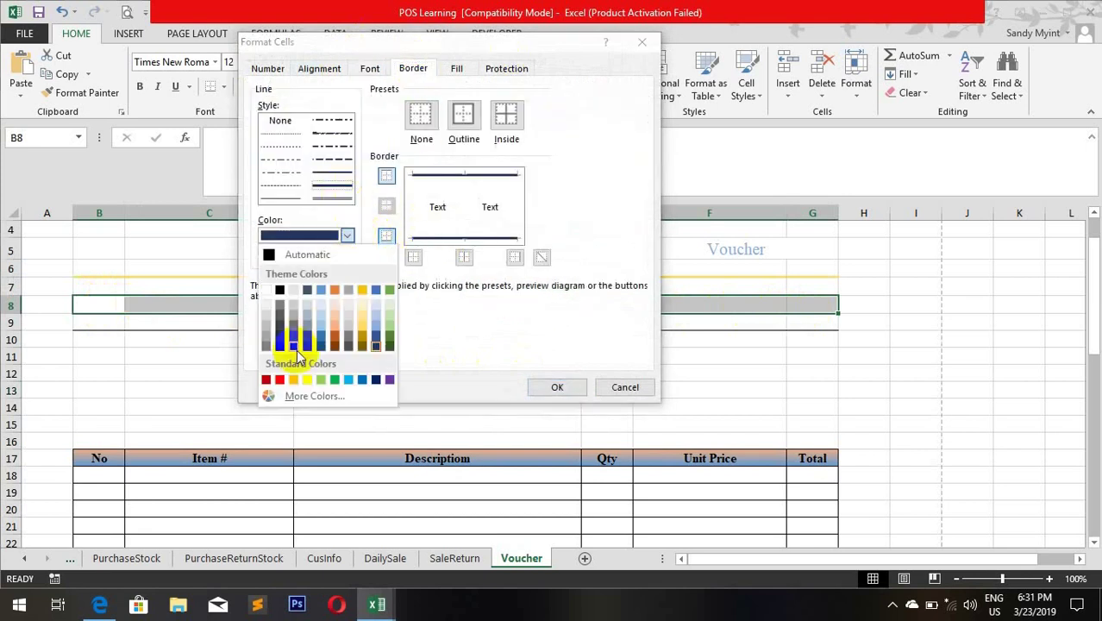
pyautogui.click(307, 348)
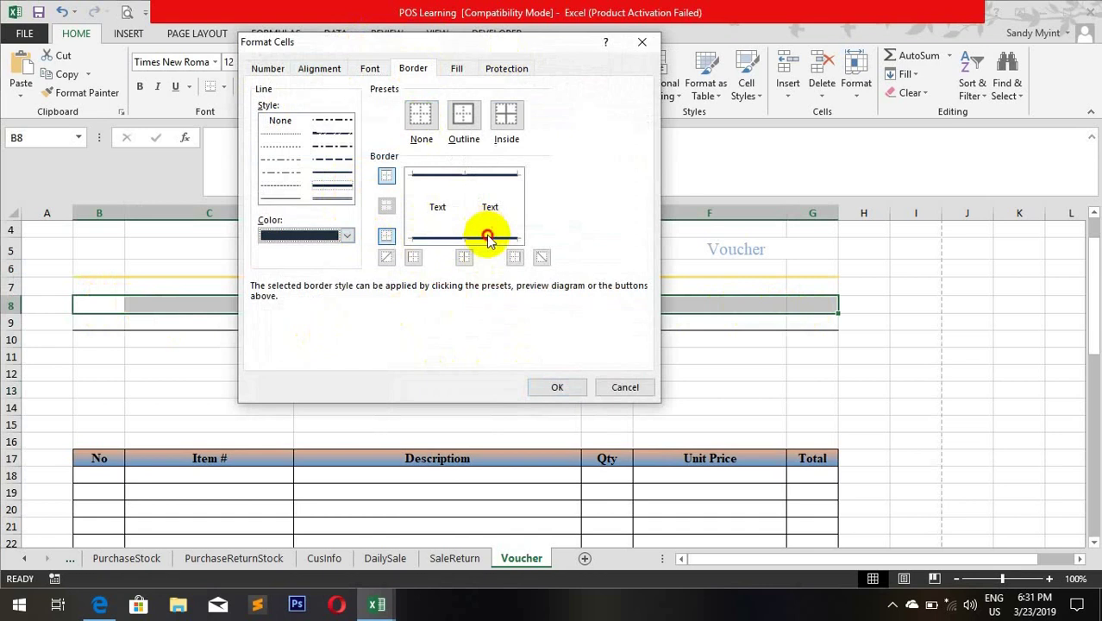
pyautogui.click(556, 389)
pyautogui.click(509, 372)
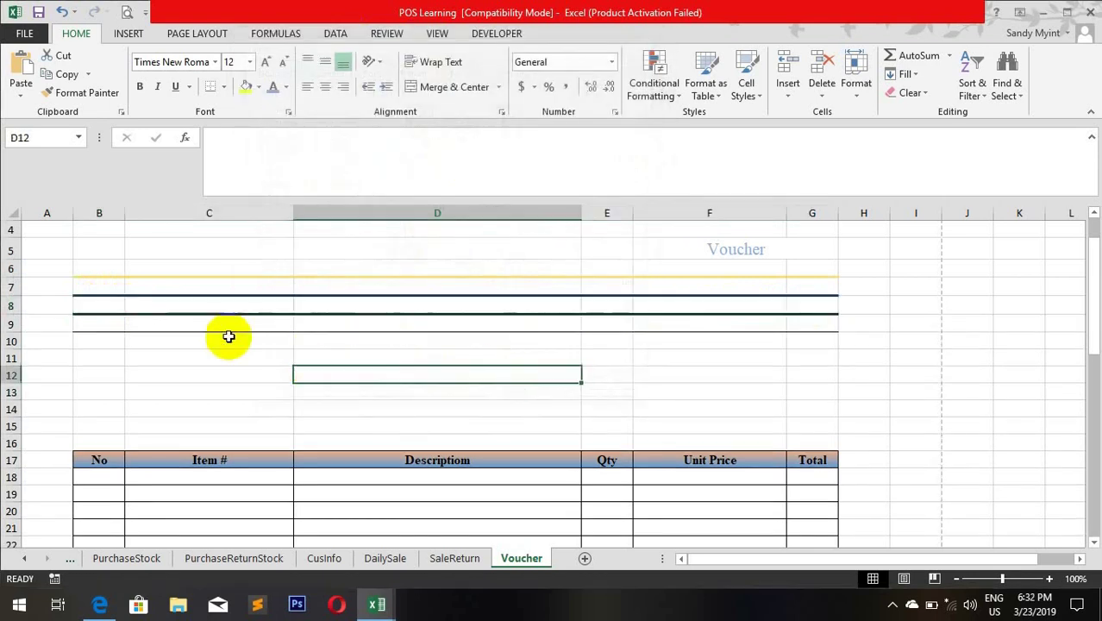
# Step: Change the bottom border of B9:G9 to a thick green line
pyautogui.moveTo(95, 321); pyautogui.dragTo(803, 321)
pyautogui.click(291, 113)
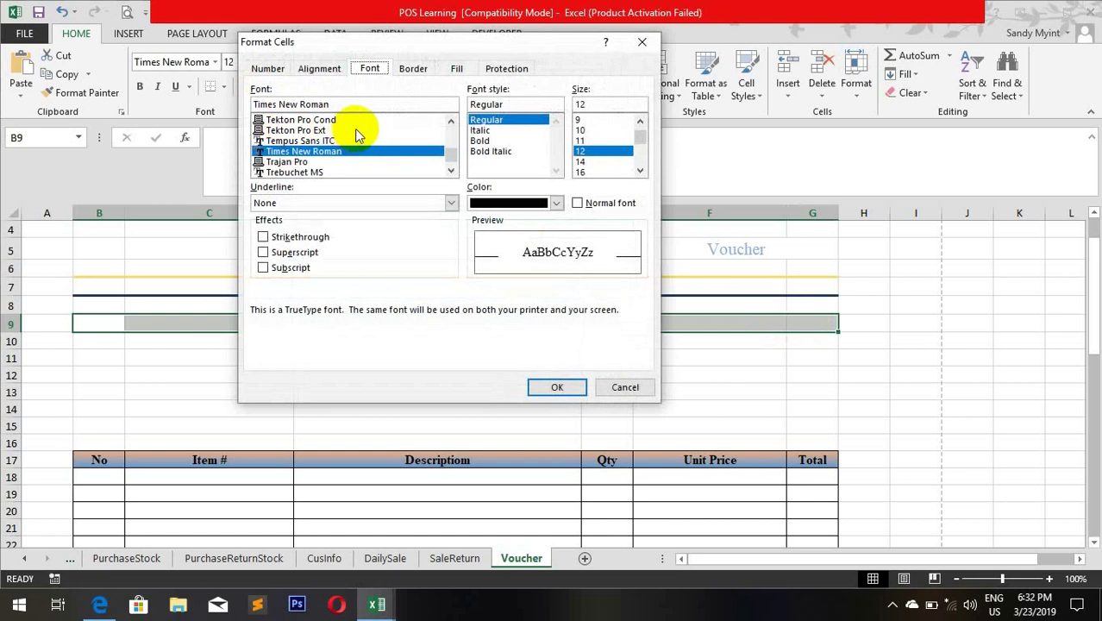
pyautogui.click(423, 70)
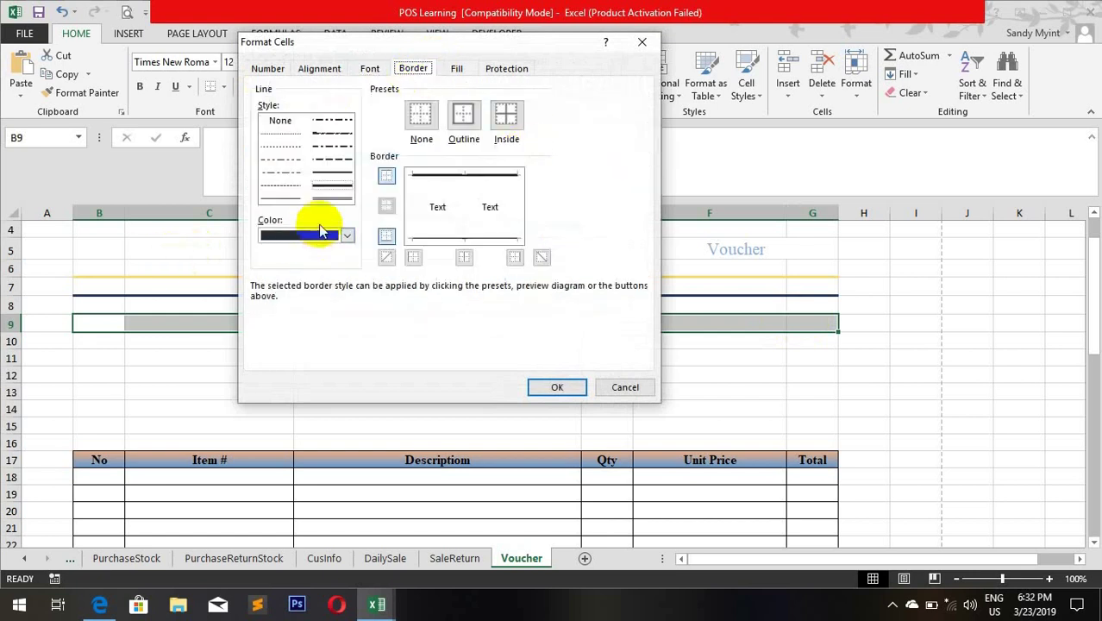
pyautogui.click(474, 236)
pyautogui.click(347, 235)
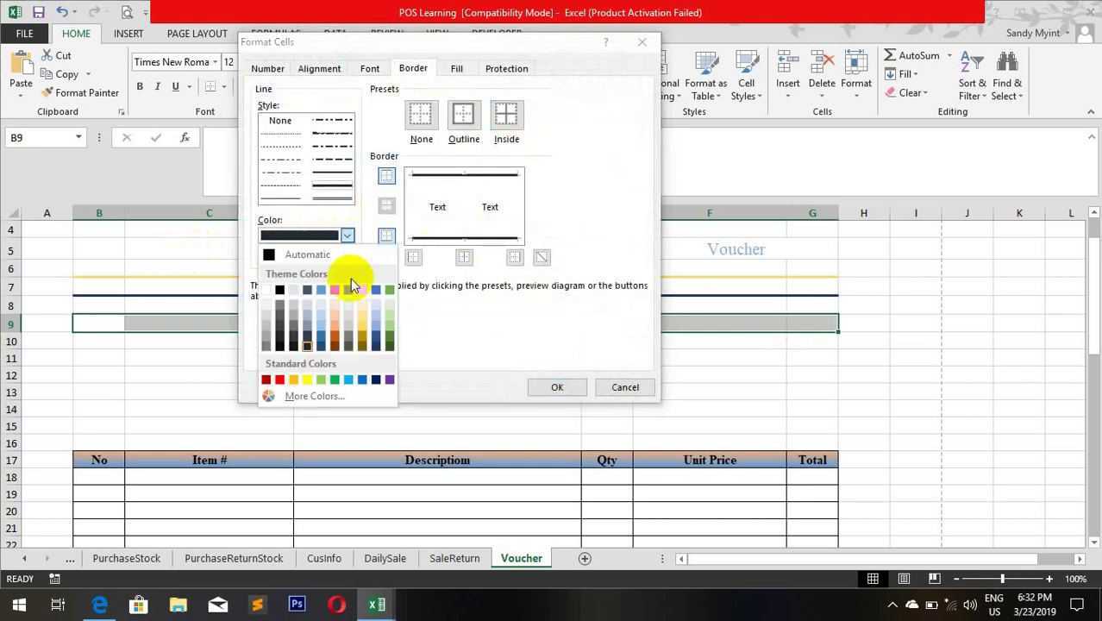
pyautogui.click(391, 342)
pyautogui.click(477, 236)
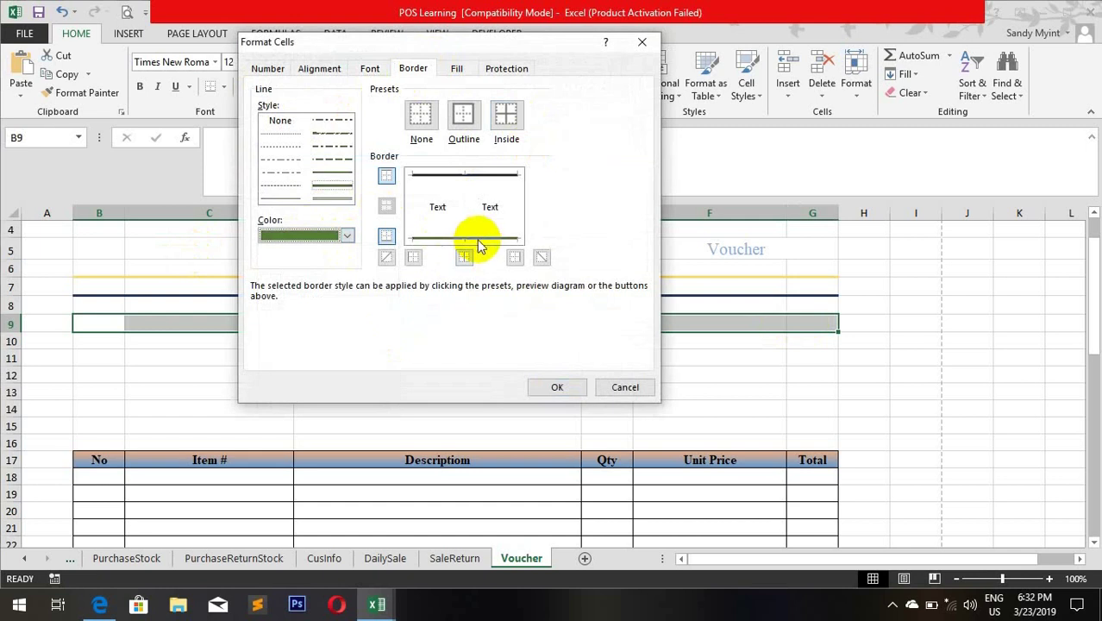
# Step: Apply the dark top border and green bottom border to cells B9:G9
pyautogui.click(559, 387)
pyautogui.click(591, 389)
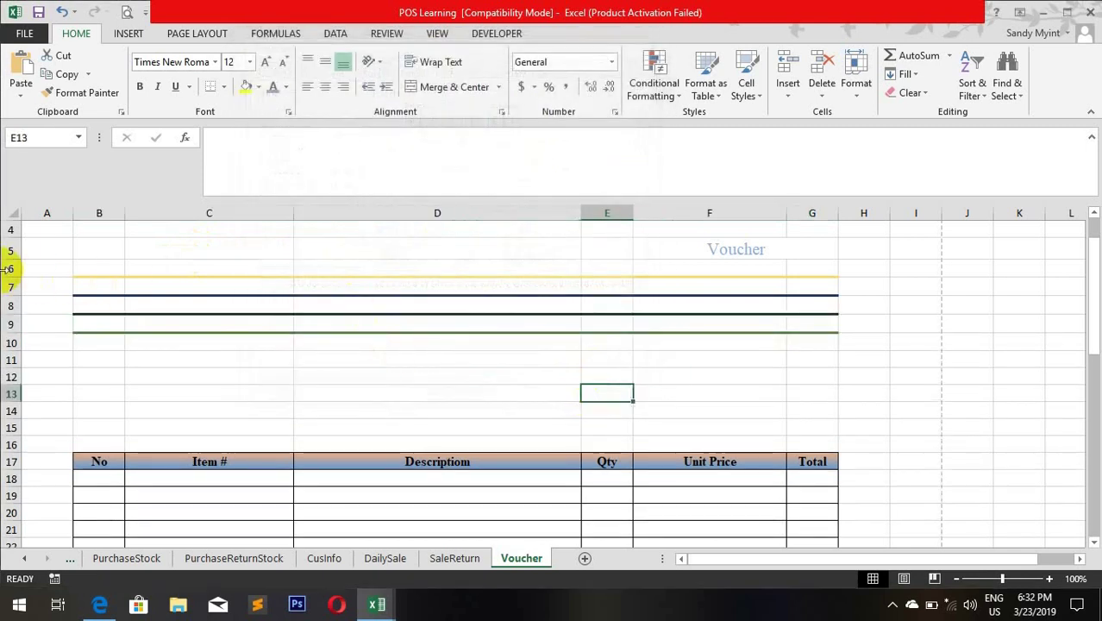
# Step: Set the height of rows 6 to 9 to 3 so the coloured lines sit close together
pyautogui.moveTo(10, 269); pyautogui.dragTo(15, 322)
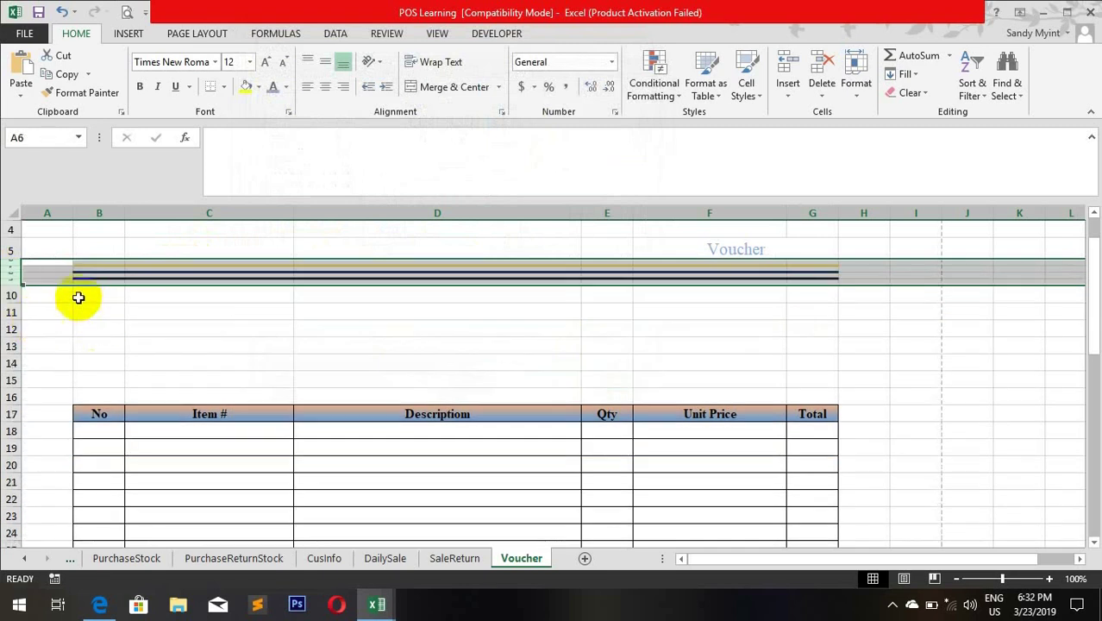
pyautogui.moveTo(18, 285); pyautogui.dragTo(18, 285)
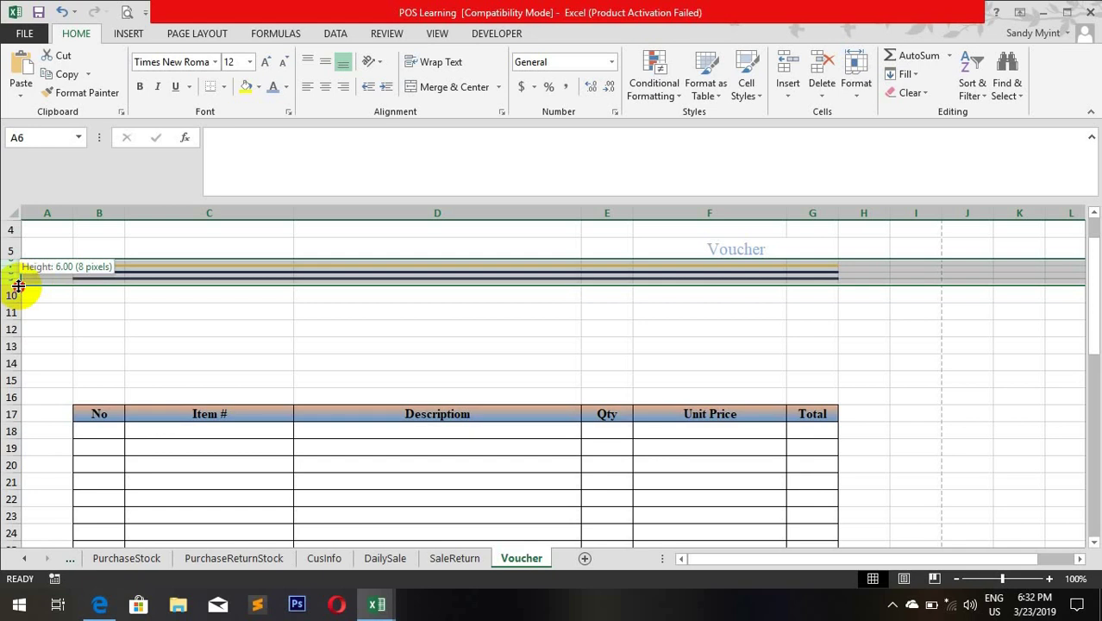
pyautogui.moveTo(18, 285); pyautogui.dragTo(18, 285)
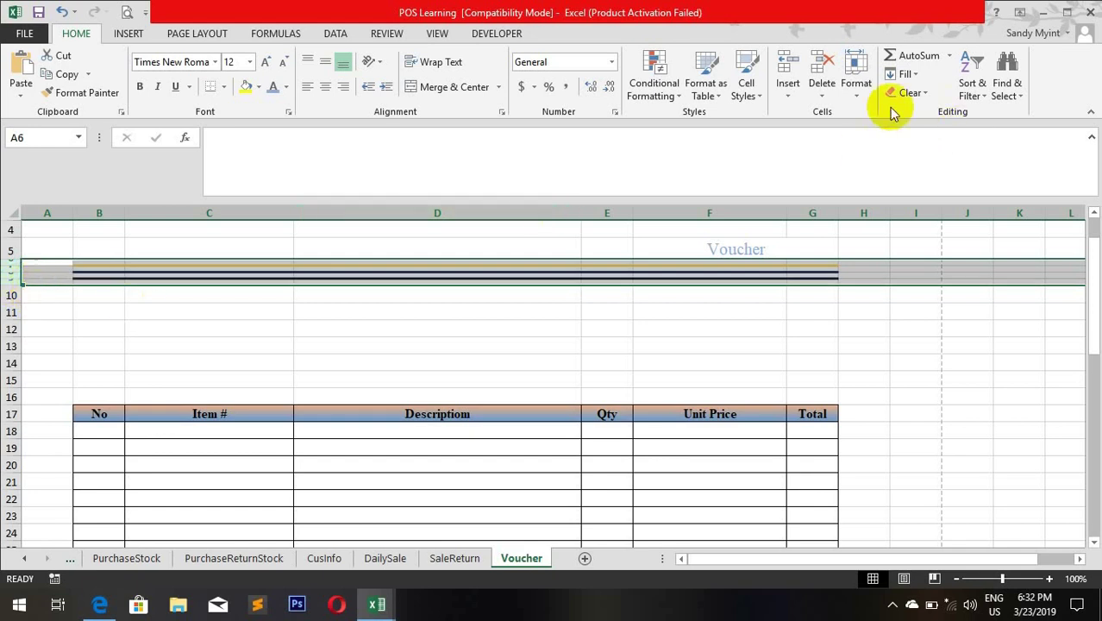
pyautogui.click(856, 76)
pyautogui.click(887, 132)
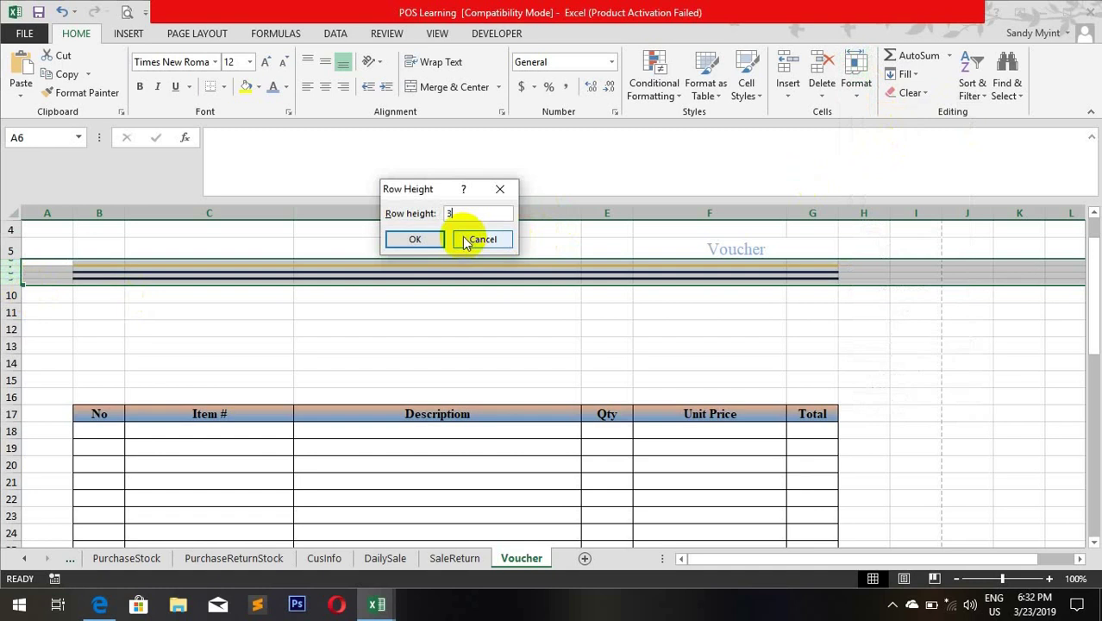
pyautogui.write('3')
pyautogui.press('Return')
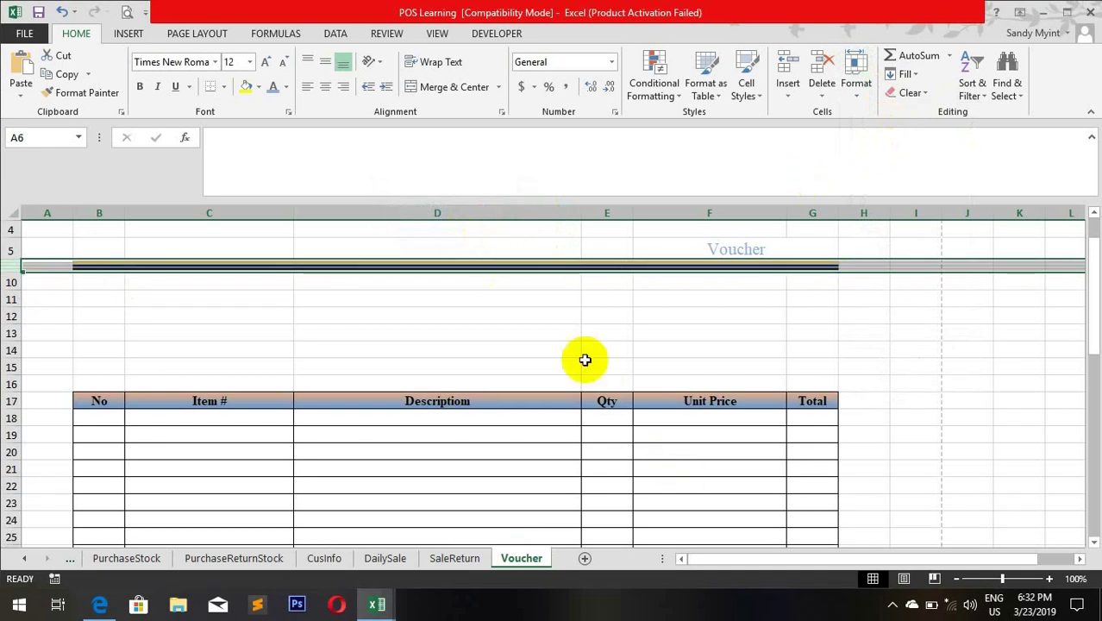
pyautogui.click(608, 261)
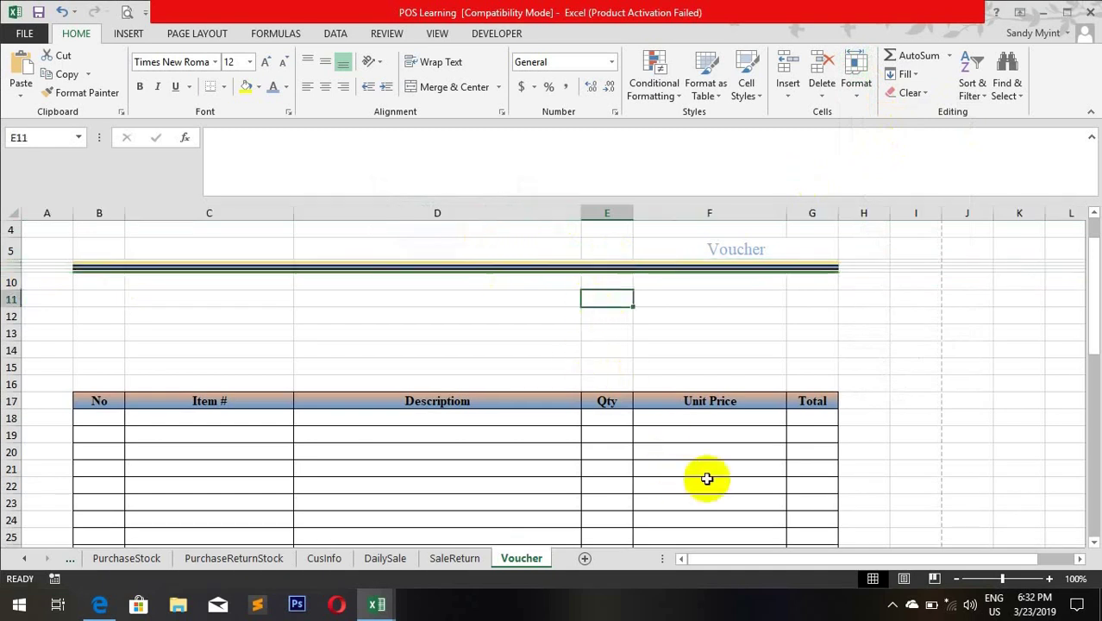
pyautogui.click(264, 345)
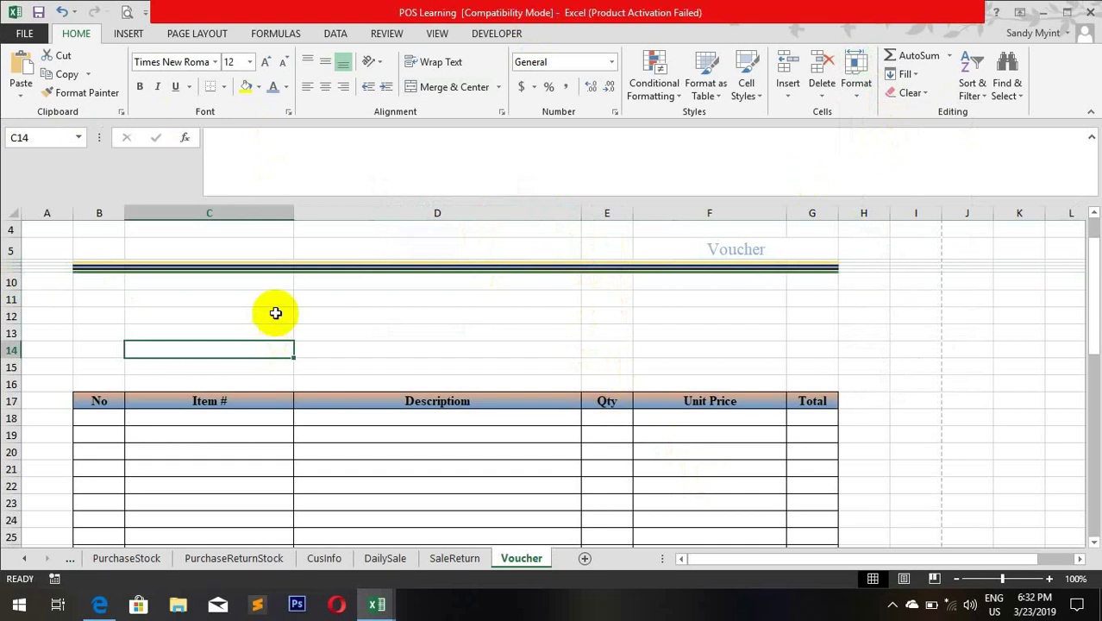
# Step: Copy the customer and voucher details block from the POS workbook's Voucher sheet and paste its values at B11 in POS Learning
pyautogui.moveTo(376, 604)
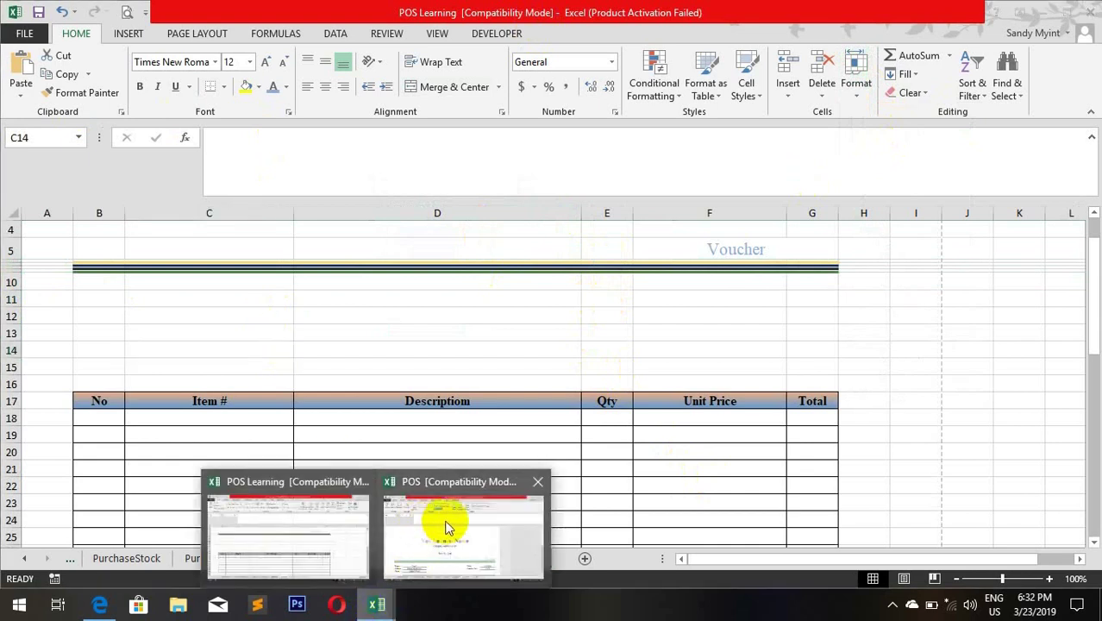
pyautogui.click(447, 528)
pyautogui.click(88, 485)
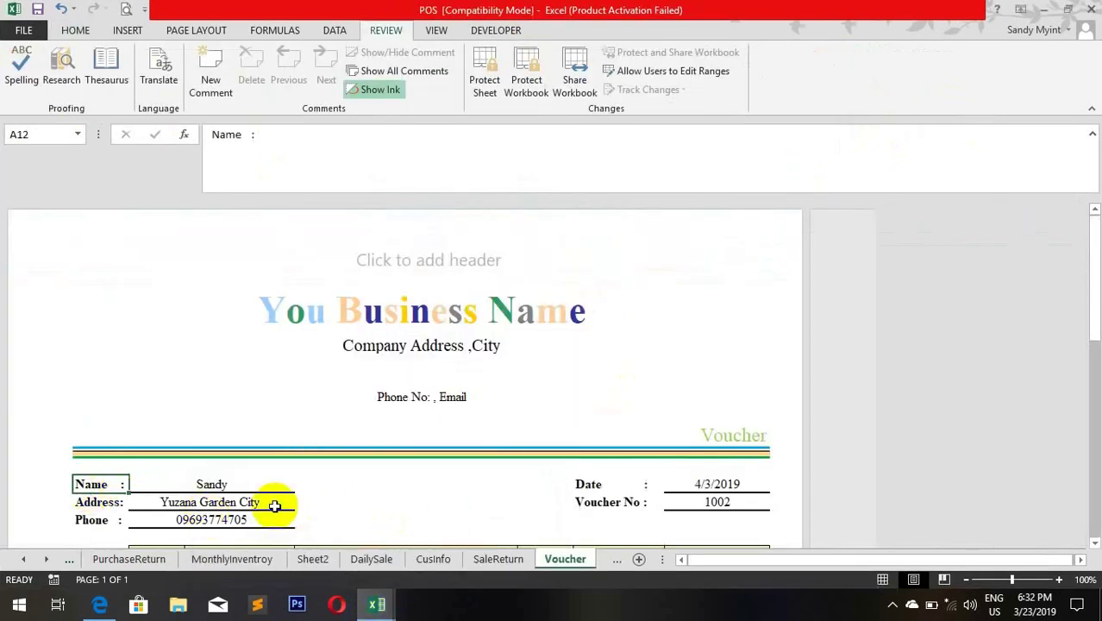
pyautogui.click(354, 514)
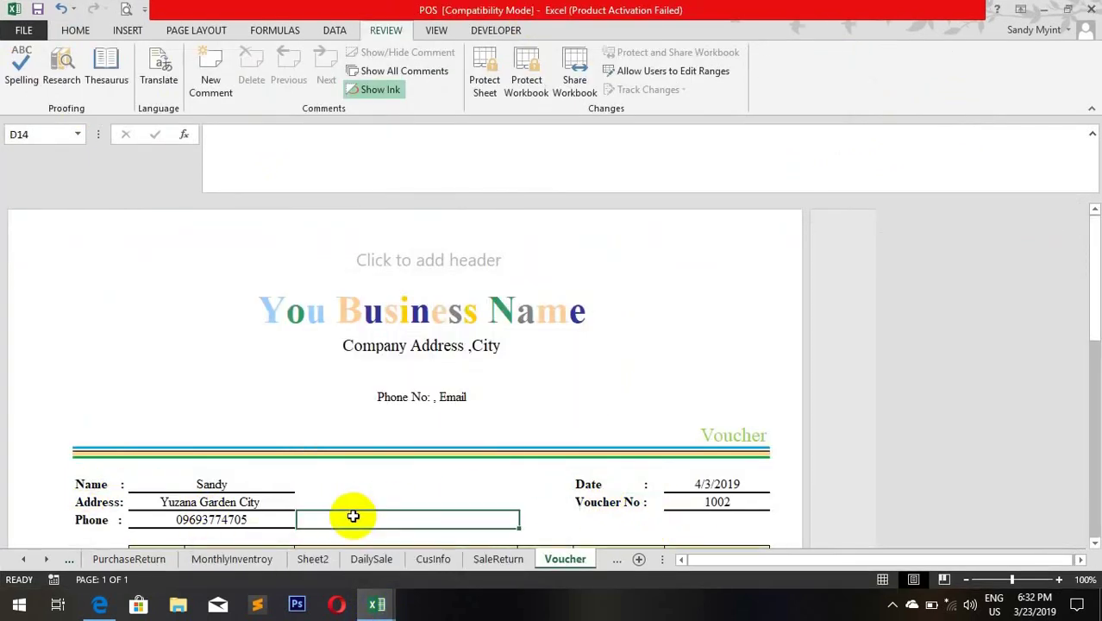
pyautogui.moveTo(90, 483); pyautogui.dragTo(735, 515)
pyautogui.hotkey('ctrl', 'c')
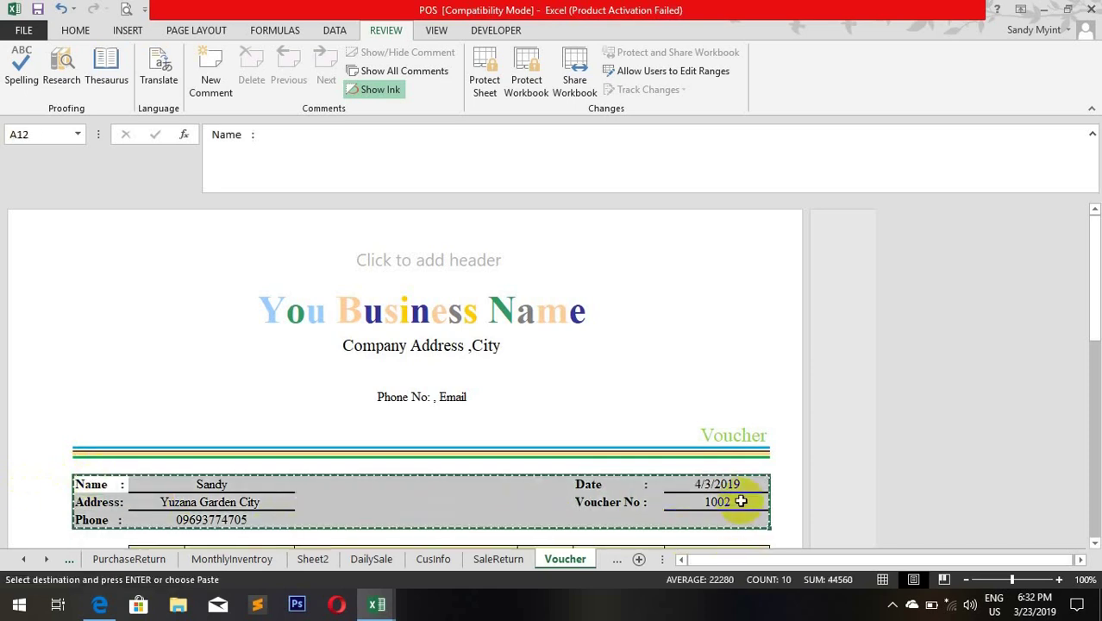
pyautogui.moveTo(377, 604)
pyautogui.click(351, 546)
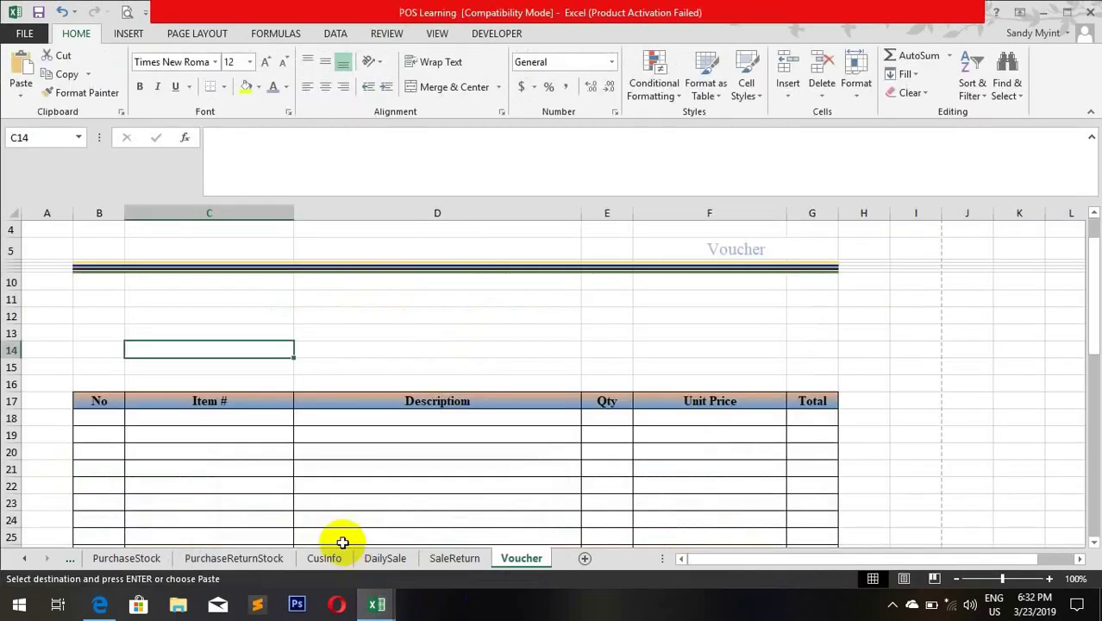
pyautogui.click(115, 304)
pyautogui.rightClick(113, 300)
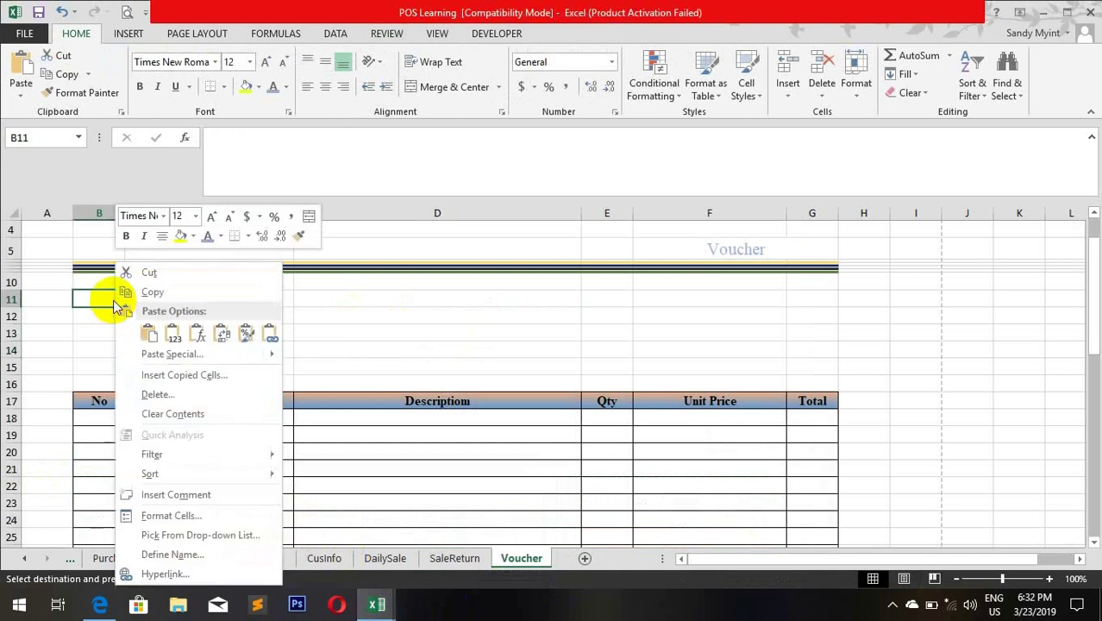
pyautogui.click(159, 359)
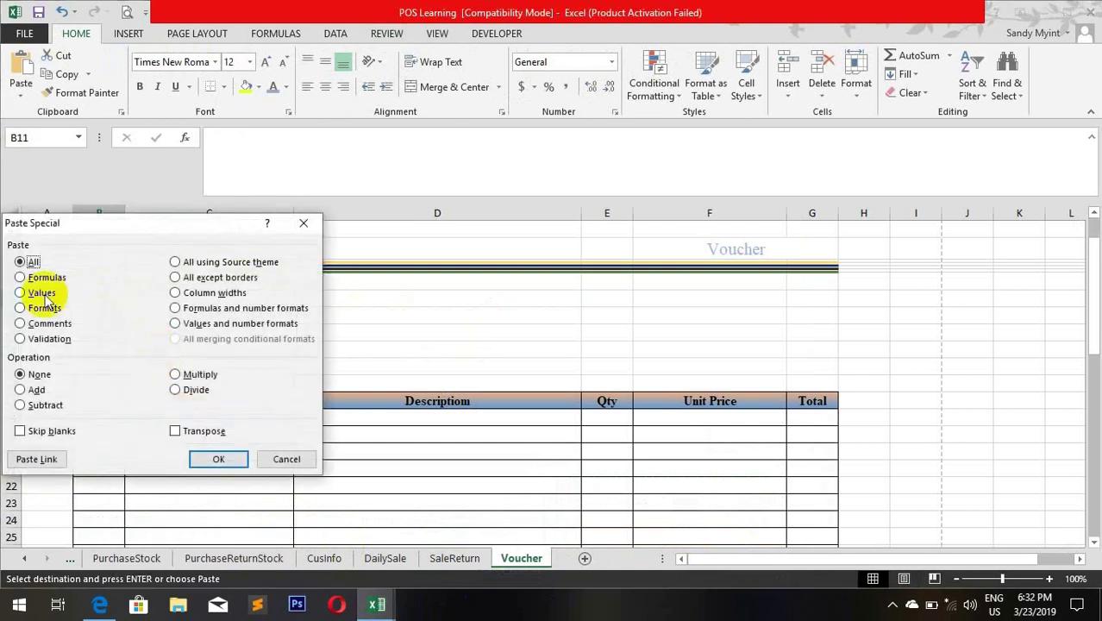
pyautogui.click(212, 459)
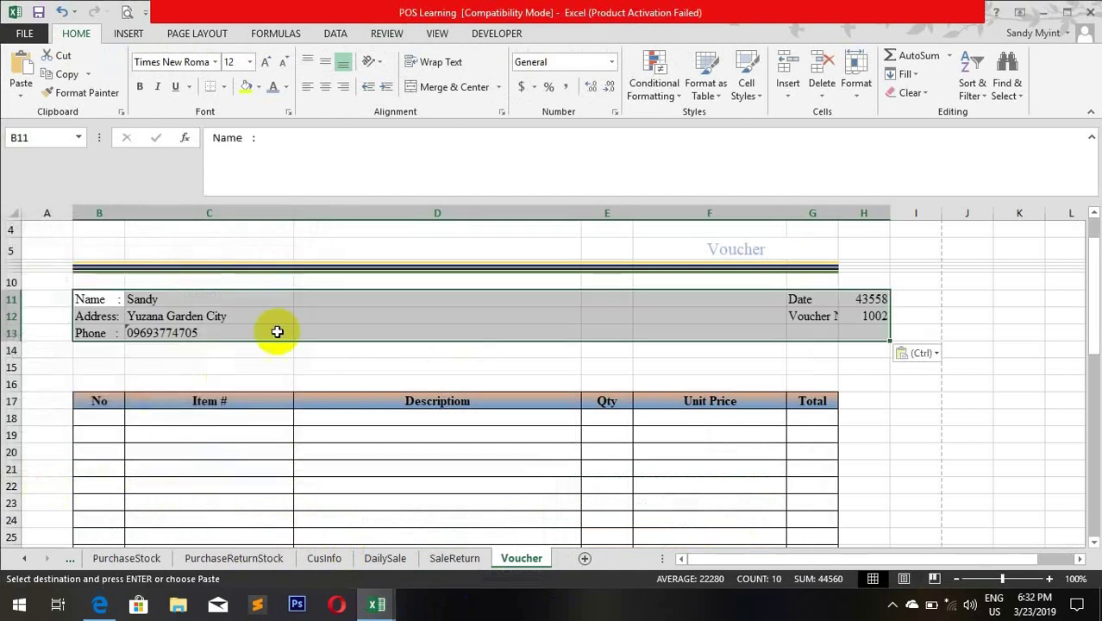
# Step: Clear the pasted date and voucher number entries from G11:H12, leaving the customer details
pyautogui.click(310, 346)
pyautogui.moveTo(160, 298); pyautogui.dragTo(722, 334)
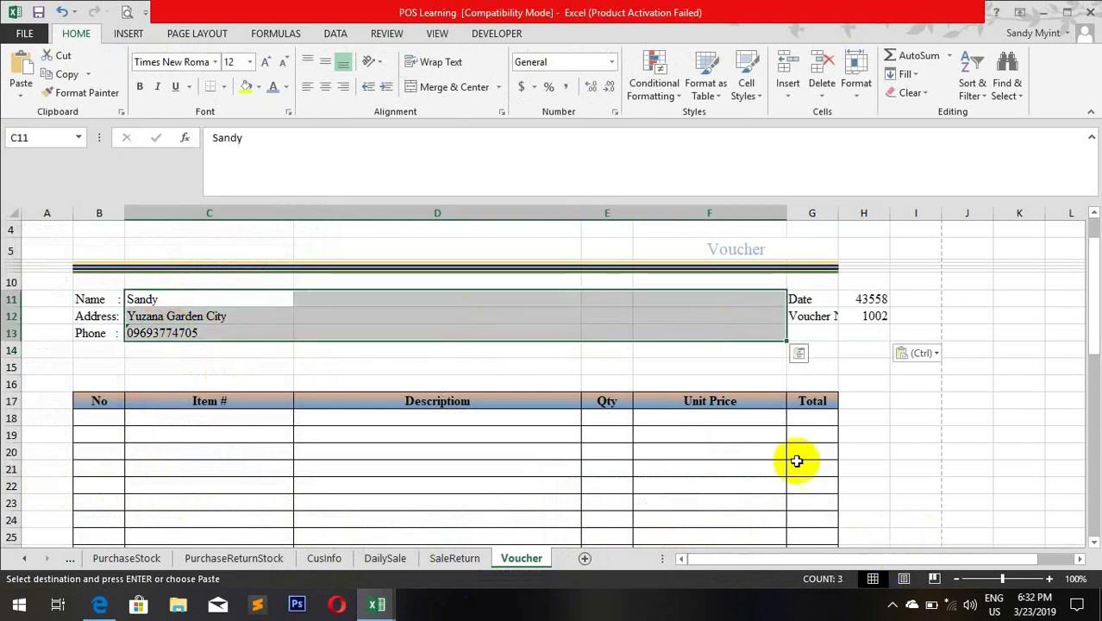
pyautogui.click(728, 369)
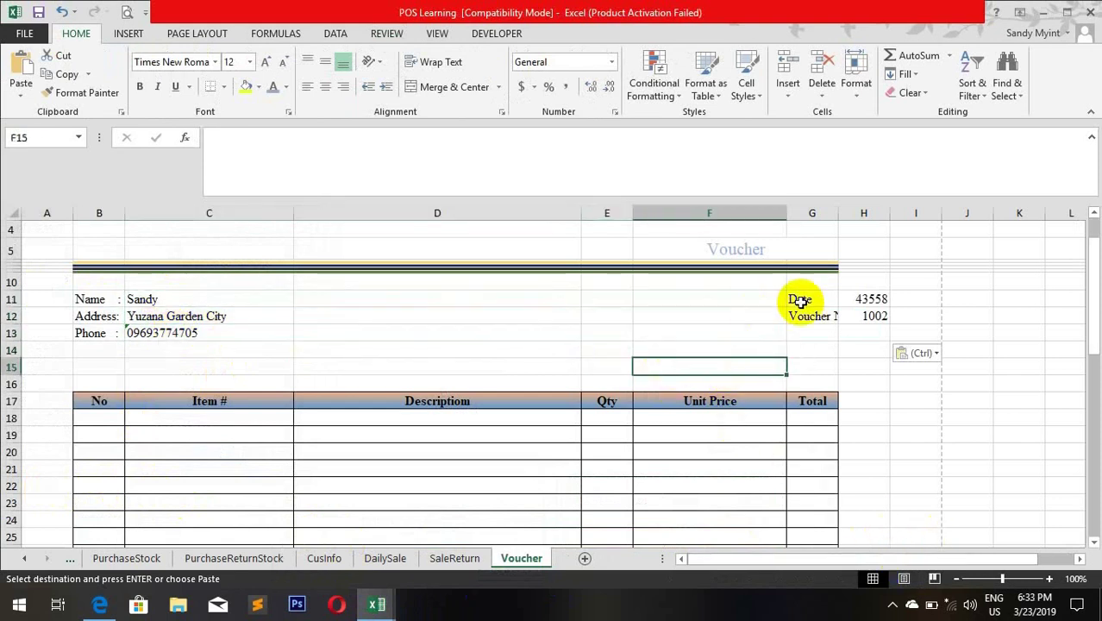
pyautogui.moveTo(800, 299); pyautogui.dragTo(709, 300)
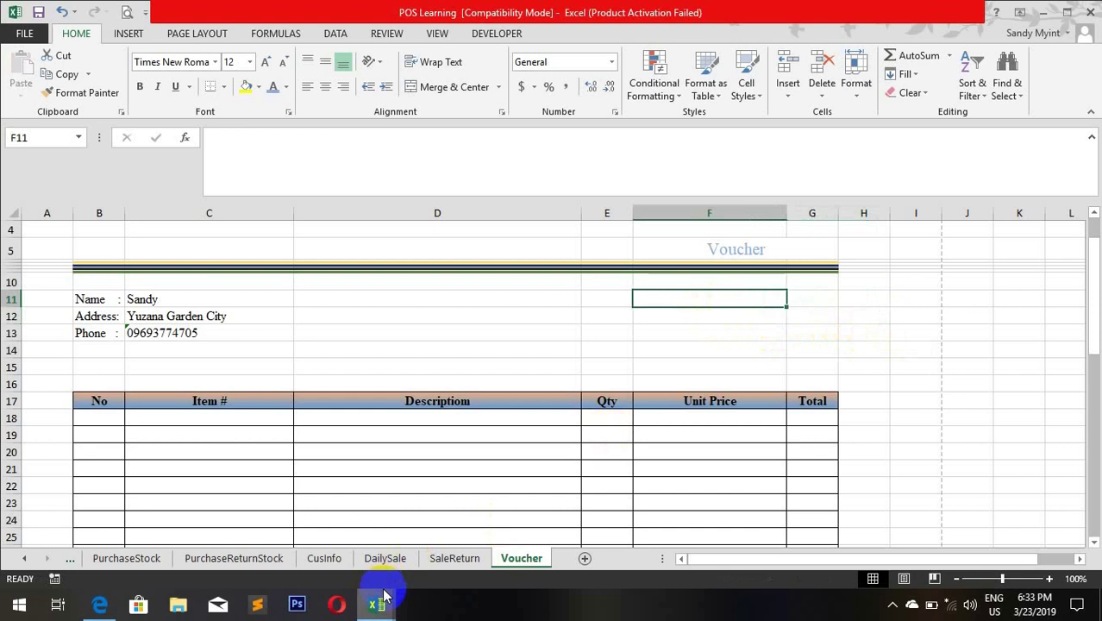
# Step: Copy the Date and Voucher No block with its formatting from the POS workbook and paste it at F11 in POS Learning
pyautogui.moveTo(376, 604)
pyautogui.click(411, 507)
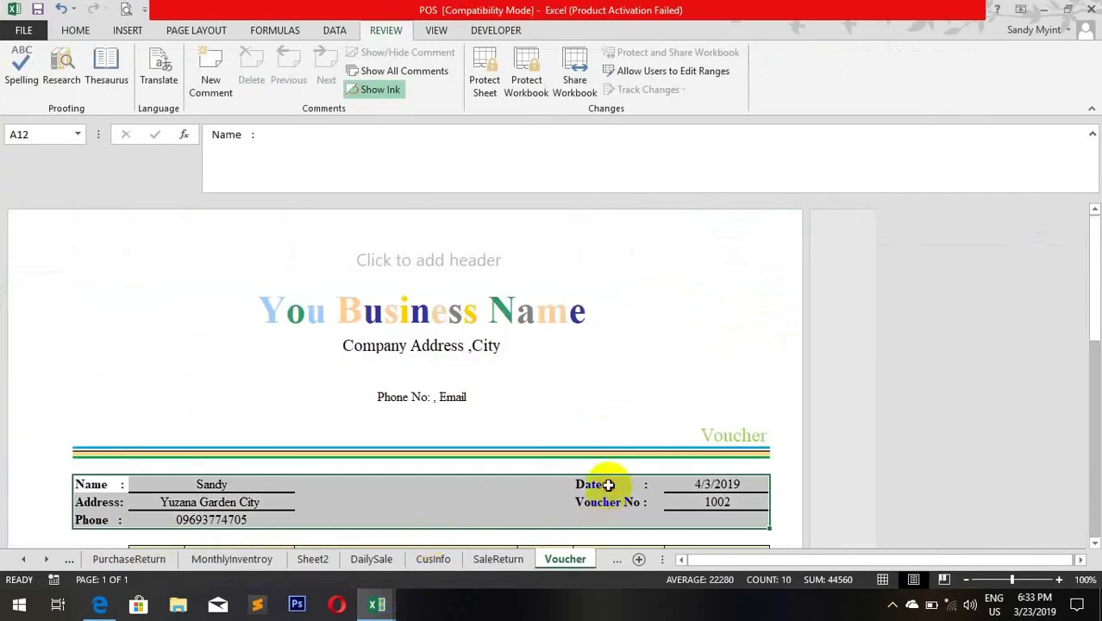
pyautogui.moveTo(608, 485); pyautogui.dragTo(704, 504)
pyautogui.hotkey('ctrl', 'c')
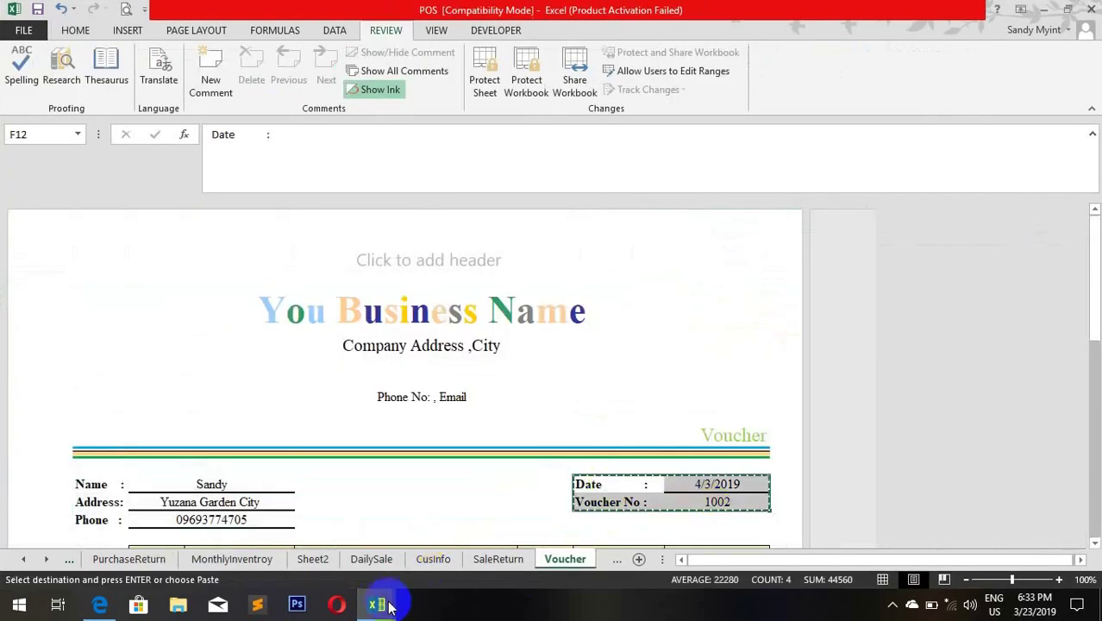
pyautogui.moveTo(376, 604)
pyautogui.click(337, 566)
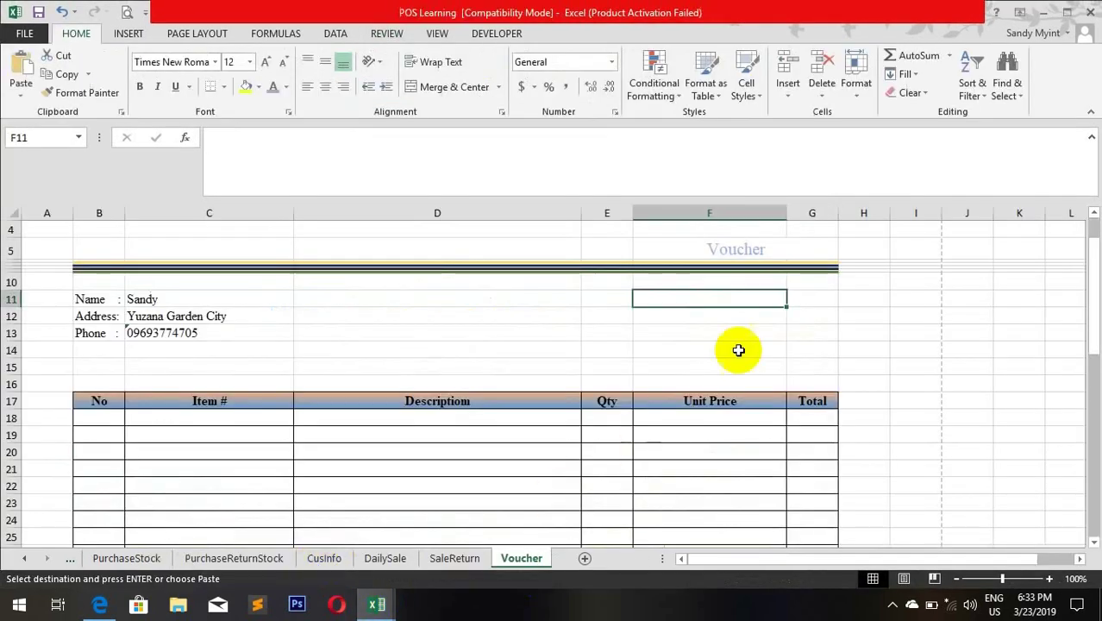
pyautogui.hotkey('ctrl', 'v')
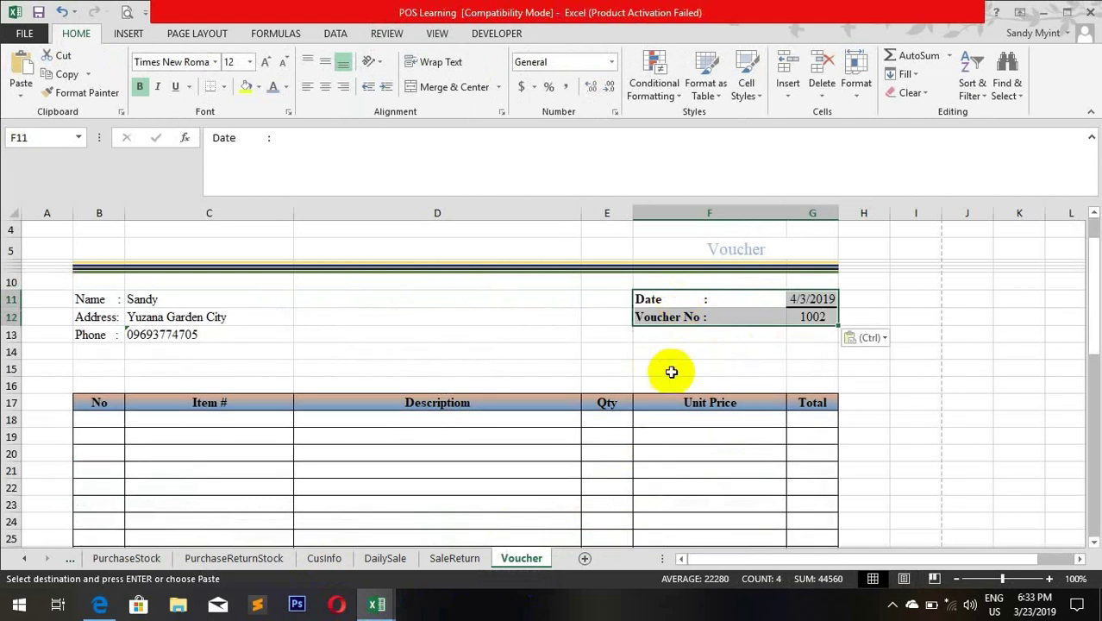
pyautogui.click(690, 370)
# Step: Delete the contents of the date and voucher number cells G11 and G12, keeping their underlines
pyautogui.click(806, 301)
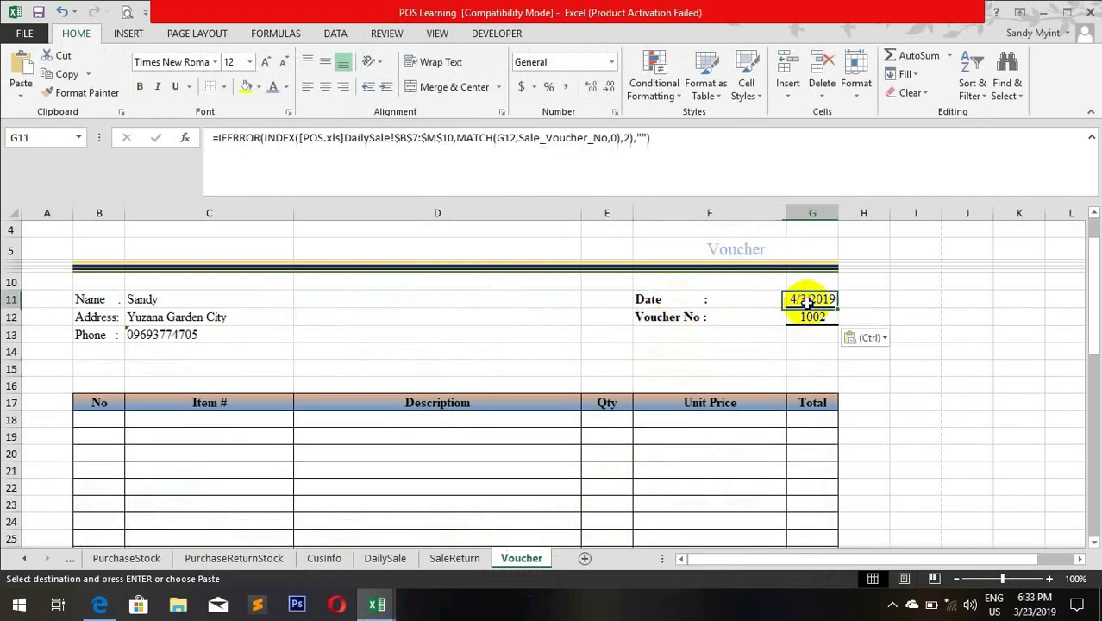
pyautogui.press('Delete')
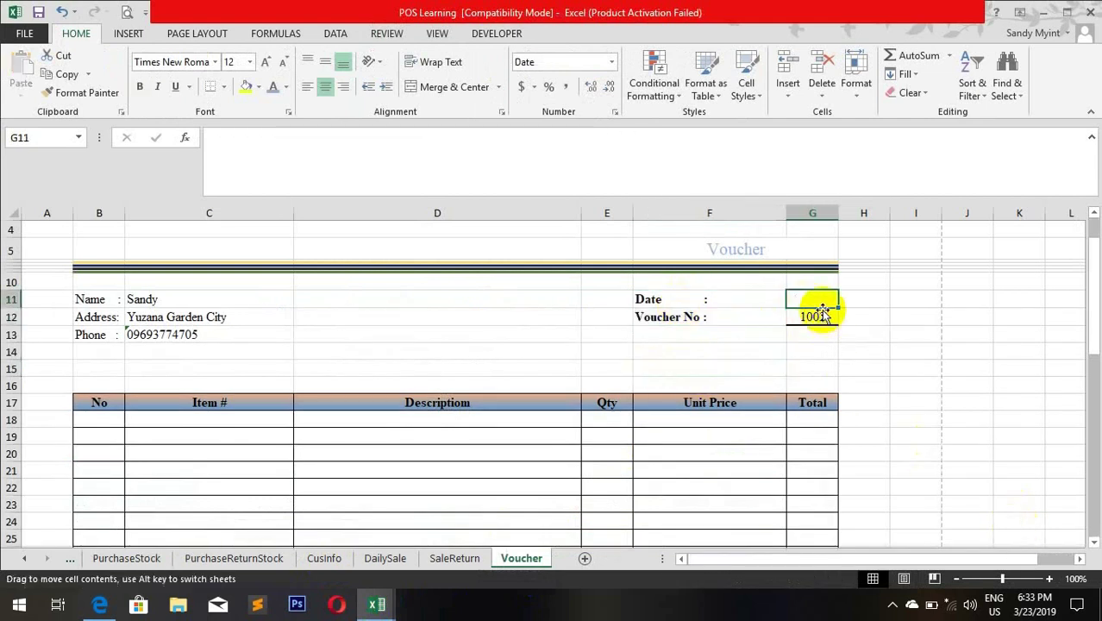
pyautogui.click(825, 317)
pyautogui.press('Delete')
pyautogui.click(660, 366)
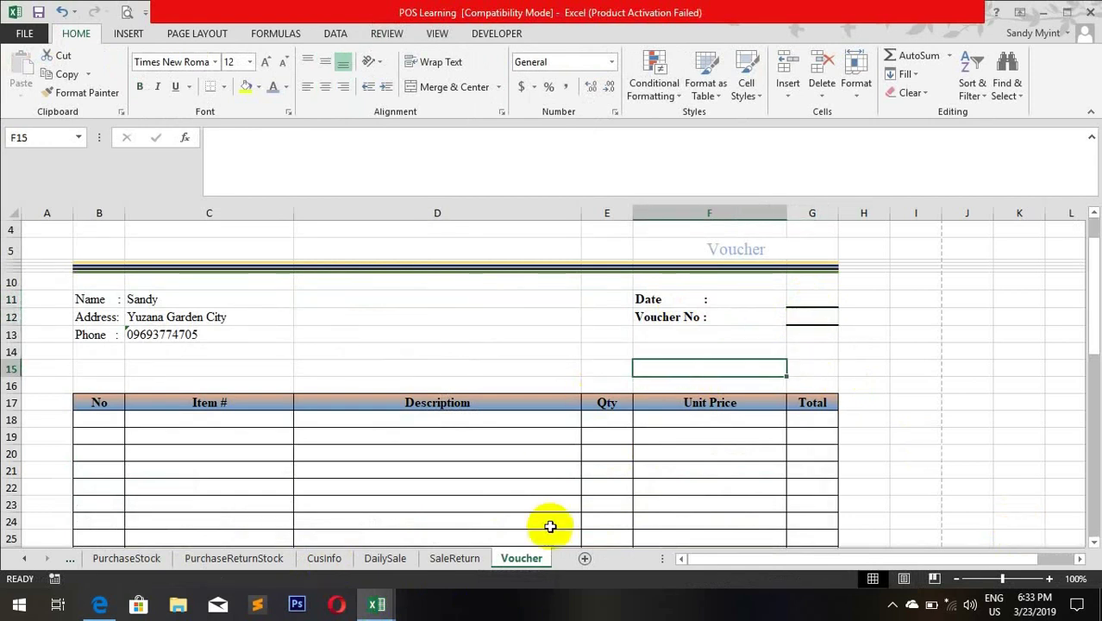
# Step: Copy the formatted Name, Address and Phone block from the POS workbook and paste it over the details at B11 in POS Learning
pyautogui.moveTo(377, 604)
pyautogui.click(455, 564)
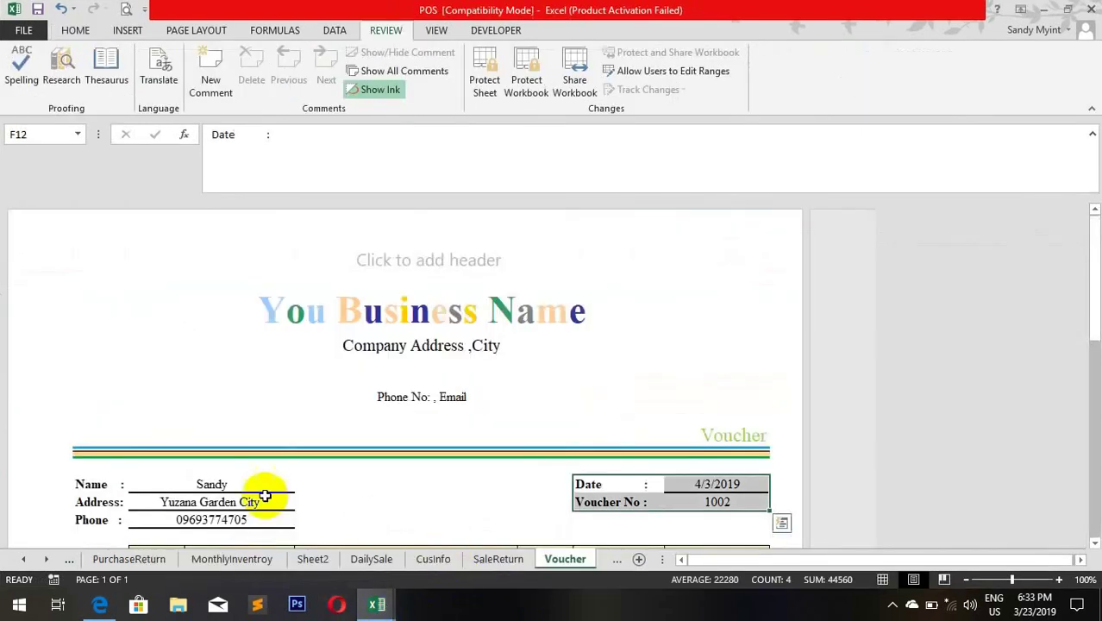
pyautogui.moveTo(111, 479); pyautogui.dragTo(189, 522)
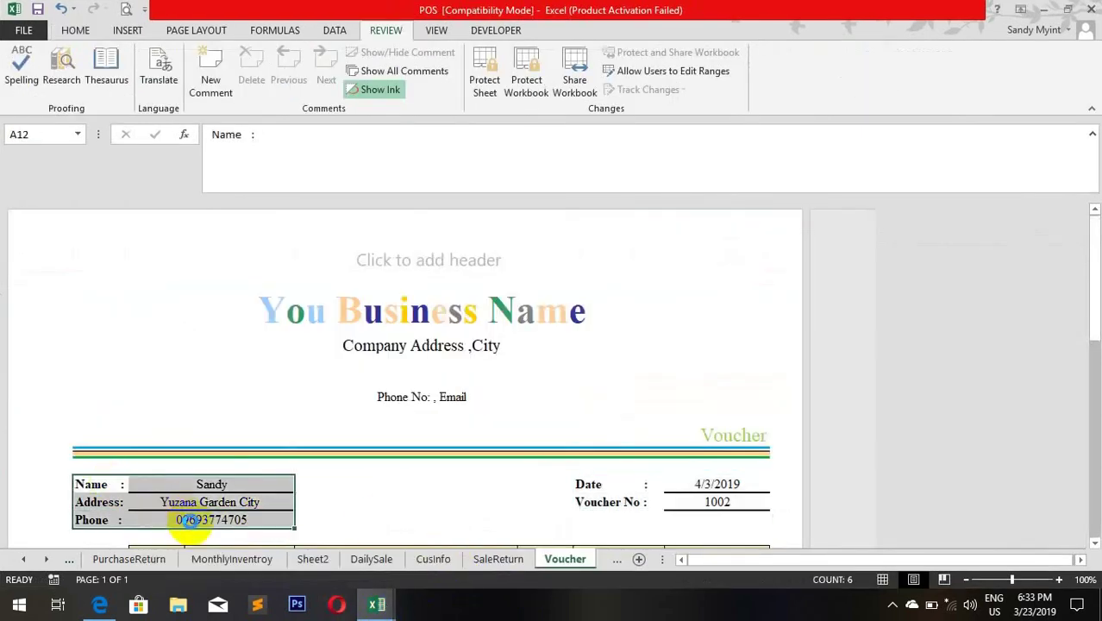
pyautogui.hotkey('ctrl', 'c')
pyautogui.moveTo(376, 604)
pyautogui.click(330, 563)
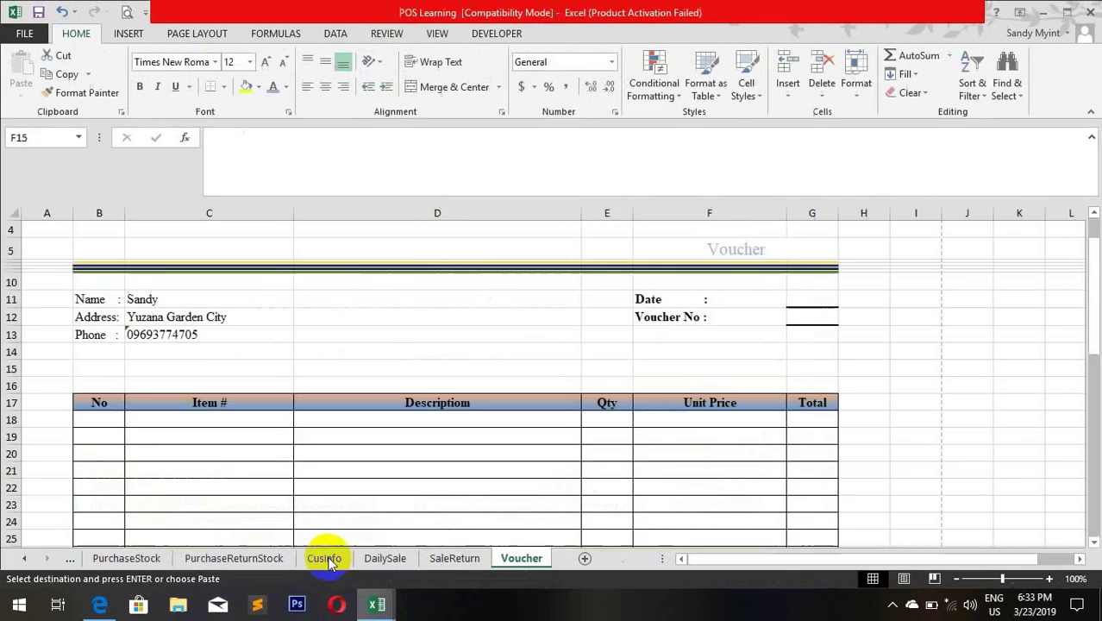
pyautogui.click(102, 298)
pyautogui.hotkey('ctrl', 'v')
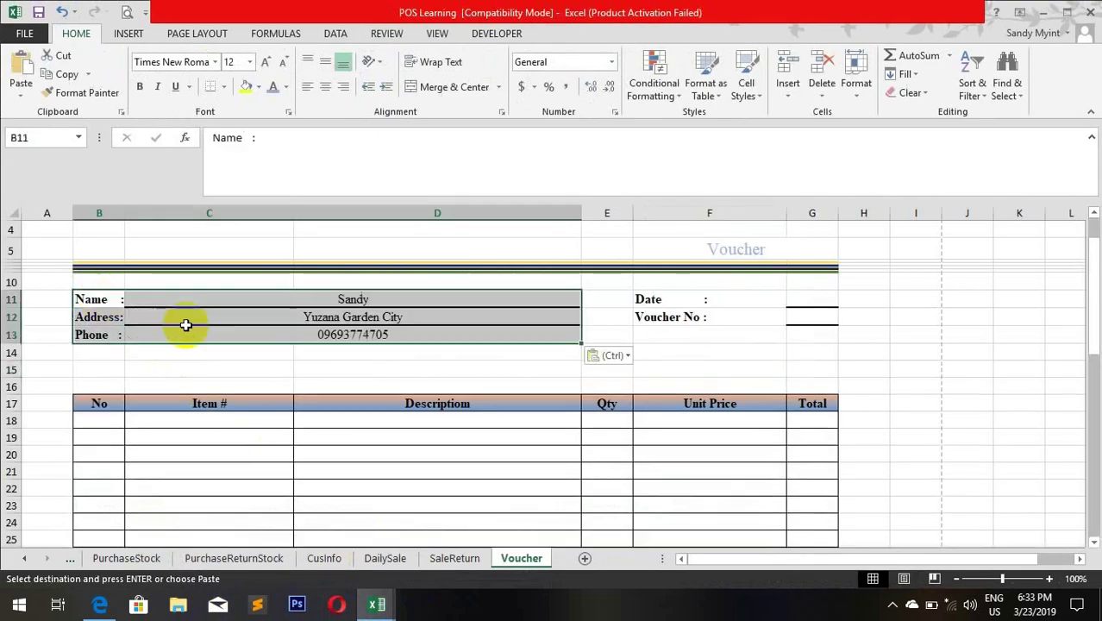
# Step: Inspect the lookup formulas in the pasted address and name cells and review the voucher layout
pyautogui.click(278, 317)
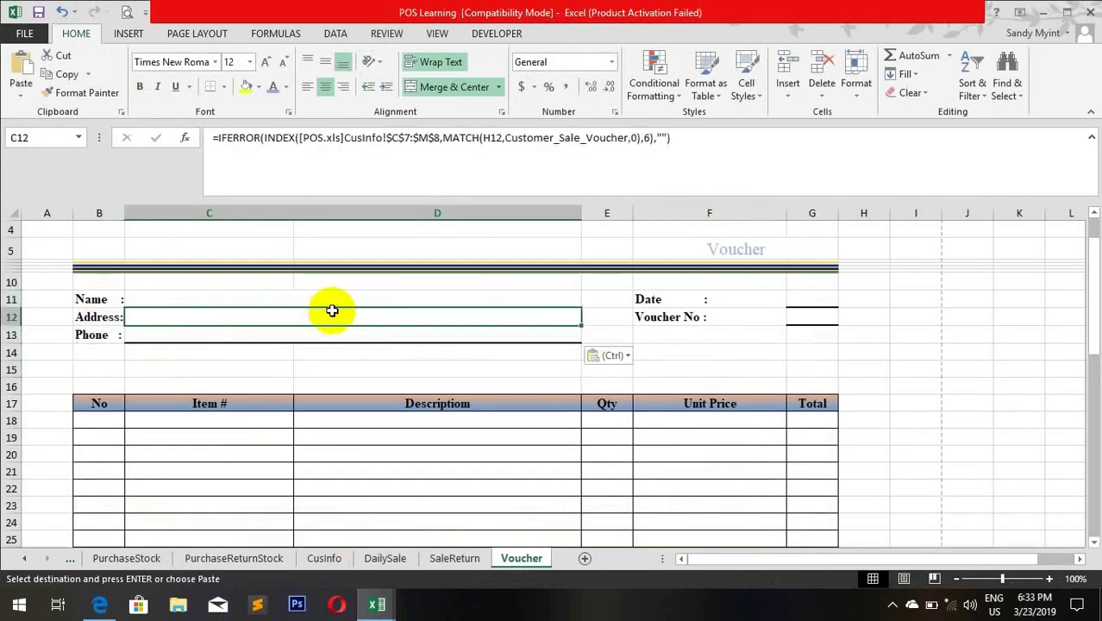
pyautogui.scroll(1, 327, 309)
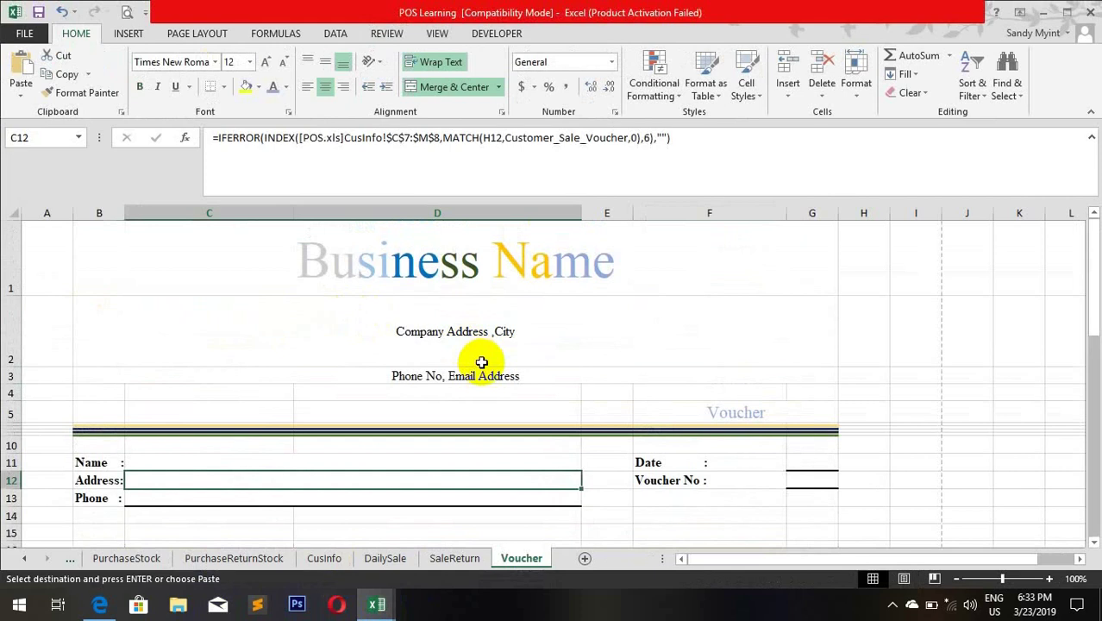
pyautogui.scroll(-3, 482, 362)
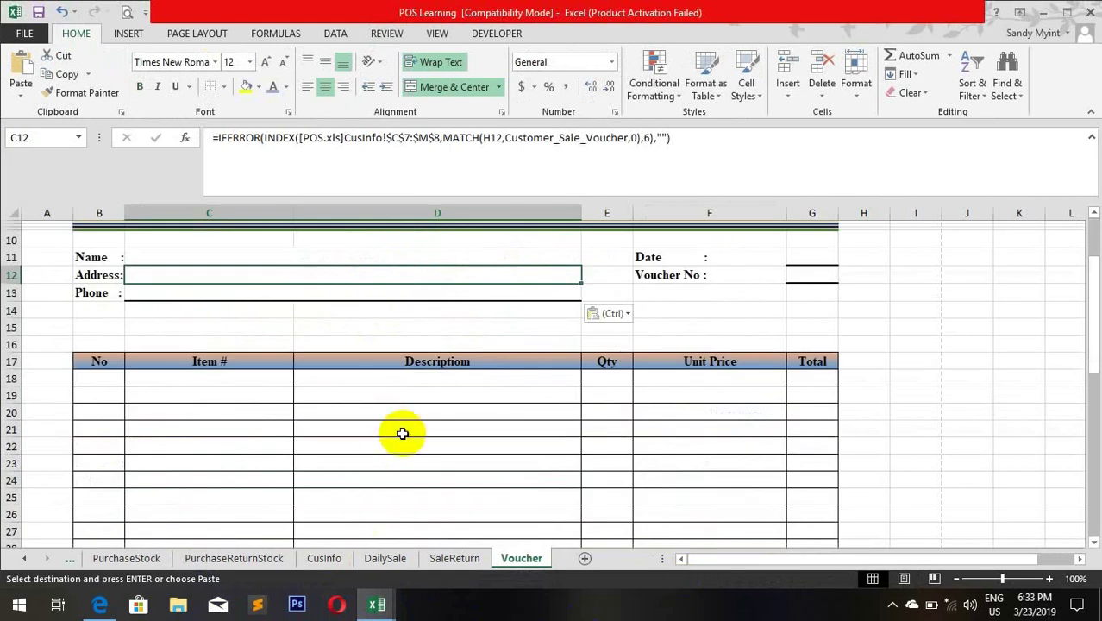
pyautogui.click(413, 309)
pyautogui.scroll(1, 483, 305)
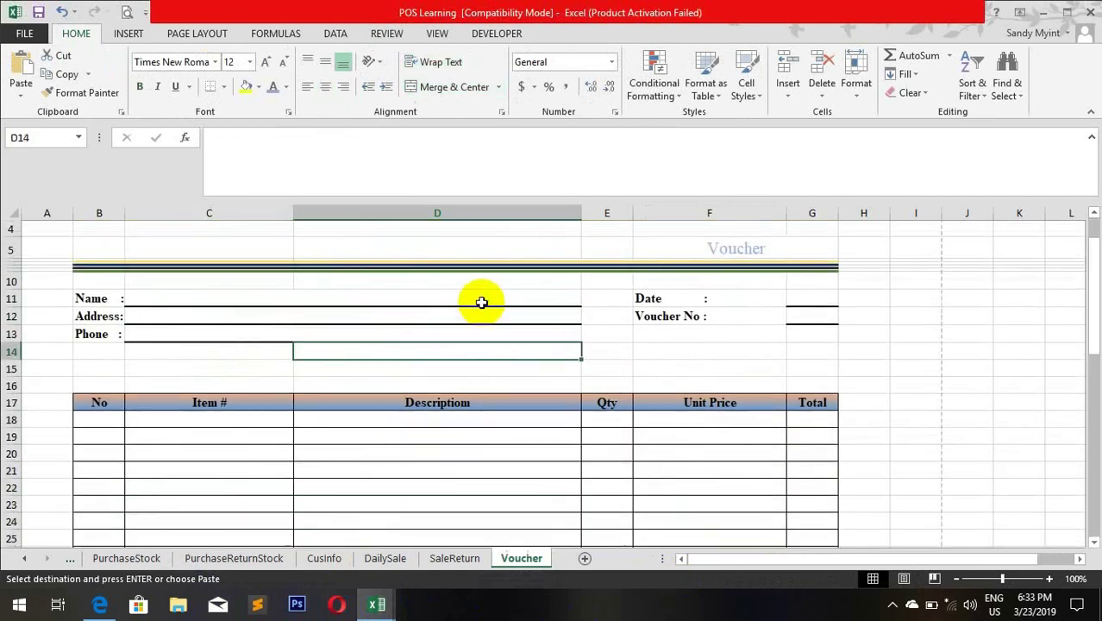
pyautogui.click(263, 296)
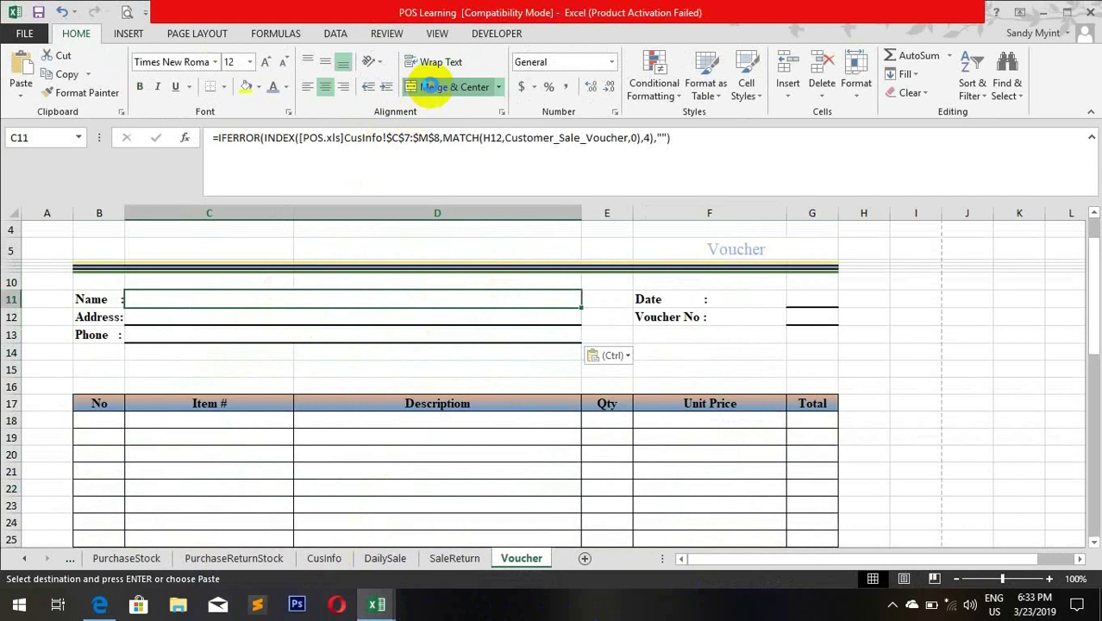
# Step: Unmerge the name, address and phone cells C11:D11, C12:D12 and C13:D13
pyautogui.click(436, 87)
pyautogui.click(214, 317)
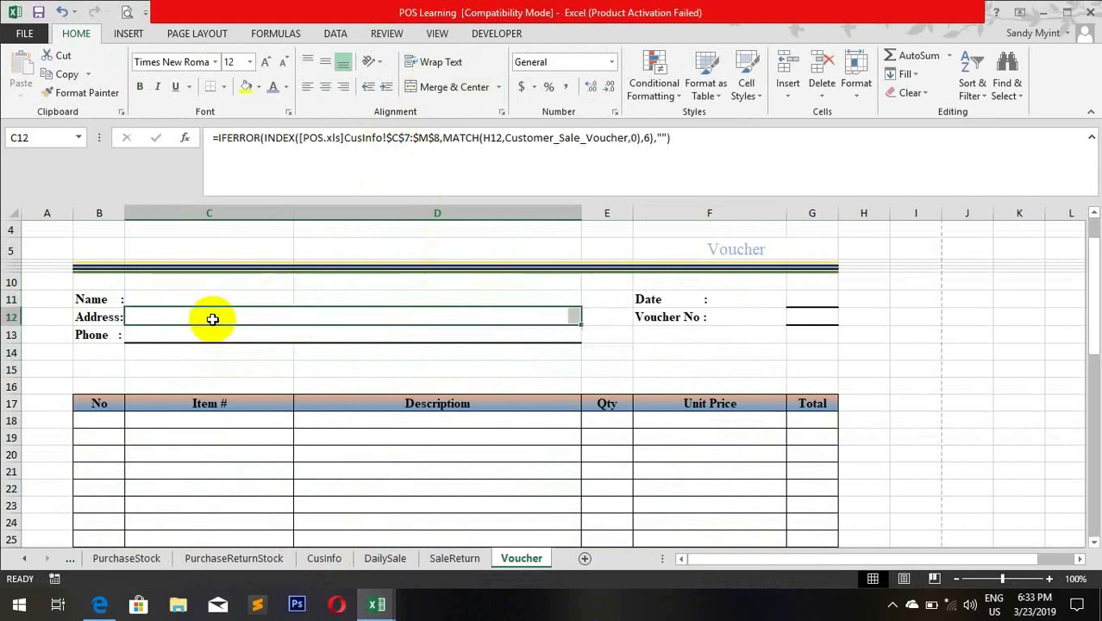
pyautogui.click(440, 89)
pyautogui.click(214, 331)
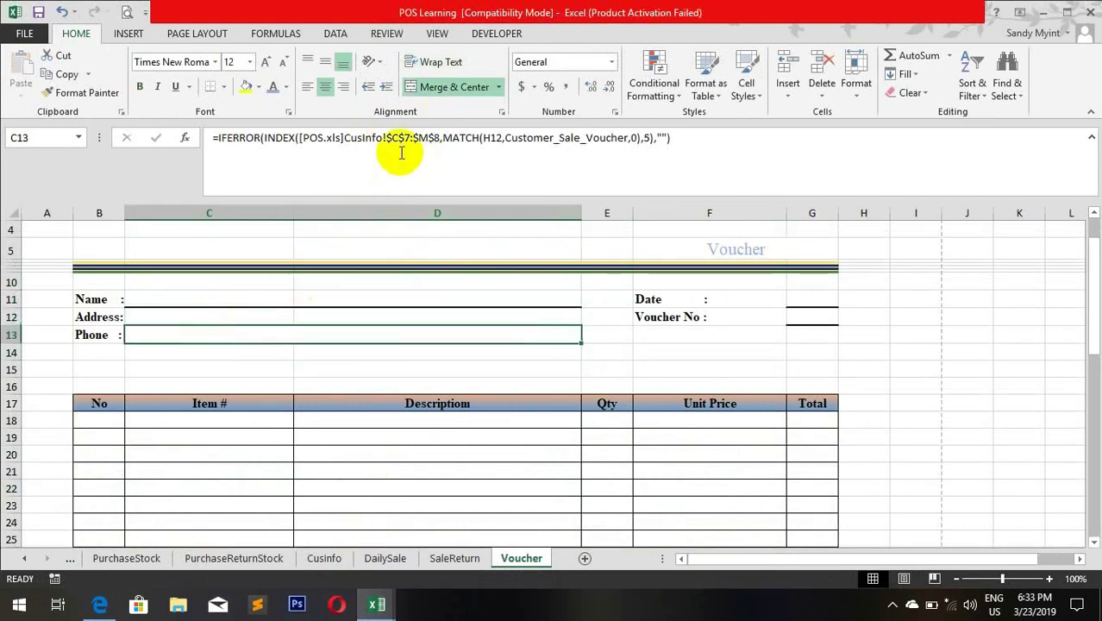
pyautogui.click(435, 90)
pyautogui.click(466, 316)
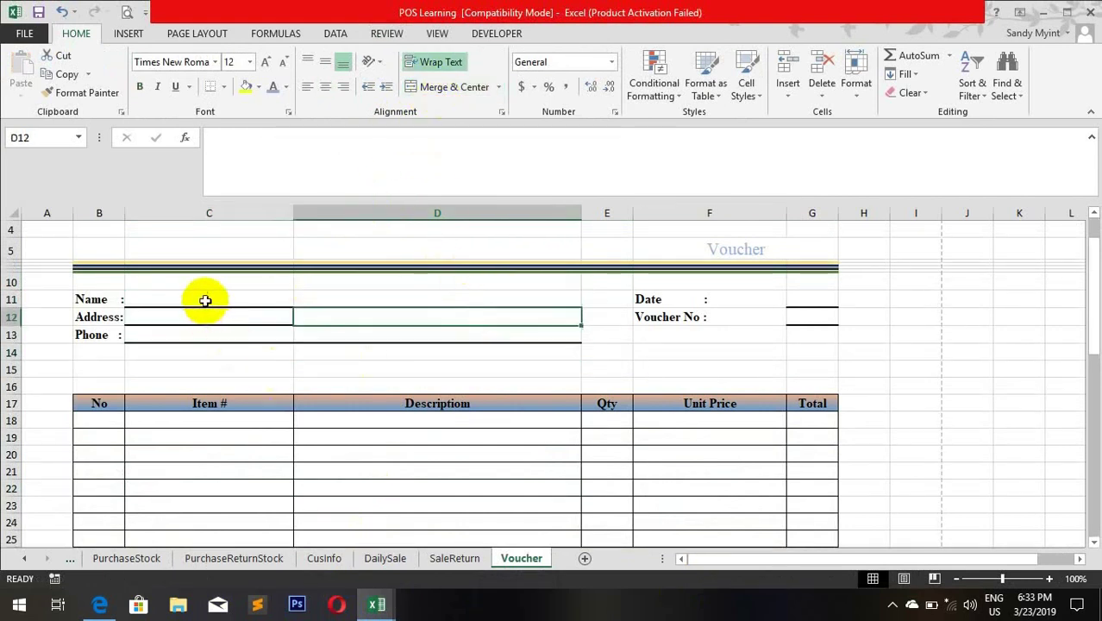
# Step: Erase the underlines from D11:D13, and shift width from column F to column G so the date and voucher number cells are wider
pyautogui.moveTo(399, 295); pyautogui.dragTo(398, 327)
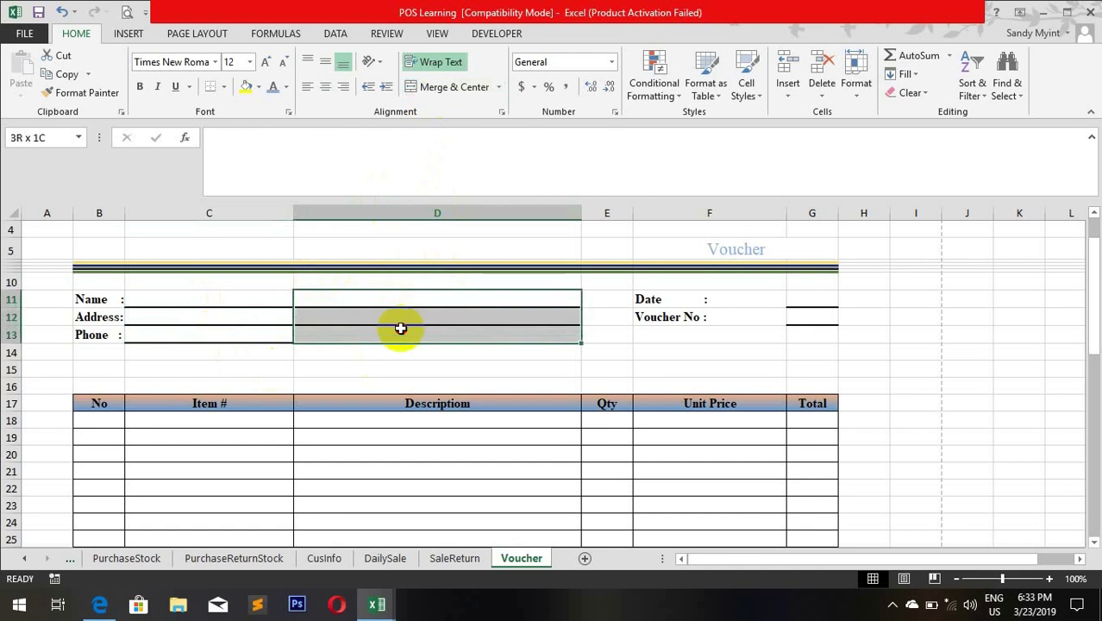
pyautogui.click(224, 88)
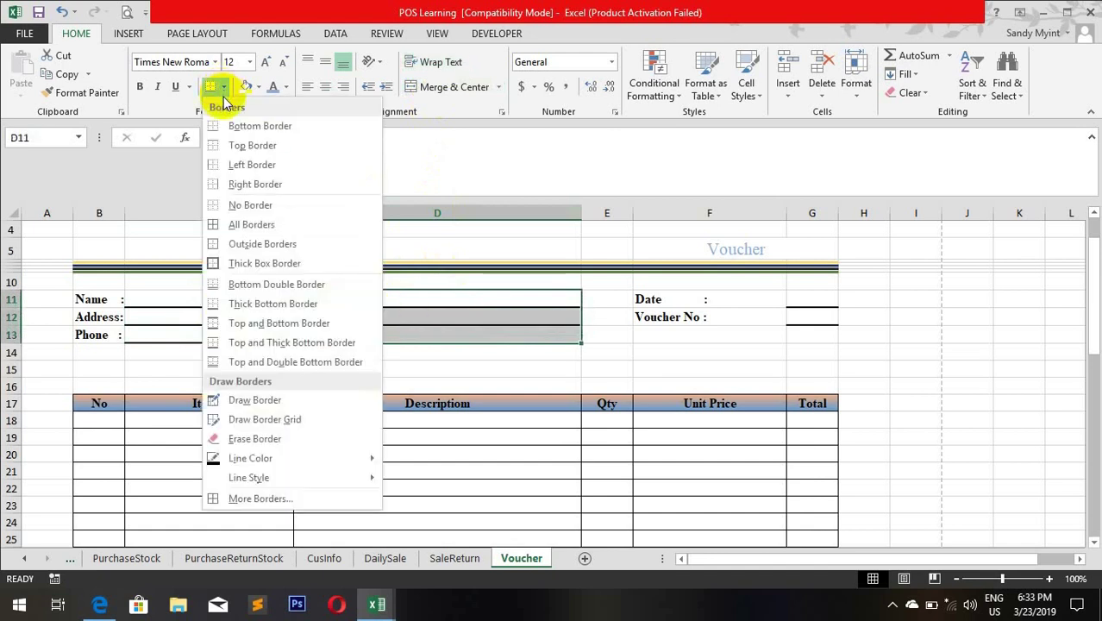
pyautogui.click(251, 443)
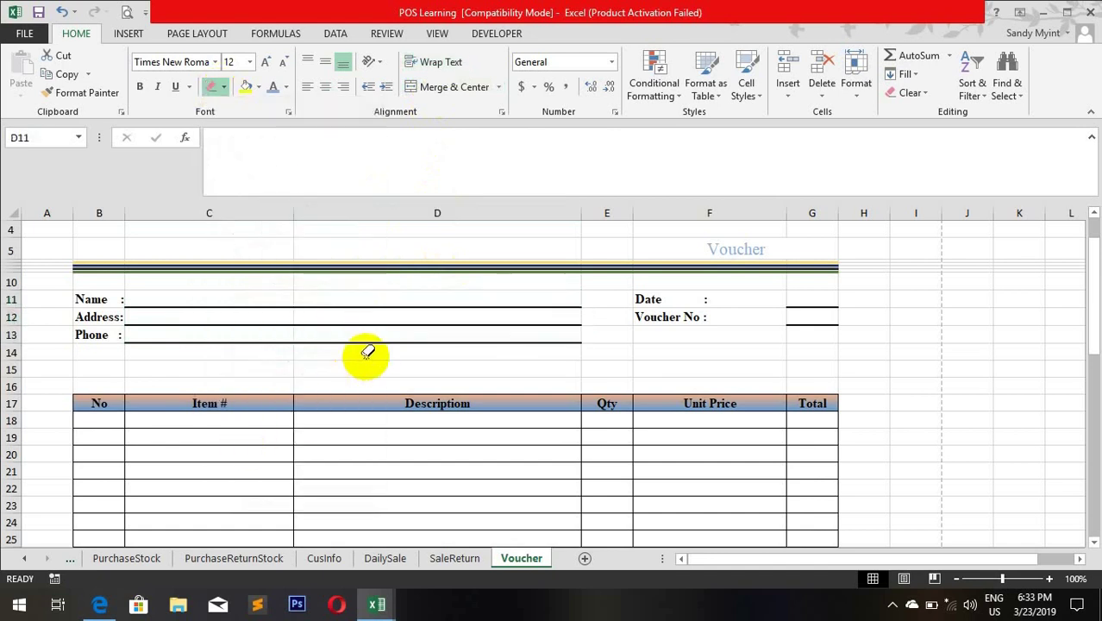
pyautogui.moveTo(372, 315); pyautogui.dragTo(386, 356)
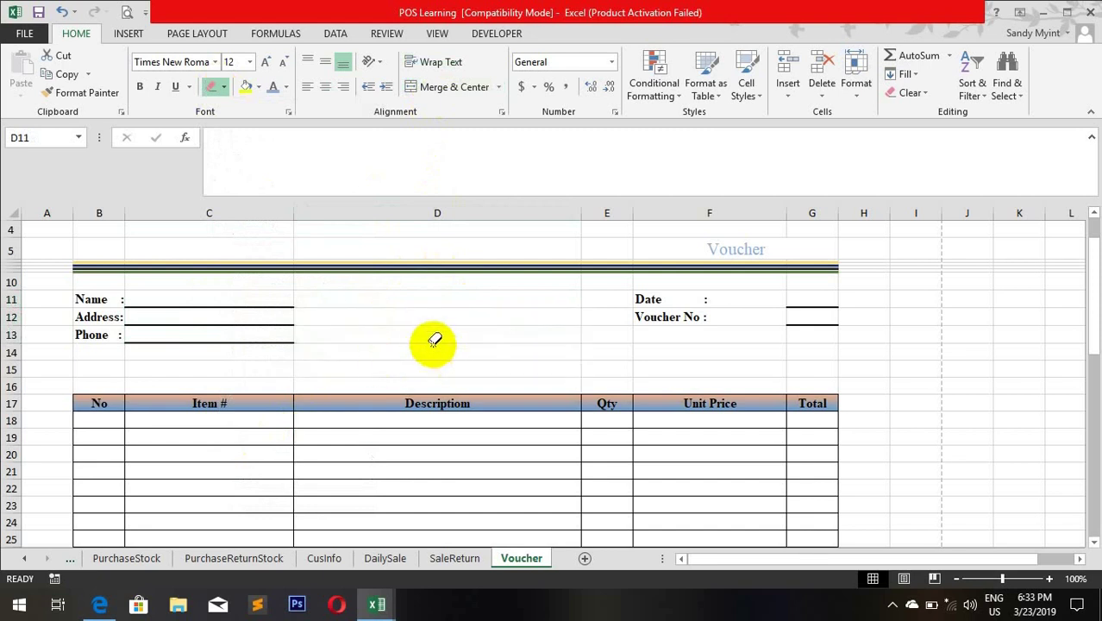
pyautogui.press('Escape')
pyautogui.click(417, 319)
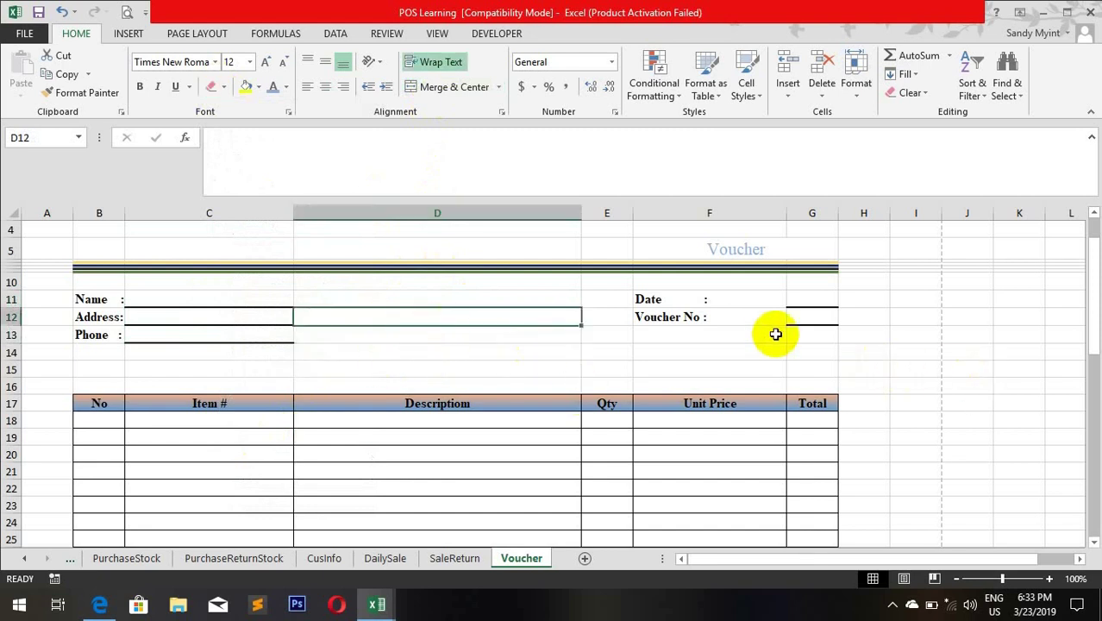
pyautogui.moveTo(786, 213); pyautogui.dragTo(847, 208)
# Step: Try to merge B40:D45 into one NOTES box with a thick box border and top-left aligned text
pyautogui.scroll(-8, 369, 454)
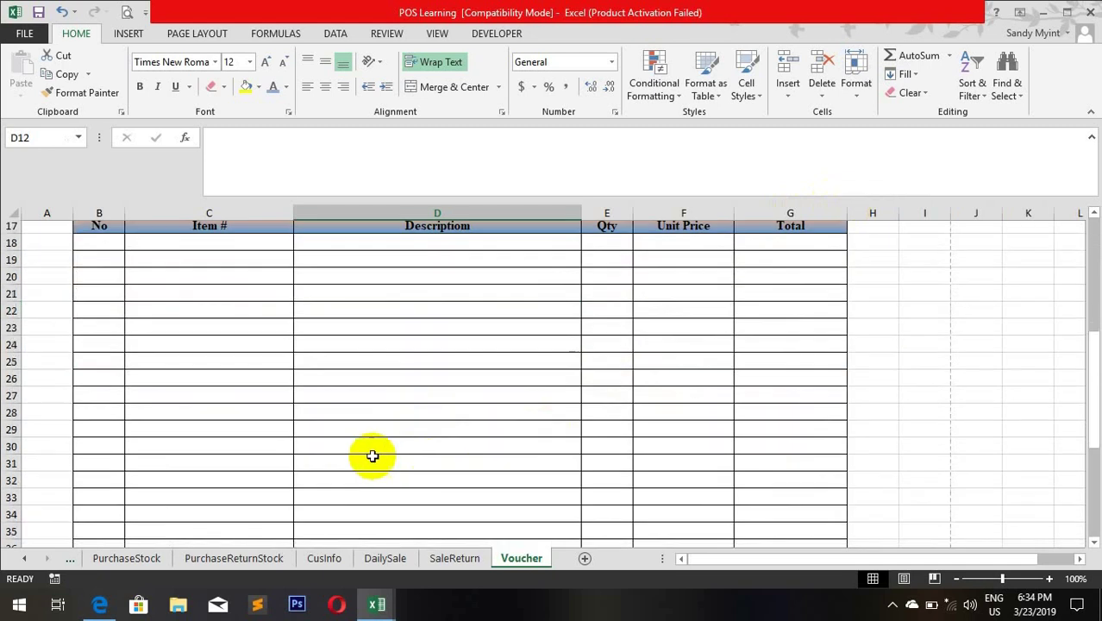
pyautogui.moveTo(102, 432); pyautogui.dragTo(487, 518)
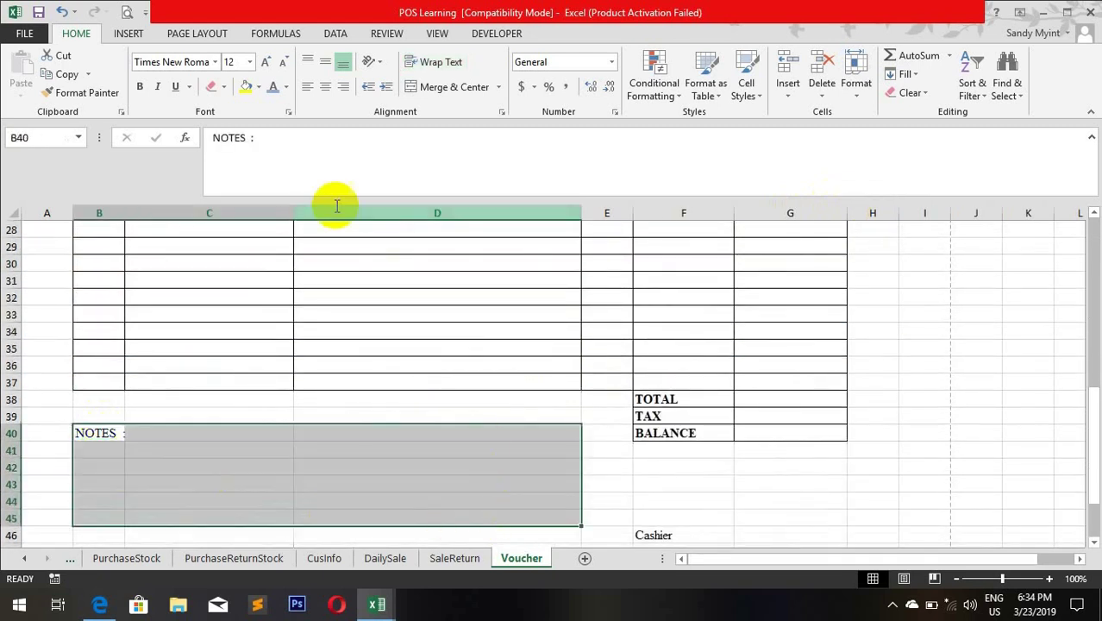
pyautogui.click(457, 88)
pyautogui.click(224, 88)
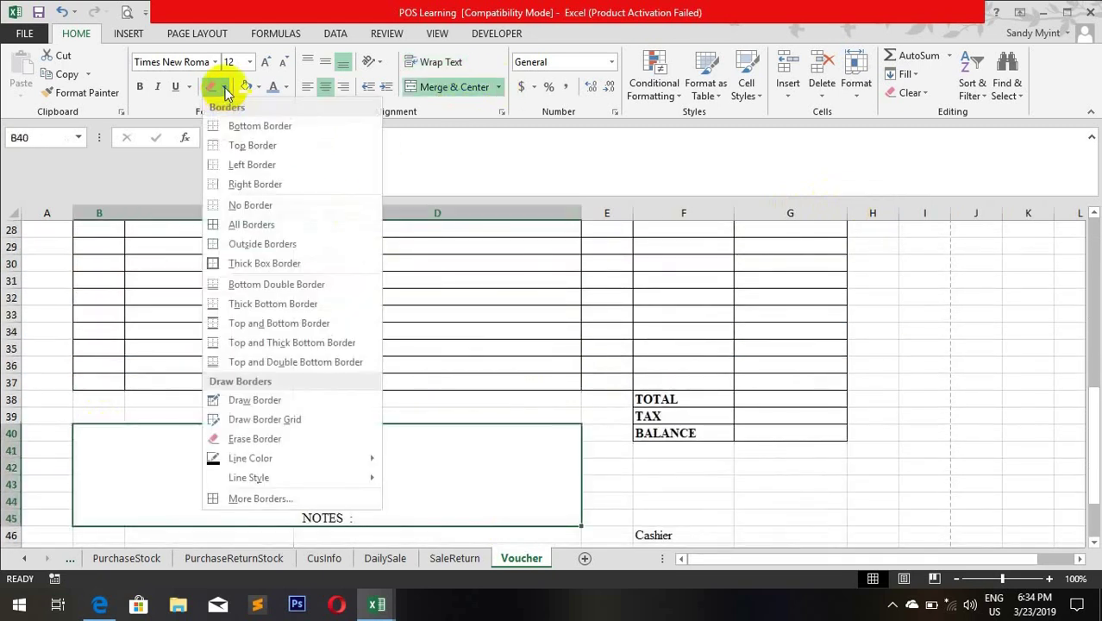
pyautogui.click(277, 262)
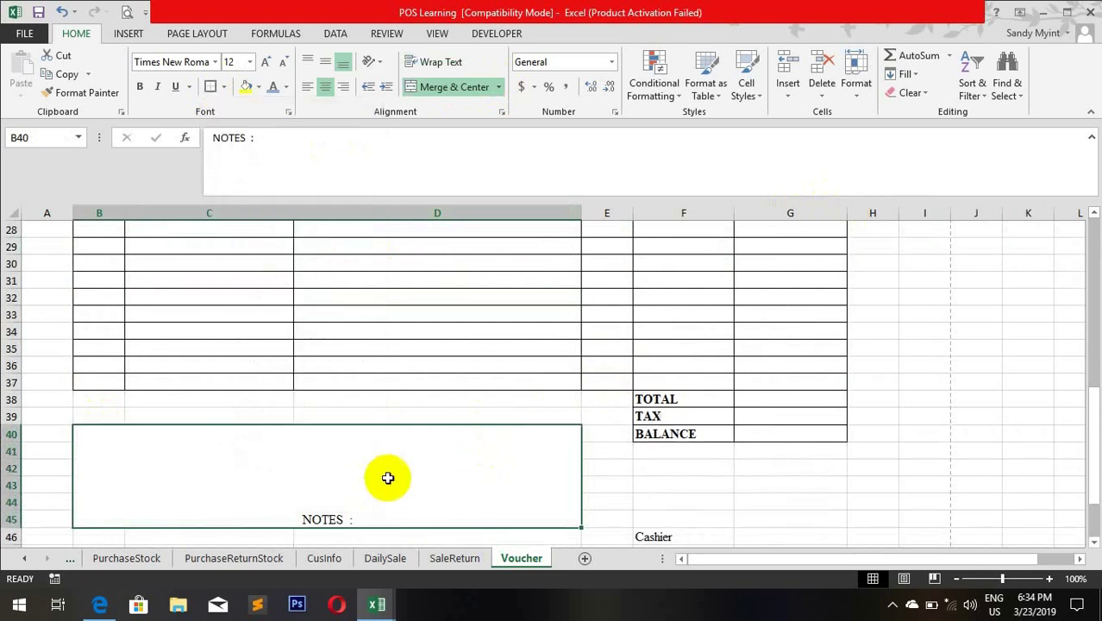
pyautogui.click(309, 63)
pyautogui.scroll(-2, 337, 469)
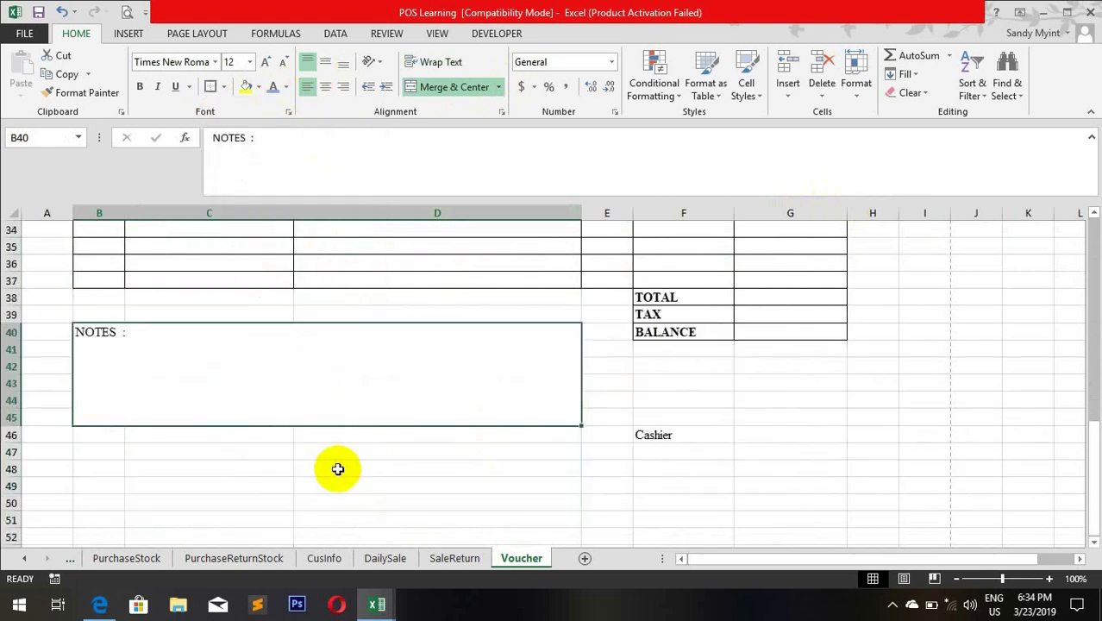
pyautogui.click(357, 470)
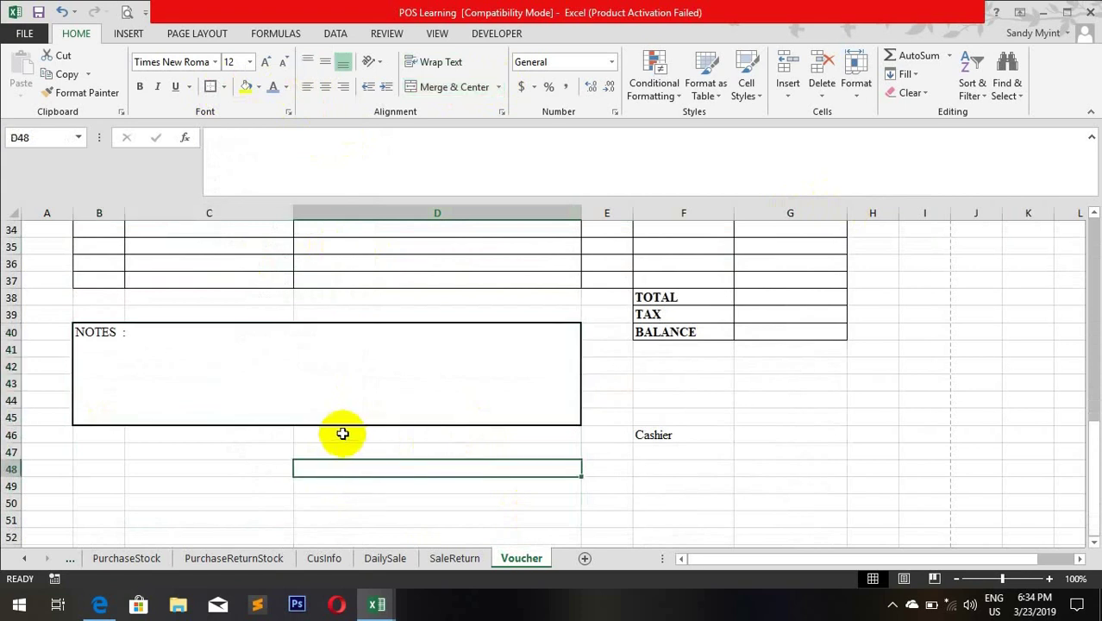
# Step: Undo the alignment, thick border and merge of the NOTES range B40:D45
pyautogui.hotkey('ctrl', 'z')
pyautogui.hotkey('ctrl', 'z')
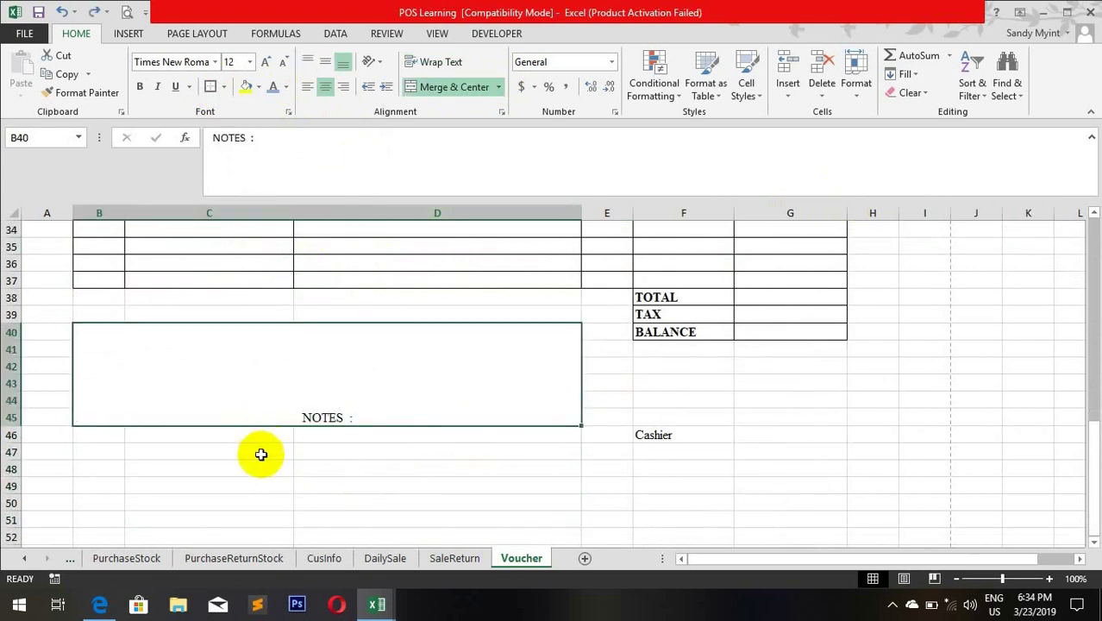
pyautogui.hotkey('ctrl', 'z')
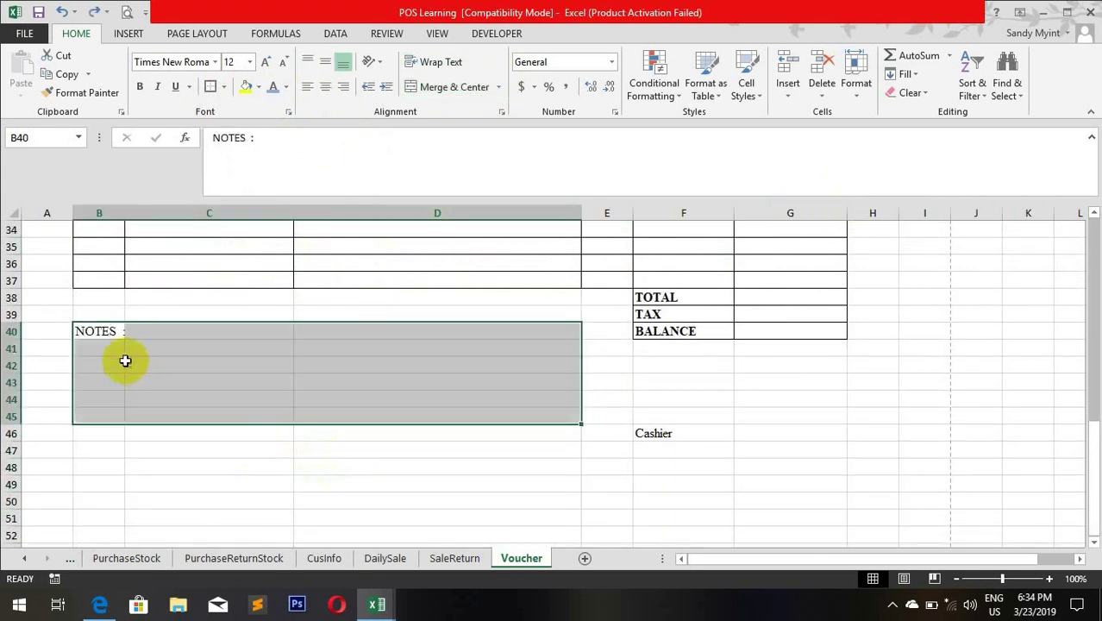
# Step: Merge B41:D45 below the NOTES label and outline the merged cell with a thick box border
pyautogui.moveTo(108, 348); pyautogui.dragTo(472, 406)
pyautogui.click(449, 87)
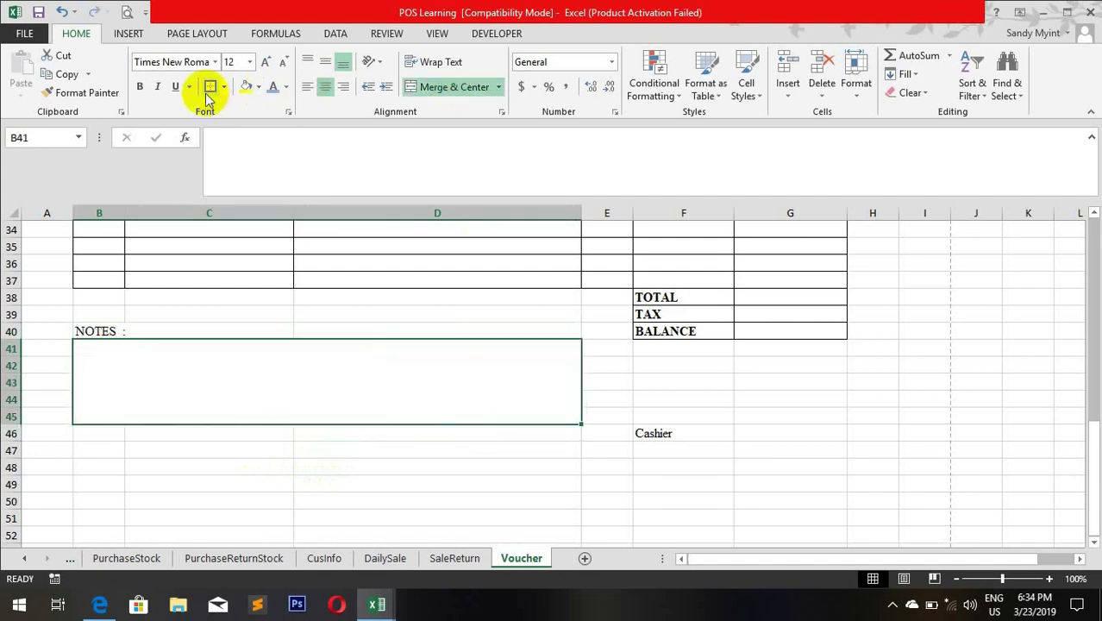
pyautogui.click(357, 447)
# Step: Switch to the POS workbook and copy the grey "Thank You !" banner at the end of its Voucher sheet
pyautogui.scroll(-3, 377, 441)
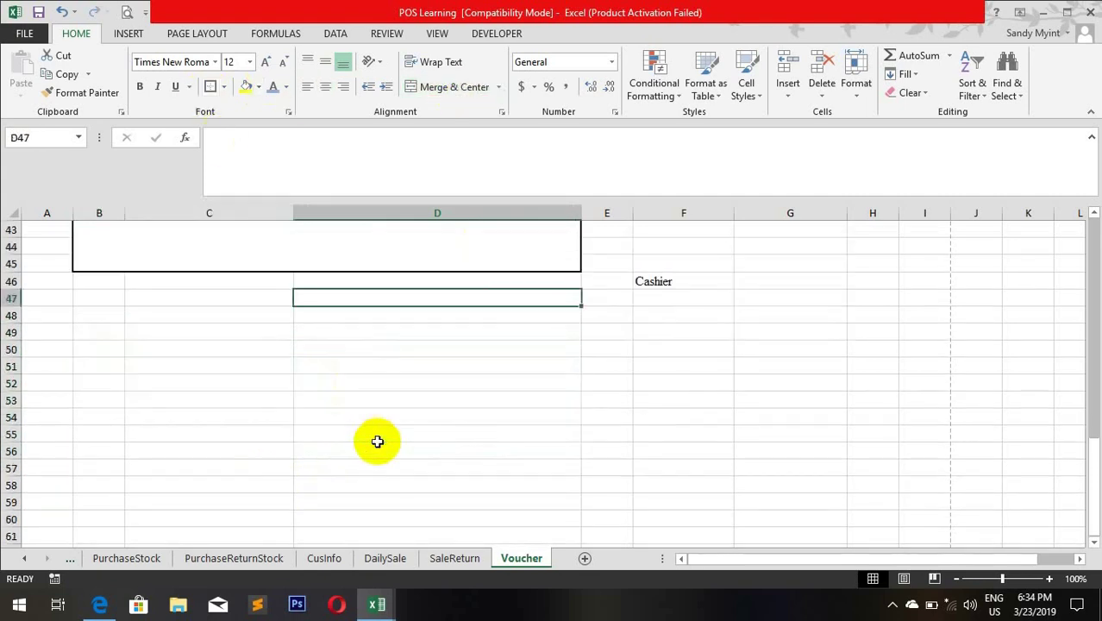
pyautogui.scroll(-3, 377, 441)
pyautogui.moveTo(376, 604)
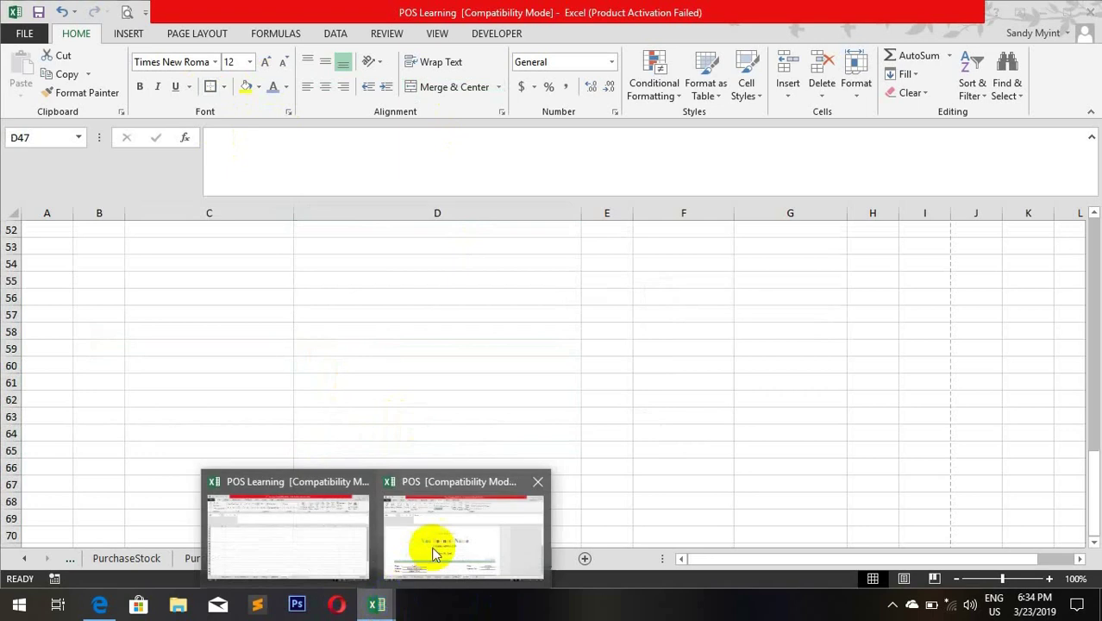
pyautogui.click(434, 553)
pyautogui.scroll(-5, 405, 483)
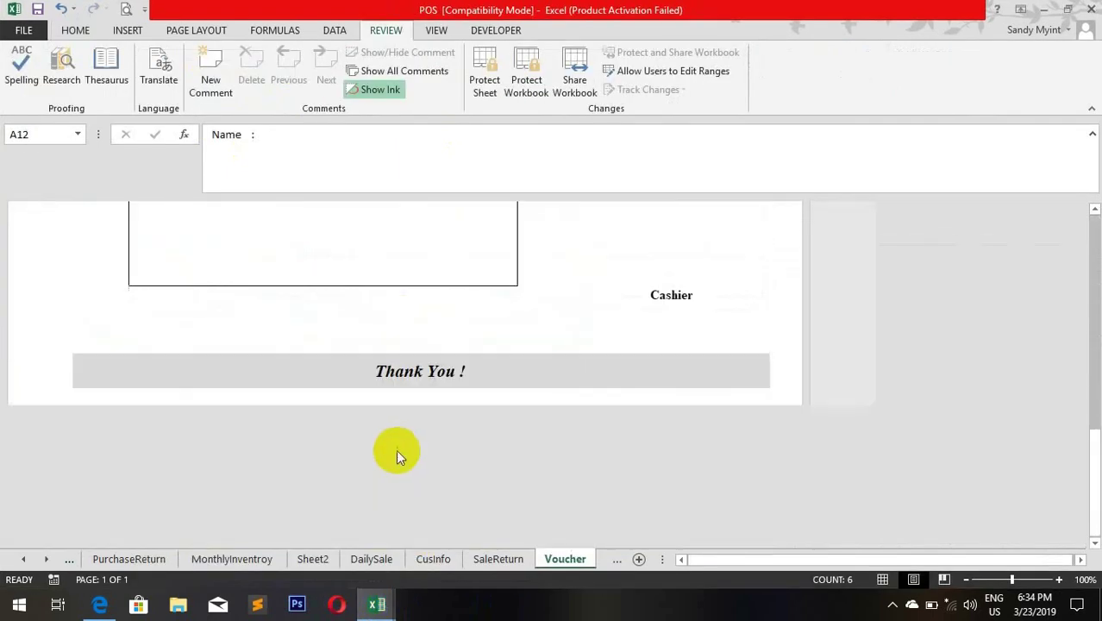
pyautogui.scroll(2, 264, 346)
pyautogui.click(188, 472)
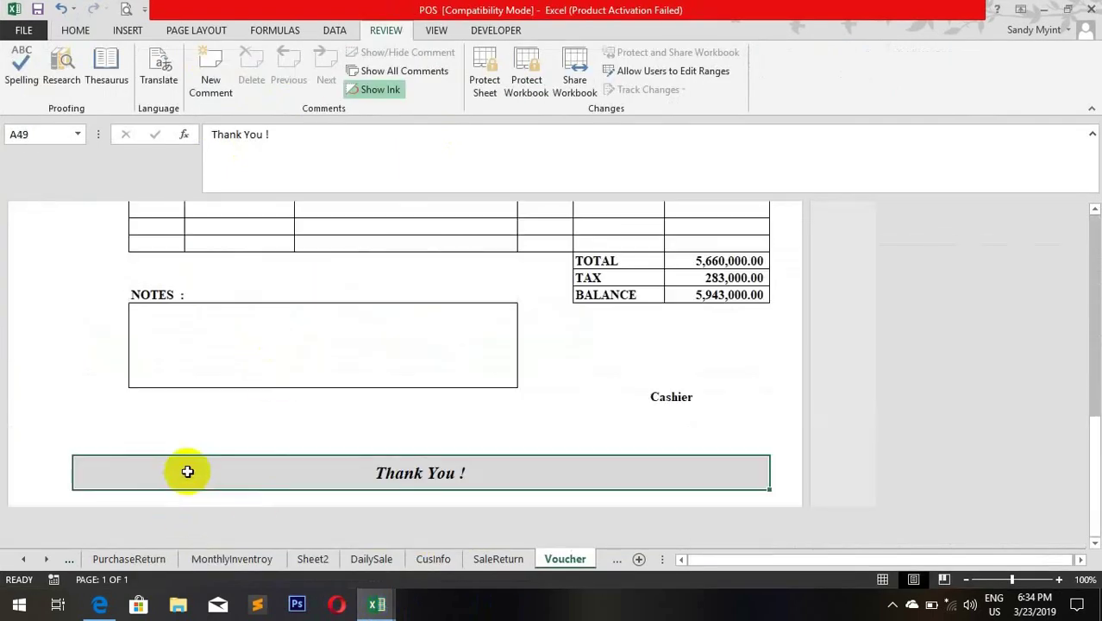
pyautogui.hotkey('ctrl', 'c')
# Step: Paste the copied "Thank You !" banner at B48 in the POS Learning Voucher sheet
pyautogui.moveTo(377, 604)
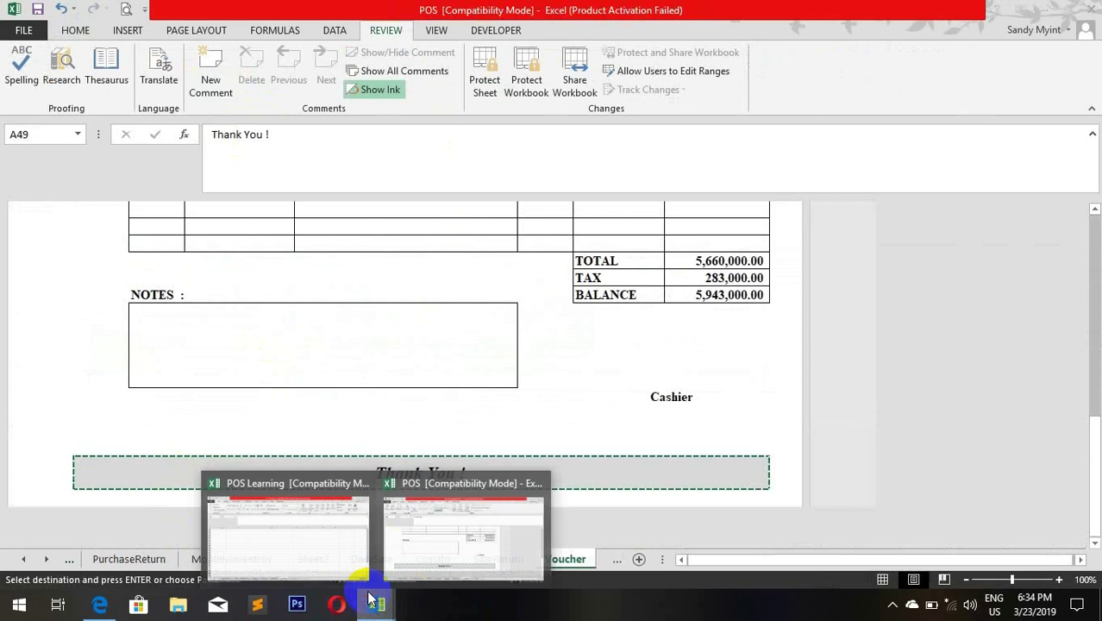
pyautogui.click(302, 551)
pyautogui.scroll(4, 318, 479)
pyautogui.click(119, 367)
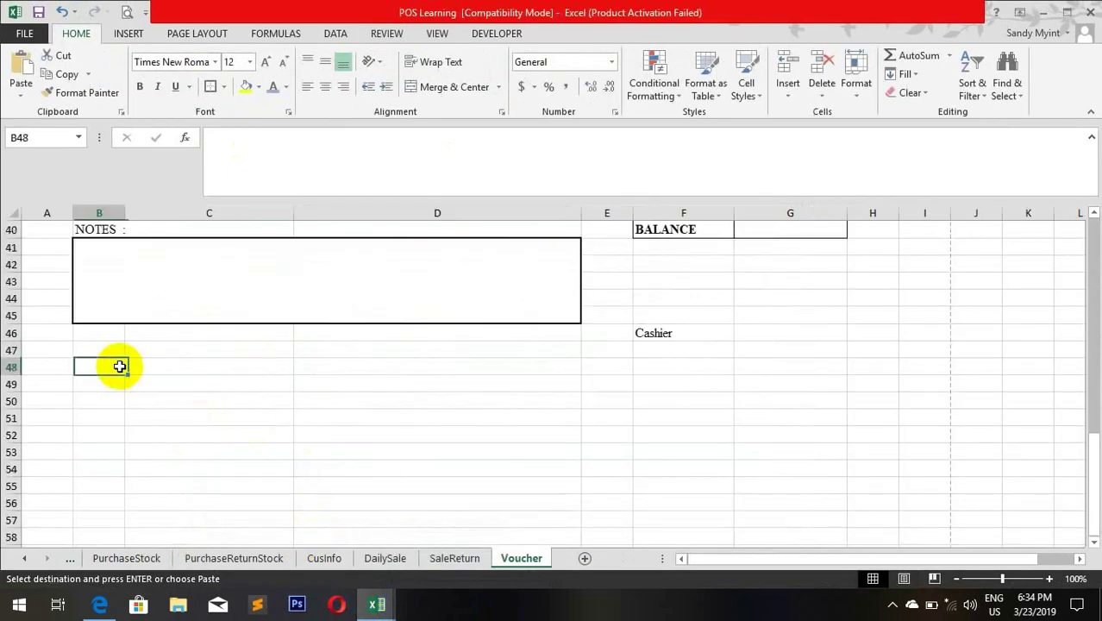
pyautogui.hotkey('ctrl', 'v')
pyautogui.scroll(2, 328, 509)
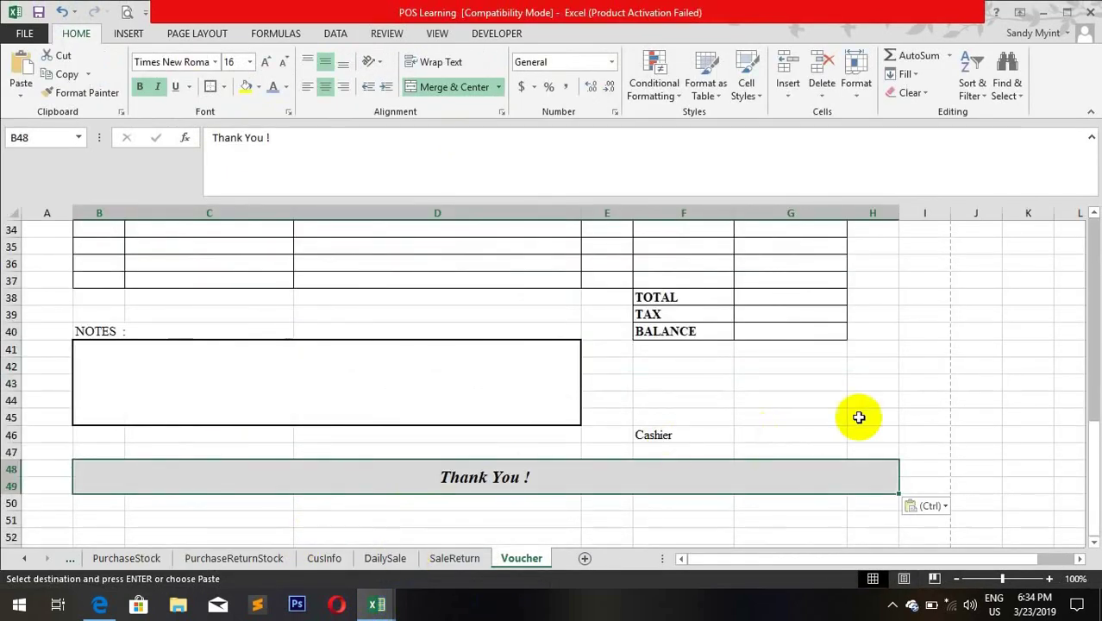
# Step: Enter 1001 as the voucher number in G12
pyautogui.scroll(10, 859, 418)
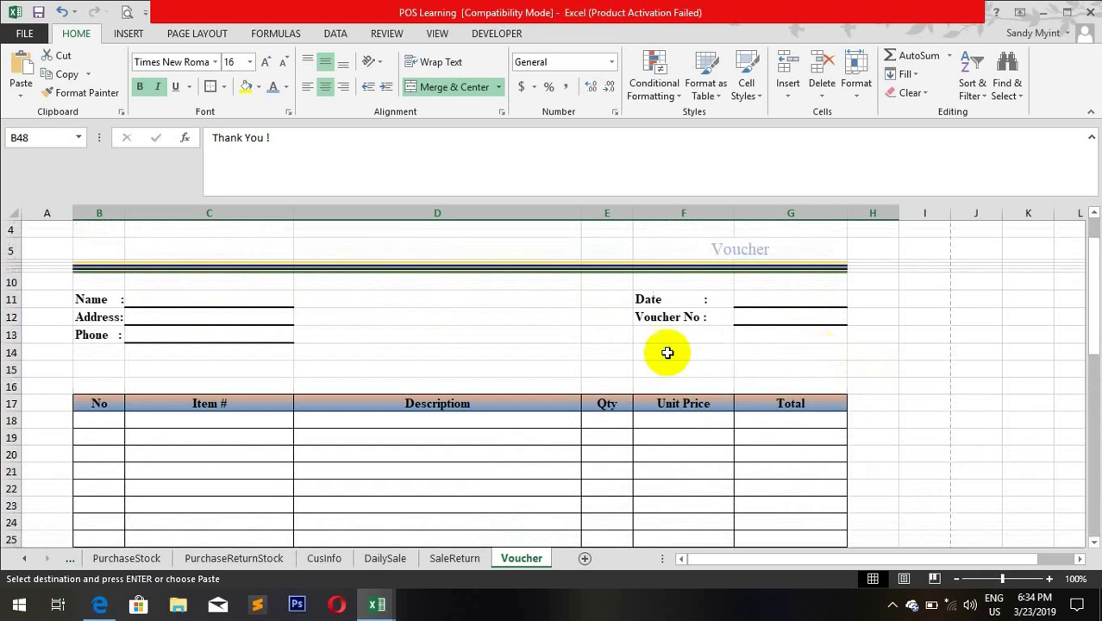
pyautogui.click(484, 384)
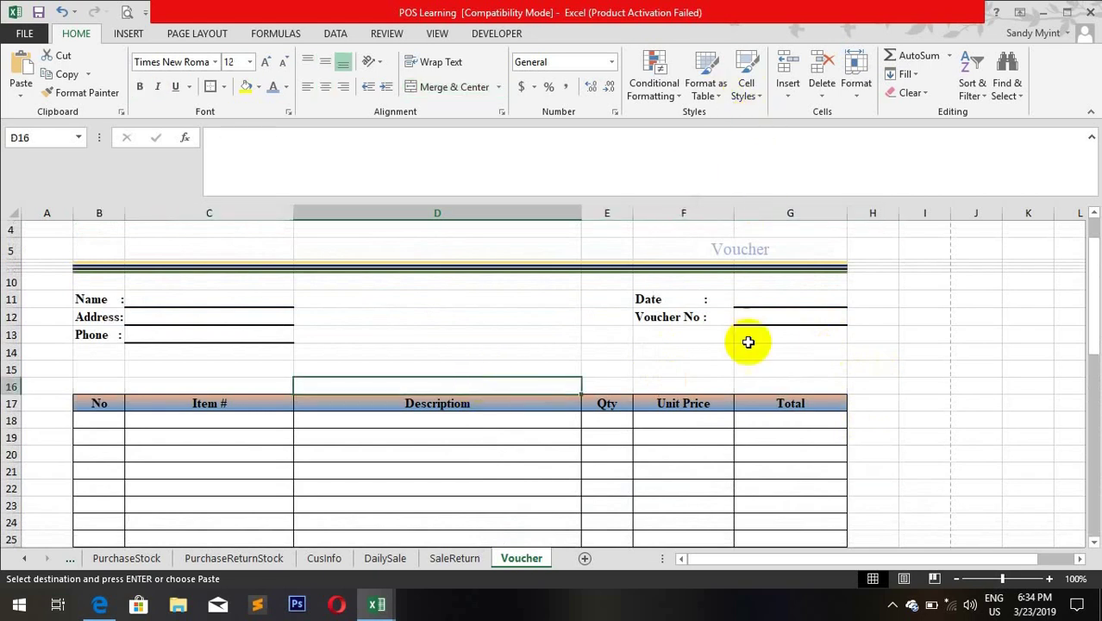
pyautogui.scroll(1, 759, 414)
pyautogui.click(771, 483)
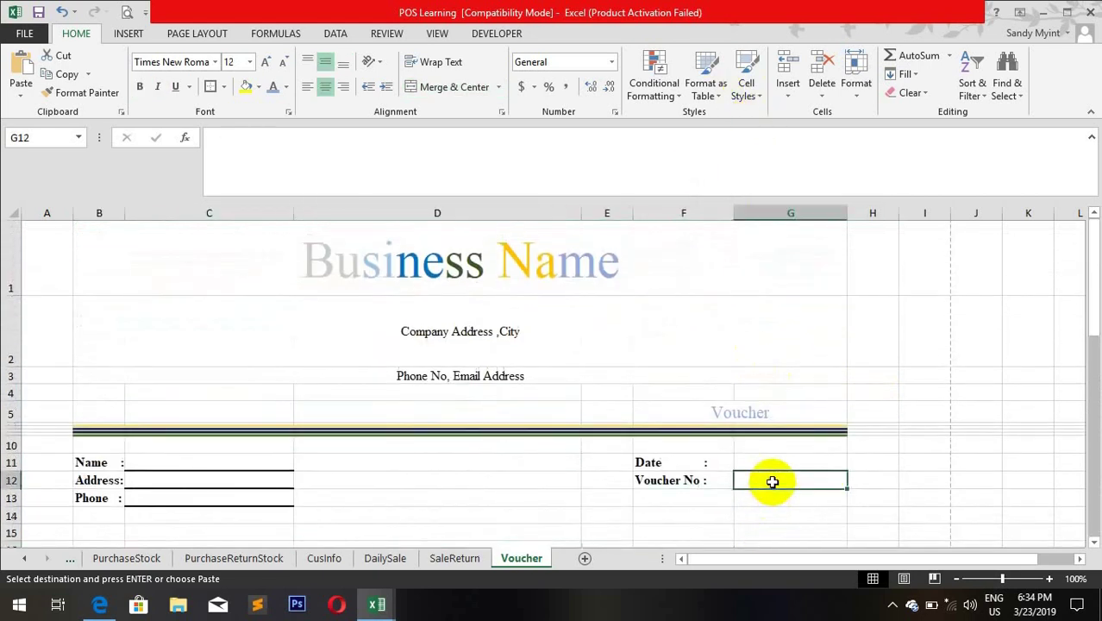
pyautogui.write('1001')
pyautogui.press('Return')
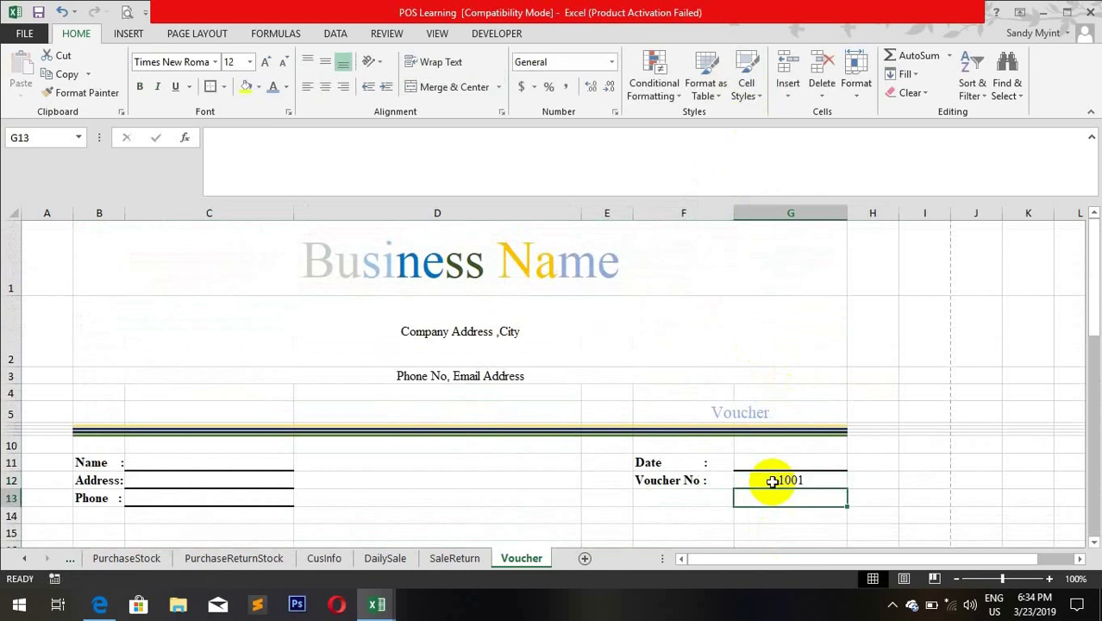
# Step: Examine the name, address, phone and date cells, and compare them with the Name lookup formula in the POS workbook's Voucher sheet
pyautogui.scroll(-1, 574, 445)
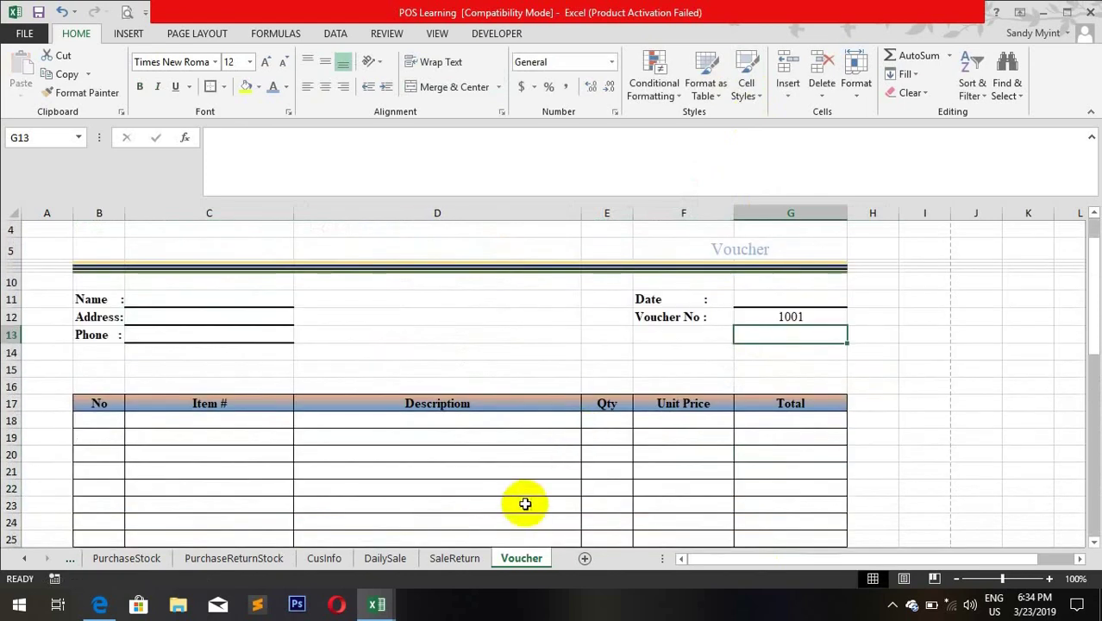
pyautogui.click(242, 297)
pyautogui.click(242, 315)
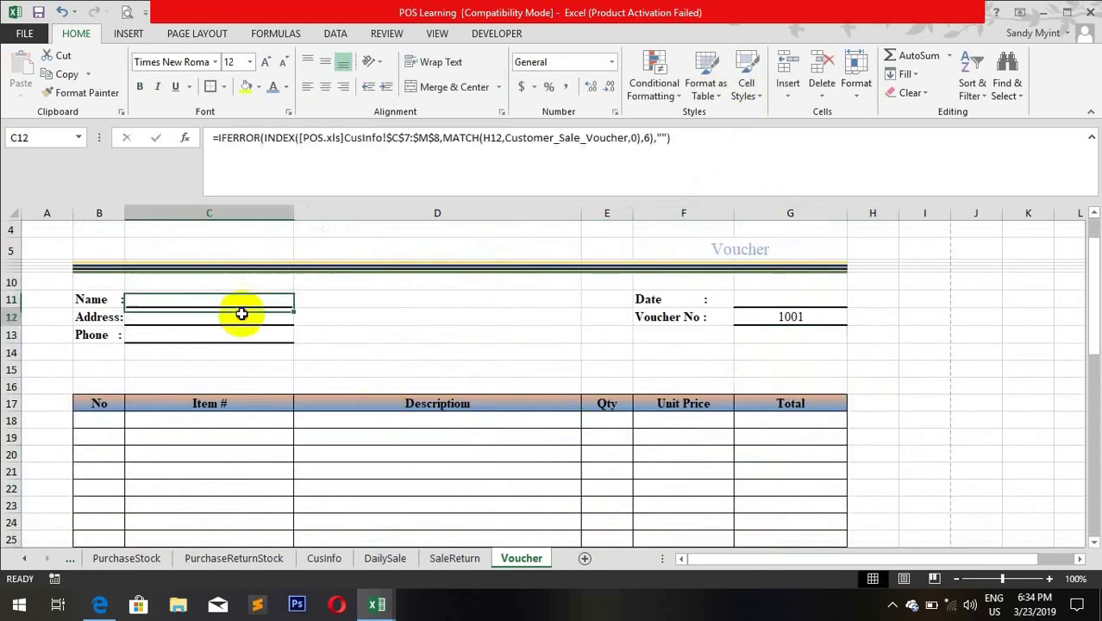
pyautogui.click(235, 338)
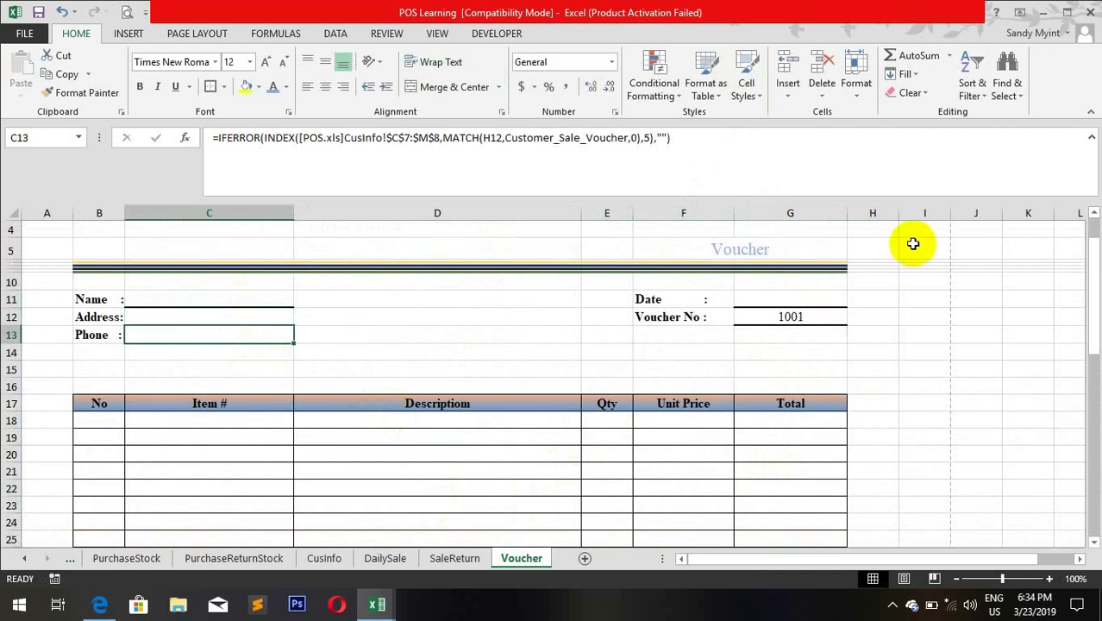
pyautogui.click(769, 302)
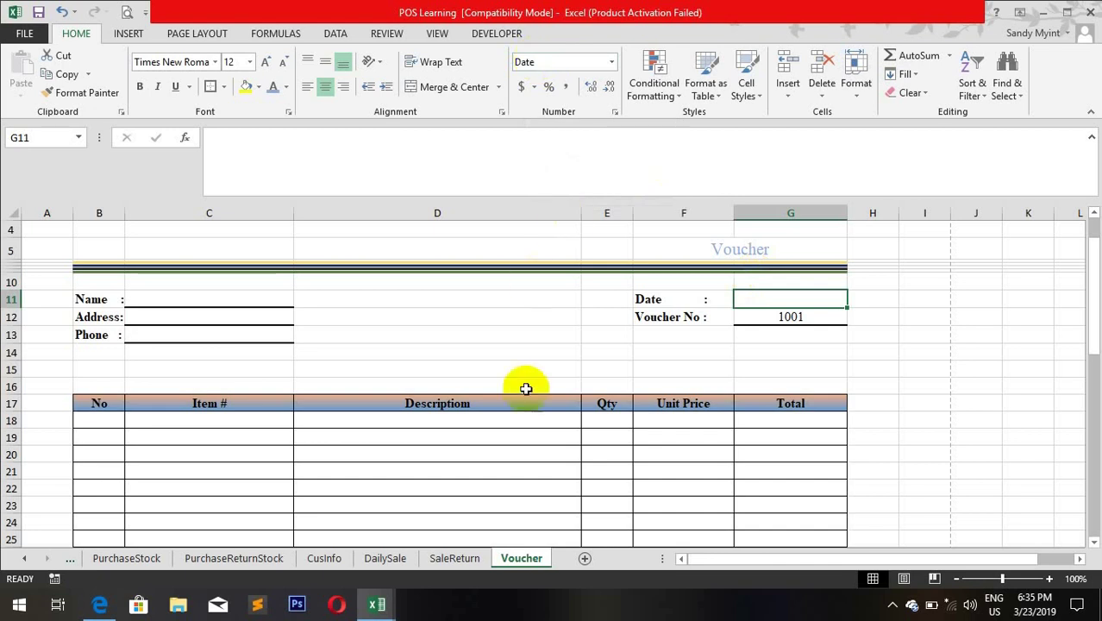
pyautogui.moveTo(373, 614)
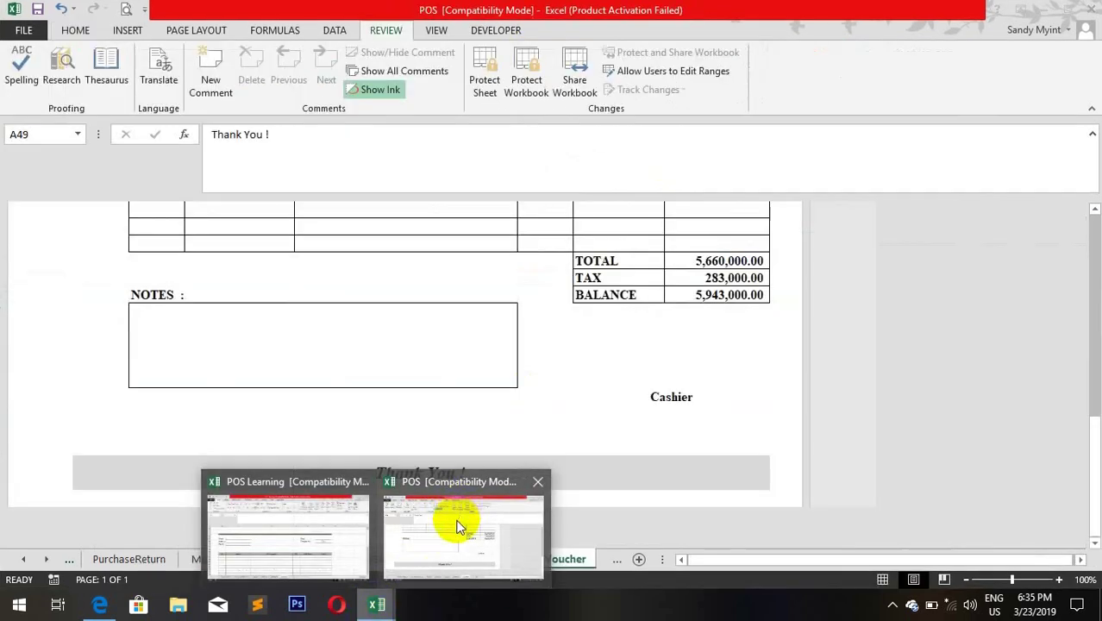
pyautogui.click(459, 522)
pyautogui.scroll(8, 460, 336)
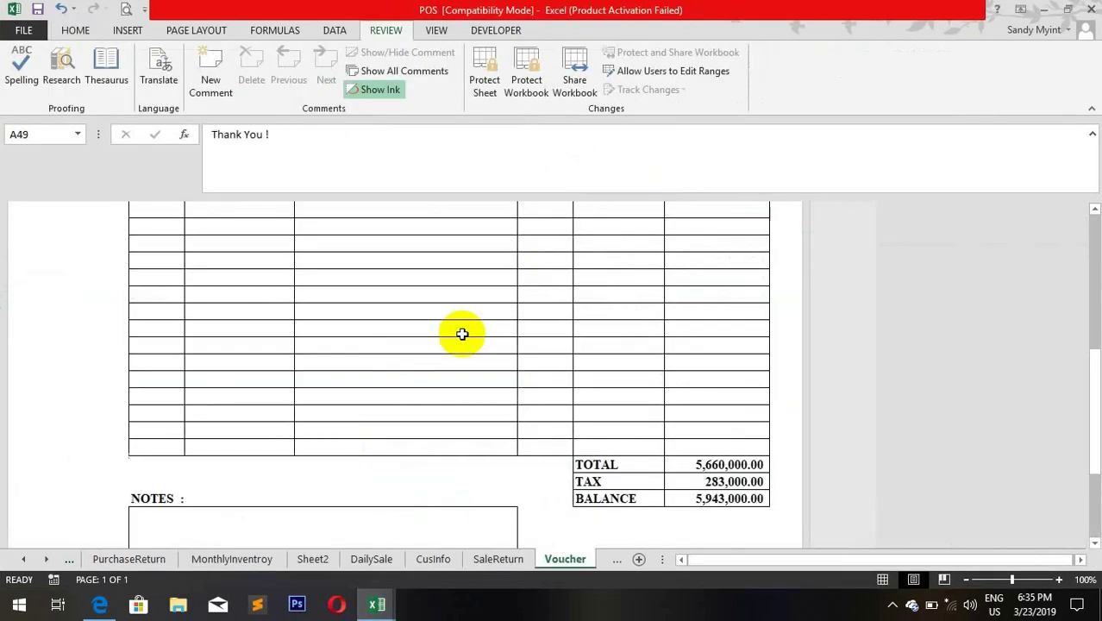
pyautogui.click(226, 233)
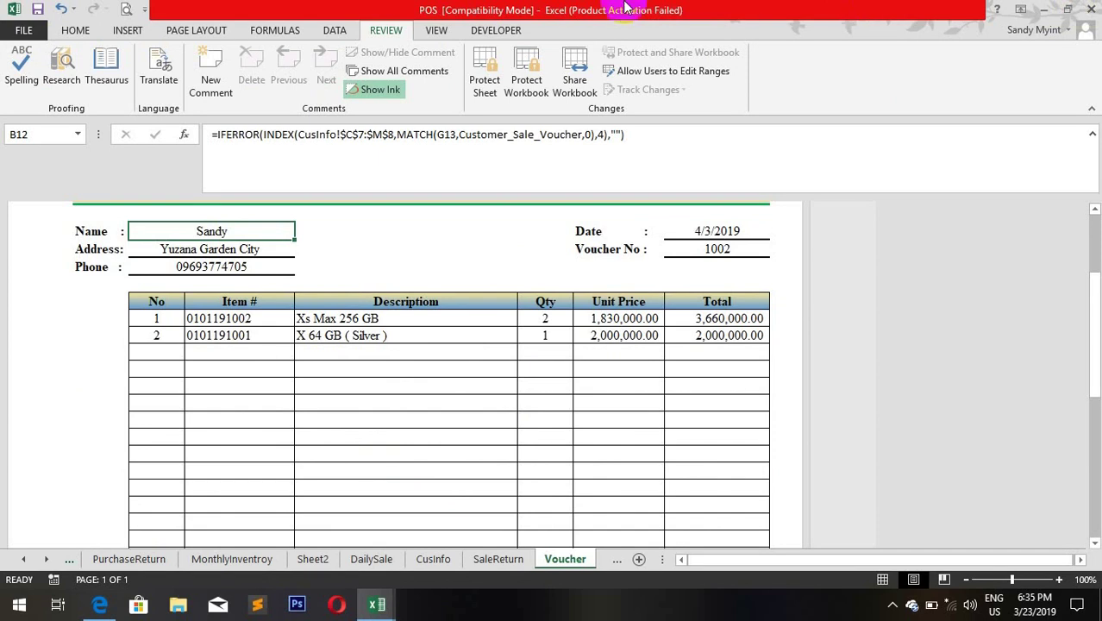
# Step: Examine the DailySale and CusInfo tables and the voucher-number lookups for the address and customer fields in the POS workbook
pyautogui.click(372, 559)
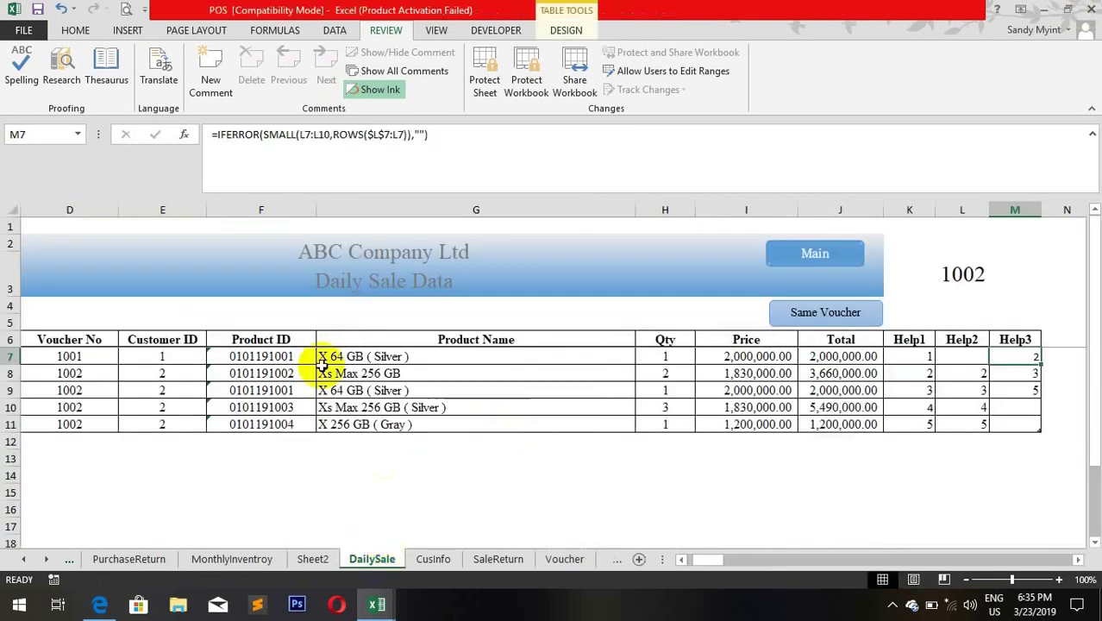
pyautogui.click(170, 350)
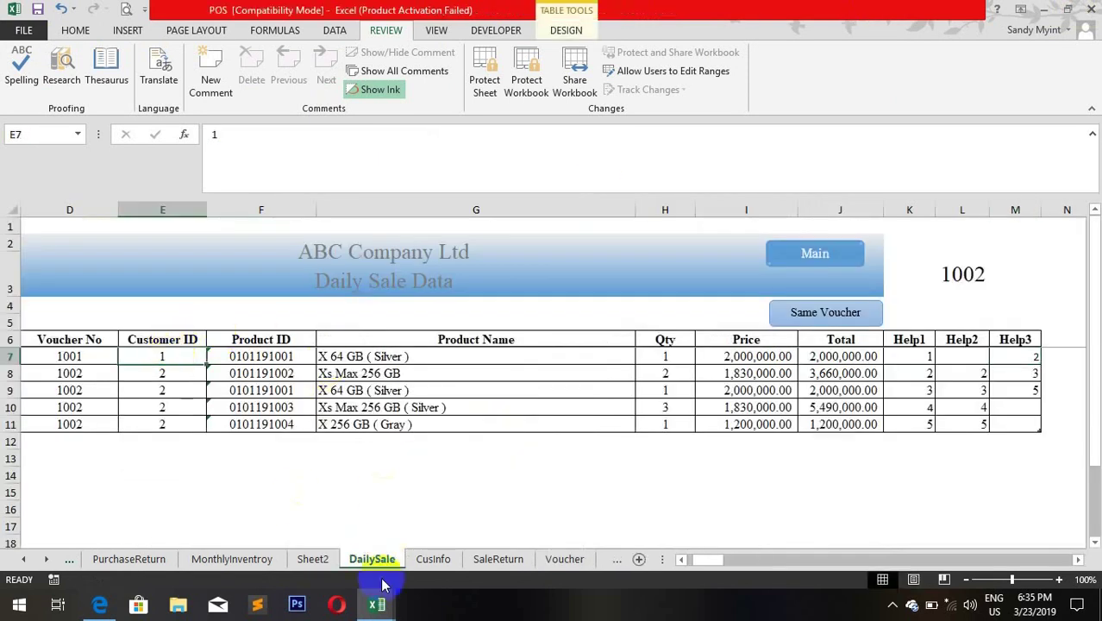
pyautogui.click(430, 559)
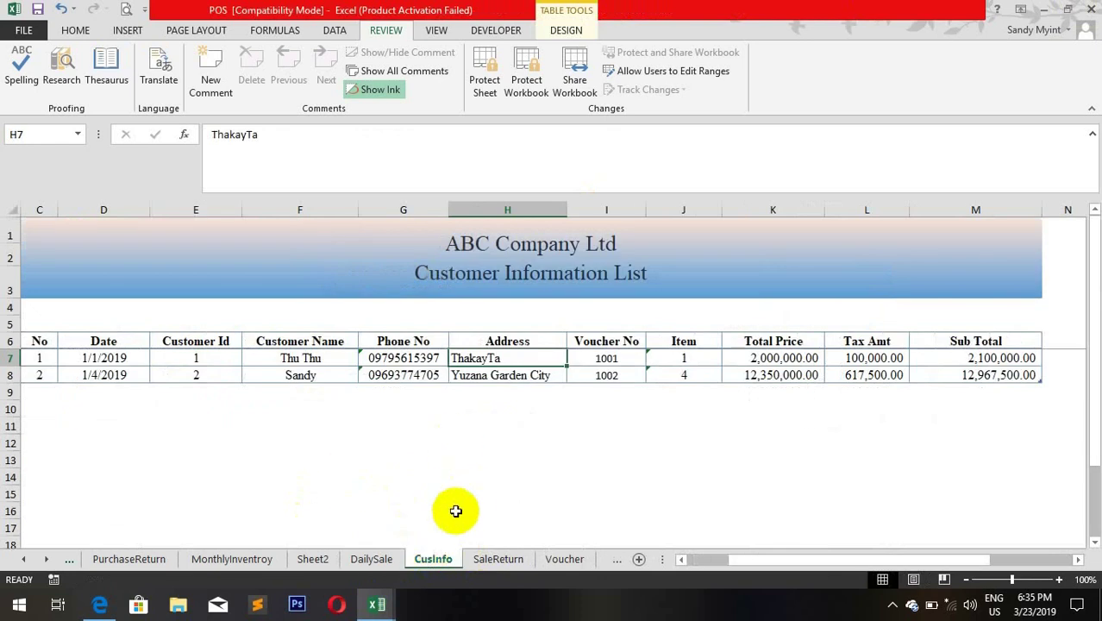
pyautogui.click(369, 609)
pyautogui.click(413, 546)
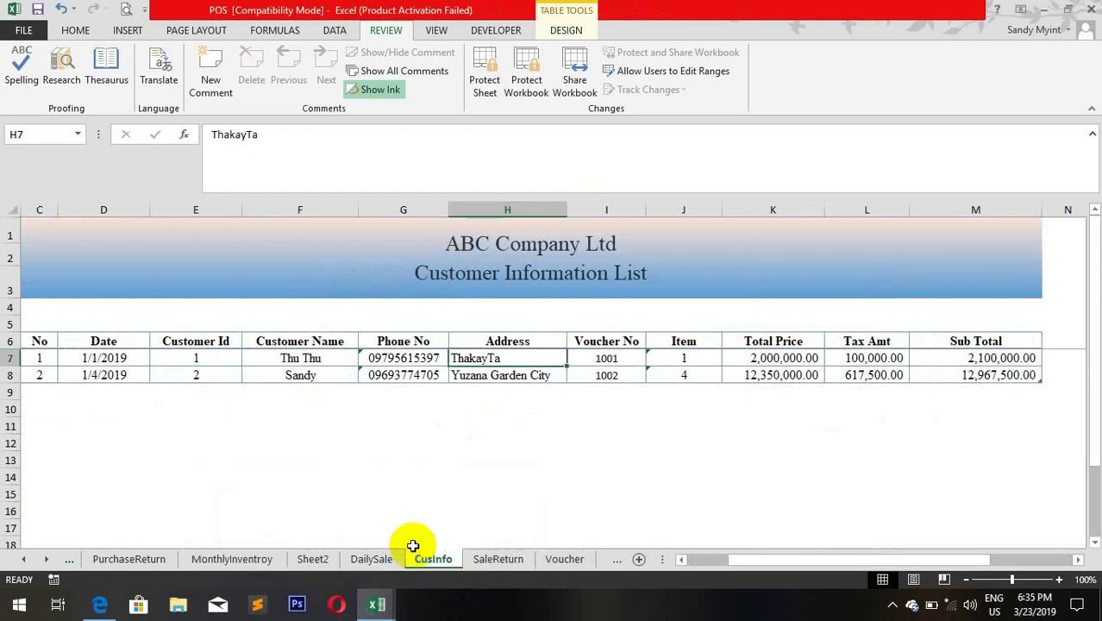
pyautogui.click(560, 559)
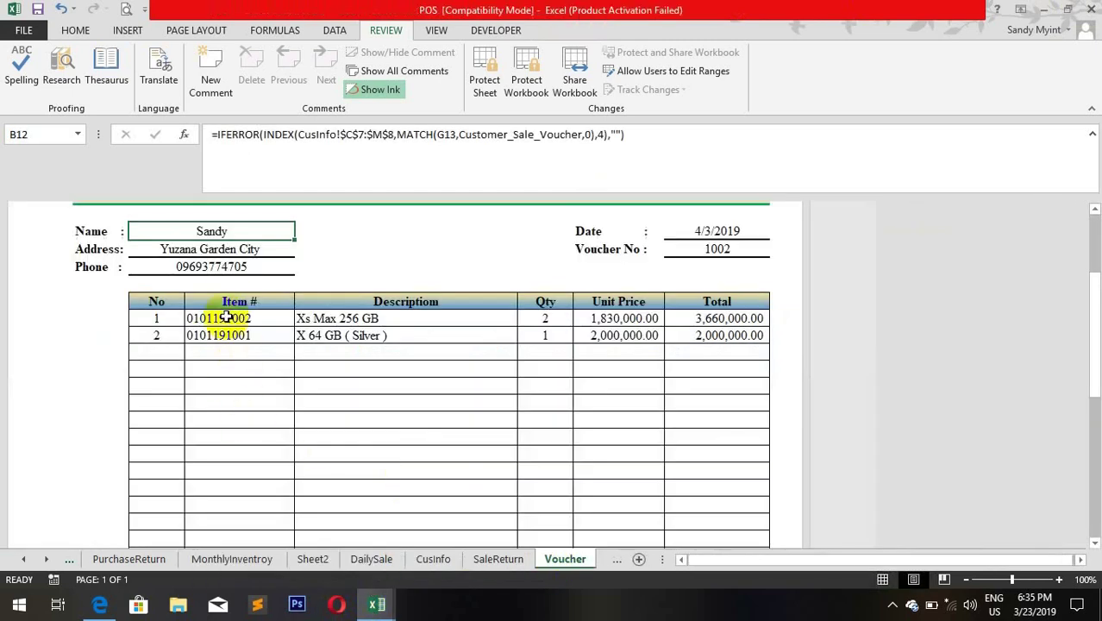
pyautogui.click(231, 249)
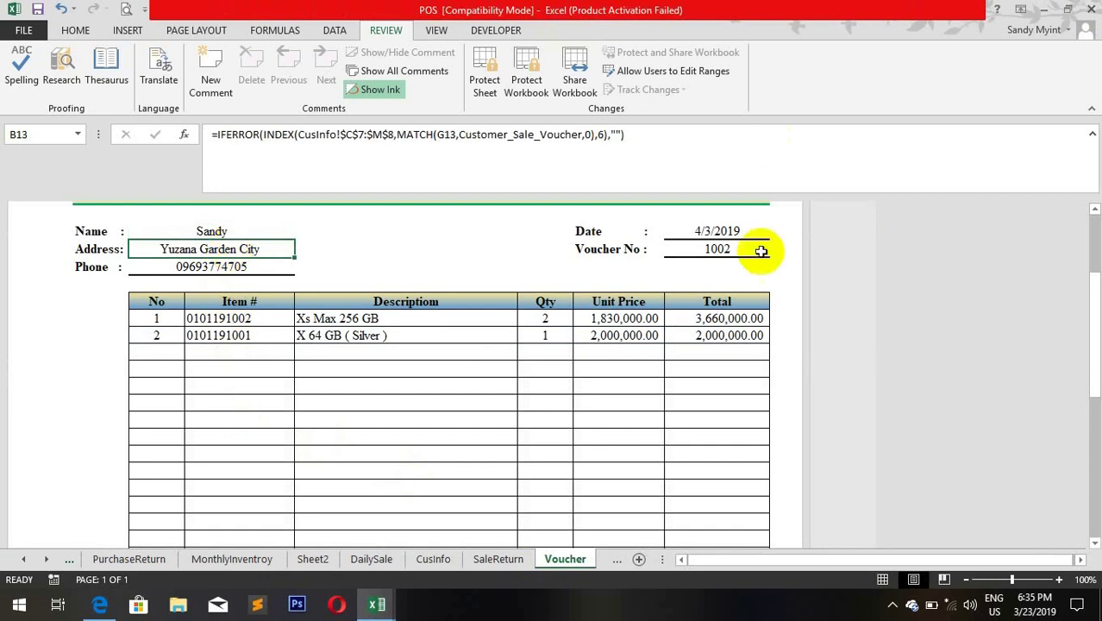
pyautogui.click(700, 248)
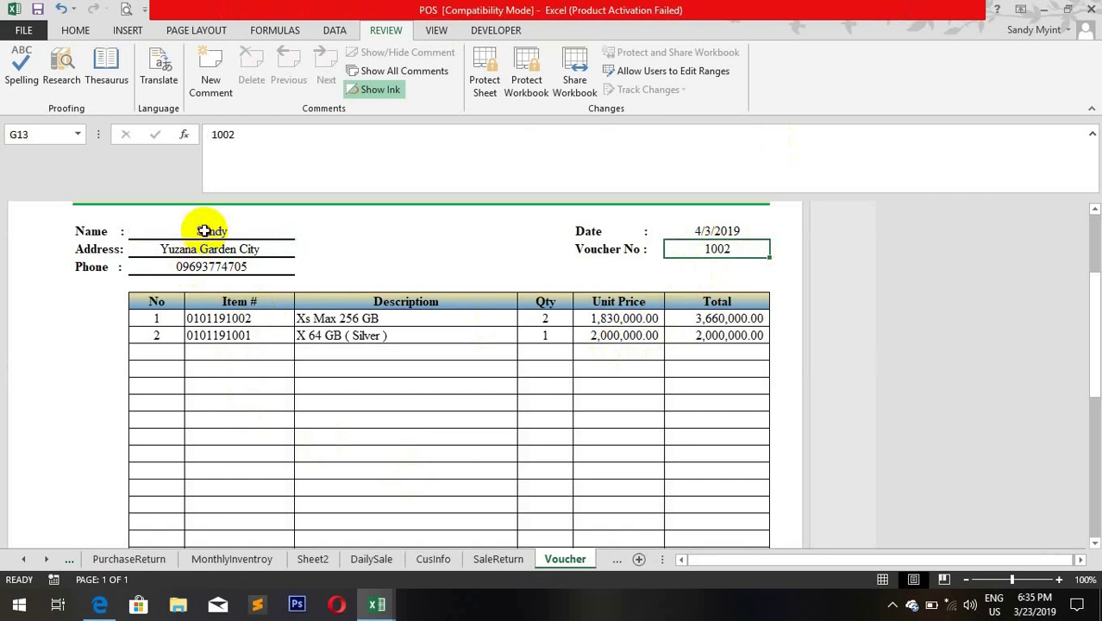
pyautogui.moveTo(216, 231); pyautogui.dragTo(217, 267)
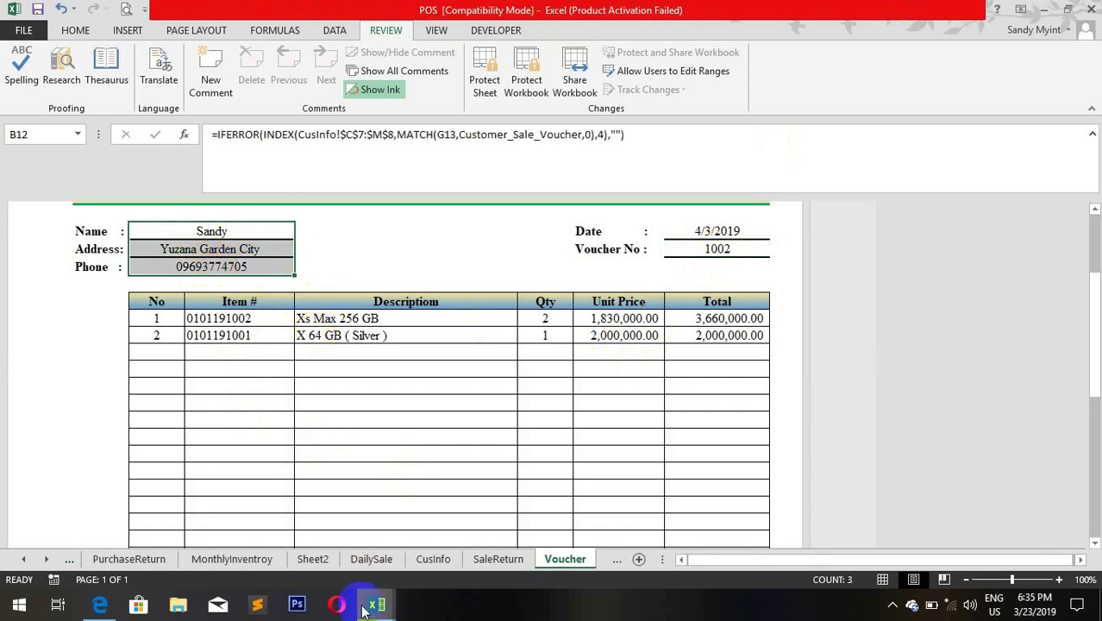
# Step: Switch to the POS Learning workbook and examine the CusInfo table's columns from Customer ID through Voucher No
pyautogui.moveTo(377, 604)
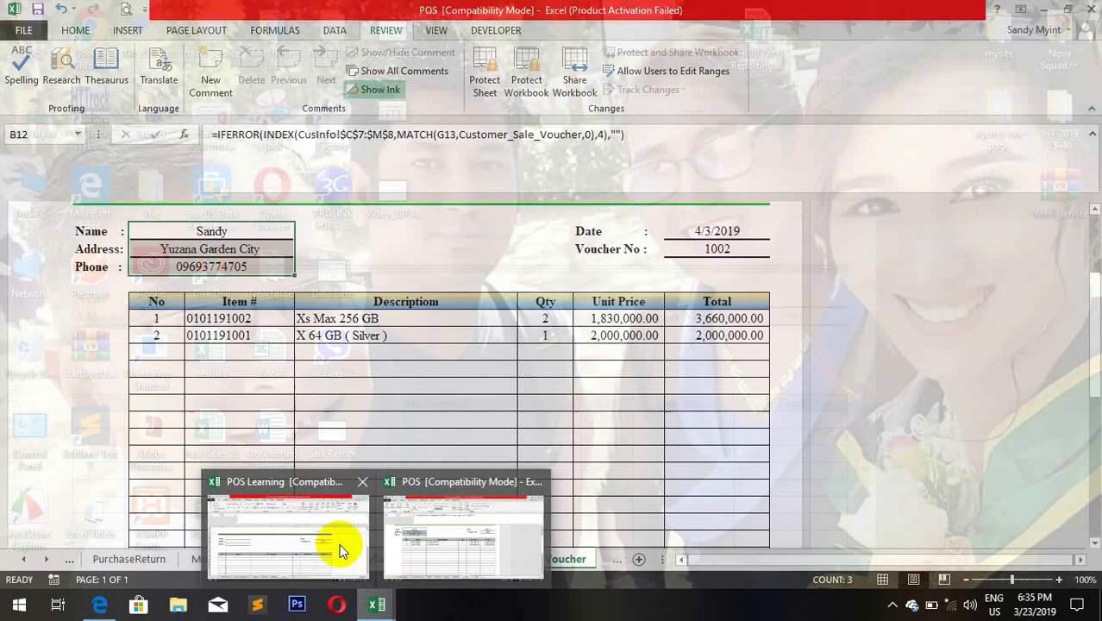
pyautogui.click(303, 542)
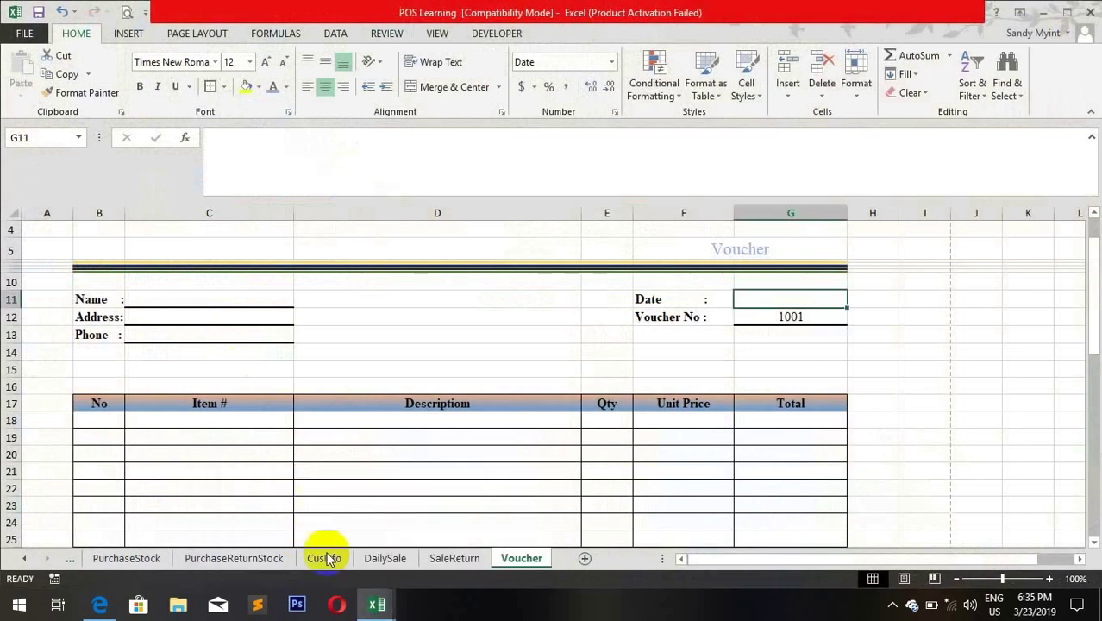
pyautogui.click(325, 559)
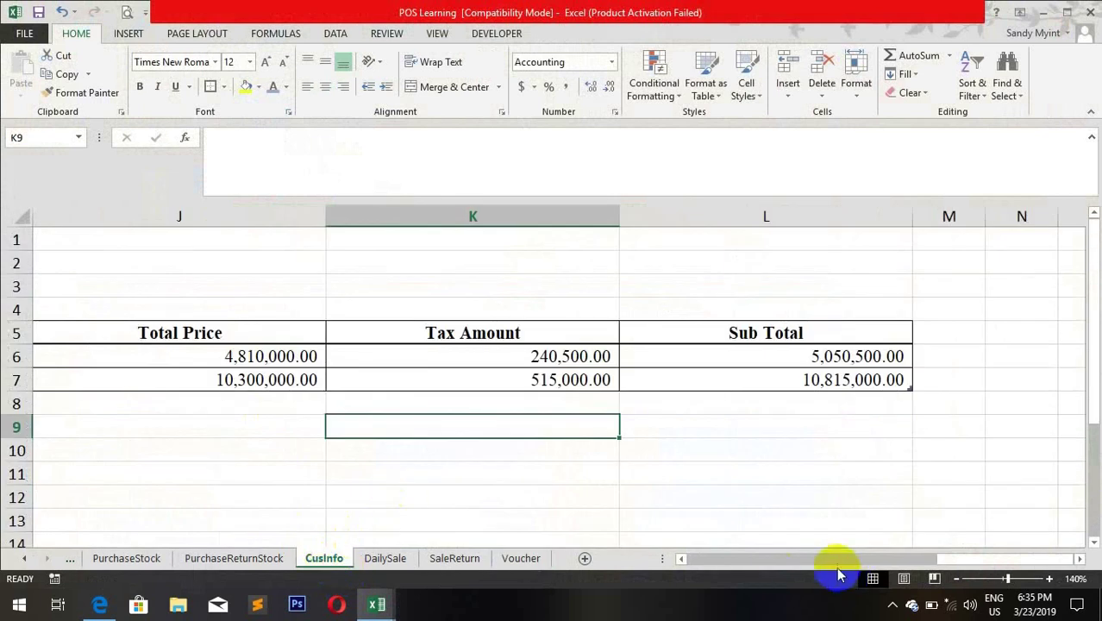
pyautogui.click(690, 559)
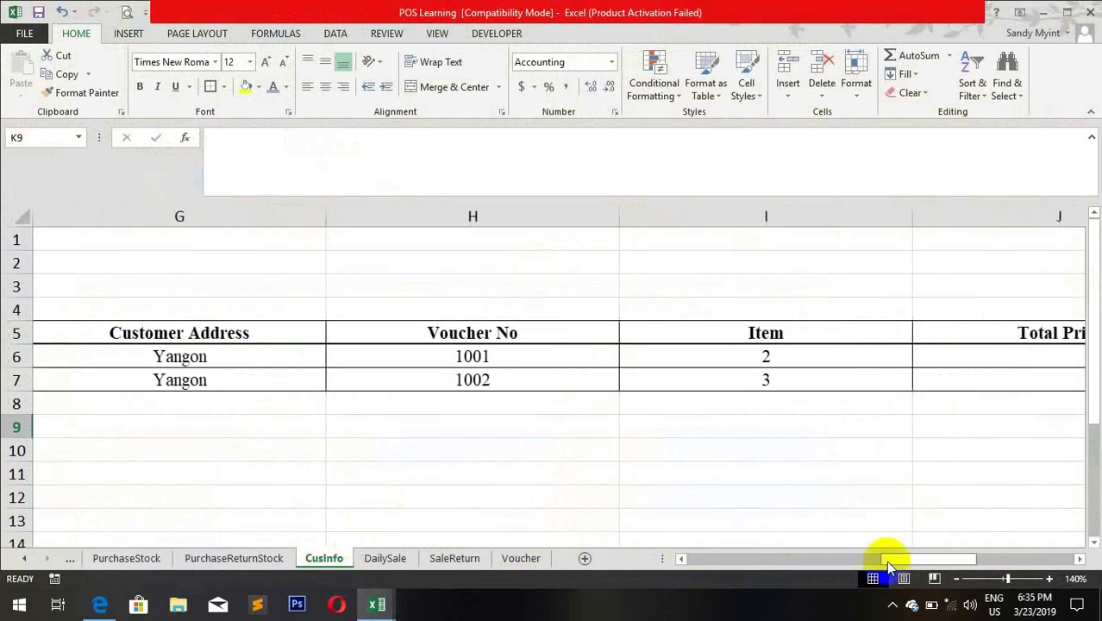
pyautogui.moveTo(886, 558); pyautogui.dragTo(704, 556)
pyautogui.click(750, 363)
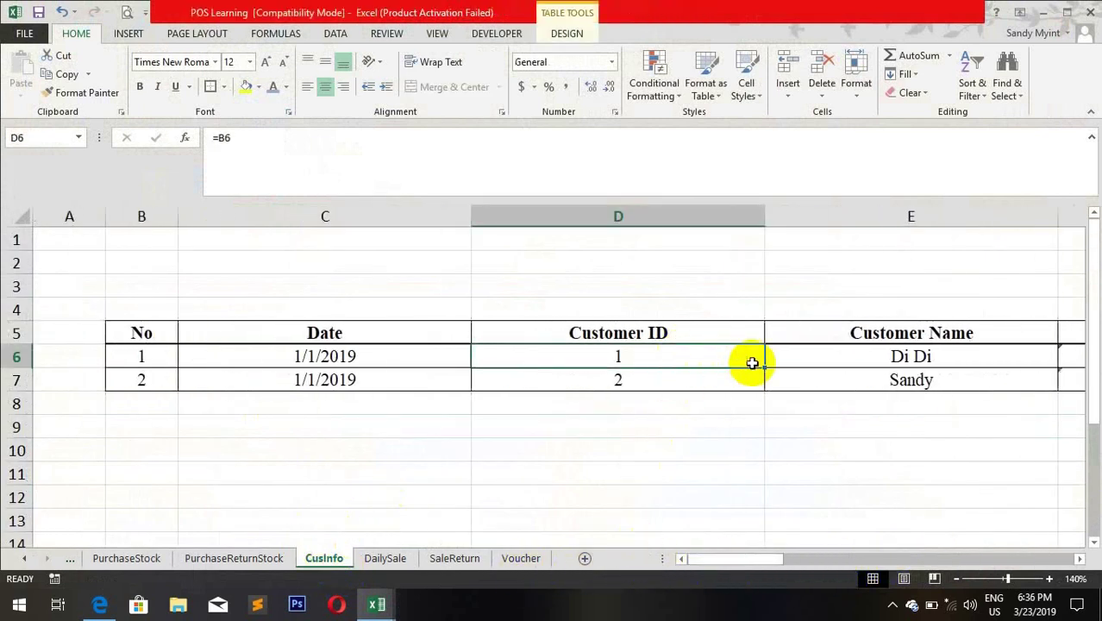
pyautogui.press('Right')
pyautogui.press('Right')
pyautogui.press('Right')
pyautogui.press('Right')
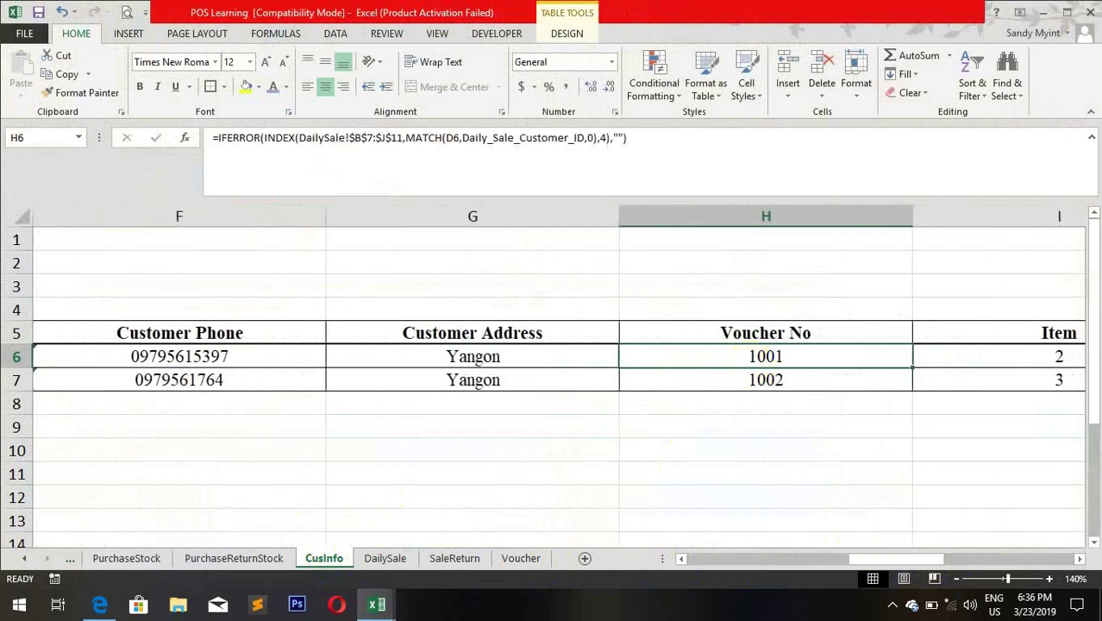
pyautogui.press('Left')
pyautogui.press('Left')
pyautogui.press('Left')
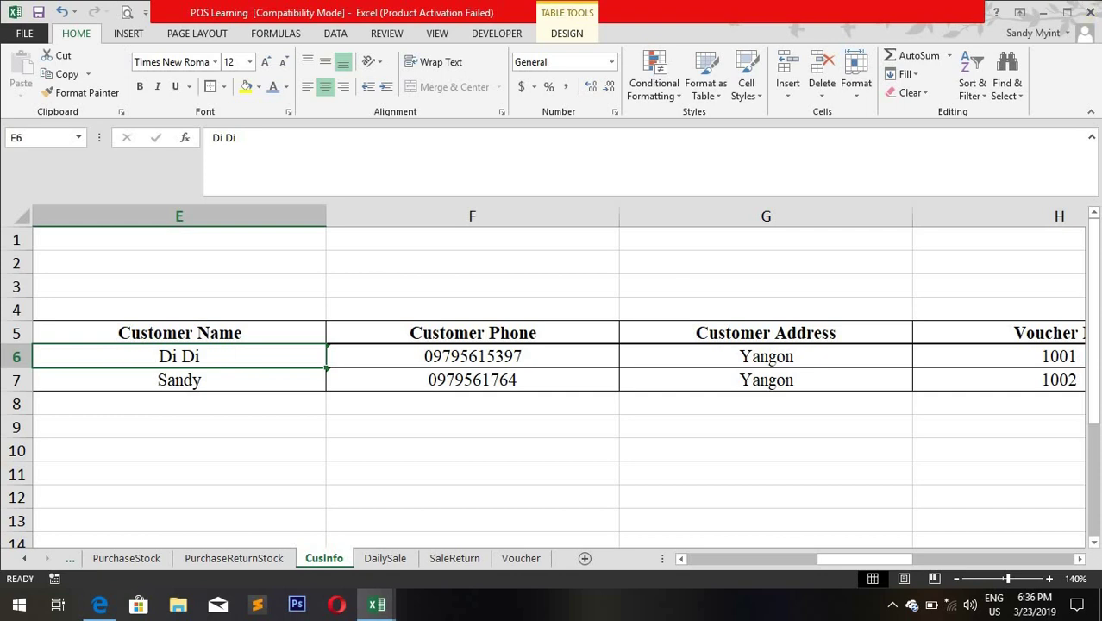
# Step: Define the workbook-scoped name CustomerInfoVoucherNo for the Voucher No cells H6:H7 in CusInfo
pyautogui.moveTo(985, 323); pyautogui.dragTo(991, 322)
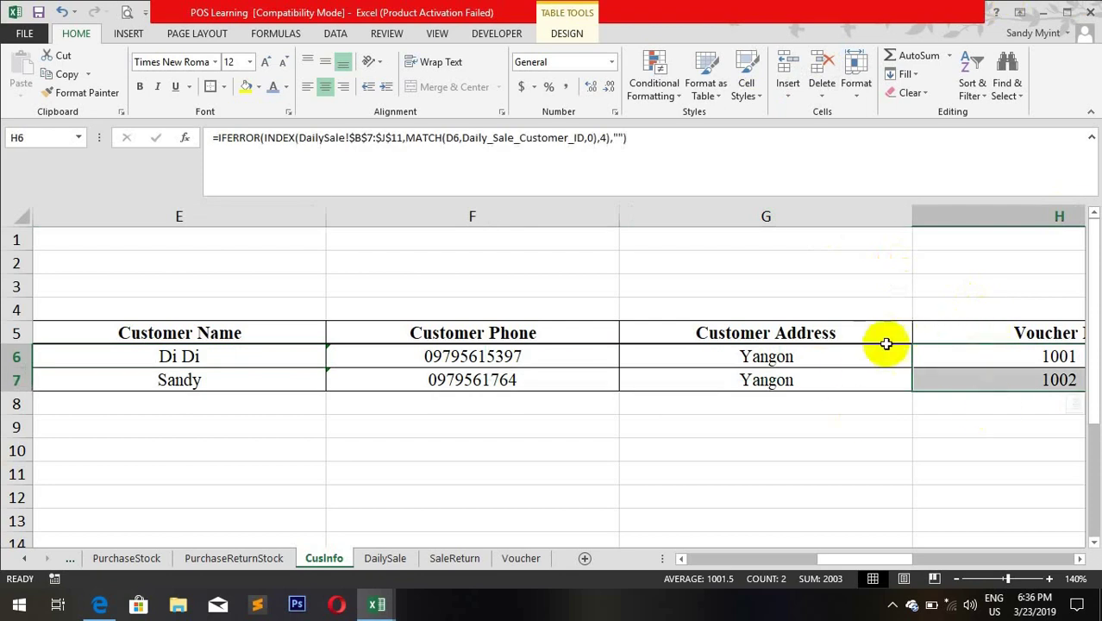
pyautogui.click(298, 37)
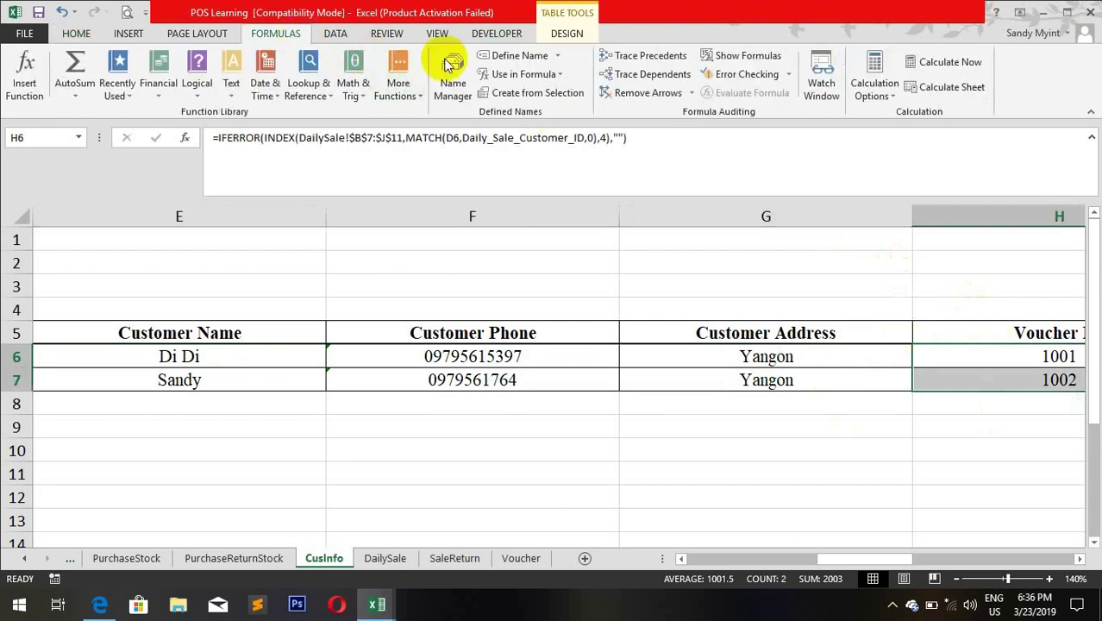
pyautogui.click(509, 56)
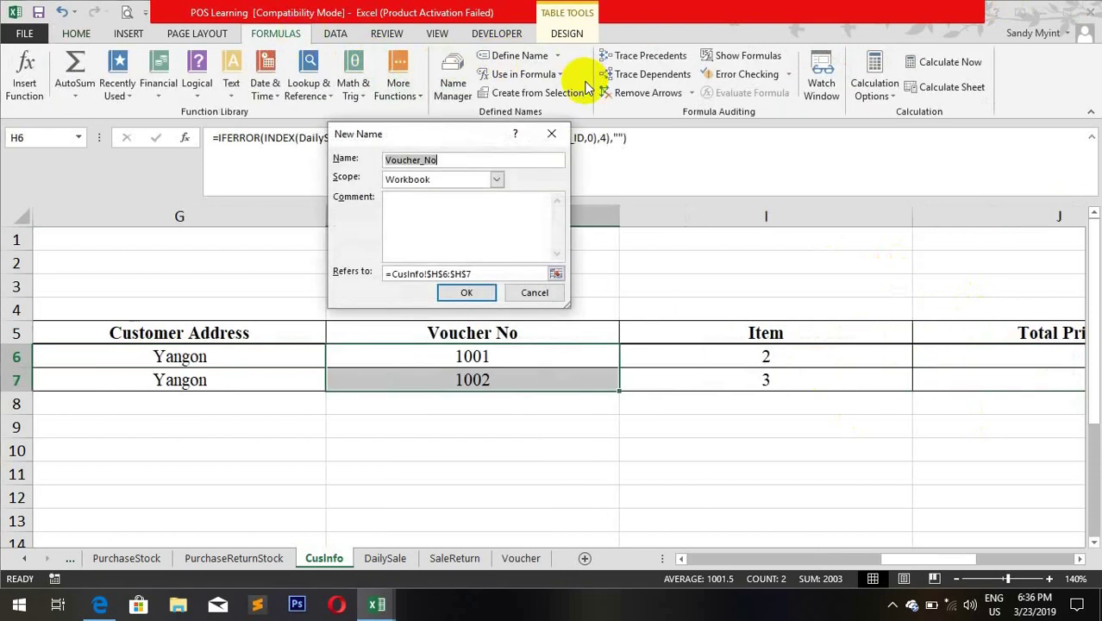
pyautogui.write('CustomerInfo')
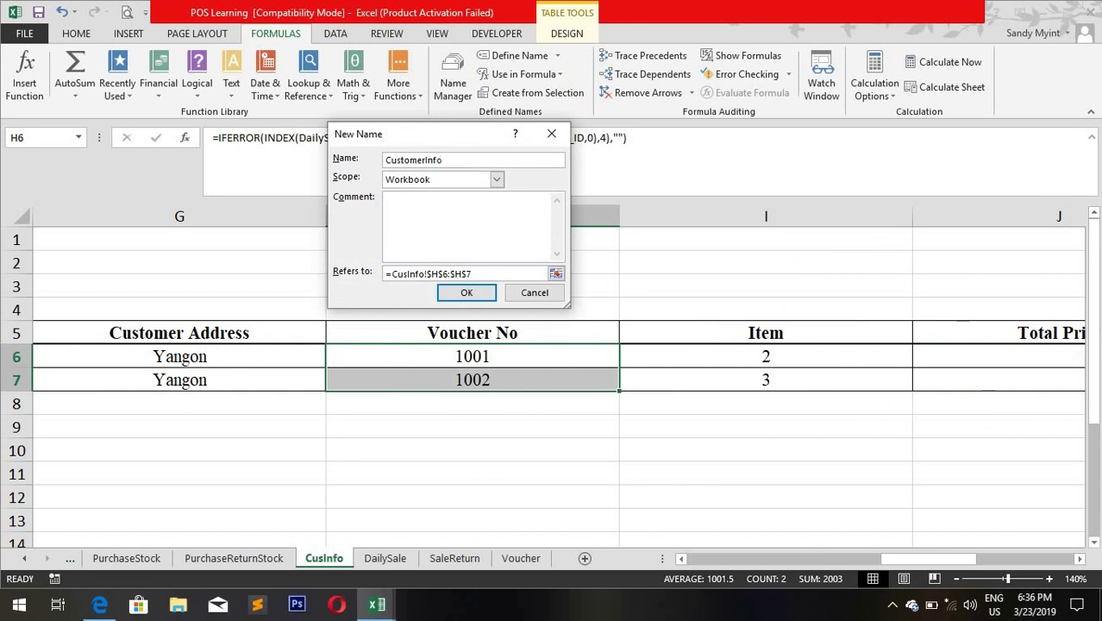
pyautogui.write('VoucherNo')
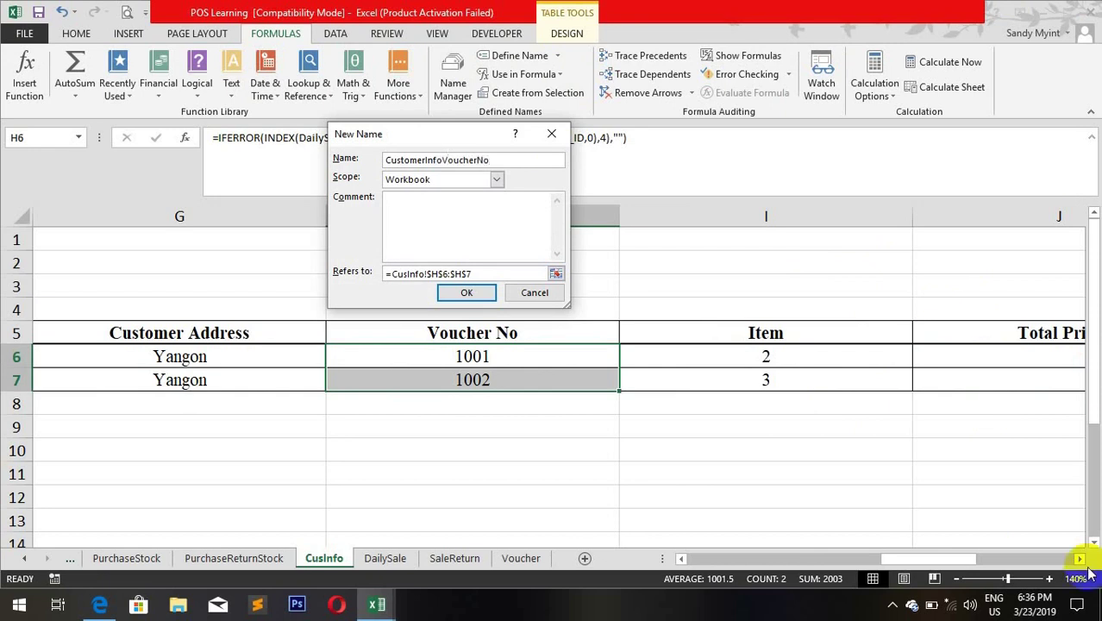
pyautogui.press('Return')
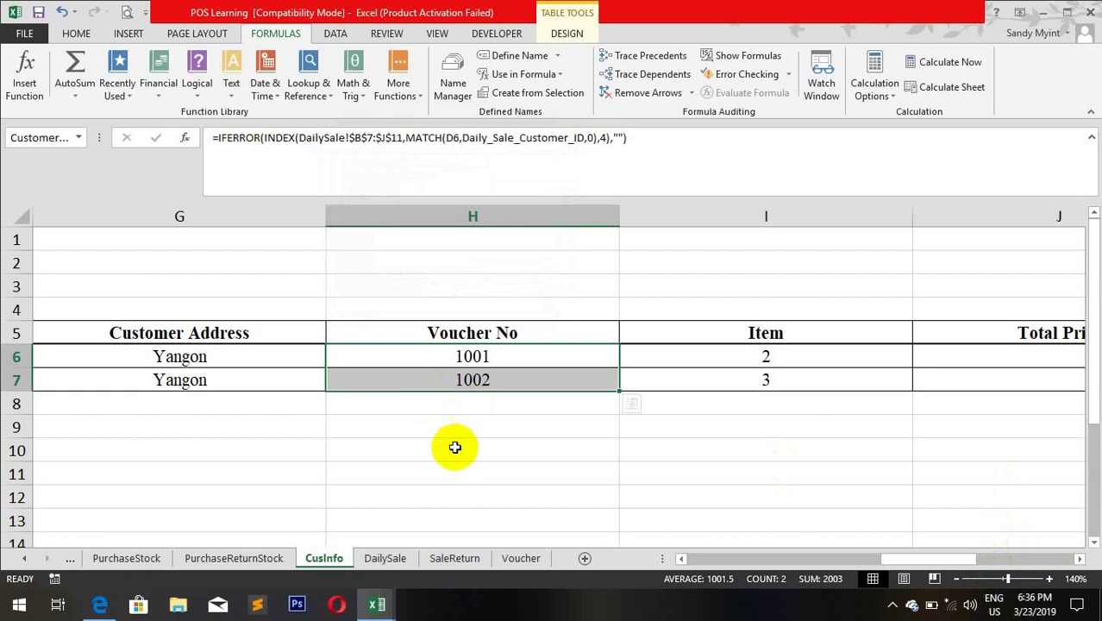
# Step: Replace the Name formula in C11 of the Voucher sheet with the start of an IFERROR(INDEX( lookup using the Customer_Info table as array
pyautogui.click(521, 558)
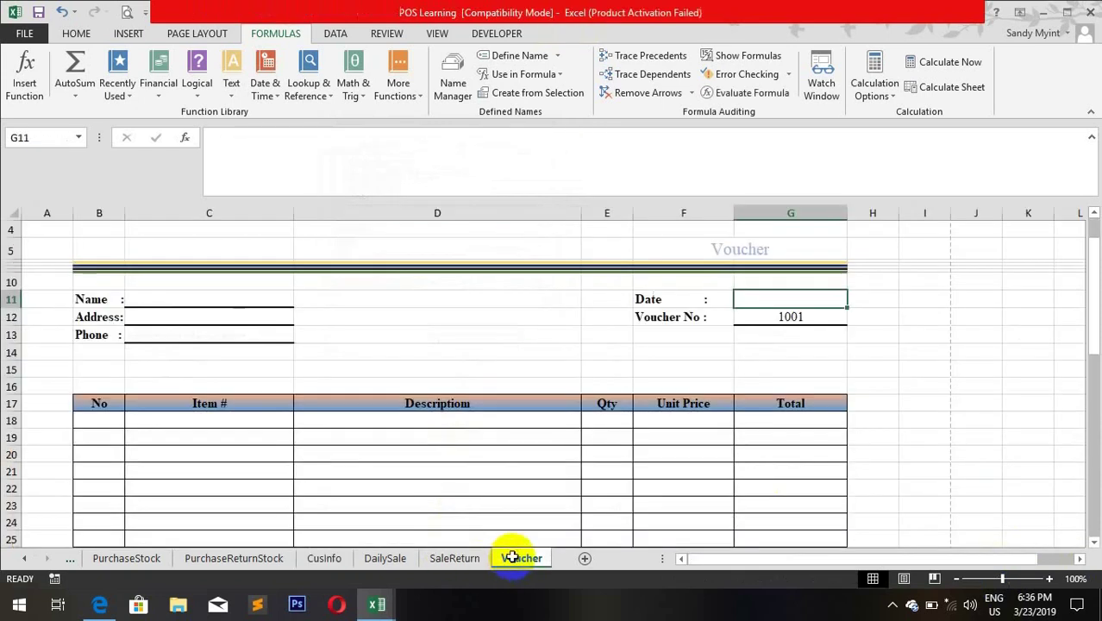
pyautogui.click(216, 299)
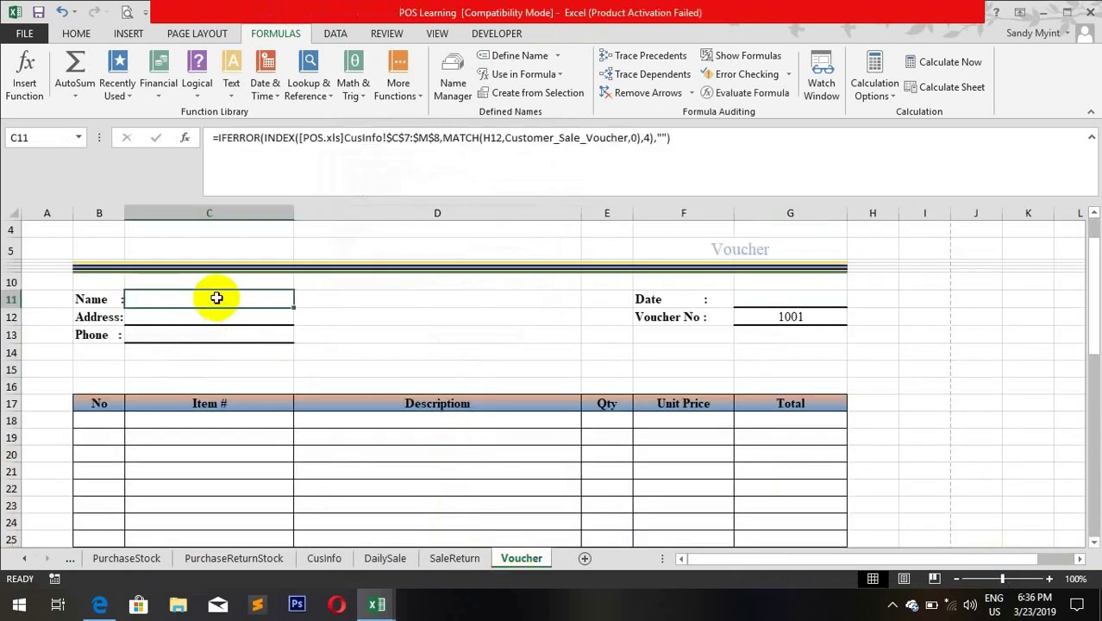
pyautogui.write('=IF(')
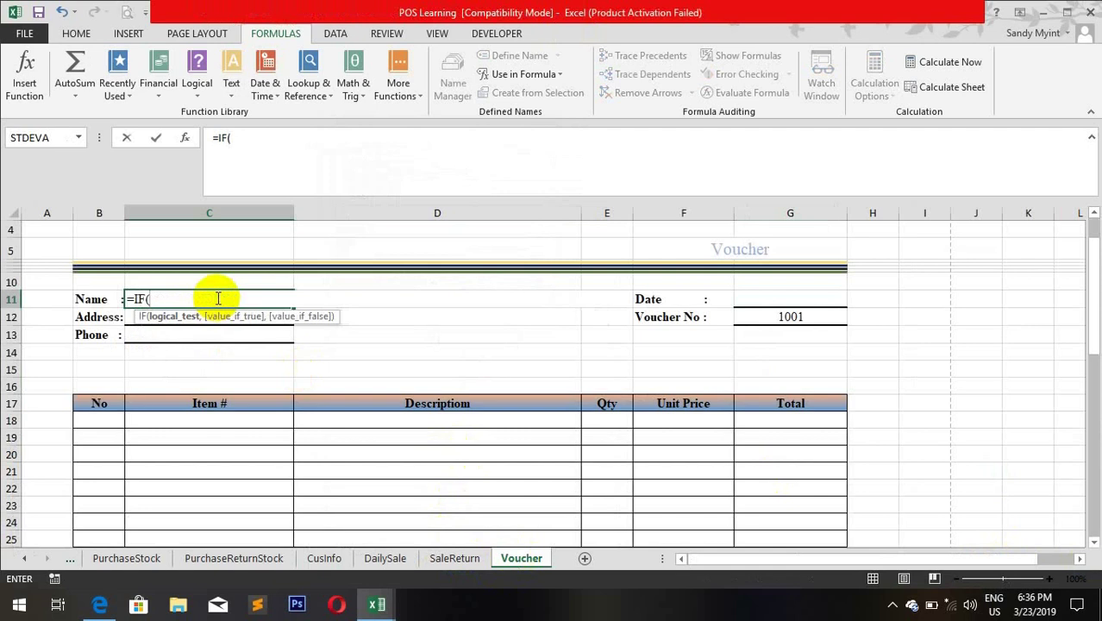
pyautogui.press('BackSpace')
pyautogui.press('BackSpace')
pyautogui.write('ferr')
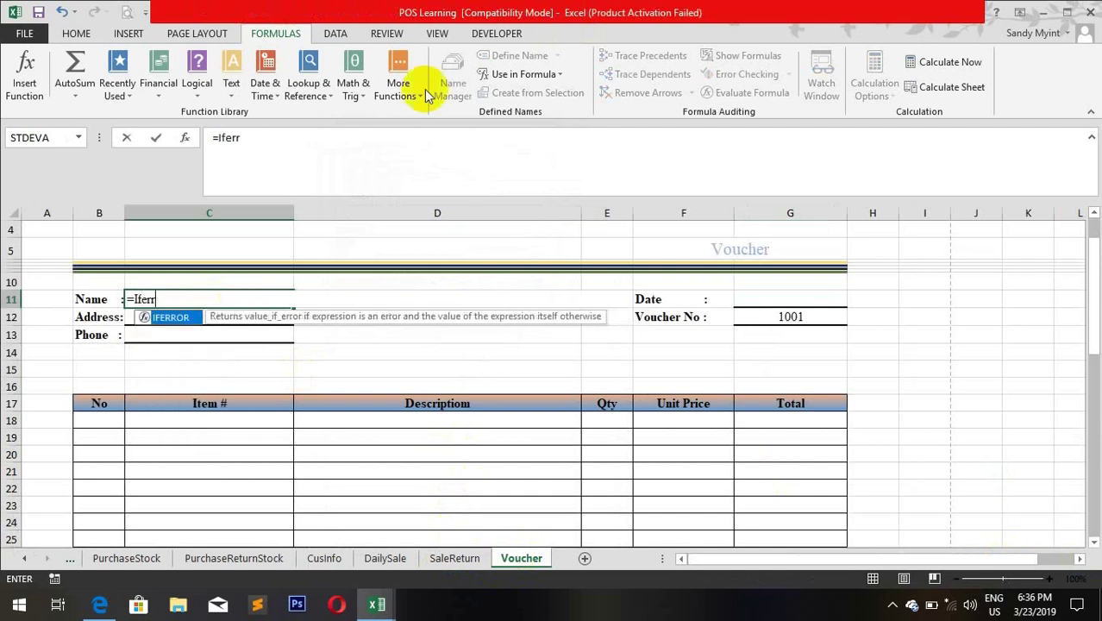
pyautogui.press('Tab')
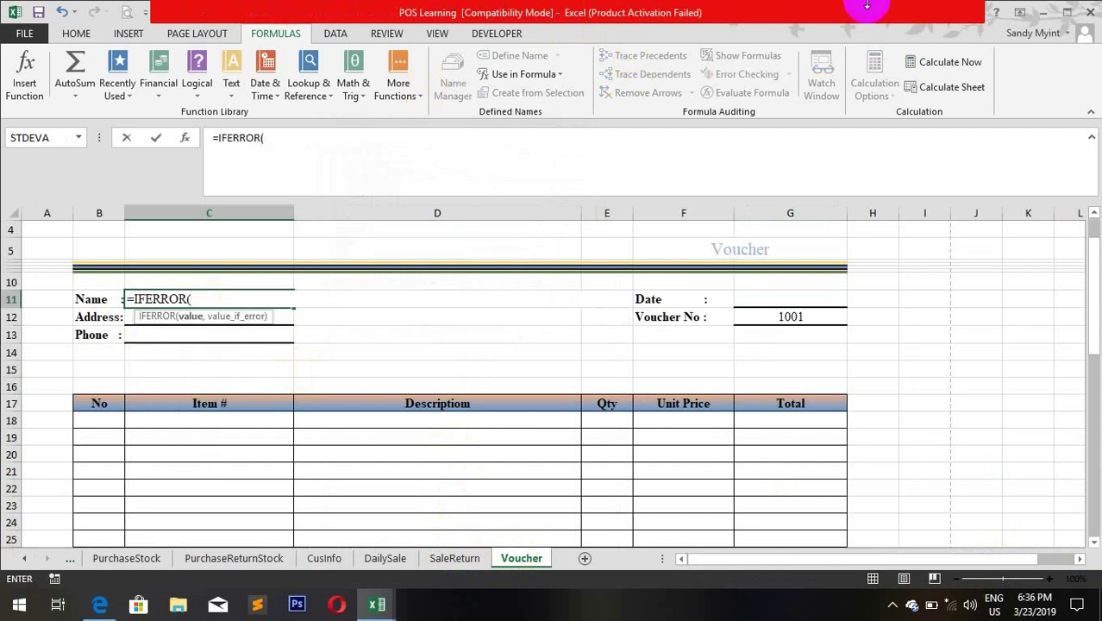
pyautogui.write('in')
pyautogui.press('Tab')
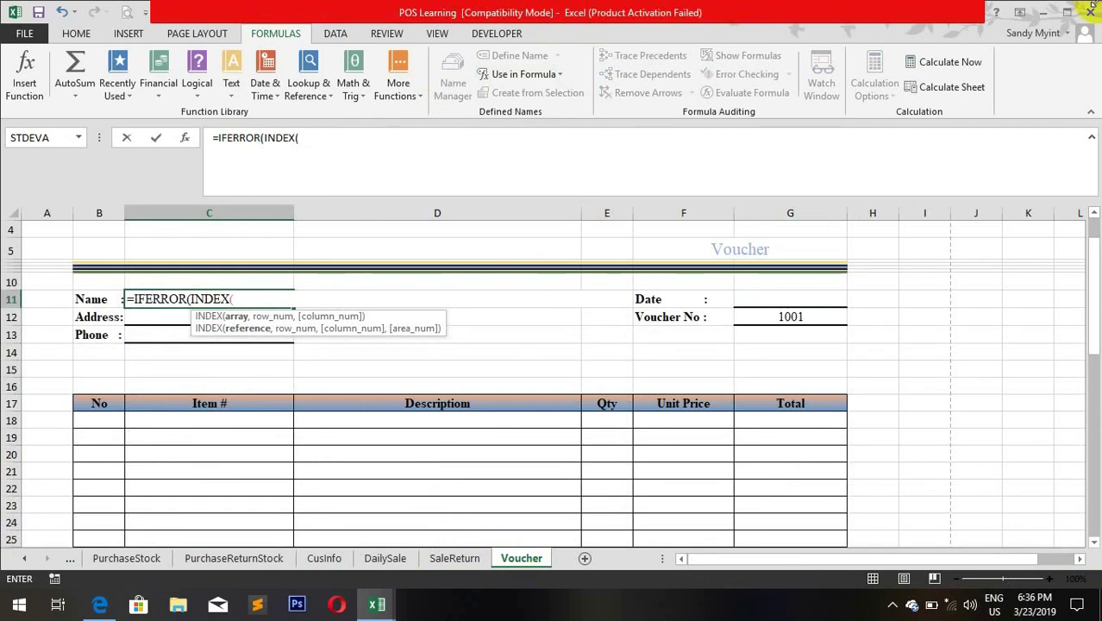
pyautogui.write('cu')
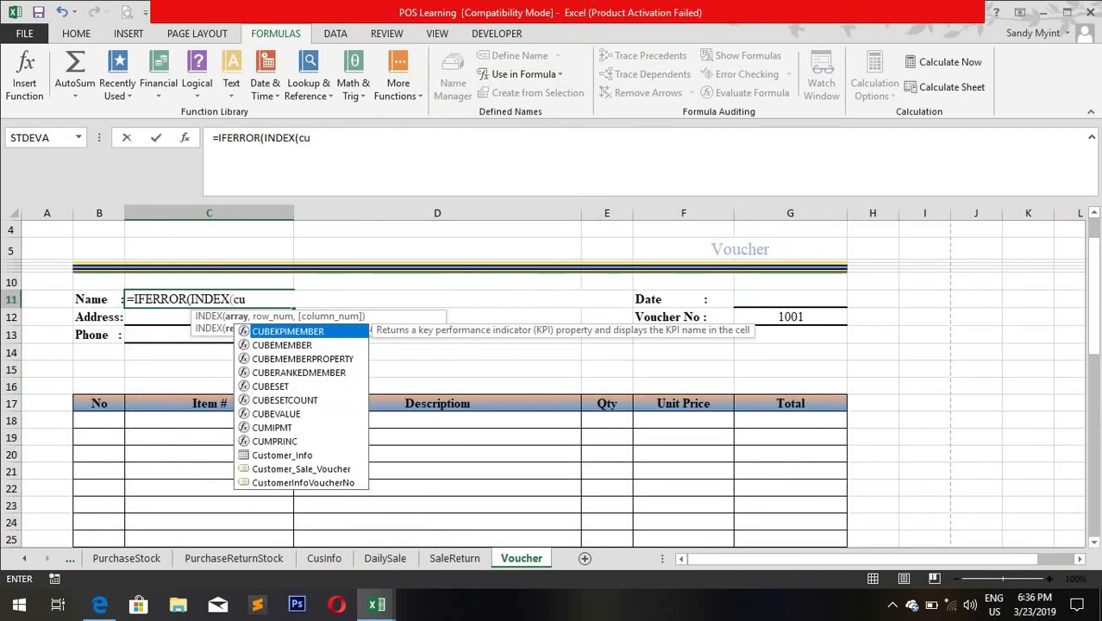
pyautogui.press('Down')
pyautogui.press('Down')
pyautogui.press('Down')
pyautogui.press('Down')
pyautogui.press('Down')
pyautogui.press('Down')
pyautogui.press('Down')
pyautogui.press('Down')
pyautogui.press('Down')
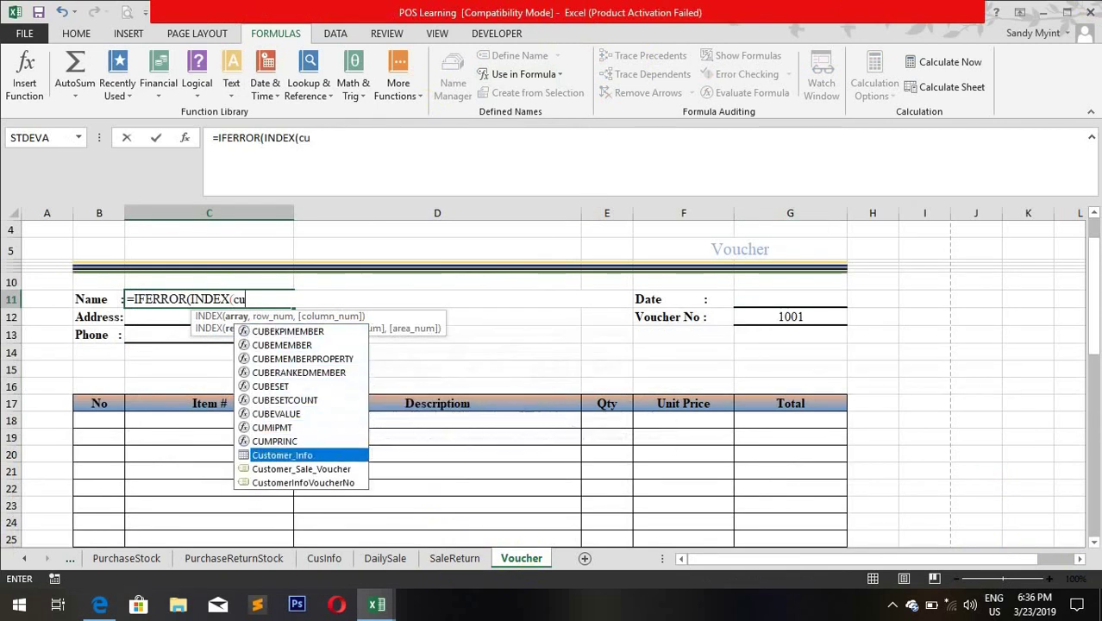
pyautogui.press('Tab')
pyautogui.write(',')
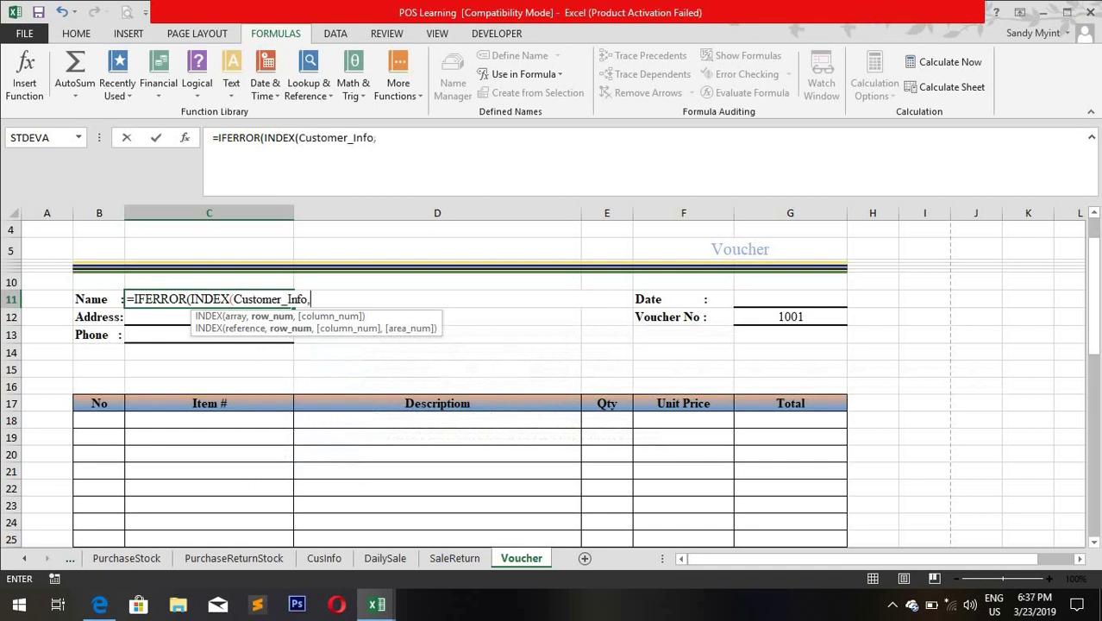
# Step: Add a MATCH as the INDEX row number in C11, with the absolute voucher number cell $G$12 as lookup value
pyautogui.write('mar')
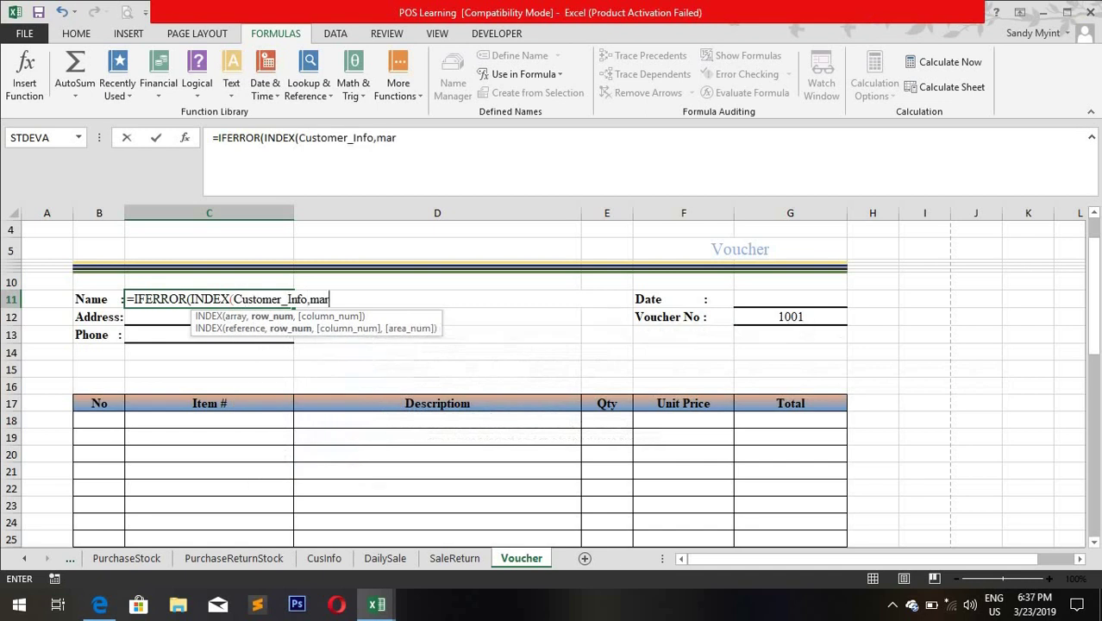
pyautogui.press('BackSpace')
pyautogui.write('t')
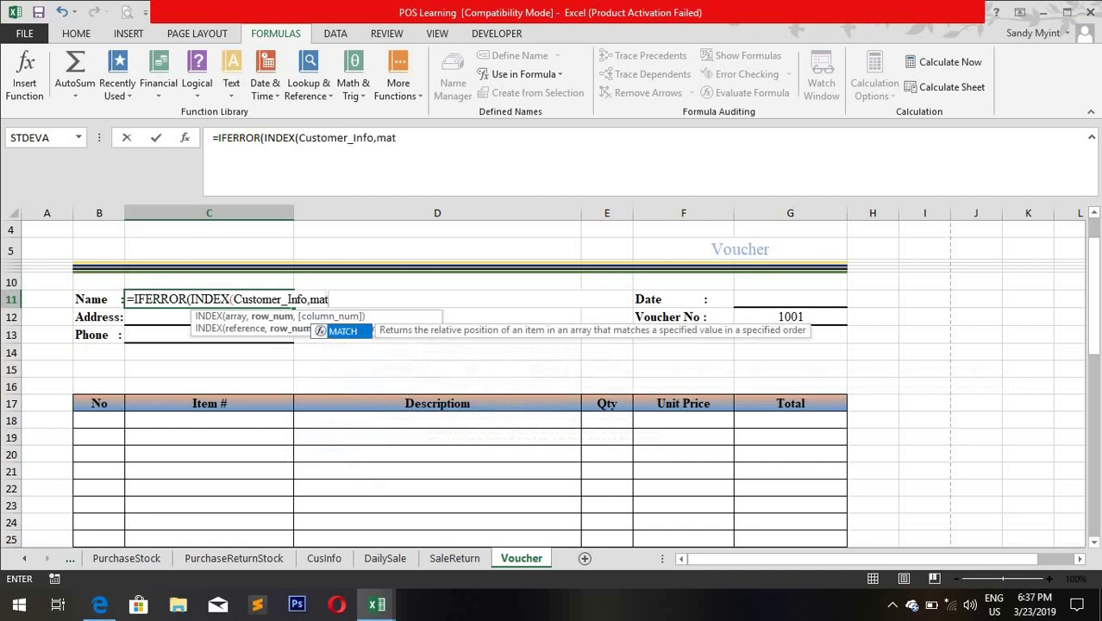
pyautogui.press('Tab')
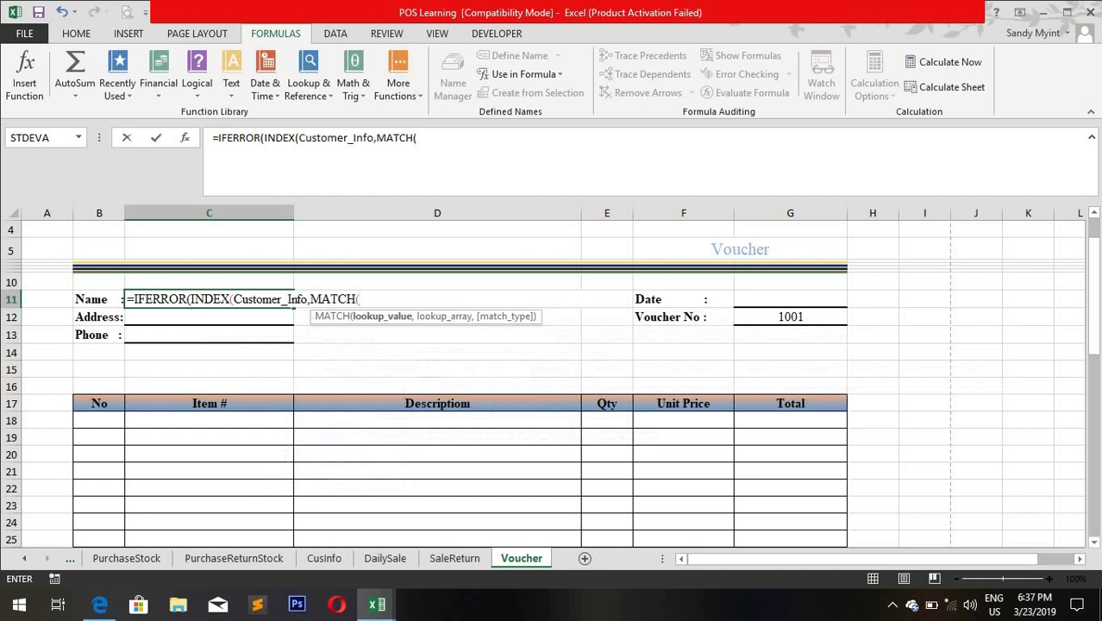
pyautogui.click(782, 317)
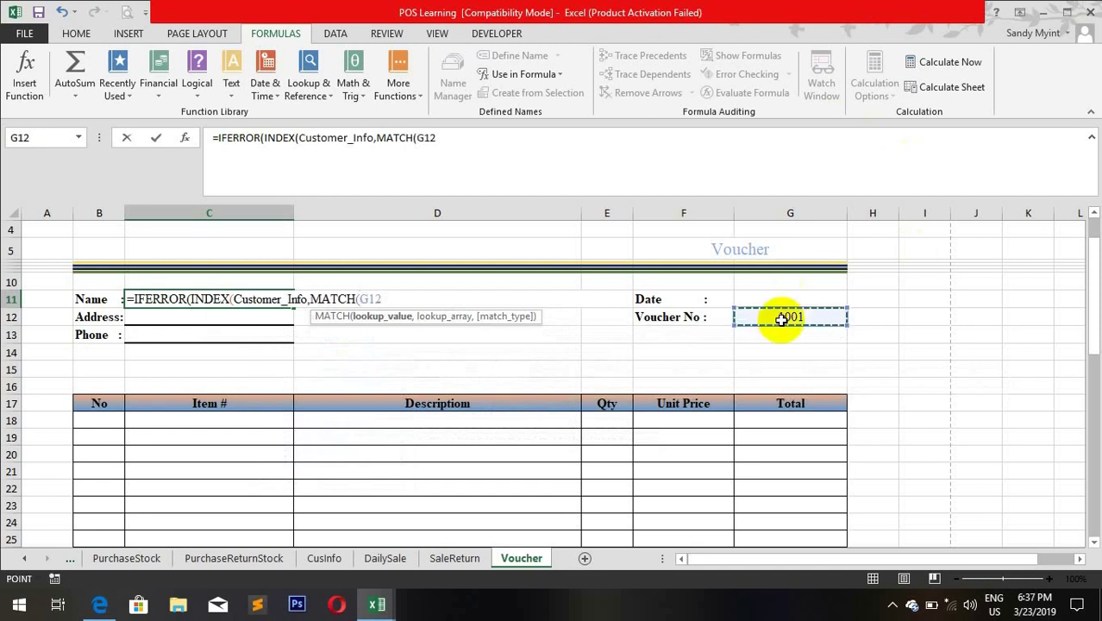
pyautogui.press('F4')
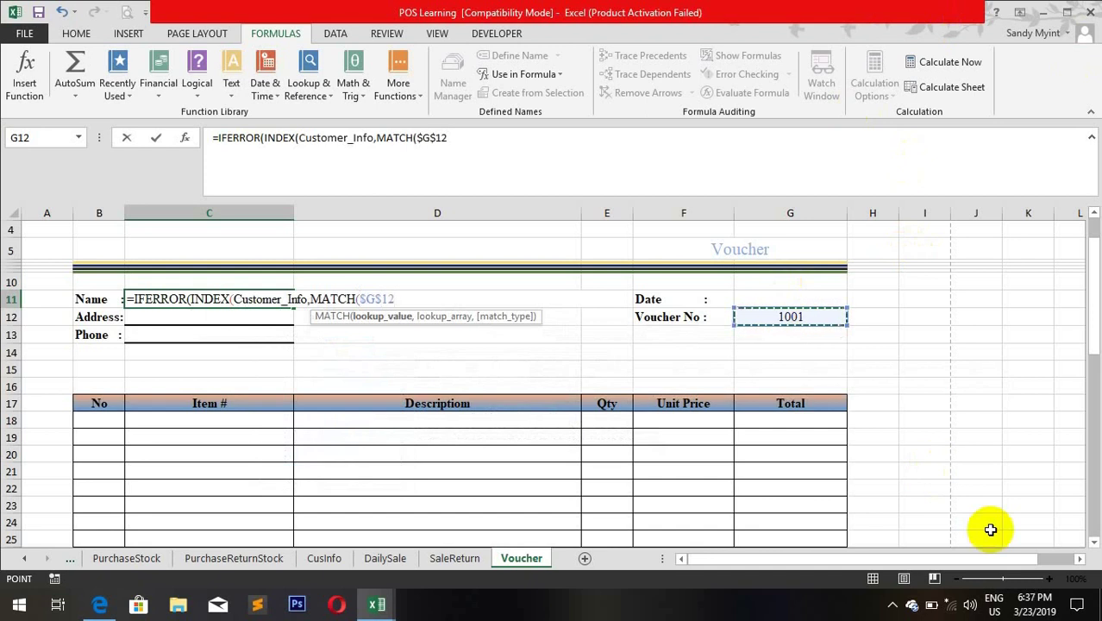
pyautogui.write(',')
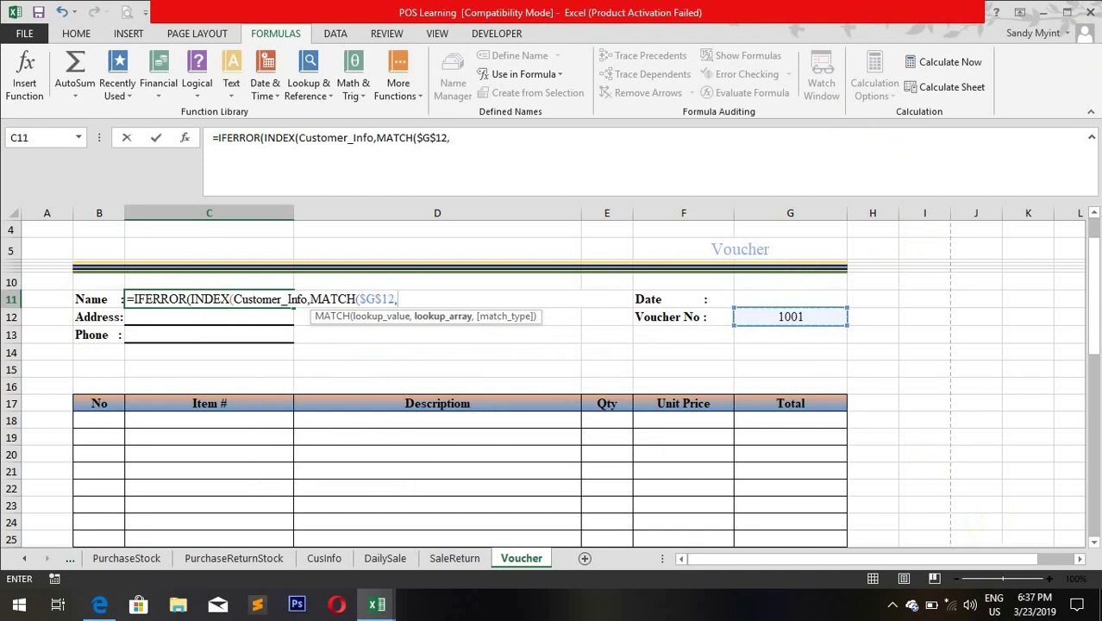
# Step: Complete the C11 formula with CustomerInfoVoucherNo as lookup array, match type 0, column number 3 and "" as the error value
pyautogui.write('cust')
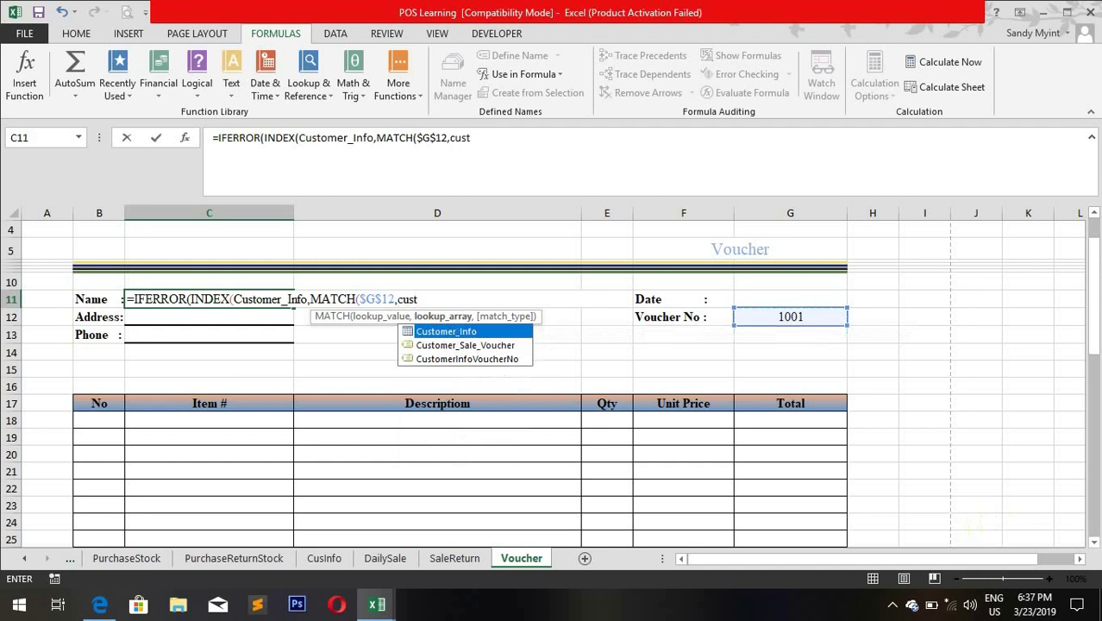
pyautogui.press('Down')
pyautogui.press('Down')
pyautogui.press('Tab')
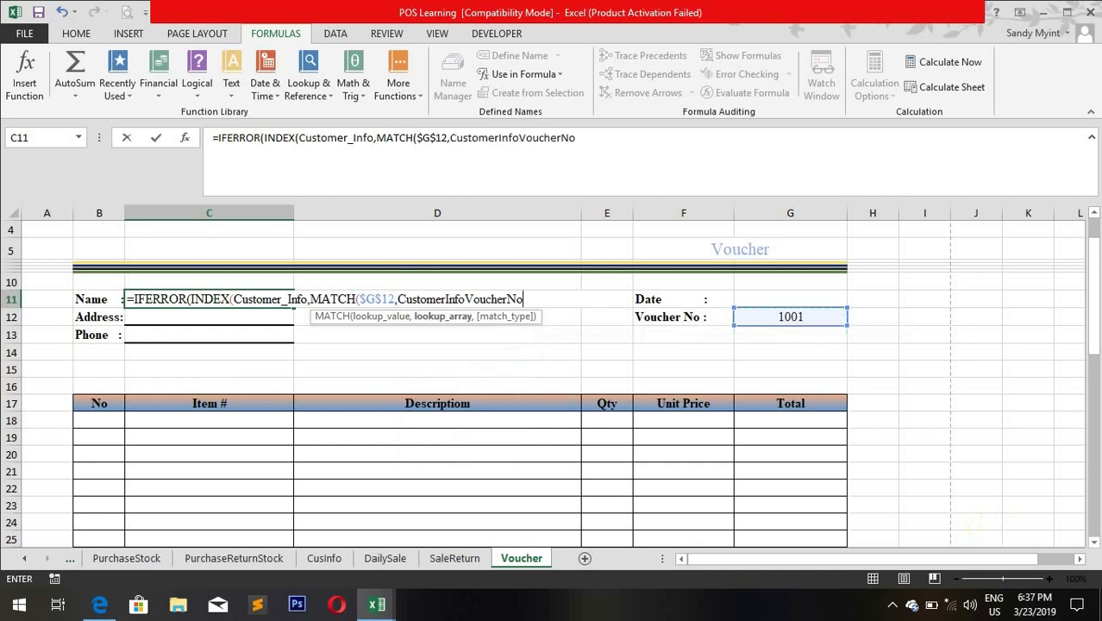
pyautogui.write(',')
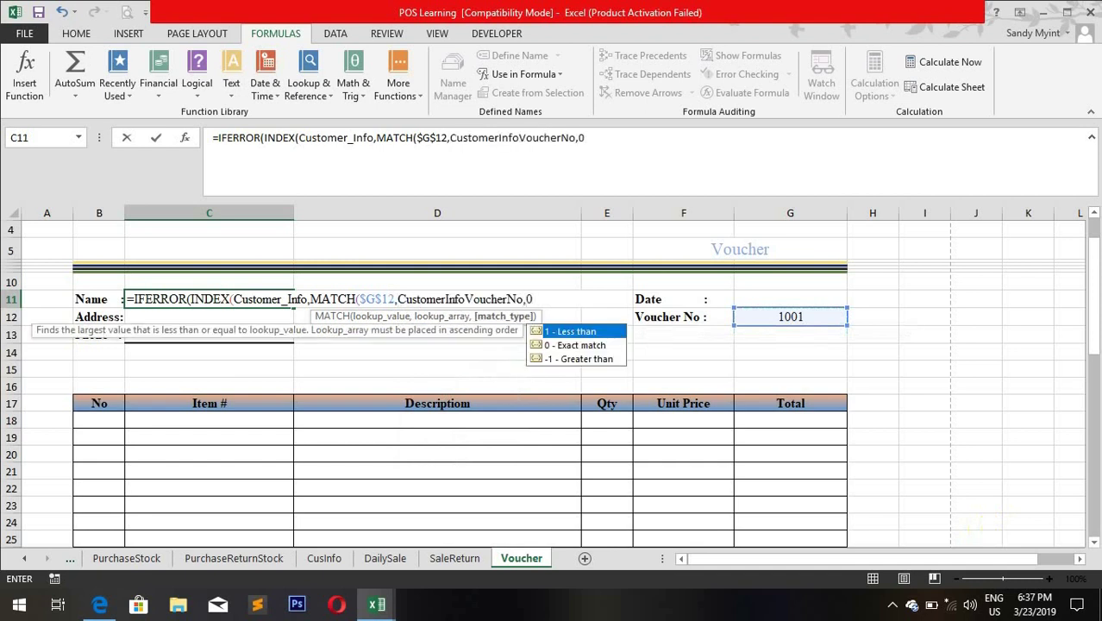
pyautogui.write('0),3),"')
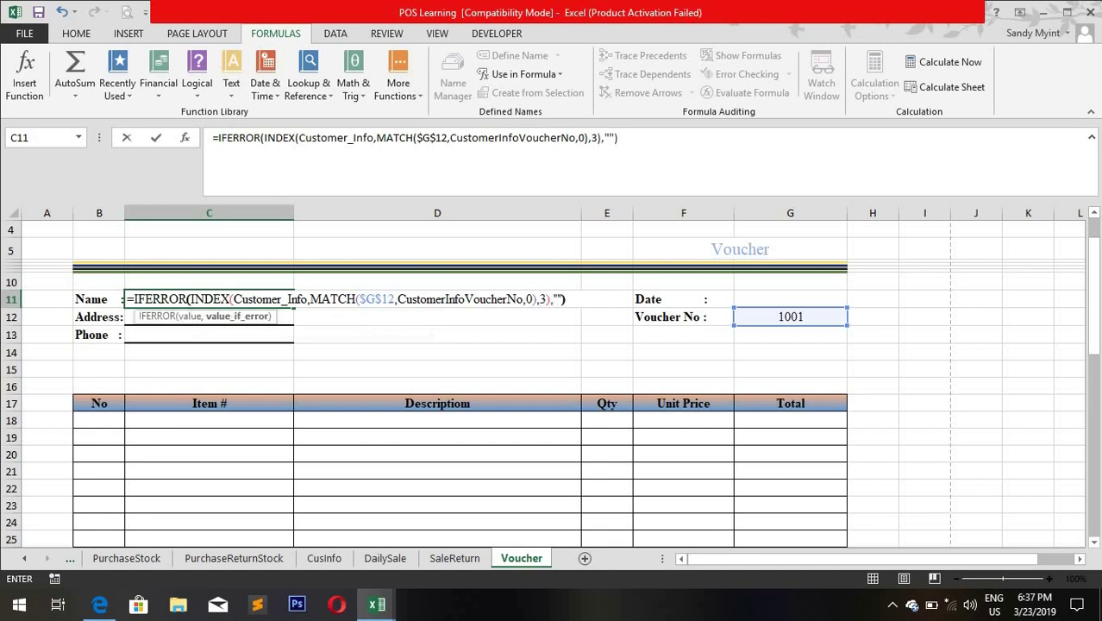
pyautogui.press('Return')
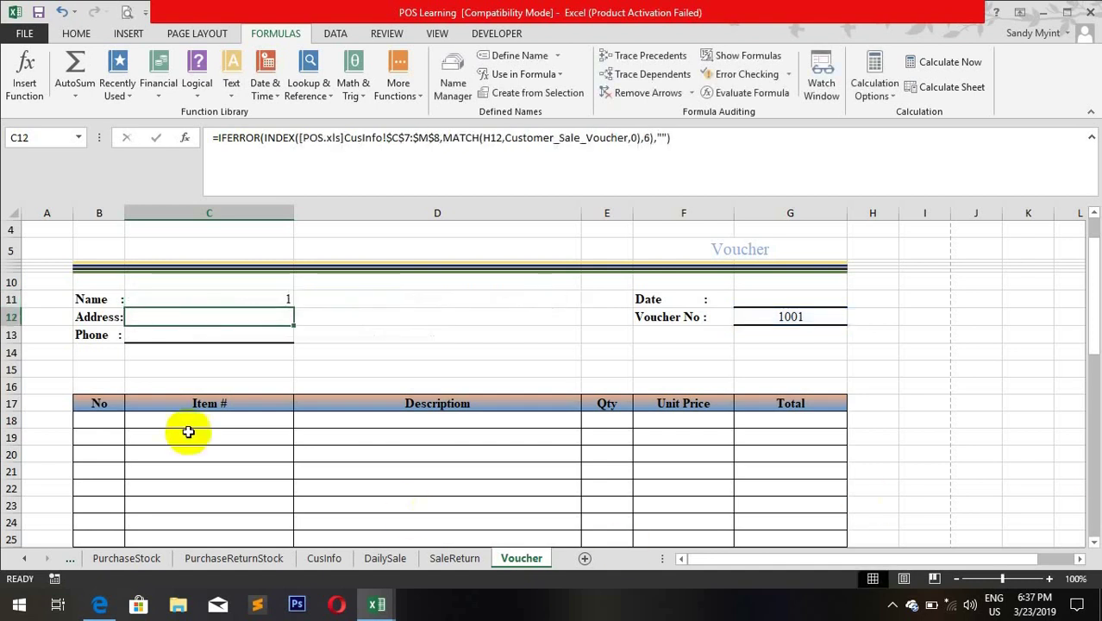
# Step: Set the INDEX column number in the Name formula in C11 to 4
pyautogui.click(226, 299)
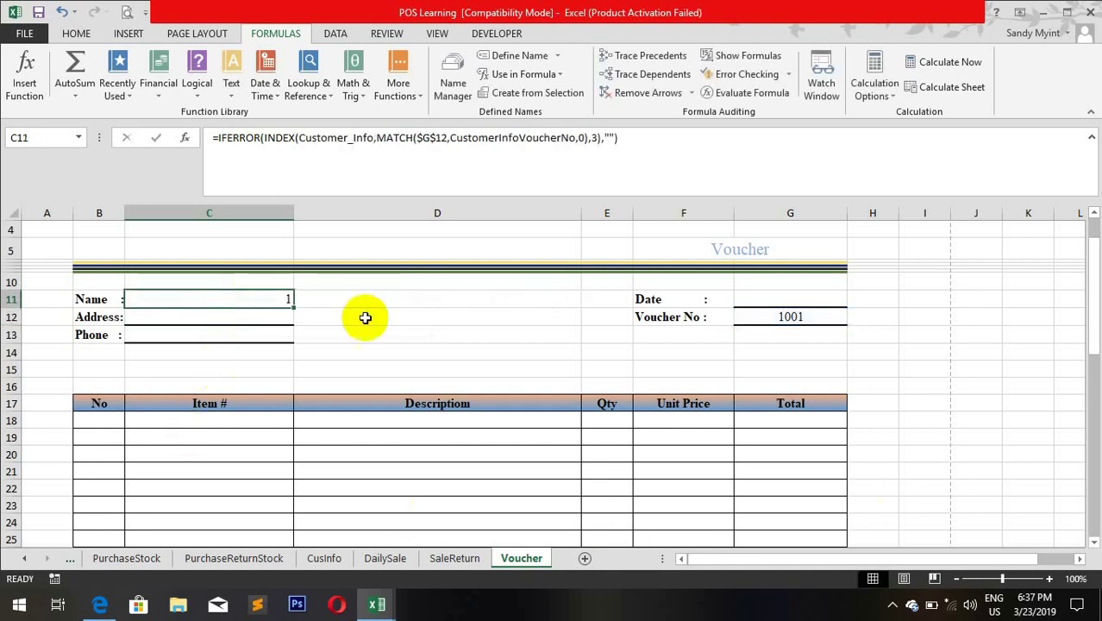
pyautogui.click(596, 138)
pyautogui.press('BackSpace')
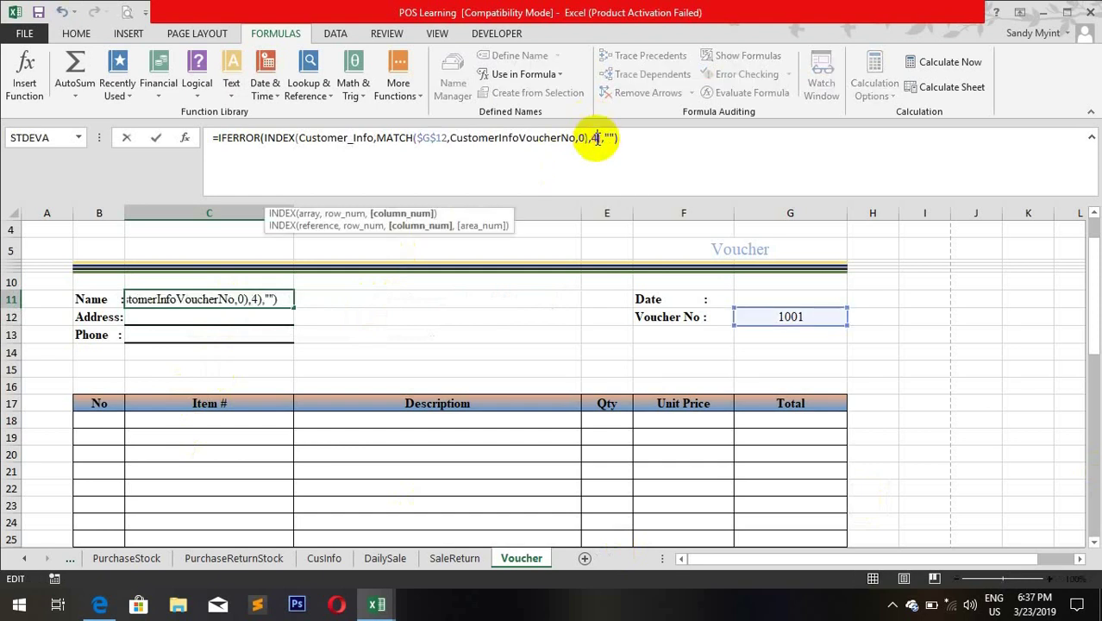
pyautogui.press('Return')
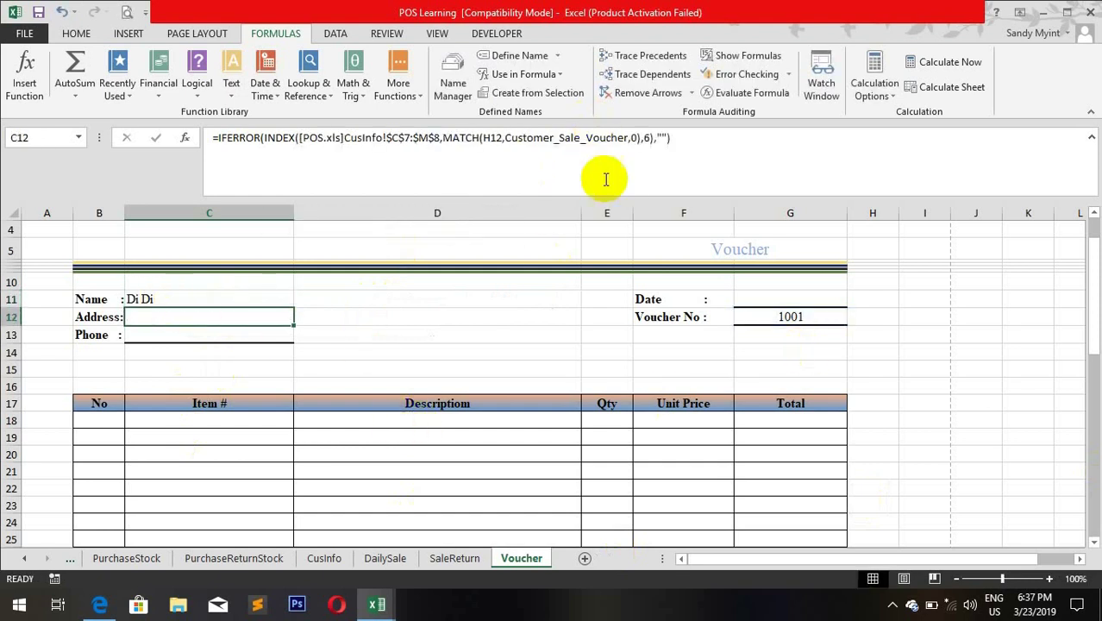
pyautogui.moveTo(691, 138); pyautogui.dragTo(204, 138)
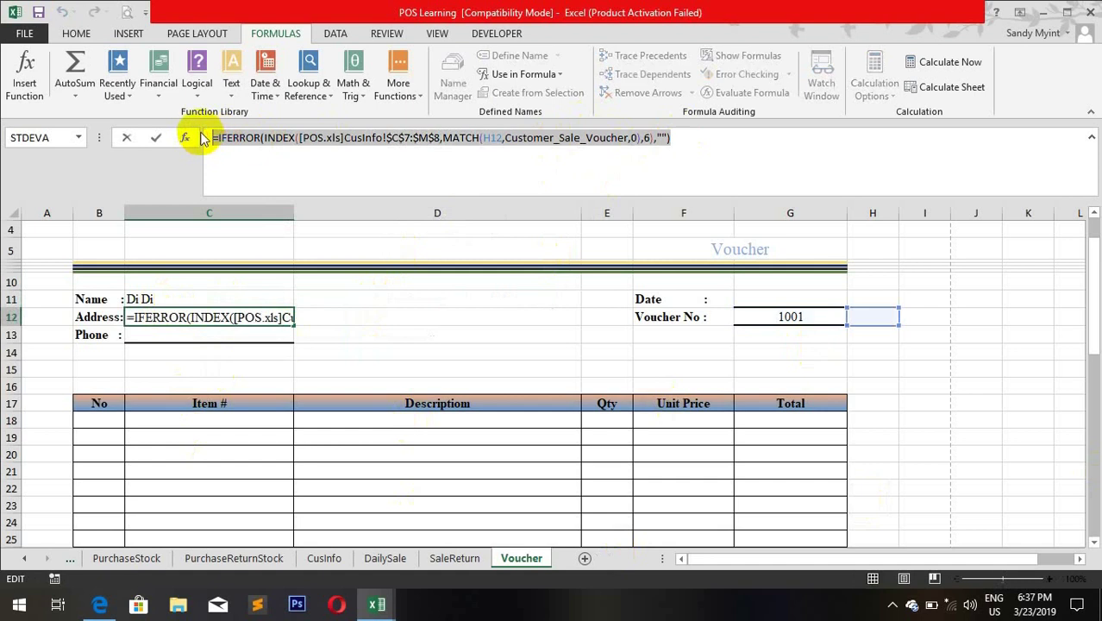
pyautogui.click(204, 138)
pyautogui.press('Escape')
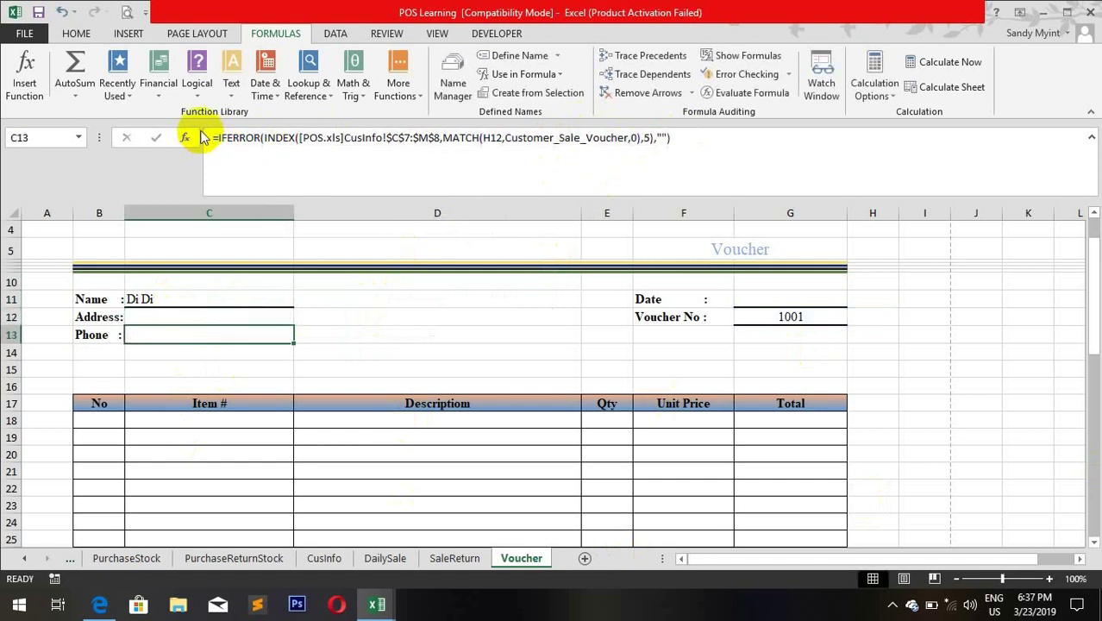
pyautogui.click(204, 332)
pyautogui.click(197, 300)
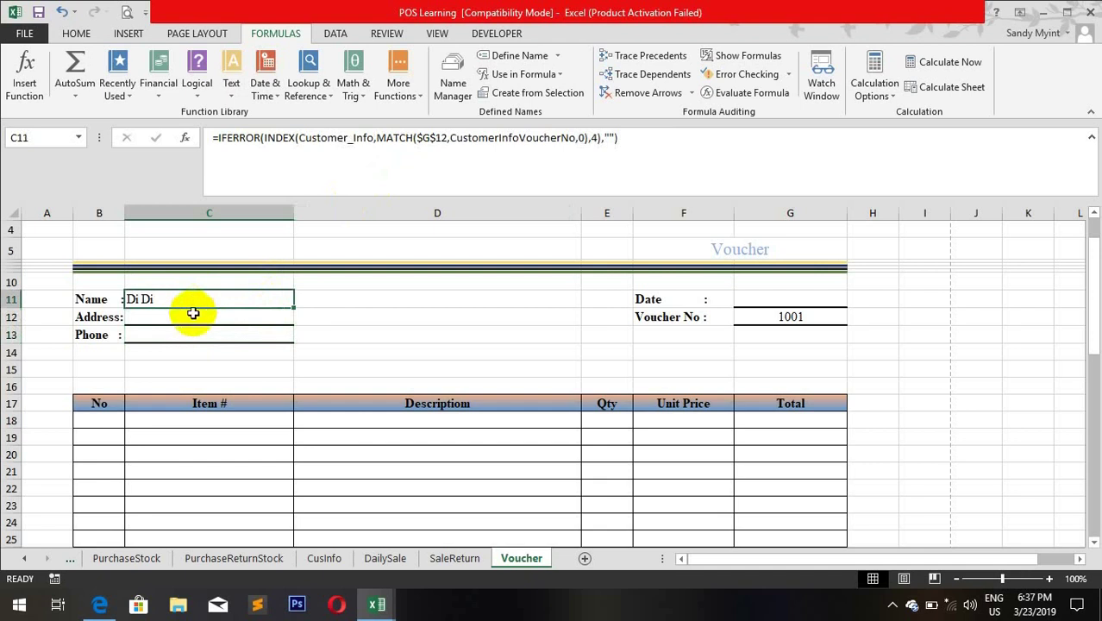
pyautogui.click(206, 315)
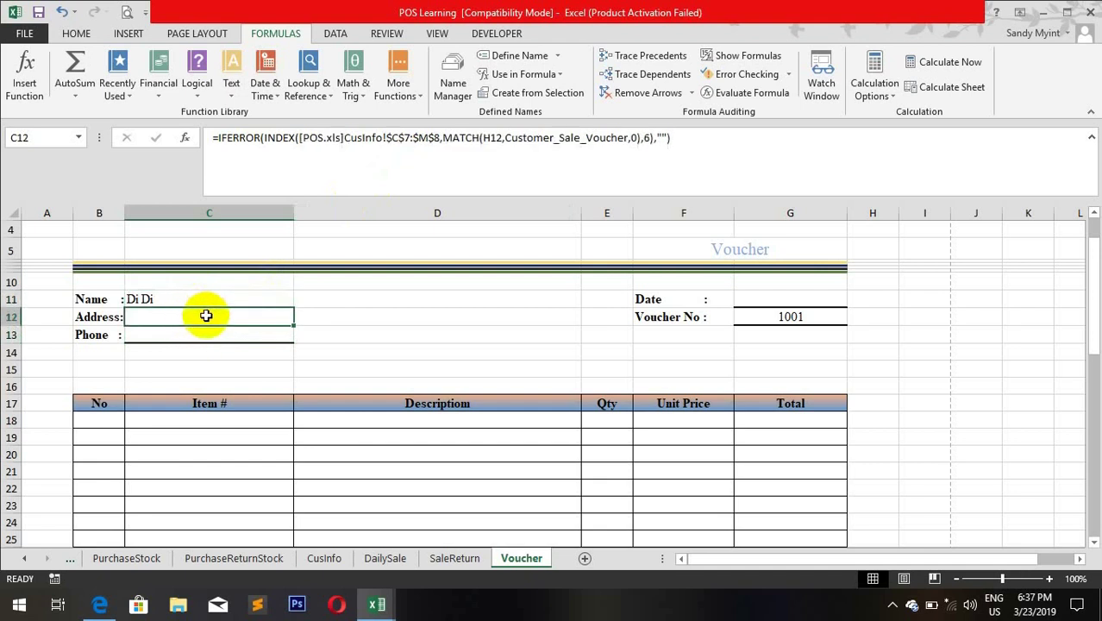
# Step: Delete the old lookup formulas from the Address cell C12 and the Phone cell C13
pyautogui.click(770, 142)
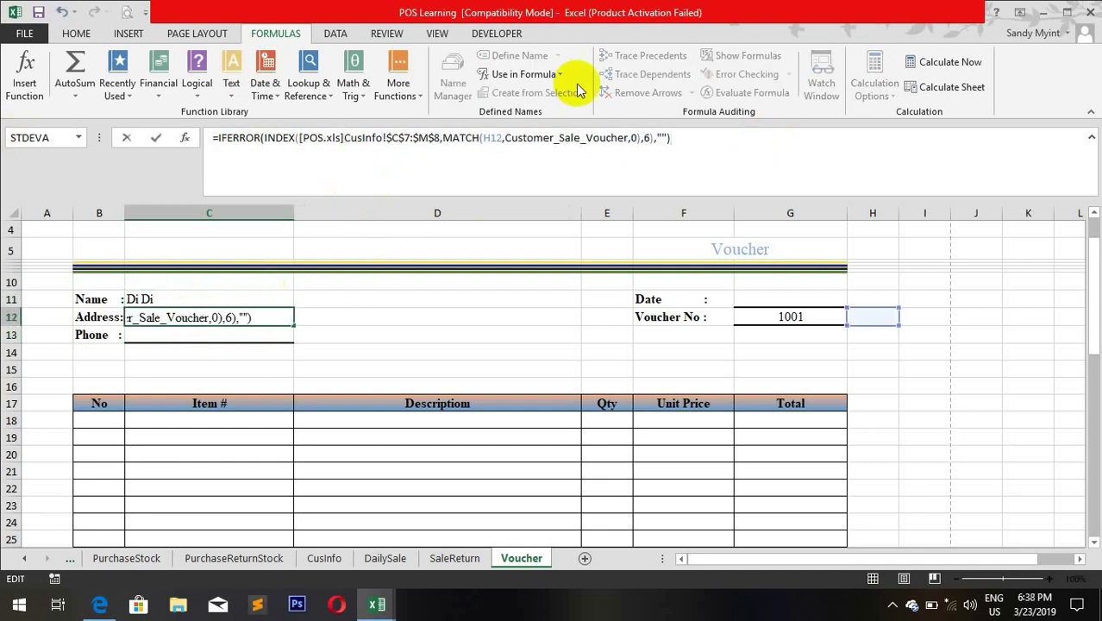
pyautogui.moveTo(725, 141); pyautogui.dragTo(5, 99)
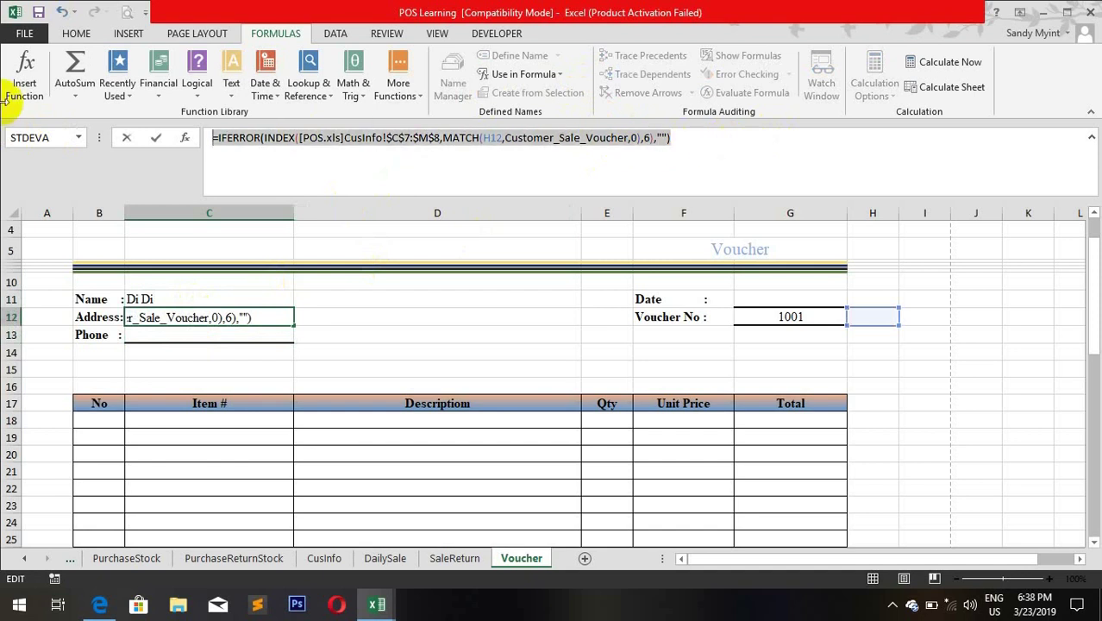
pyautogui.press('Delete')
pyautogui.hotkey('ctrl', 'Return')
pyautogui.click(168, 337)
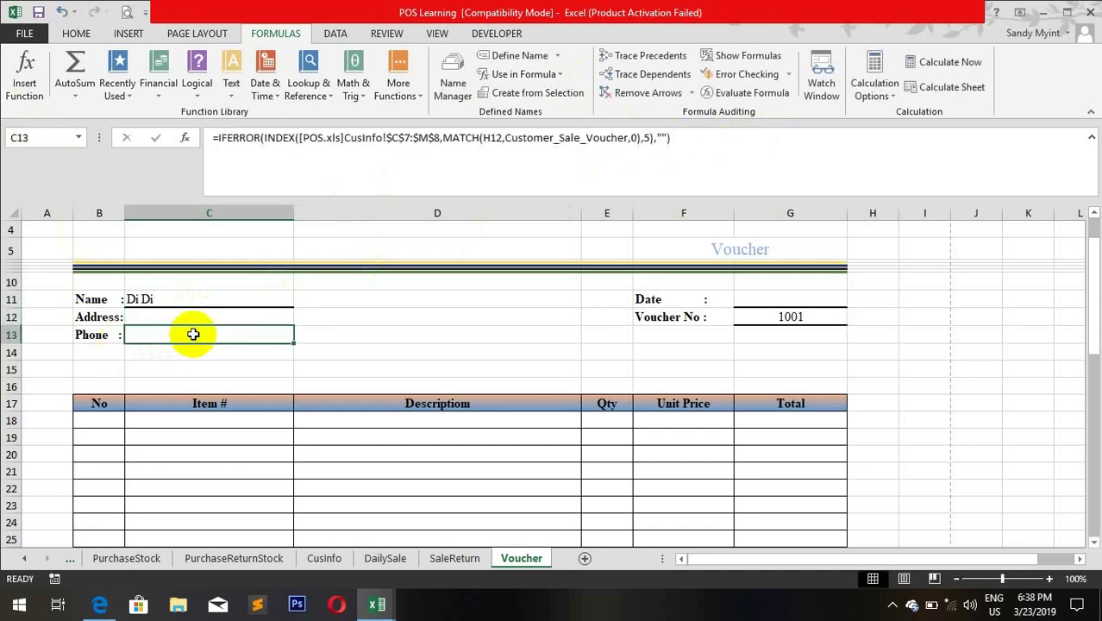
pyautogui.press('Delete')
# Step: Copy the Name formula from C11 into the Address cell C12 and set its column number to 5
pyautogui.click(216, 299)
pyautogui.moveTo(706, 148); pyautogui.dragTo(41, 127)
pyautogui.hotkey('ctrl', 'c')
pyautogui.press('Return')
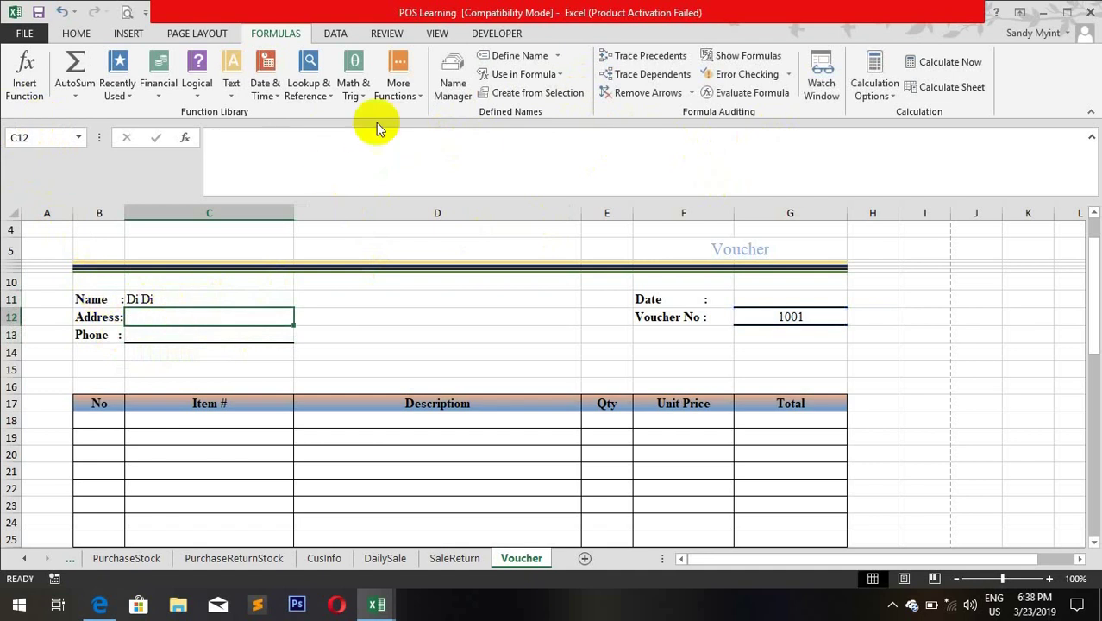
pyautogui.click(353, 155)
pyautogui.hotkey('ctrl', 'v')
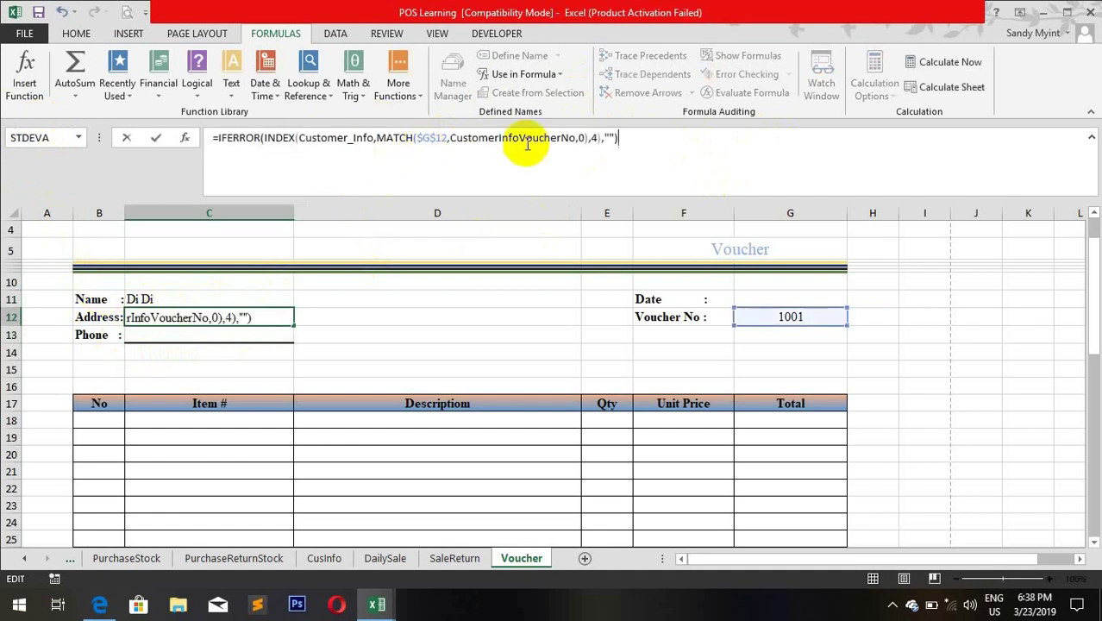
pyautogui.click(599, 141)
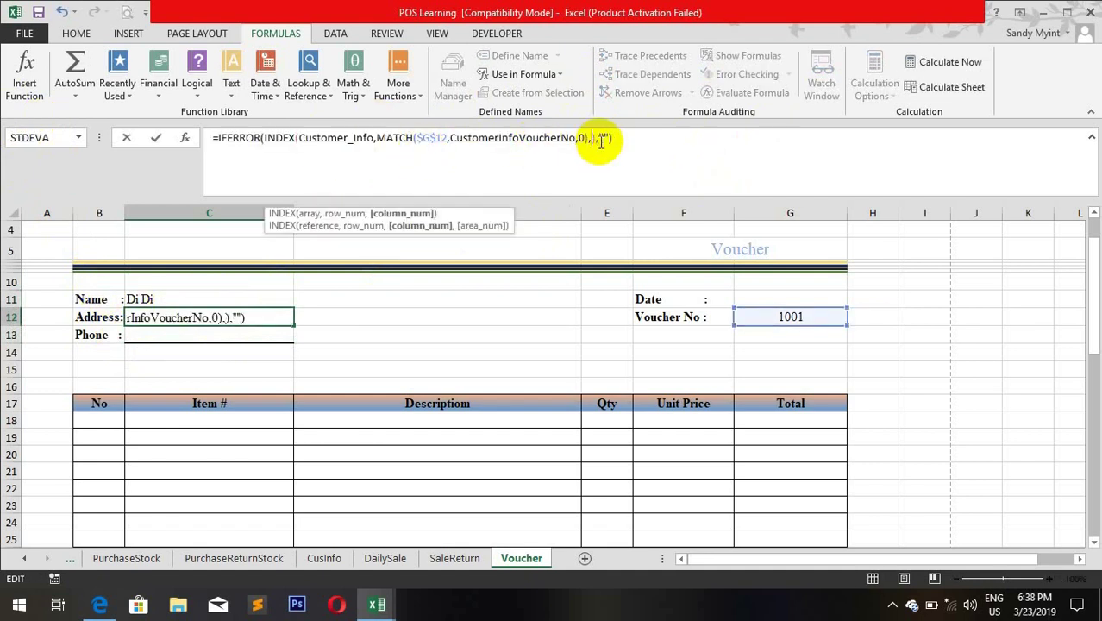
pyautogui.press('Return')
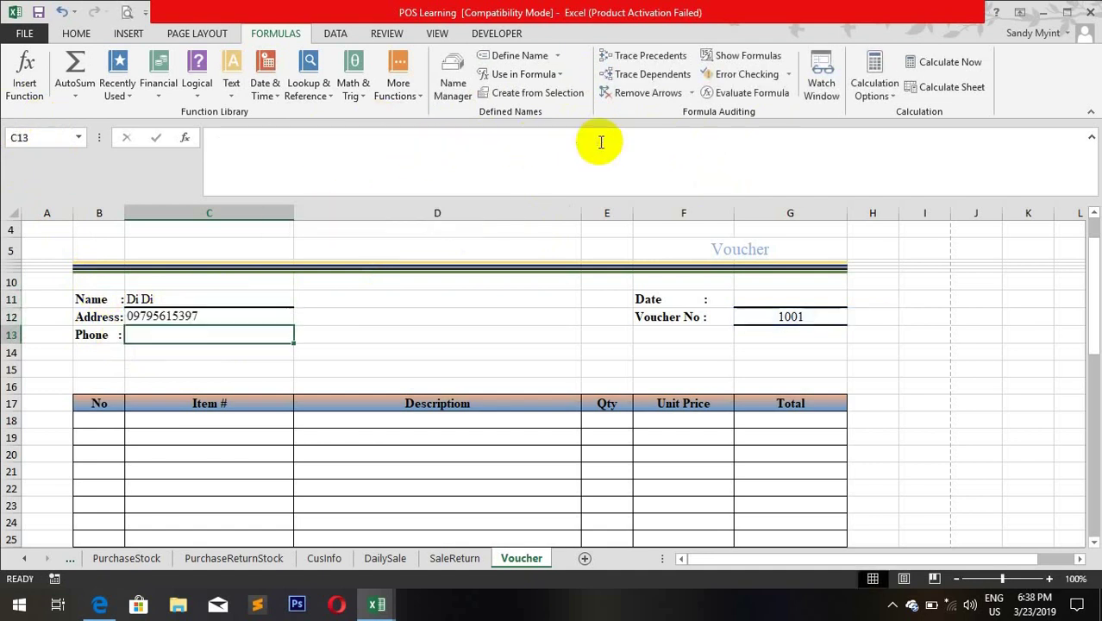
# Step: Examine the CusInfo table's column order from Customer Name to Customer Address to find the address column's position
pyautogui.click(184, 315)
pyautogui.click(372, 556)
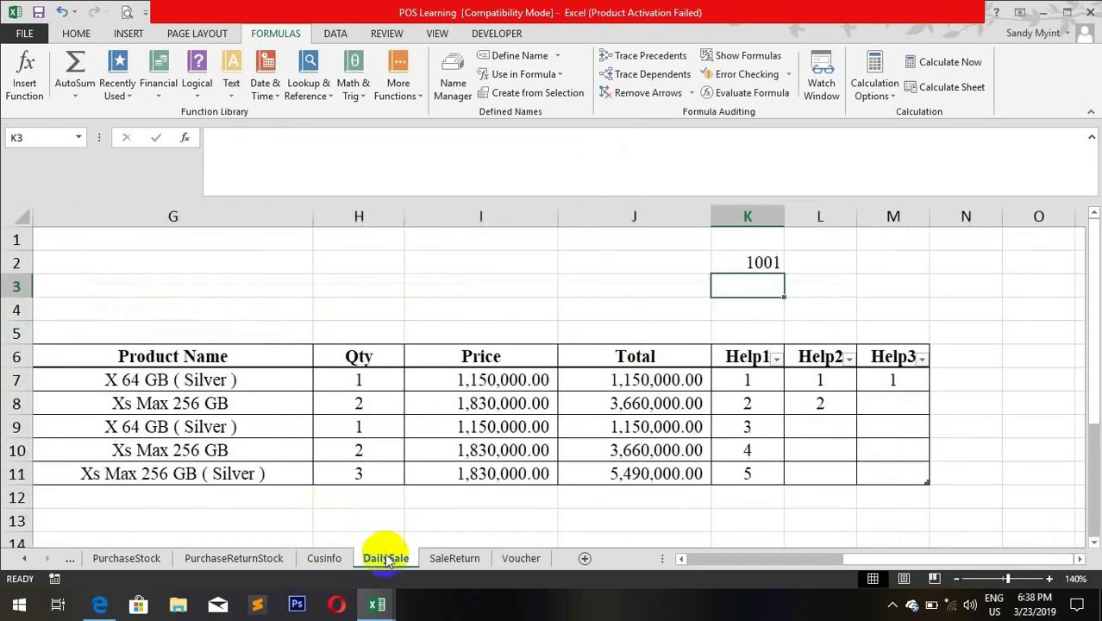
pyautogui.click(352, 376)
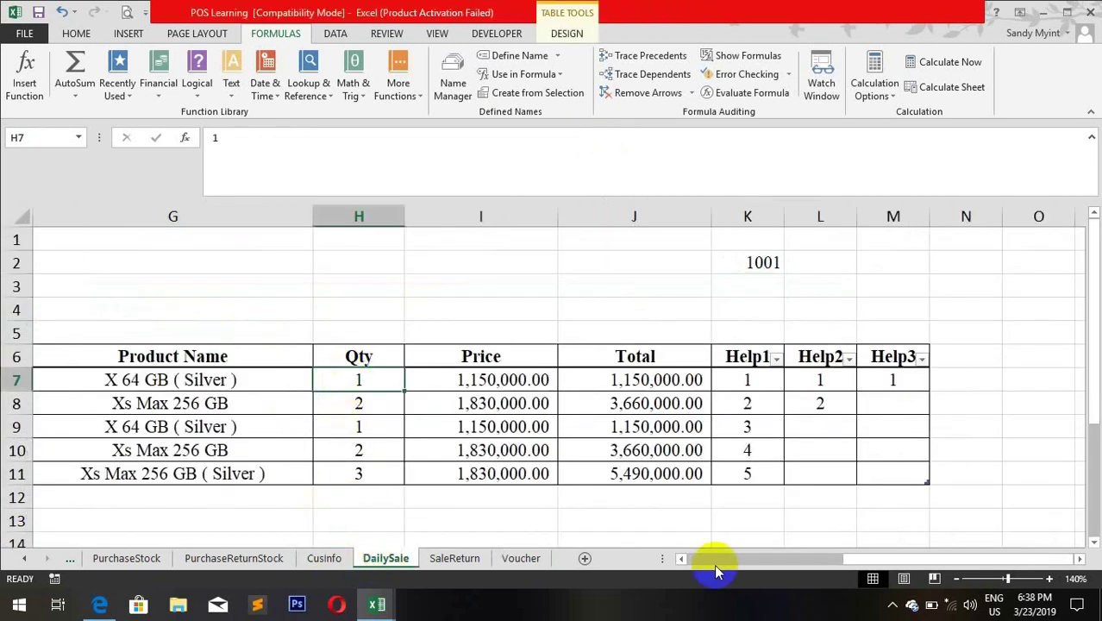
pyautogui.click(323, 557)
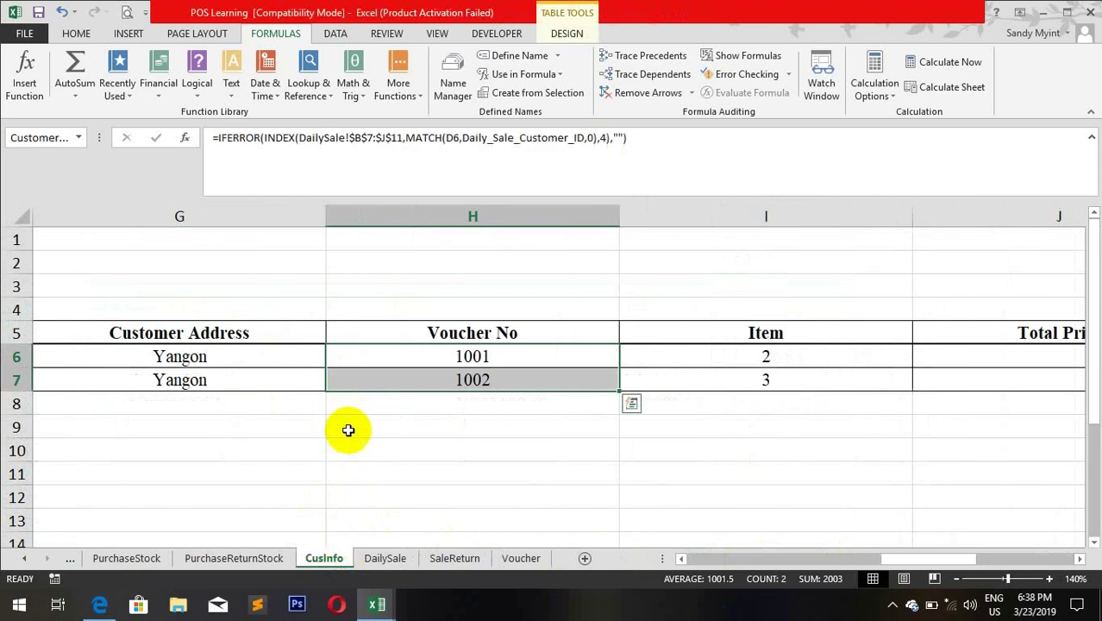
pyautogui.press('Left')
pyautogui.press('Left')
pyautogui.press('Left')
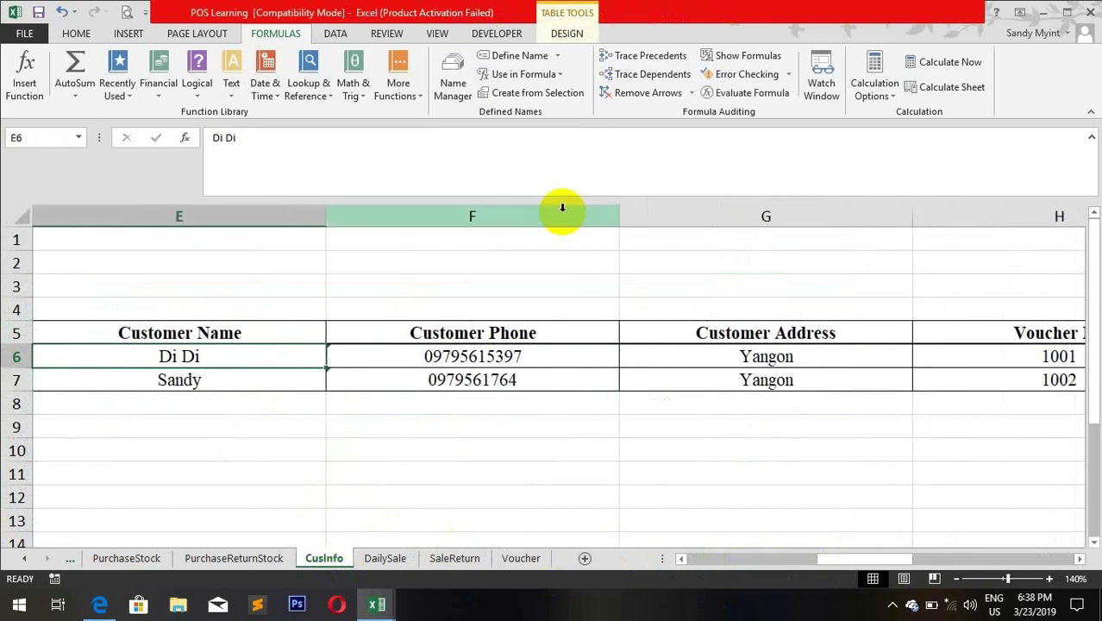
pyautogui.press('Right')
pyautogui.press('Right')
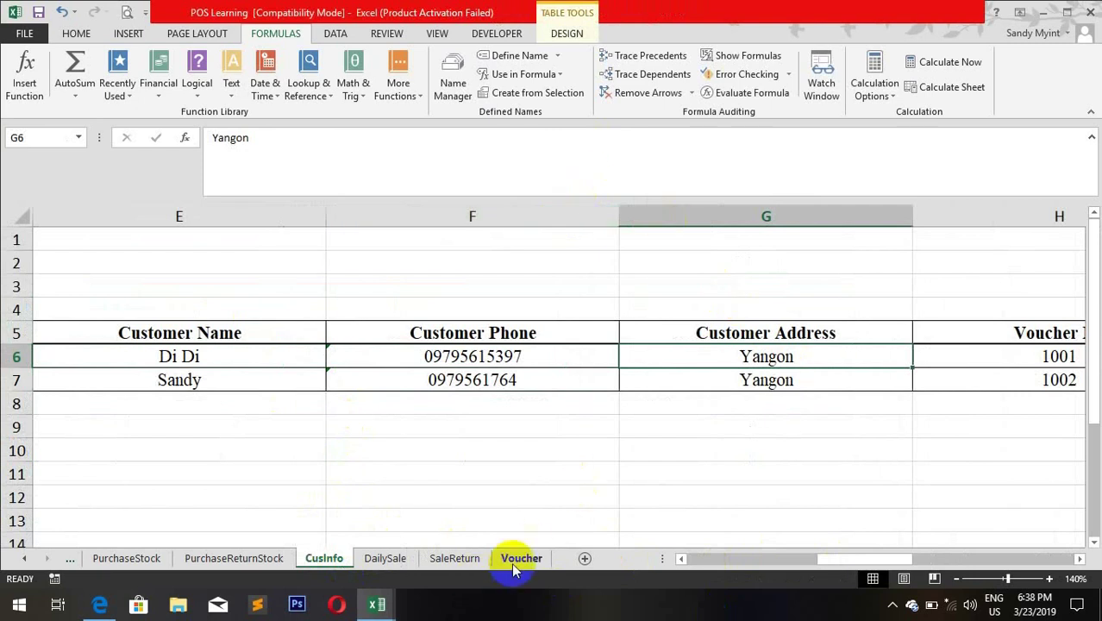
pyautogui.click(473, 562)
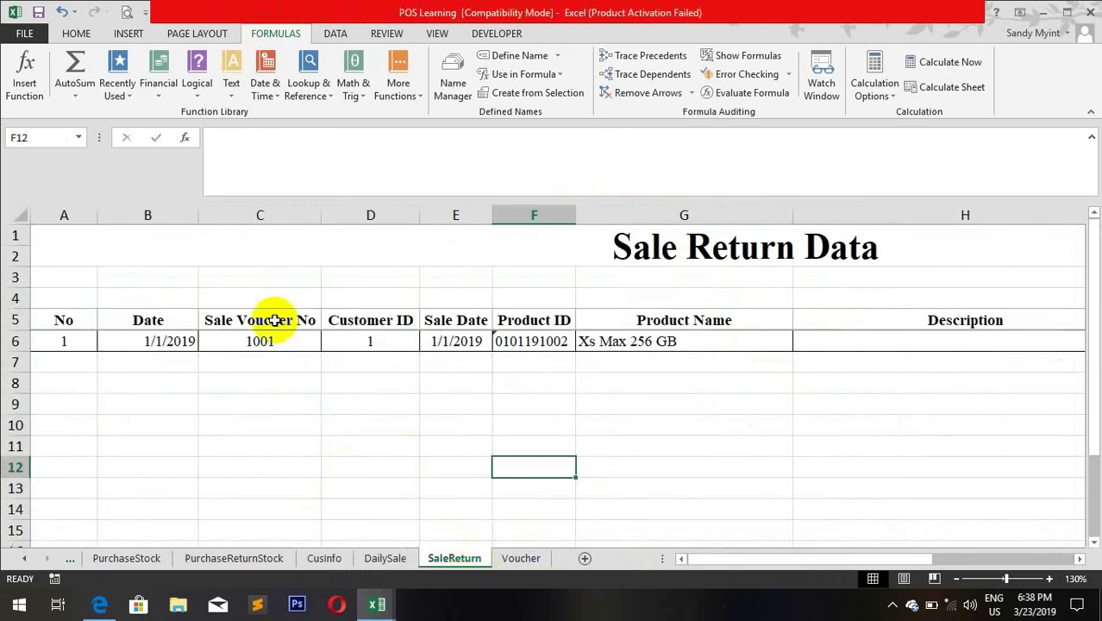
# Step: Set the INDEX column number in the Address formula in C12 of the Voucher sheet to 6
pyautogui.click(528, 562)
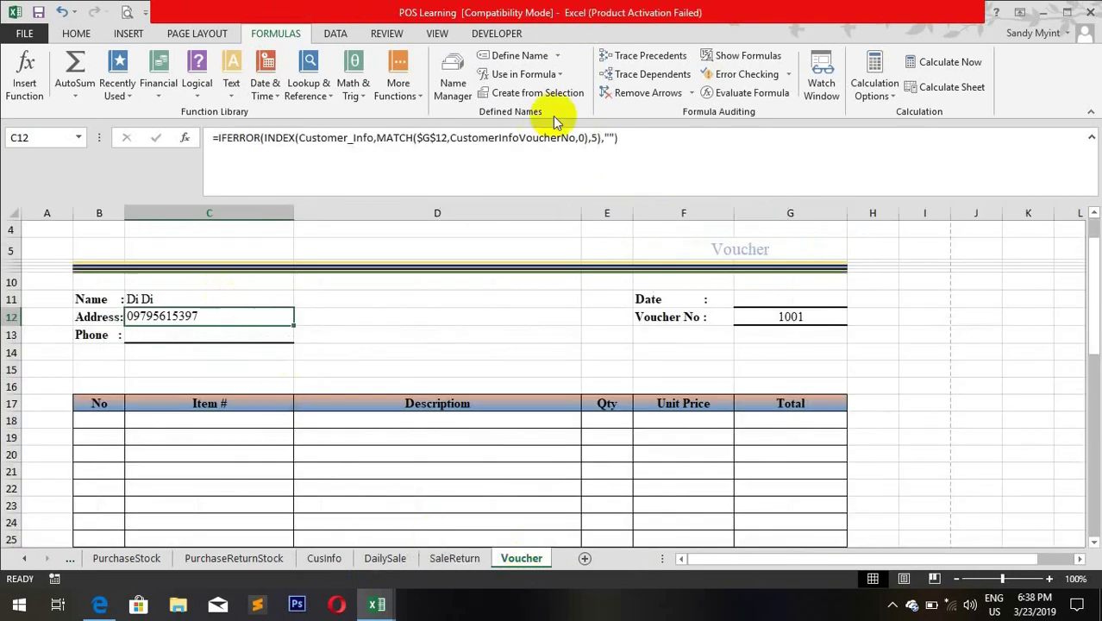
pyautogui.click(598, 138)
pyautogui.press('BackSpace')
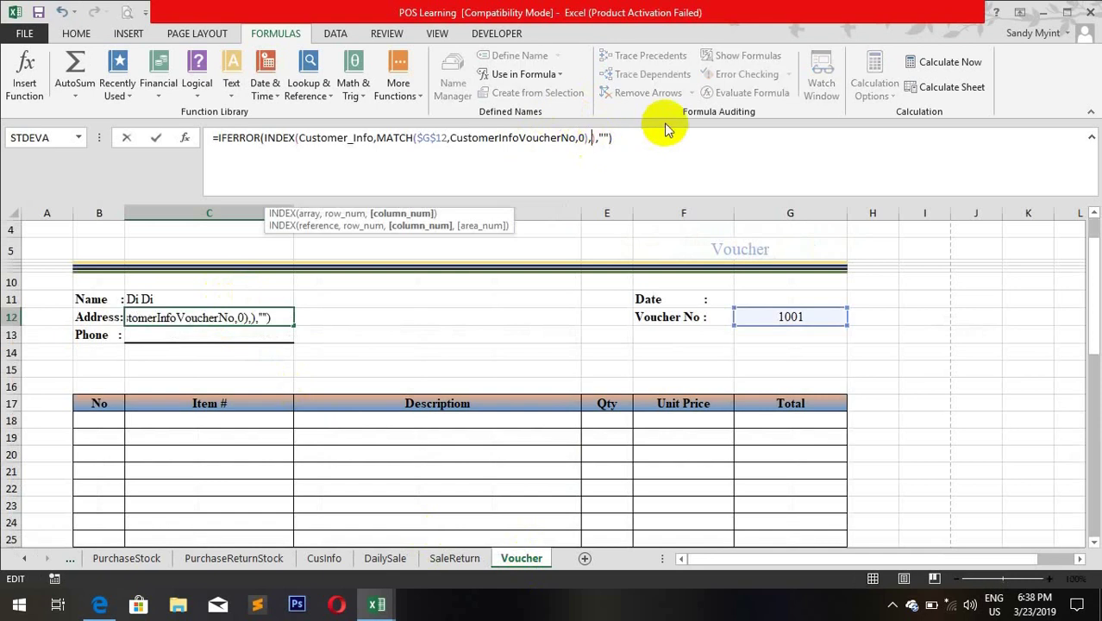
pyautogui.write('6')
pyautogui.press('Return')
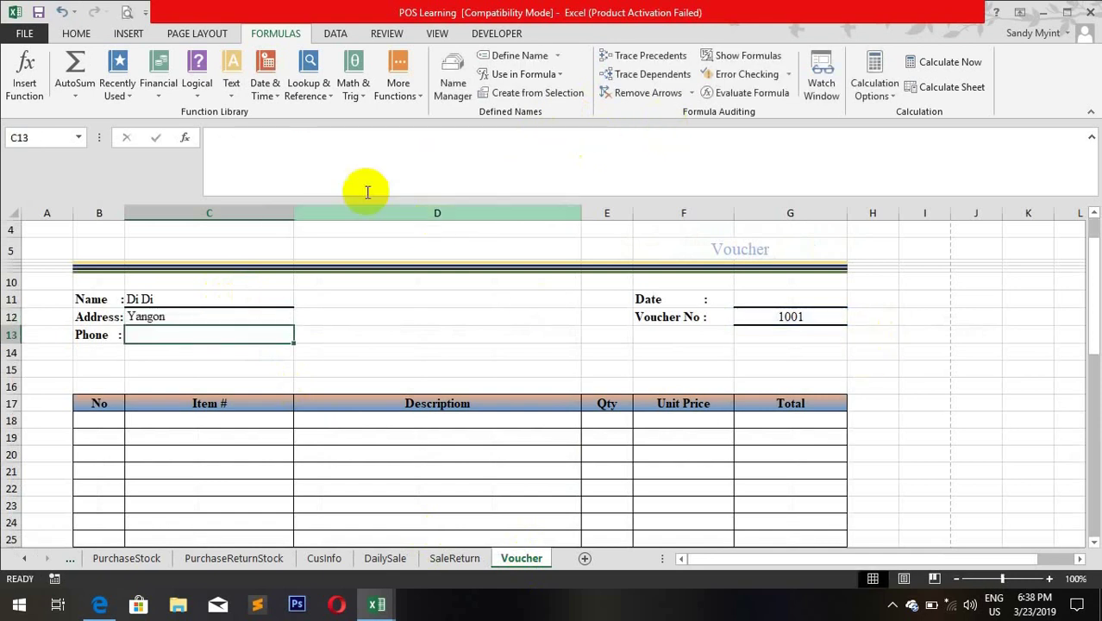
# Step: Copy the IFERROR/INDEX/MATCH formula into the Phone cell C13 and set its column number to 5, then check the customer lookup formulas
pyautogui.click(338, 162)
pyautogui.write('=IFERROR(INDEX(Customer_Info,MATCH($G$12,CustomerInfoVoucherNo,0),4,"")')
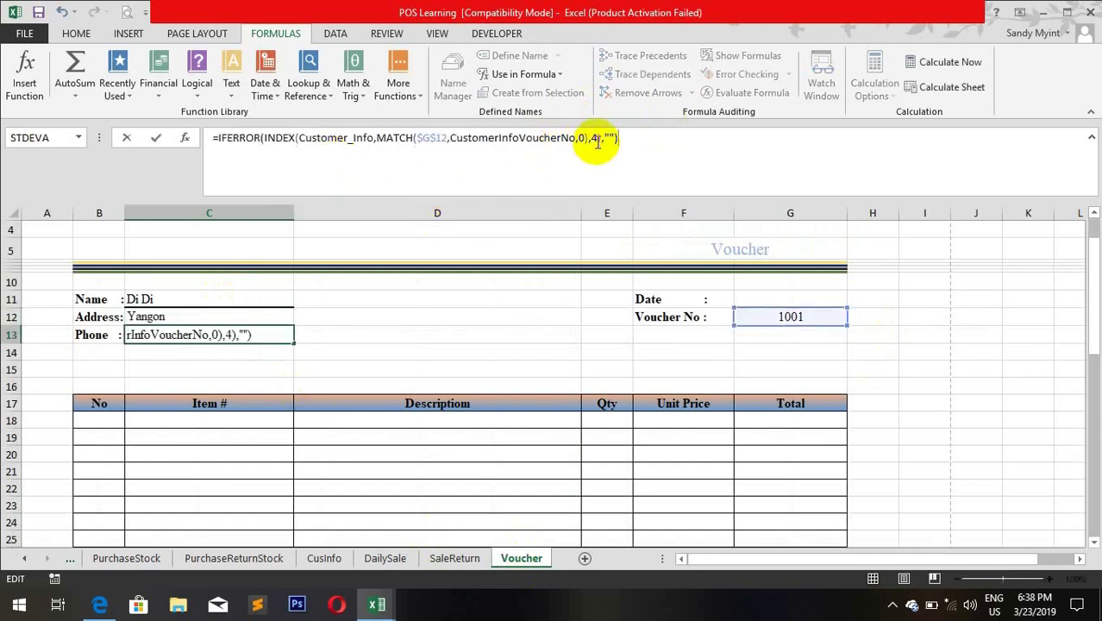
pyautogui.click(597, 139)
pyautogui.press('Return')
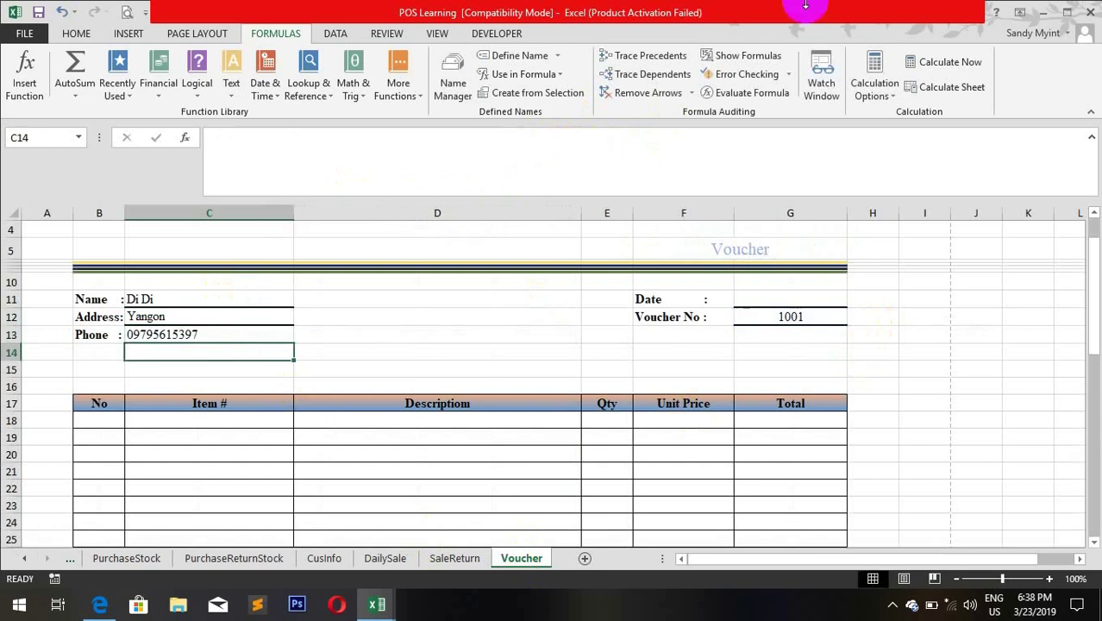
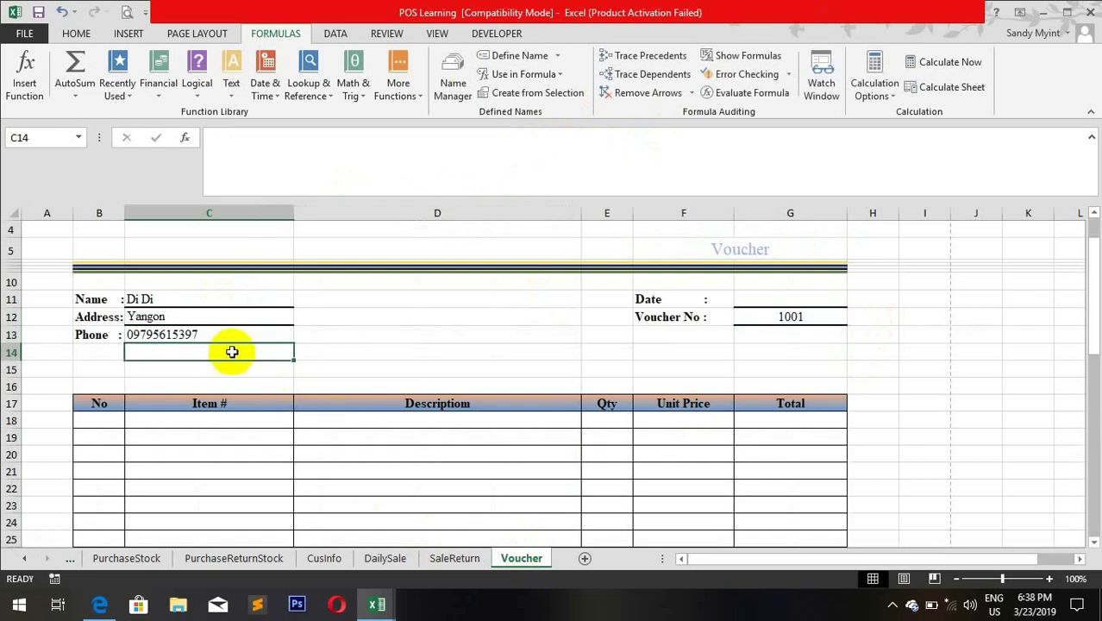
pyautogui.click(208, 295)
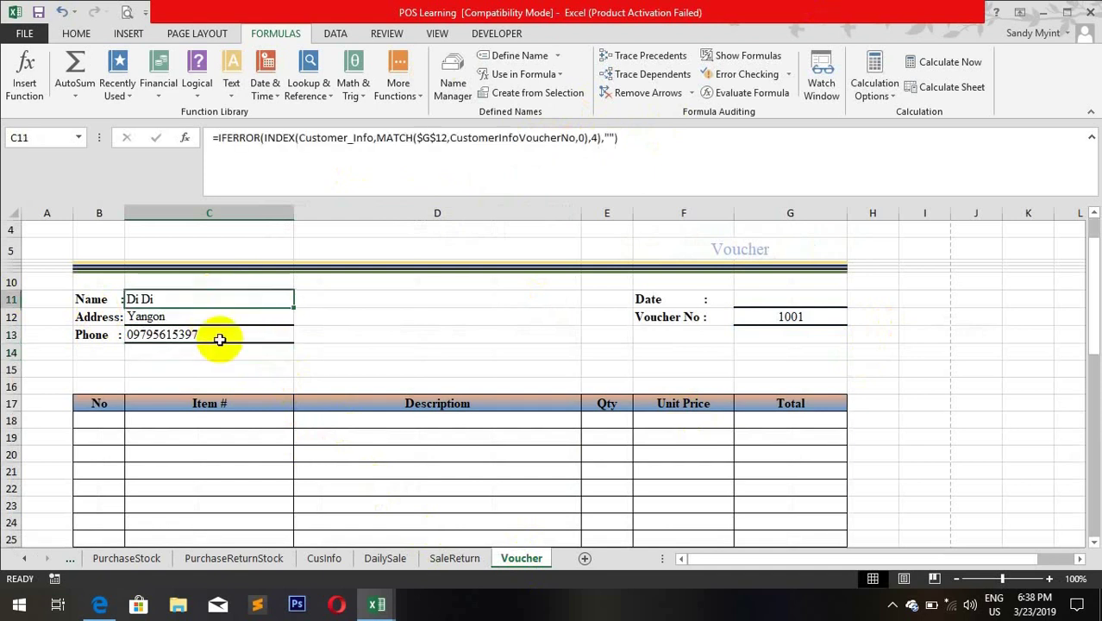
pyautogui.click(226, 319)
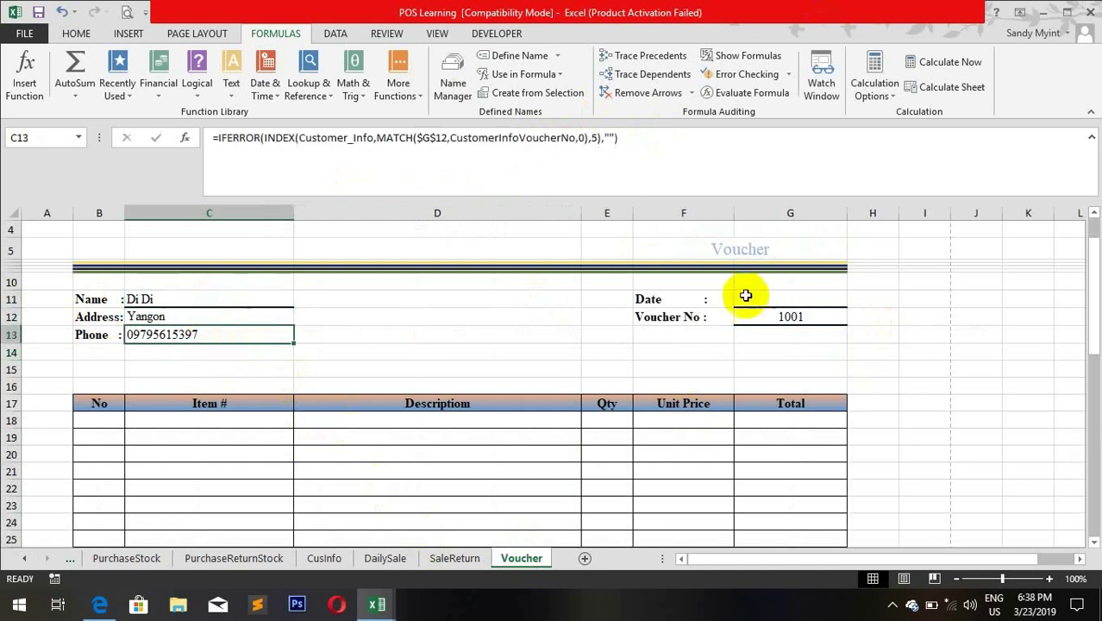
# Step: Check which range on the DailySale sheet the defined name DaliySaleVoucherNo refers to
pyautogui.click(805, 295)
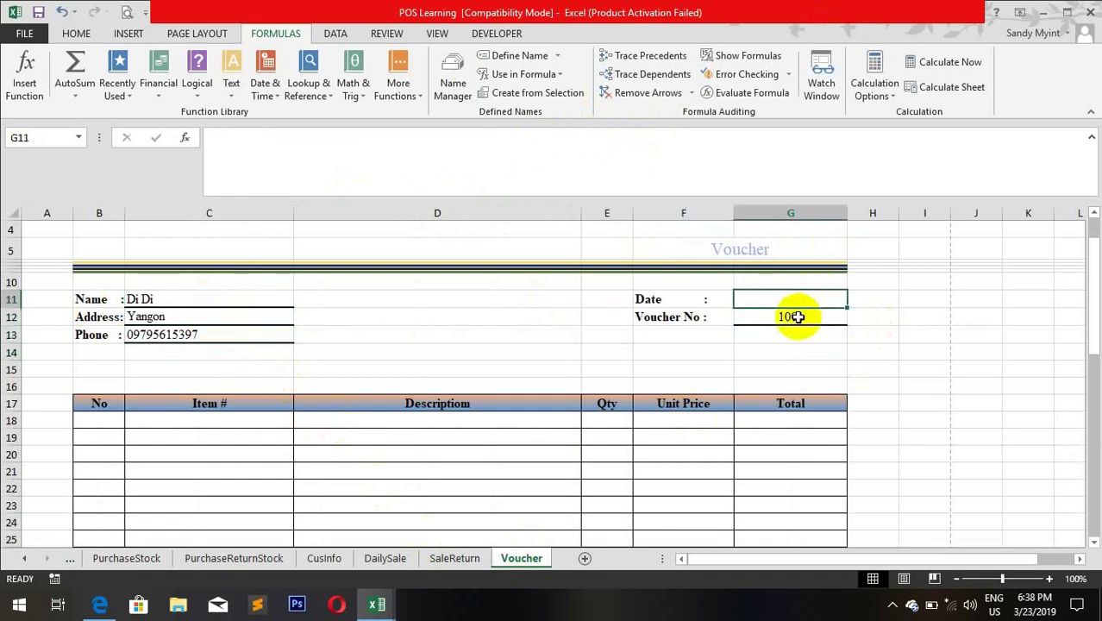
pyautogui.click(394, 559)
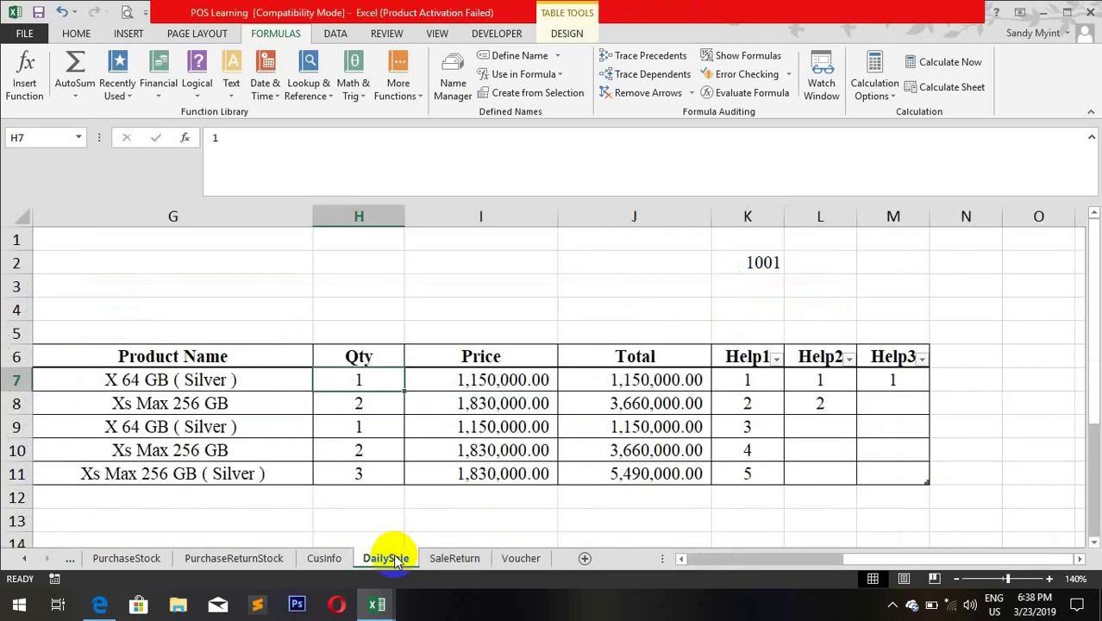
pyautogui.moveTo(903, 558); pyautogui.dragTo(721, 574)
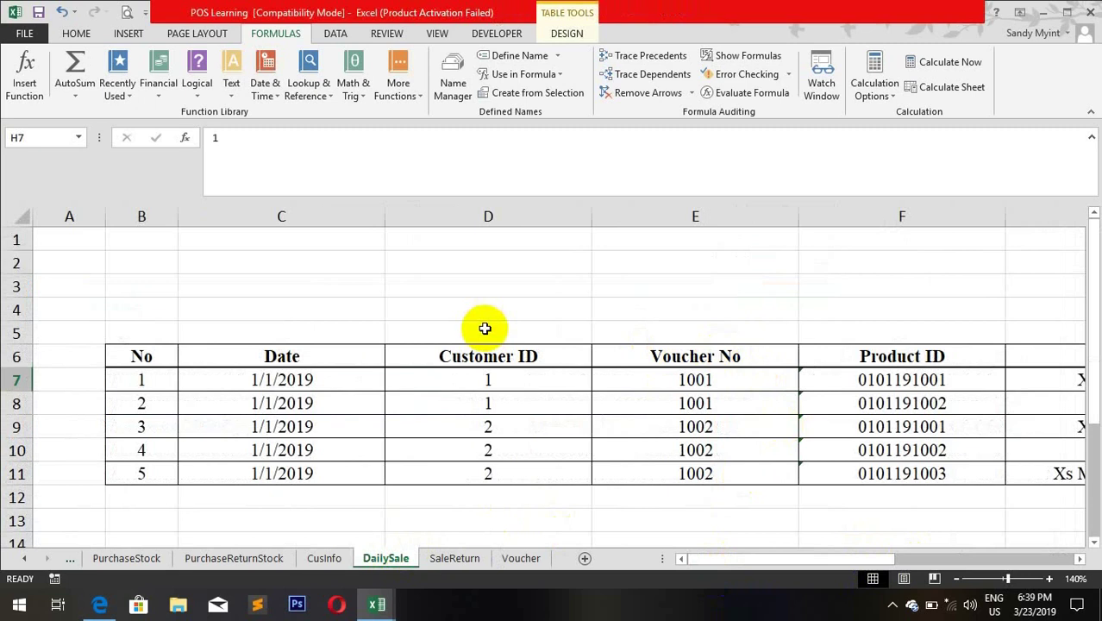
pyautogui.hscroll(2, 462, 74)
pyautogui.click(462, 73)
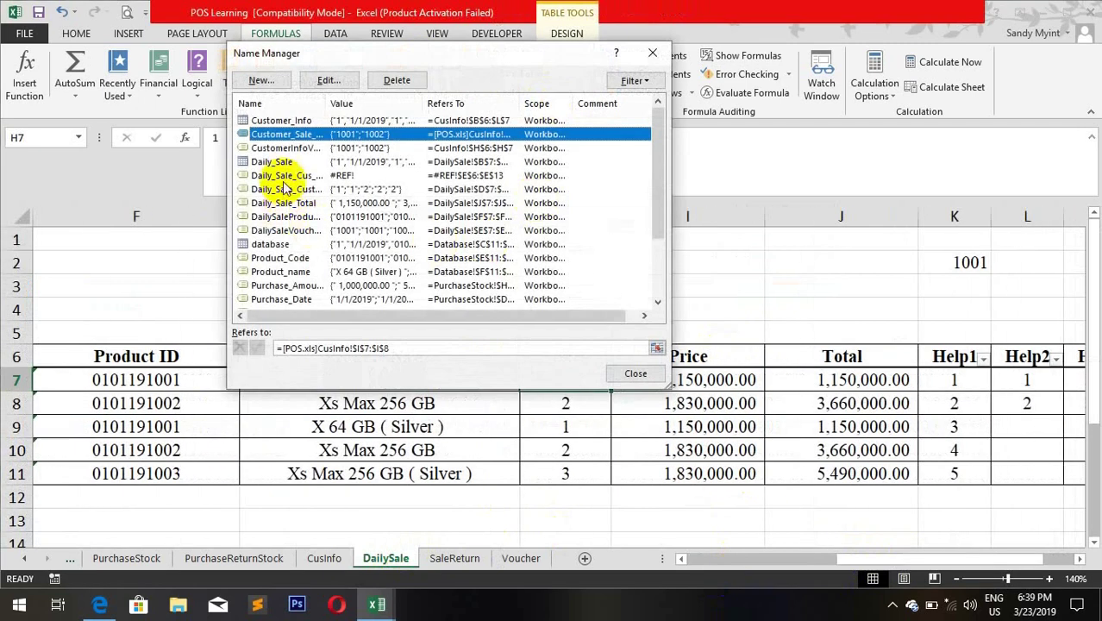
pyautogui.doubleClick(308, 232)
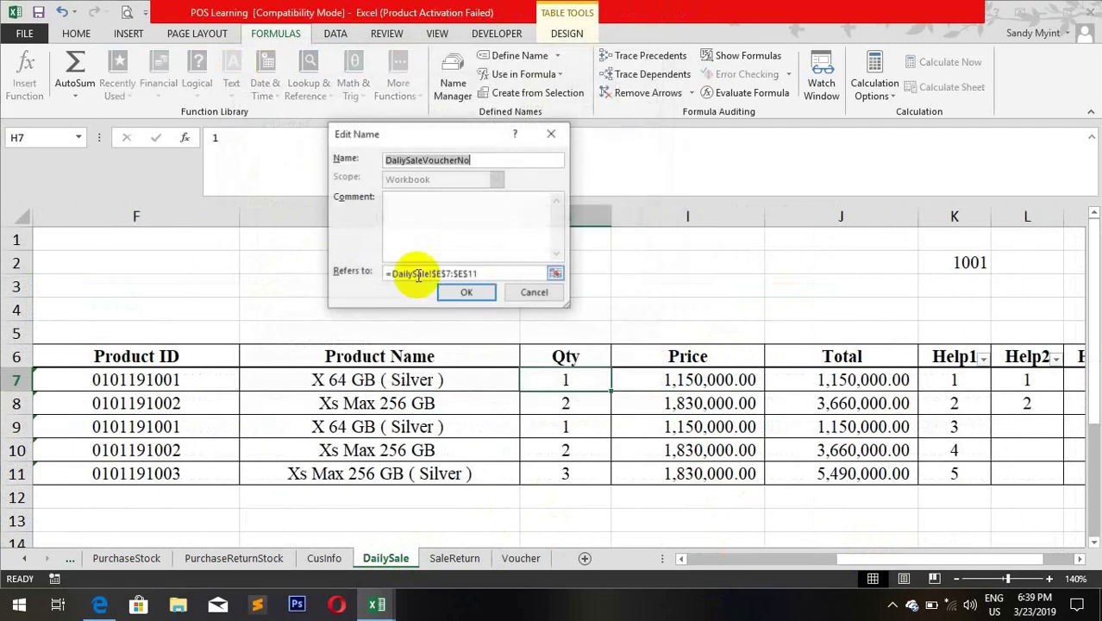
pyautogui.click(481, 275)
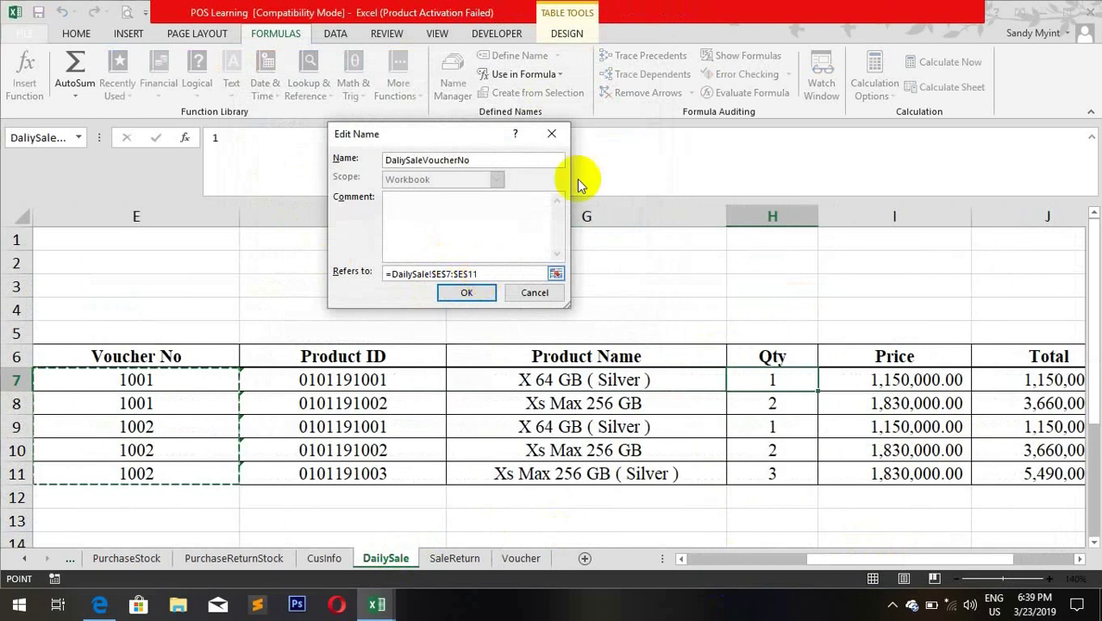
pyautogui.click(552, 134)
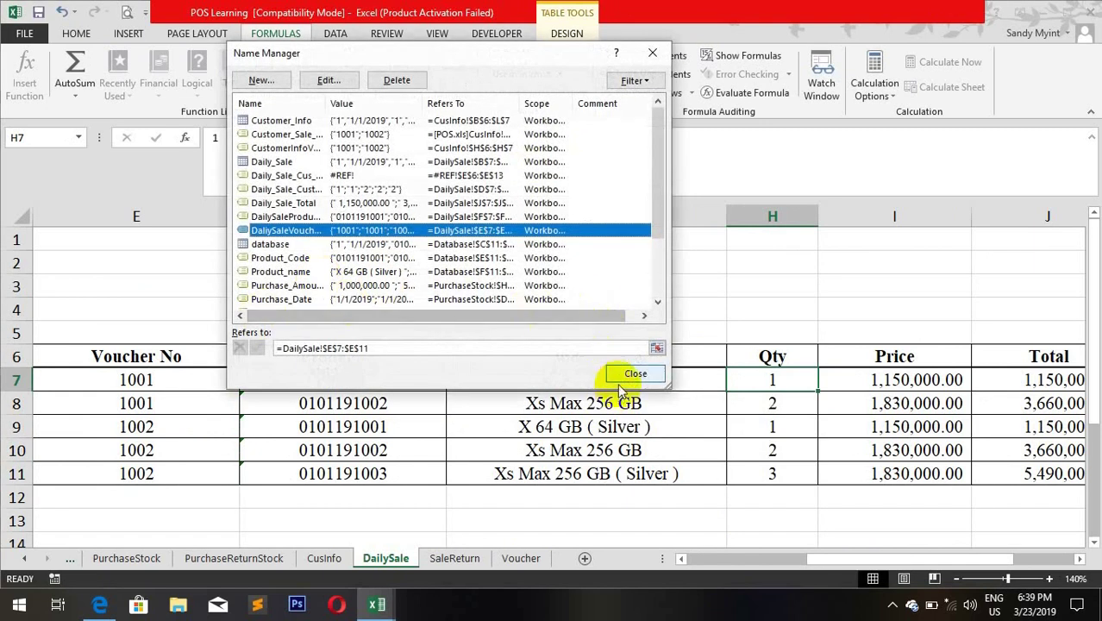
pyautogui.click(632, 371)
# Step: Examine the DailySale header order to find the Date column's position, and return to the Voucher sheet
pyautogui.click(219, 358)
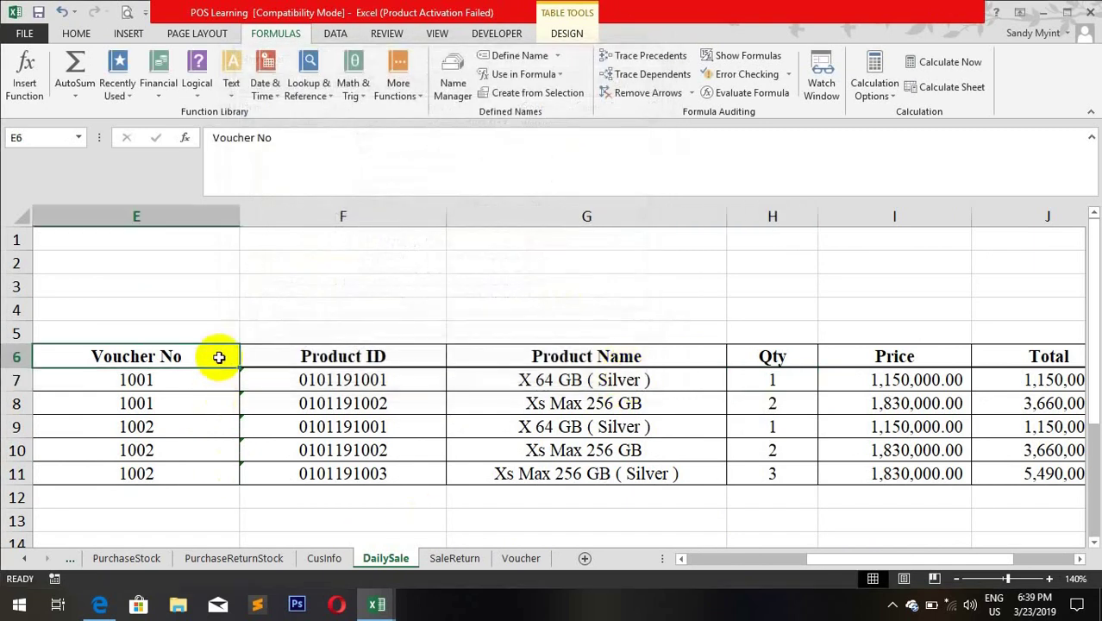
pyautogui.press('Left')
pyautogui.press('Left')
pyautogui.press('Left')
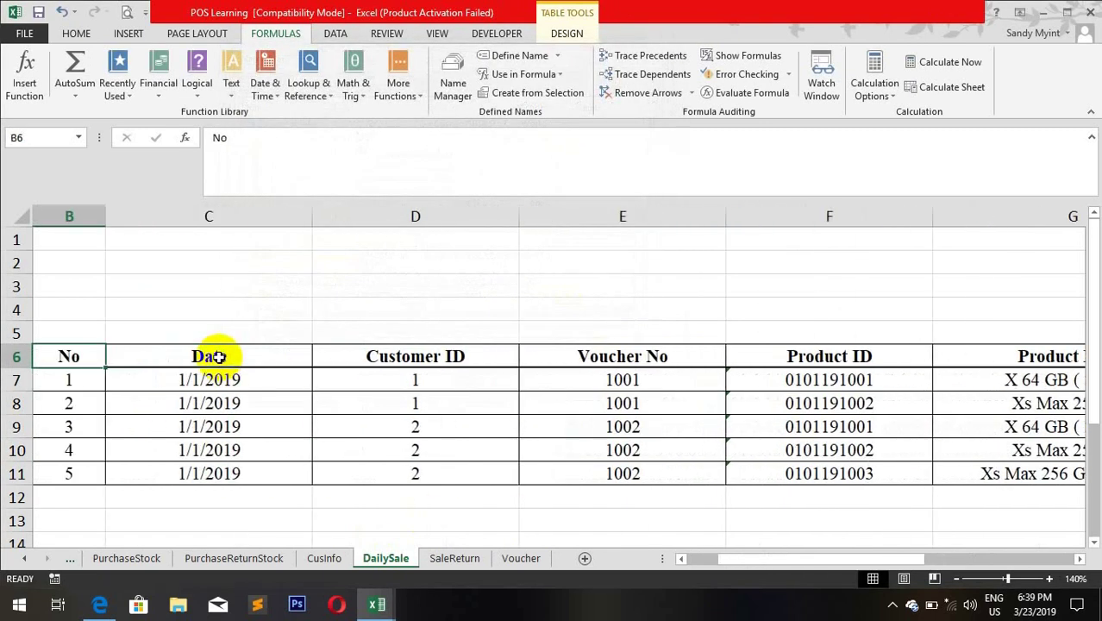
pyautogui.press('Right')
pyautogui.click(523, 559)
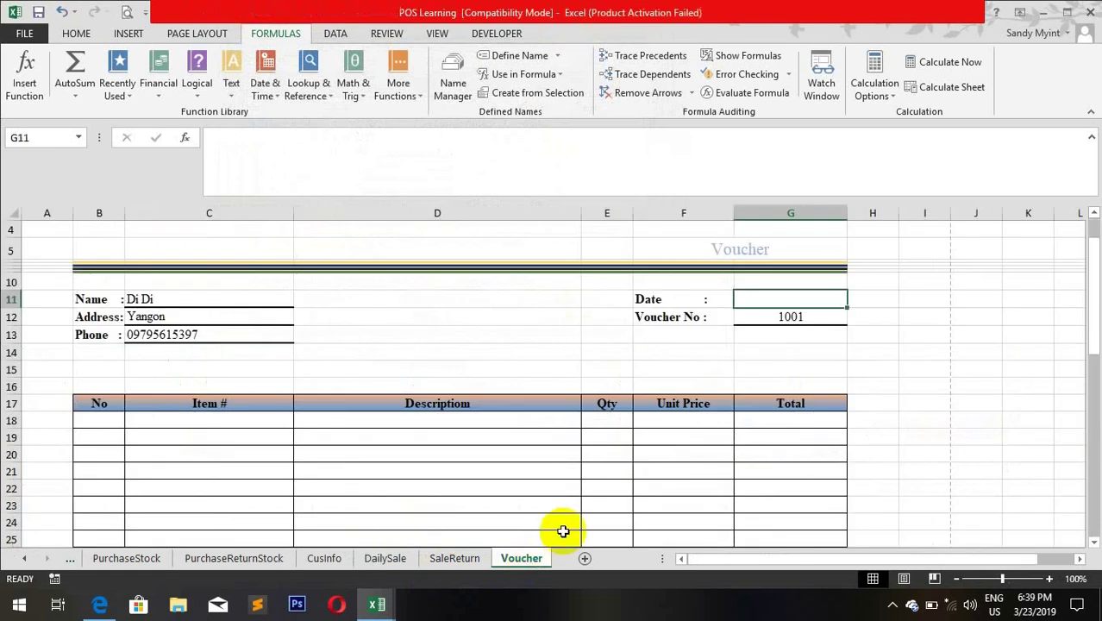
pyautogui.write('=in')
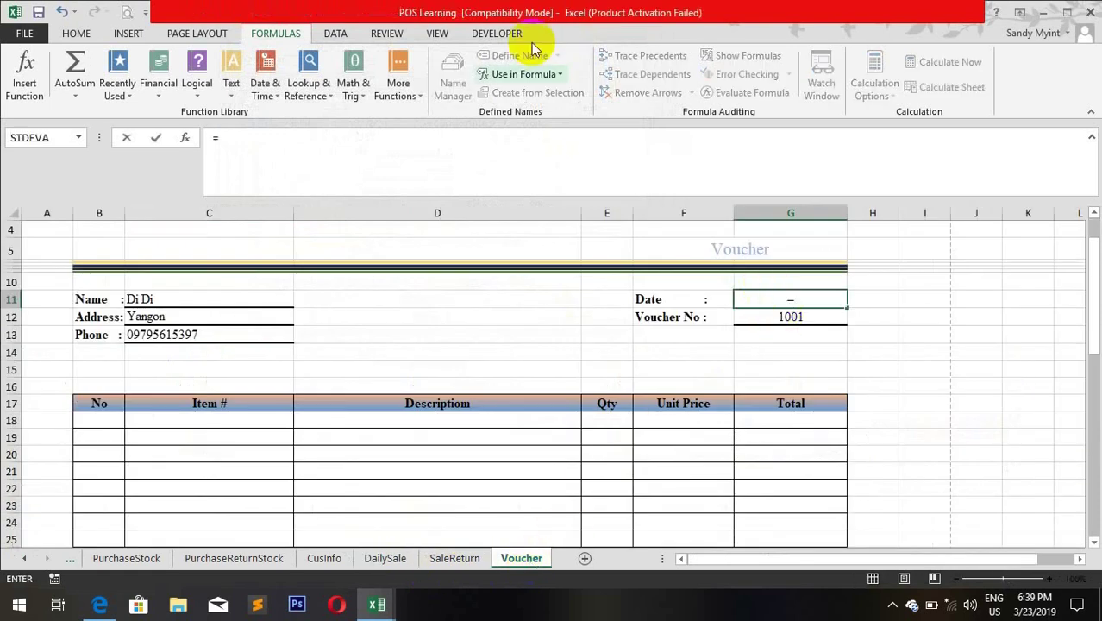
pyautogui.press('BackSpace')
pyautogui.press('BackSpace')
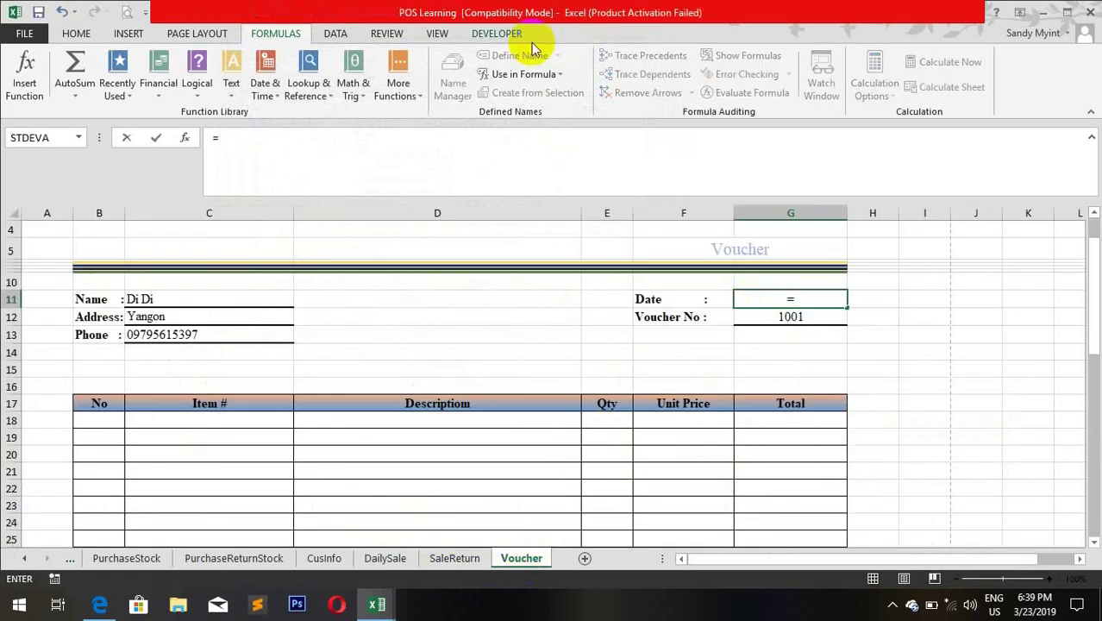
pyautogui.write('ifer')
pyautogui.press('Tab')
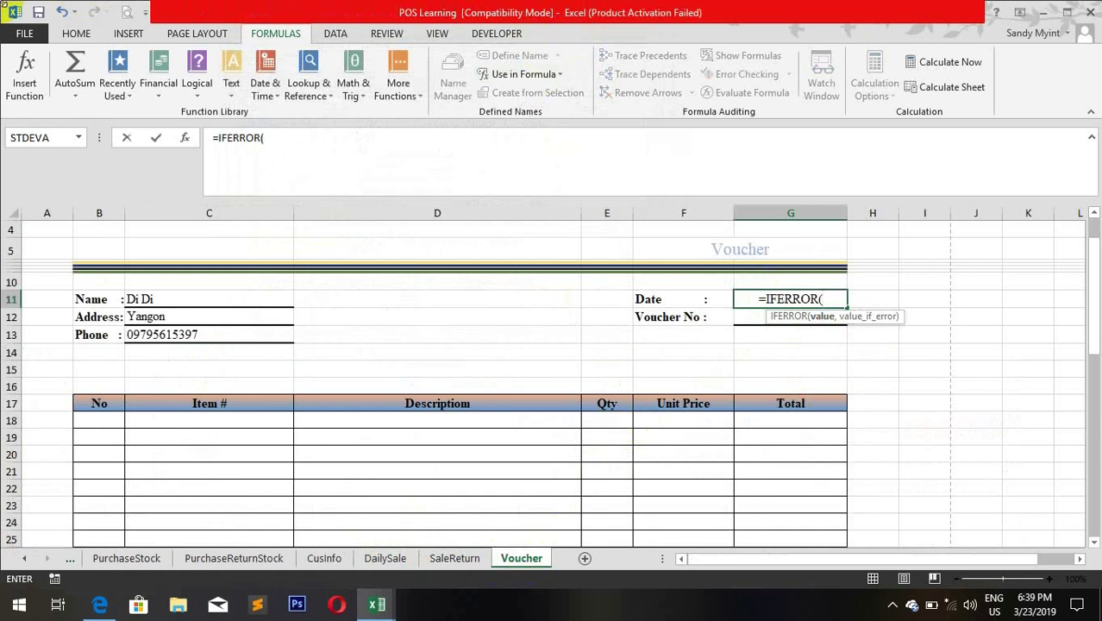
pyautogui.write('in')
pyautogui.press('Tab')
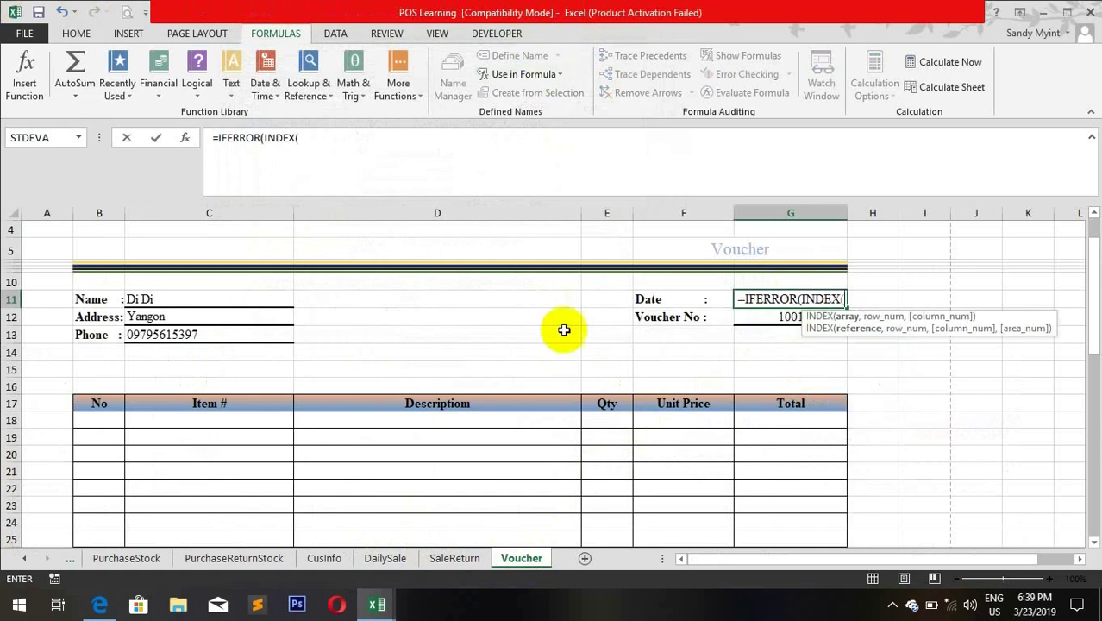
pyautogui.press('BackSpace')
pyautogui.press('BackSpace')
pyautogui.press('BackSpace')
pyautogui.press('BackSpace')
pyautogui.press('BackSpace')
pyautogui.press('BackSpace')
pyautogui.press('BackSpace')
pyautogui.press('BackSpace')
pyautogui.press('BackSpace')
pyautogui.press('BackSpace')
pyautogui.press('BackSpace')
pyautogui.press('Escape')
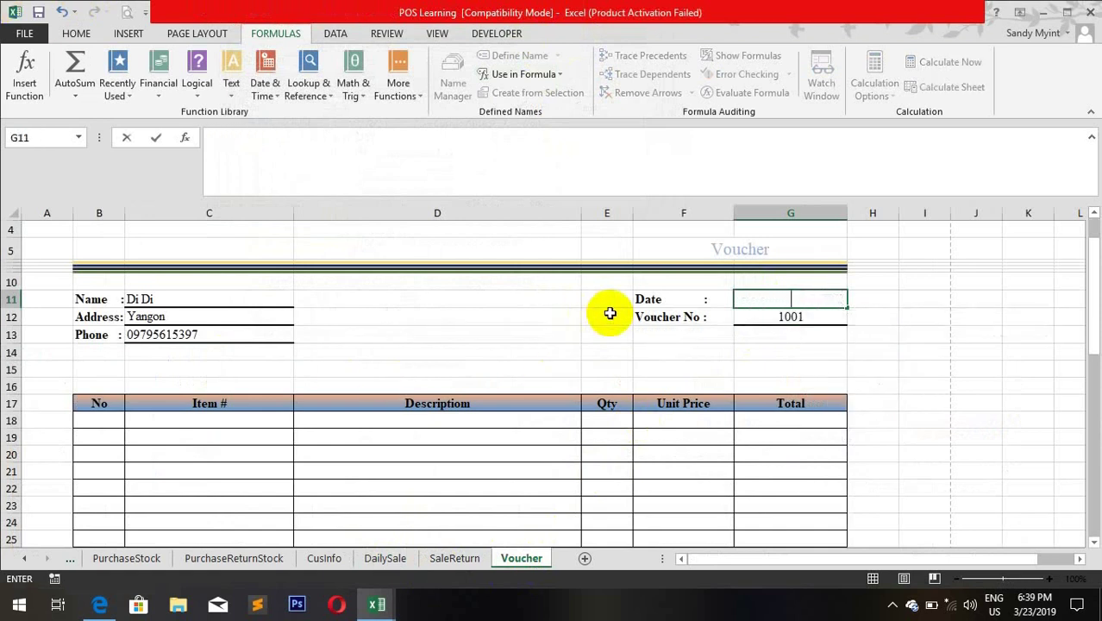
# Step: Start an IFERROR formula with a nested INDEX in the Date cell G11, using Daily_Sale as the array
pyautogui.click(975, 453)
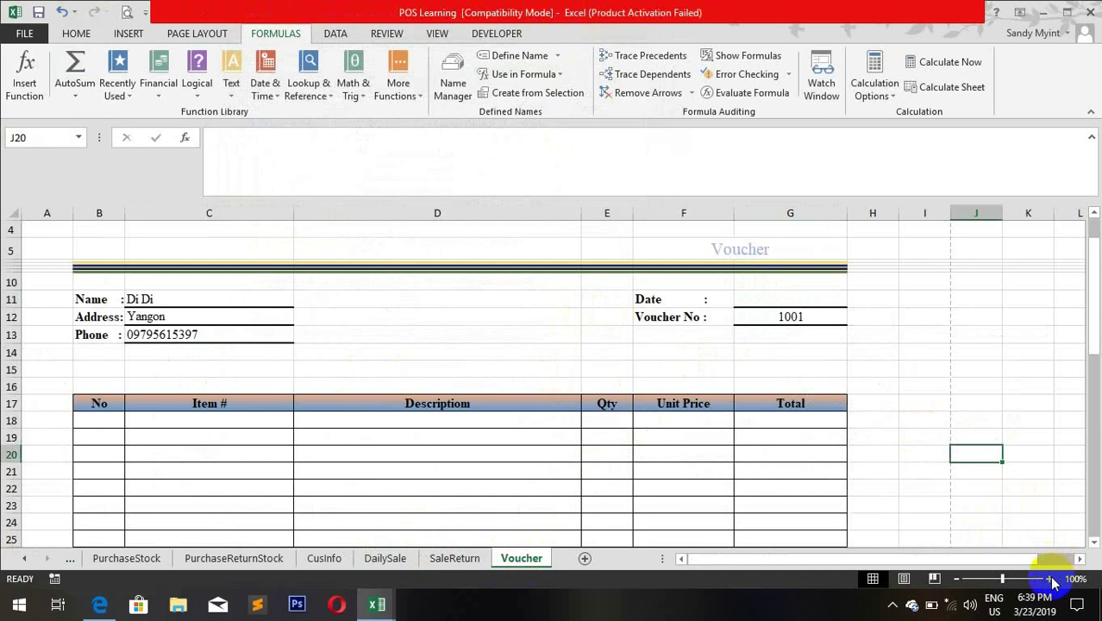
pyautogui.click(1051, 578)
pyautogui.click(1051, 579)
pyautogui.click(1050, 578)
pyautogui.scroll(3, 714, 414)
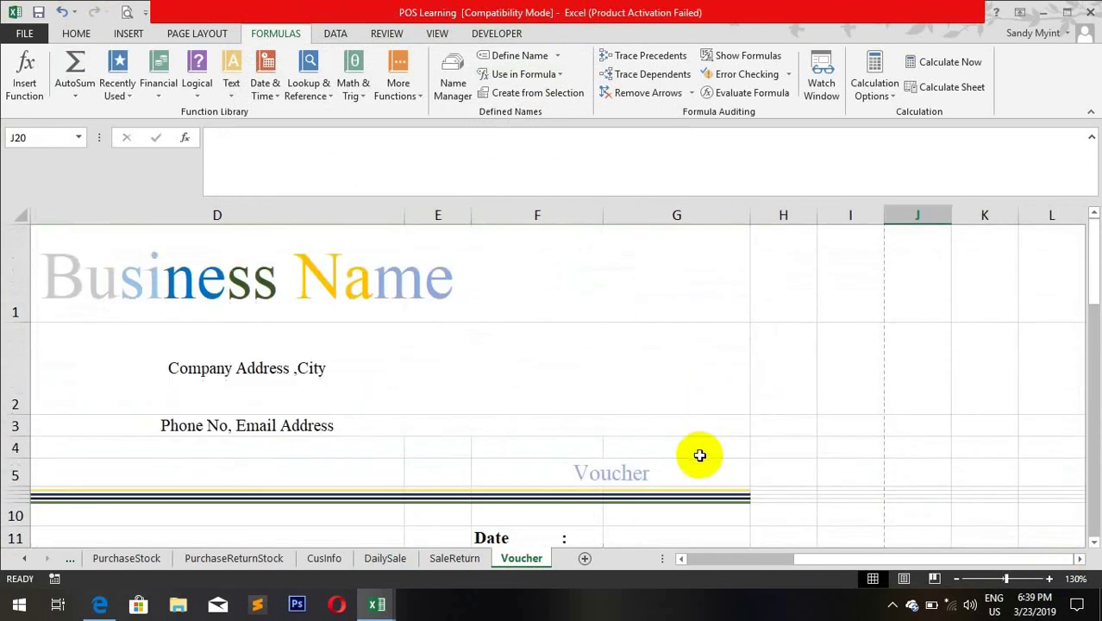
pyautogui.scroll(-3, 700, 455)
pyautogui.click(692, 324)
pyautogui.write('=')
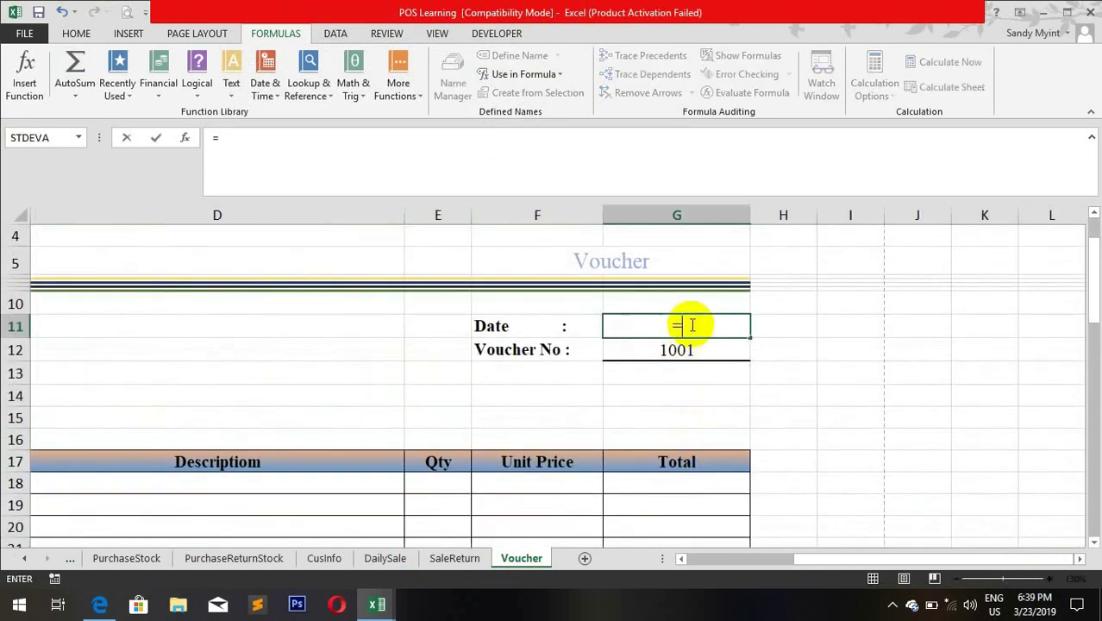
pyautogui.write('iferr')
pyautogui.press('Tab')
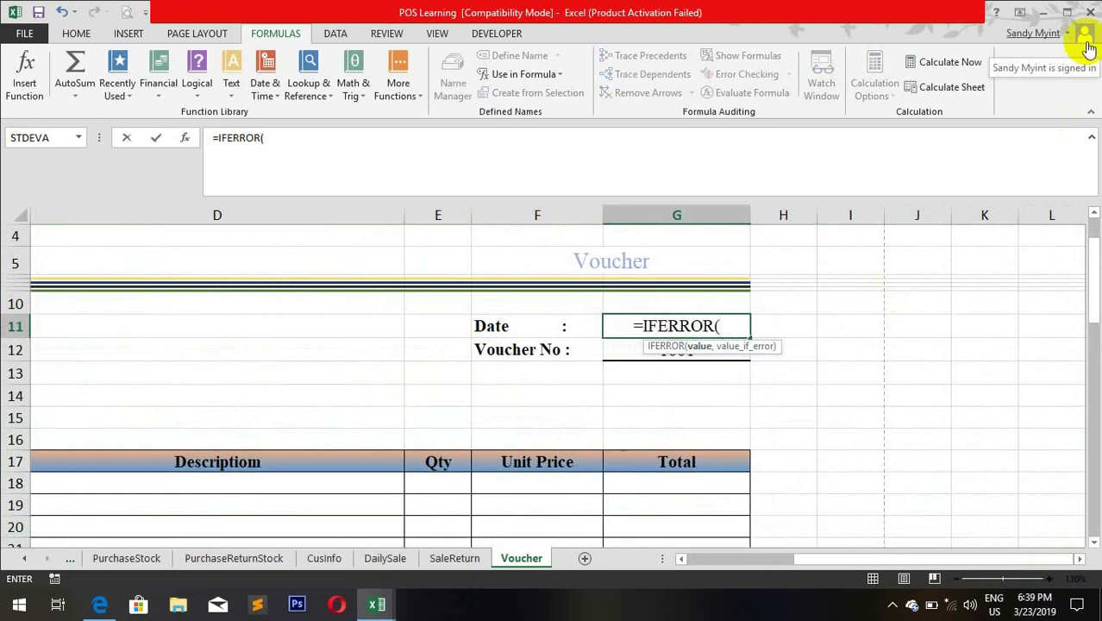
pyautogui.write('inde')
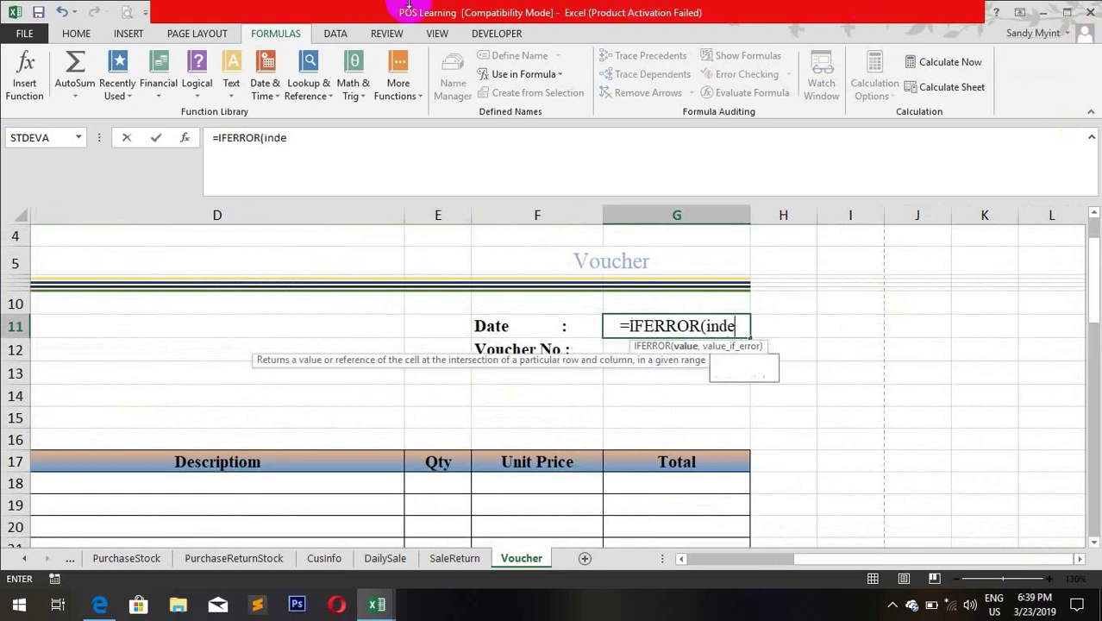
pyautogui.press('Tab')
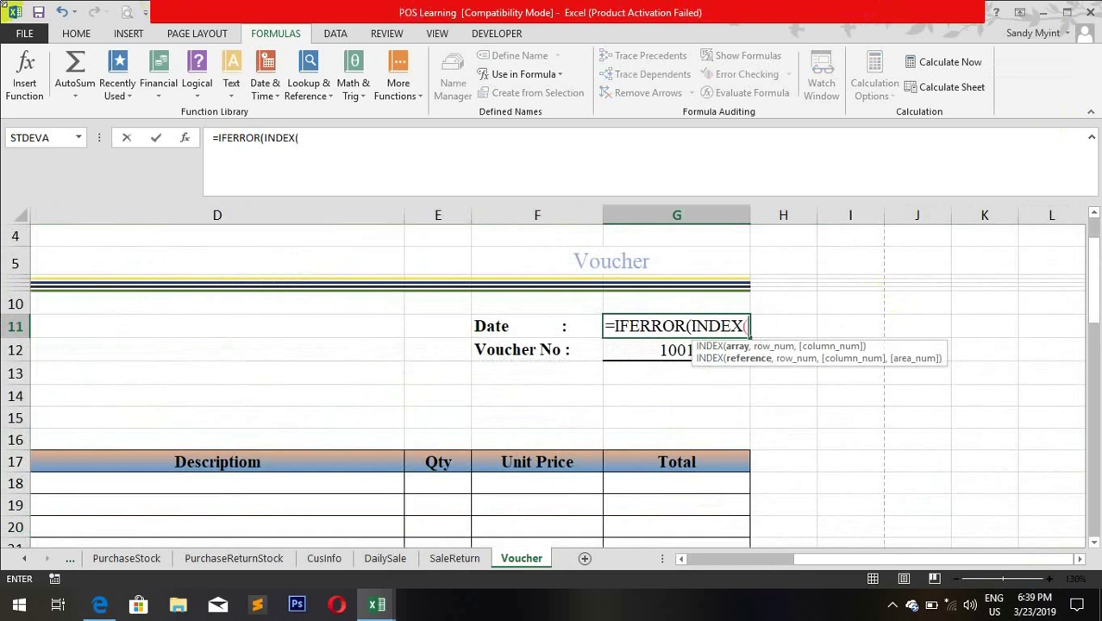
pyautogui.write('da')
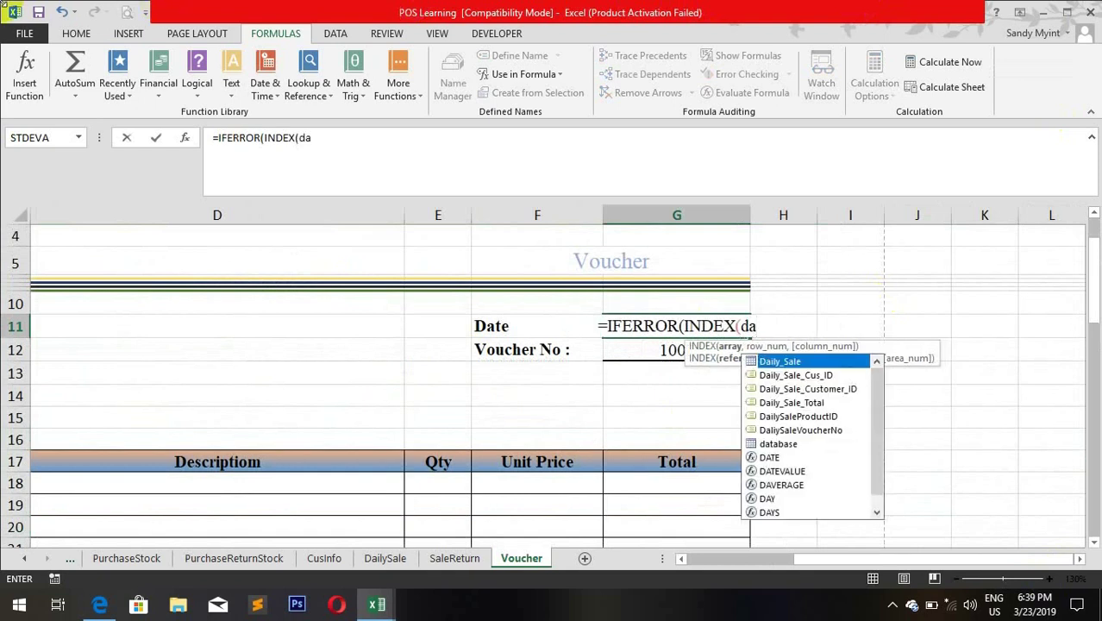
pyautogui.press('Tab')
# Step: Nest a MATCH as the INDEX row number, looking up $G$12 in DaliySaleVoucherNo with match type 0
pyautogui.write(',mat')
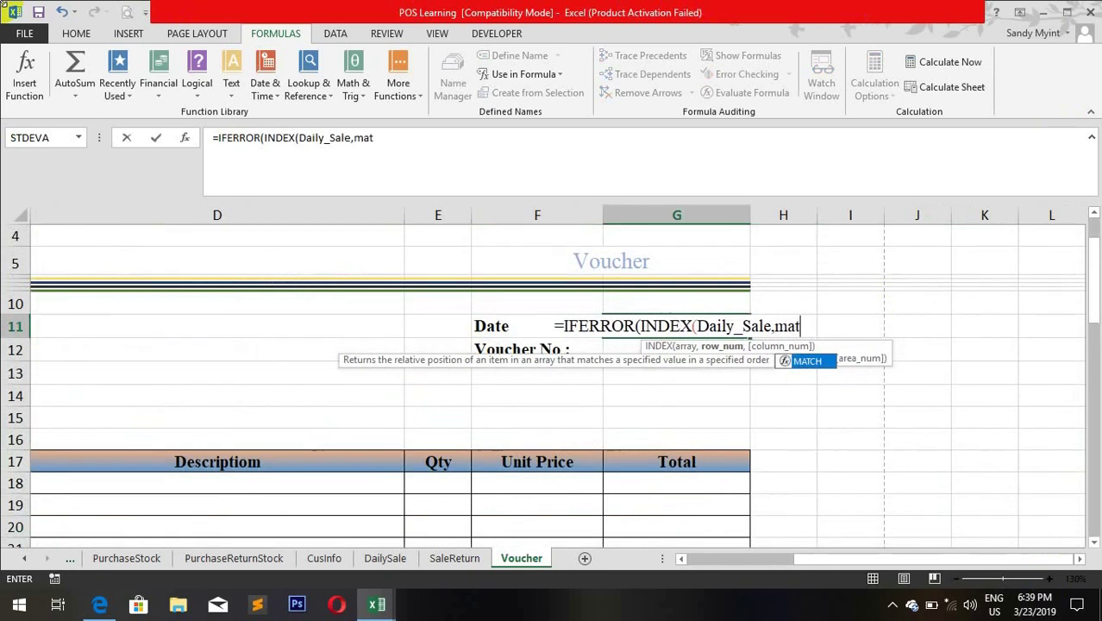
pyautogui.press('Tab')
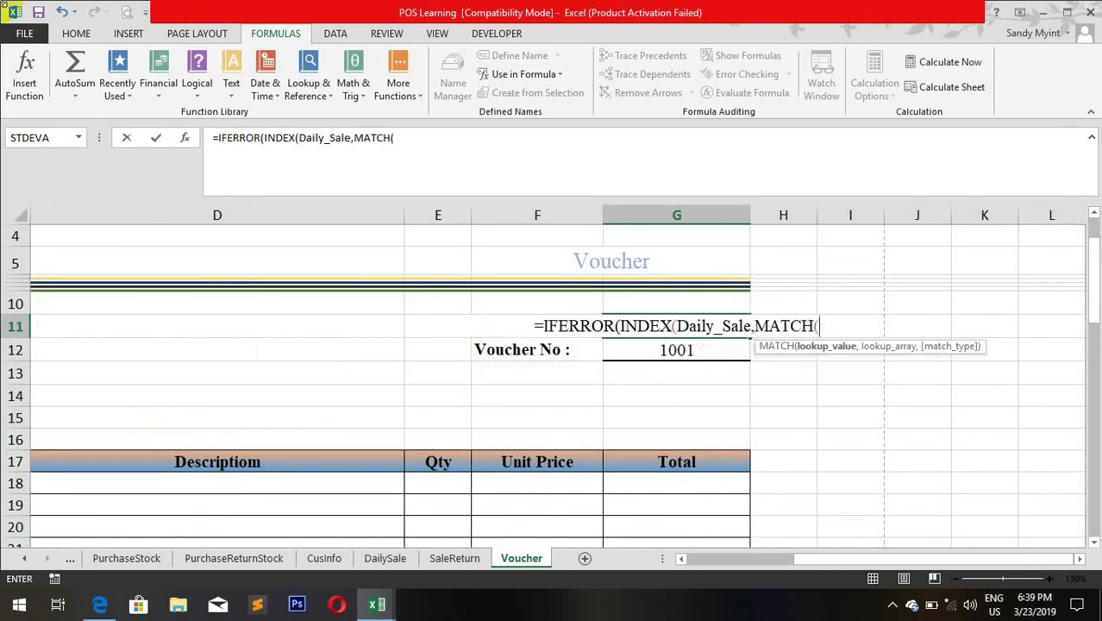
pyautogui.click(696, 351)
pyautogui.press('F4')
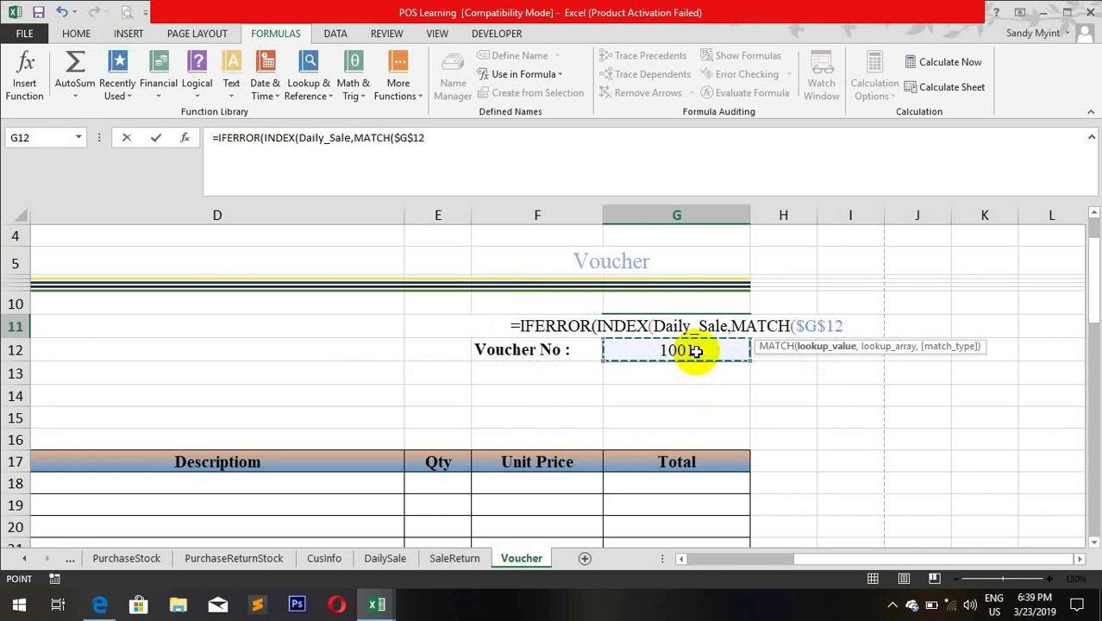
pyautogui.write(',')
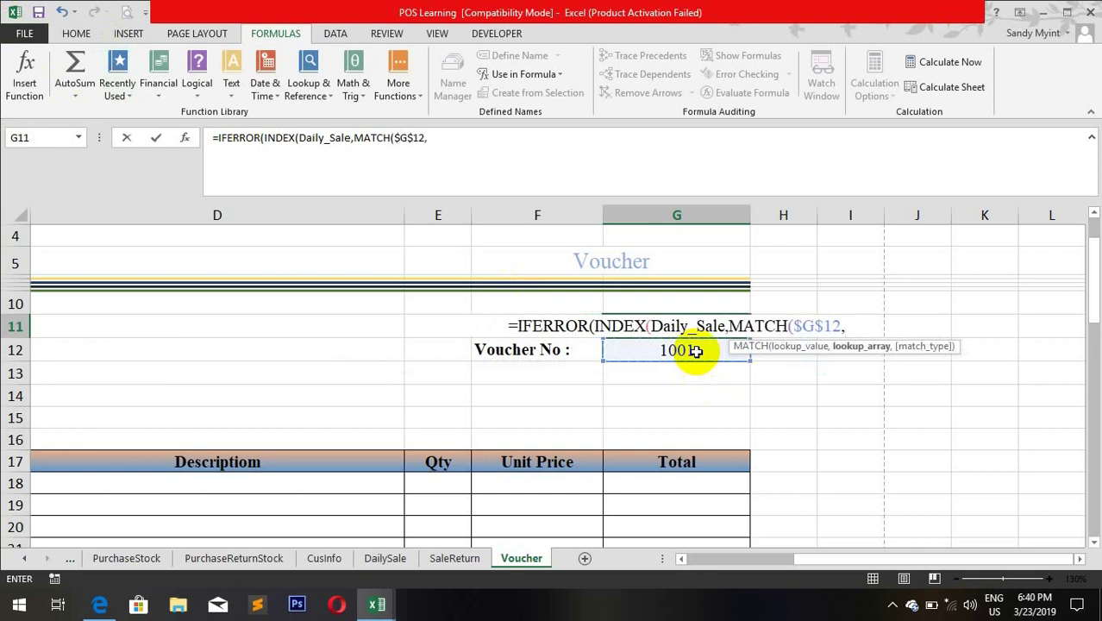
pyautogui.write('da')
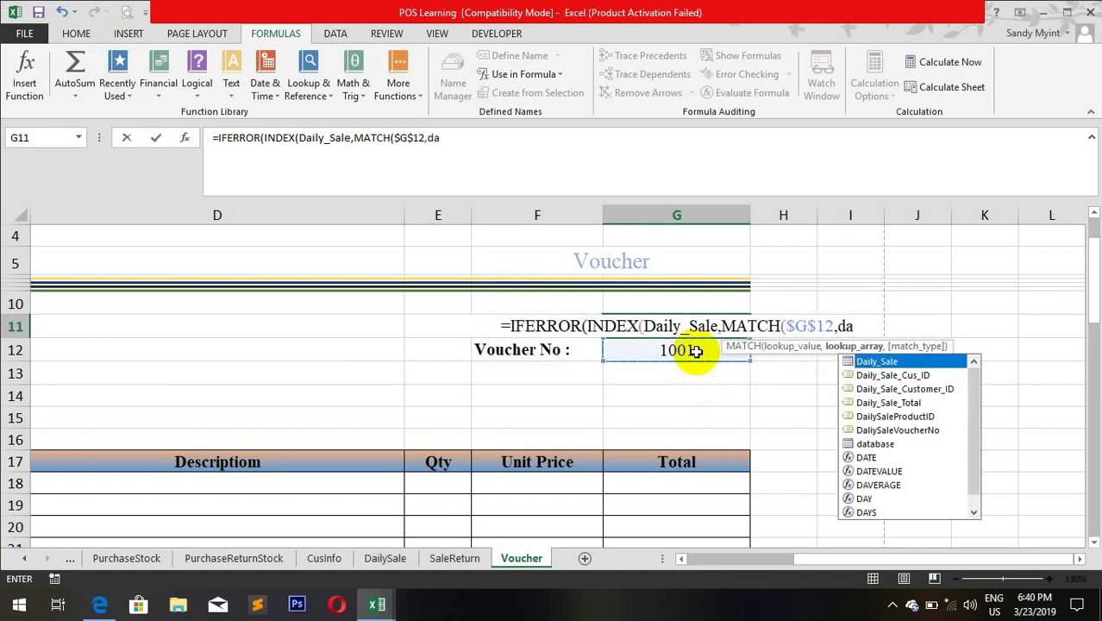
pyautogui.press('Down')
pyautogui.press('Down')
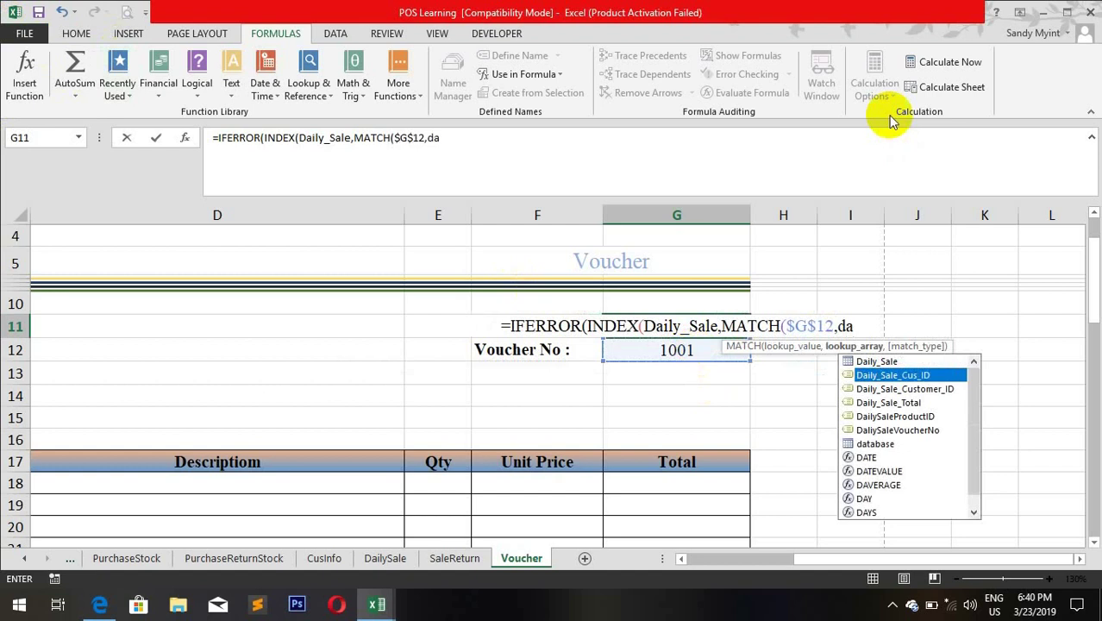
pyautogui.press('Down')
pyautogui.press('Down')
pyautogui.press('Down')
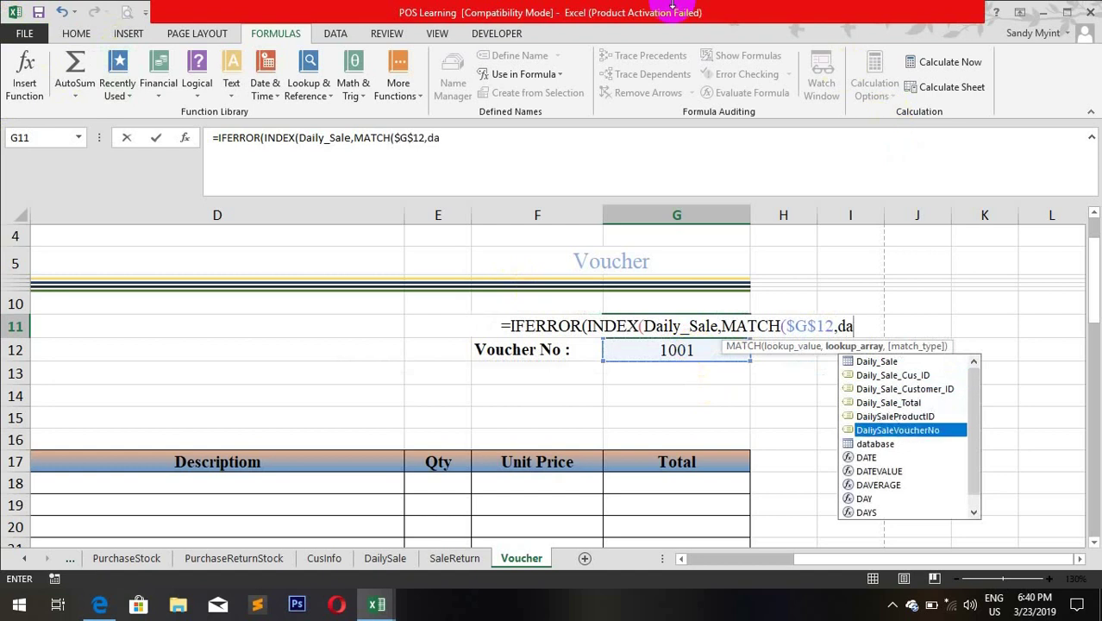
pyautogui.press('Tab')
pyautogui.write(',0')
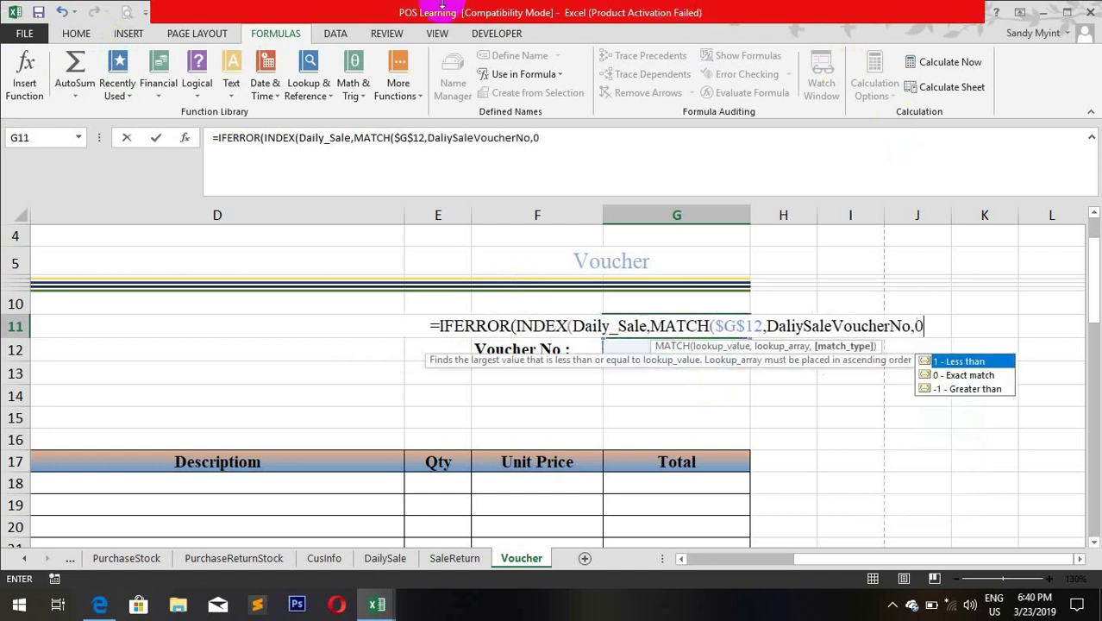
# Step: Complete the Date formula in G11 with column number 2 and an empty string as the error value, and check it
pyautogui.write('),2')
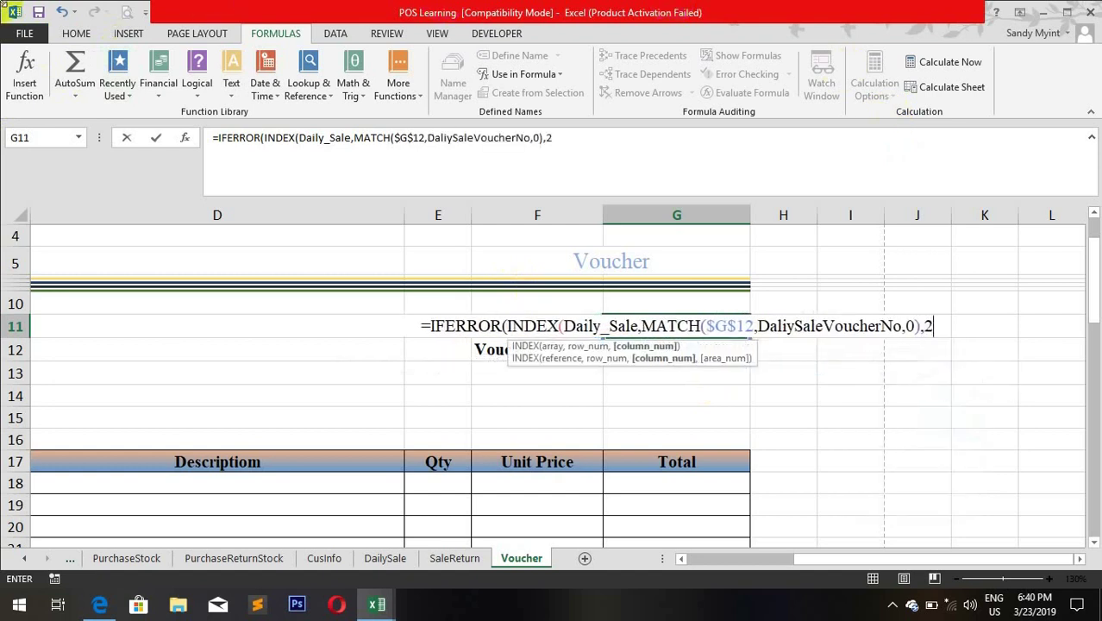
pyautogui.write('),"")')
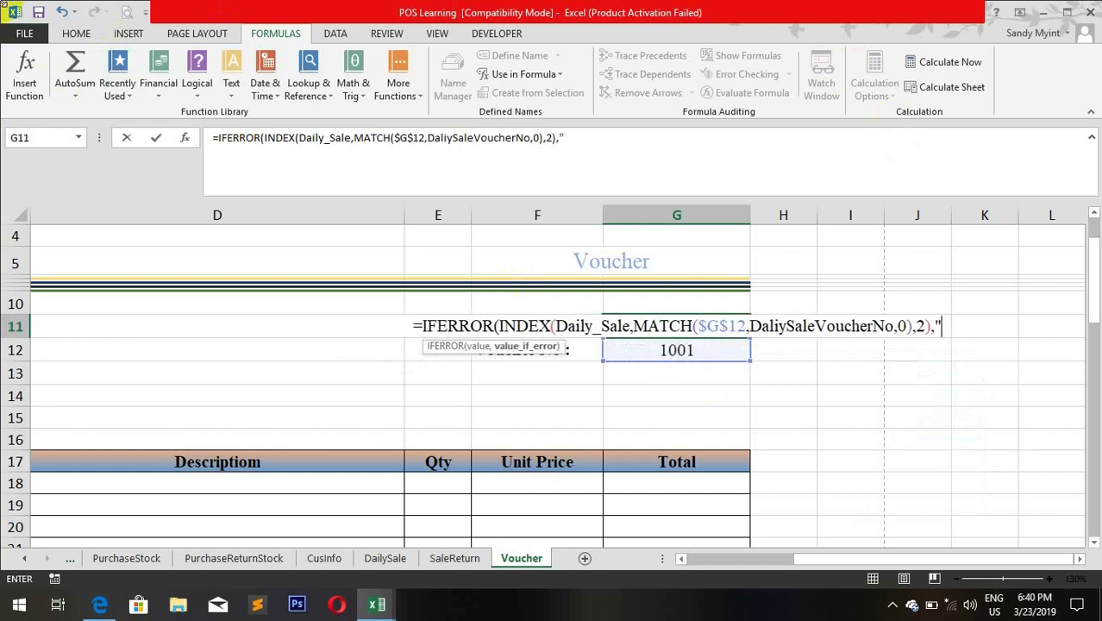
pyautogui.press('Return')
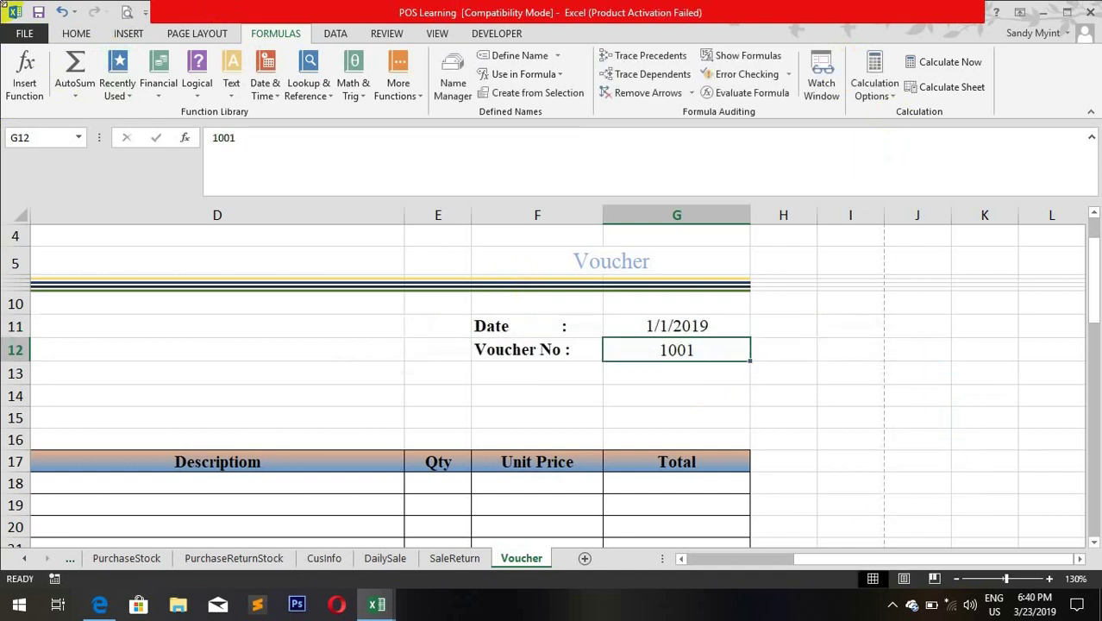
pyautogui.click(675, 319)
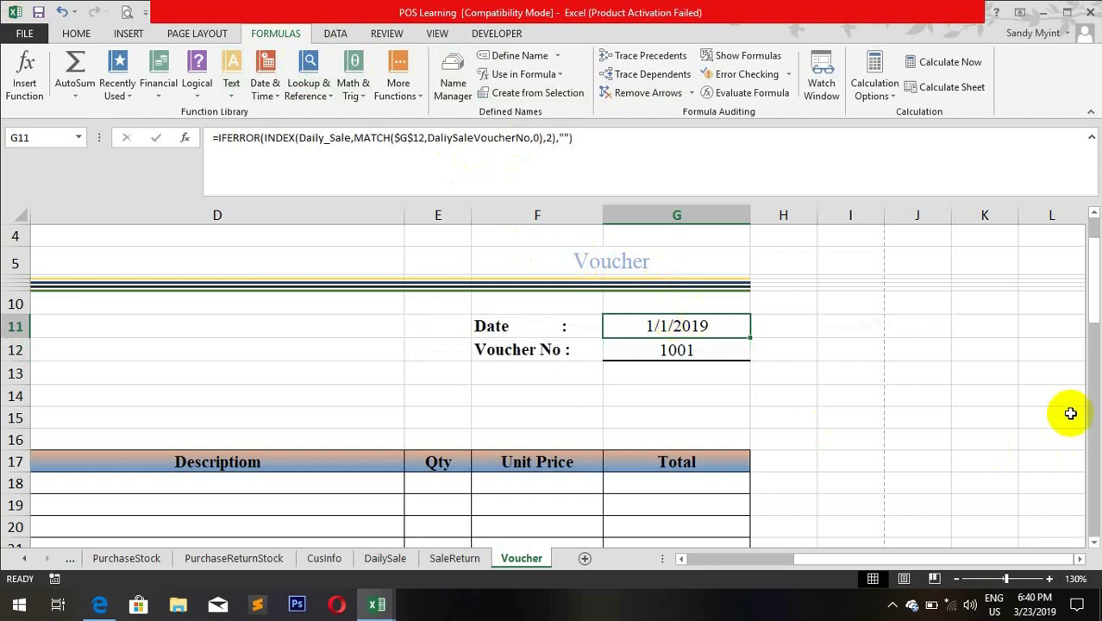
# Step: Start a formula in B18, the first cell under the No header of the item table
pyautogui.click(1093, 541)
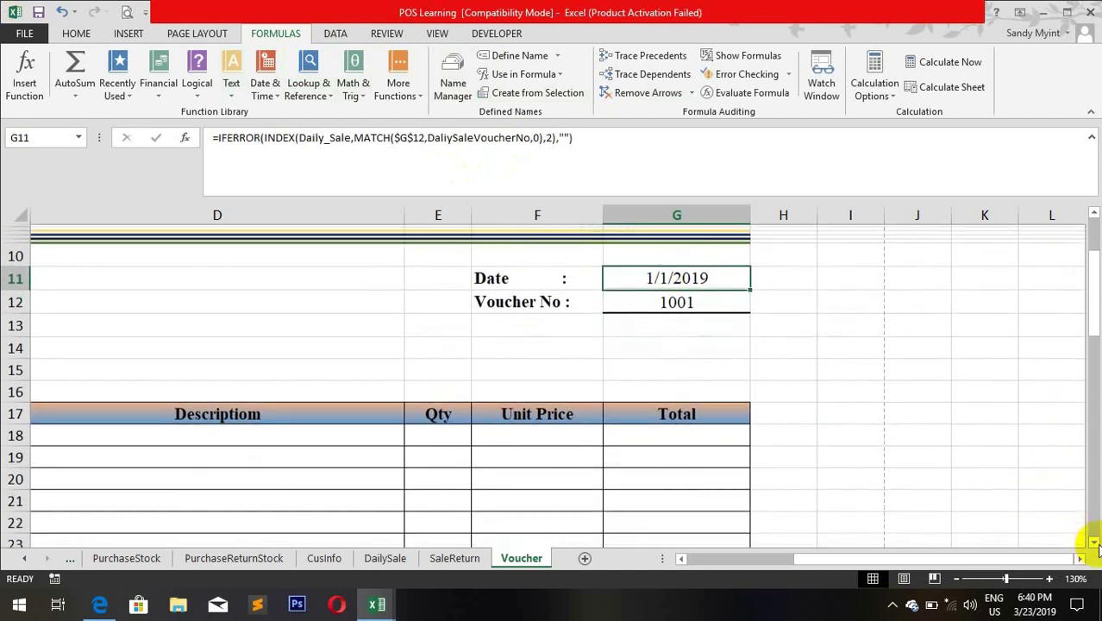
pyautogui.moveTo(1009, 559); pyautogui.dragTo(583, 543)
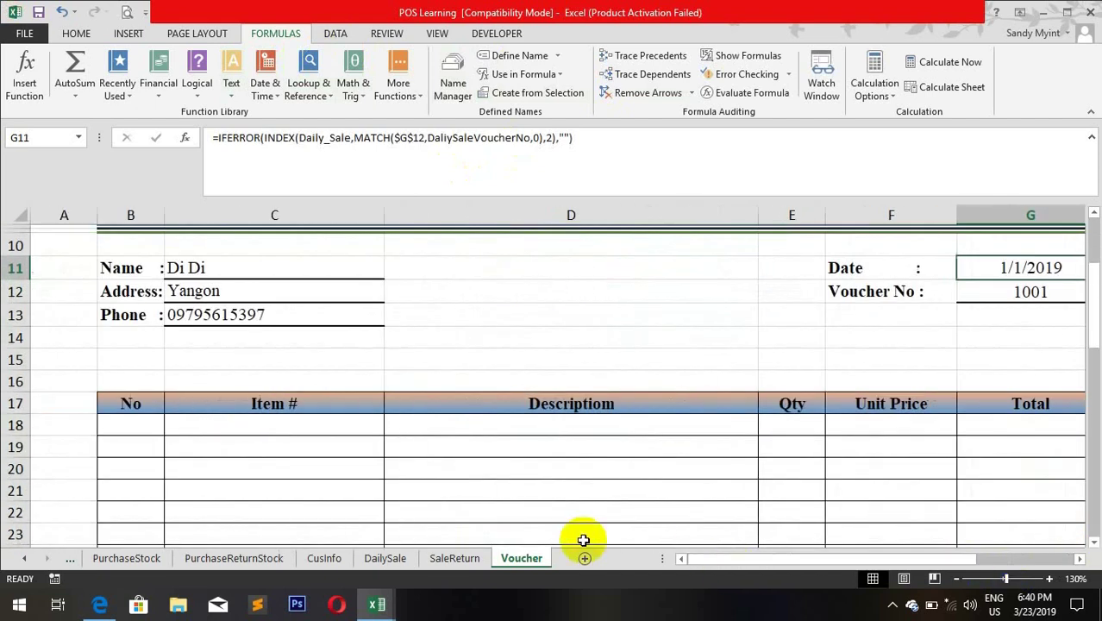
pyautogui.click(150, 426)
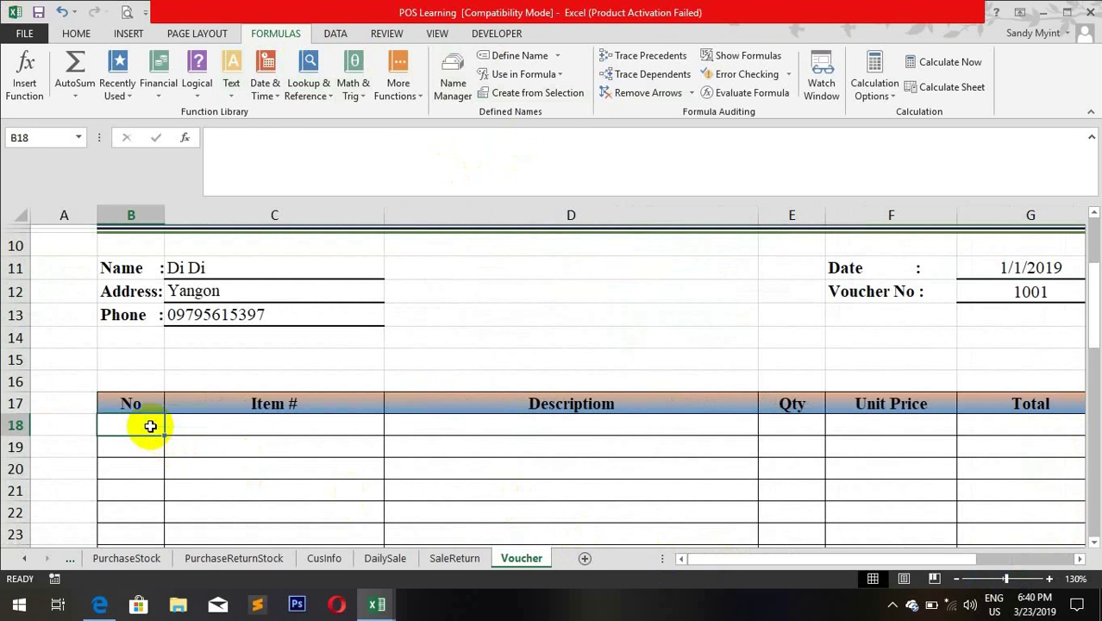
pyautogui.moveTo(376, 604)
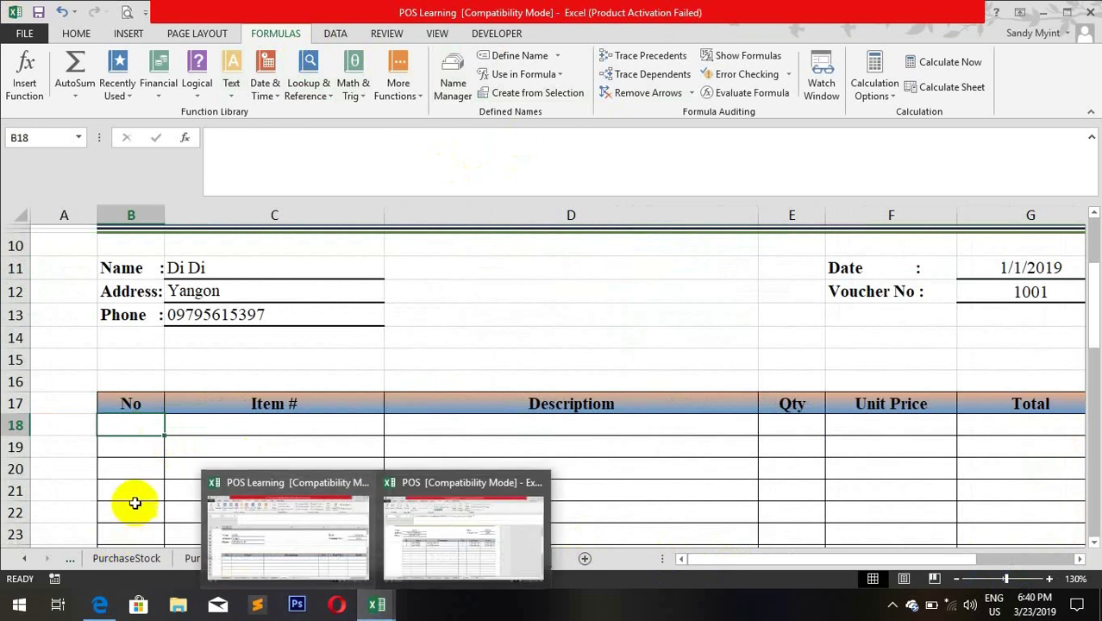
pyautogui.moveTo(271, 423); pyautogui.dragTo(142, 416)
pyautogui.click(147, 429)
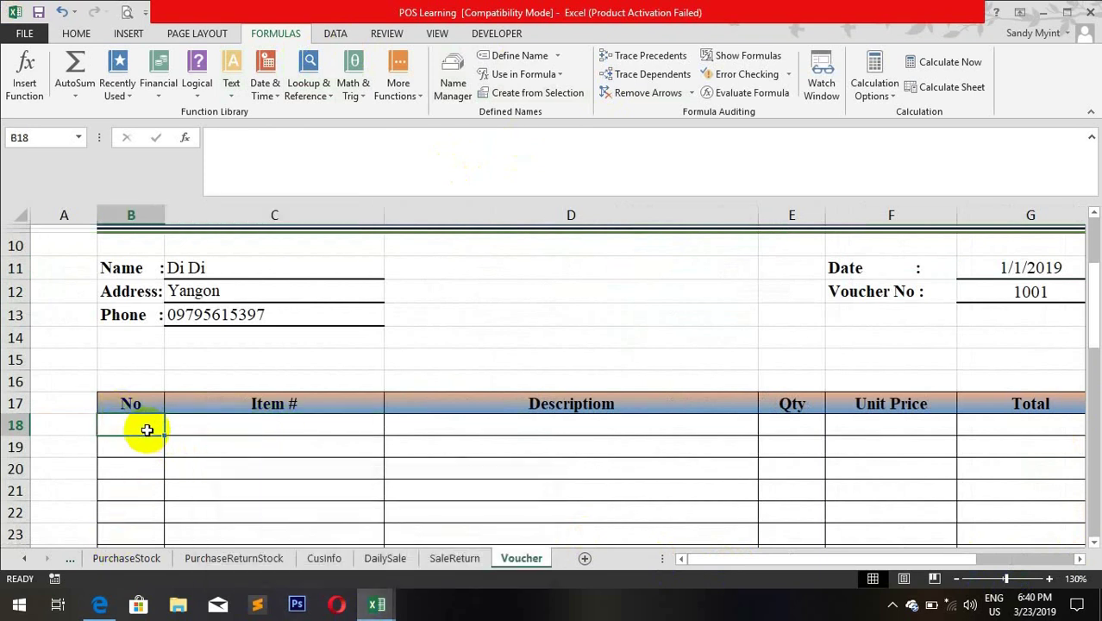
pyautogui.write('=')
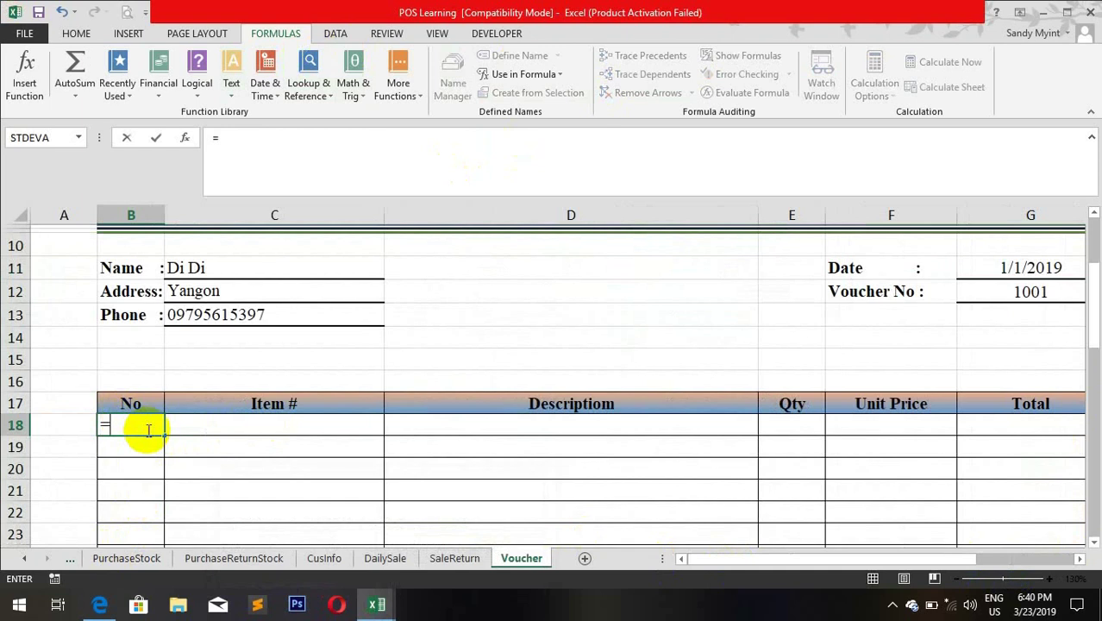
pyautogui.write('rows')
pyautogui.press('Tab')
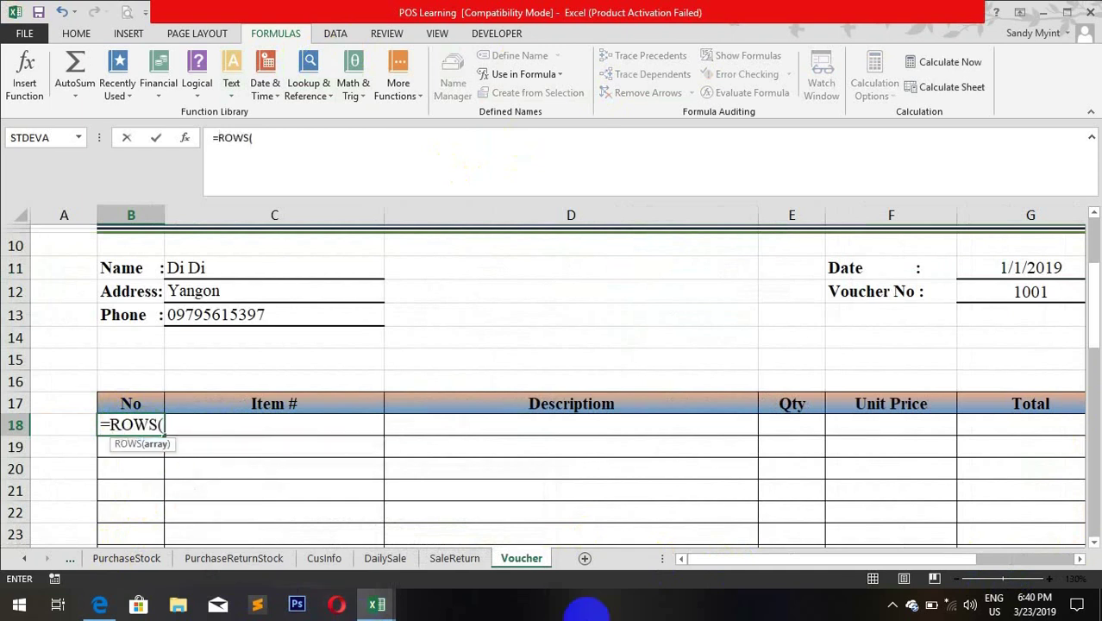
pyautogui.press('BackSpace')
pyautogui.press('BackSpace')
pyautogui.press('BackSpace')
pyautogui.press('BackSpace')
pyautogui.press('BackSpace')
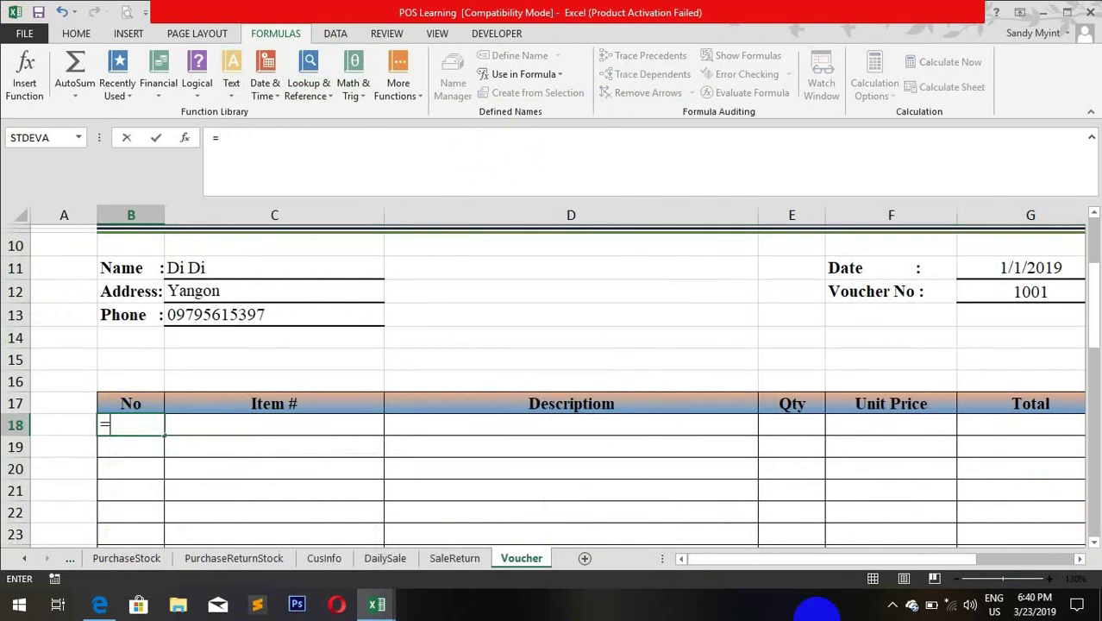
# Step: Build an IF formula in B18 that returns an empty string when C18 is blank and ROWS(C18:C18) otherwise
pyautogui.write('if')
pyautogui.press('Tab')
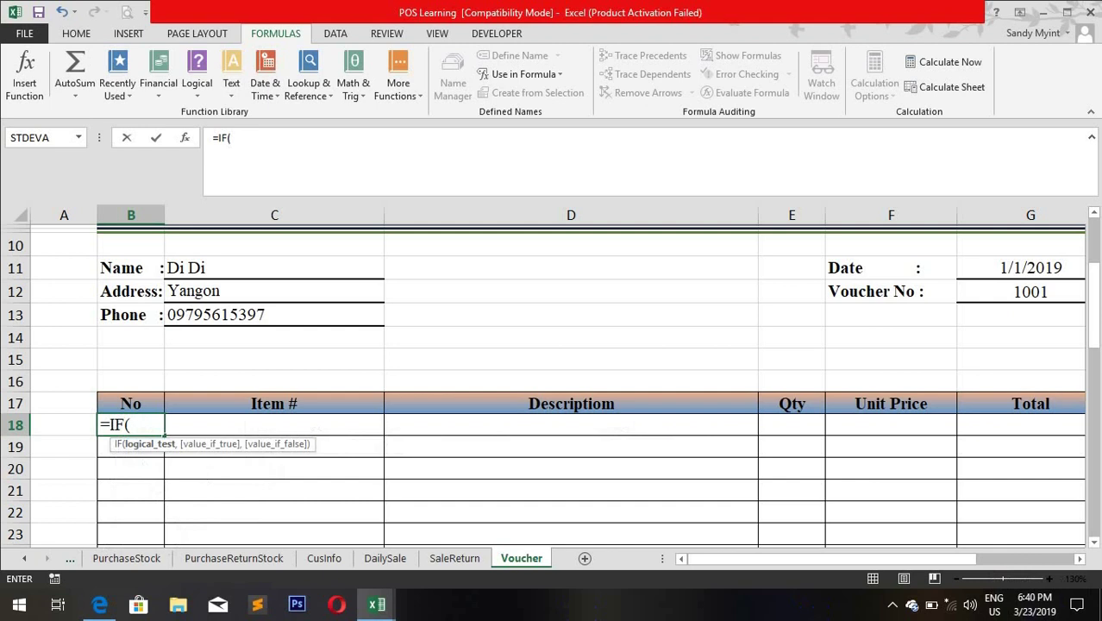
pyautogui.click(329, 429)
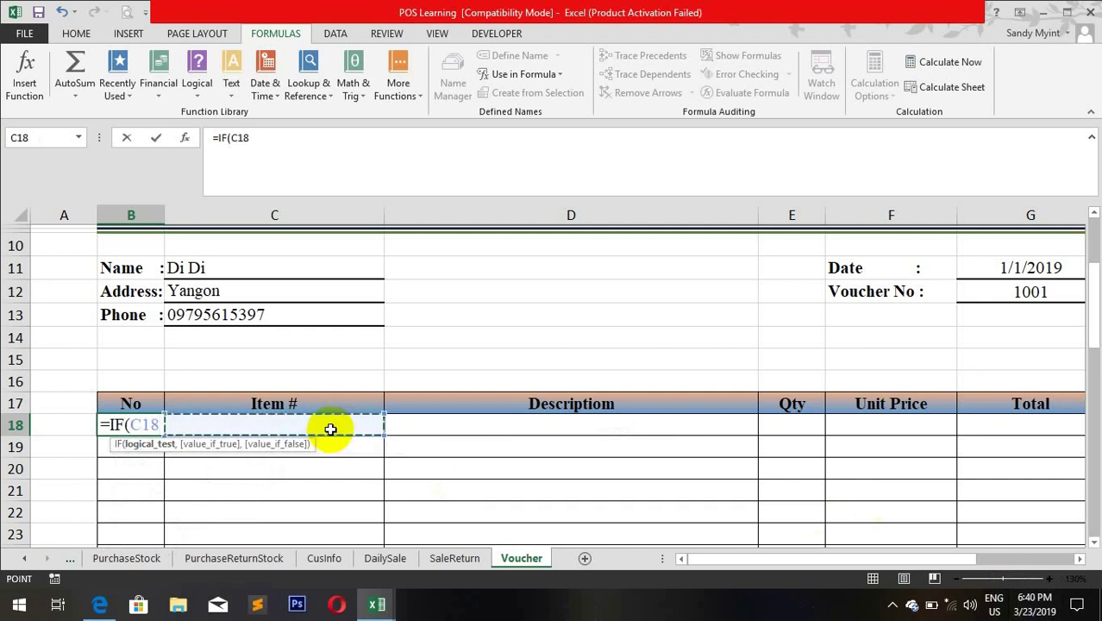
pyautogui.write('=')
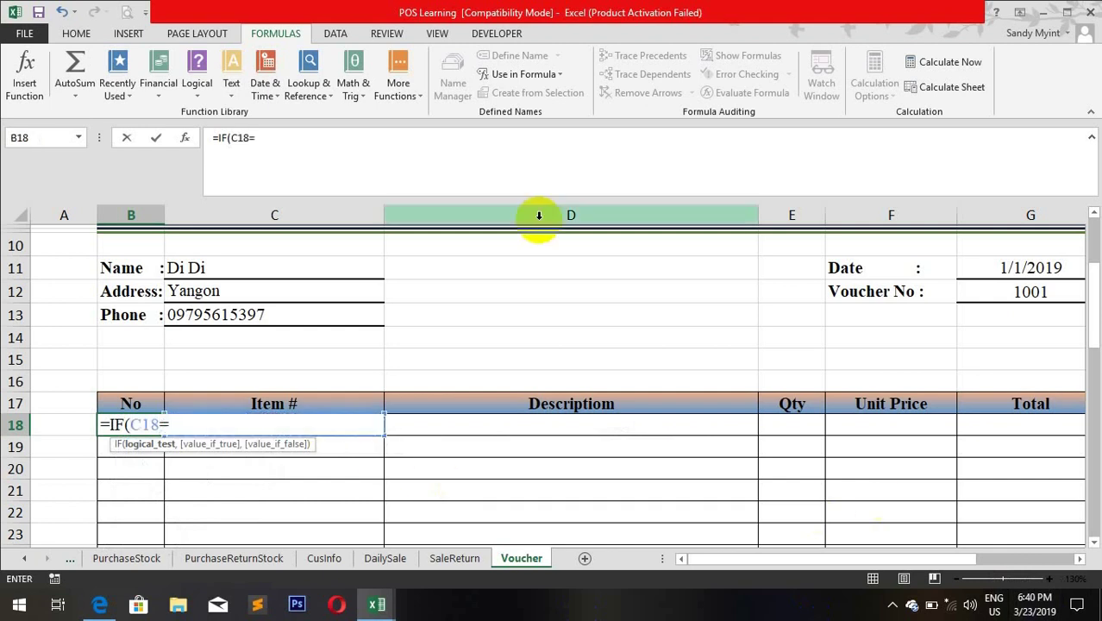
pyautogui.write('"","",r')
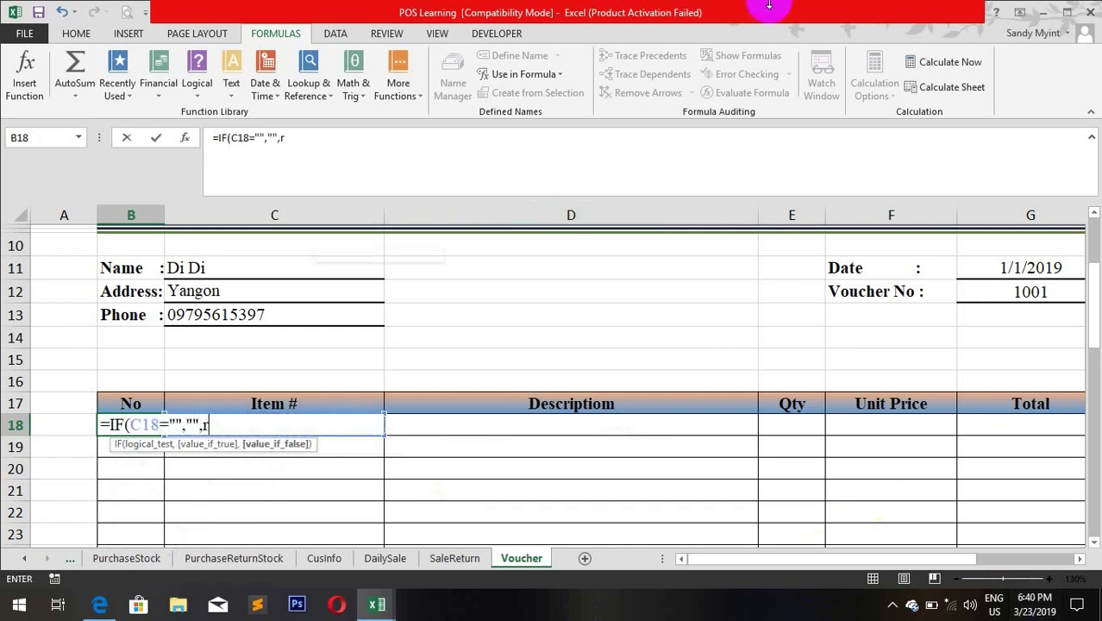
pyautogui.write('ows(')
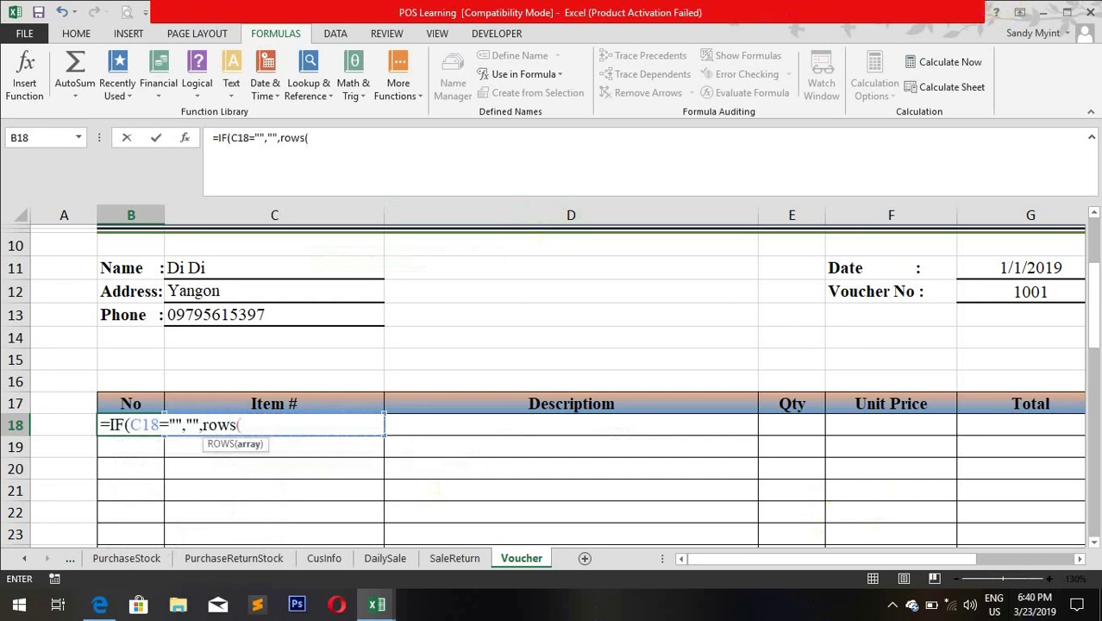
pyautogui.write('C')
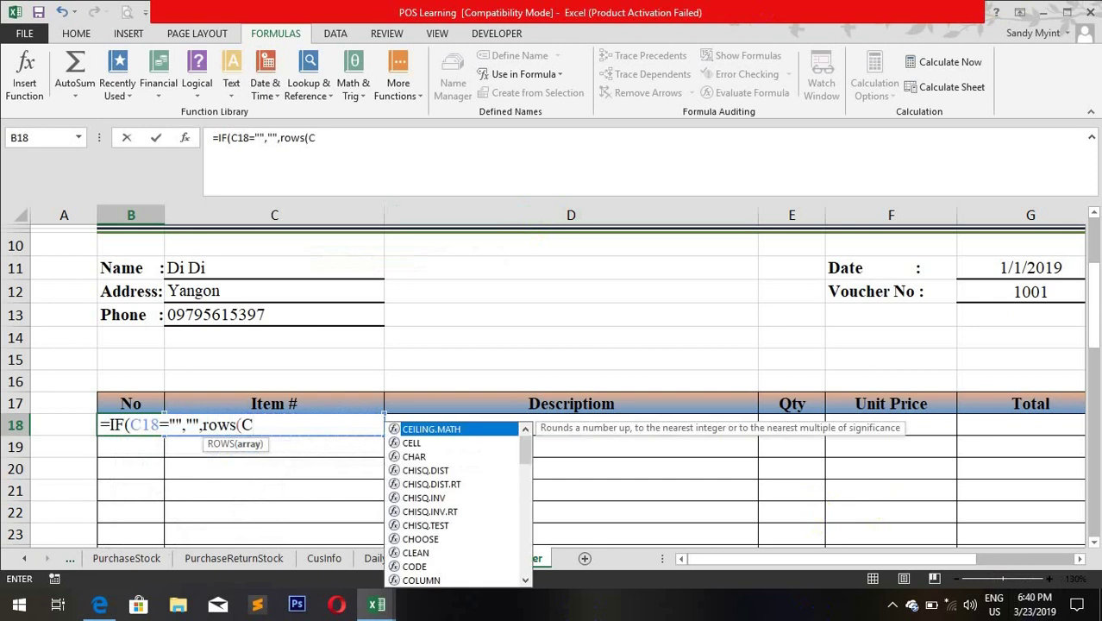
pyautogui.write('18:')
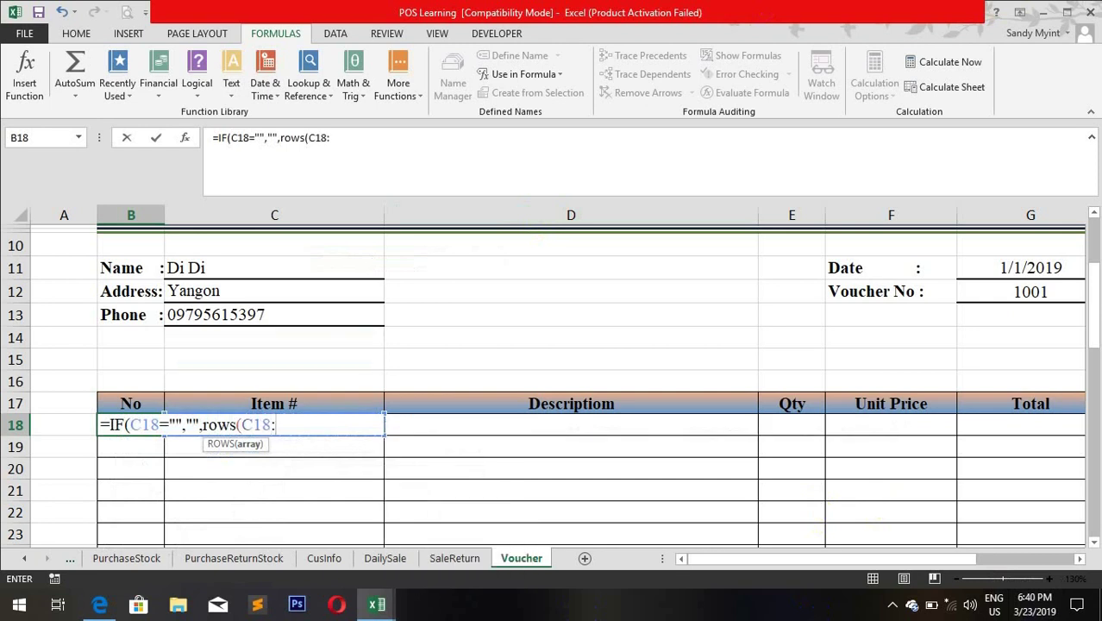
pyautogui.write('C18)')
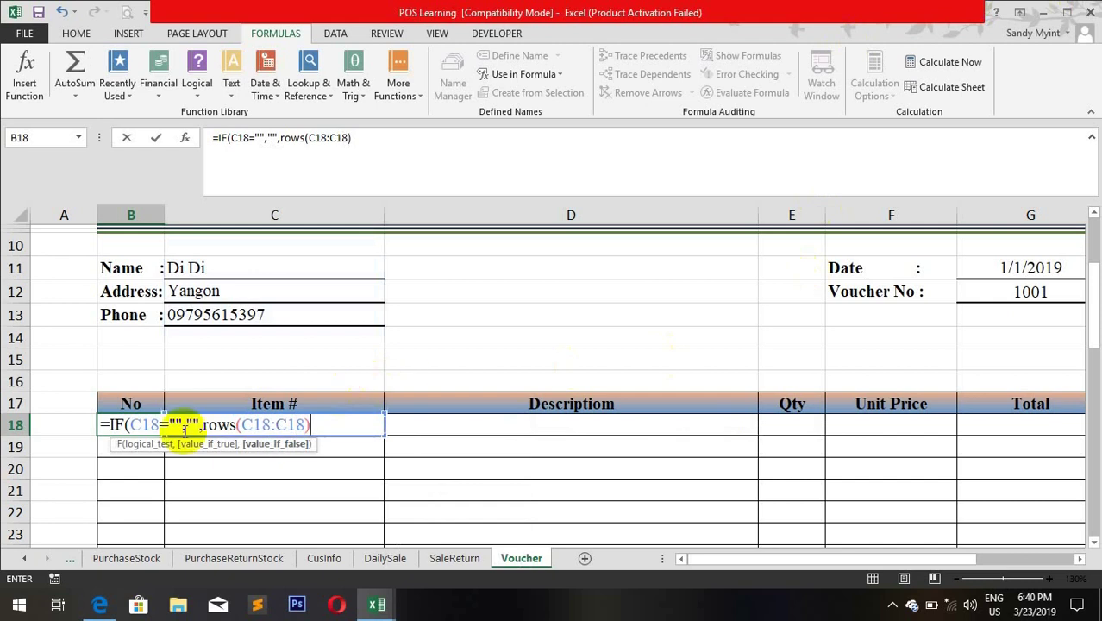
# Step: Anchor the start of the ROWS range as $C$18, complete the formula, and fill it down the No column to B37
pyautogui.click(270, 425)
pyautogui.press('F4')
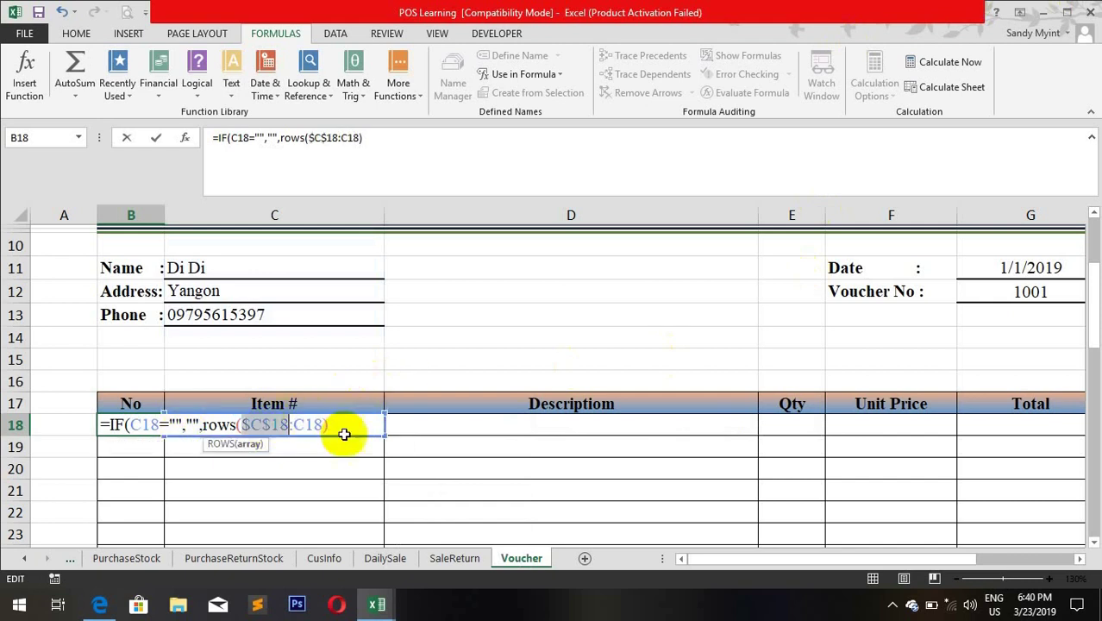
pyautogui.click(358, 420)
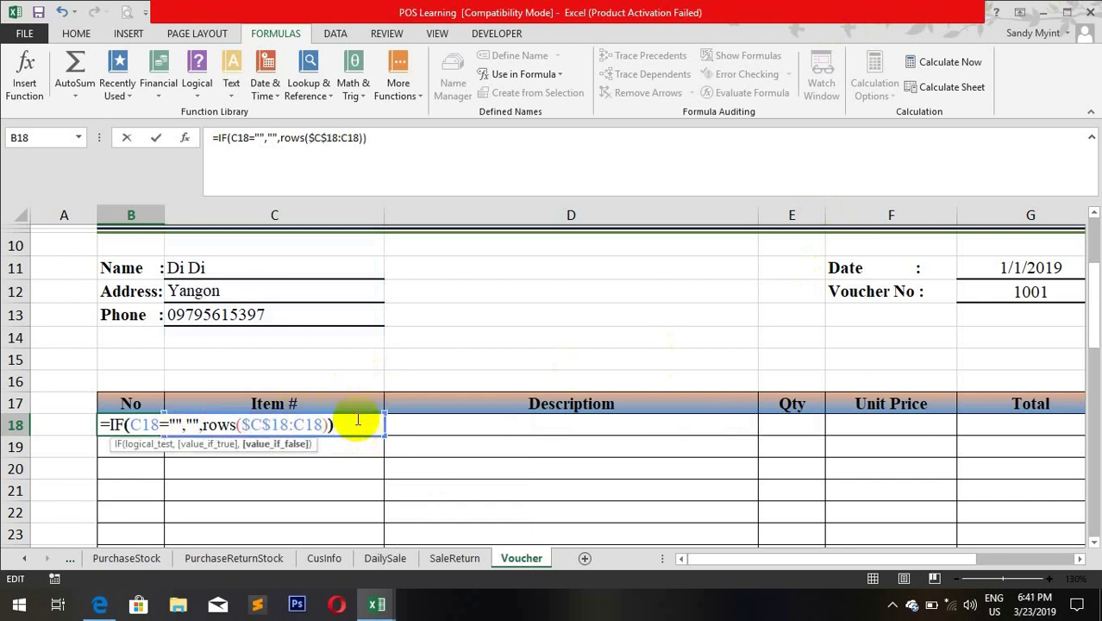
pyautogui.press('Return')
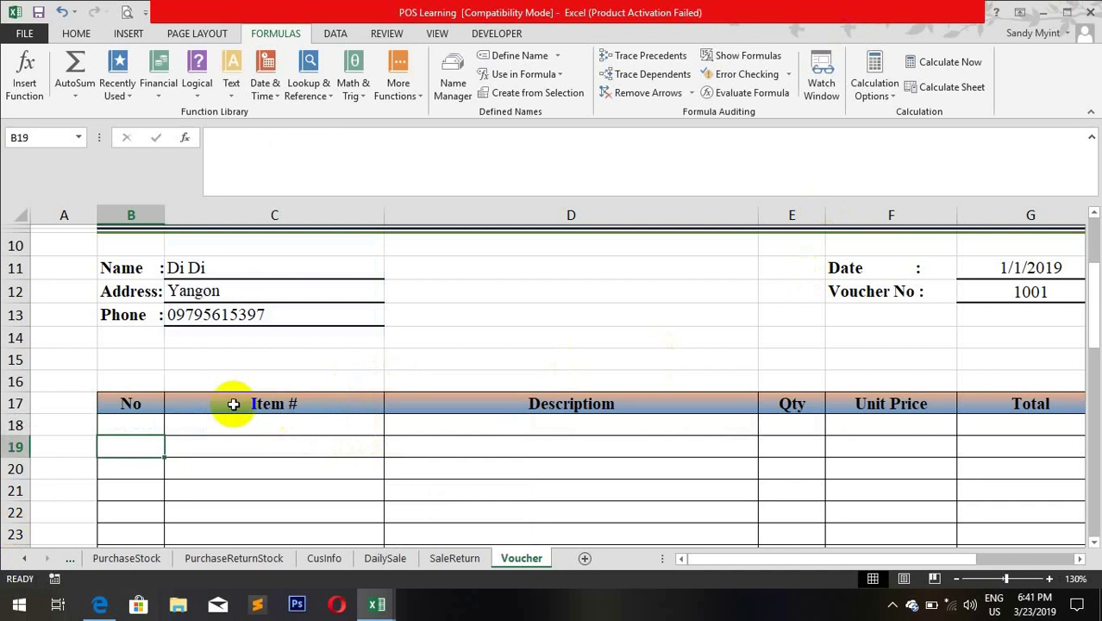
pyautogui.click(127, 424)
pyautogui.moveTo(167, 434); pyautogui.dragTo(136, 409)
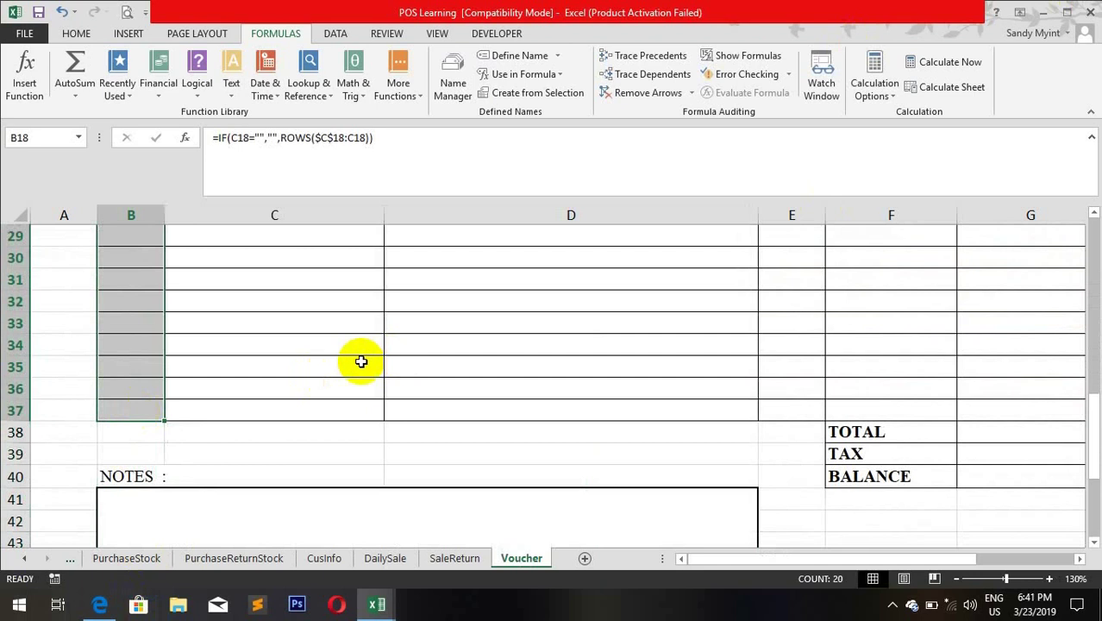
# Step: Enter the test items w, w, e and e in C18 to C21 to try out the automatic numbering
pyautogui.scroll(5, 261, 359)
pyautogui.click(280, 321)
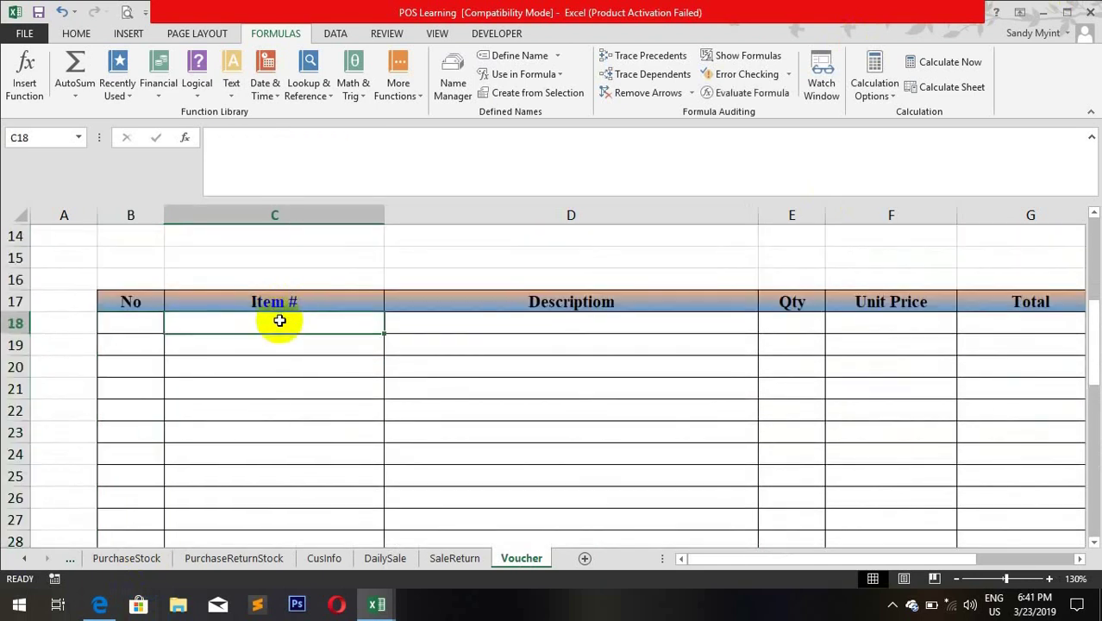
pyautogui.write('w')
pyautogui.press('Return')
pyautogui.write('w')
pyautogui.press('Return')
pyautogui.write('e')
pyautogui.press('Return')
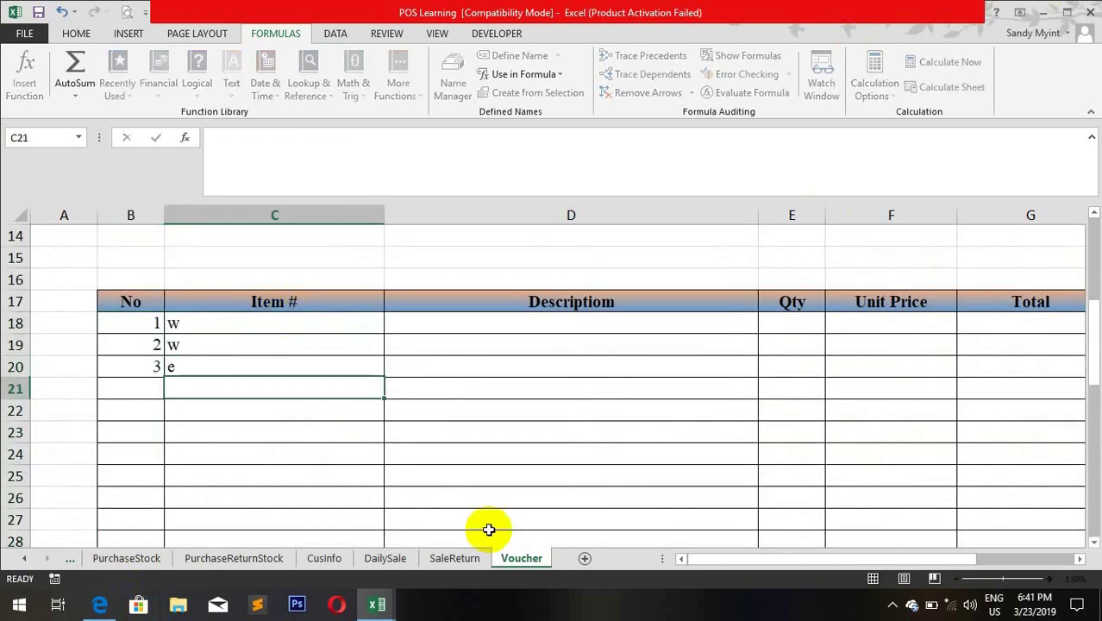
pyautogui.write('e')
pyautogui.press('Return')
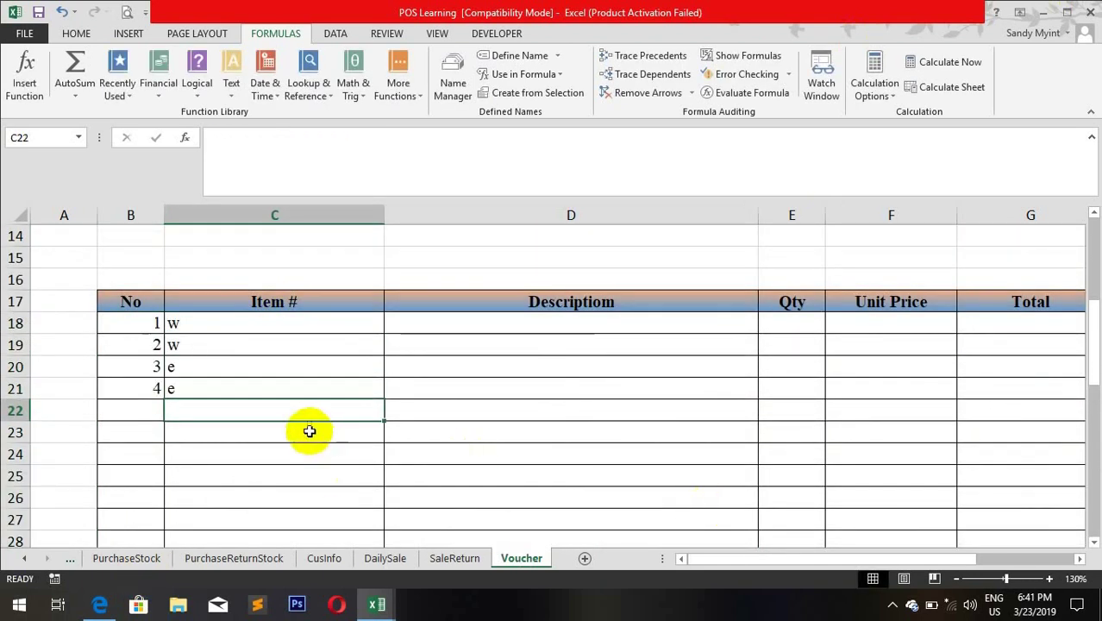
# Step: Clear the test items from C18 to C21 in the Item # column
pyautogui.moveTo(227, 319); pyautogui.dragTo(232, 386)
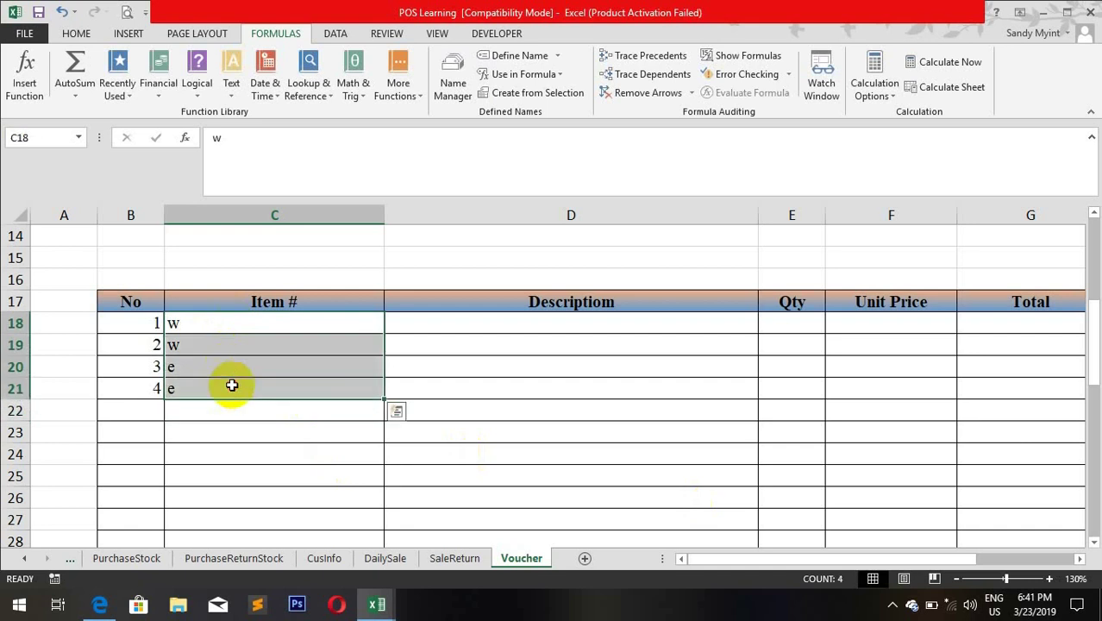
pyautogui.press('Delete')
pyautogui.click(131, 215)
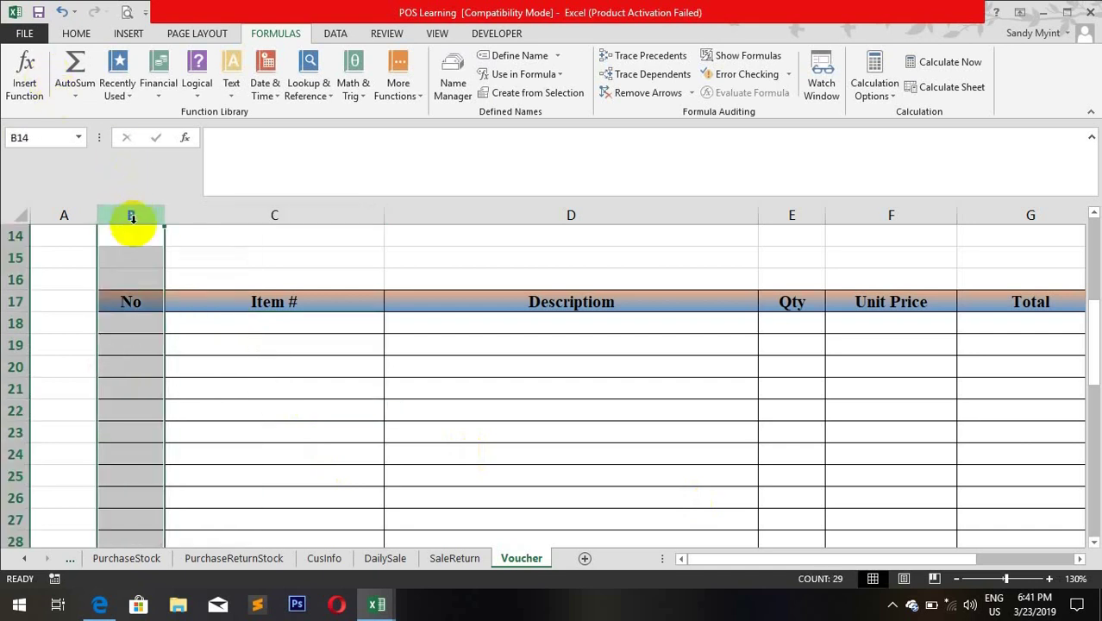
pyautogui.click(76, 33)
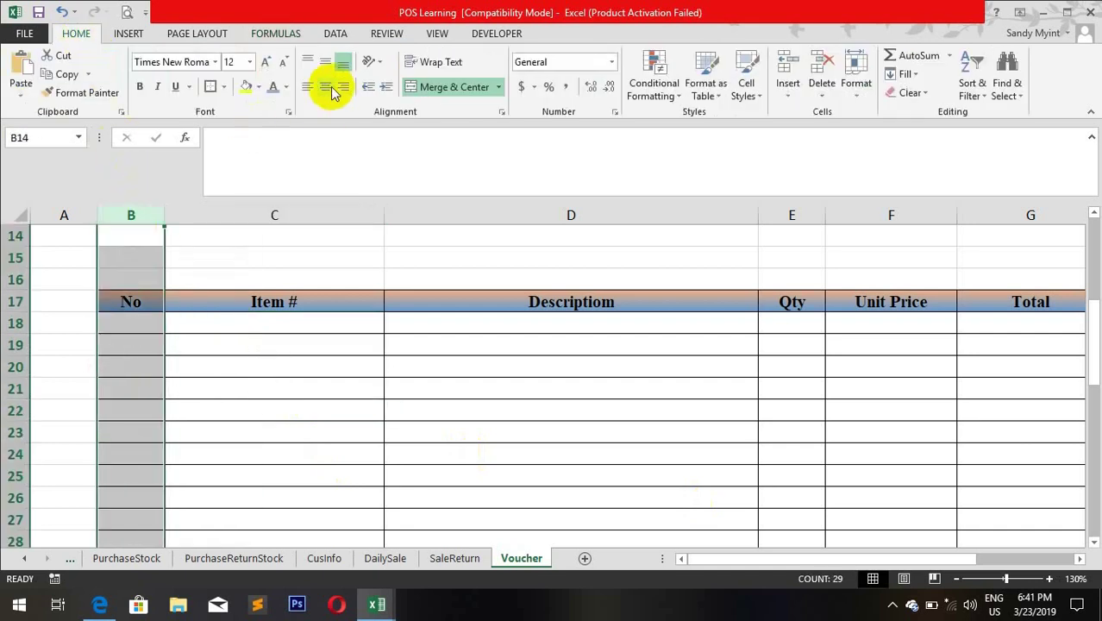
pyautogui.click(327, 450)
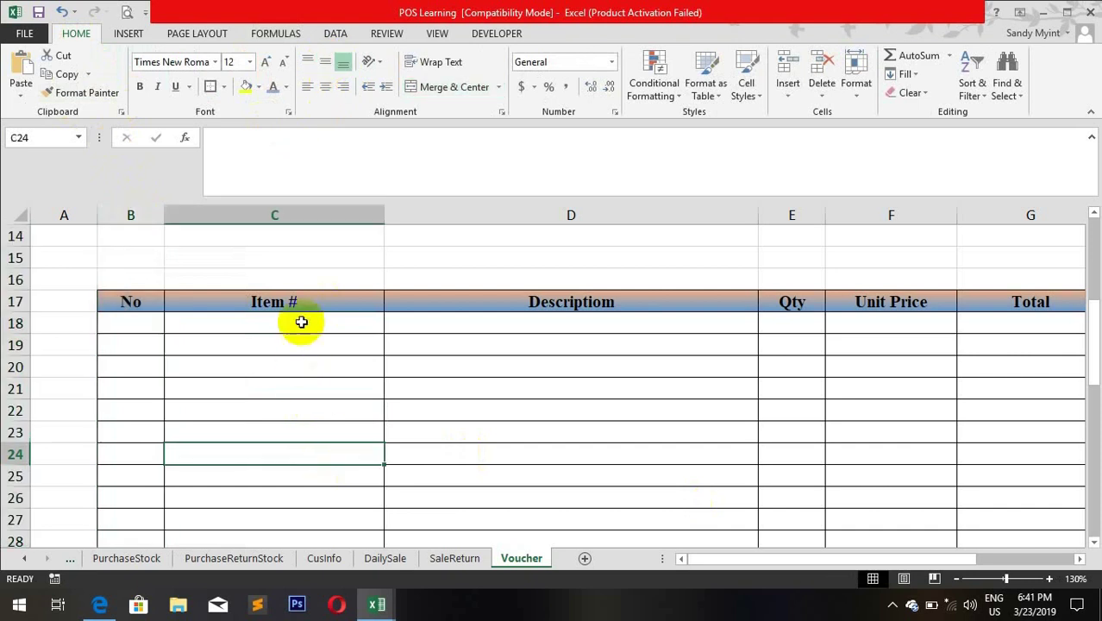
# Step: Switch to the POS workbook and examine the Item # formula in C17 of its Voucher sheet
pyautogui.click(297, 321)
pyautogui.scroll(2, 517, 390)
pyautogui.click(1046, 290)
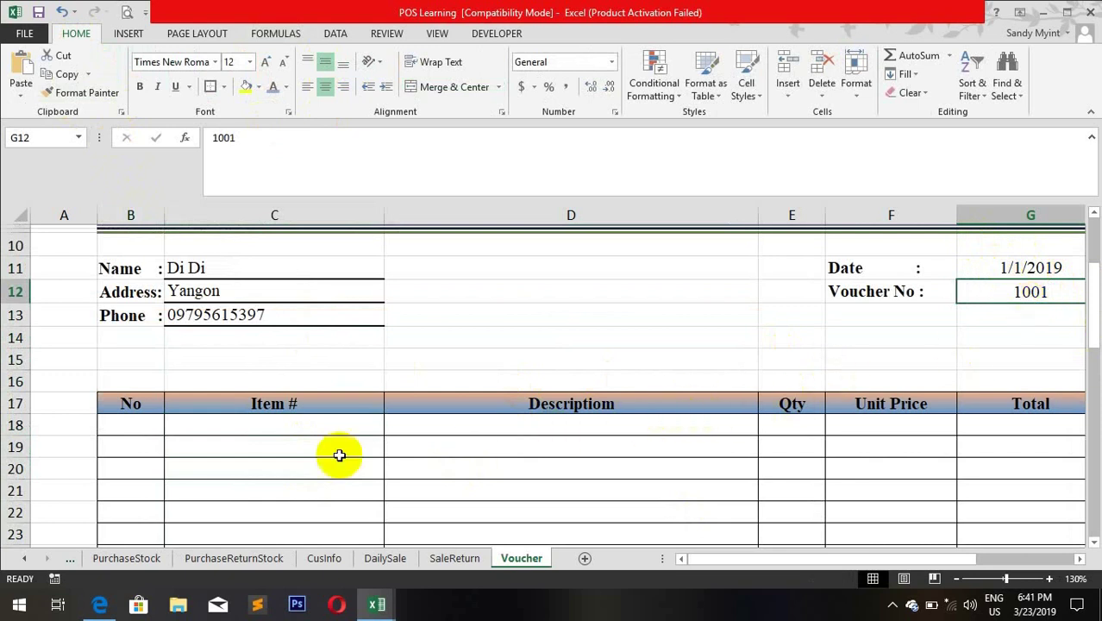
pyautogui.moveTo(376, 604)
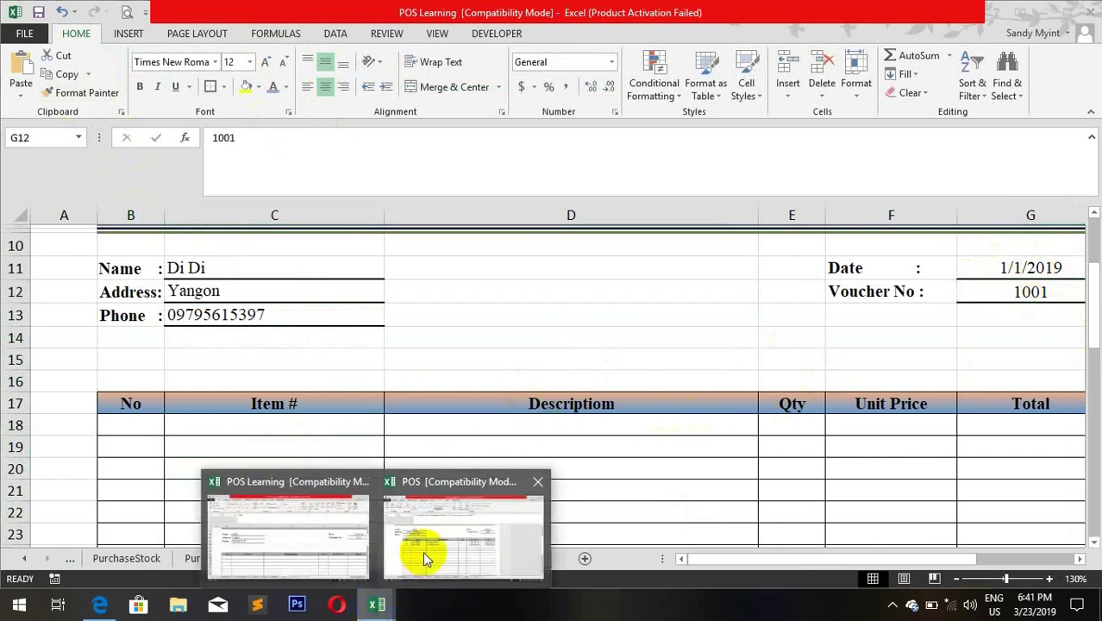
pyautogui.click(422, 556)
pyautogui.click(281, 326)
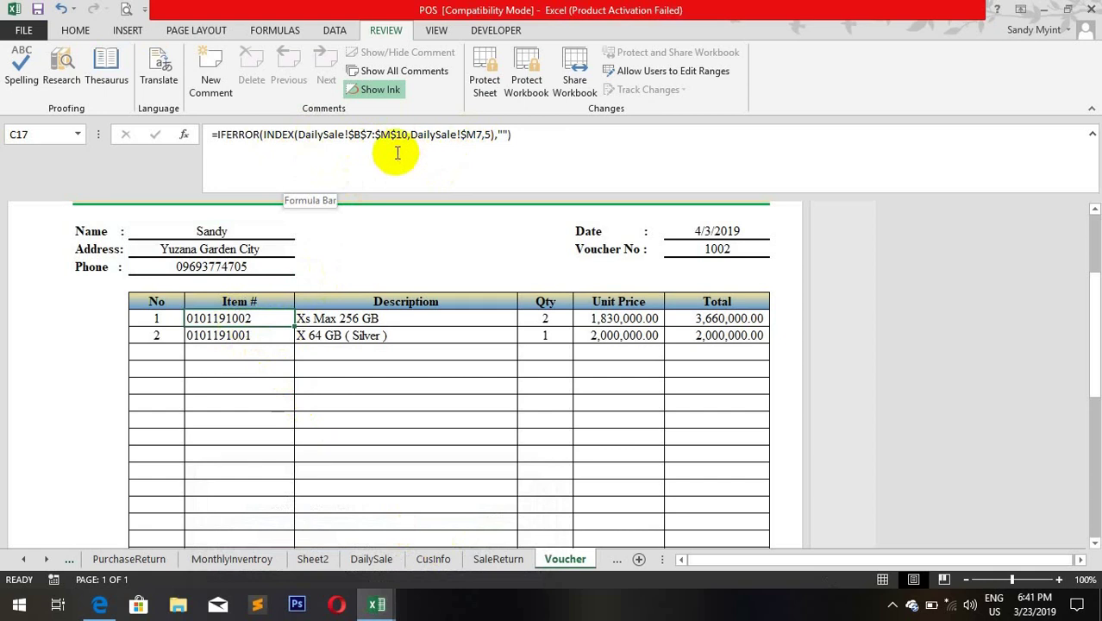
pyautogui.click(547, 144)
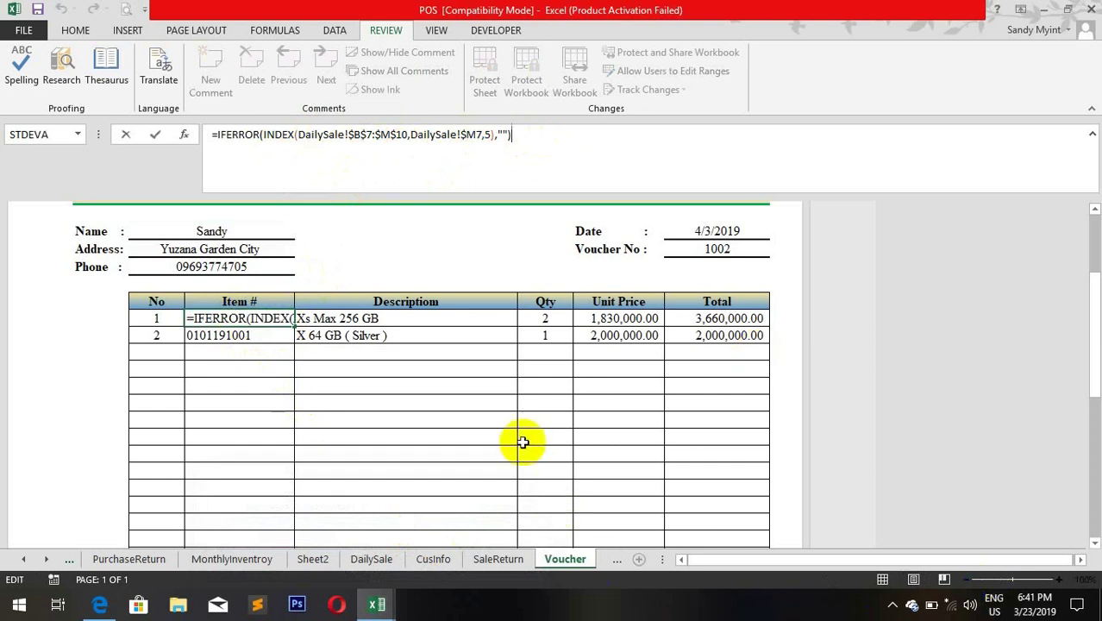
pyautogui.press('Return')
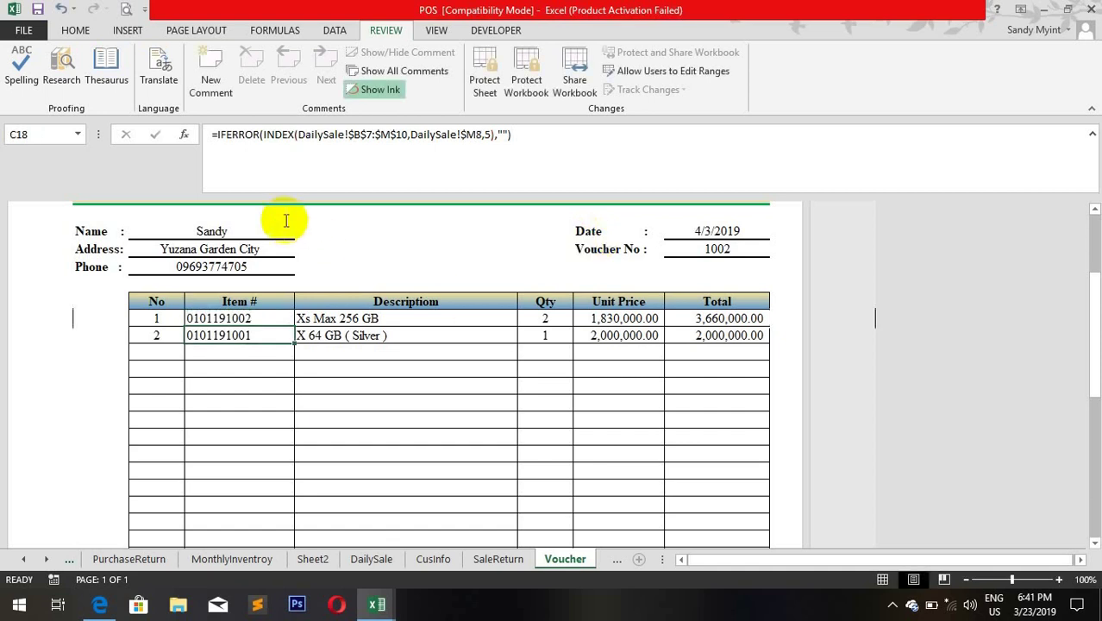
# Step: Show the gridlines, headings and ruler on the POS workbook's Voucher sheet
pyautogui.click(436, 30)
pyautogui.click(211, 86)
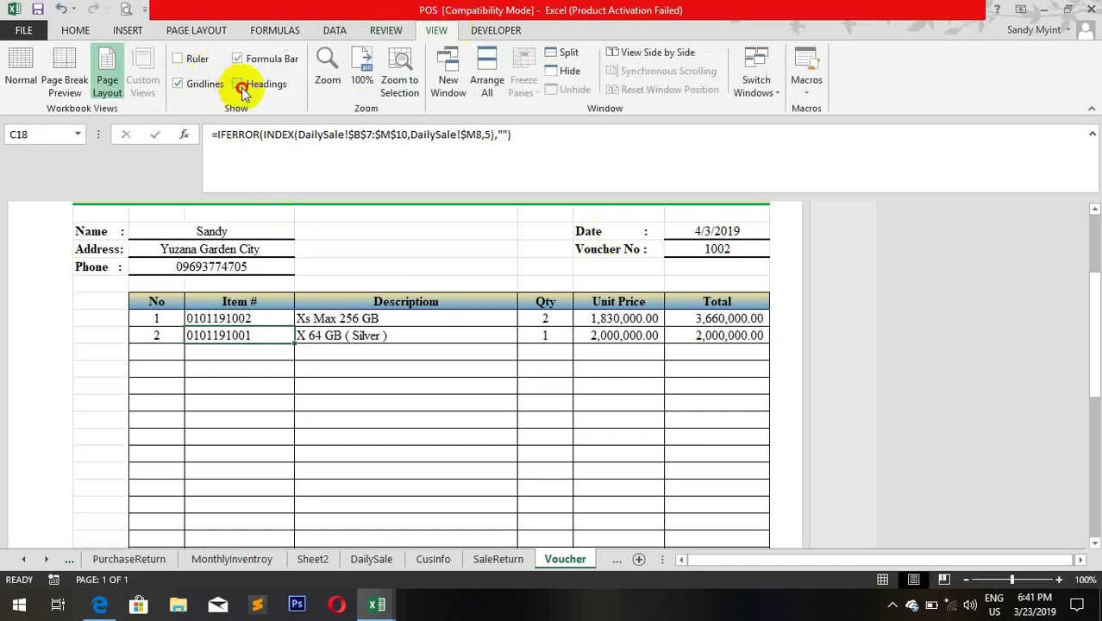
pyautogui.click(240, 84)
pyautogui.click(198, 59)
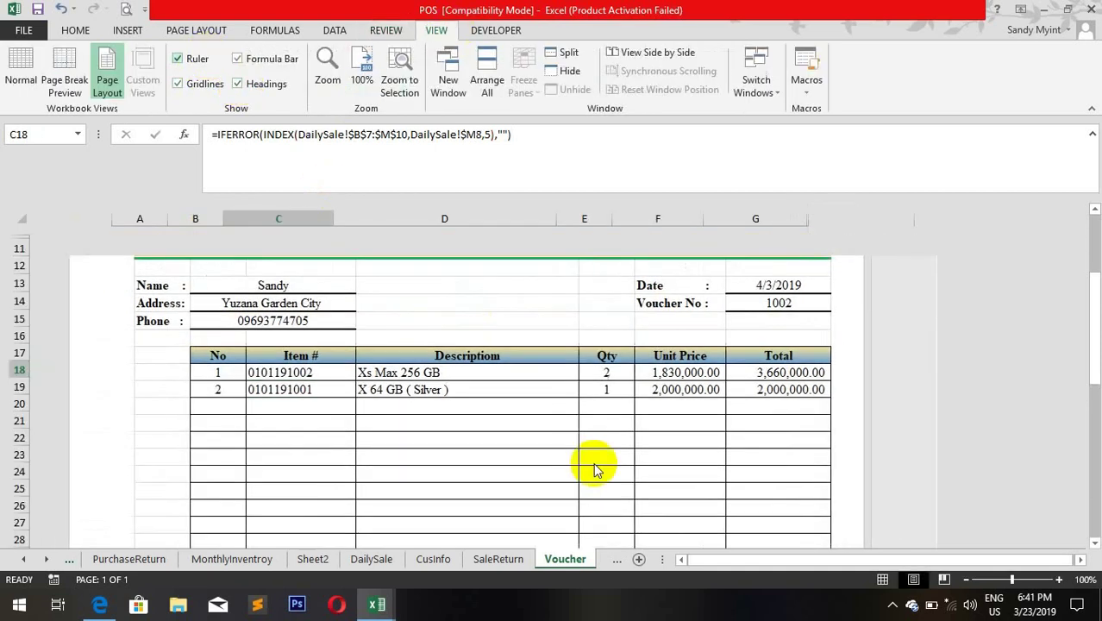
# Step: Review the references in the C17 Item # formula and examine the first Help3 formula on the DailySale sheet
pyautogui.doubleClick(283, 373)
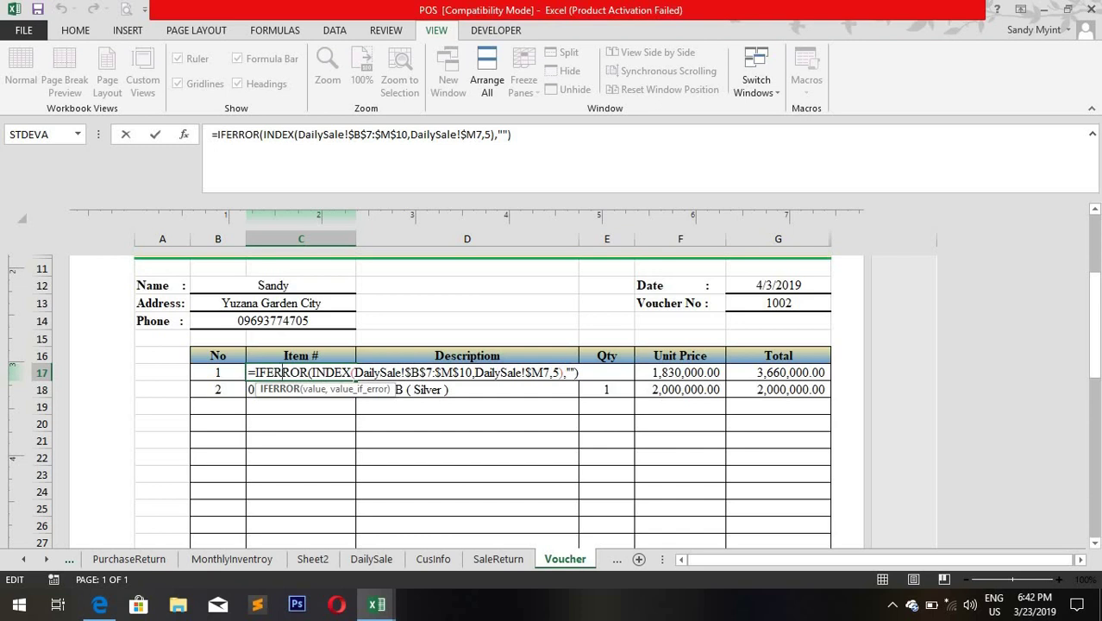
pyautogui.press('Return')
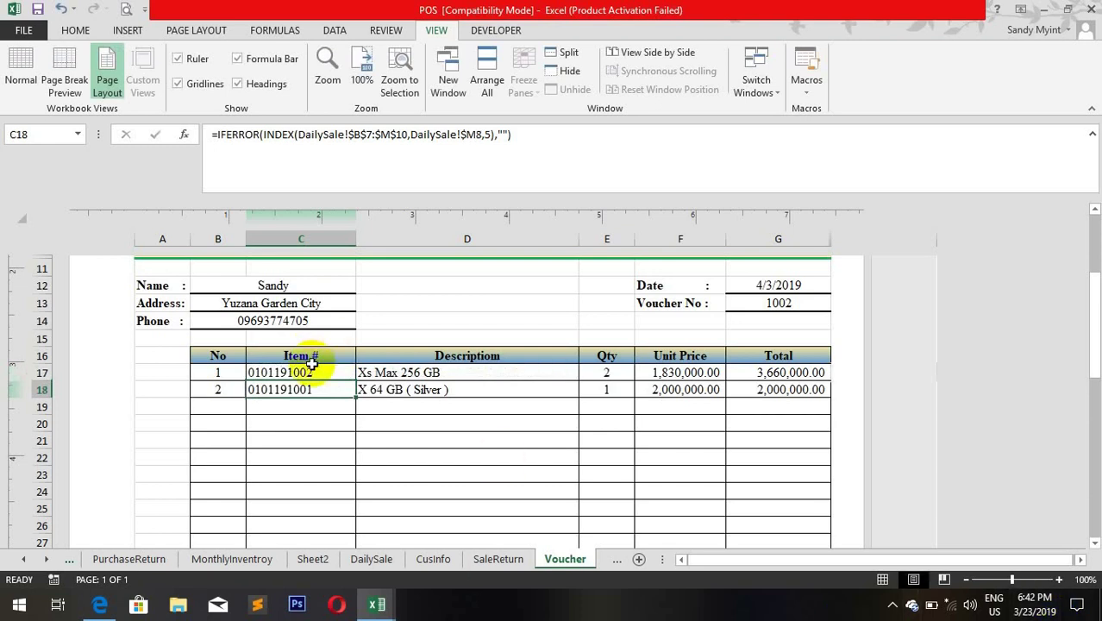
pyautogui.click(517, 560)
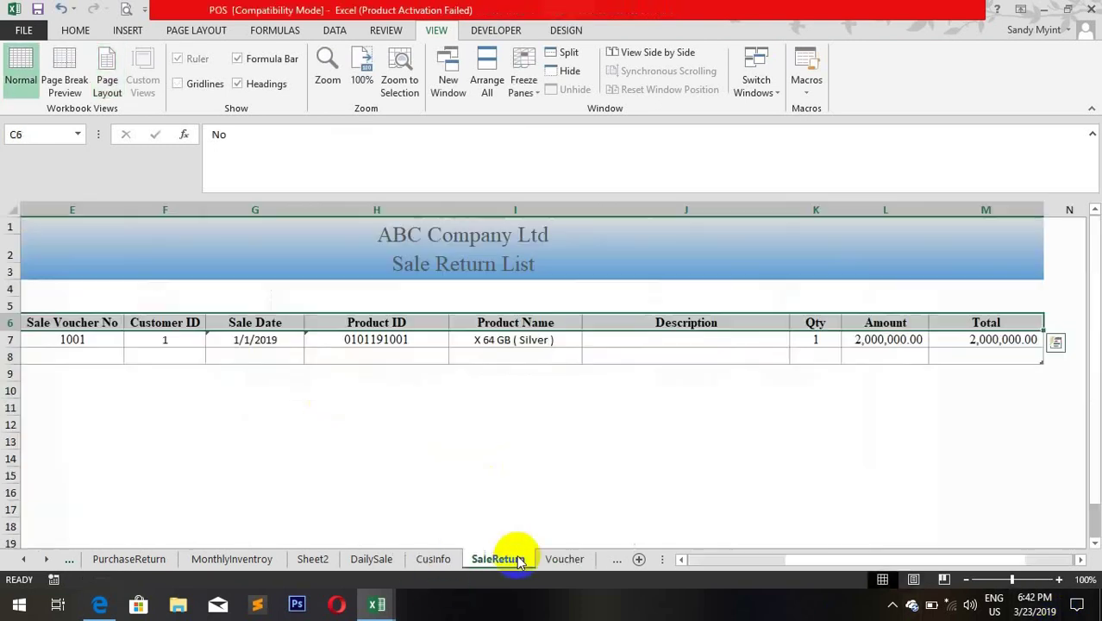
pyautogui.click(371, 559)
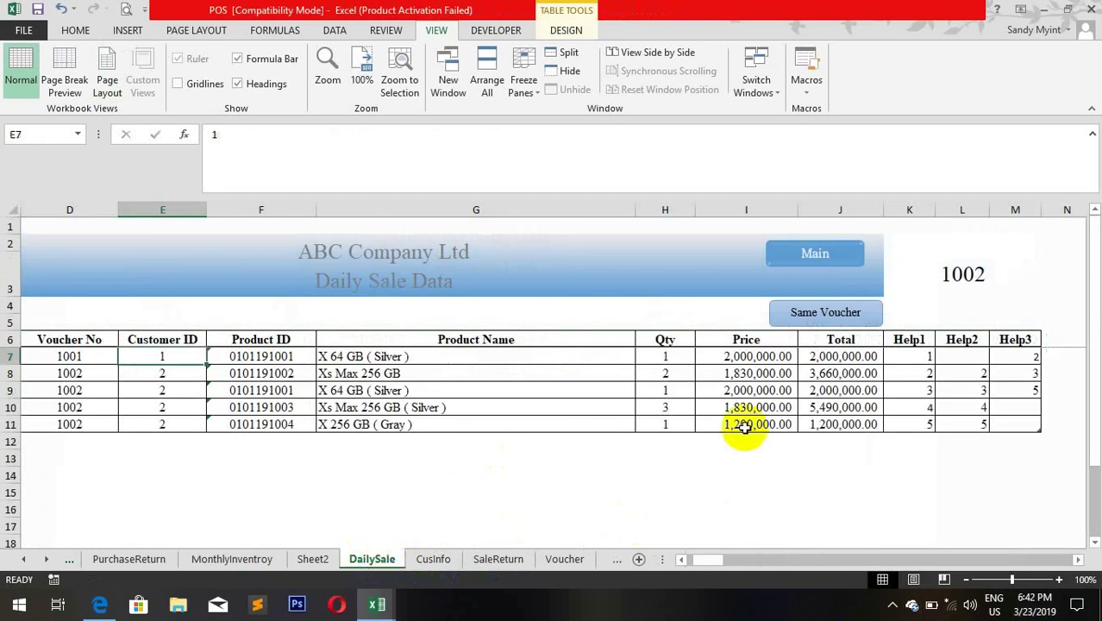
pyautogui.click(1011, 354)
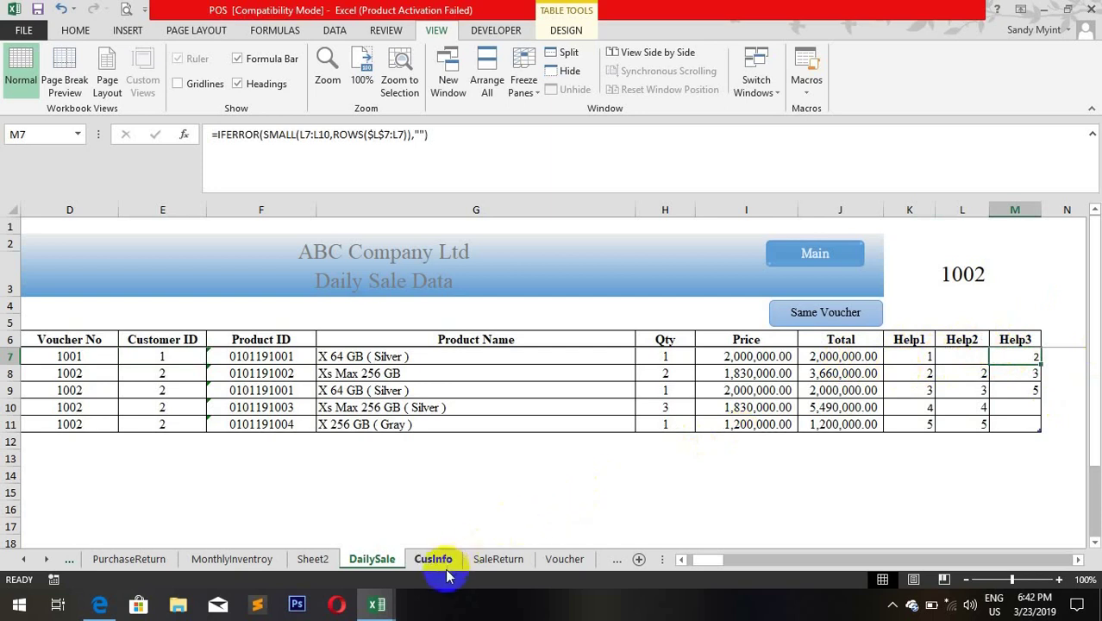
# Step: Return to the POS Learning workbook and start an IFERROR formula in C18, the first Item # cell of the voucher
pyautogui.click(377, 605)
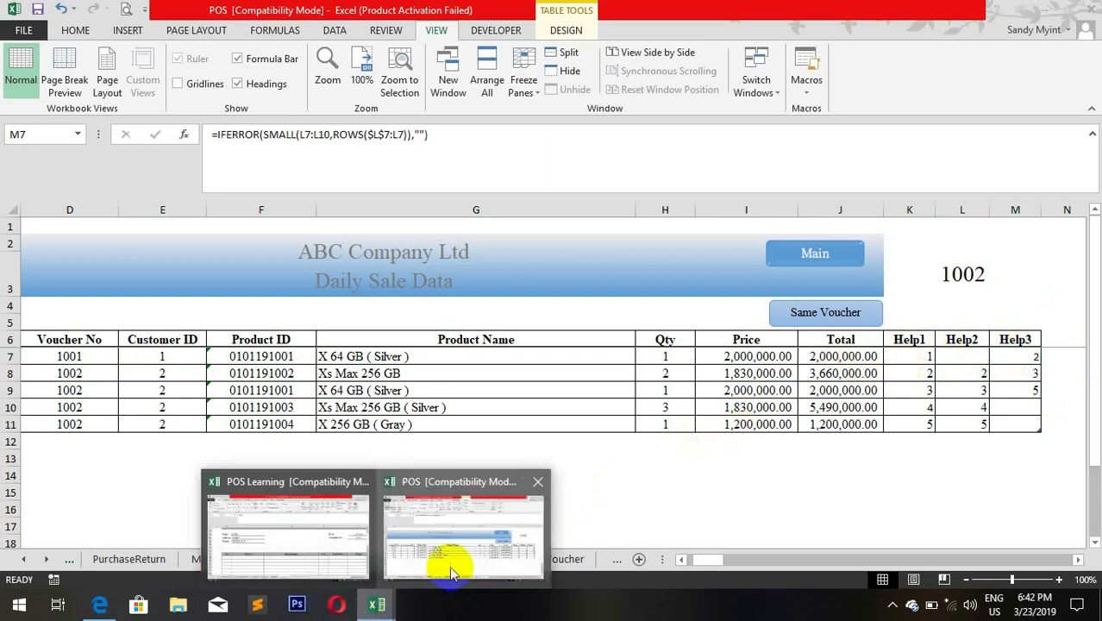
pyautogui.click(333, 552)
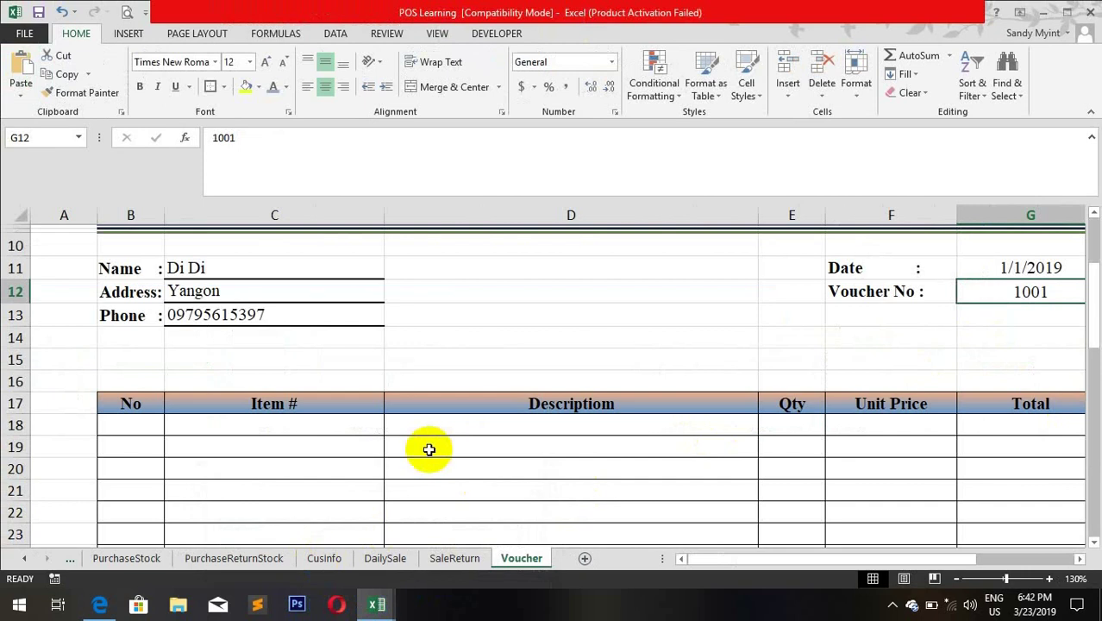
pyautogui.click(259, 427)
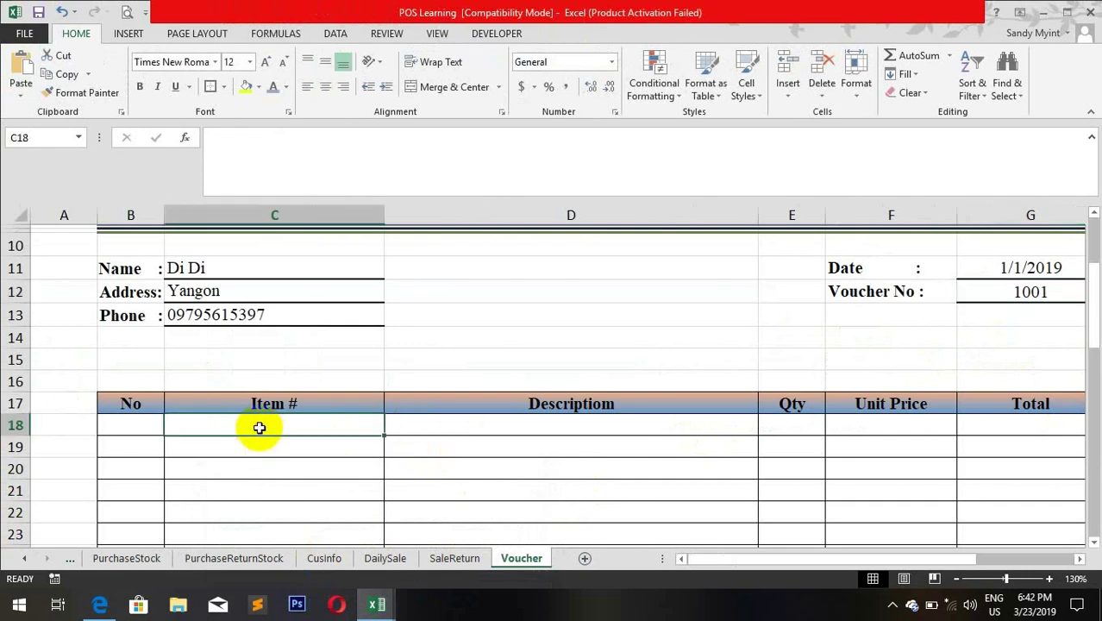
pyautogui.write('=')
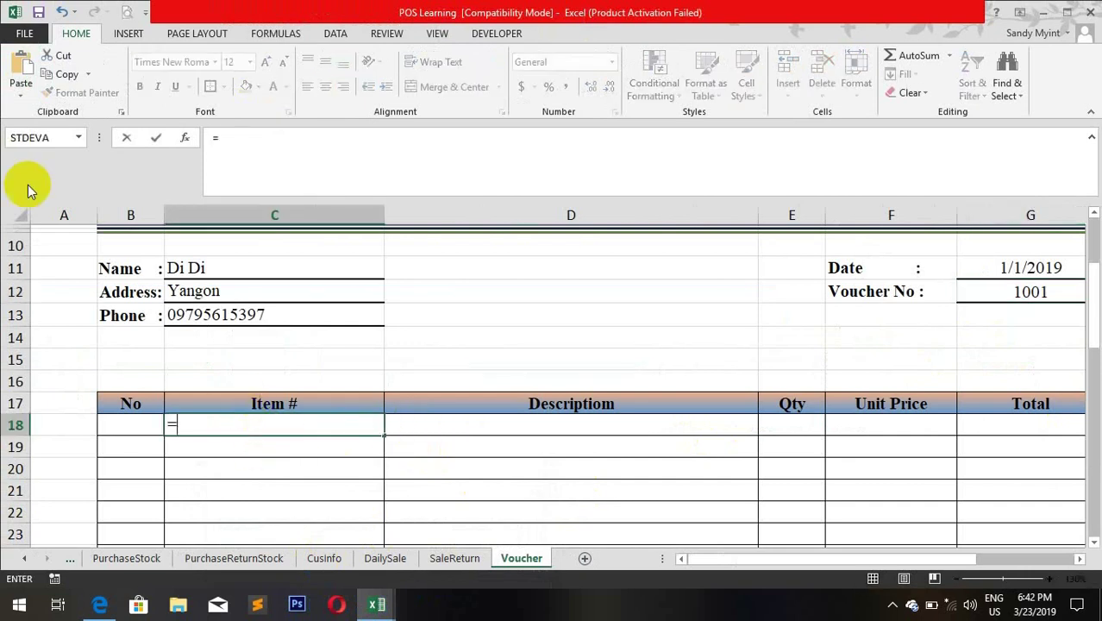
pyautogui.write('if')
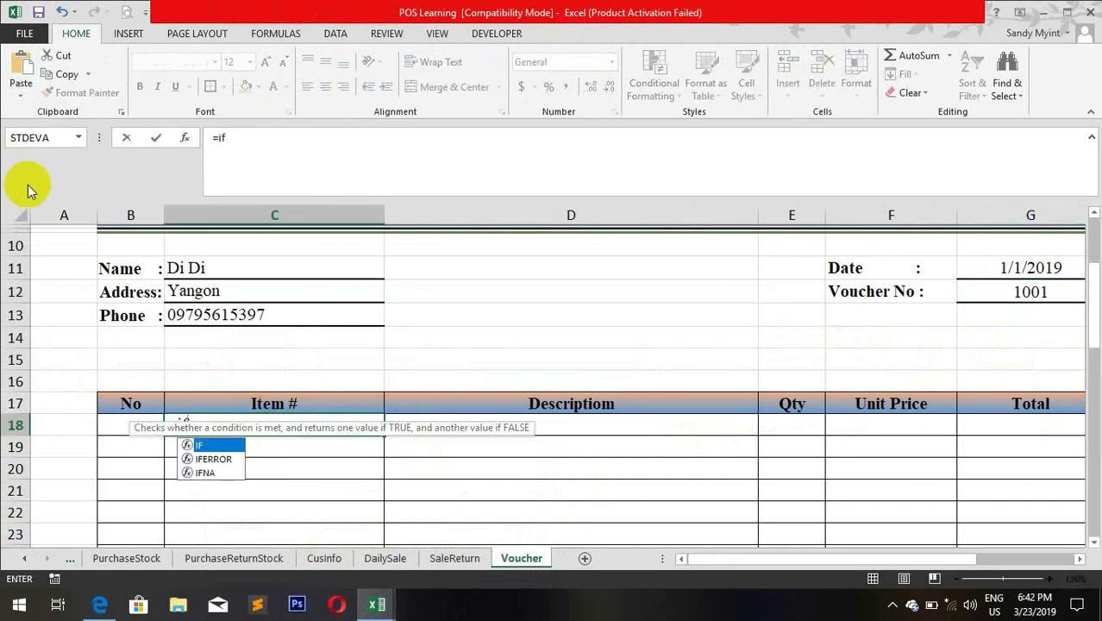
pyautogui.press('BackSpace')
pyautogui.press('BackSpace')
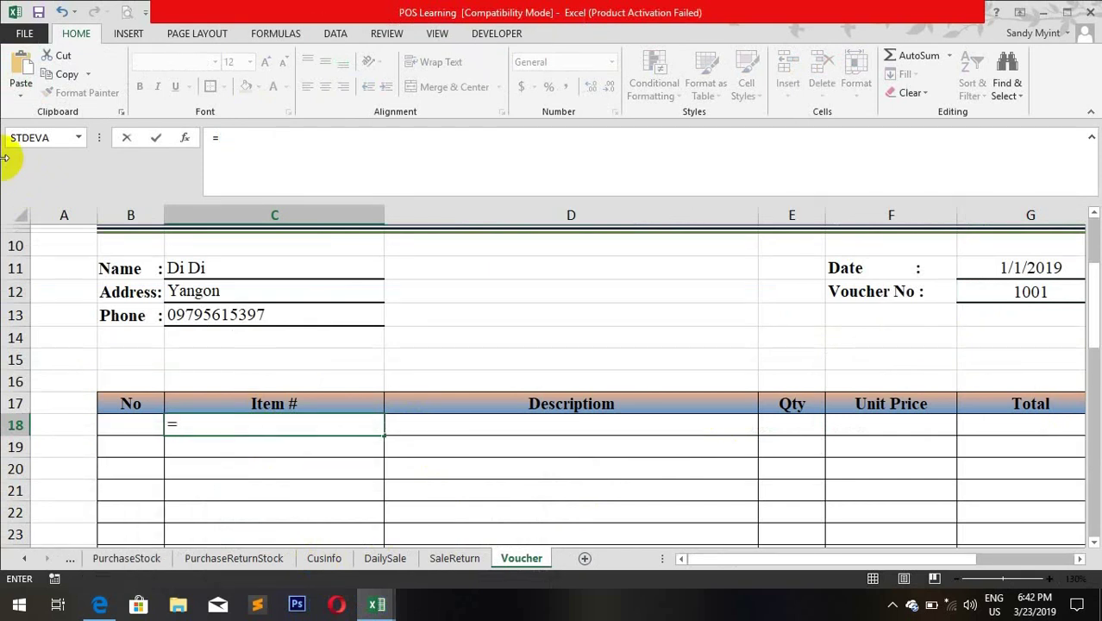
pyautogui.write('i')
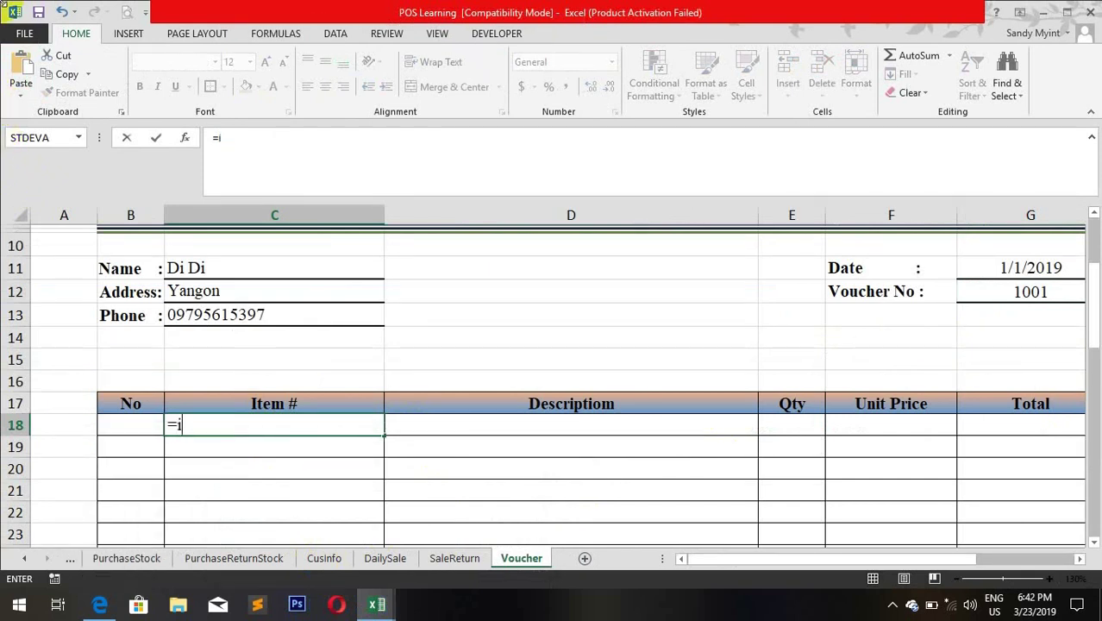
pyautogui.write('f')
pyautogui.press('Down')
pyautogui.press('Tab')
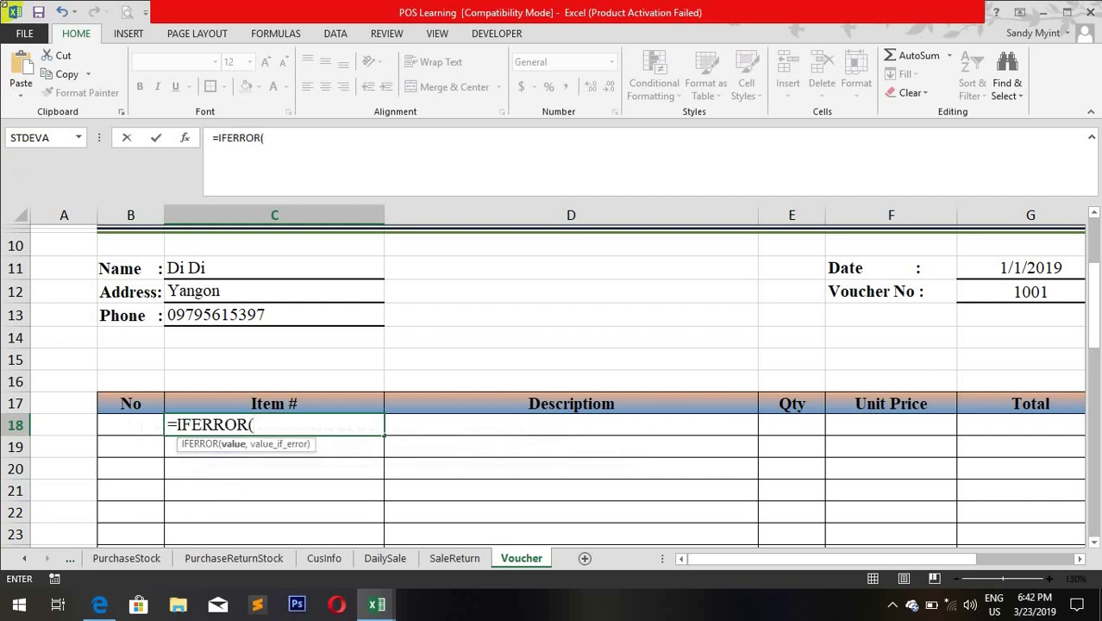
# Step: Nest an INDEX function inside IFERROR with the Daily_Sale table as its array
pyautogui.write('in')
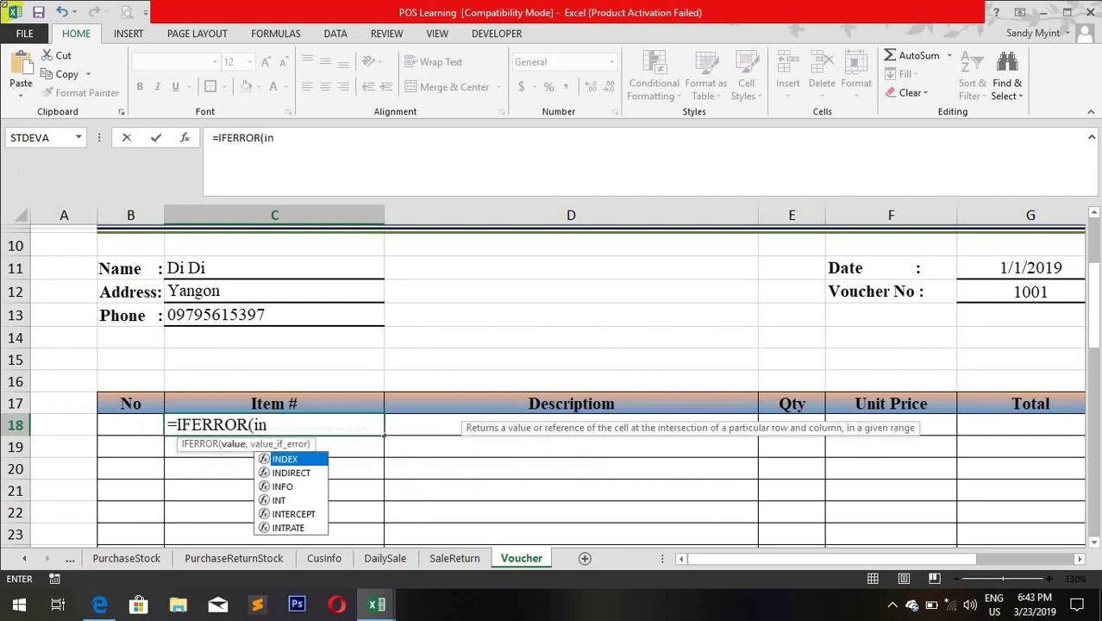
pyautogui.press('Tab')
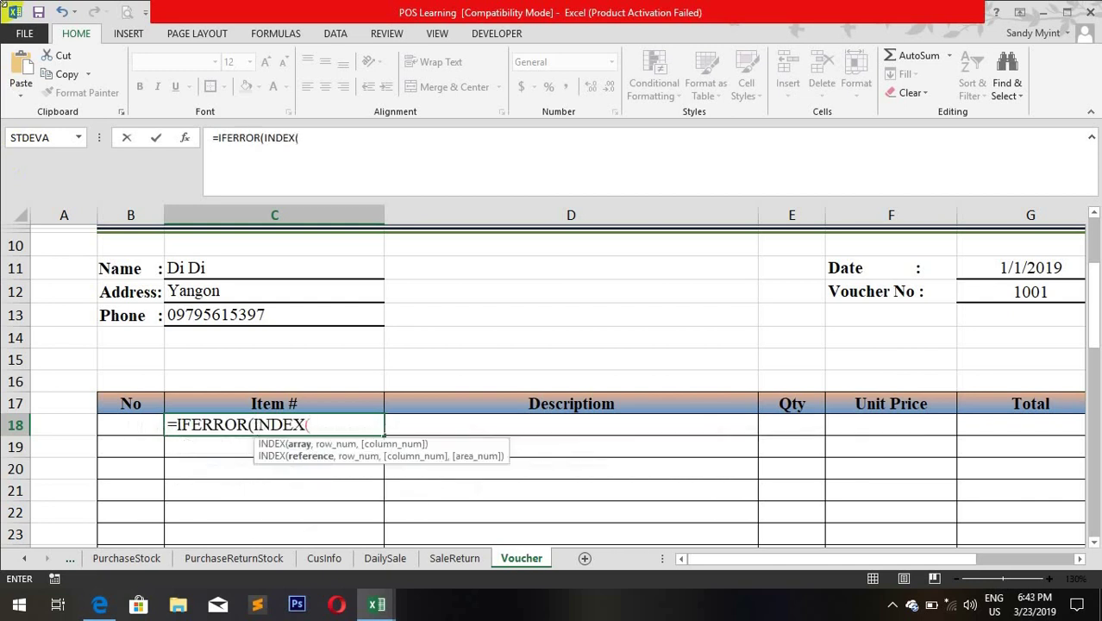
pyautogui.write('da')
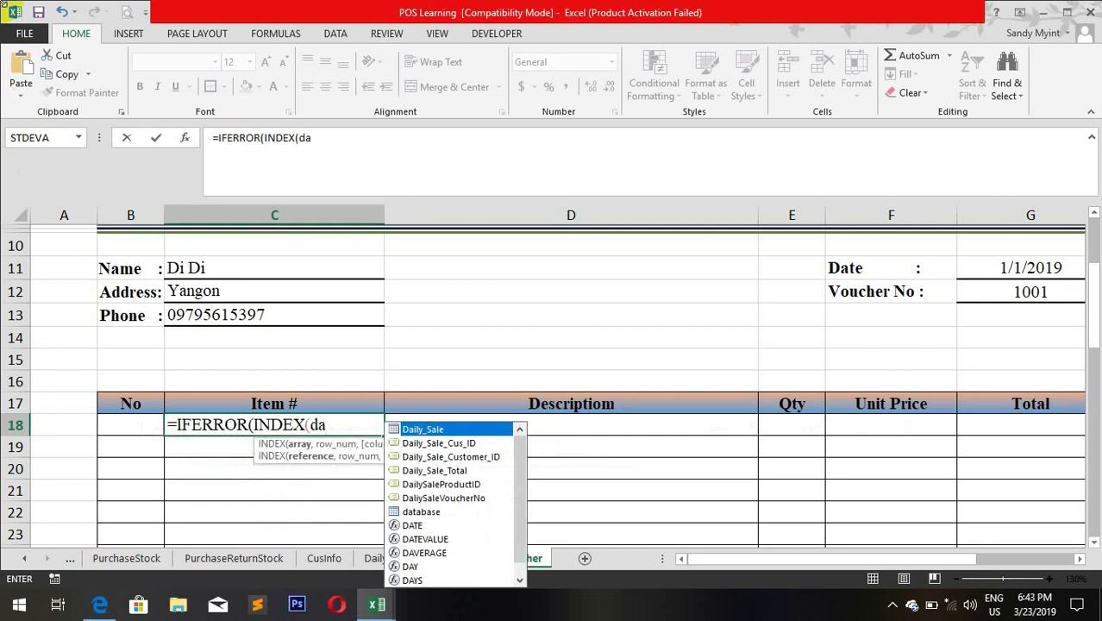
pyautogui.press('Tab')
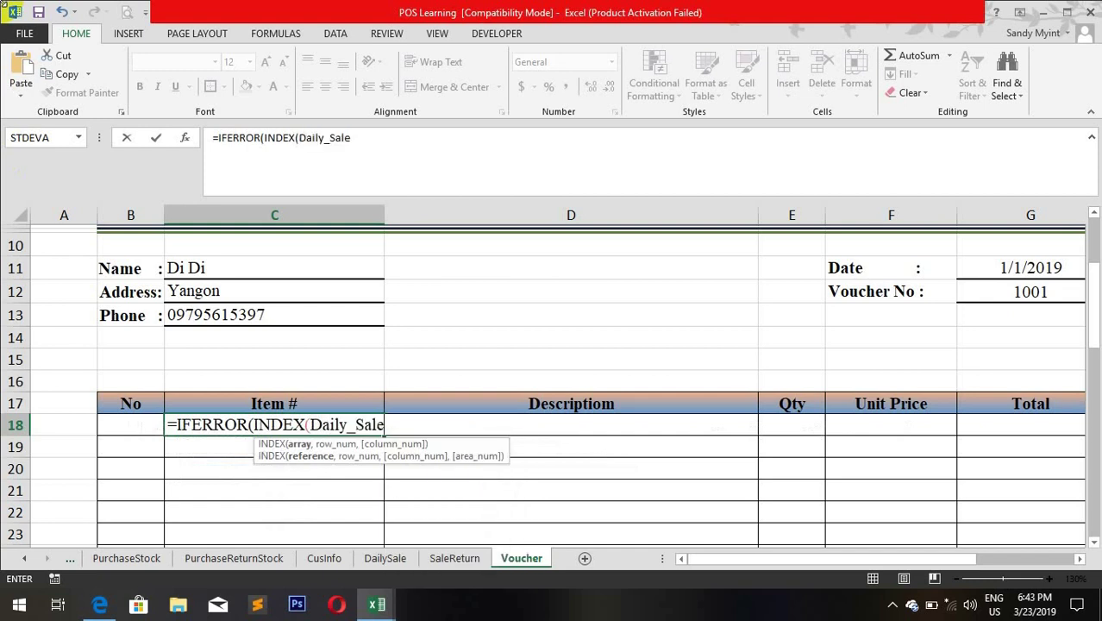
pyautogui.write(',')
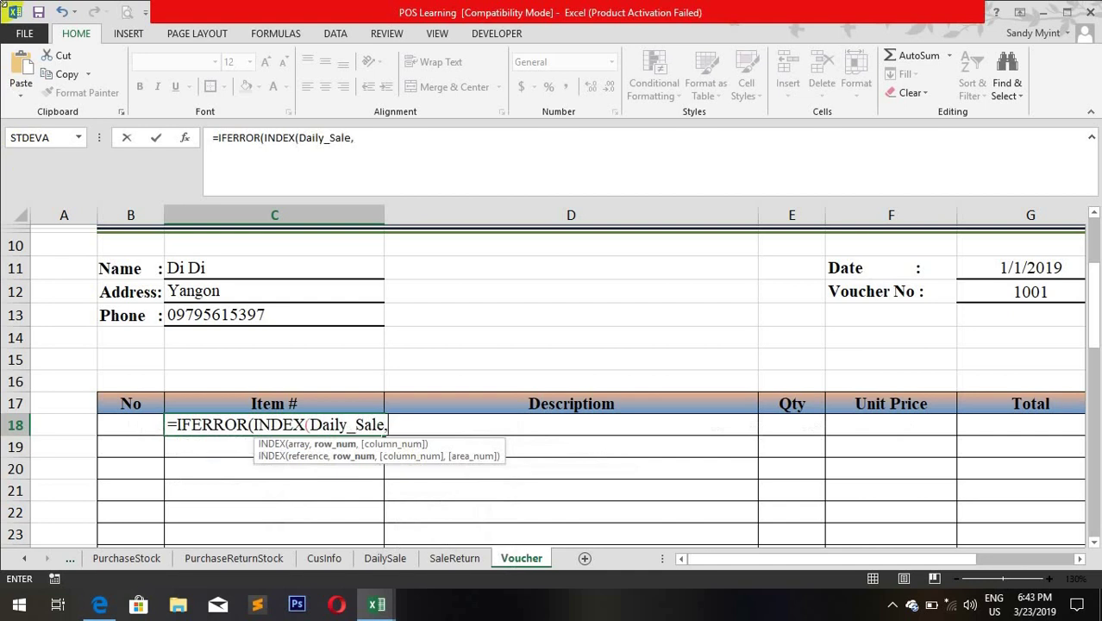
# Step: Set the INDEX row number in the C18 formula to the first Help3 cell, M7, on the DailySale sheet
pyautogui.click(385, 558)
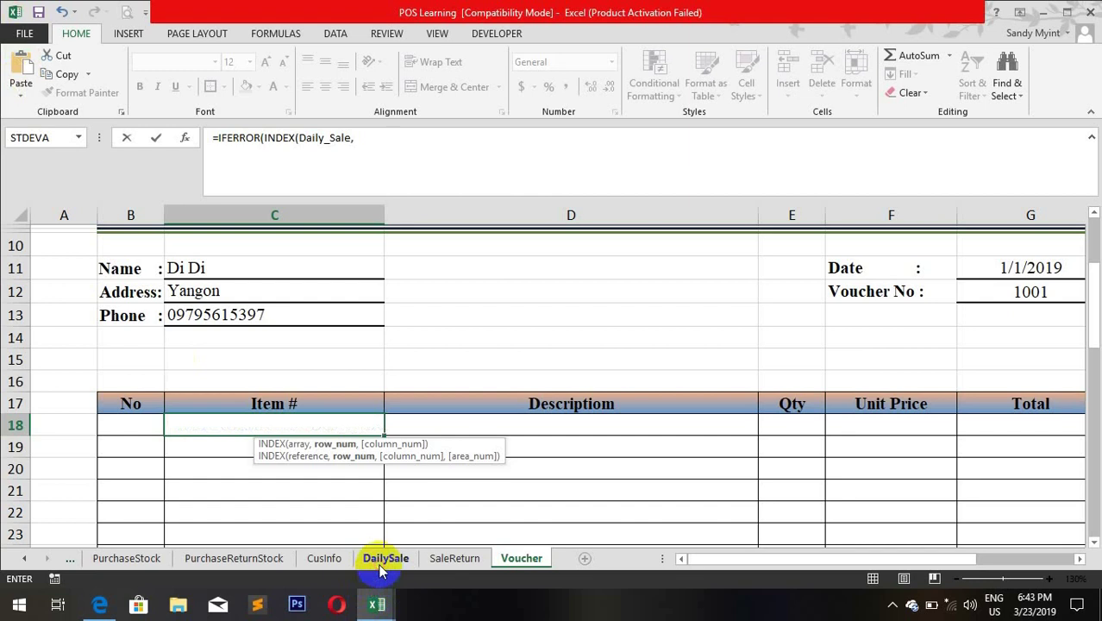
pyautogui.moveTo(852, 559); pyautogui.dragTo(1010, 559)
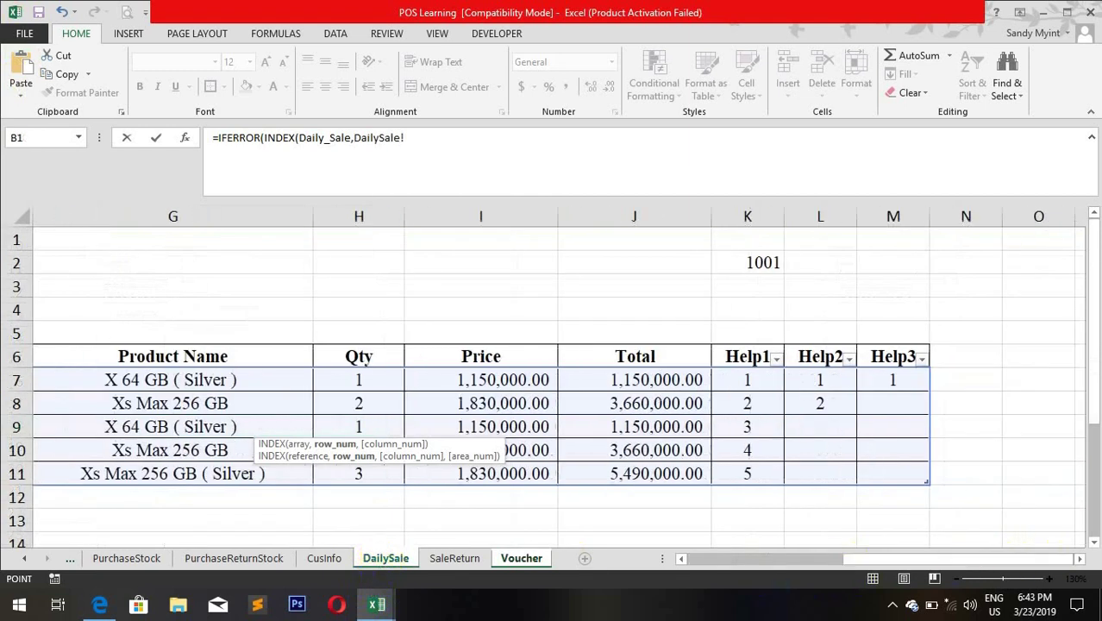
pyautogui.click(901, 379)
pyautogui.write(',')
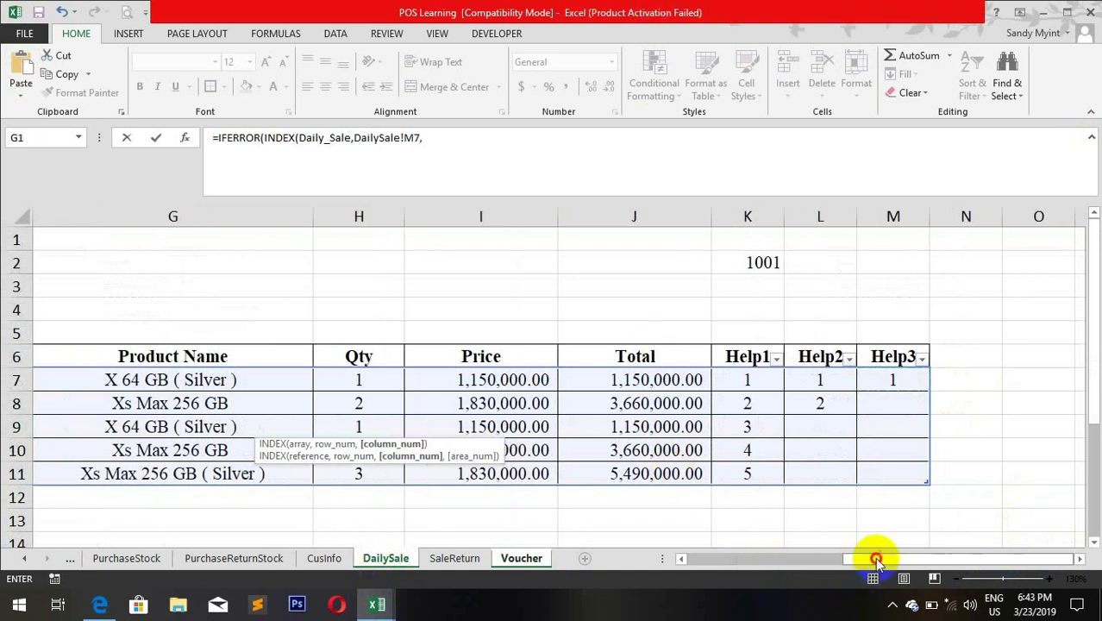
# Step: Complete the C18 formula with column number 5 for Product ID and an empty string as the error value
pyautogui.moveTo(874, 558); pyautogui.dragTo(778, 558)
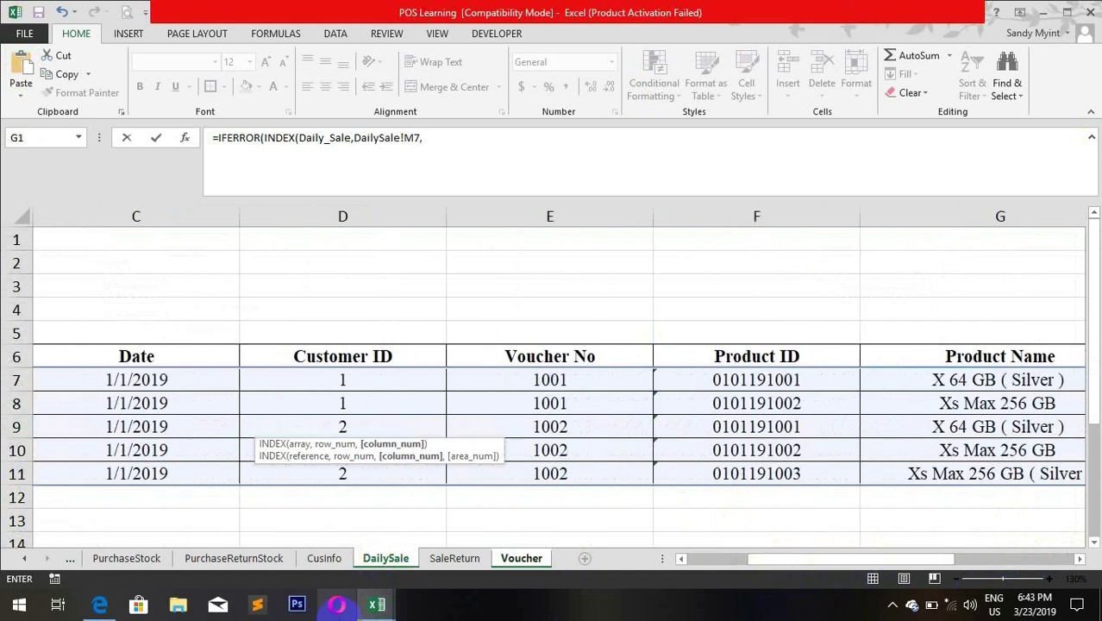
pyautogui.click(457, 140)
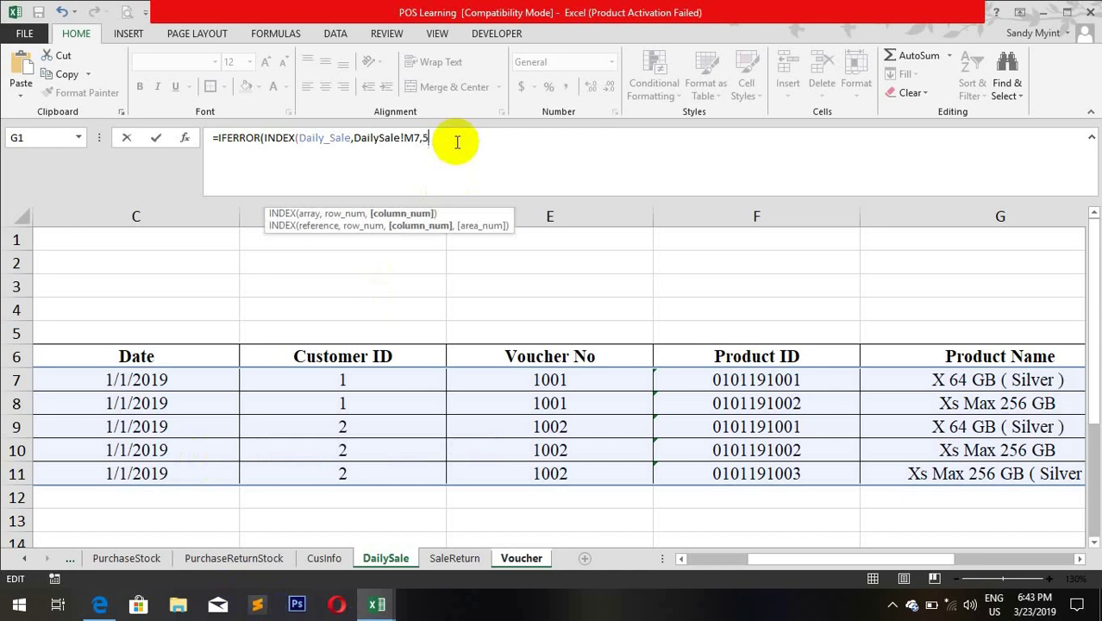
pyautogui.write(',')
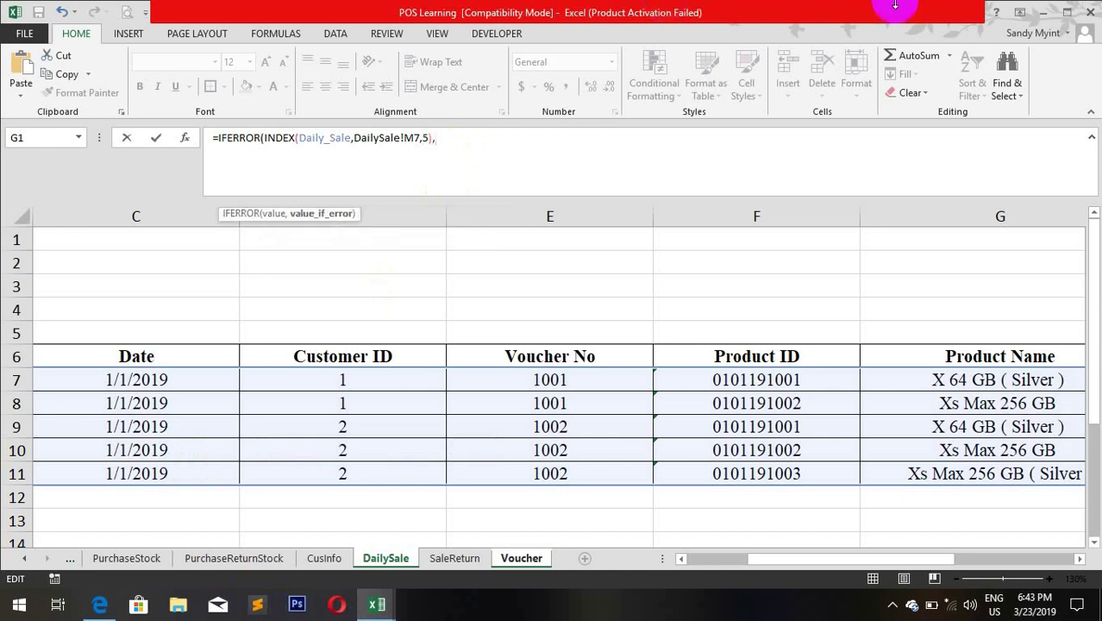
pyautogui.write('"")')
pyautogui.press('Return')
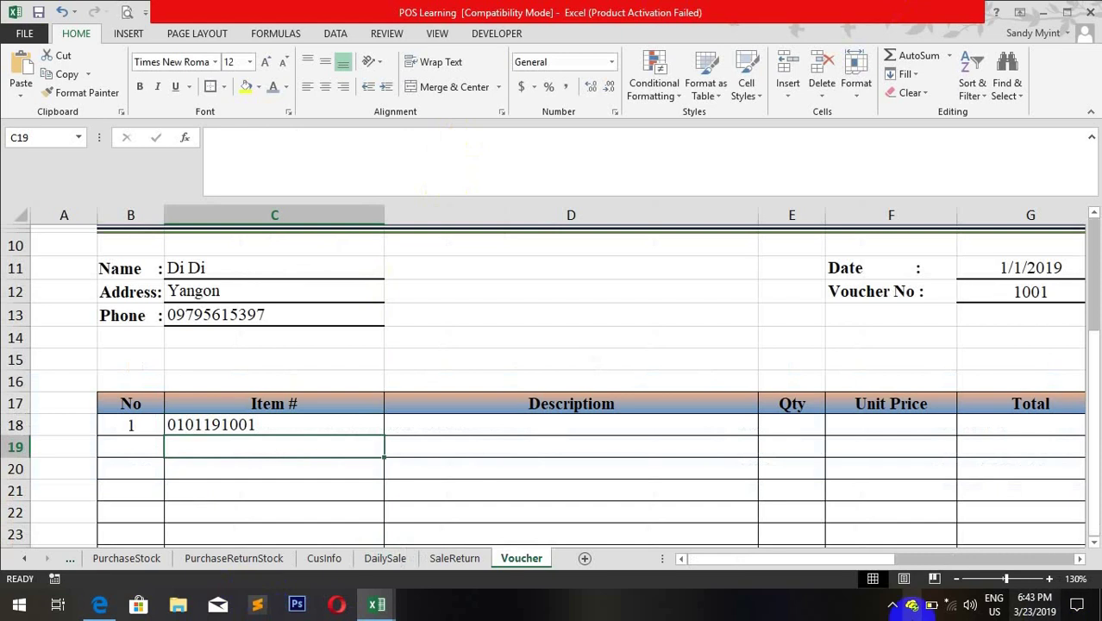
# Step: Centre the contents of column C and fill the Item # formula from C18 down to C37
pyautogui.click(266, 215)
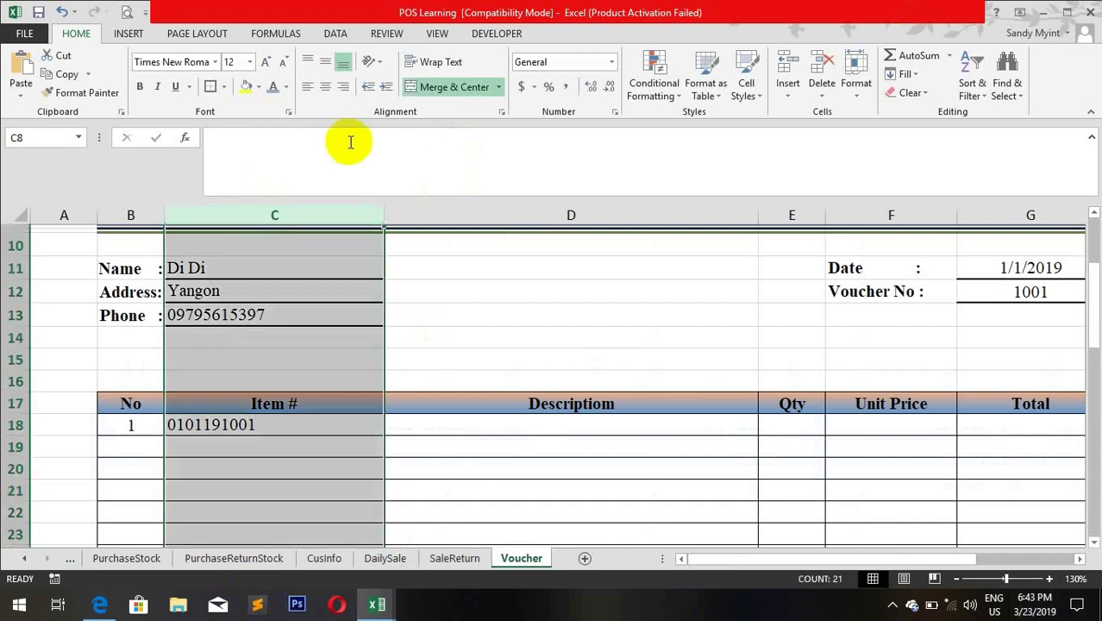
pyautogui.click(325, 86)
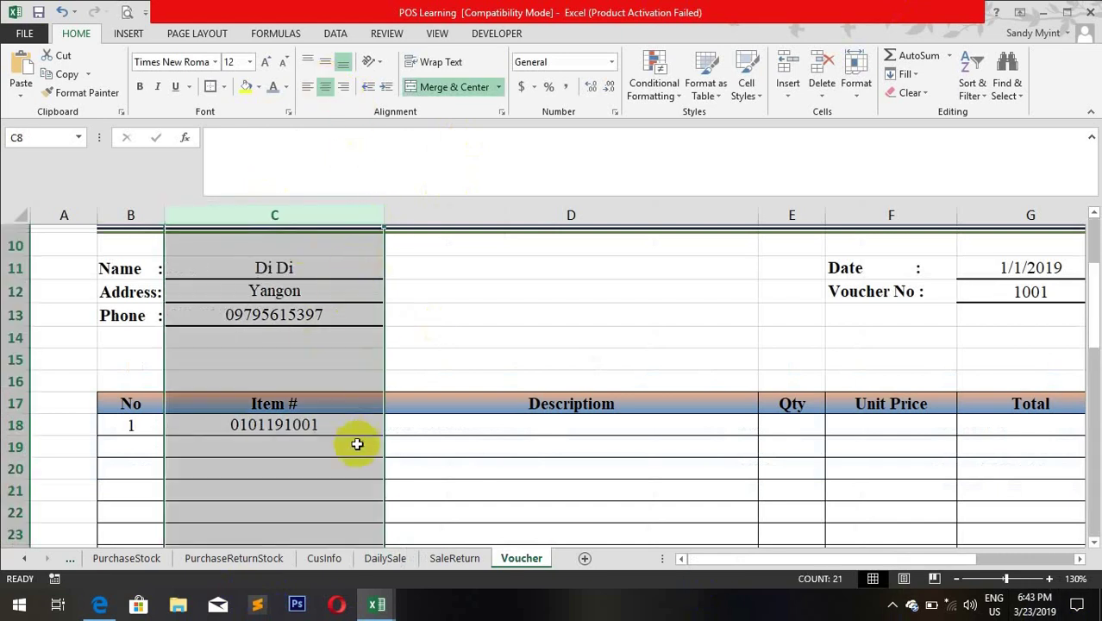
pyautogui.click(325, 426)
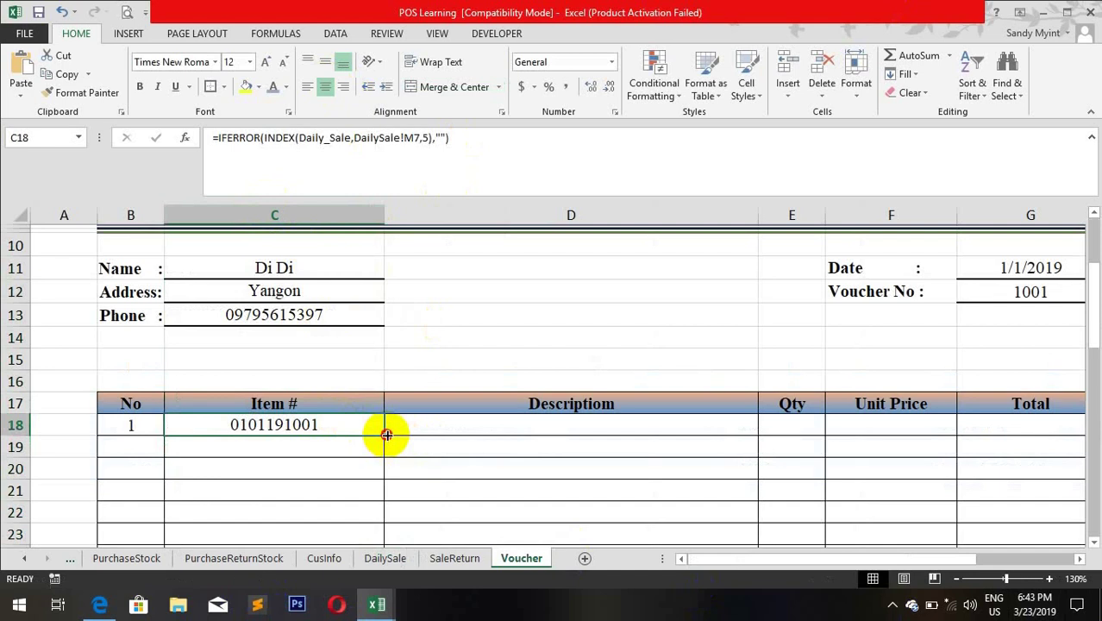
pyautogui.moveTo(386, 435); pyautogui.dragTo(284, 520)
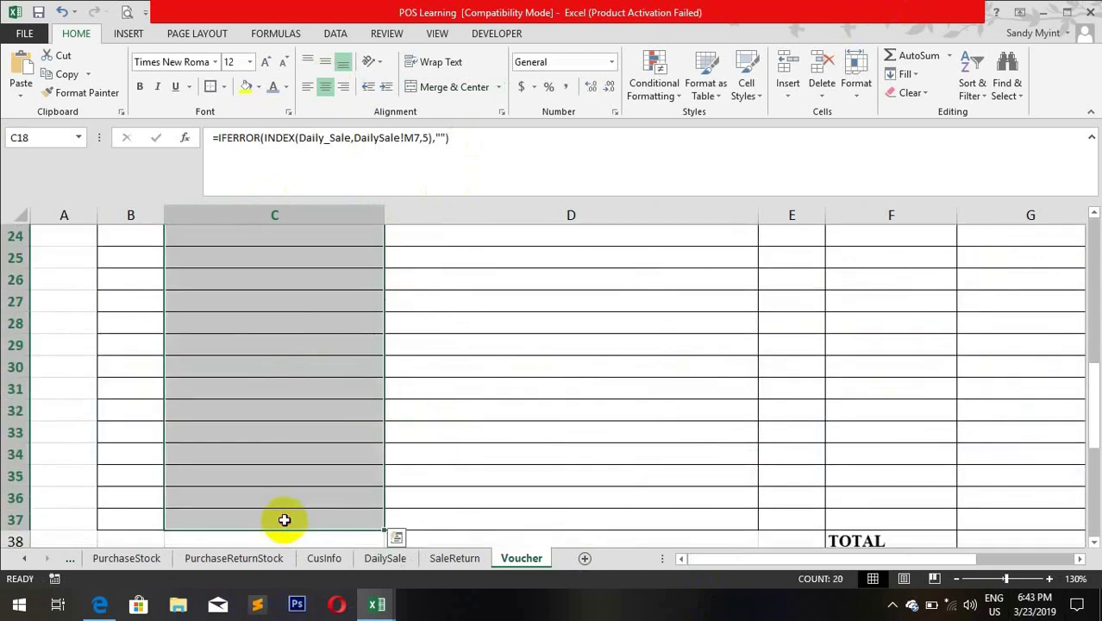
pyautogui.scroll(5, 591, 419)
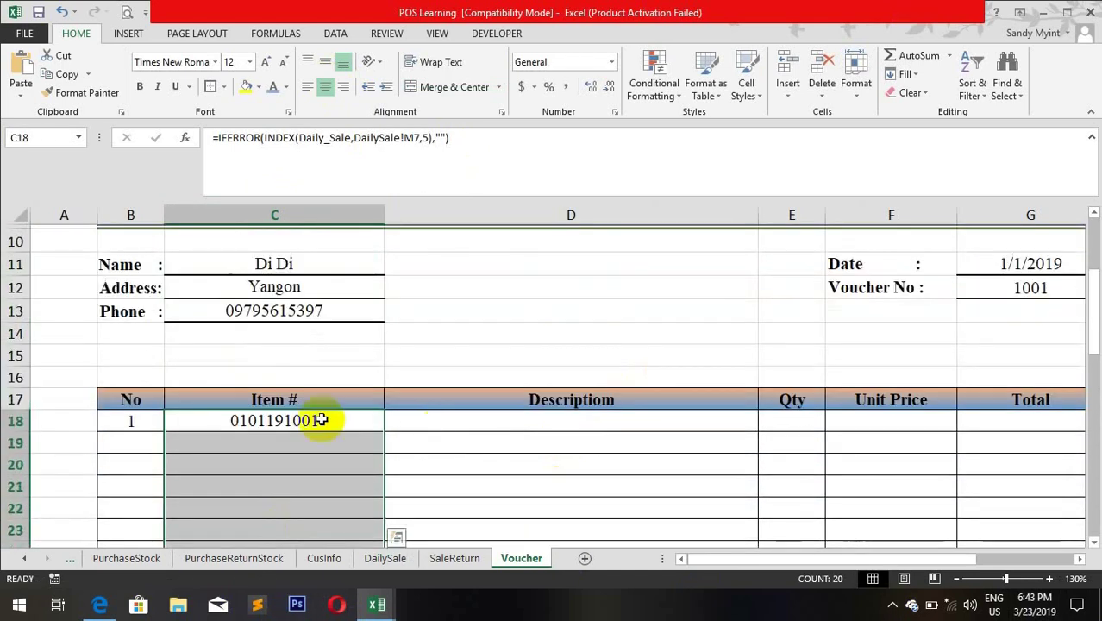
pyautogui.click(321, 420)
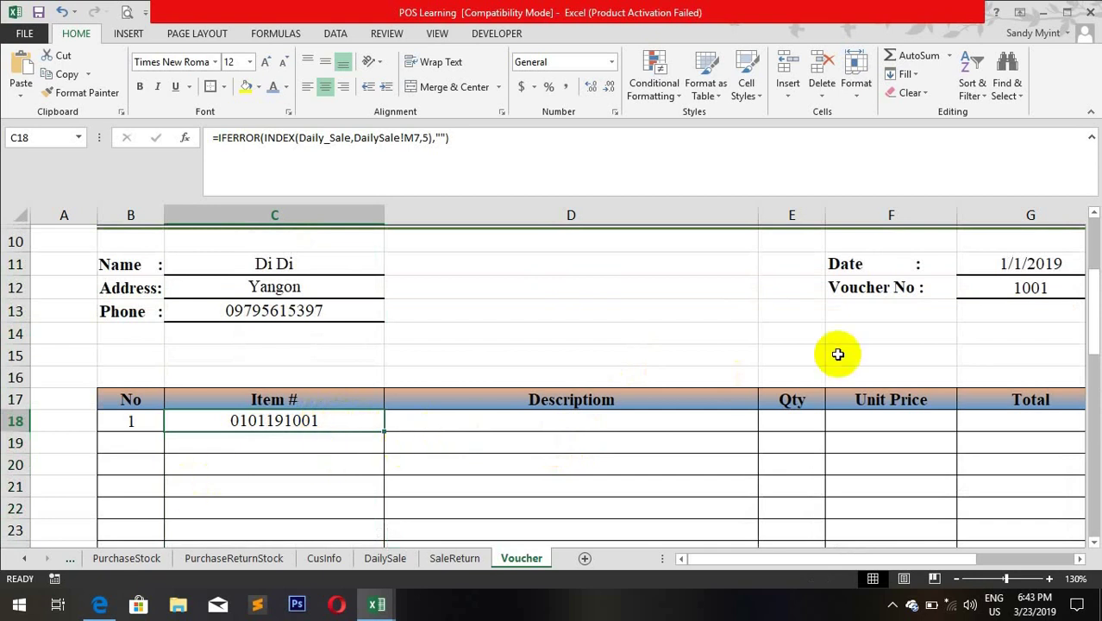
# Step: Set the Voucher No in G12 to 1002 and compare it with the voucher number in K2 on the DailySale sheet
pyautogui.click(1012, 289)
pyautogui.write('1002')
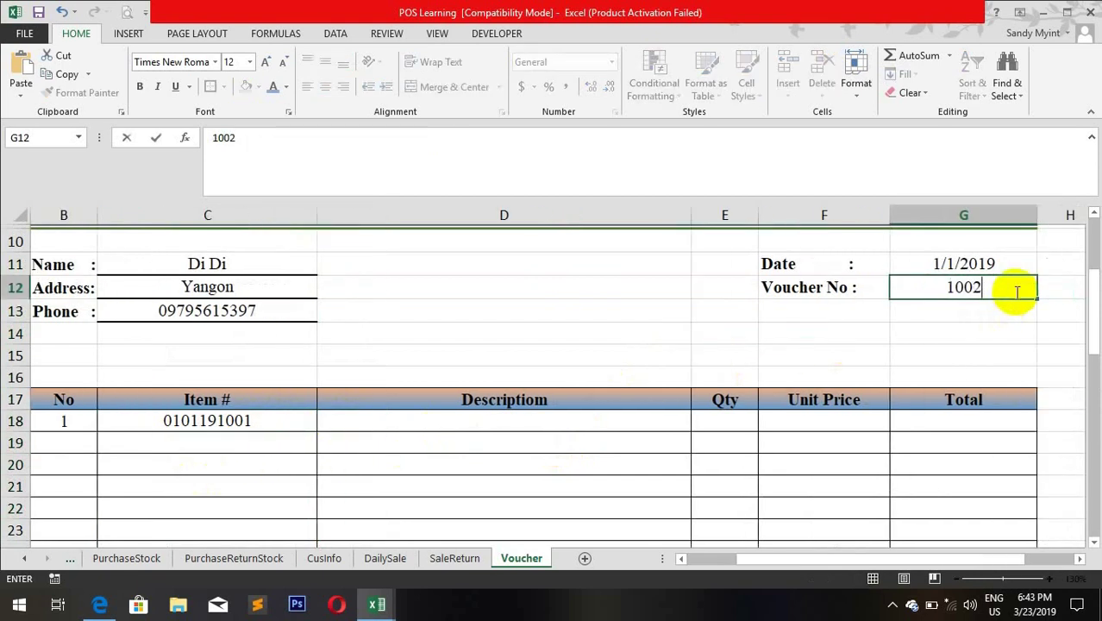
pyautogui.press('Return')
pyautogui.click(288, 443)
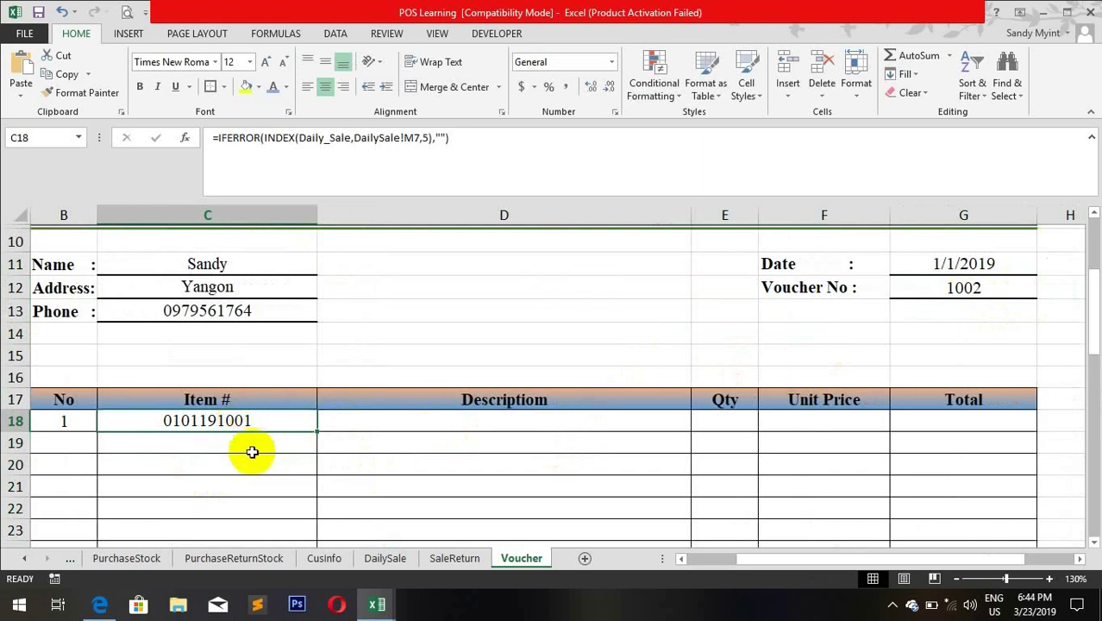
pyautogui.click(395, 560)
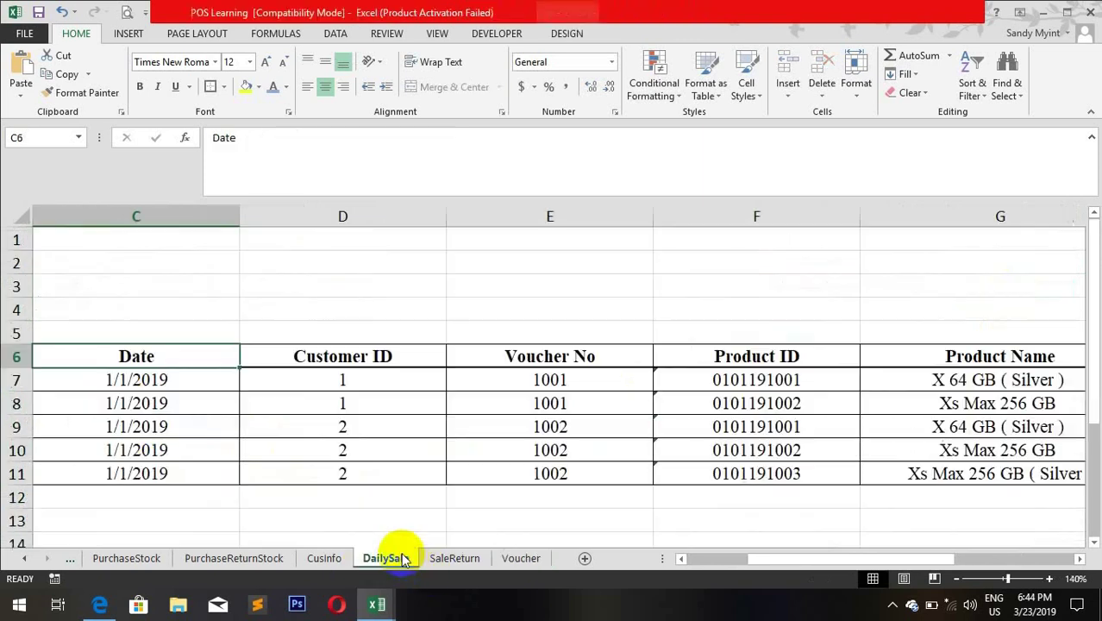
pyautogui.moveTo(935, 559); pyautogui.dragTo(1063, 542)
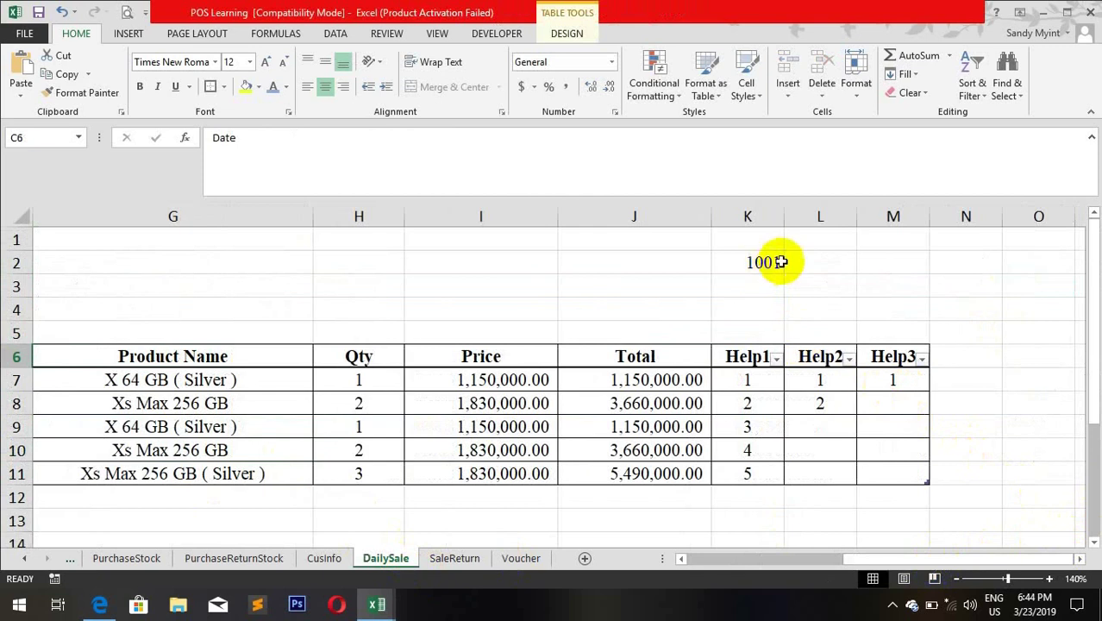
pyautogui.click(518, 558)
pyautogui.click(991, 282)
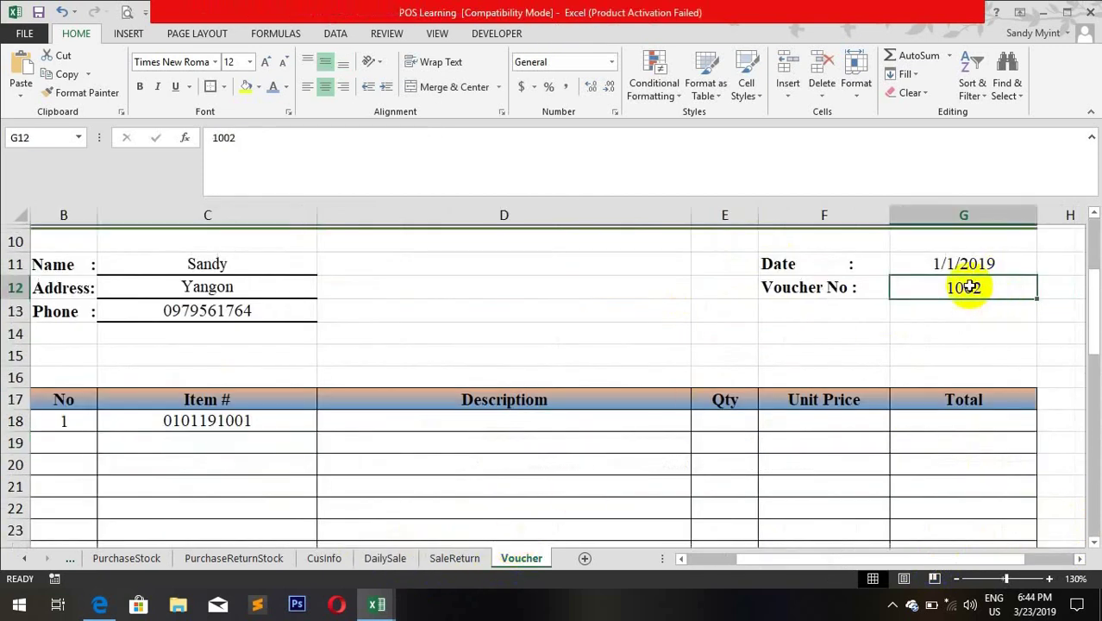
# Step: Link cell K2 on the DailySale sheet to the Voucher sheet's G12 voucher number with =Voucher!G12
pyautogui.click(390, 558)
pyautogui.click(733, 272)
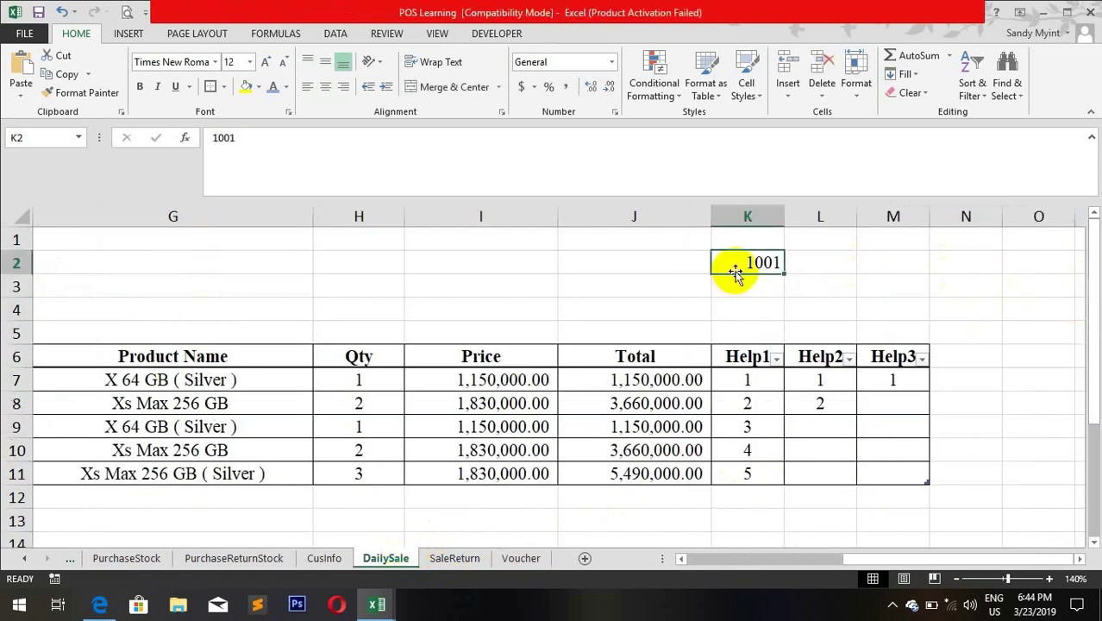
pyautogui.write('=')
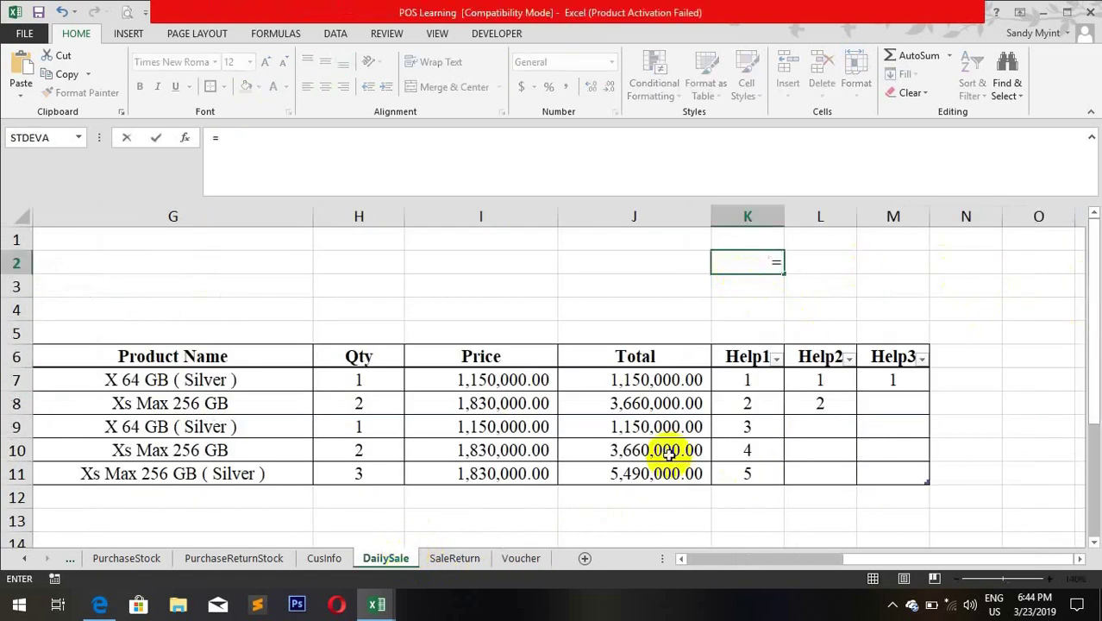
pyautogui.click(518, 558)
pyautogui.click(923, 294)
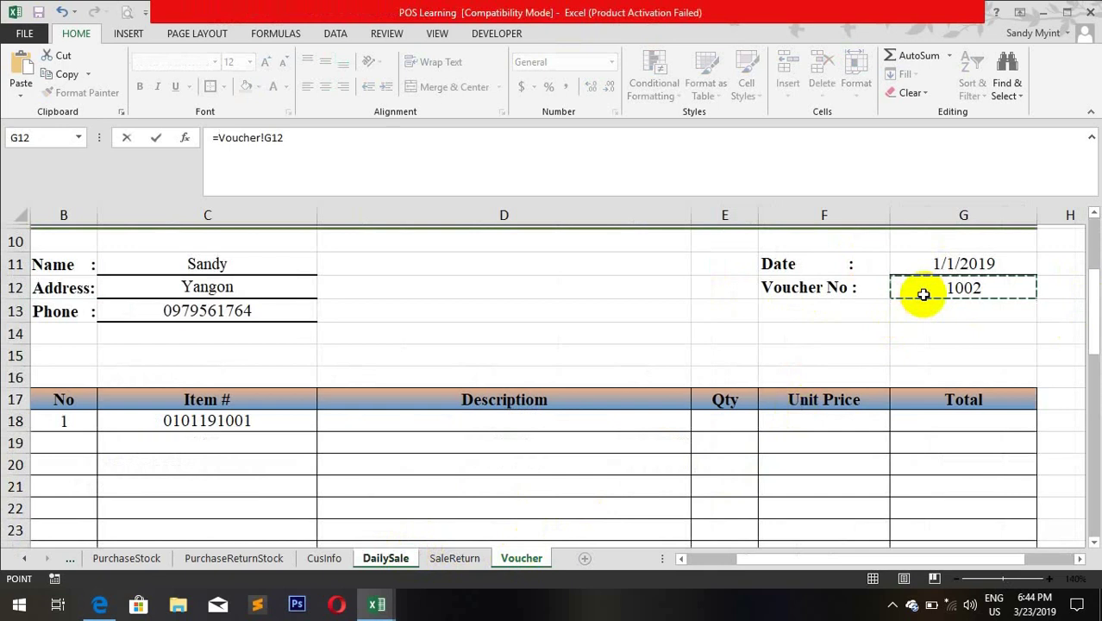
pyautogui.press('Return')
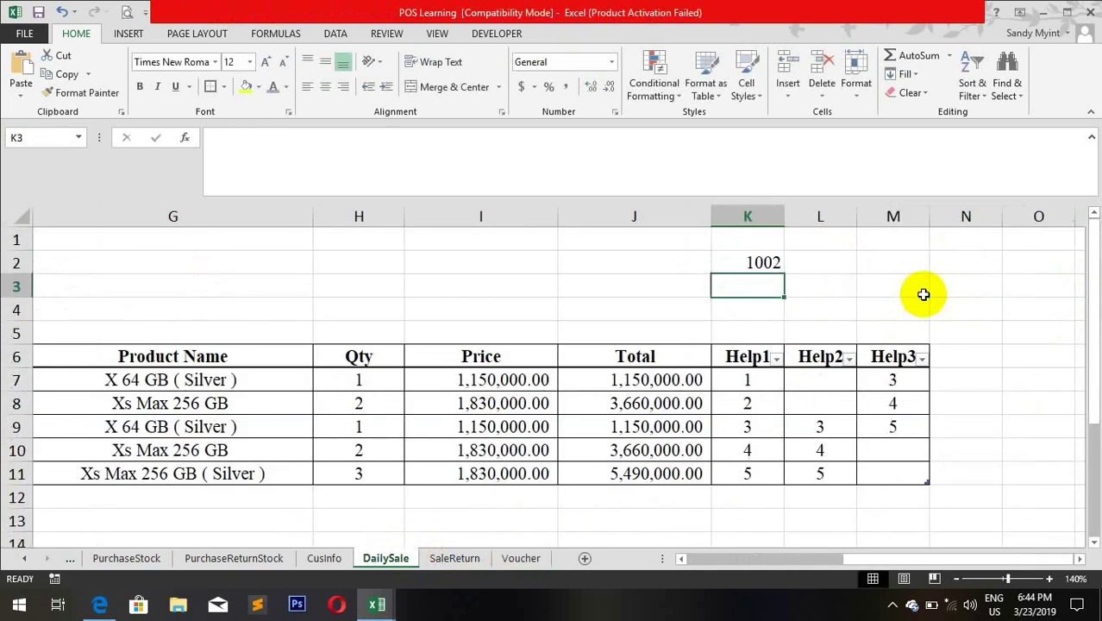
# Step: Copy the Item # formula text from C18 on the Voucher sheet into D18, the first description cell
pyautogui.click(518, 558)
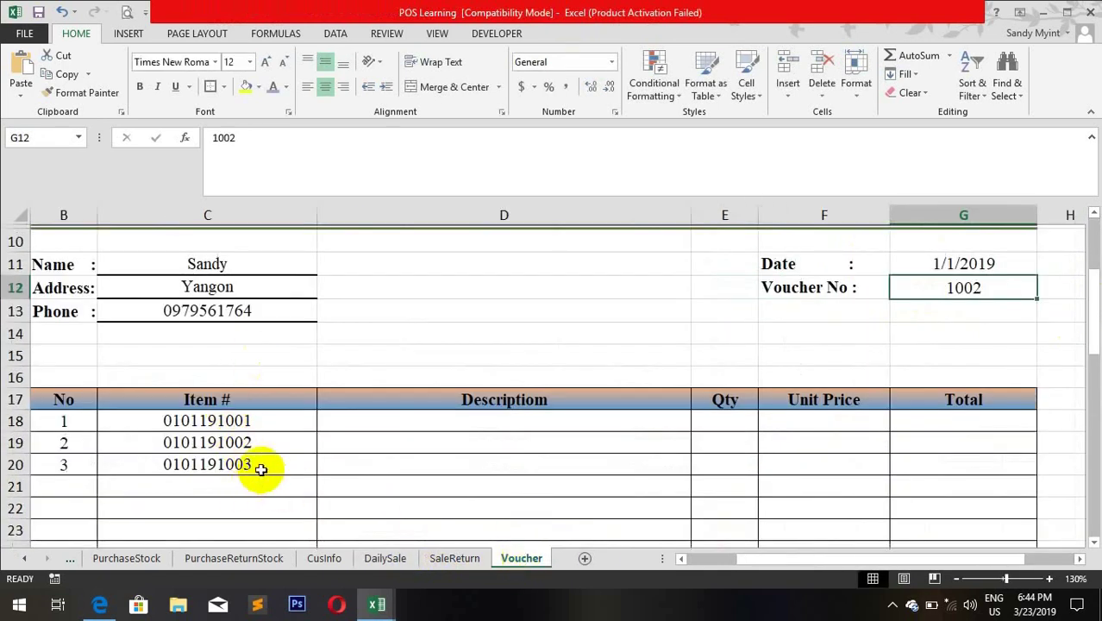
pyautogui.click(259, 405)
pyautogui.click(255, 420)
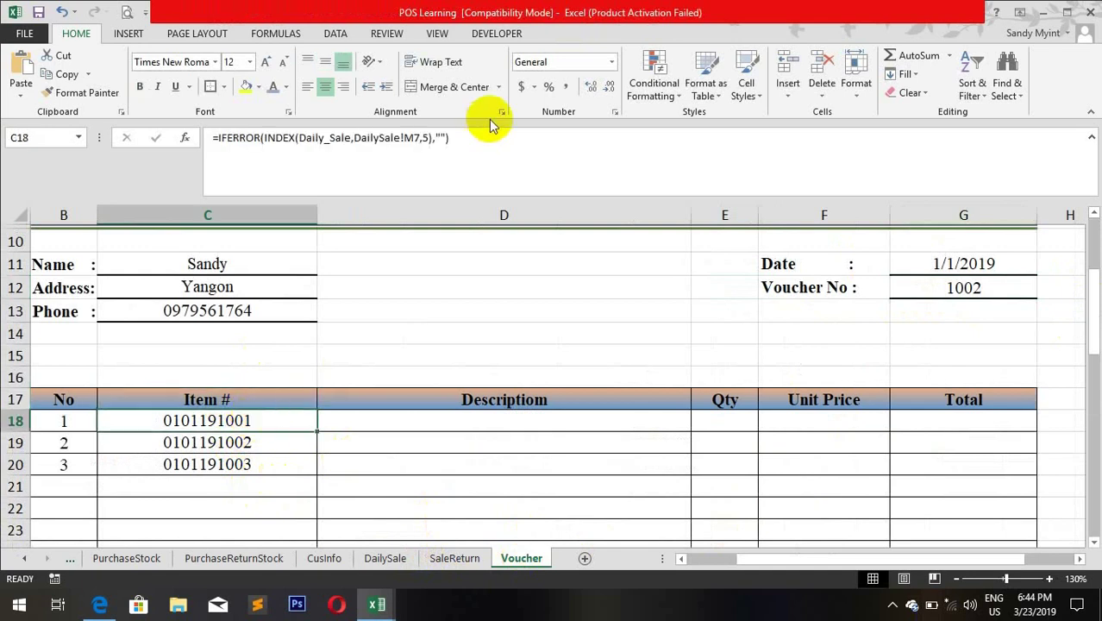
pyautogui.press('F2')
pyautogui.hotkey('shift', 'Home')
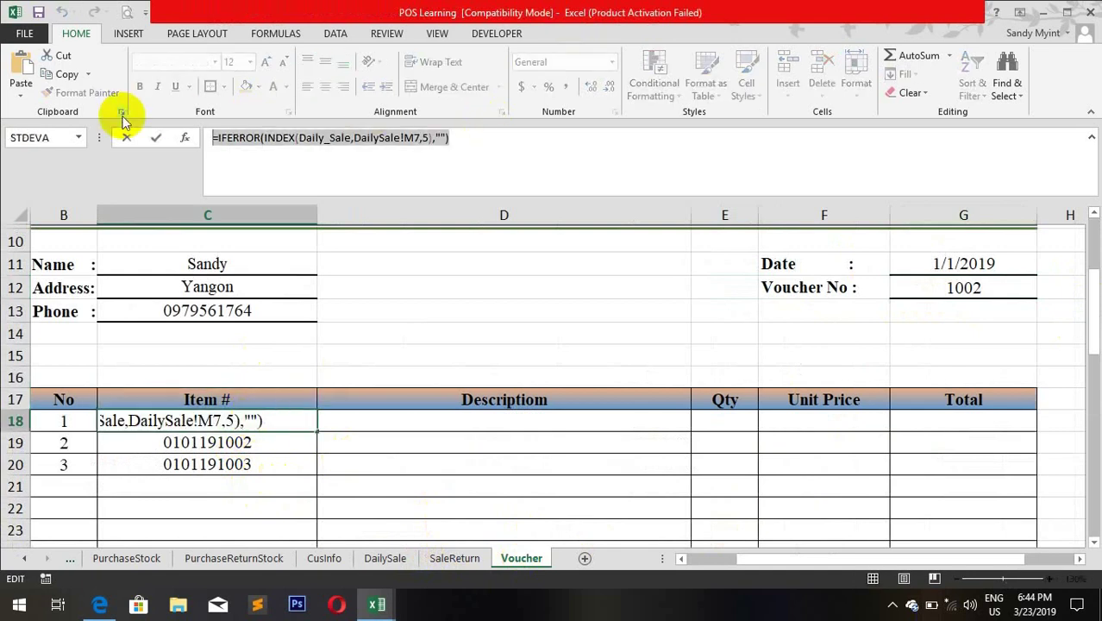
pyautogui.press('Return')
pyautogui.click(458, 424)
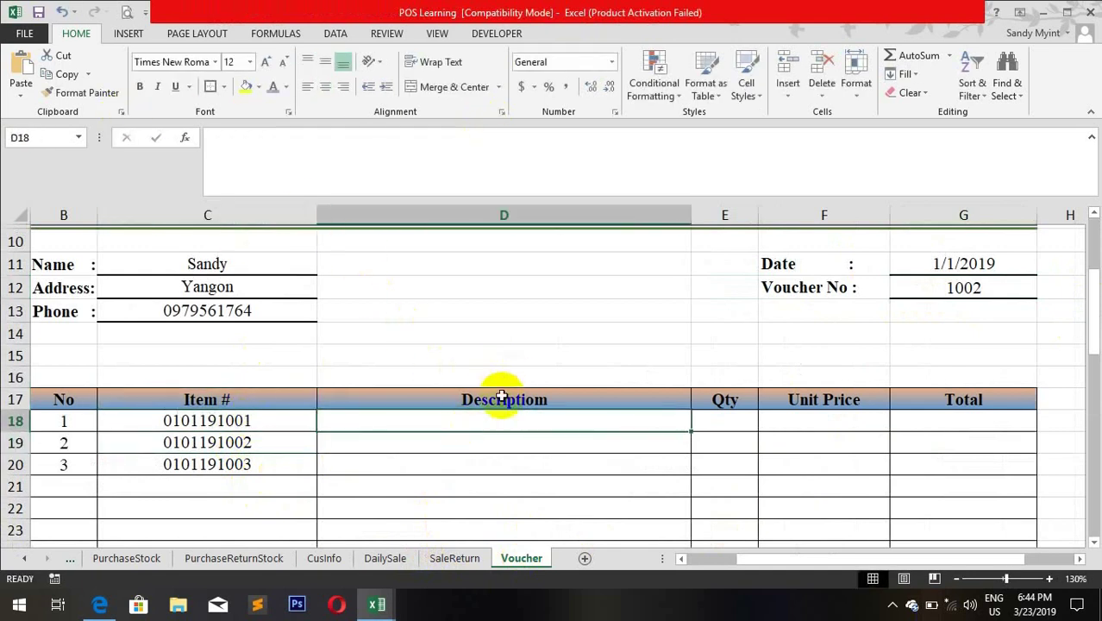
pyautogui.click(327, 164)
pyautogui.hotkey('ctrl', 'v')
pyautogui.press('Return')
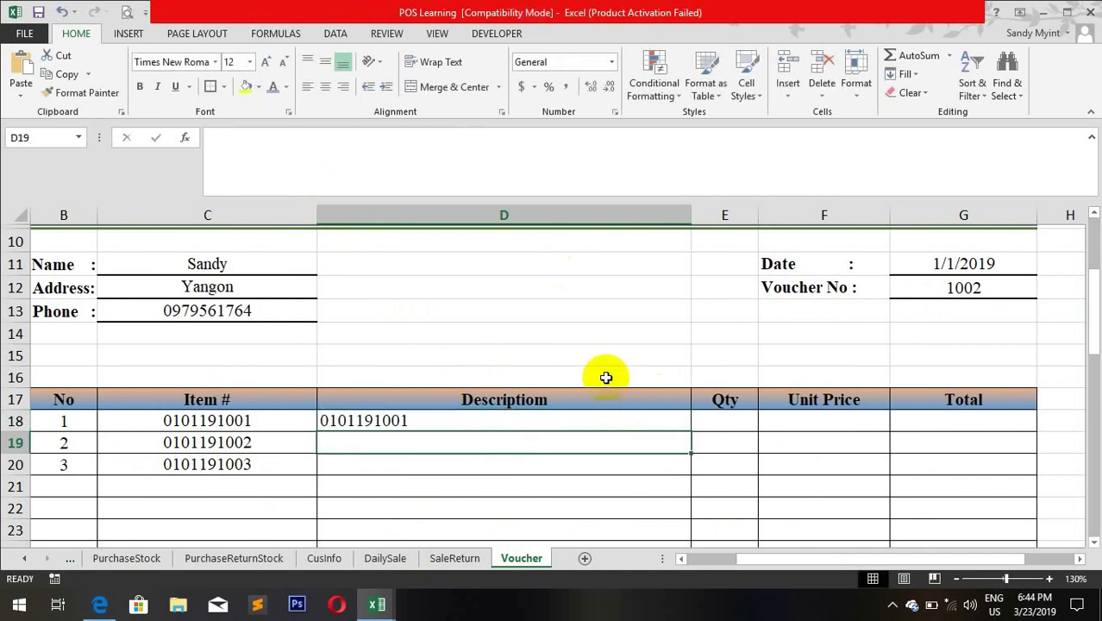
# Step: Count the columns of the DailySale table from No to Product Name to determine the column number for the description formula
pyautogui.click(407, 421)
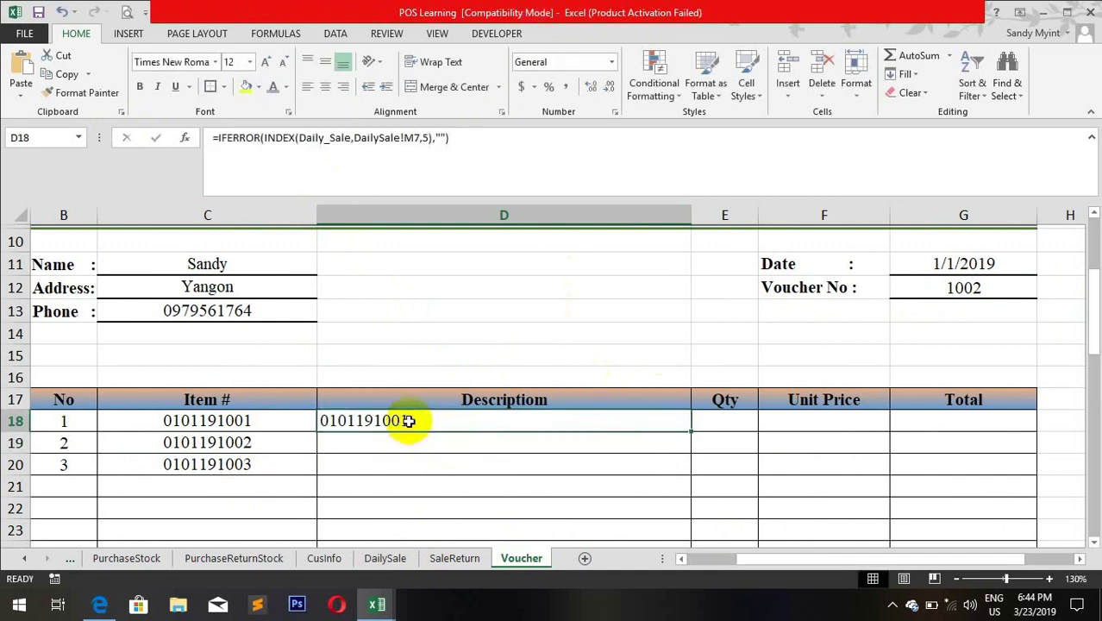
pyautogui.click(385, 558)
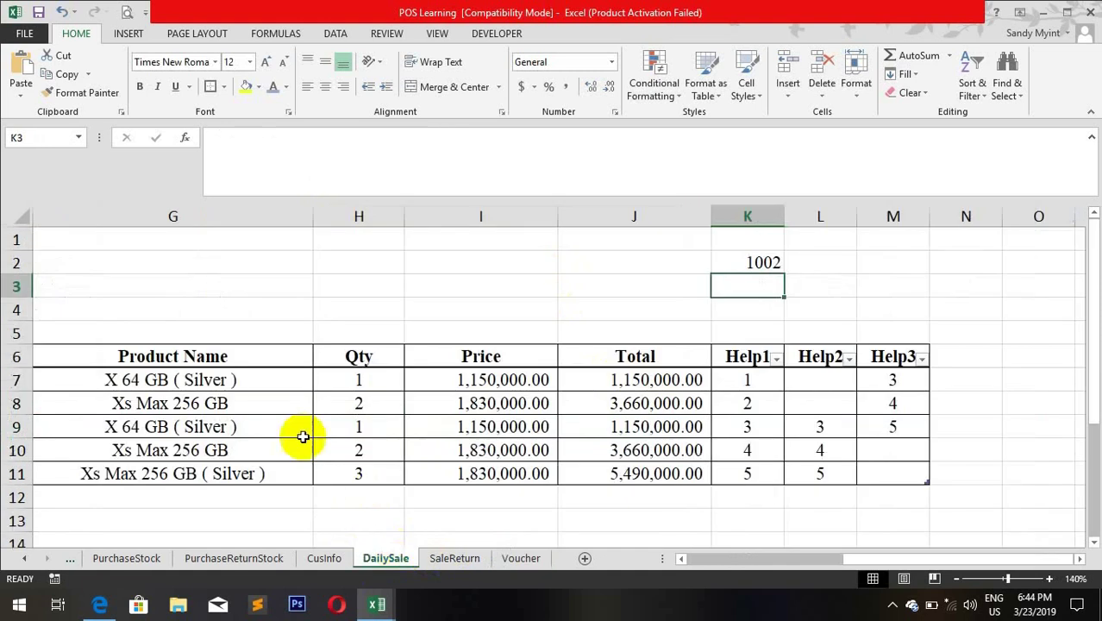
pyautogui.click(253, 364)
pyautogui.press('Left')
pyautogui.press('Left')
pyautogui.press('Left')
pyautogui.press('Left')
pyautogui.press('Left')
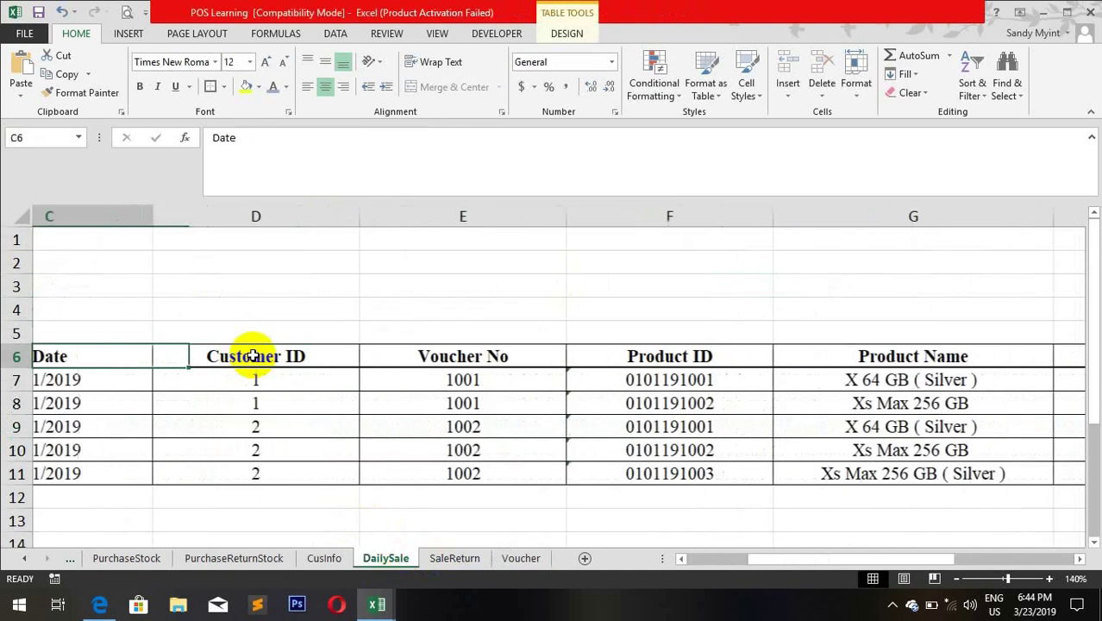
pyautogui.press('Right')
pyautogui.press('Right')
pyautogui.press('Right')
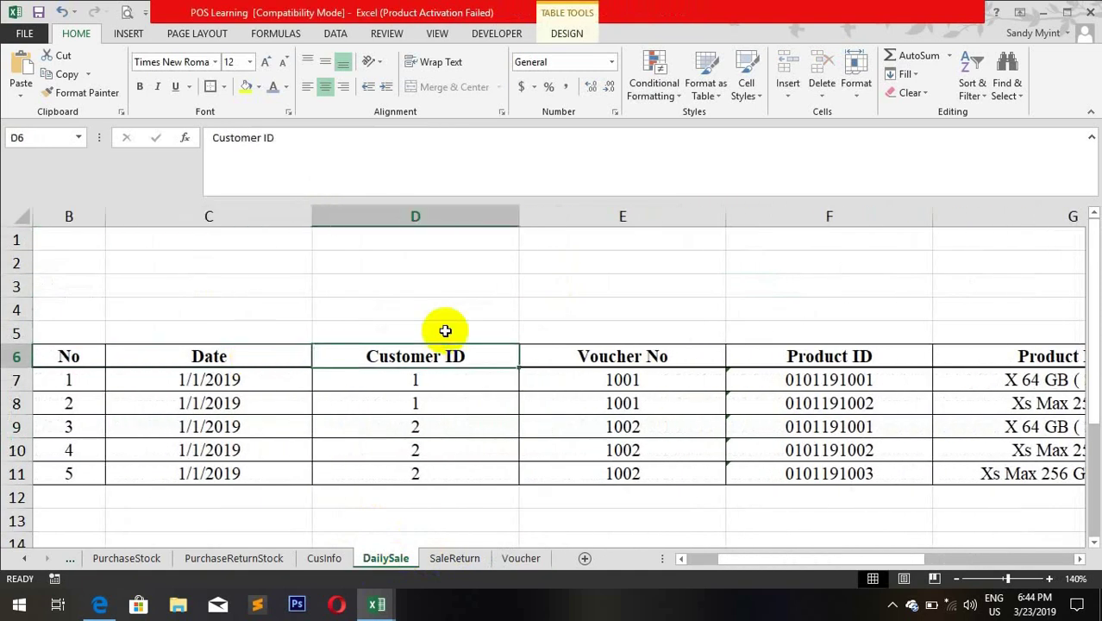
pyautogui.press('Right')
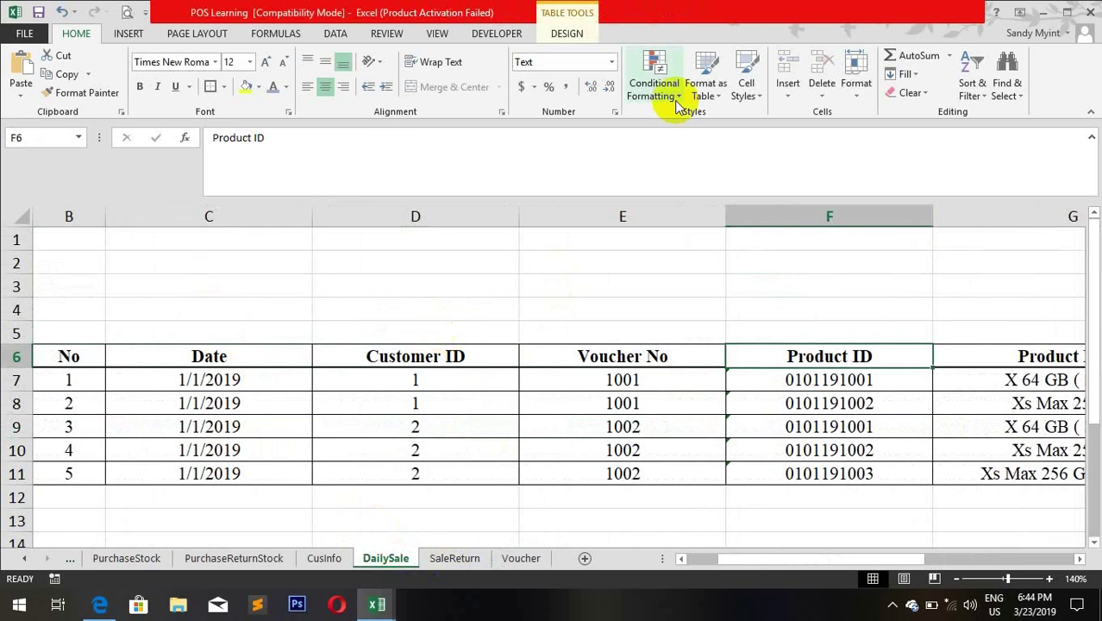
pyautogui.press('Right')
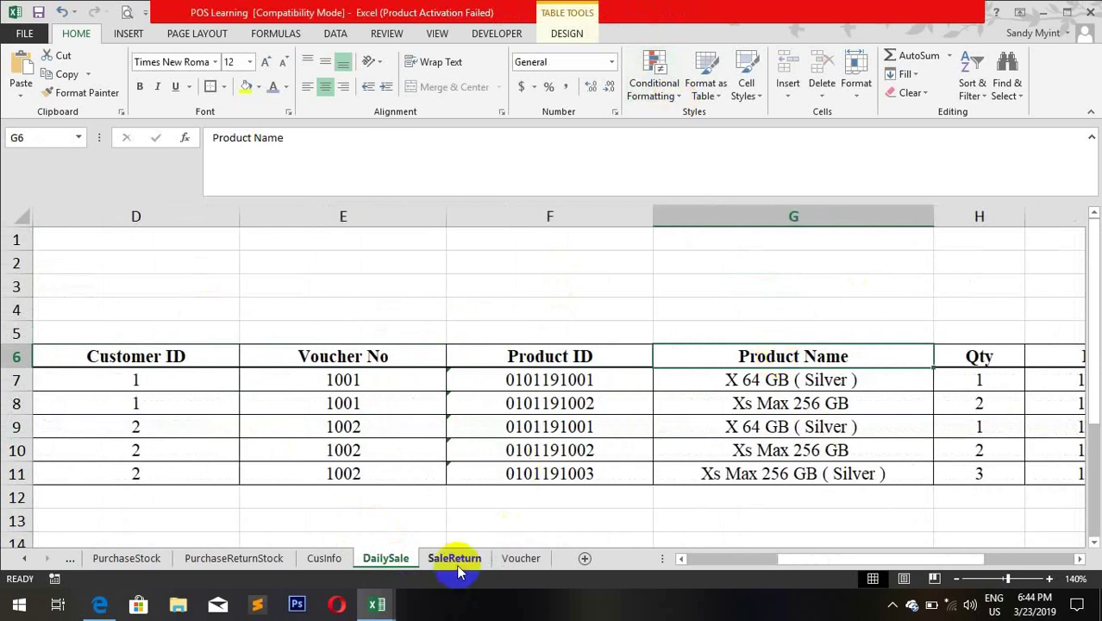
# Step: On the Voucher sheet, change the column number in D18's description formula to 6
pyautogui.click(520, 558)
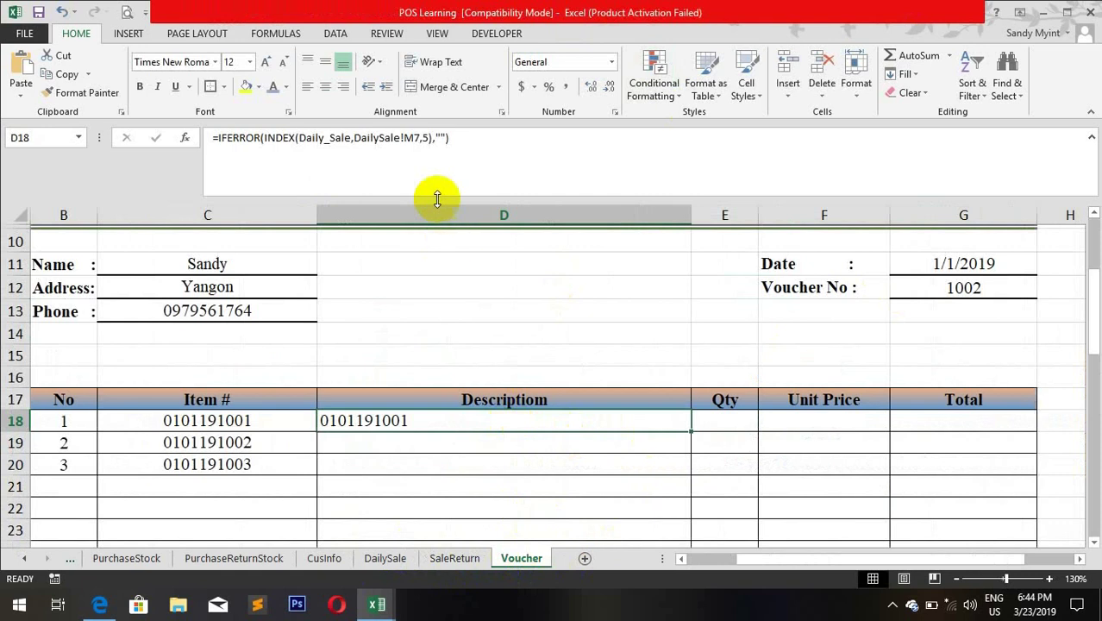
pyautogui.click(429, 138)
pyautogui.write('6')
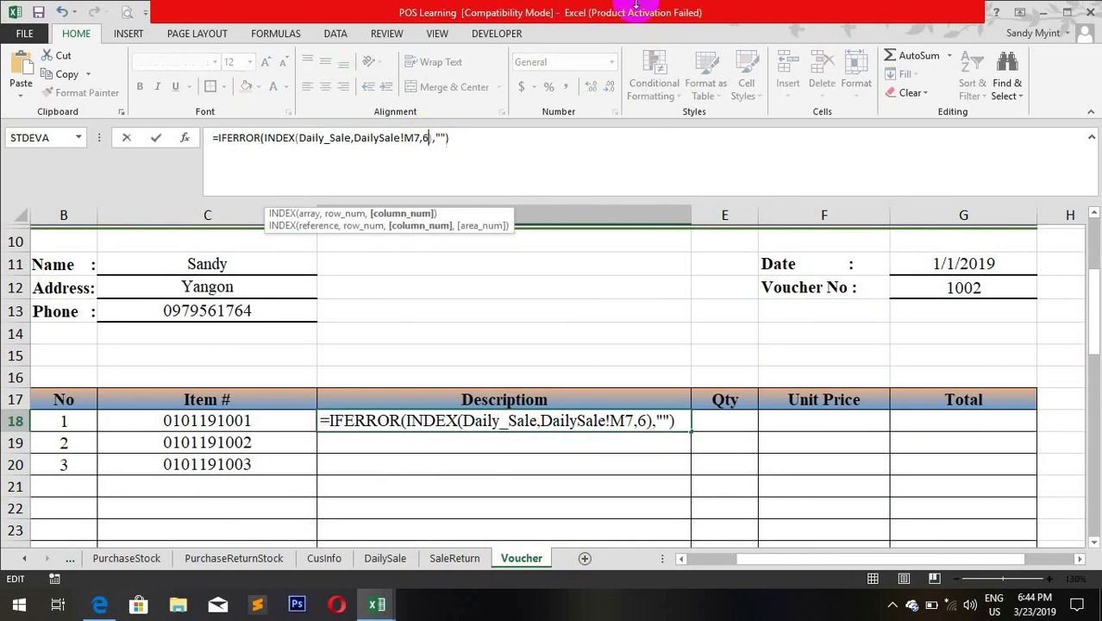
pyautogui.press('Return')
# Step: Fill the first Qty cell, E18, with =IFERROR(INDEX(Daily_Sale,DailySale!M7,7),"")
pyautogui.click(699, 429)
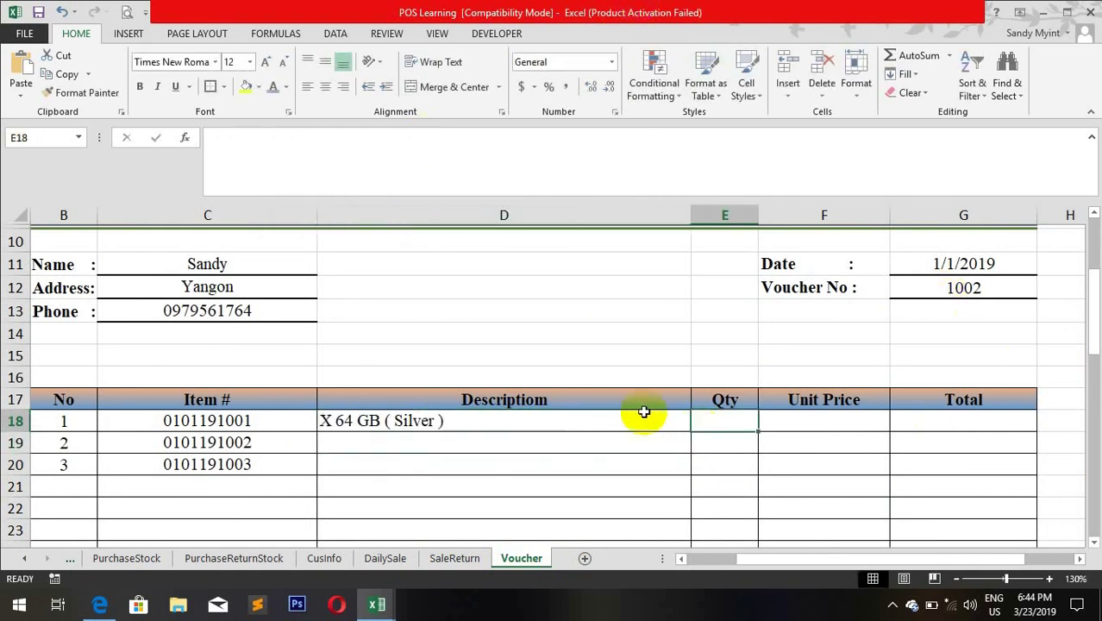
pyautogui.click(298, 147)
pyautogui.write('=IFERROR(INDEX(Daily_Sale,DailySale!M7,5),"")')
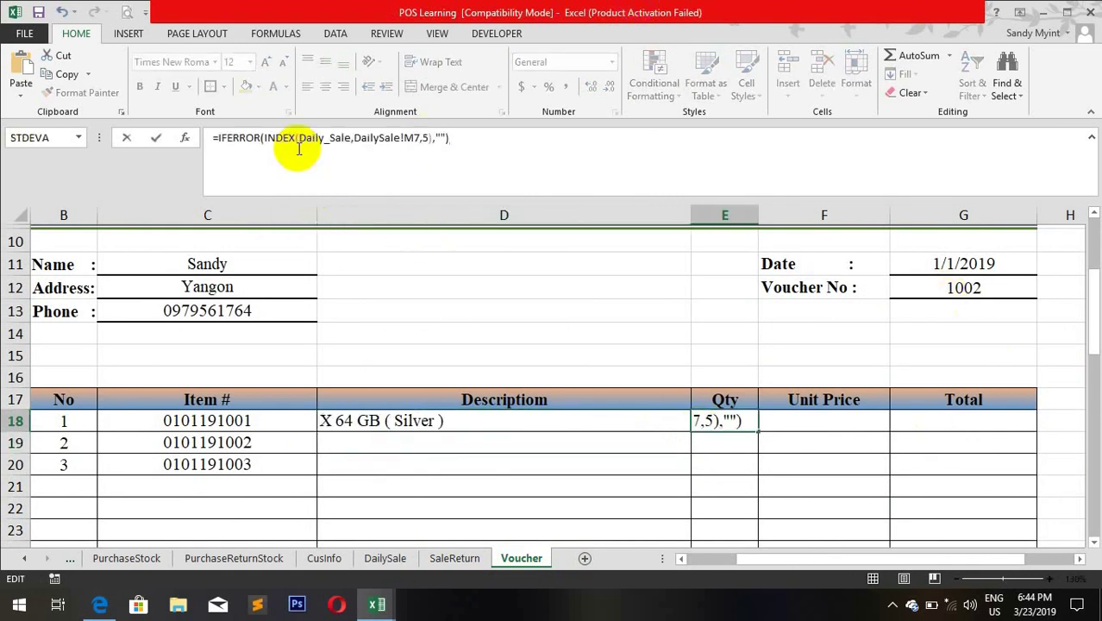
pyautogui.click(429, 140)
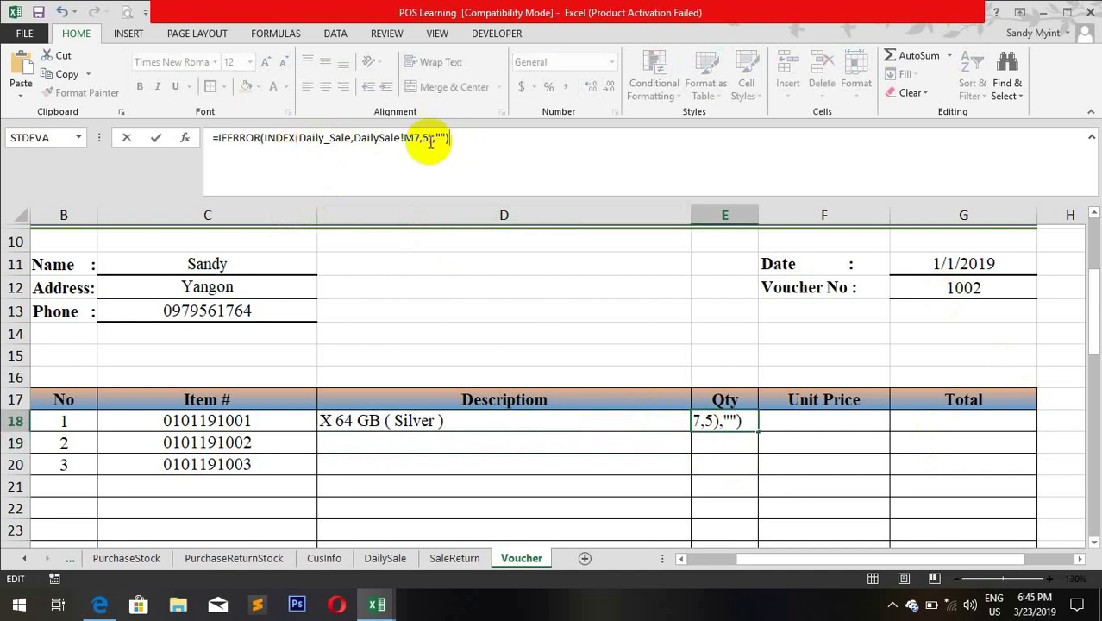
pyautogui.click(430, 140)
pyautogui.write('6')
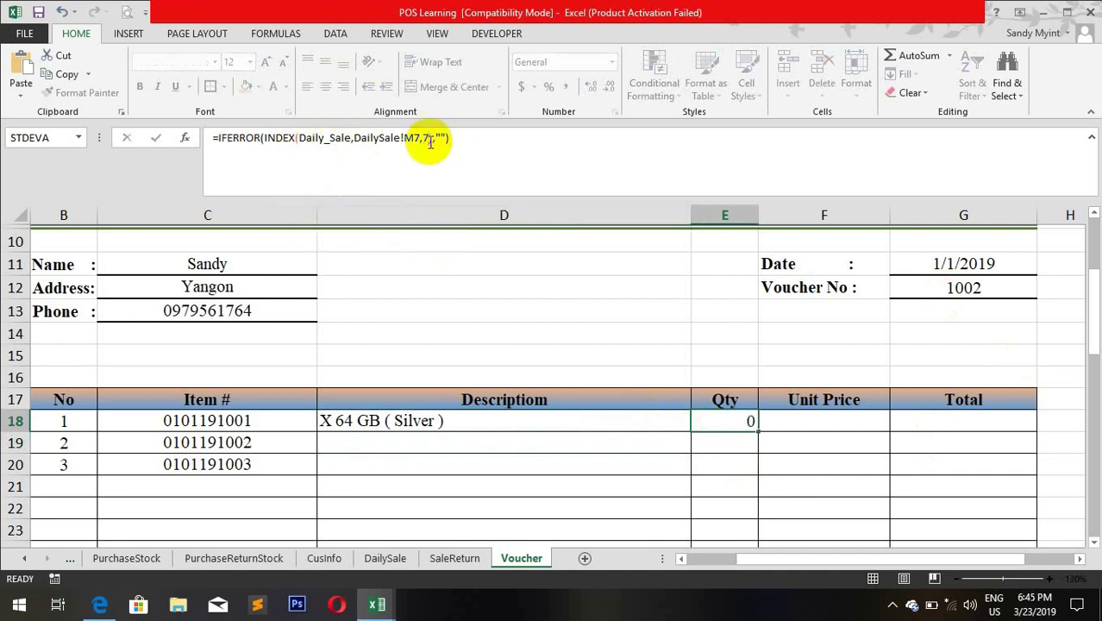
pyautogui.press('Return')
# Step: Fill the first Unit Price cell, F18, with =IFERROR(INDEX(Daily_Sale,DailySale!M7,8),"")
pyautogui.click(885, 419)
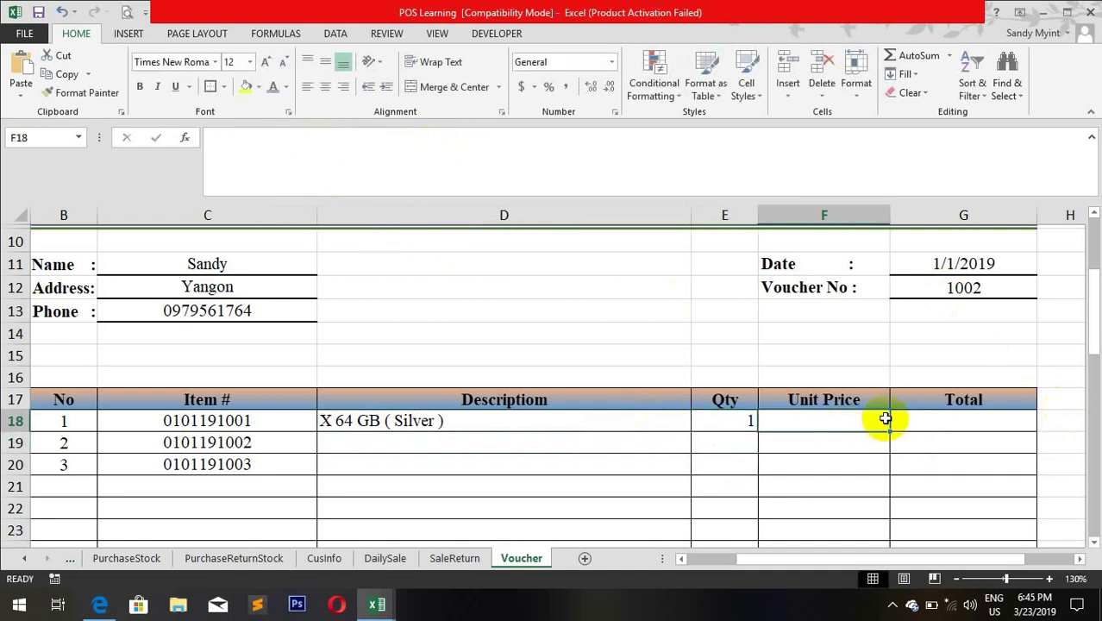
pyautogui.click(320, 153)
pyautogui.write('=IFERROR(INDEX(Daily_Sale,DailySale!M7,5),"")')
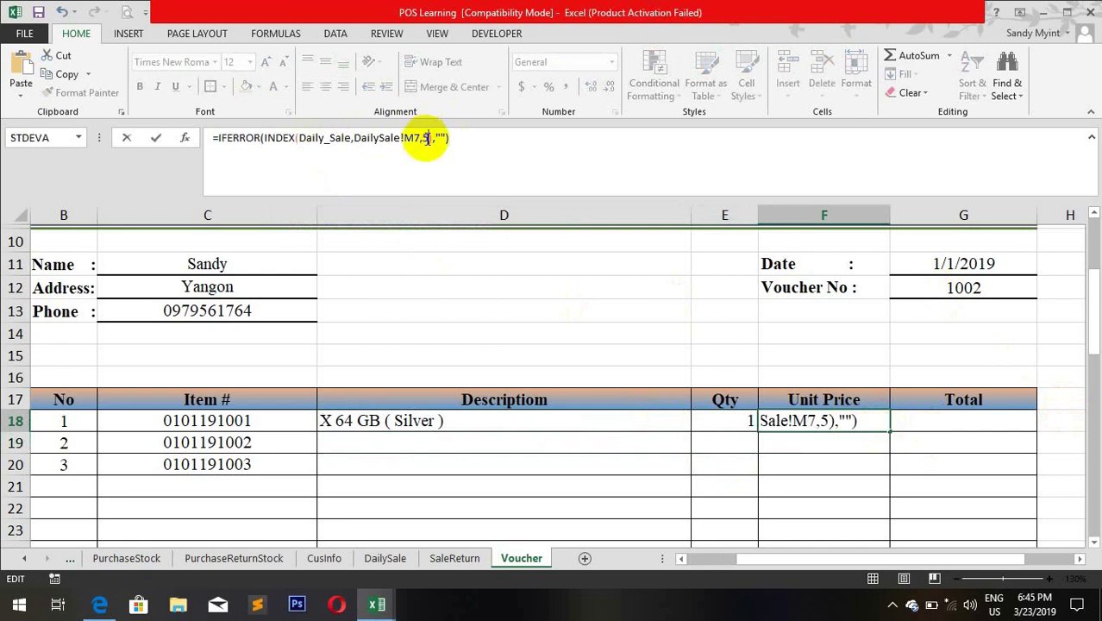
pyautogui.press('BackSpace')
pyautogui.press('Return')
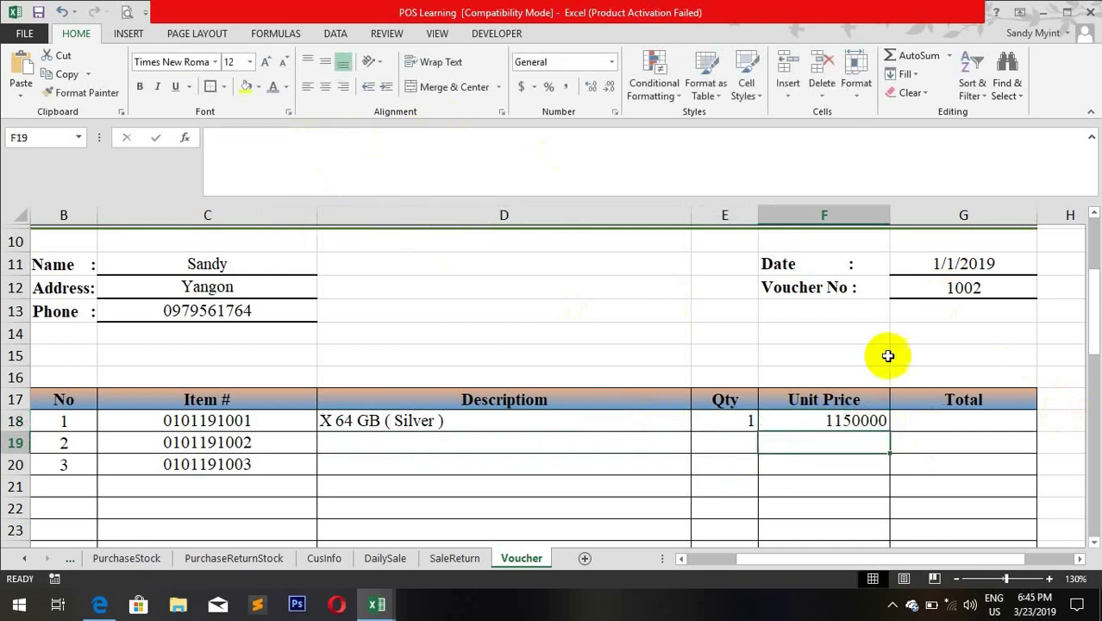
# Step: Fill the first line Total cell, G18, with =IFERROR(INDEX(Daily_Sale,DailySale!M7,9),"")
pyautogui.click(971, 421)
pyautogui.click(322, 158)
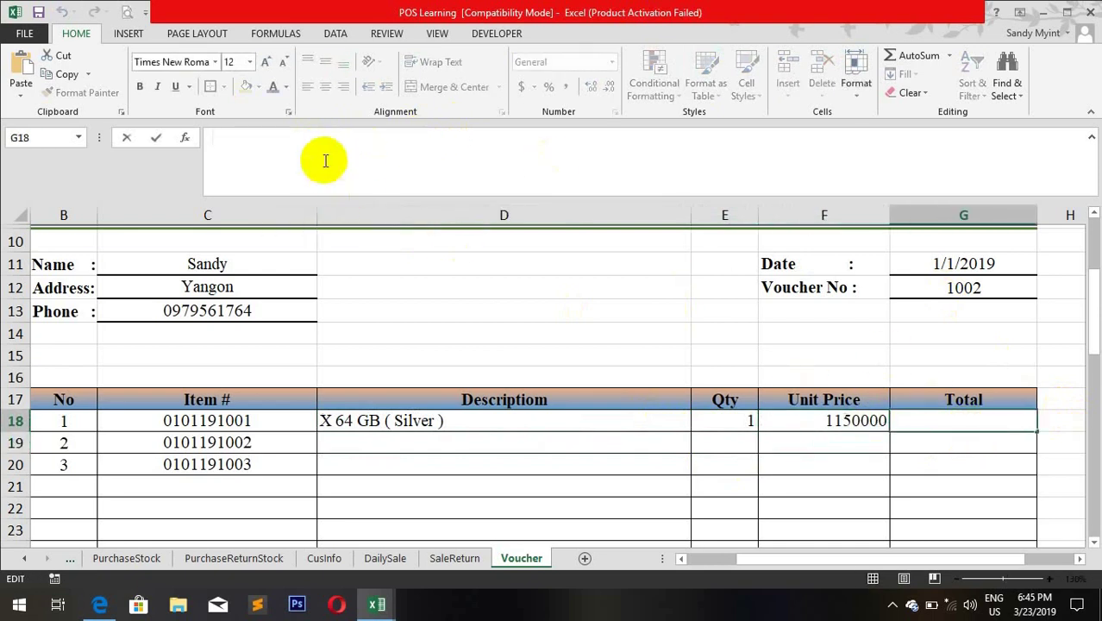
pyautogui.write('=IFERROR(INDEX(Daily_Sale,DailySale!M7,5),"")')
pyautogui.click(429, 138)
pyautogui.press('BackSpace')
pyautogui.write('9')
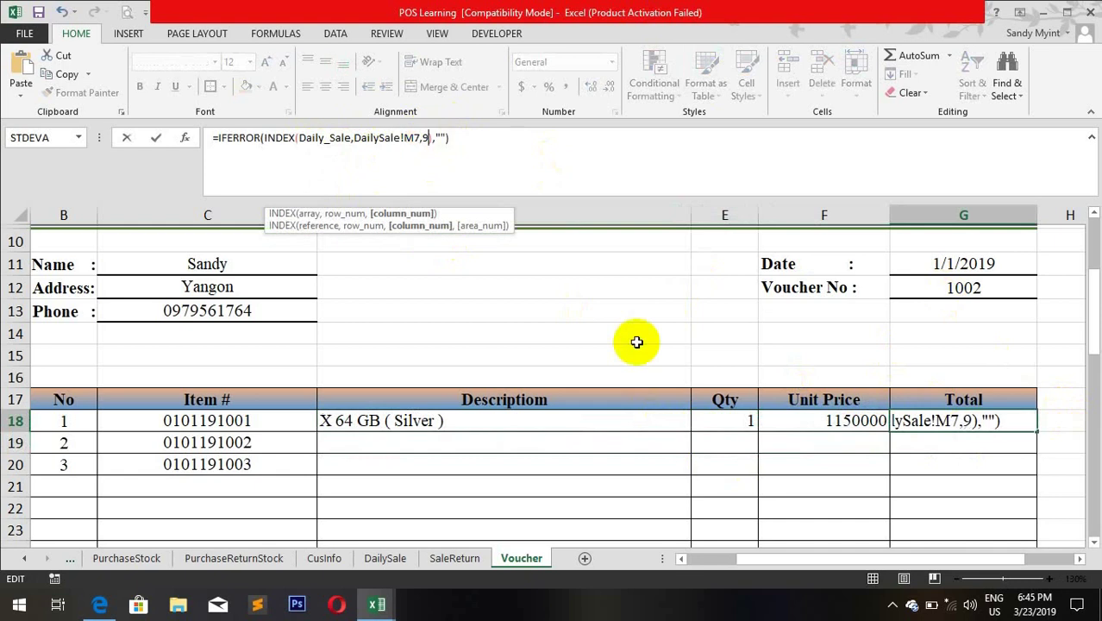
pyautogui.press('Return')
# Step: Apply the comma number style to the Unit Price and Total columns, F18:G37
pyautogui.click(1001, 406)
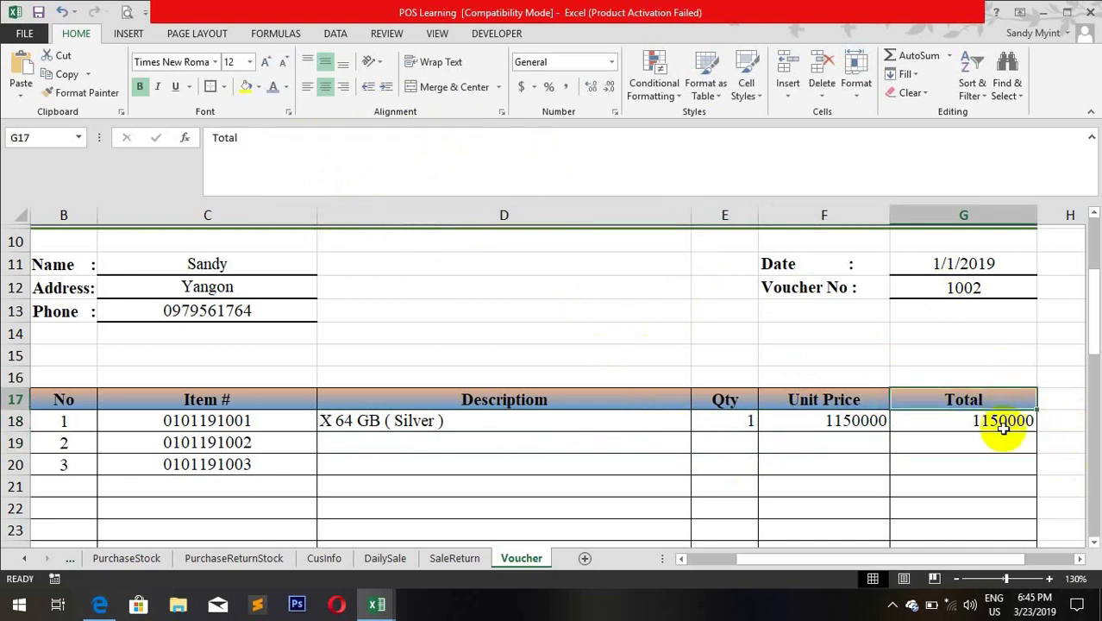
pyautogui.moveTo(738, 424); pyautogui.dragTo(878, 461)
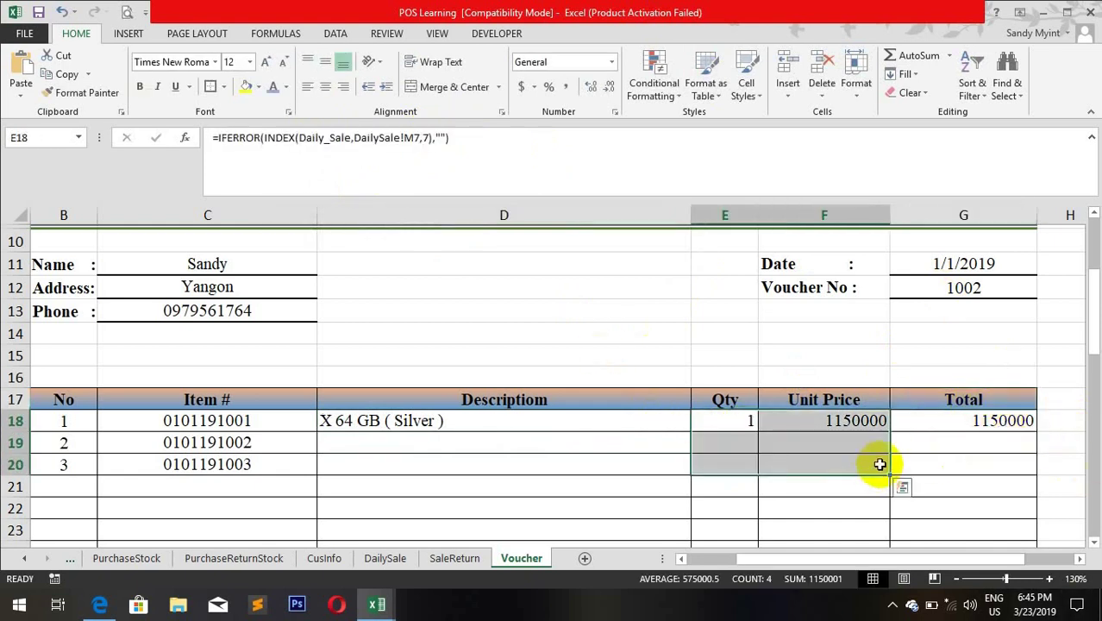
pyautogui.moveTo(805, 421); pyautogui.dragTo(935, 452)
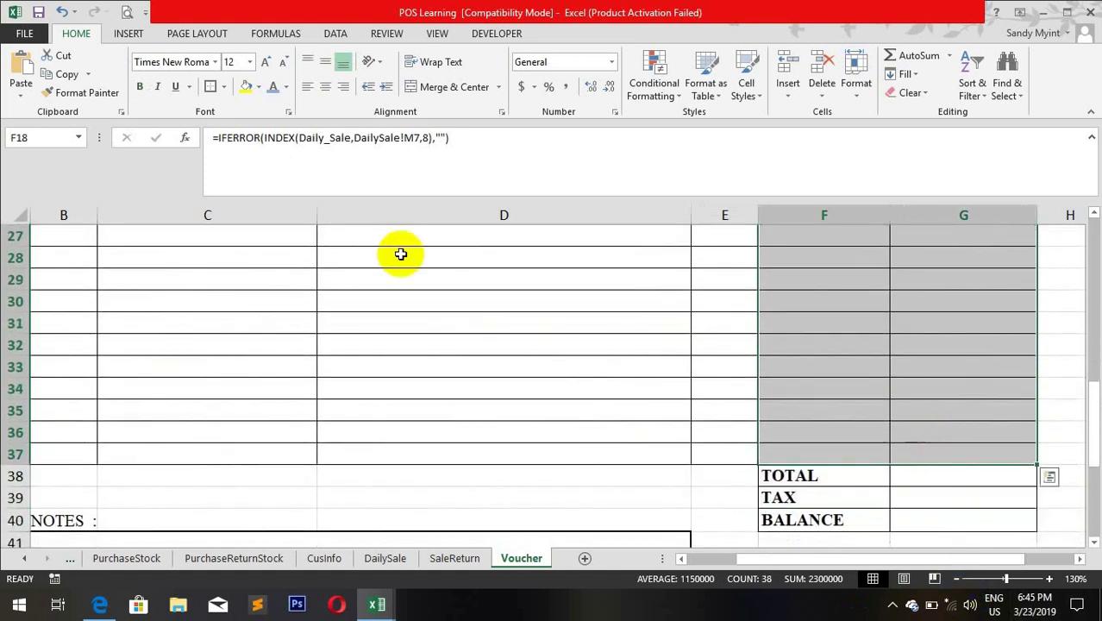
pyautogui.click(569, 90)
pyautogui.scroll(5, 874, 434)
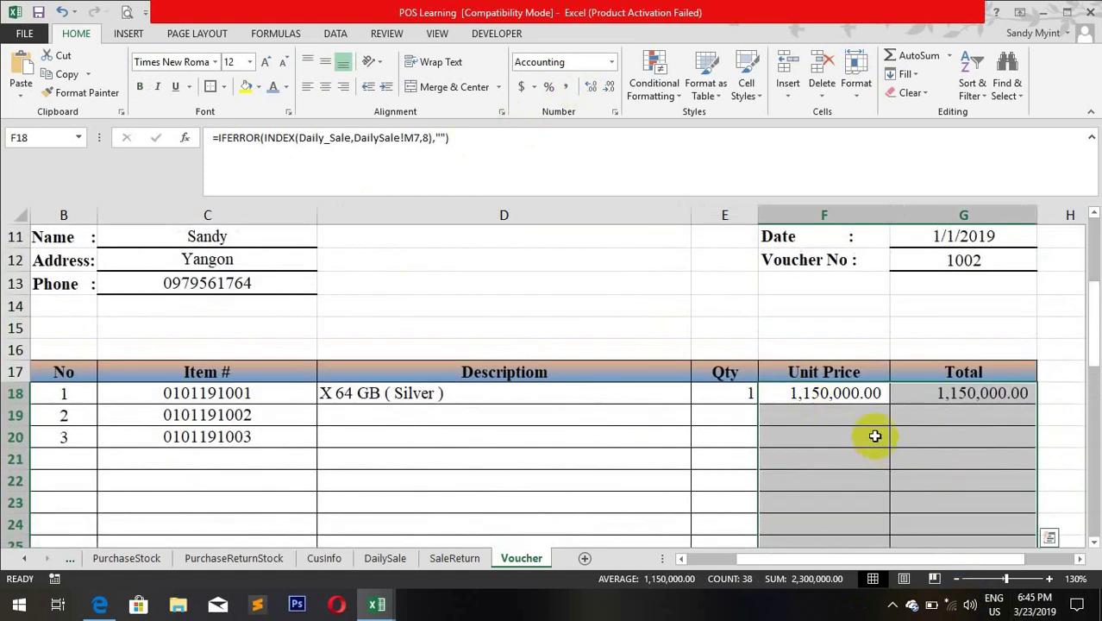
# Step: Apply the comma number style to the TOTAL, TAX and BALANCE amount cells, G38:G40
pyautogui.scroll(-7, 863, 399)
pyautogui.moveTo(943, 373); pyautogui.dragTo(946, 405)
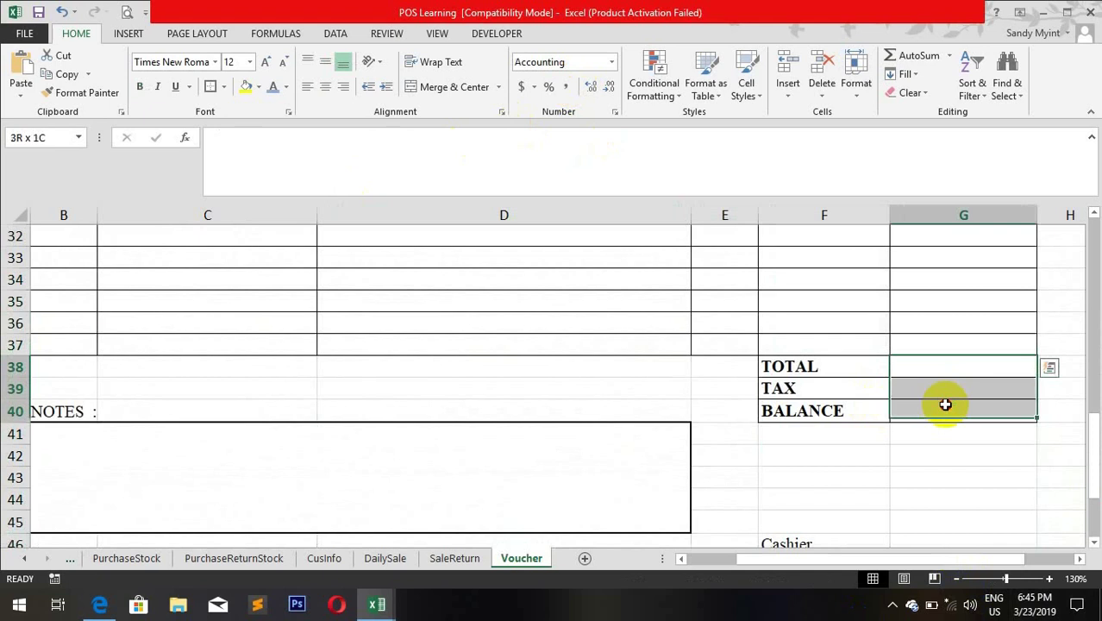
pyautogui.click(565, 88)
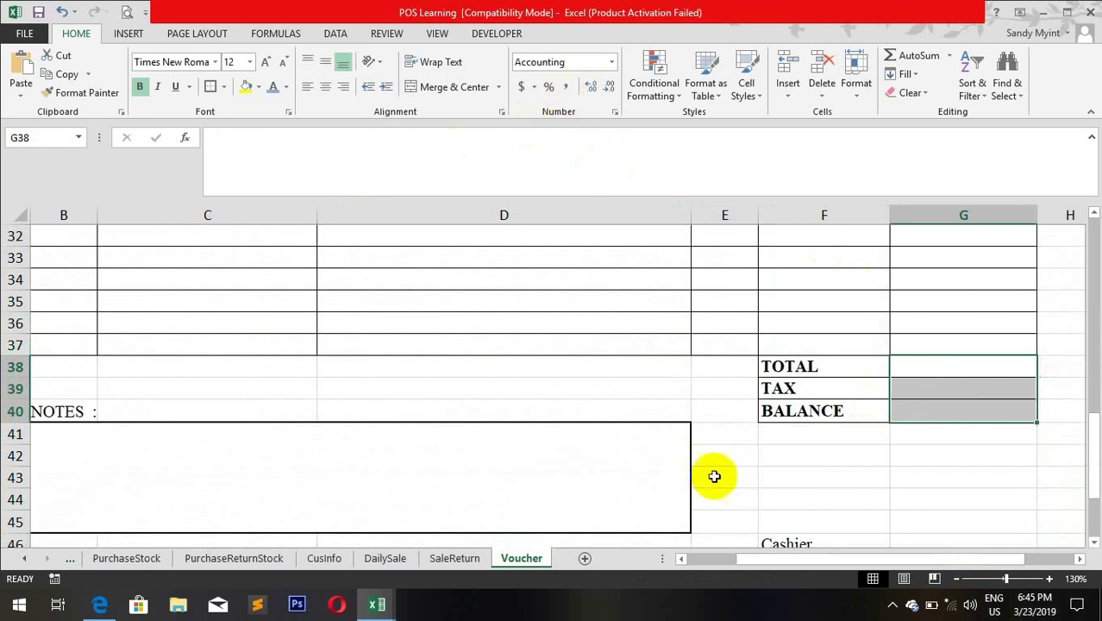
# Step: Fill the Description, Qty, Unit Price and Total formulas from row 18 down through row 37
pyautogui.scroll(4, 717, 448)
pyautogui.scroll(2, 720, 422)
pyautogui.moveTo(322, 326); pyautogui.dragTo(902, 454)
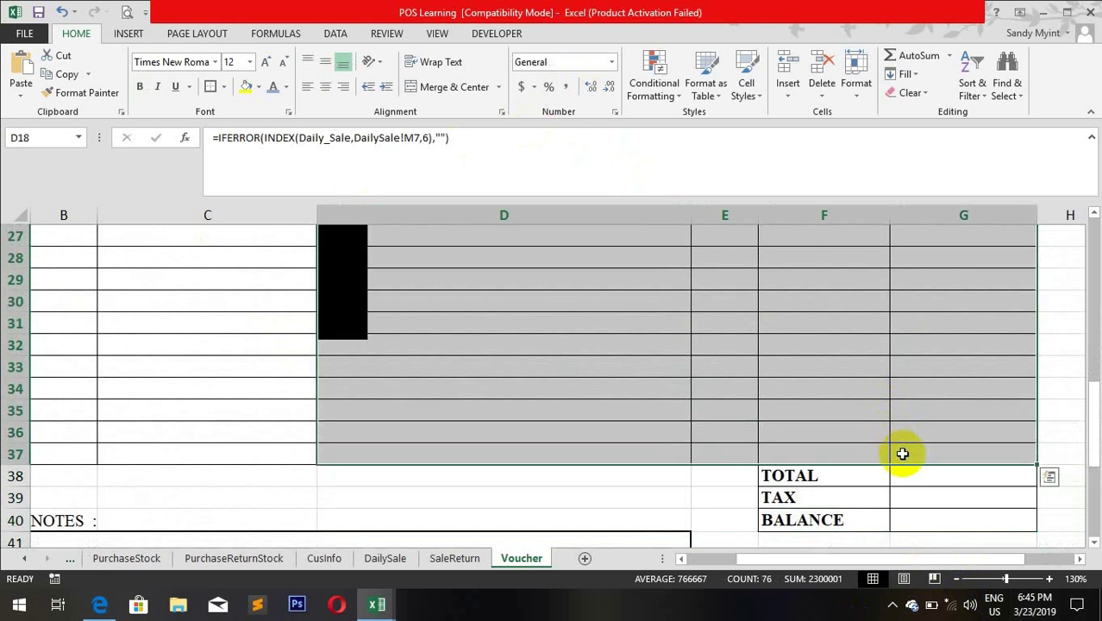
pyautogui.scroll(6, 539, 392)
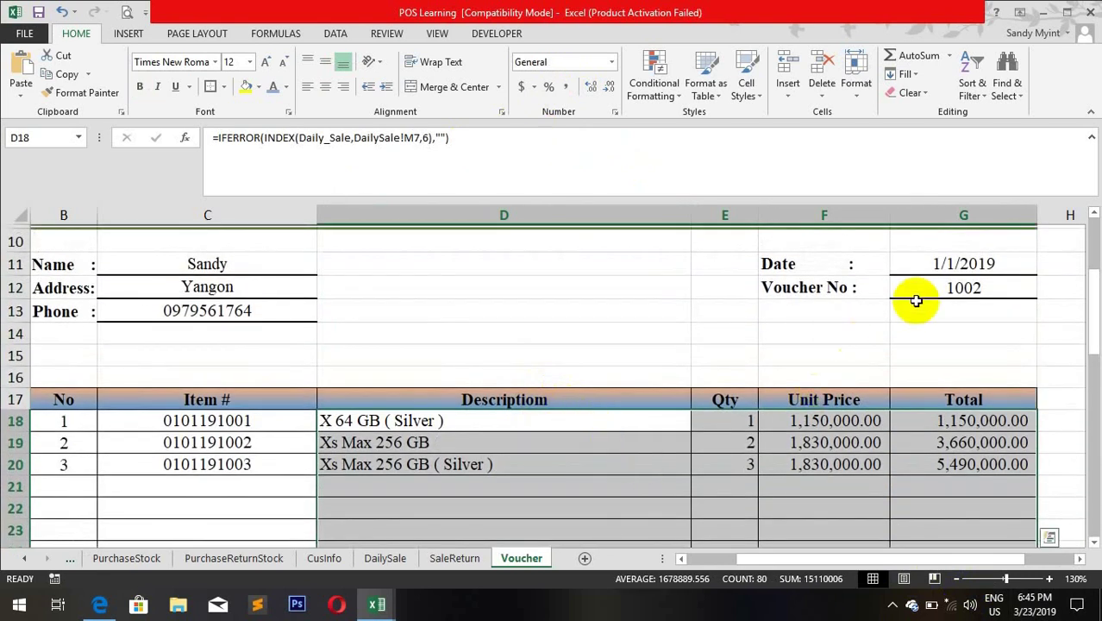
# Step: Set the Voucher No in G12 to 1001 to test the item lines with another voucher
pyautogui.click(940, 292)
pyautogui.write('100')
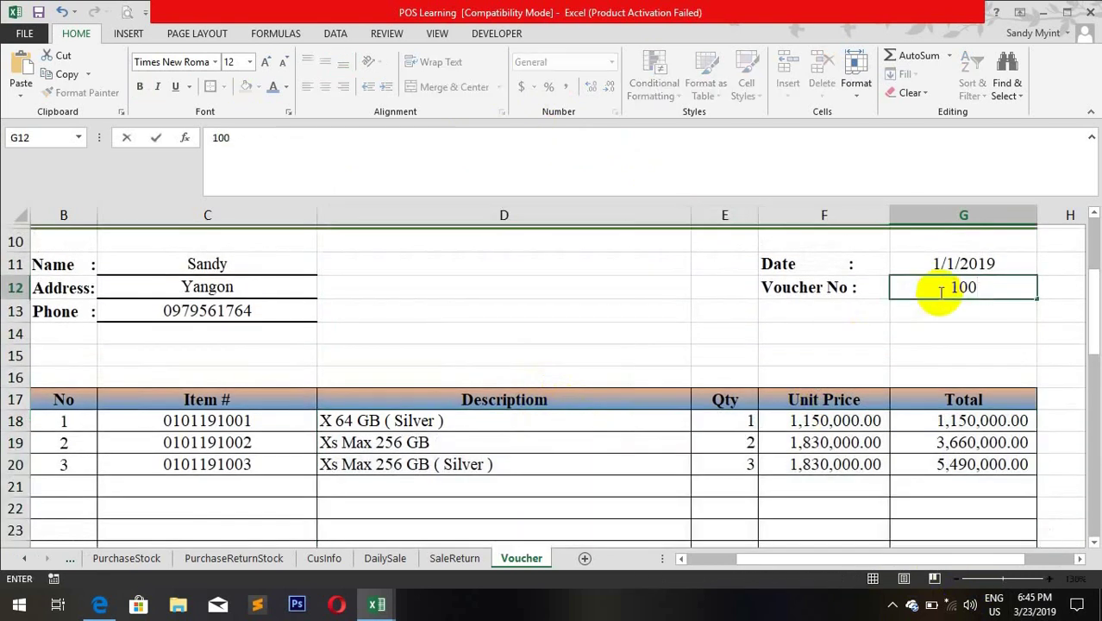
pyautogui.press('Return')
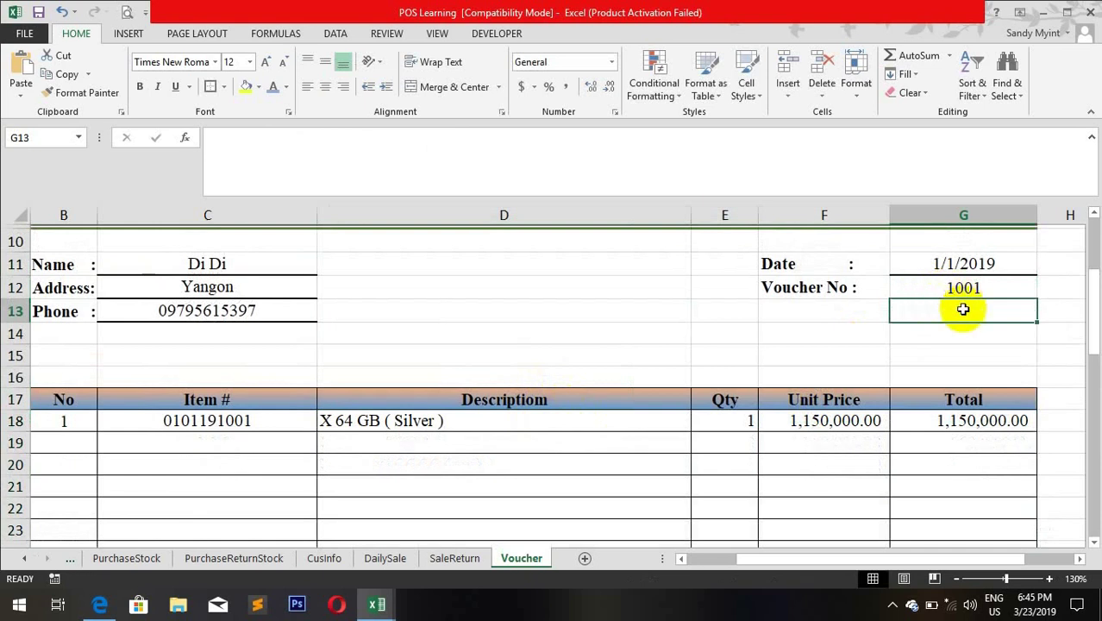
# Step: Sum the line totals in the TOTAL cell, G38, with =IFERROR(SUM(G18:G37),"")
pyautogui.scroll(-9, 933, 413)
pyautogui.scroll(2, 930, 398)
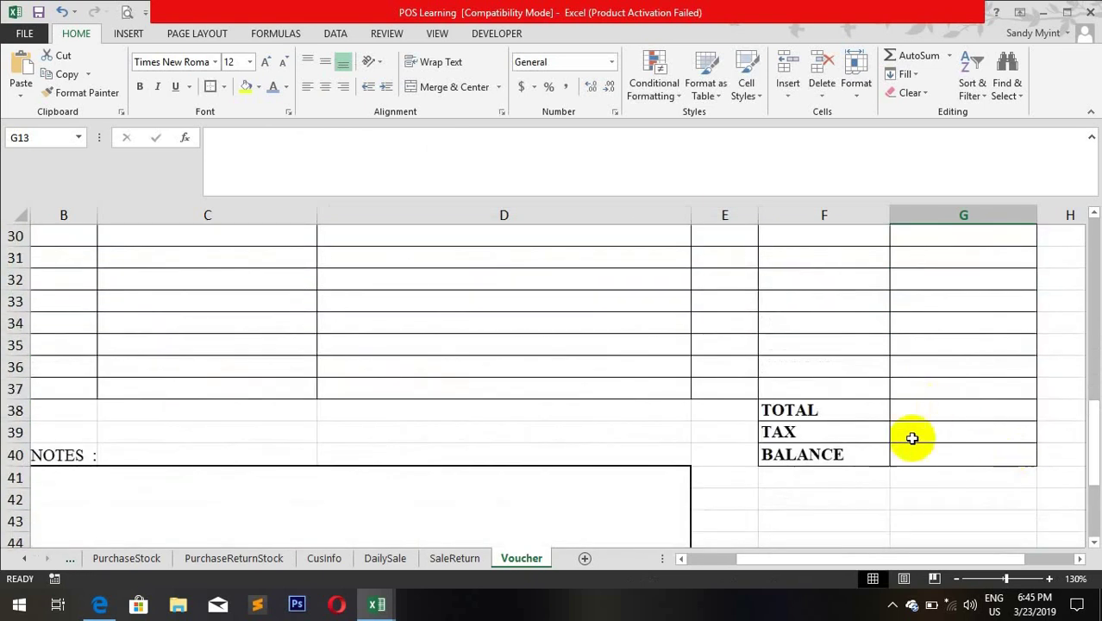
pyautogui.click(938, 409)
pyautogui.scroll(5, 891, 283)
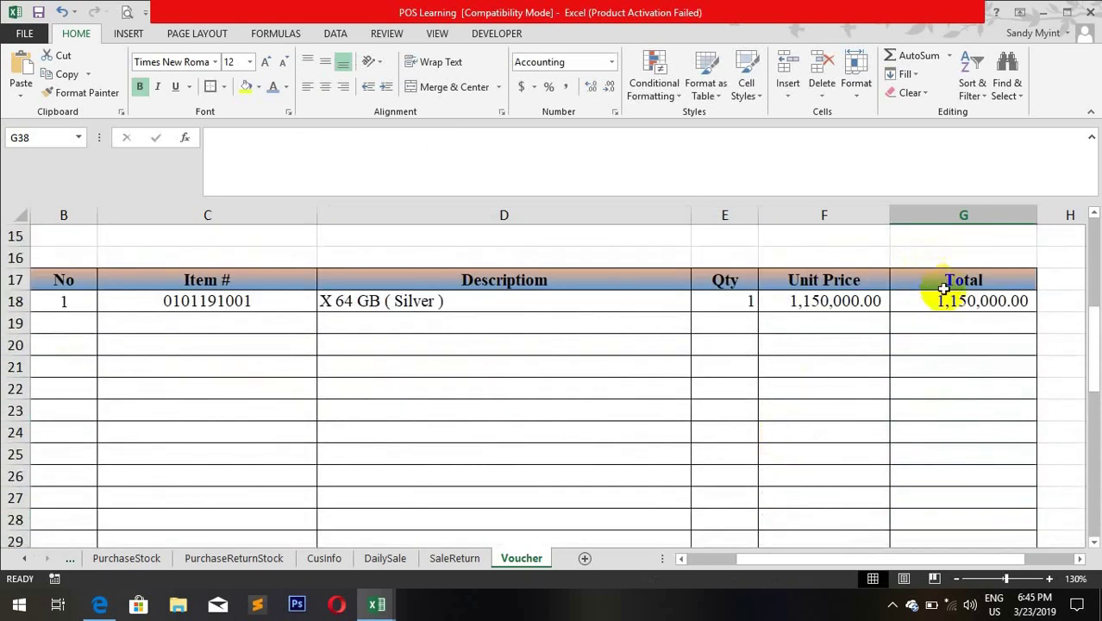
pyautogui.scroll(-2, 941, 386)
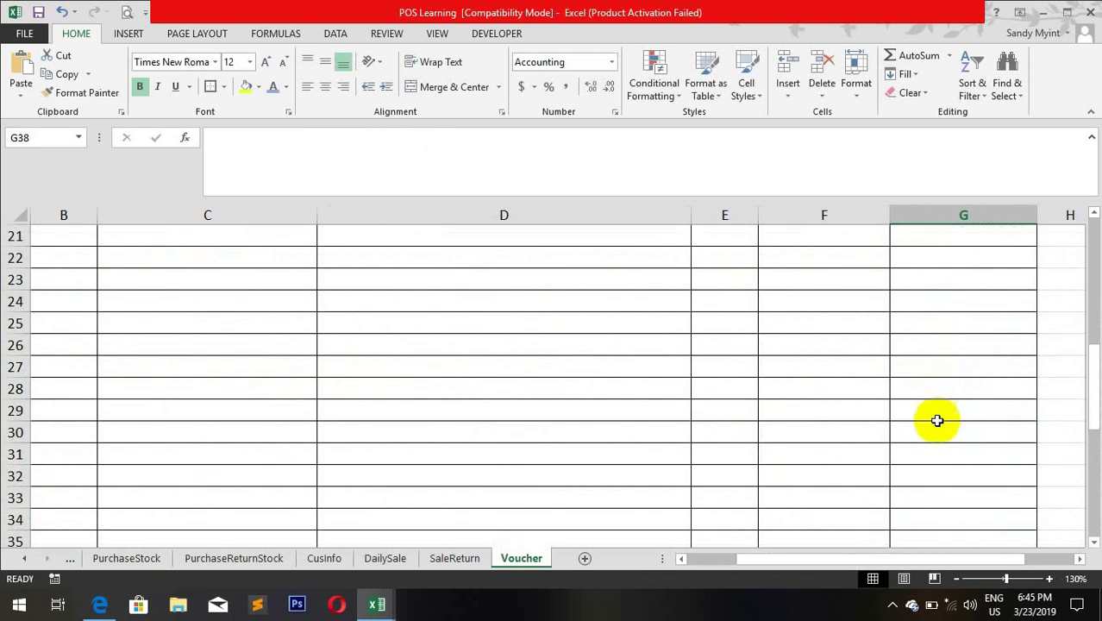
pyautogui.scroll(-3, 936, 418)
pyautogui.write('=')
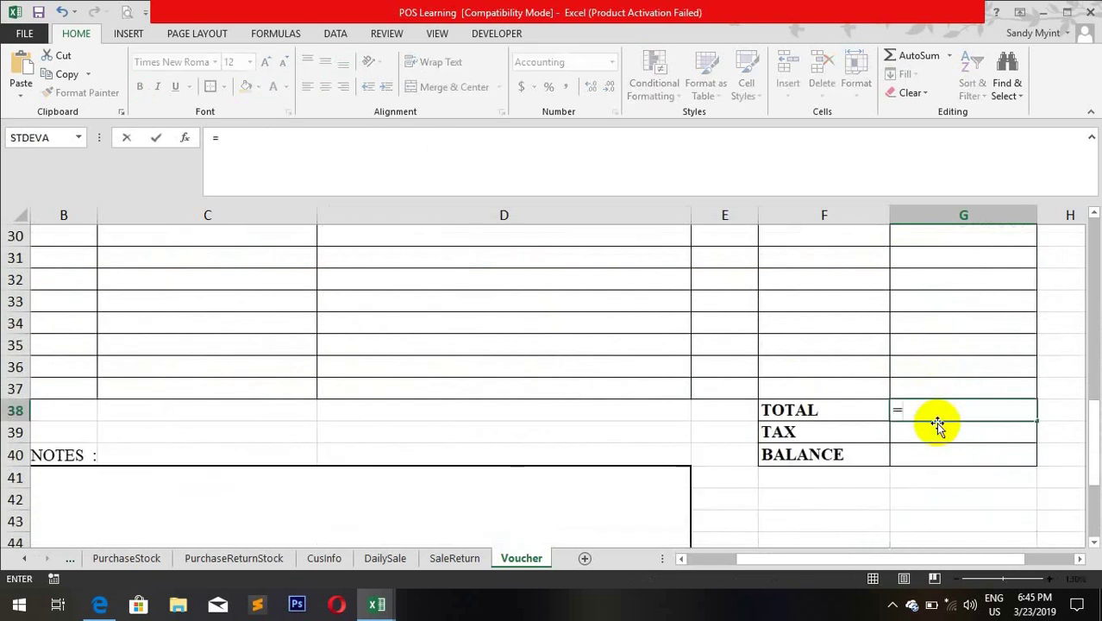
pyautogui.write('iferr')
pyautogui.press('Tab')
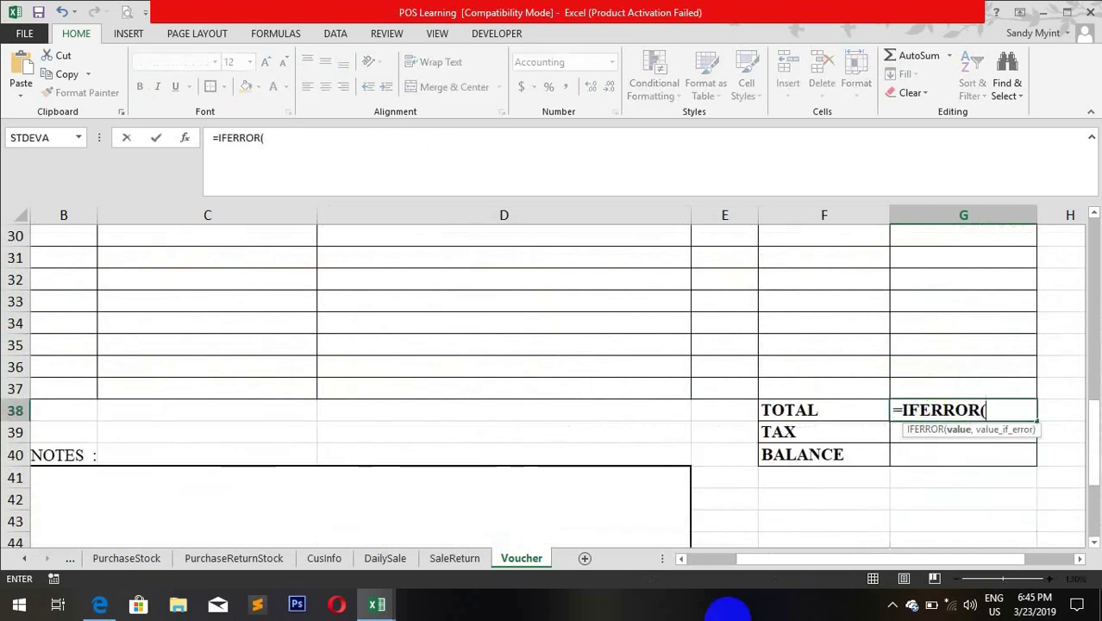
pyautogui.scroll(1, 808, 372)
pyautogui.scroll(4, 808, 372)
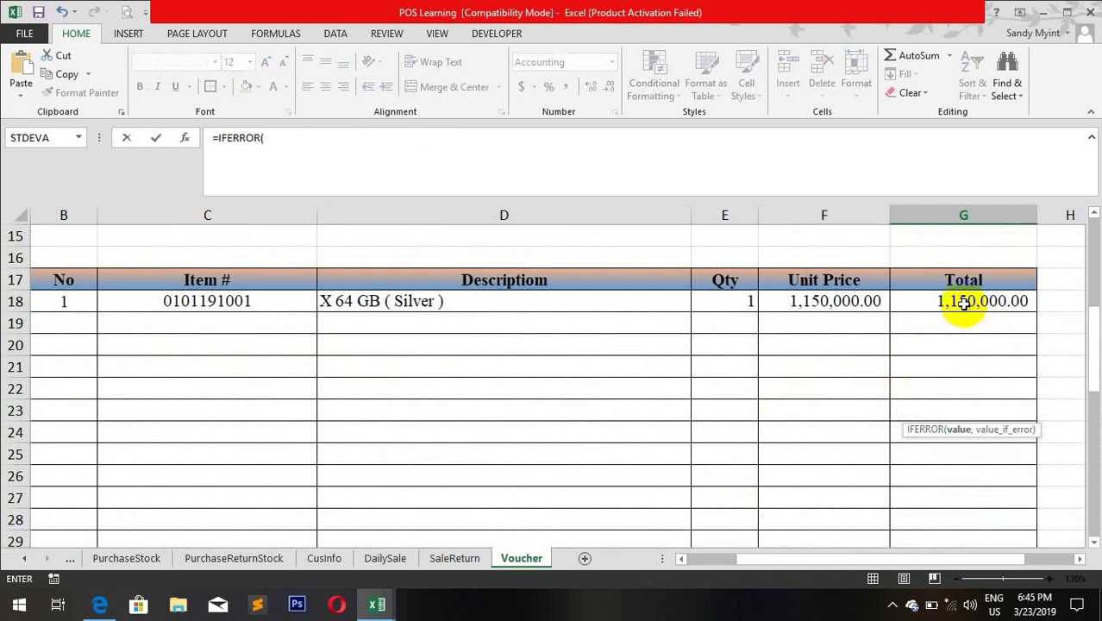
pyautogui.write('su')
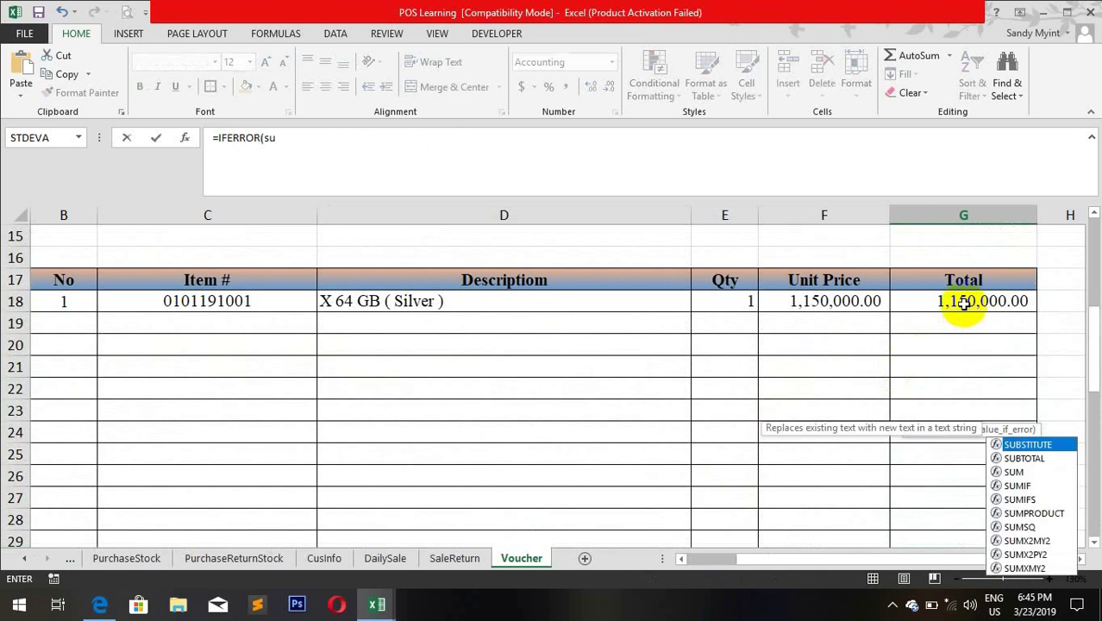
pyautogui.write('m')
pyautogui.press('Tab')
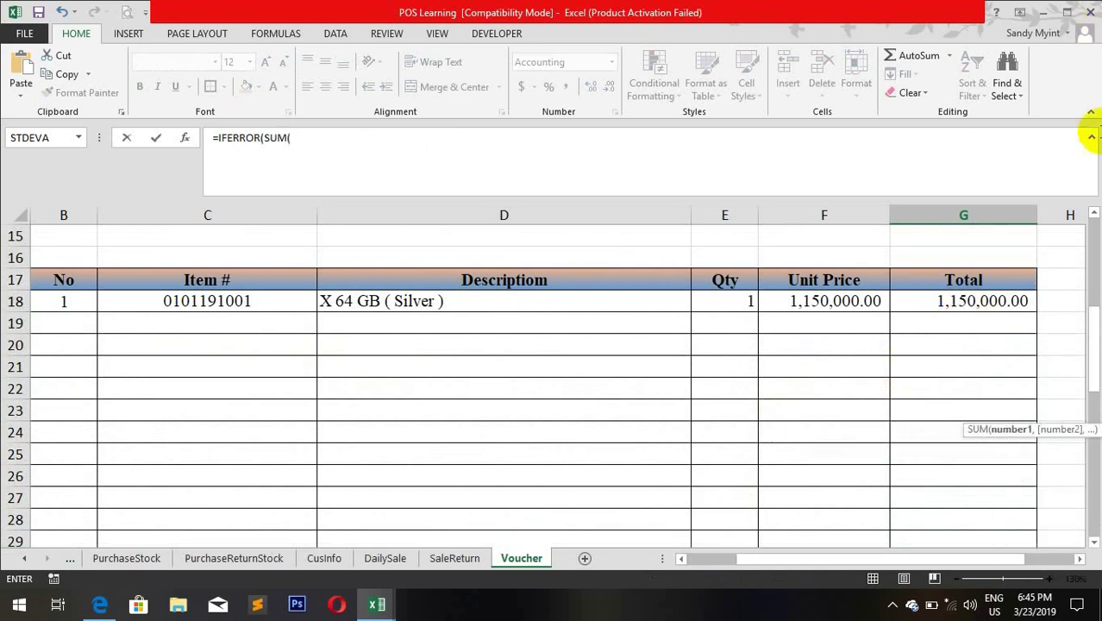
pyautogui.moveTo(950, 296); pyautogui.dragTo(940, 477)
pyautogui.write(')')
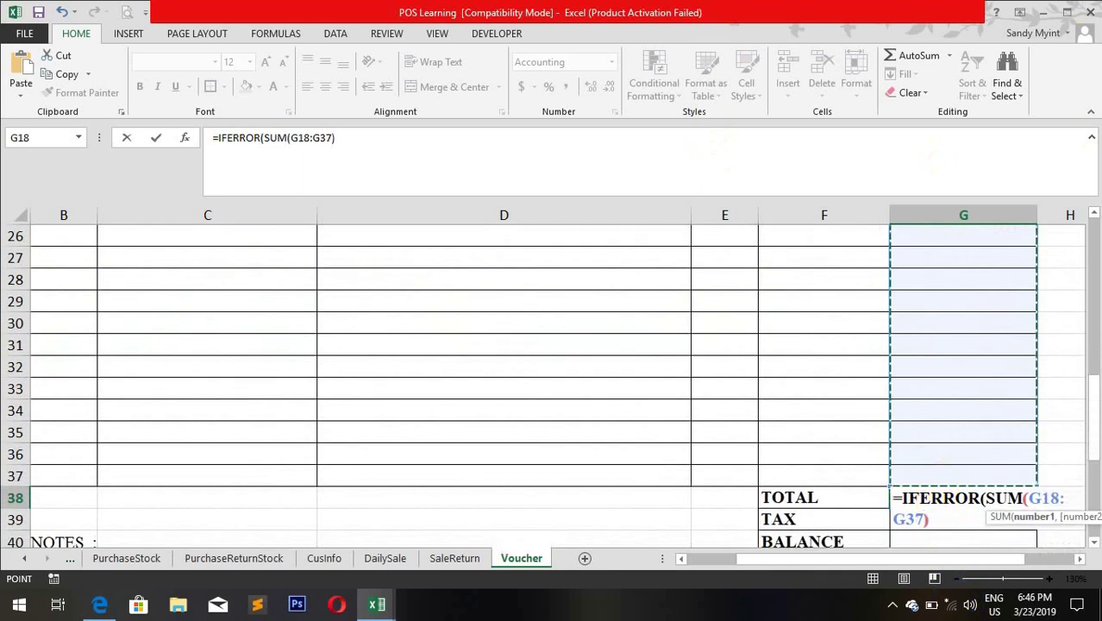
pyautogui.write(',')
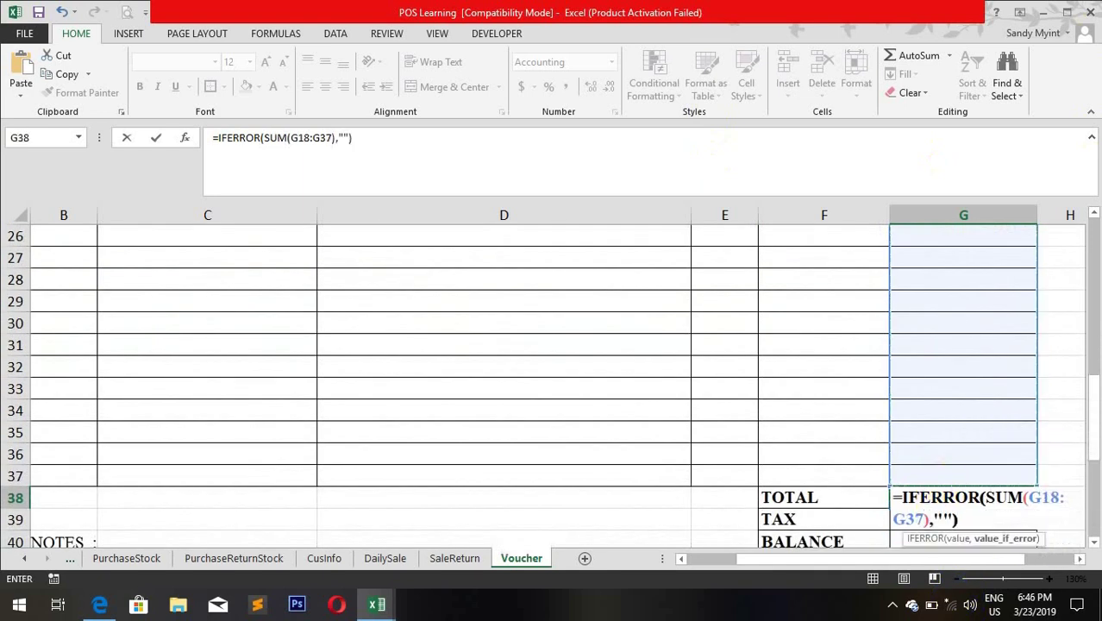
pyautogui.write('"")')
pyautogui.press('Return')
# Step: Calculate a 5% tax in the TAX cell, G39, with =G38*5%
pyautogui.scroll(-2, 1021, 205)
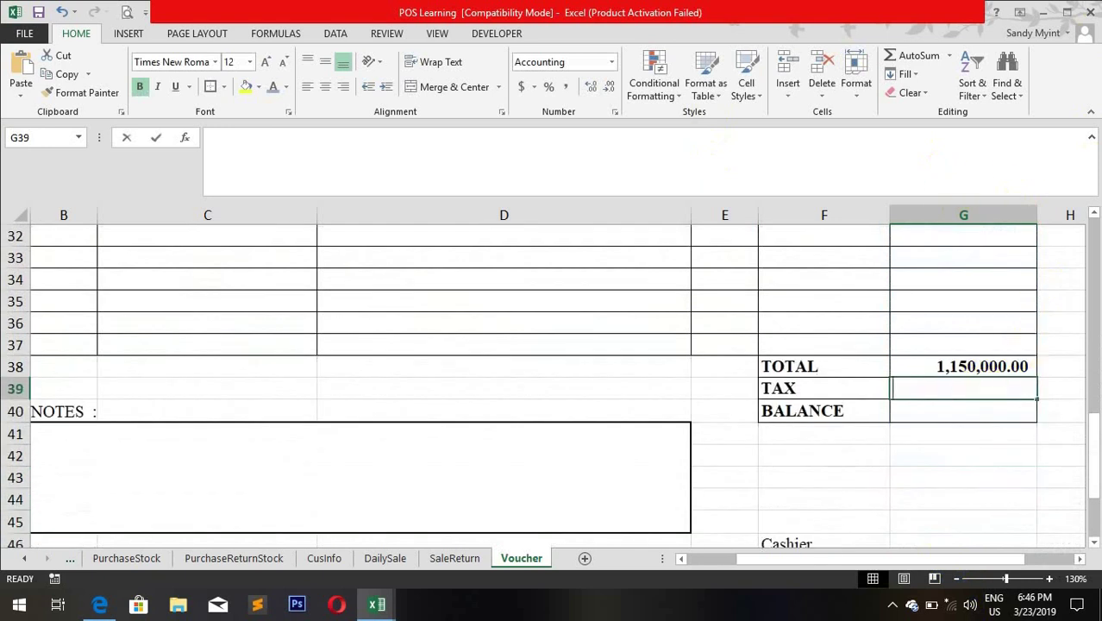
pyautogui.write('=')
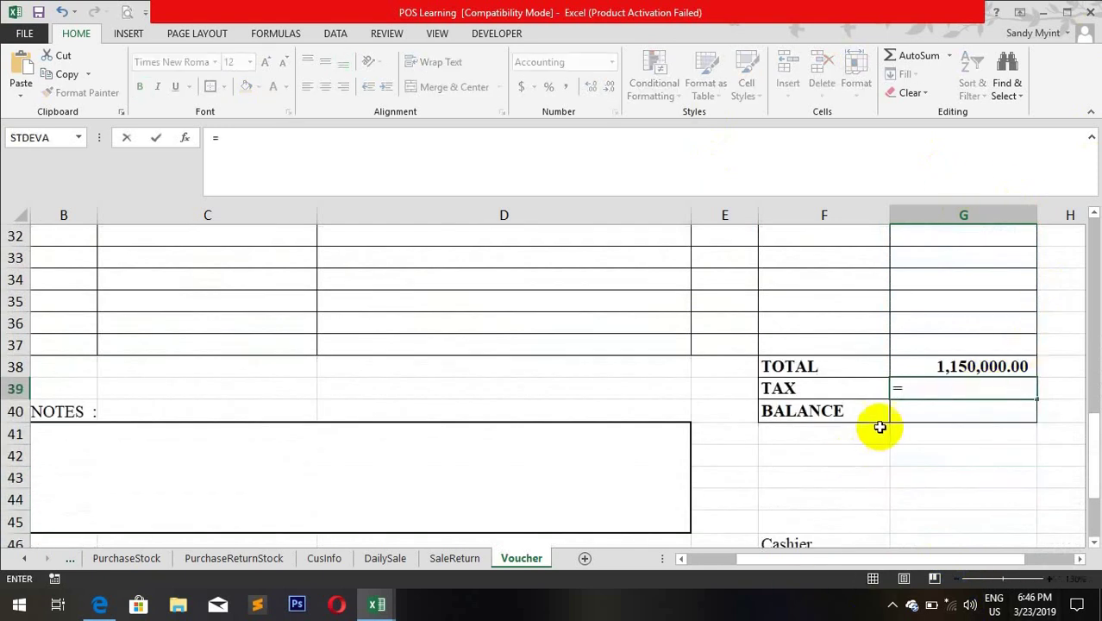
pyautogui.click(920, 368)
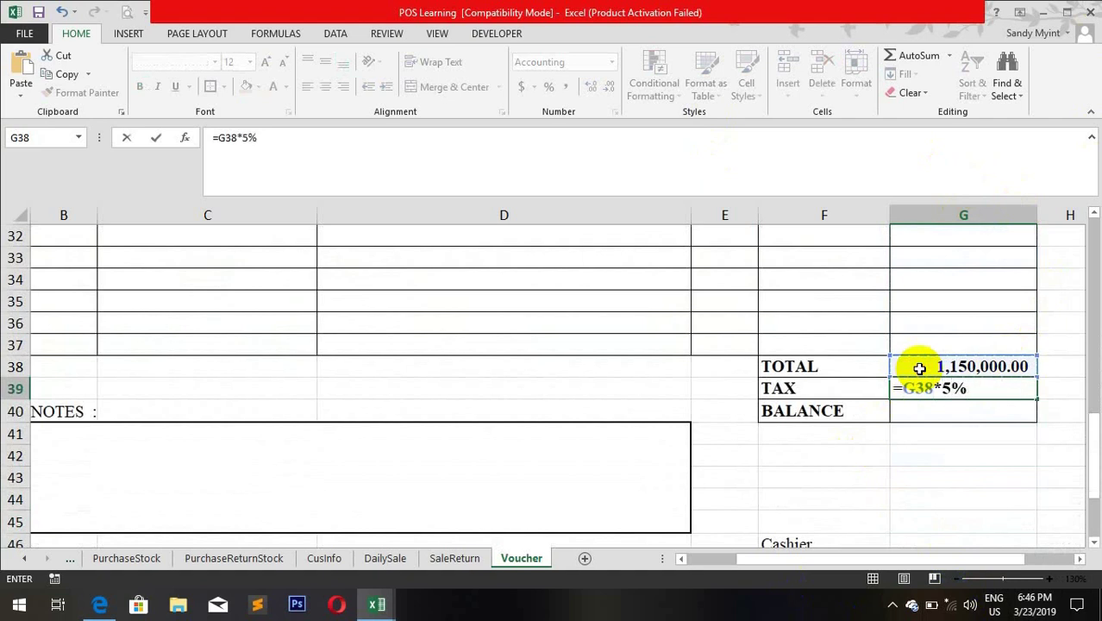
pyautogui.write('*5%')
pyautogui.press('Return')
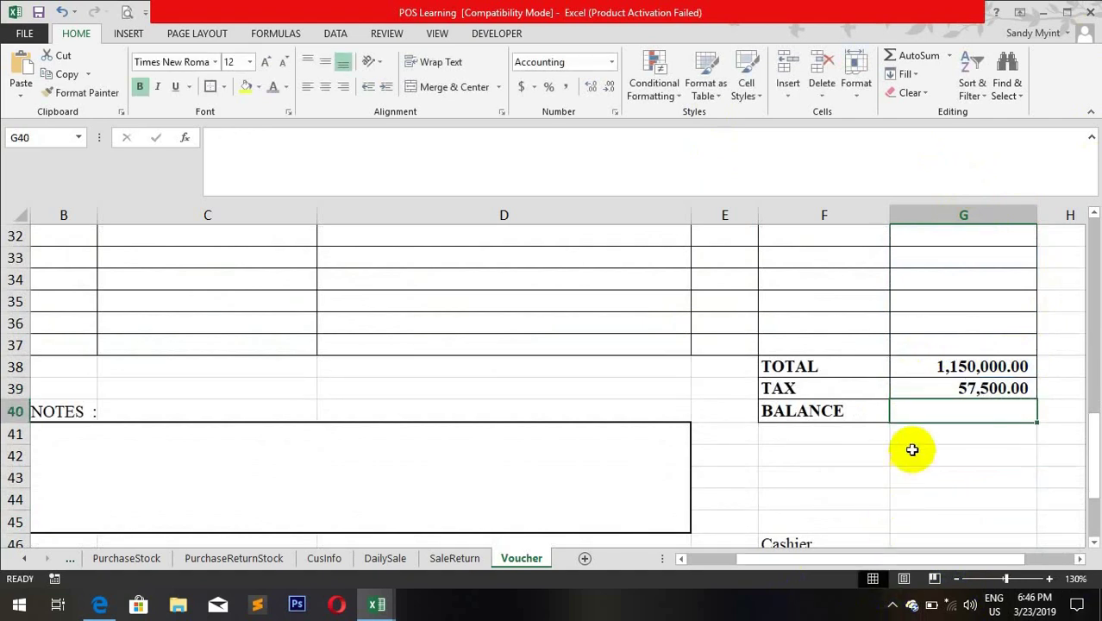
# Step: Wrap the tax calculation in G39 with an error fallback, making it =IFERROR(G38*5%,"")
pyautogui.click(940, 386)
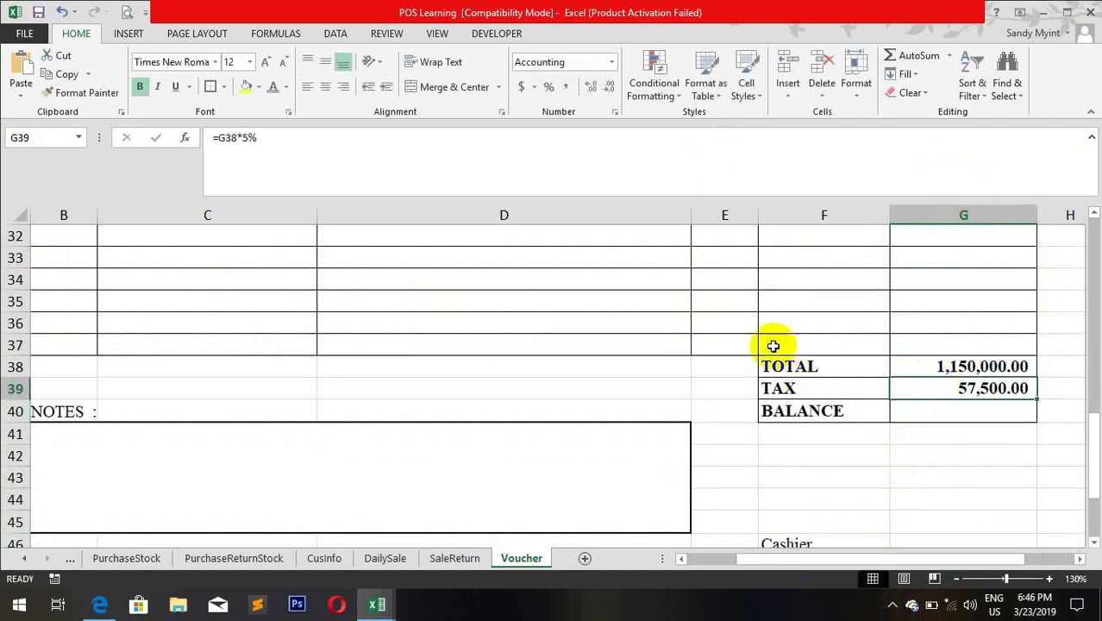
pyautogui.click(218, 138)
pyautogui.write('ife')
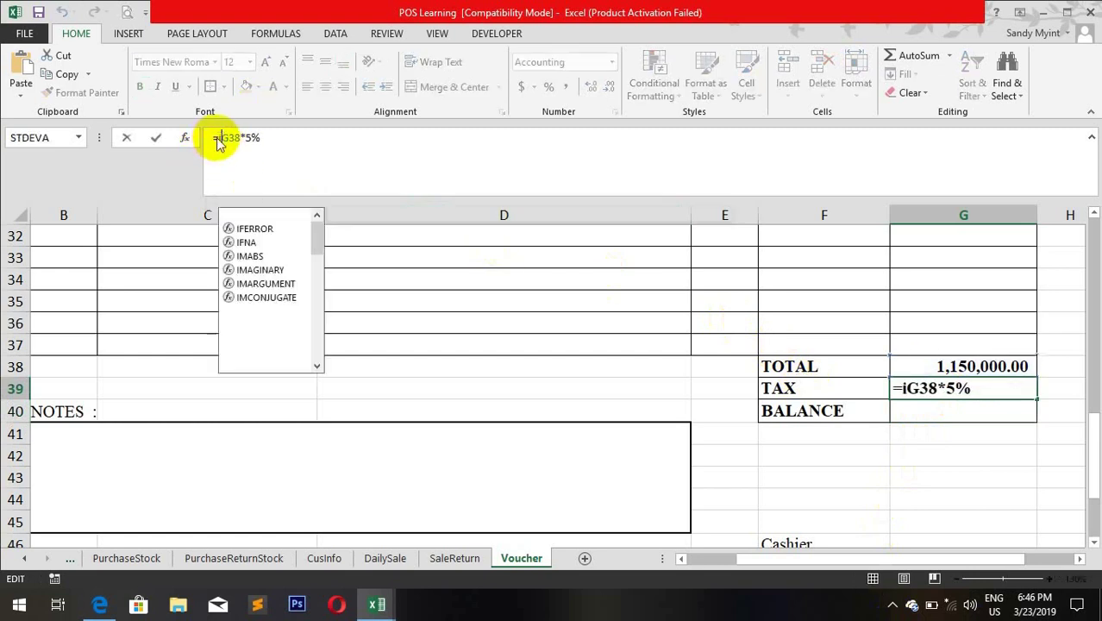
pyautogui.write('r')
pyautogui.press('Tab')
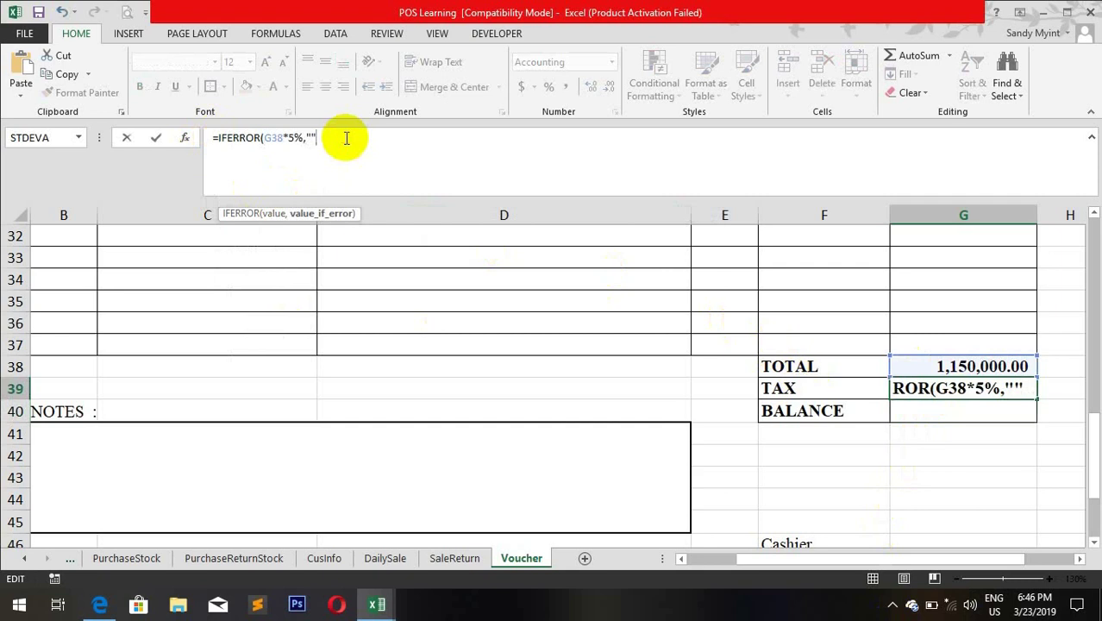
pyautogui.press('Return')
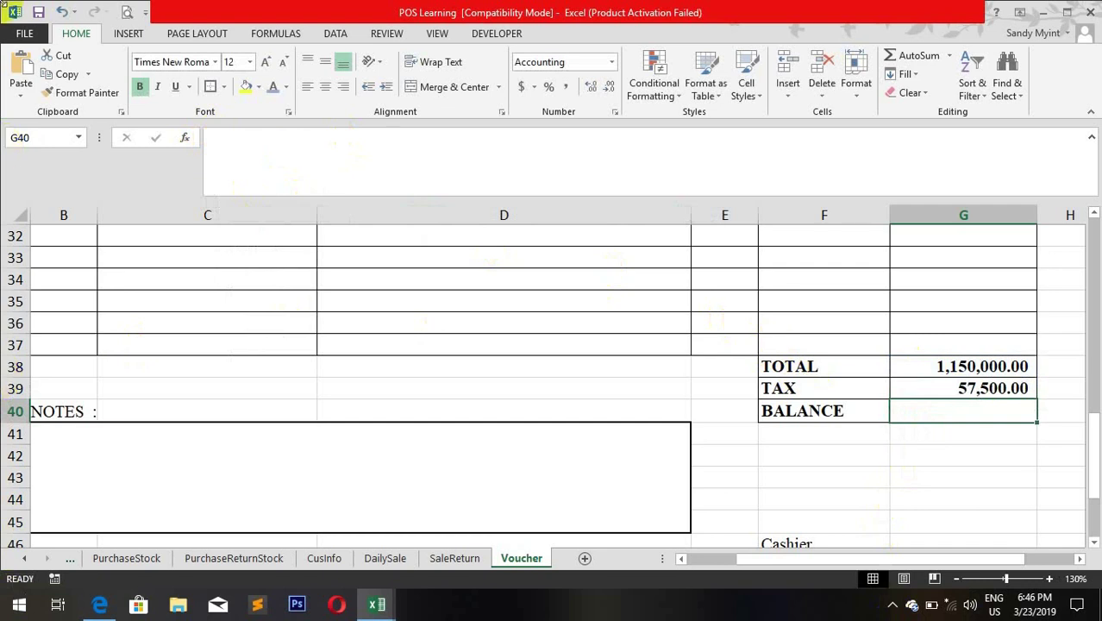
# Step: Add total and tax together in the BALANCE cell, G40, with =IFERROR(SUM(G38:G39),"")
pyautogui.write('=if')
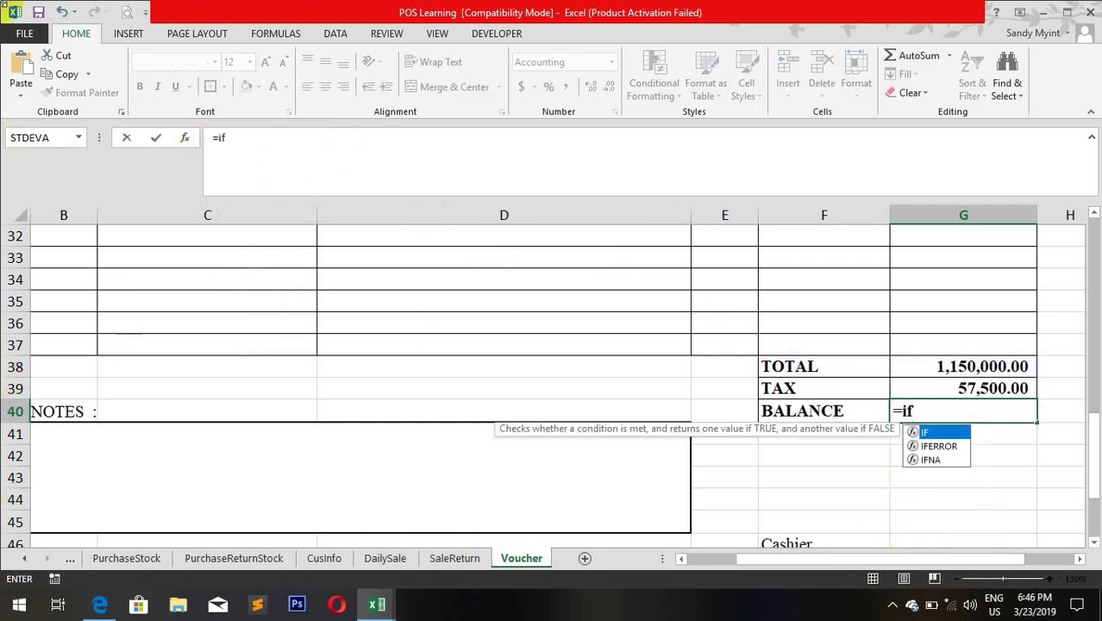
pyautogui.press('Down')
pyautogui.press('Tab')
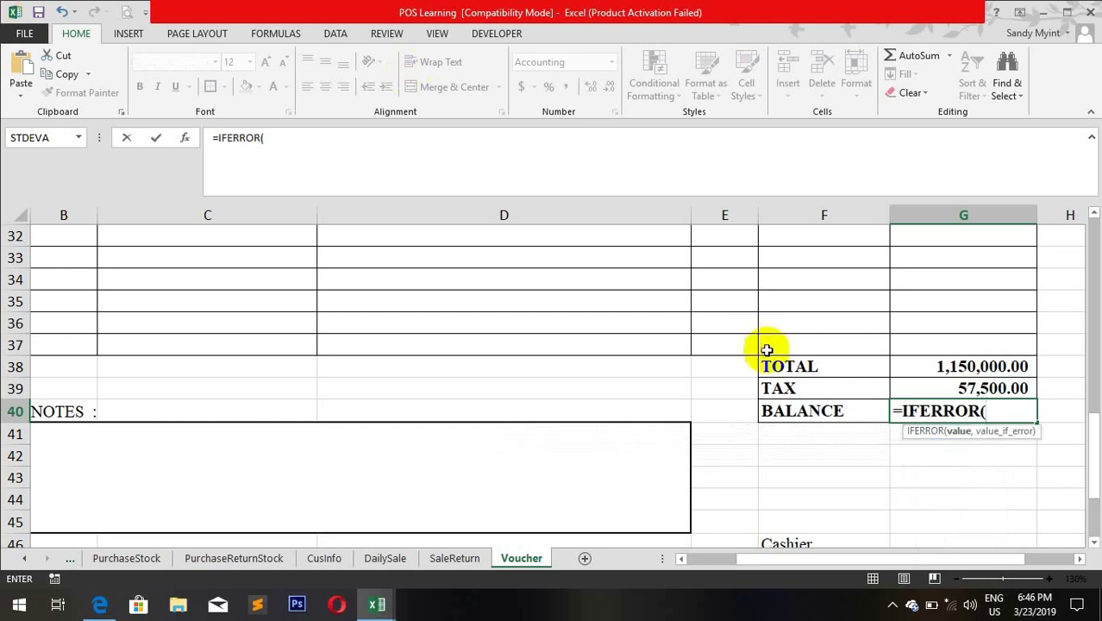
pyautogui.write('sum')
pyautogui.press('Tab')
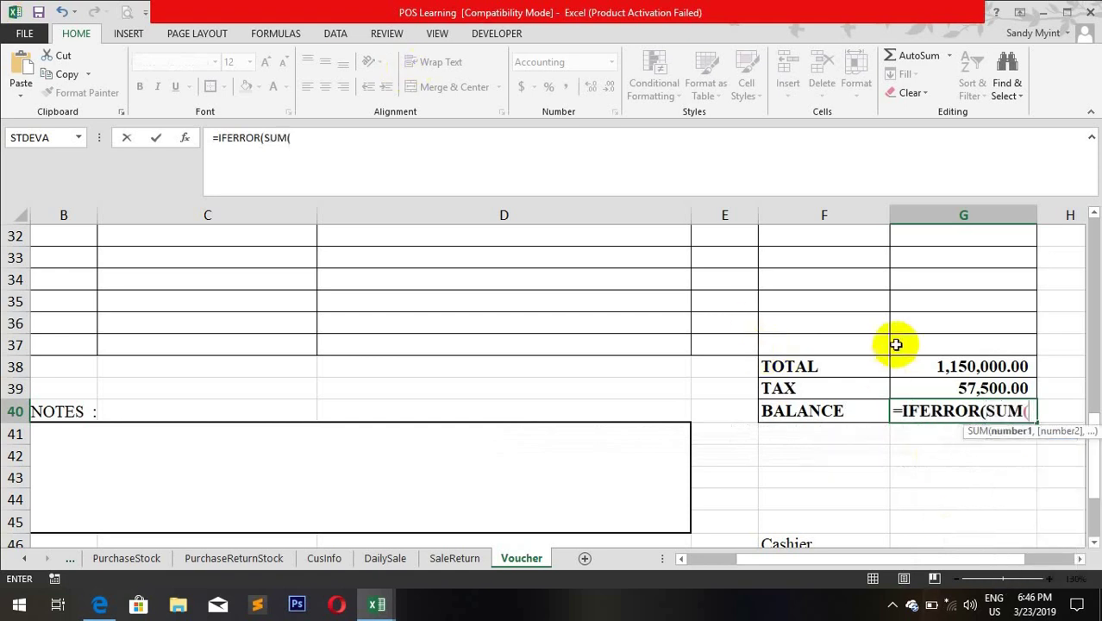
pyautogui.moveTo(925, 369); pyautogui.dragTo(930, 388)
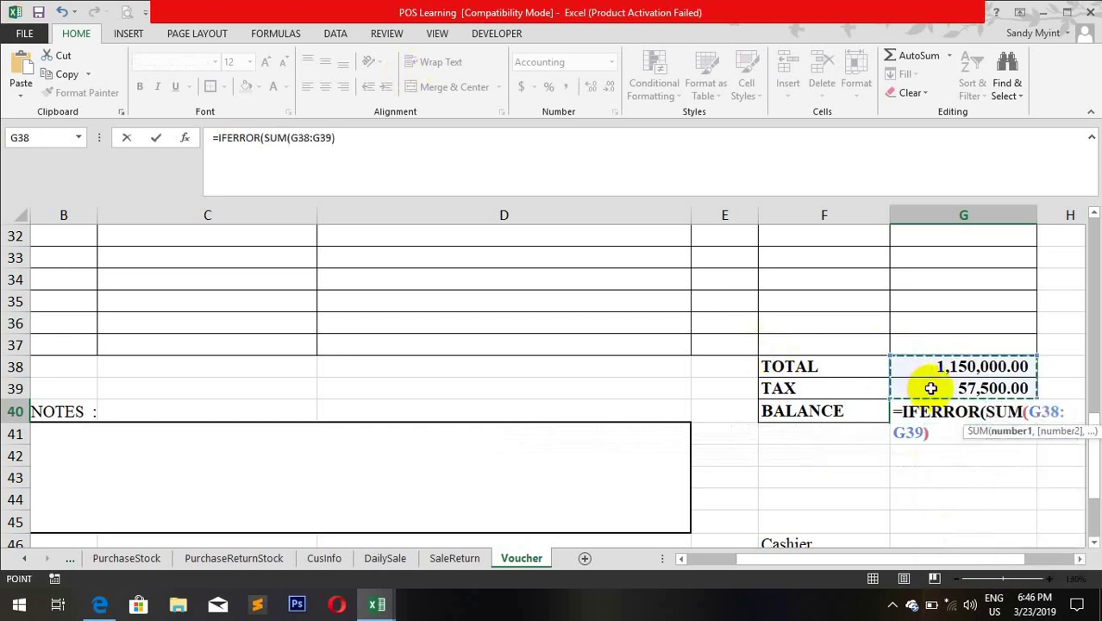
pyautogui.write('),"")')
pyautogui.press('Return')
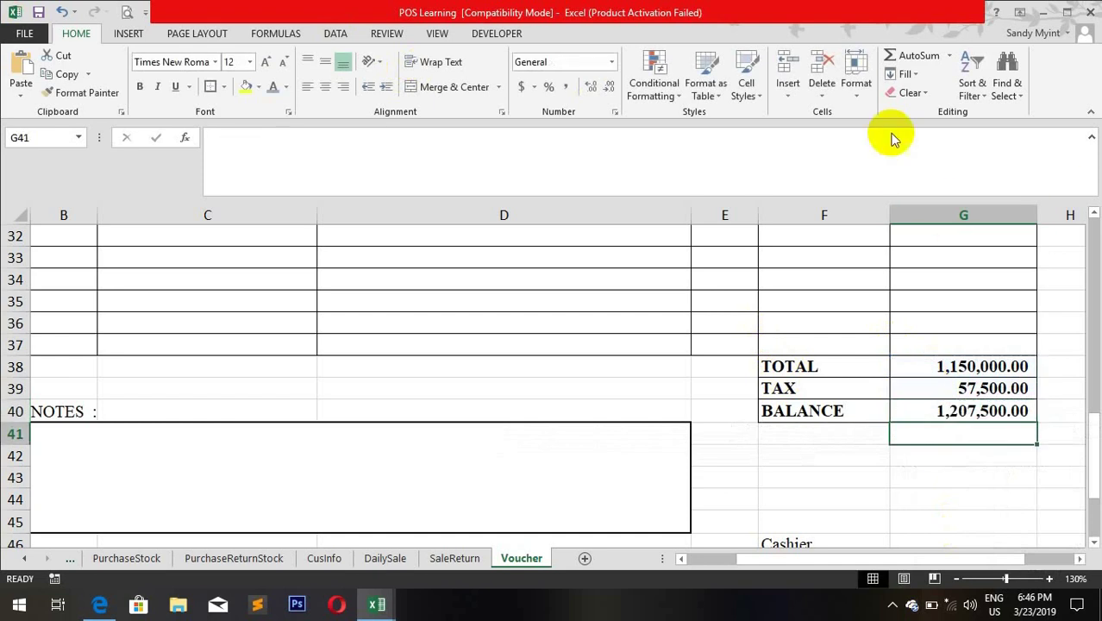
# Step: Look over the whole voucher at 70% zoom, from the header down to the totals
pyautogui.scroll(-3, 886, 461)
pyautogui.scroll(9, 886, 462)
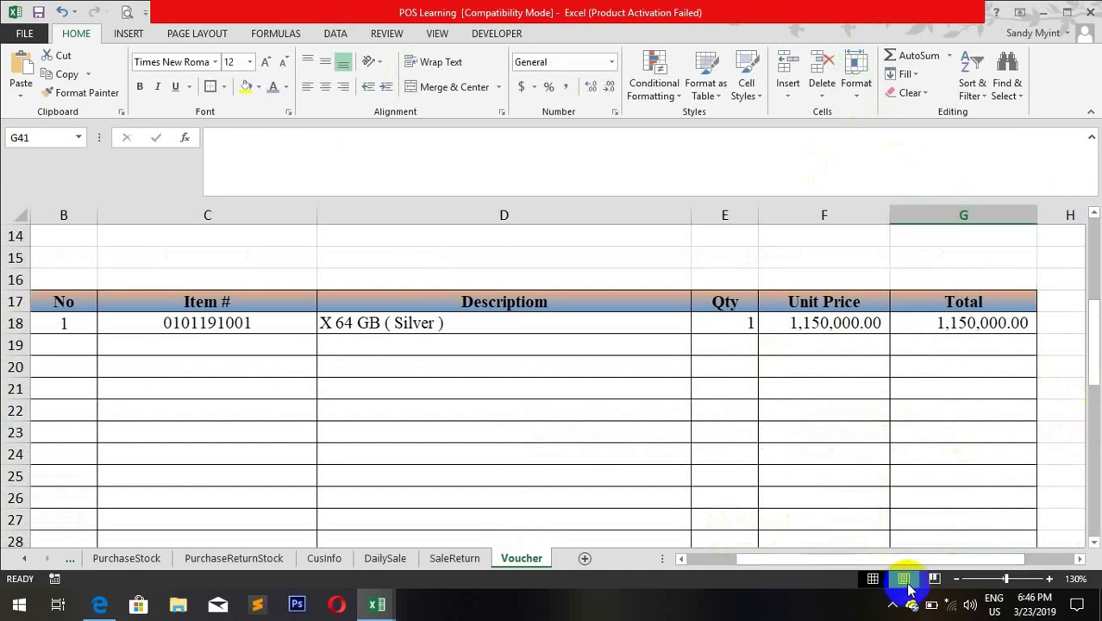
pyautogui.click(958, 580)
pyautogui.click(958, 579)
pyautogui.click(958, 579)
pyautogui.click(958, 580)
pyautogui.click(958, 580)
pyautogui.click(958, 579)
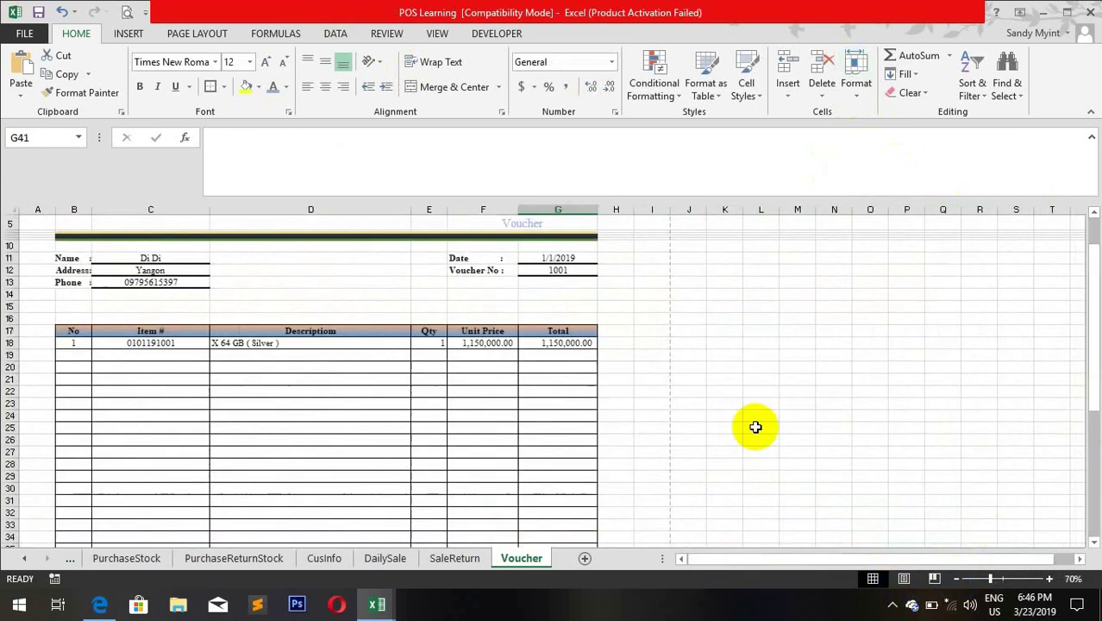
pyautogui.scroll(3, 751, 427)
pyautogui.scroll(-4, 644, 419)
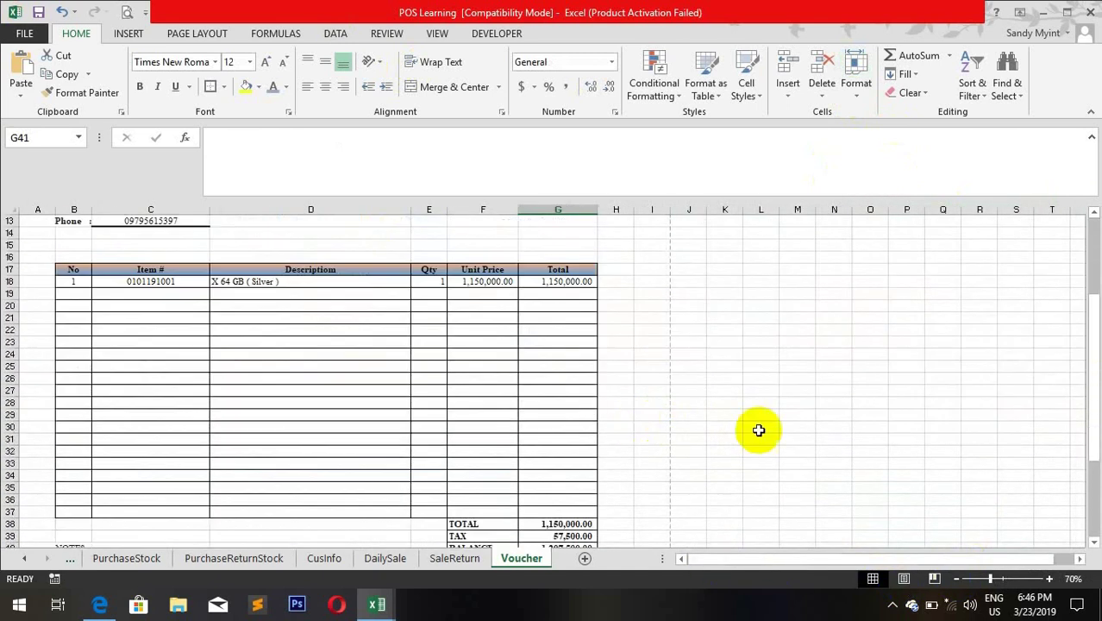
# Step: Check the voucher's page fit in Page Break Preview and in Page Layout view at 50% zoom
pyautogui.hotkey('alt', 'v')
pyautogui.press('p')
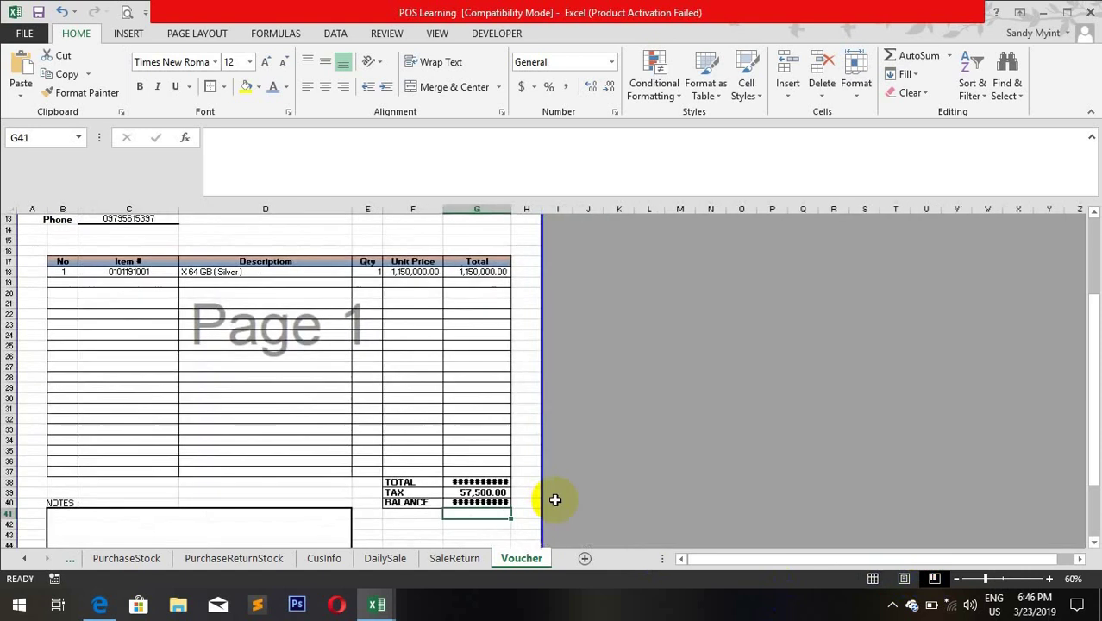
pyautogui.click(904, 578)
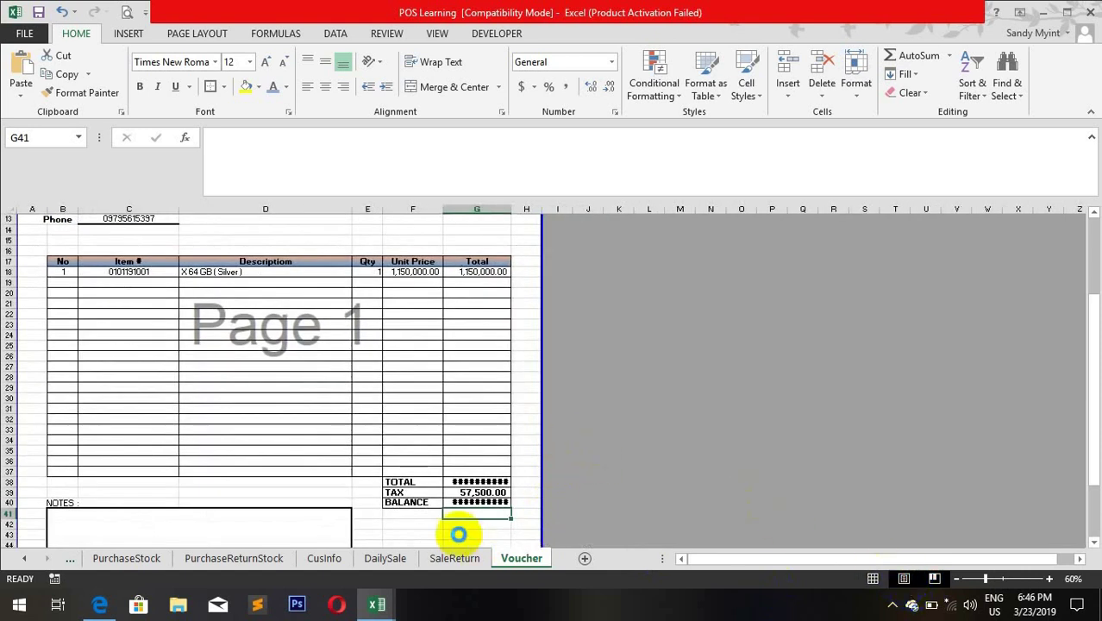
pyautogui.scroll(5, 693, 422)
pyautogui.scroll(3, 693, 422)
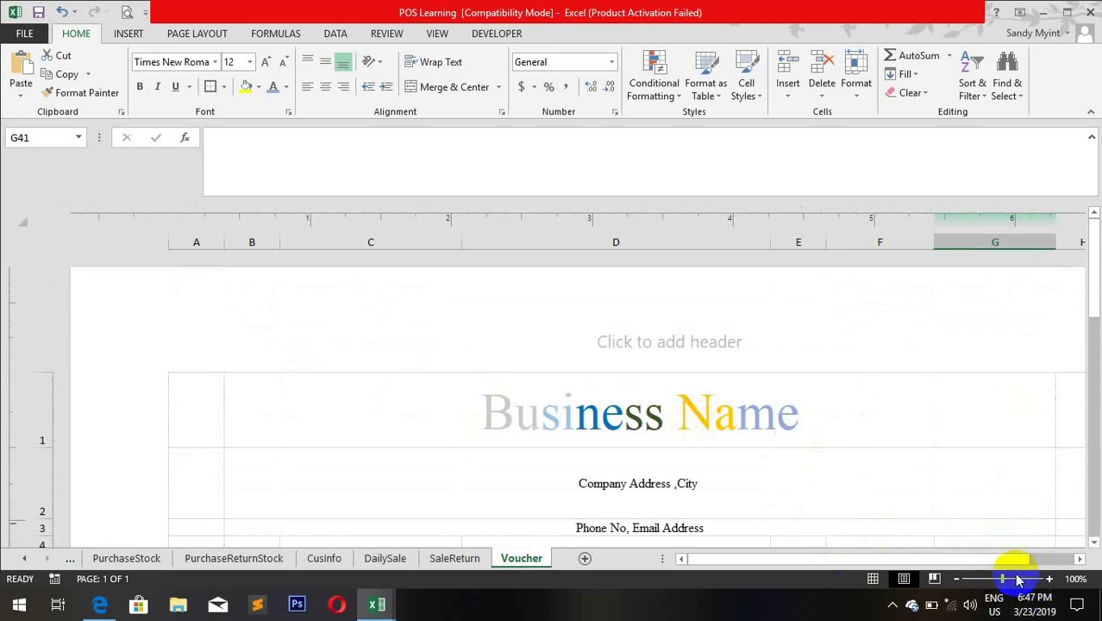
pyautogui.click(956, 579)
pyautogui.click(956, 579)
pyautogui.click(956, 579)
pyautogui.click(956, 579)
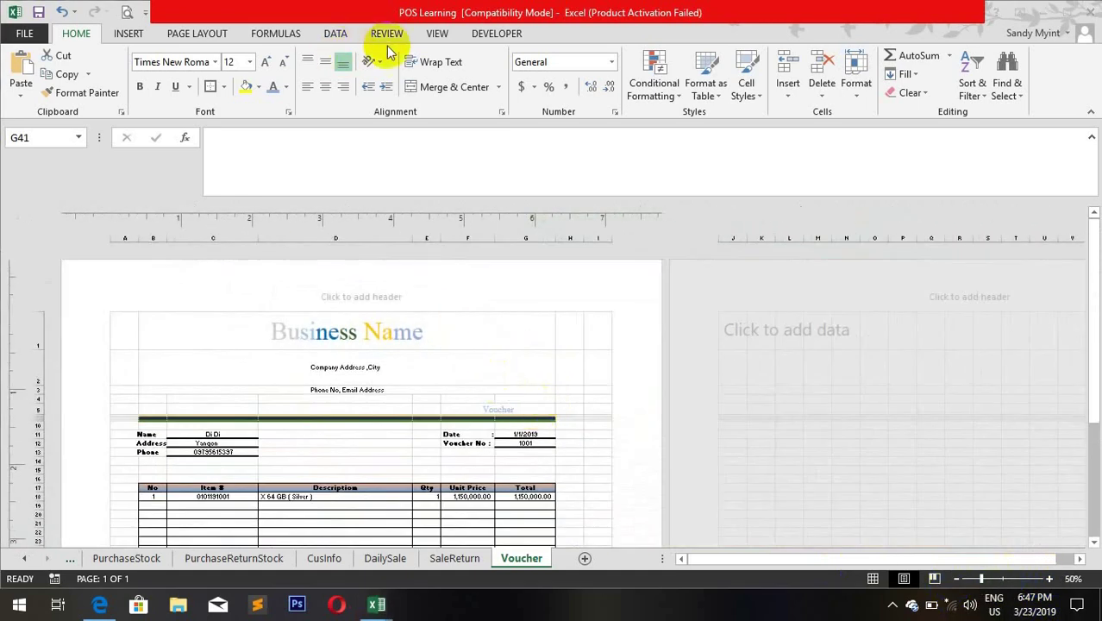
# Step: Hide the gridlines, ruler, formula bar and headings to inspect the voucher as a clean page
pyautogui.click(423, 41)
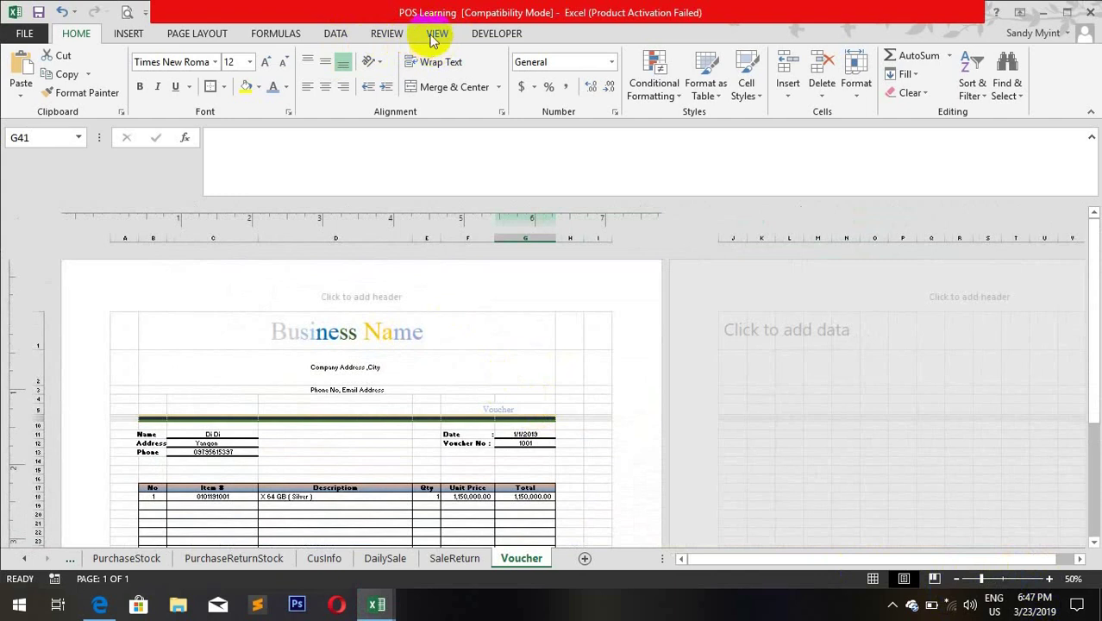
pyautogui.click(438, 34)
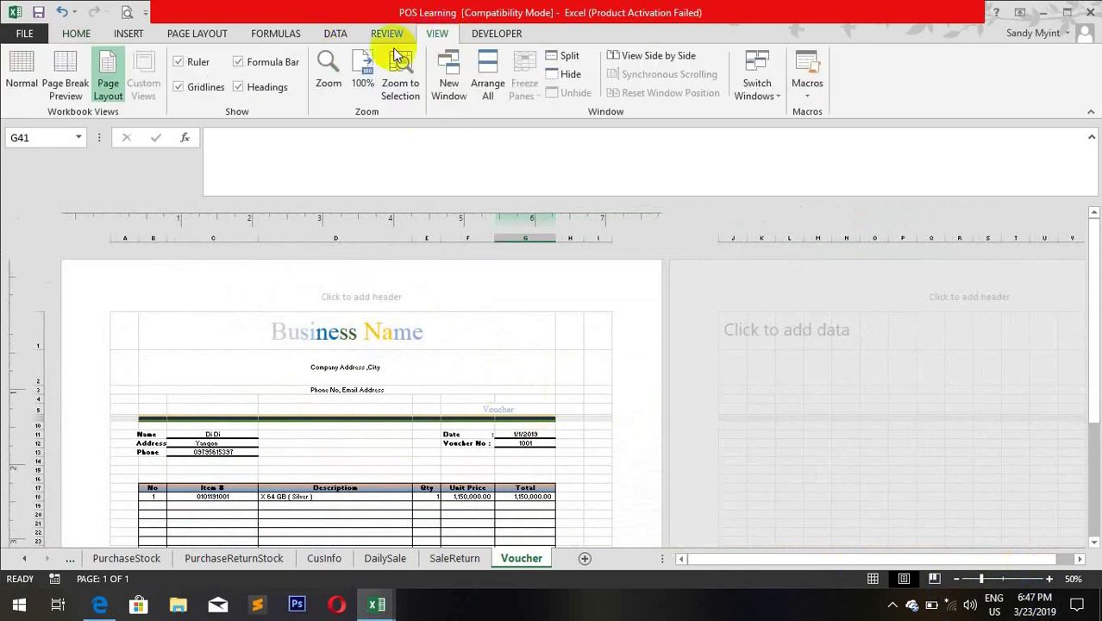
pyautogui.click(180, 87)
pyautogui.click(203, 62)
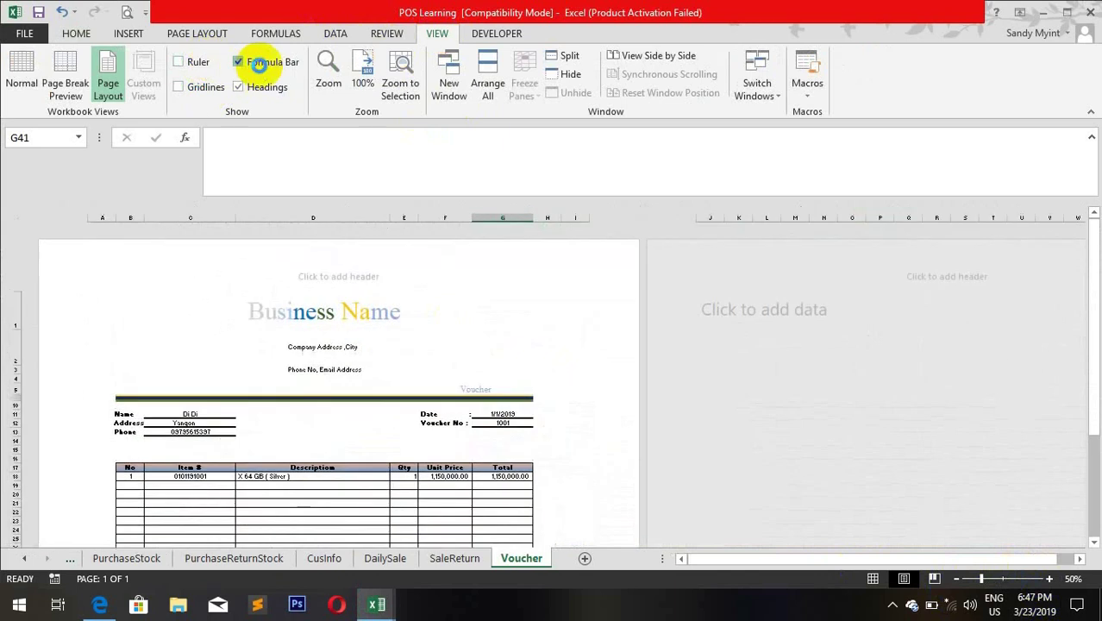
pyautogui.click(260, 62)
pyautogui.click(264, 87)
pyautogui.scroll(-3, 475, 429)
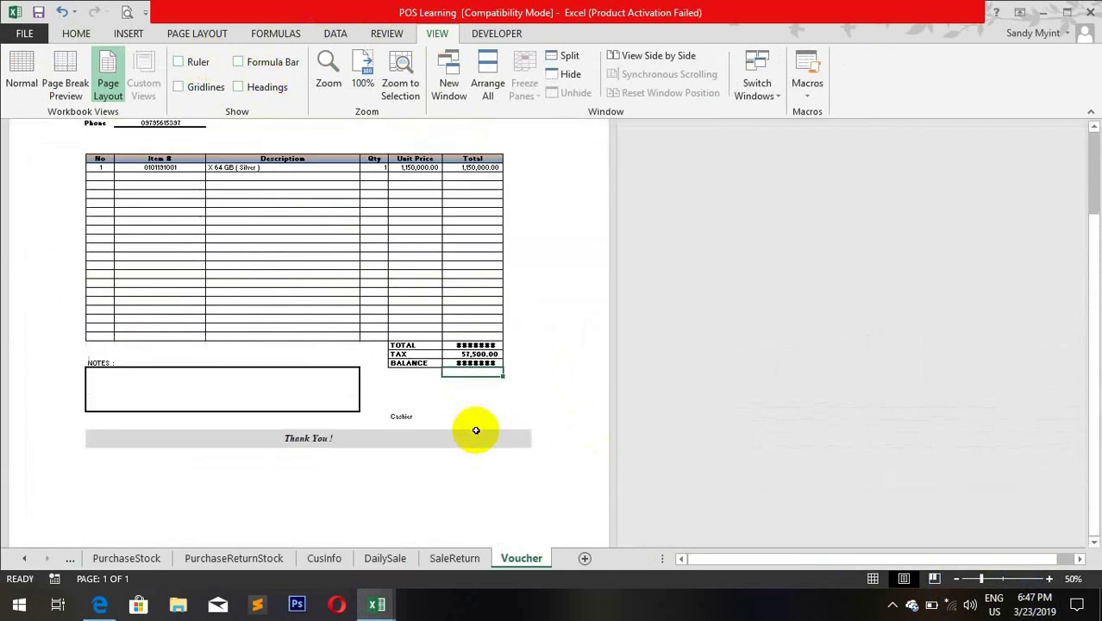
pyautogui.scroll(3, 475, 429)
# Step: Show the headings, formula bar, gridlines and ruler again
pyautogui.click(266, 87)
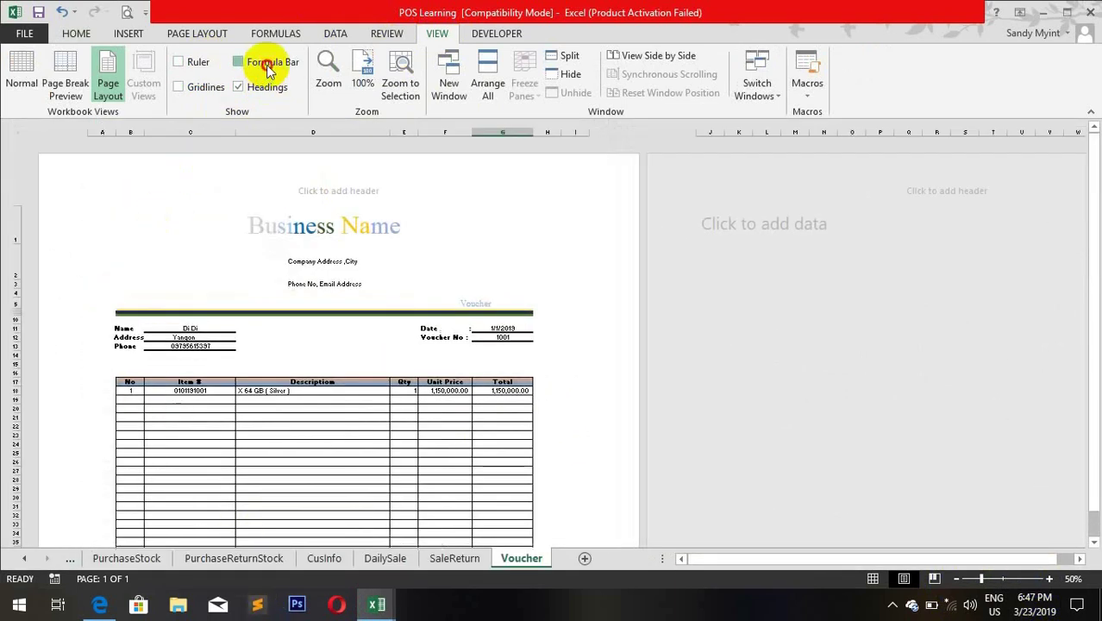
pyautogui.click(259, 62)
pyautogui.click(198, 87)
pyautogui.scroll(-2, 389, 319)
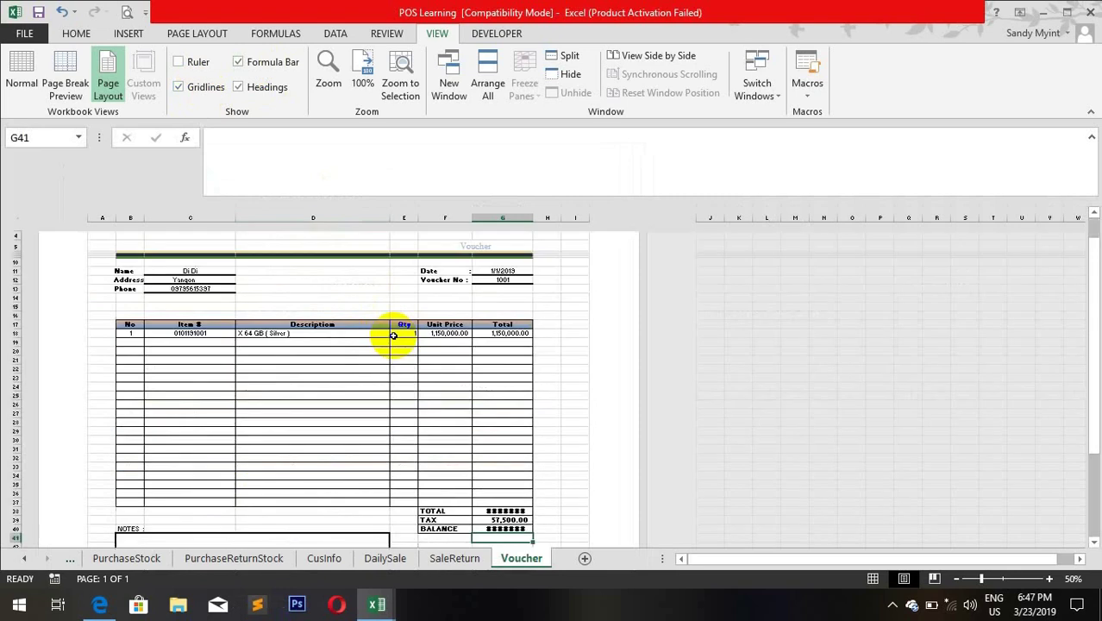
pyautogui.click(181, 62)
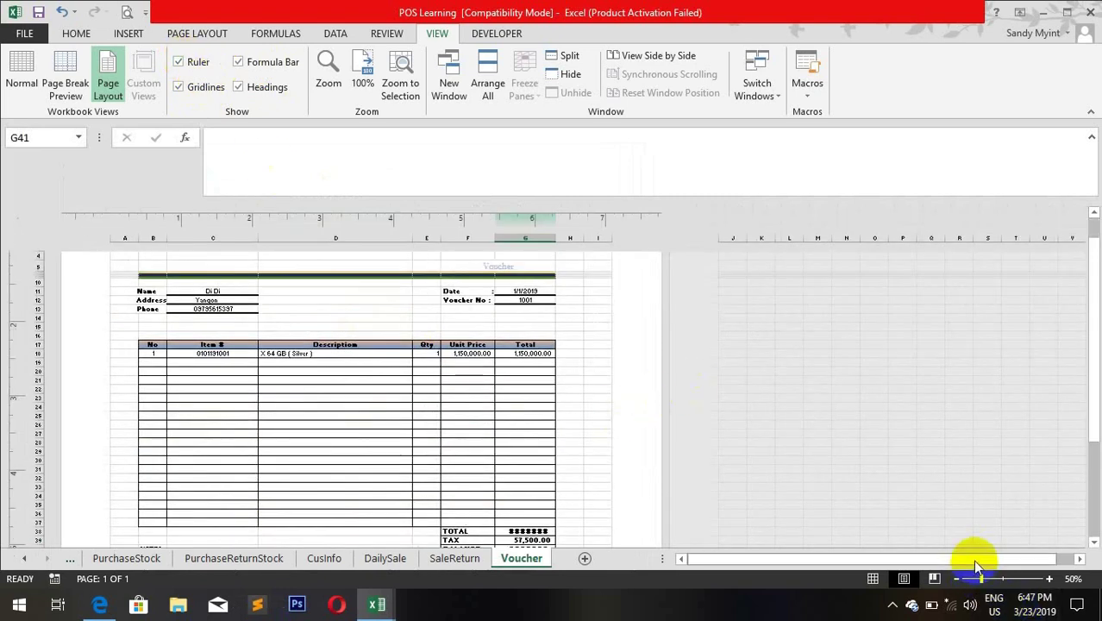
# Step: Examine the voucher page at up to 120% zoom in Page Layout view, and return to Normal view
pyautogui.click(1050, 579)
pyautogui.click(1050, 578)
pyautogui.click(1050, 579)
pyautogui.click(1050, 579)
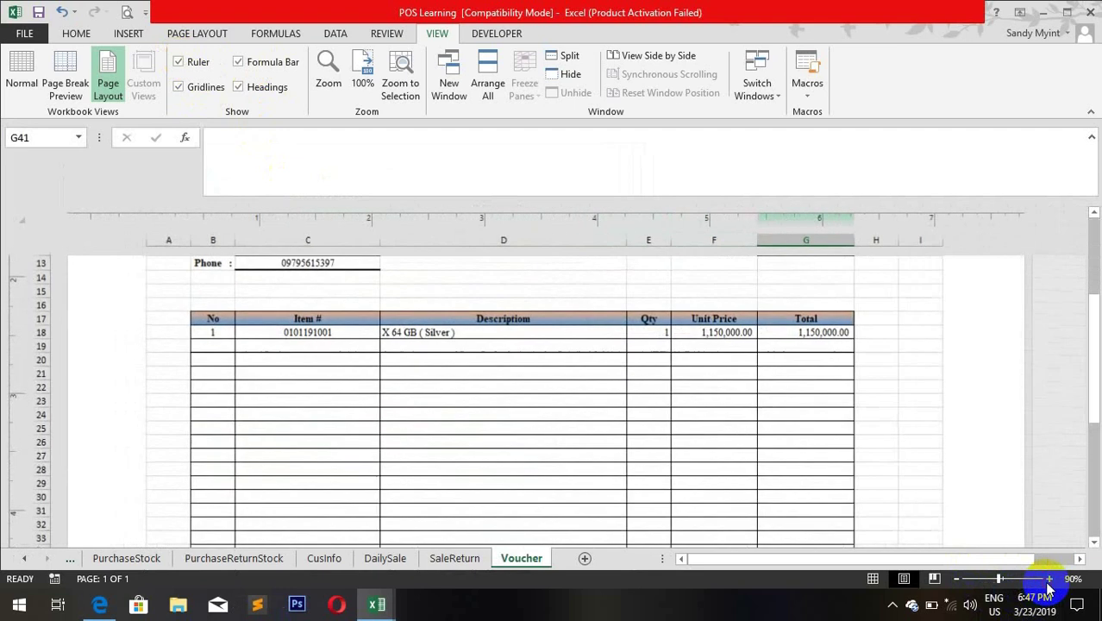
pyautogui.scroll(5, 798, 491)
pyautogui.scroll(-5, 797, 490)
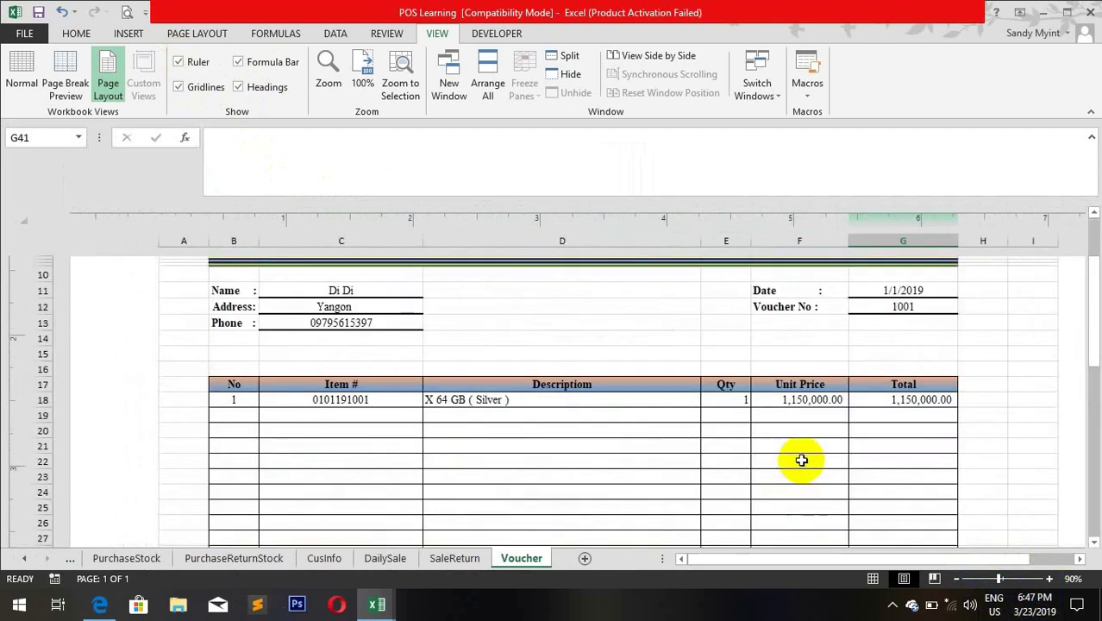
pyautogui.click(1049, 579)
pyautogui.click(1050, 579)
pyautogui.click(1050, 578)
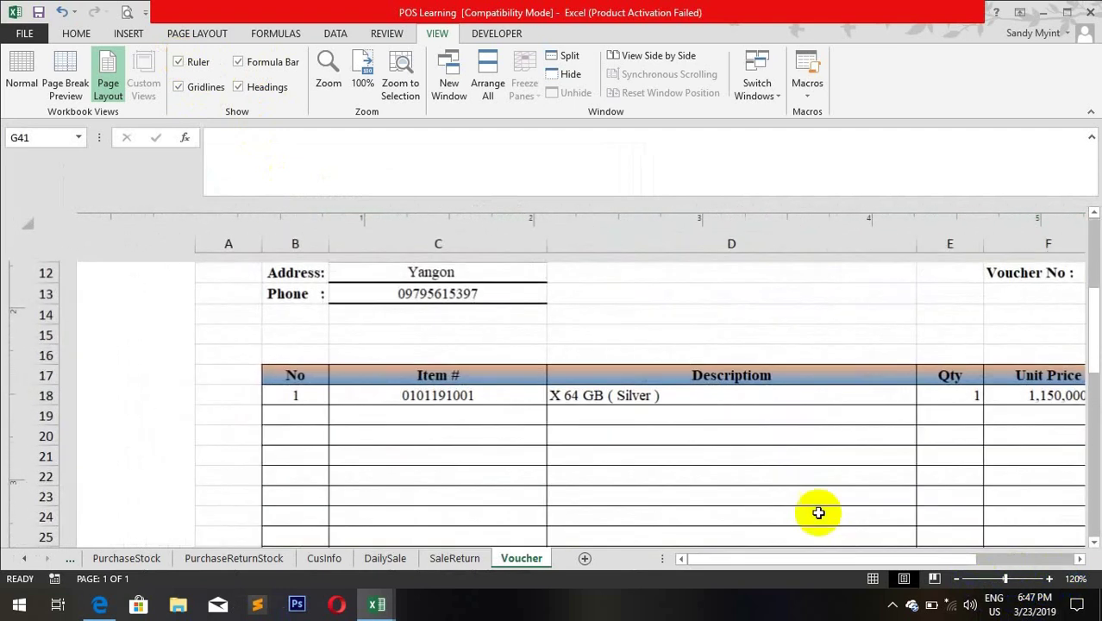
pyautogui.scroll(1, 684, 446)
pyautogui.scroll(3, 608, 476)
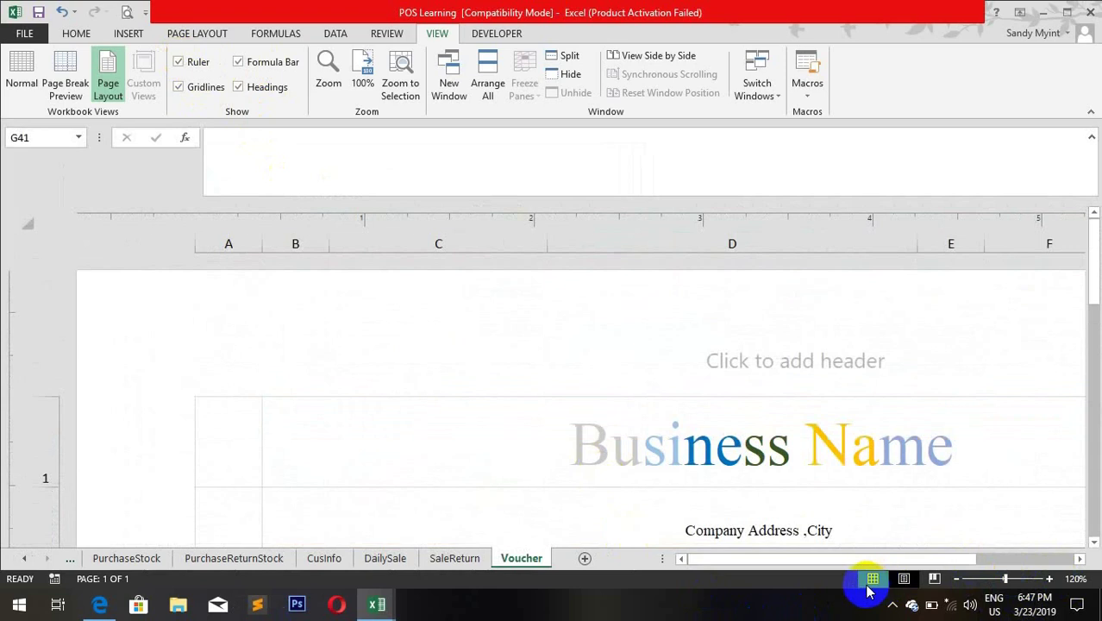
pyautogui.keyDown('ctrl'); pyautogui.scroll(-4, 457, 344); pyautogui.keyUp('ctrl')
pyautogui.click(22, 73)
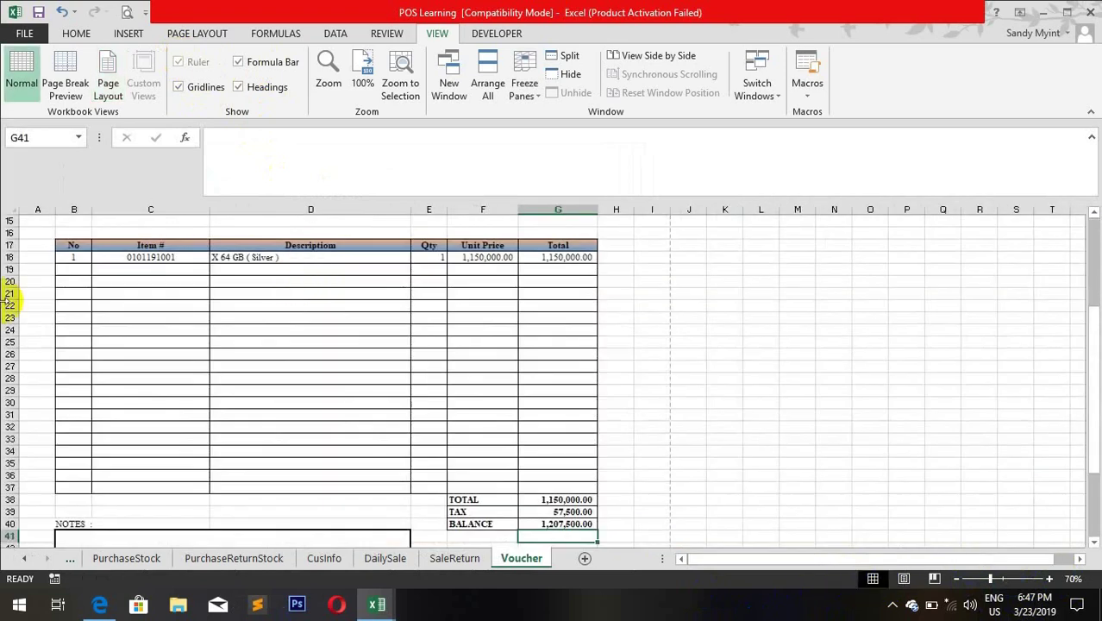
# Step: Turn off the Locked protection option for all cells of the Voucher sheet, leaving Hidden off
pyautogui.scroll(5, 141, 310)
pyautogui.click(14, 208)
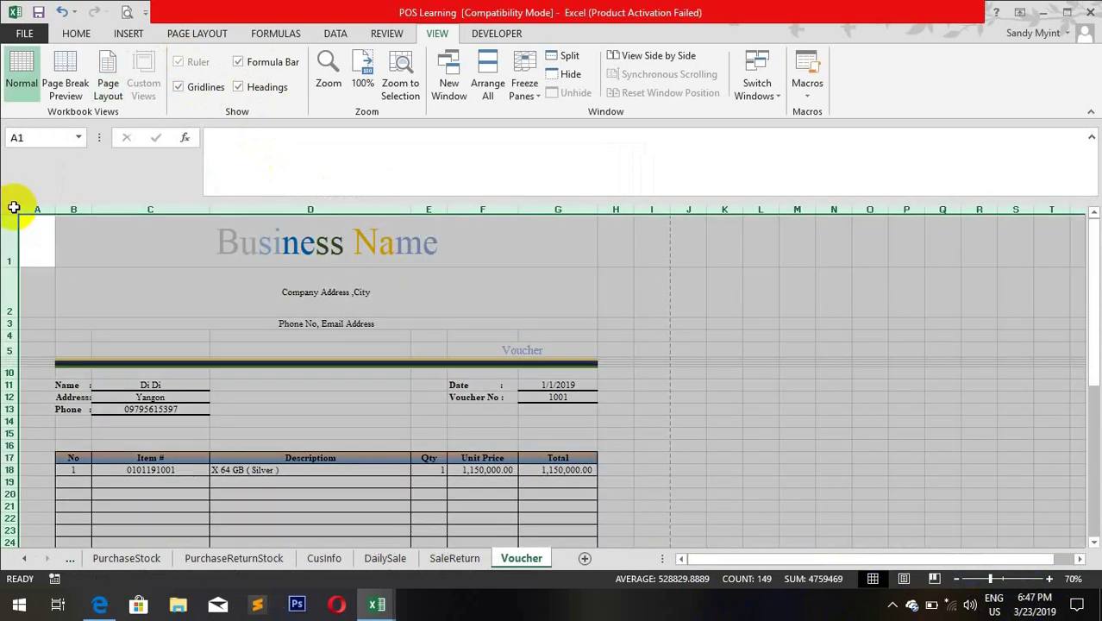
pyautogui.rightClick(14, 208)
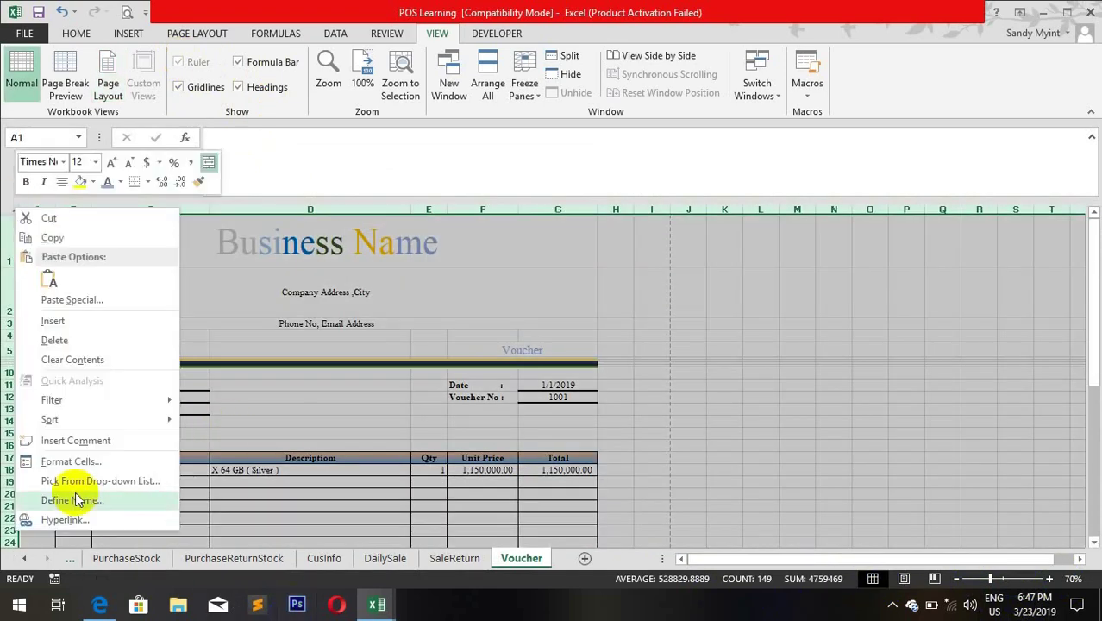
pyautogui.click(72, 463)
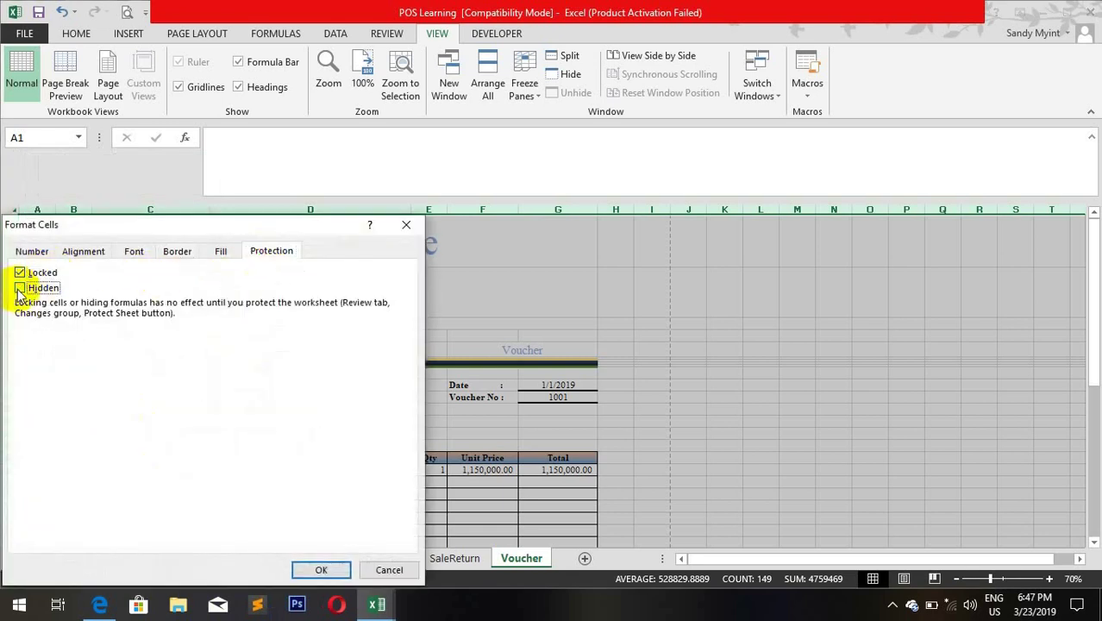
pyautogui.click(321, 570)
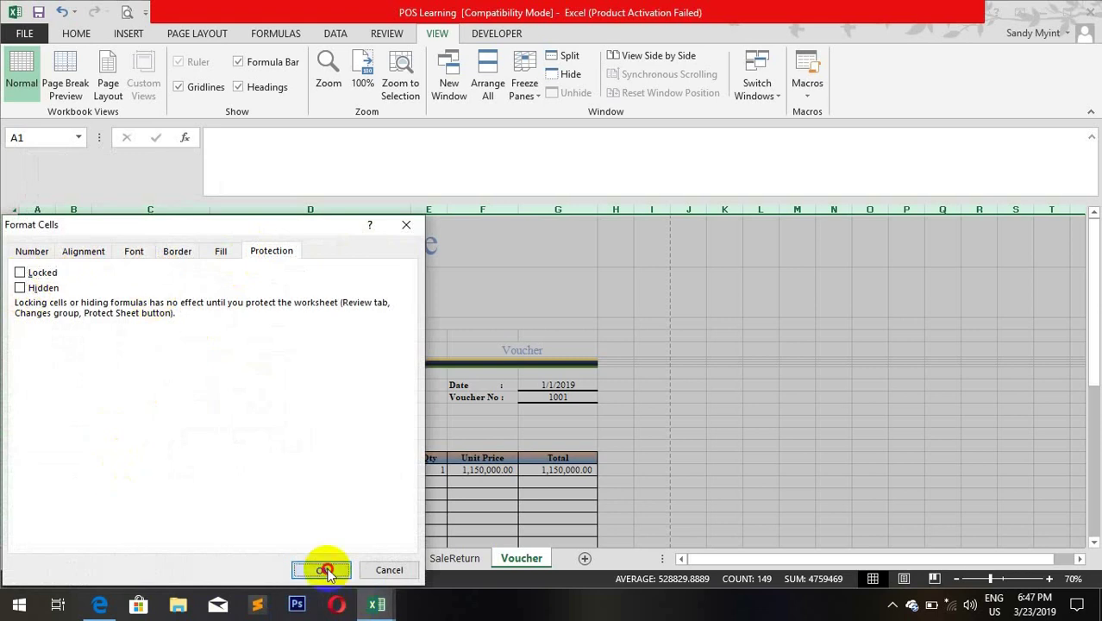
pyautogui.click(761, 445)
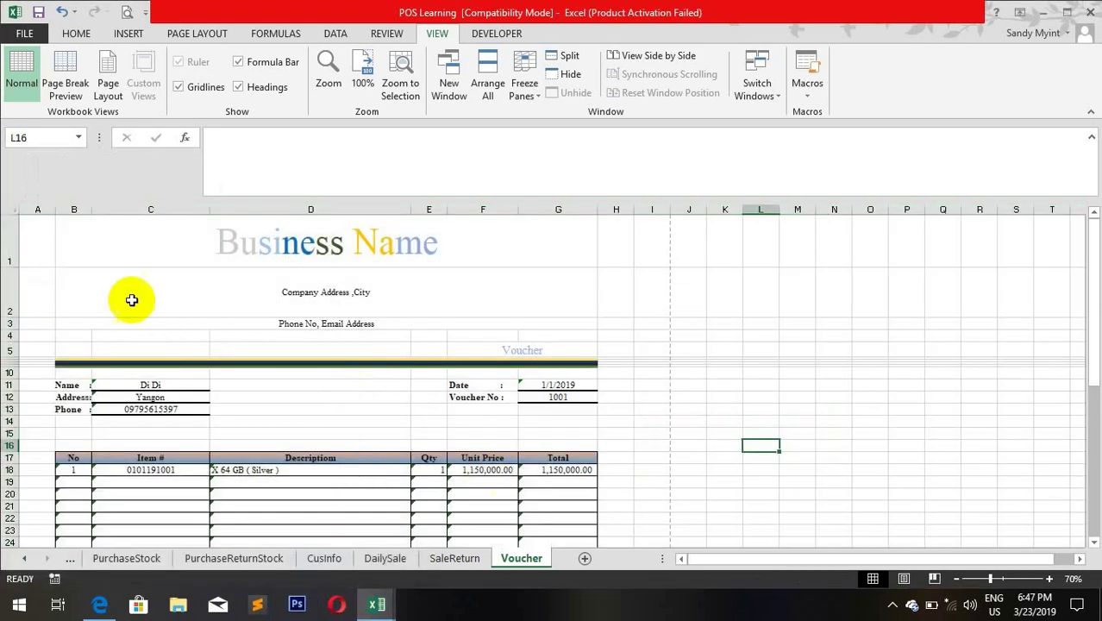
pyautogui.moveTo(89, 238); pyautogui.dragTo(424, 493)
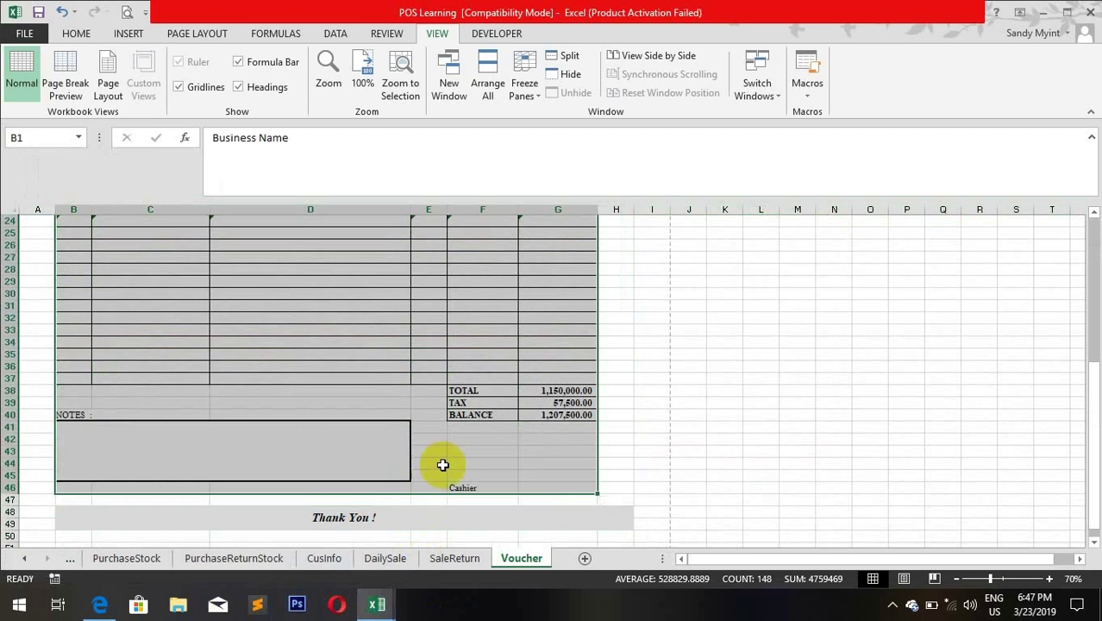
pyautogui.scroll(5, 691, 382)
pyautogui.click(563, 300)
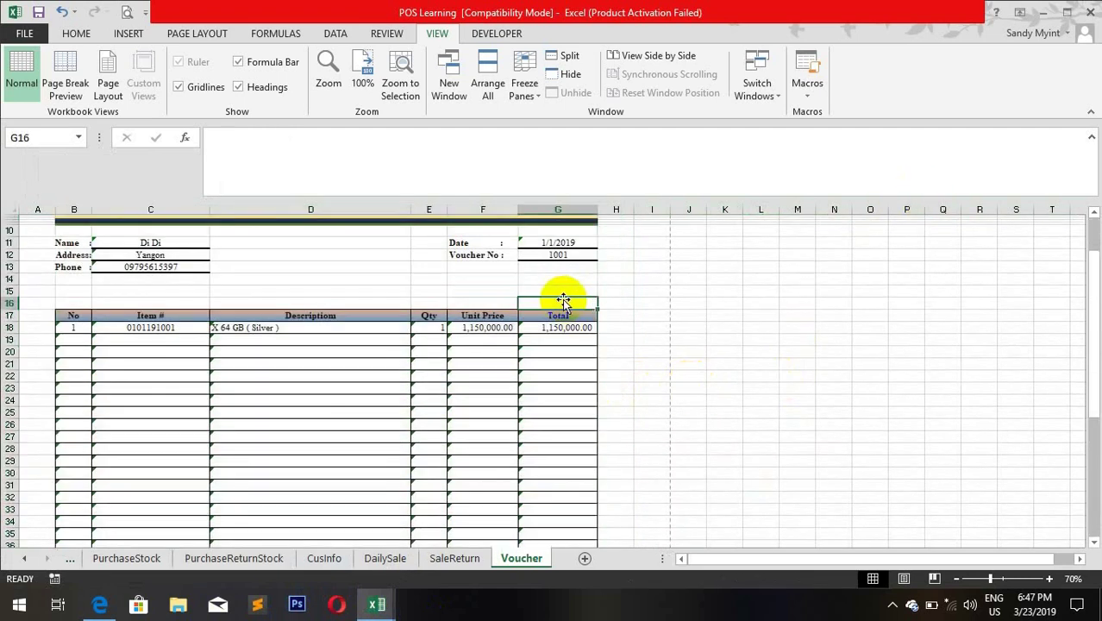
# Step: Clear the voucher number in cell G12
pyautogui.click(559, 256)
pyautogui.press('Delete')
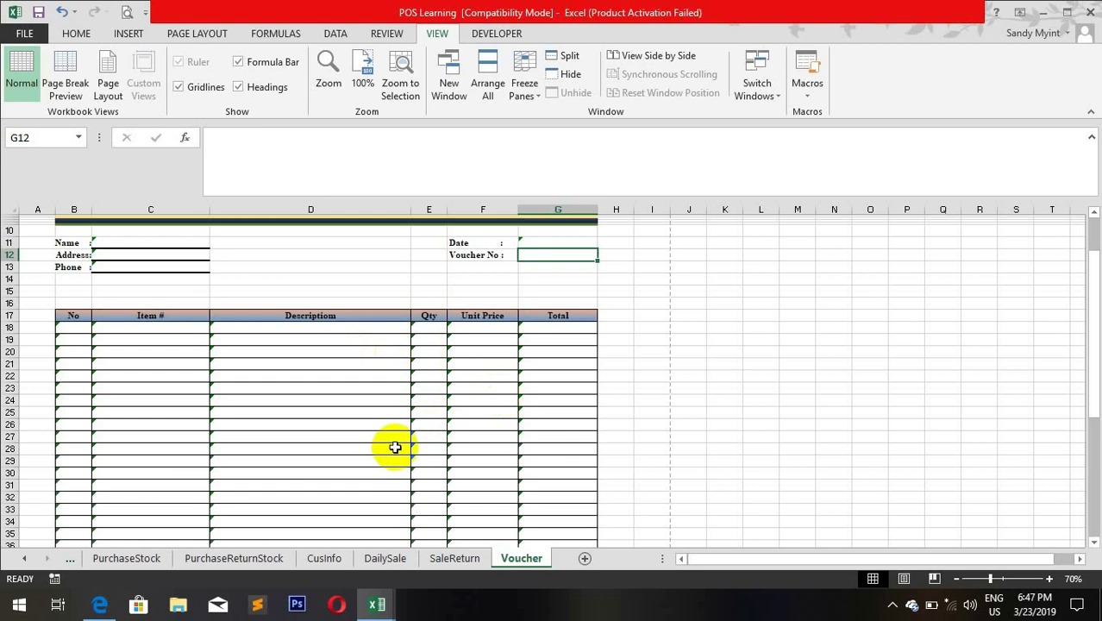
pyautogui.scroll(3, 395, 448)
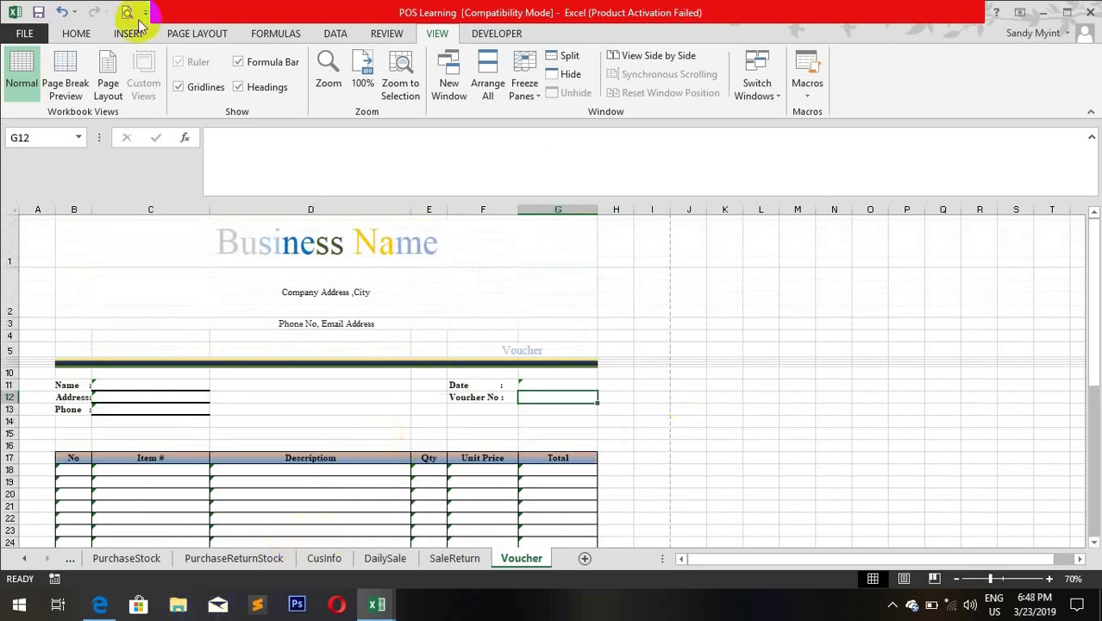
# Step: Select all formula cells on the Voucher sheet to review which cells contain formulas, and clear the selection
pyautogui.click(77, 32)
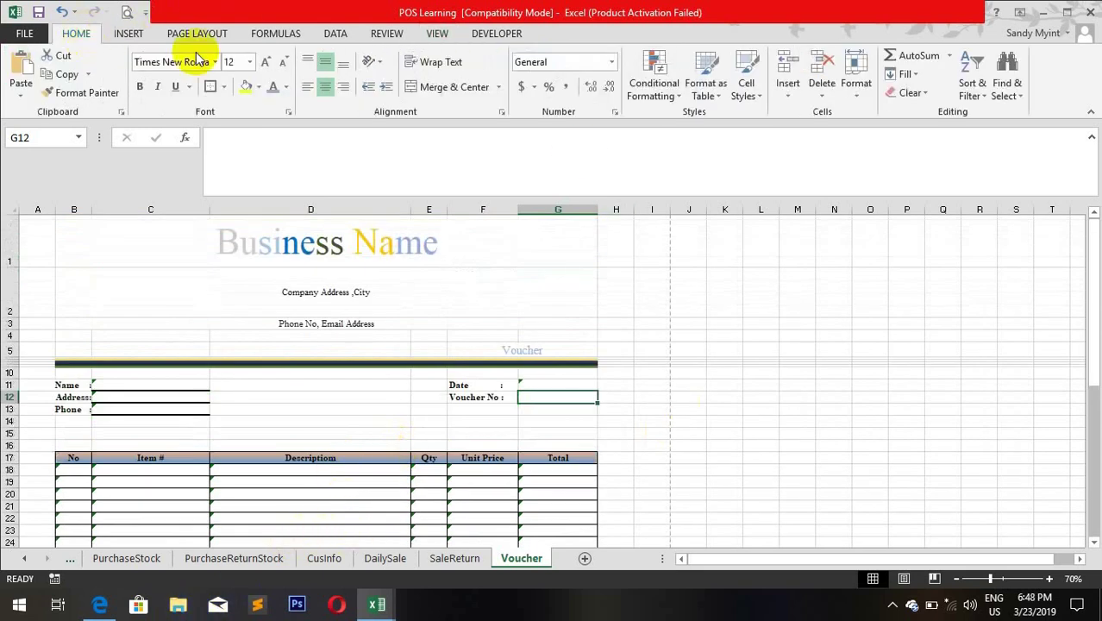
pyautogui.click(1009, 79)
pyautogui.click(1015, 172)
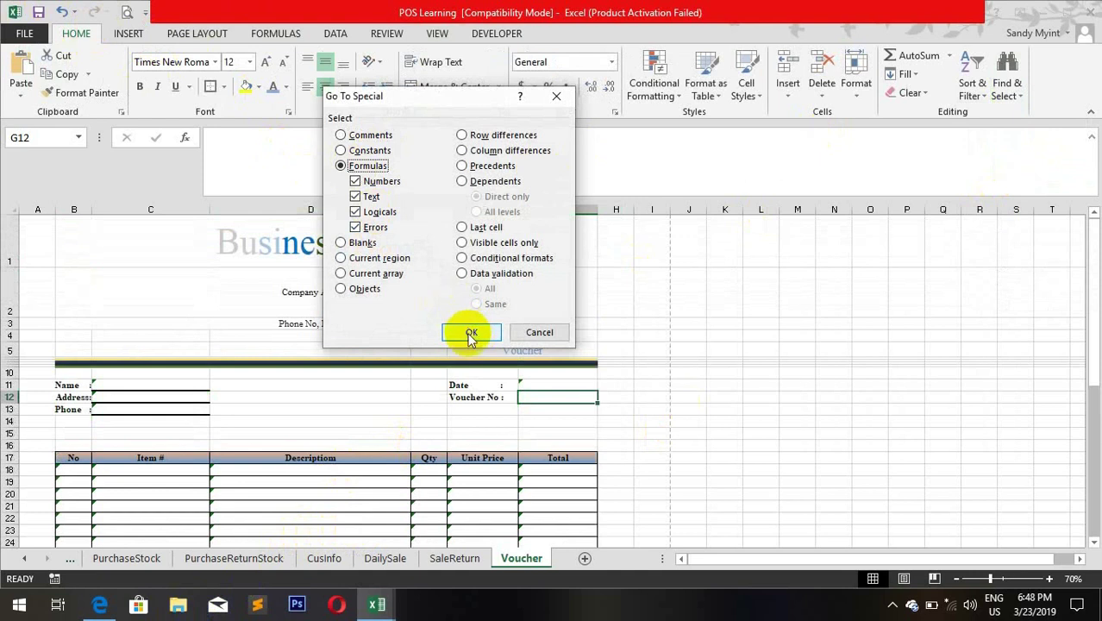
pyautogui.click(660, 312)
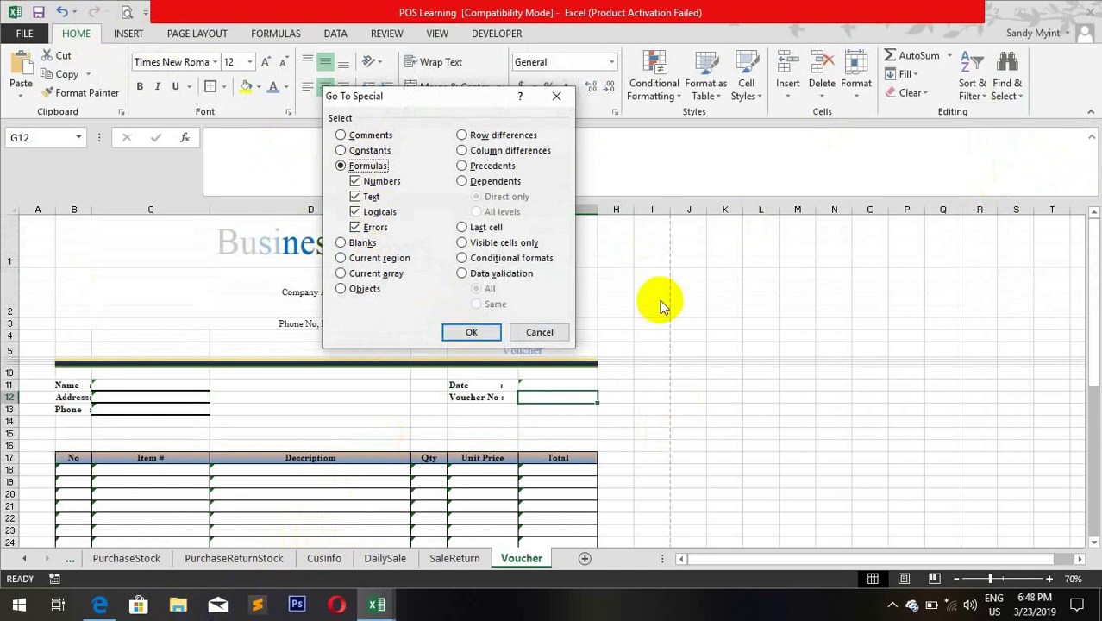
pyautogui.click(471, 333)
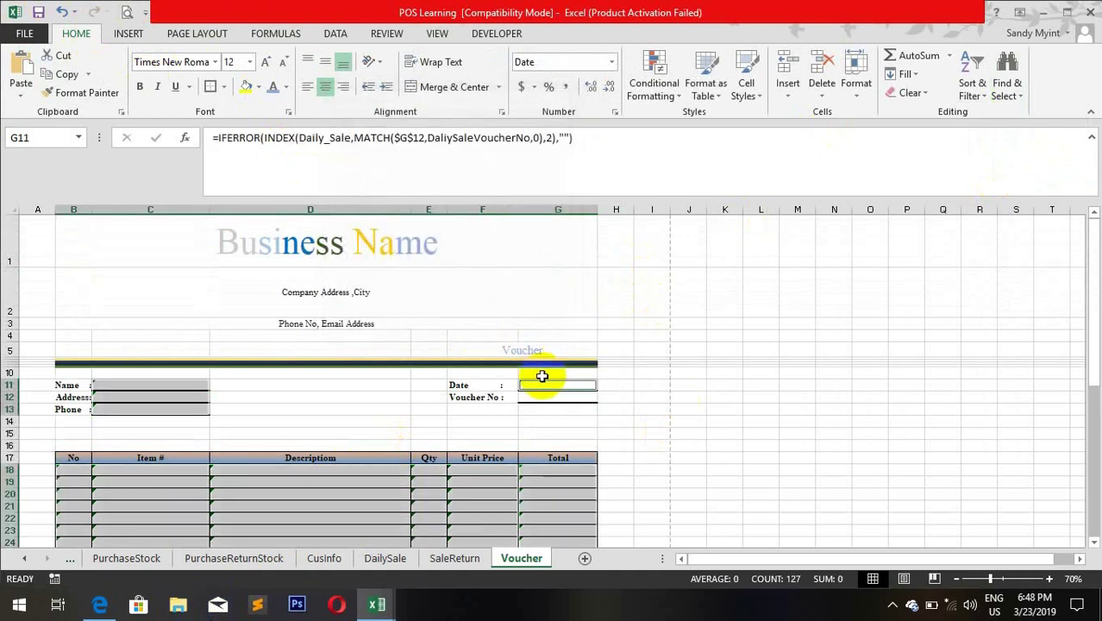
pyautogui.scroll(-7, 542, 376)
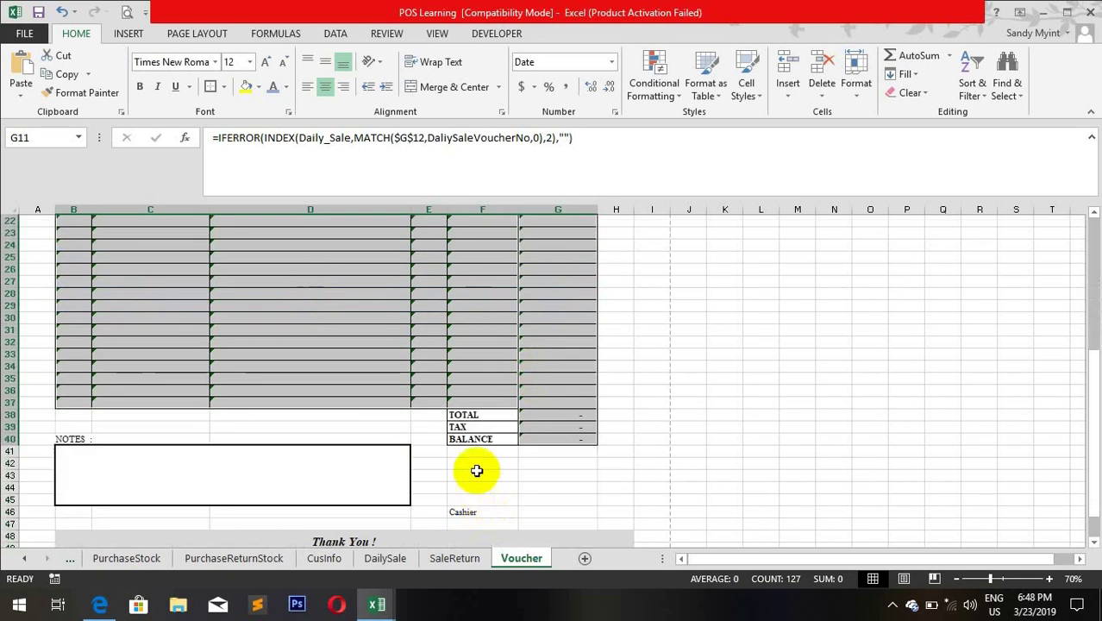
pyautogui.scroll(6, 477, 471)
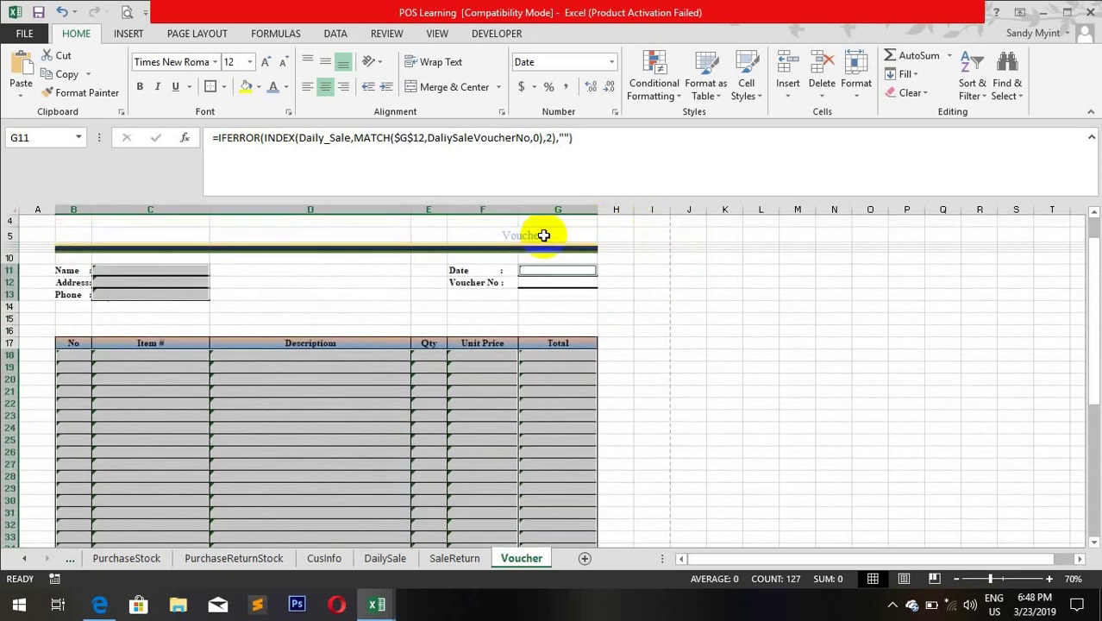
pyautogui.click(317, 269)
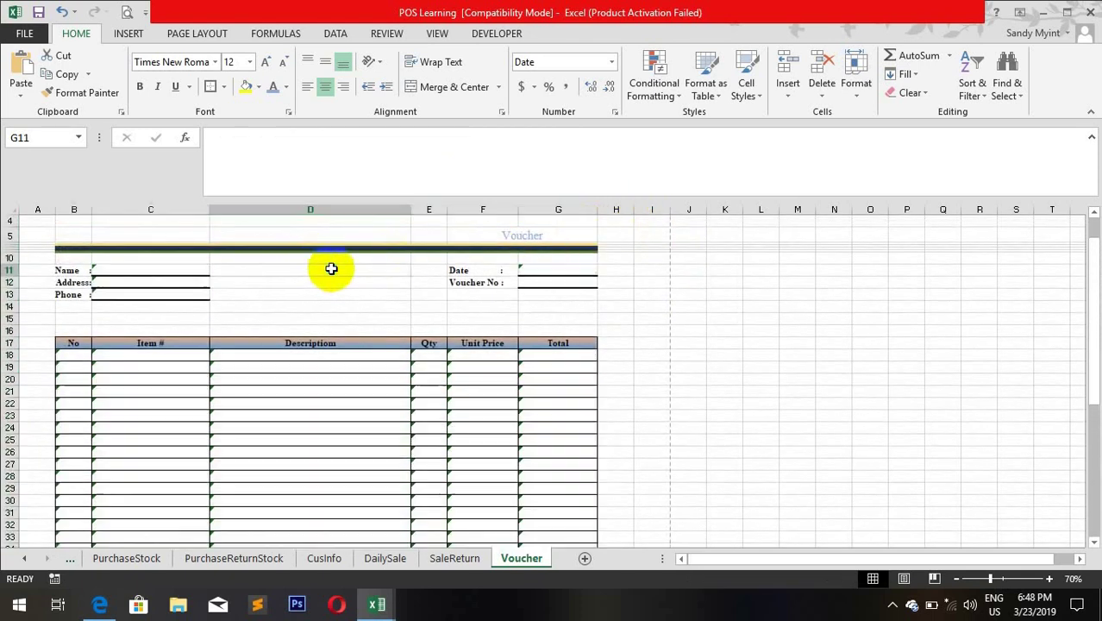
pyautogui.rightClick(327, 270)
pyautogui.press('Escape')
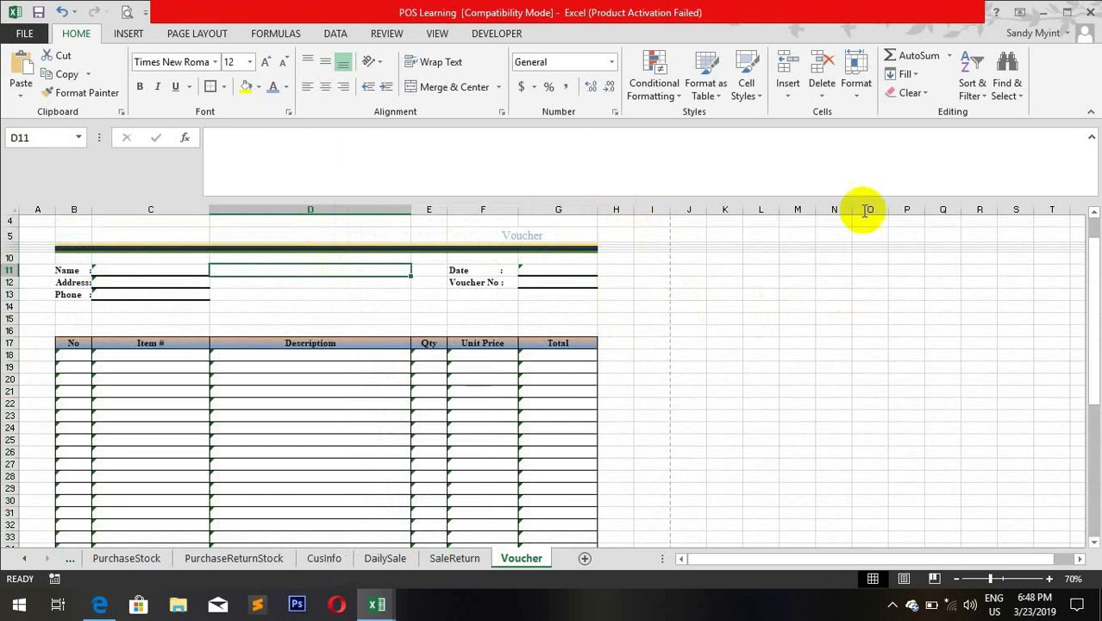
# Step: Select all formula cells on the Voucher sheet and turn on their Locked and Hidden protection options
pyautogui.click(1007, 83)
pyautogui.click(1023, 189)
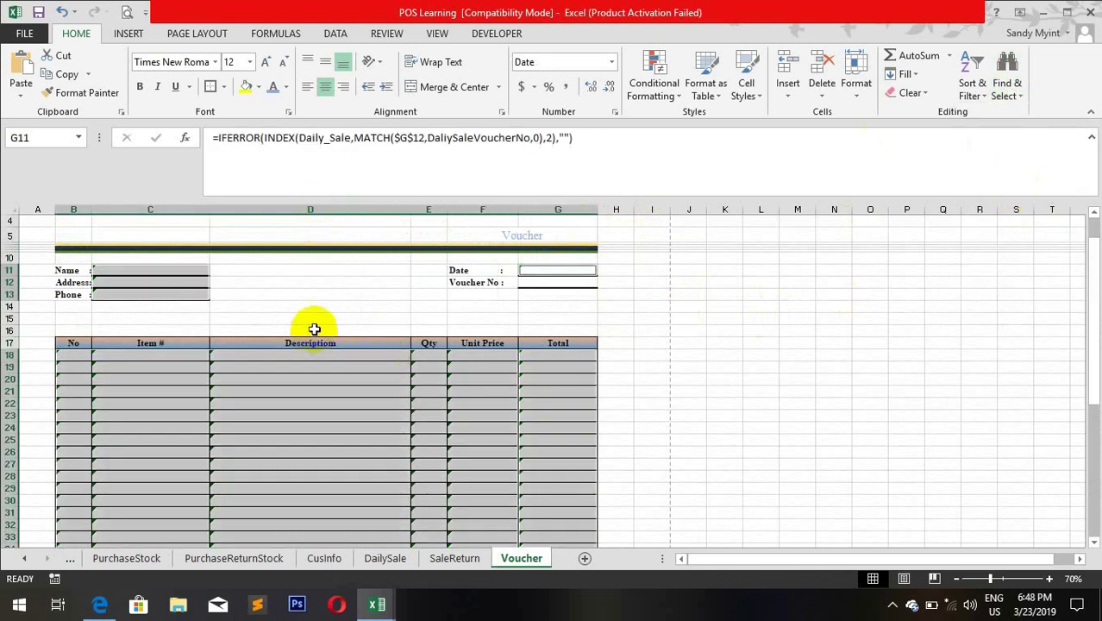
pyautogui.click(289, 114)
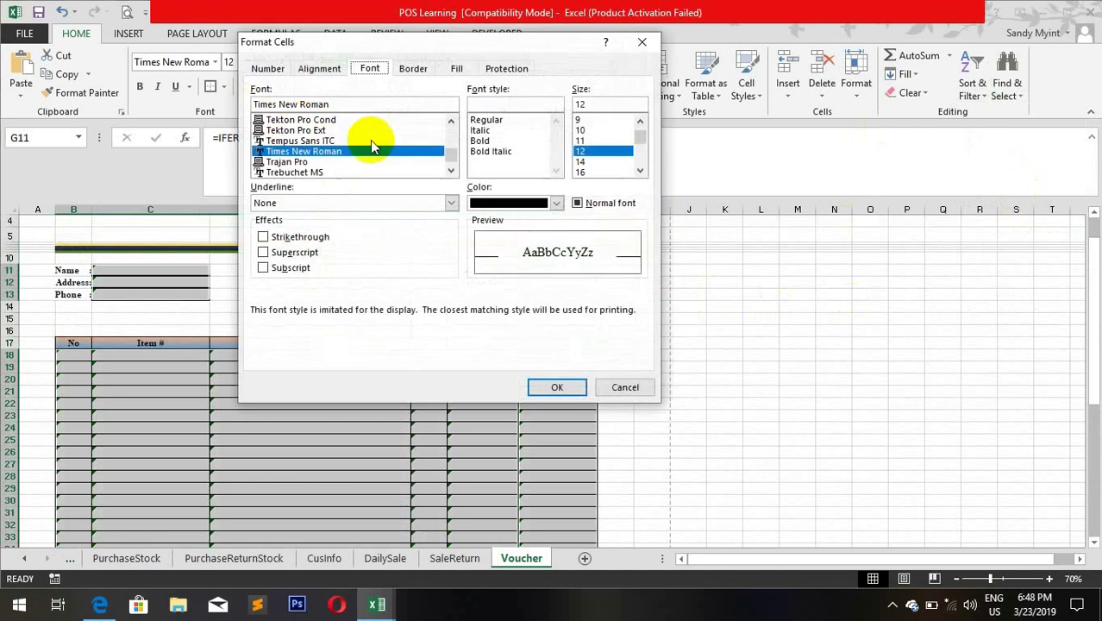
pyautogui.click(507, 68)
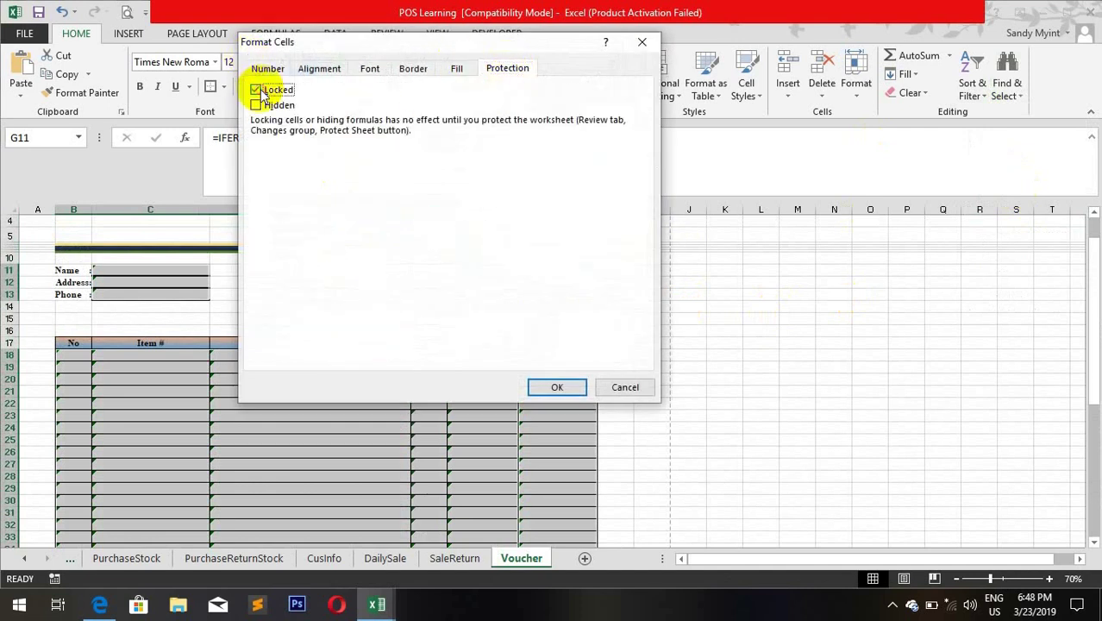
pyautogui.click(565, 393)
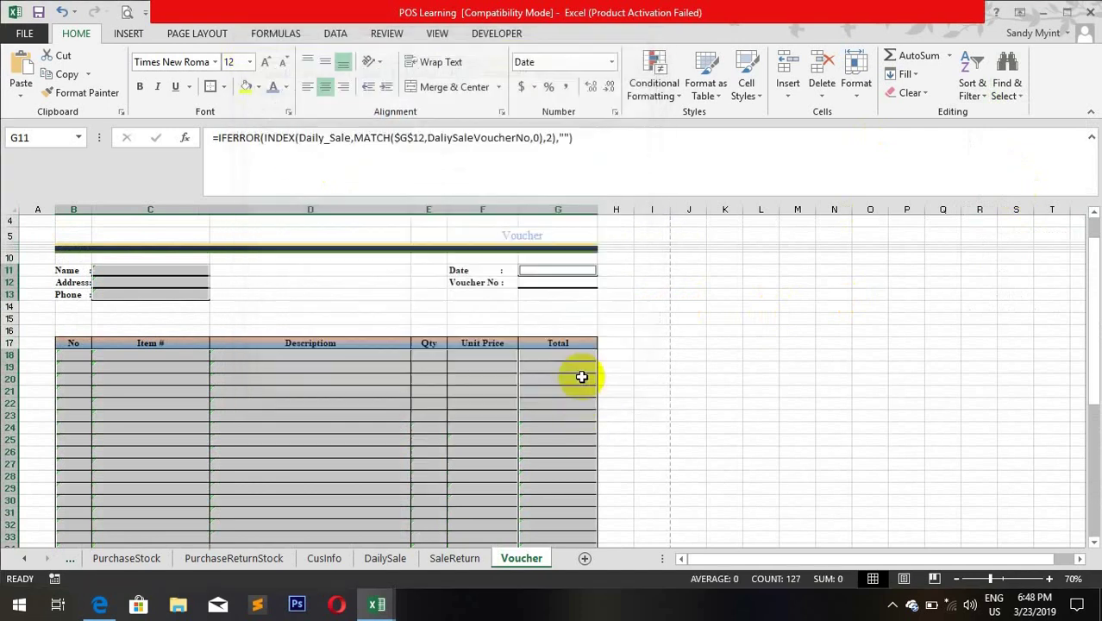
# Step: Protect the Voucher sheet with a password, allowing users to select locked and unlocked cells
pyautogui.click(387, 33)
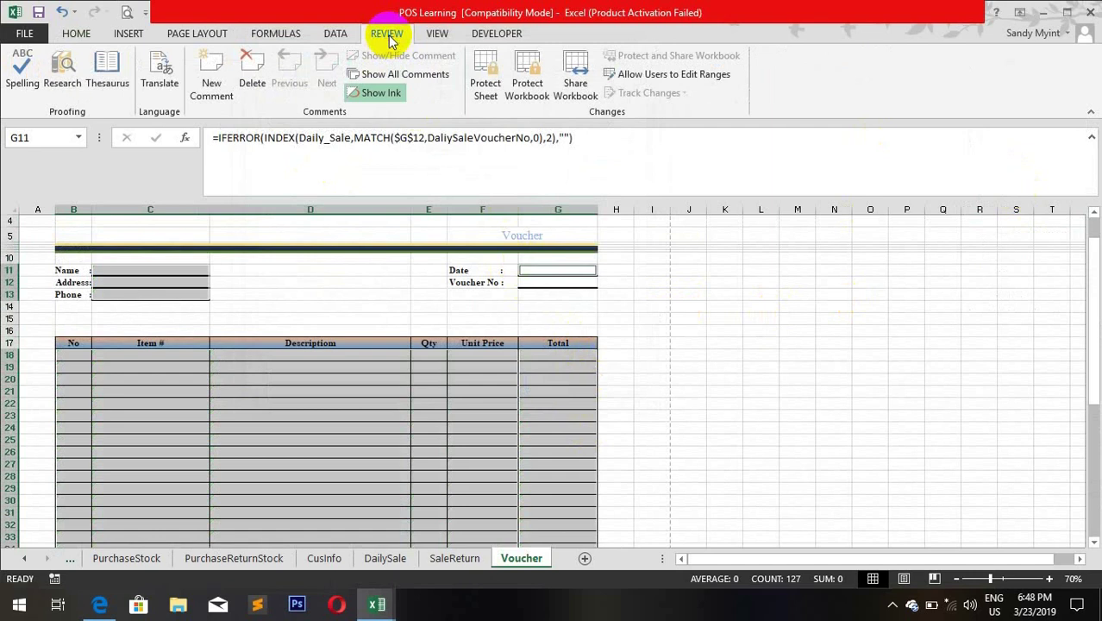
pyautogui.click(483, 90)
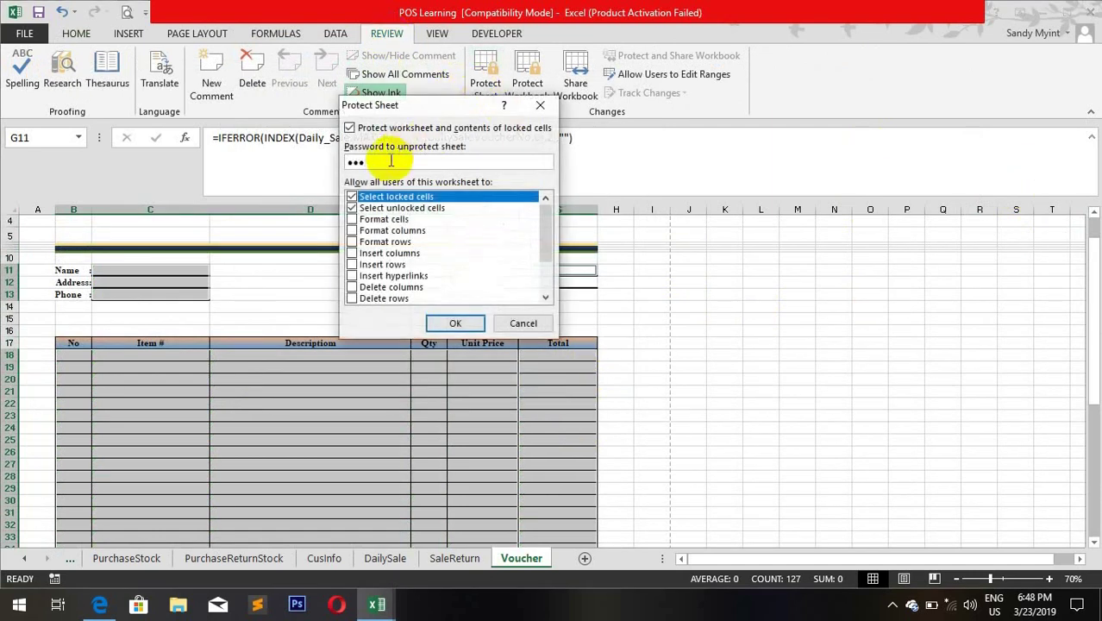
pyautogui.press('Return')
pyautogui.press('Return')
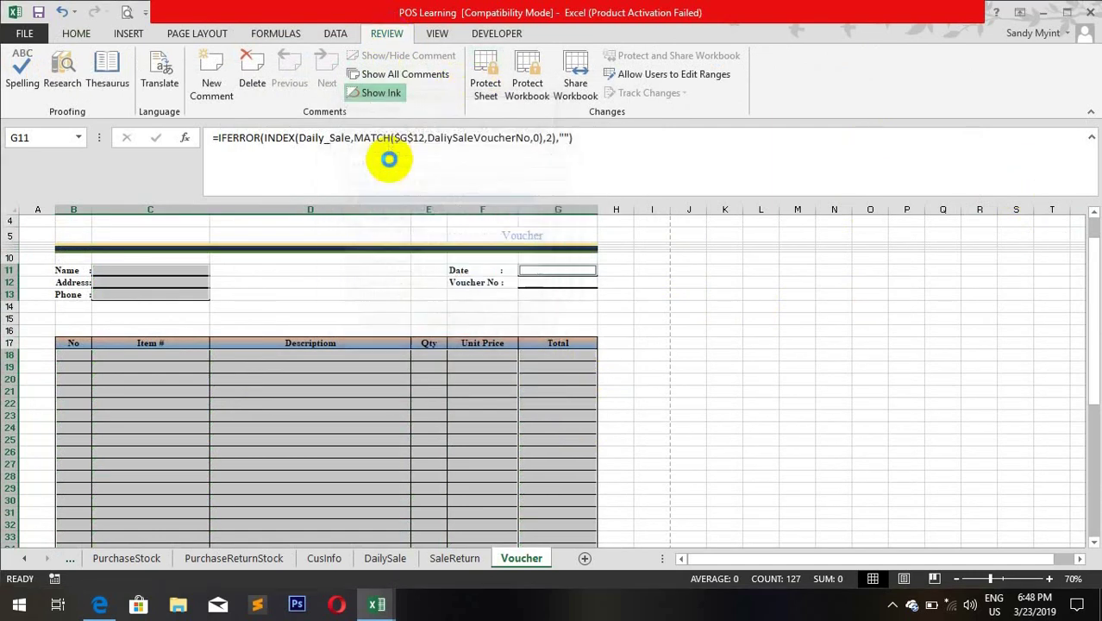
# Step: Check several cells of the voucher's item table to see whether their formulas are hidden
pyautogui.click(794, 403)
pyautogui.click(399, 402)
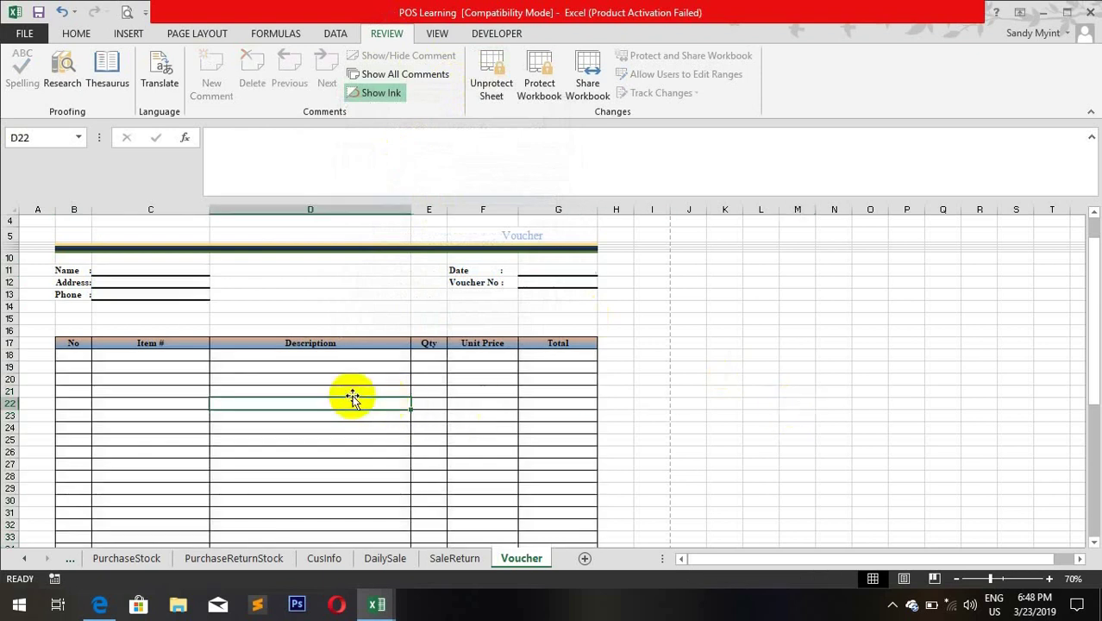
pyautogui.click(246, 346)
pyautogui.click(312, 381)
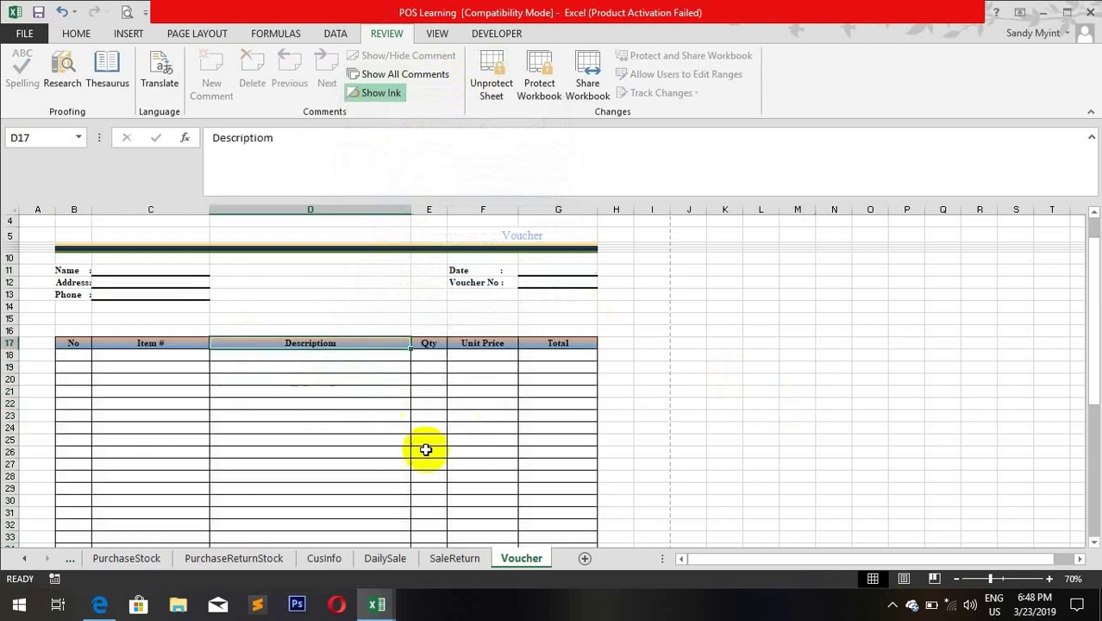
pyautogui.click(466, 440)
pyautogui.click(180, 424)
pyautogui.click(113, 435)
pyautogui.click(349, 425)
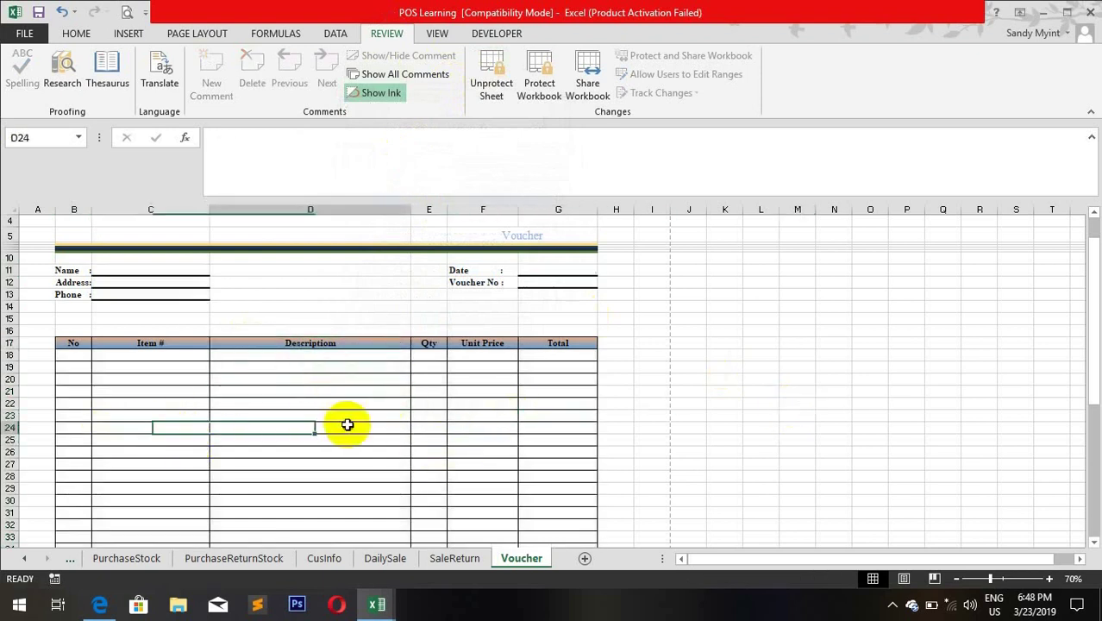
# Step: Enter voucher number 1001 in cell G12 of the protected sheet
pyautogui.scroll(1, 245, 421)
pyautogui.scroll(1, 245, 421)
pyautogui.click(560, 396)
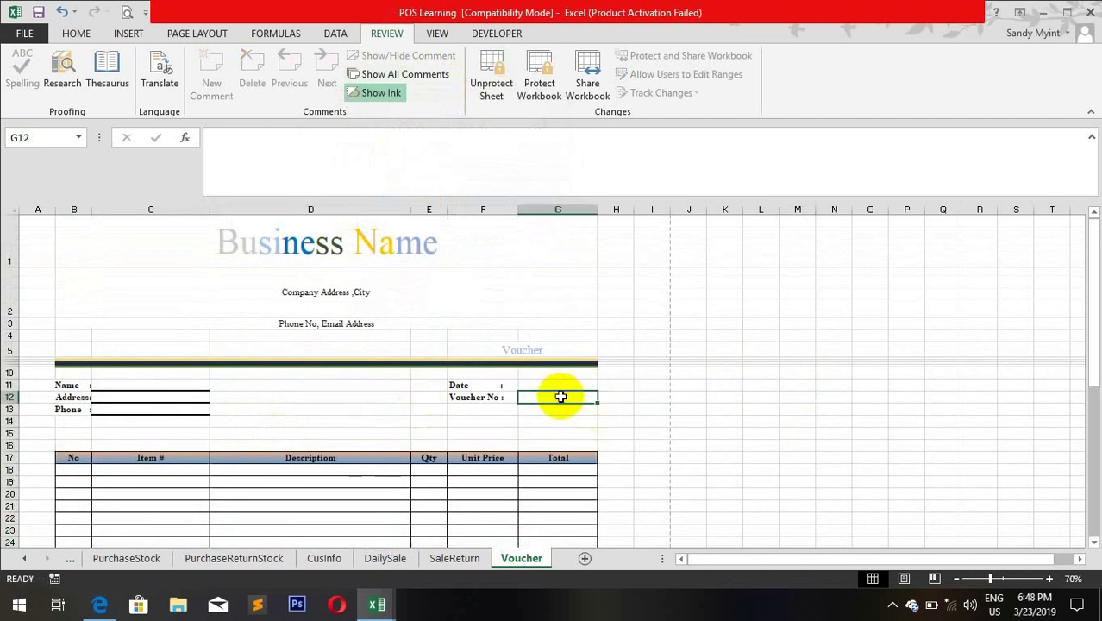
pyautogui.write('1001')
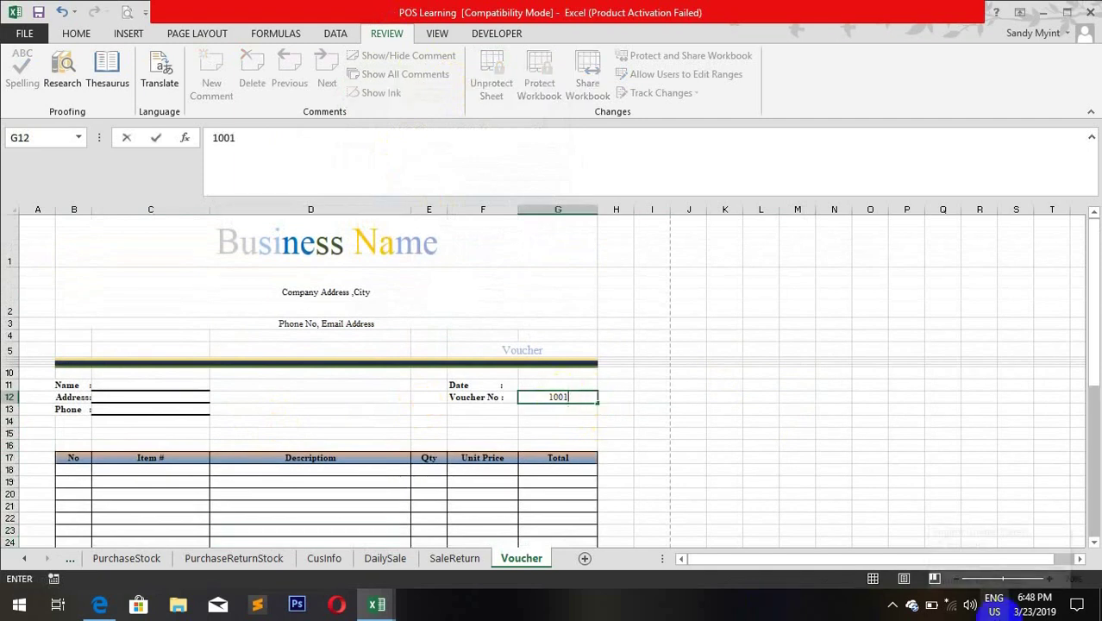
pyautogui.press('Return')
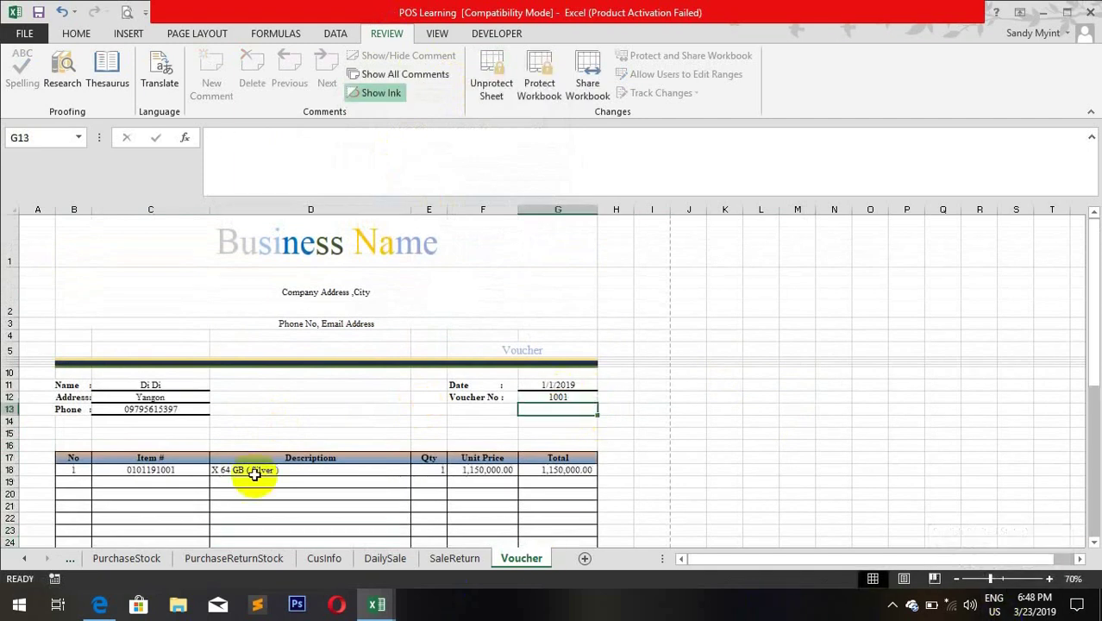
# Step: Try to edit the item description in cell D18 to test the sheet protection
pyautogui.click(281, 471)
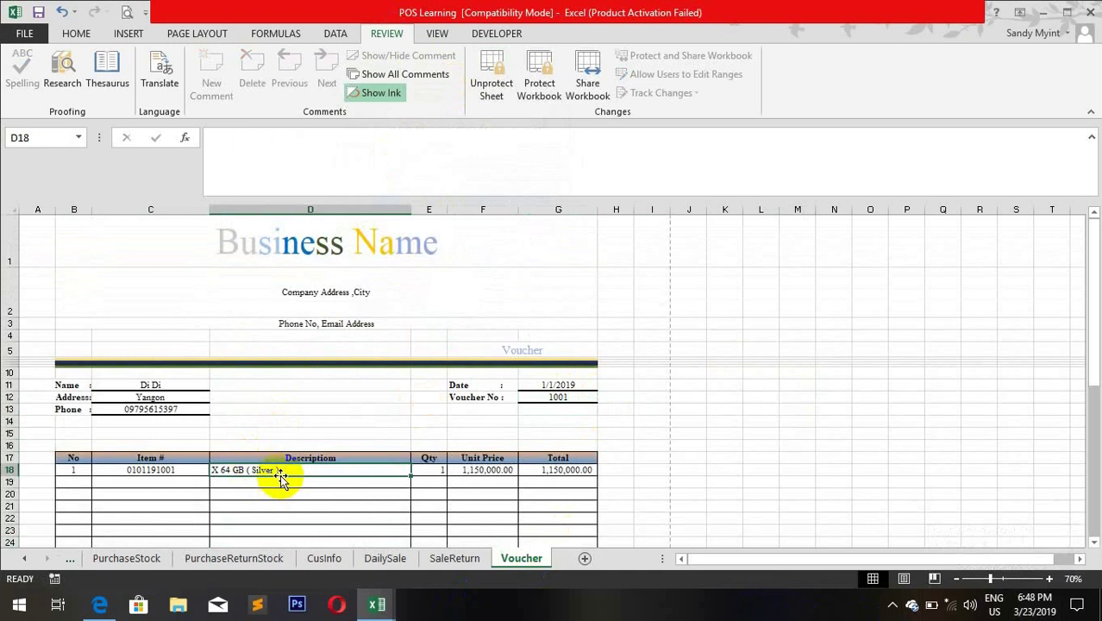
pyautogui.doubleClick(283, 475)
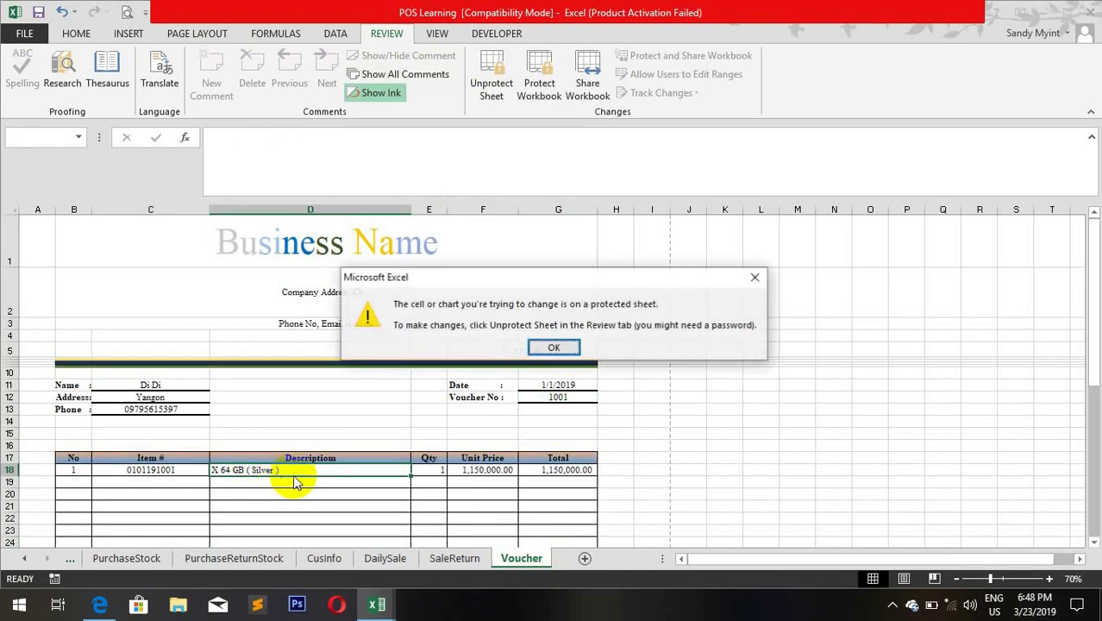
pyautogui.click(542, 347)
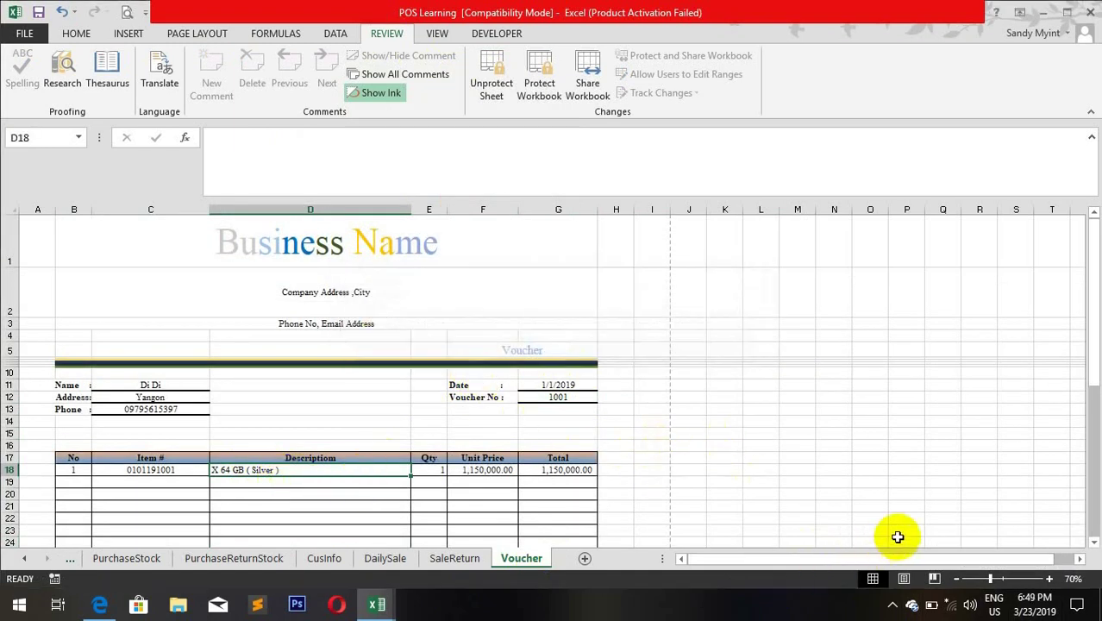
# Step: Hide the gridlines, headings and formula bar on the Voucher sheet
pyautogui.click(436, 34)
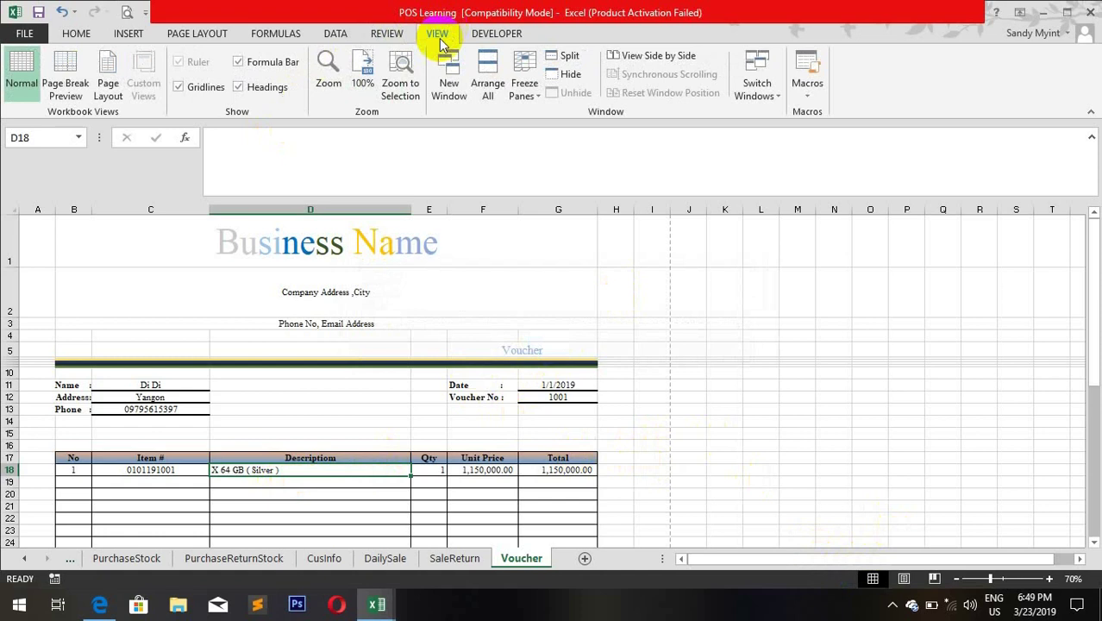
pyautogui.click(201, 90)
pyautogui.click(257, 90)
pyautogui.click(263, 62)
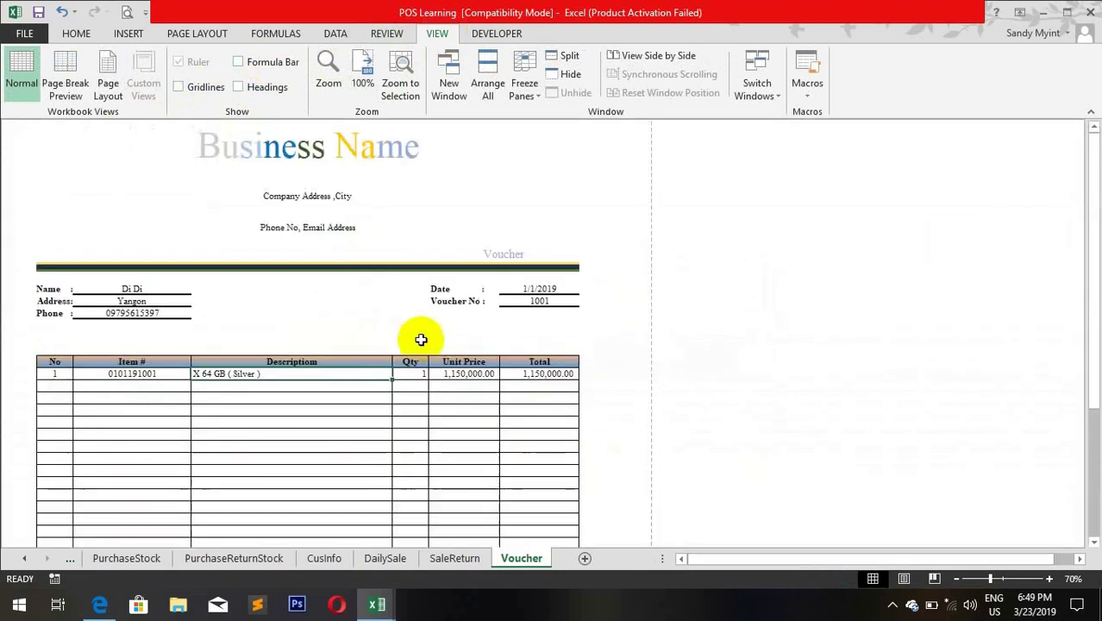
# Step: Examine the finished voucher from header to totals in Normal view and Page Layout view
pyautogui.scroll(-3, 500, 431)
pyautogui.scroll(-2, 501, 432)
pyautogui.scroll(6, 502, 419)
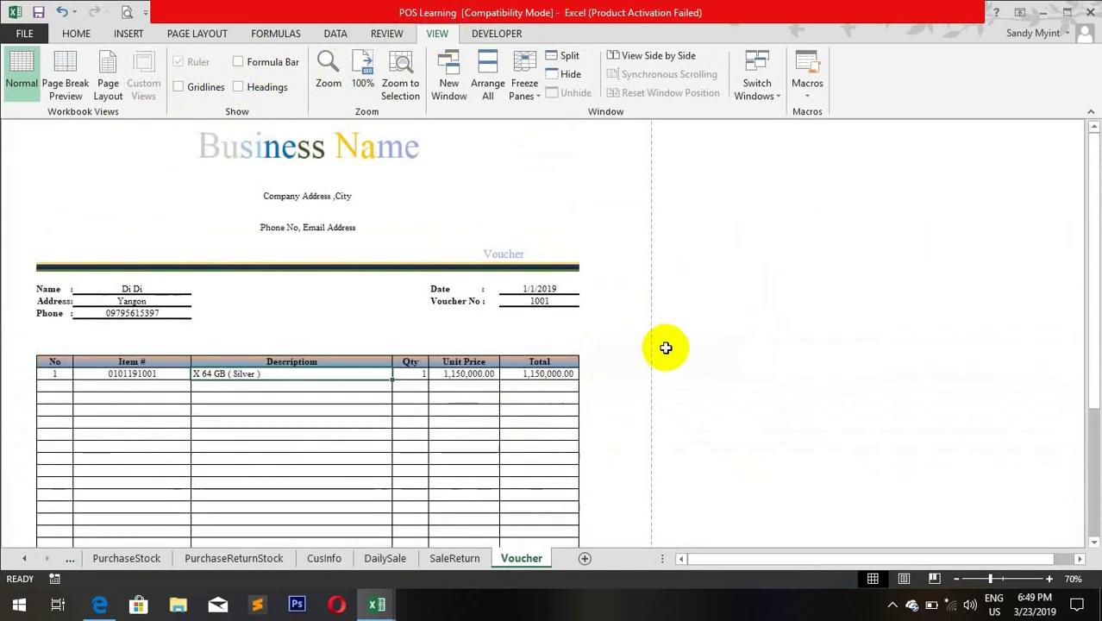
pyautogui.click(904, 579)
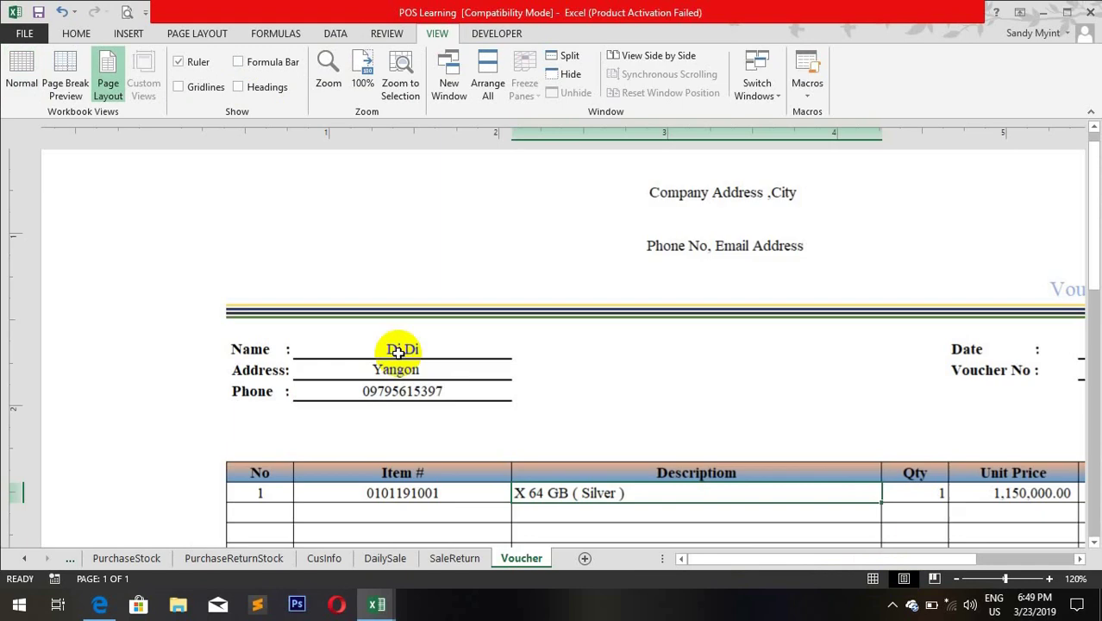
pyautogui.scroll(3, 621, 416)
pyautogui.scroll(-5, 620, 416)
pyautogui.scroll(-3, 620, 417)
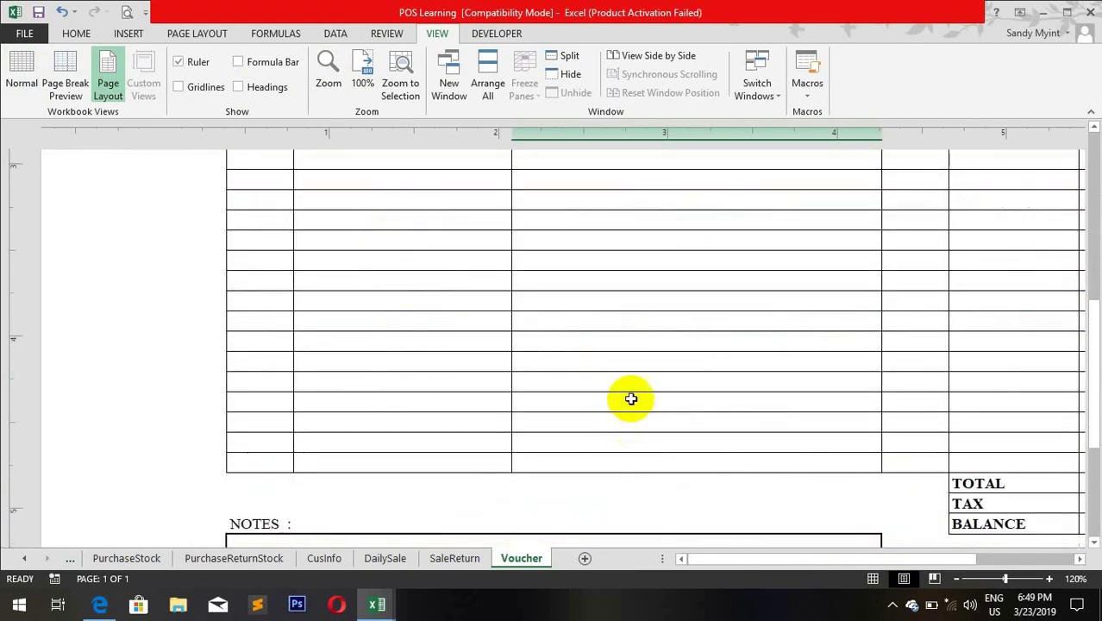